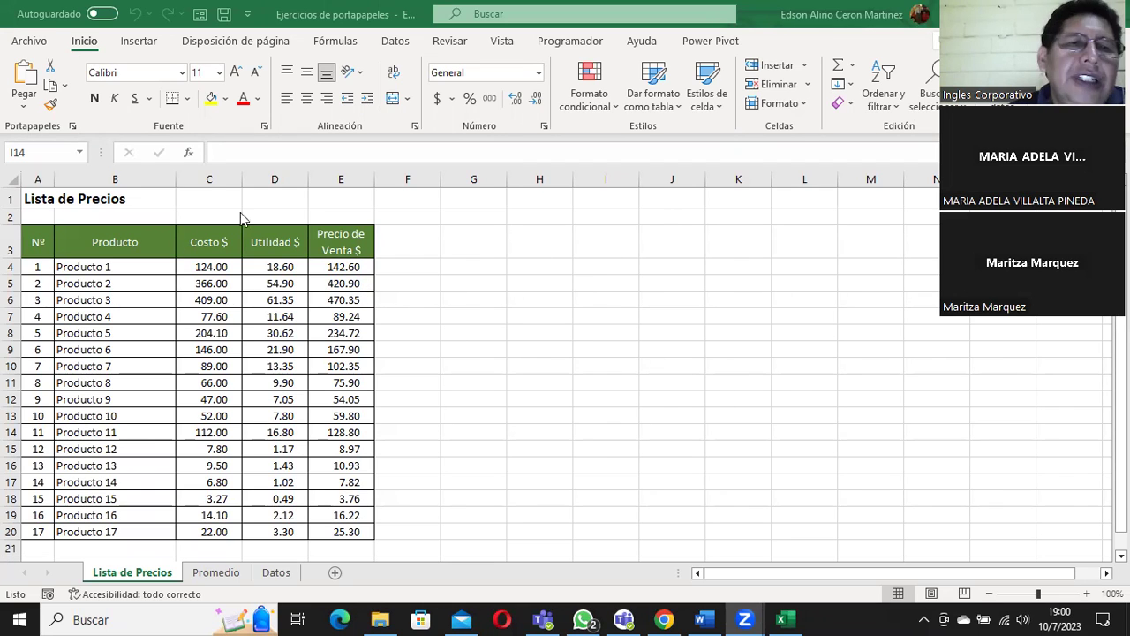
# Step: Select cell G1 and start typing 'POrtapapeles' for the Portapapeles label
pyautogui.click(512, 246)
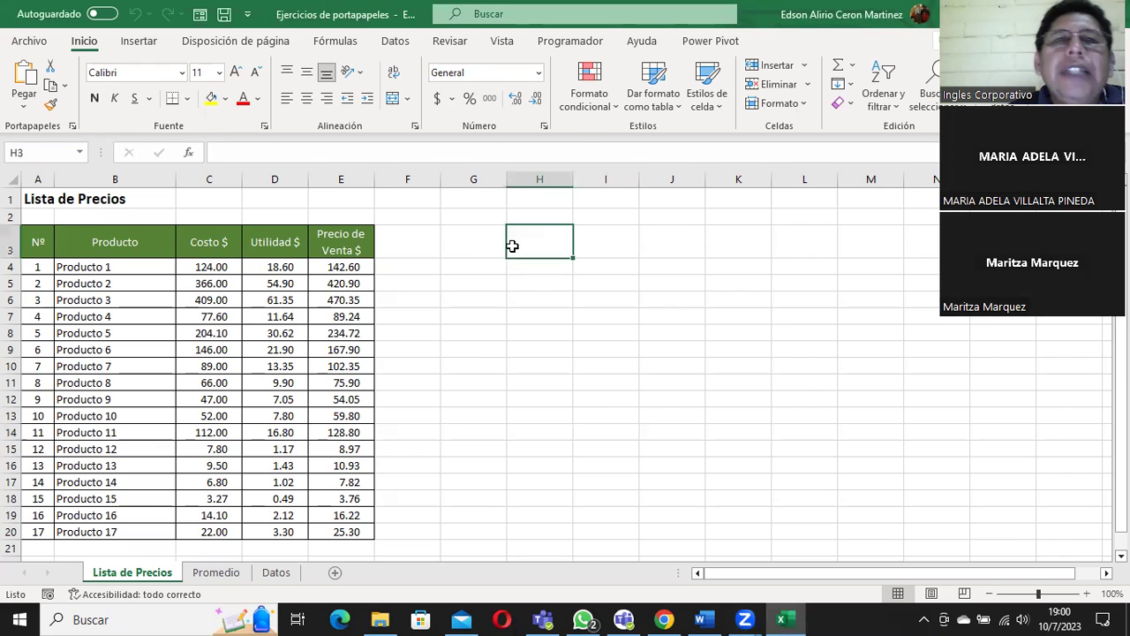
pyautogui.click(471, 199)
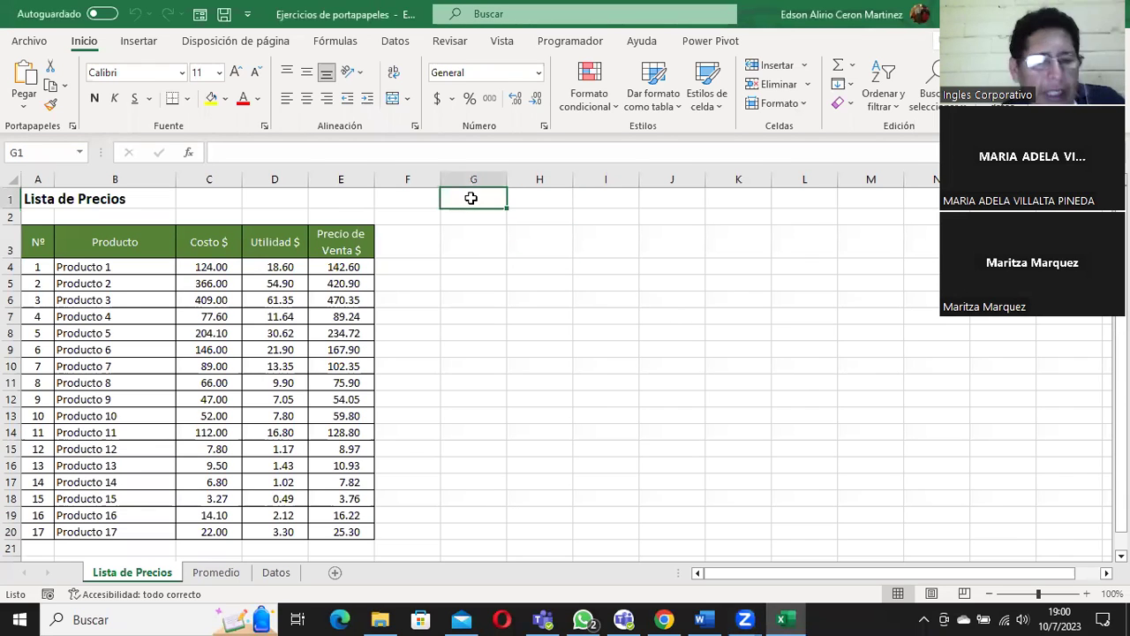
pyautogui.doubleClick(476, 202)
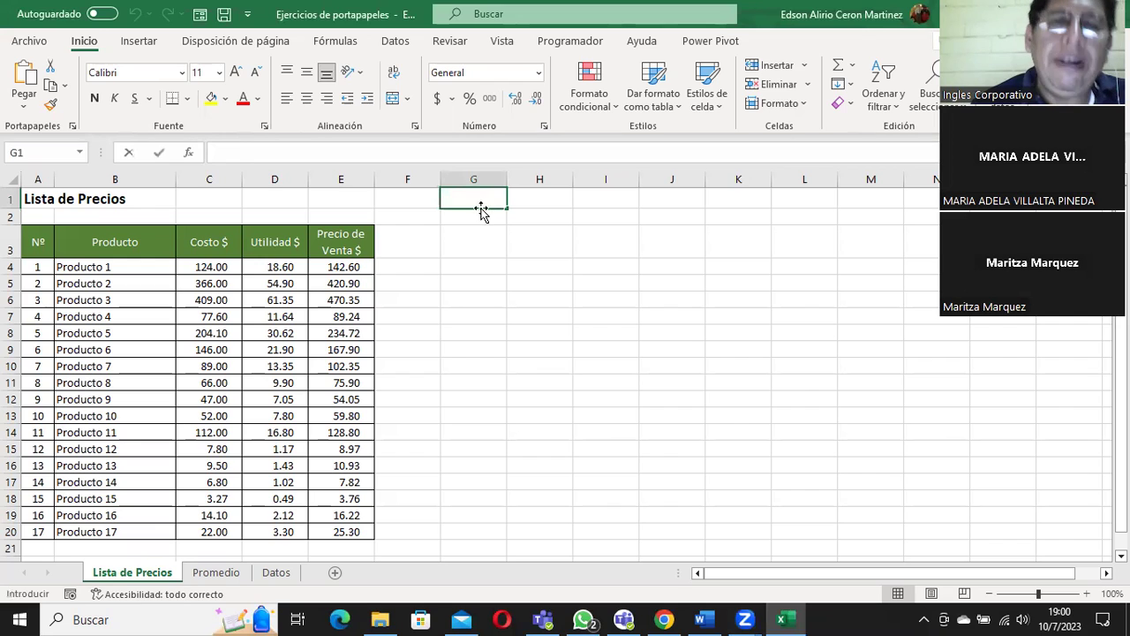
pyautogui.write('POrtapapeles')
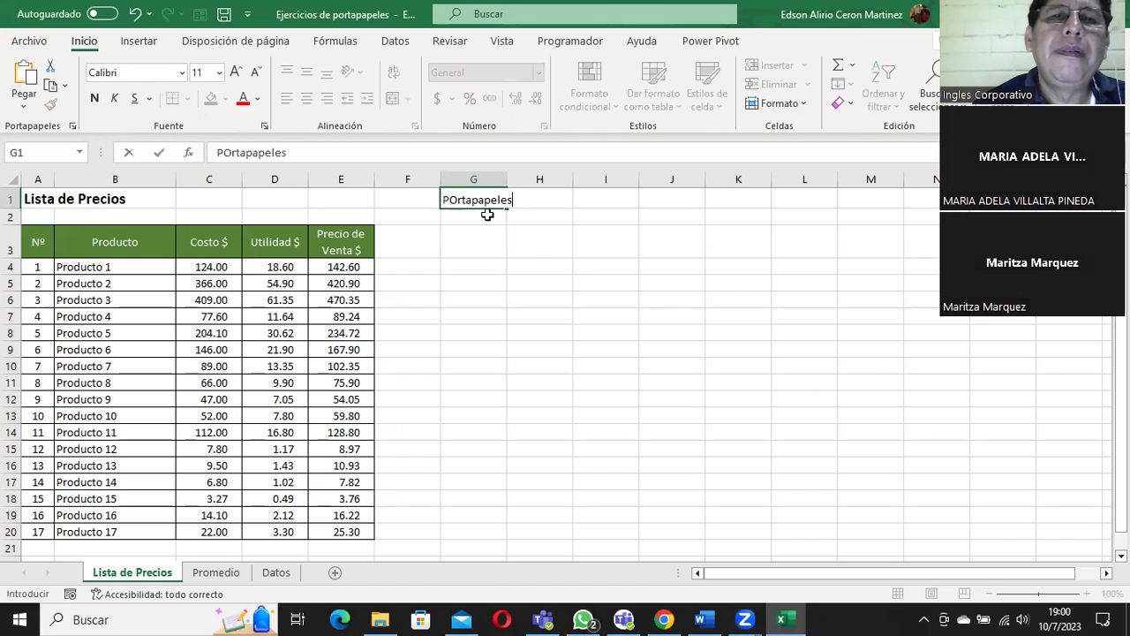
# Step: Confirm the Portapapeles entry in G1
pyautogui.press('Return')
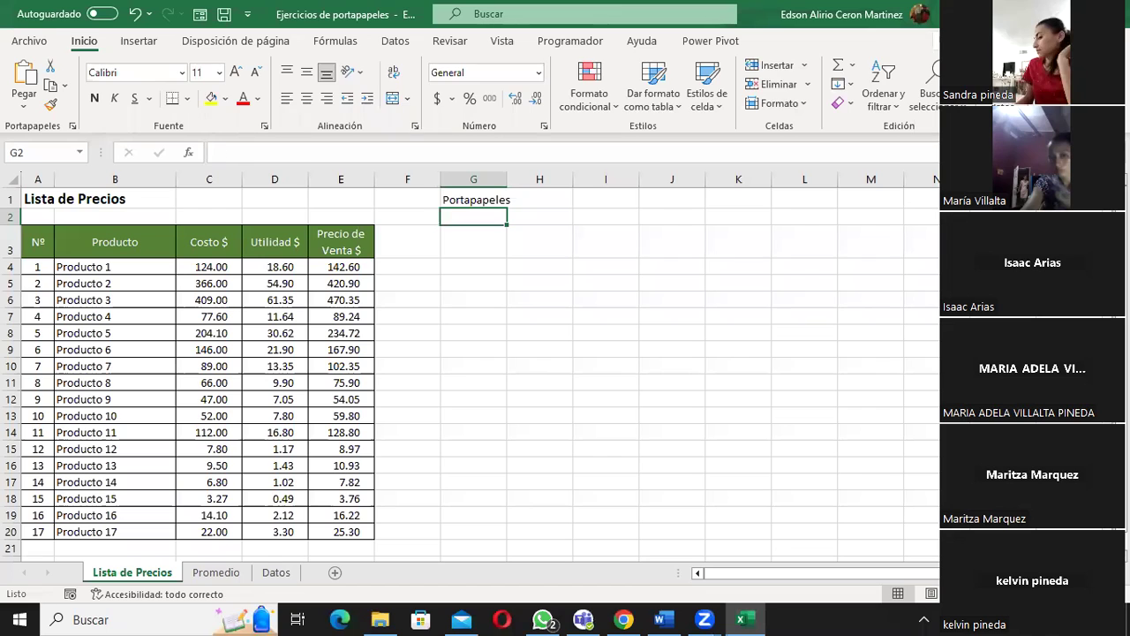
# Step: Enter Cortar in G2, Copiar in G3 and Pegar in G4
pyautogui.write('Cortar')
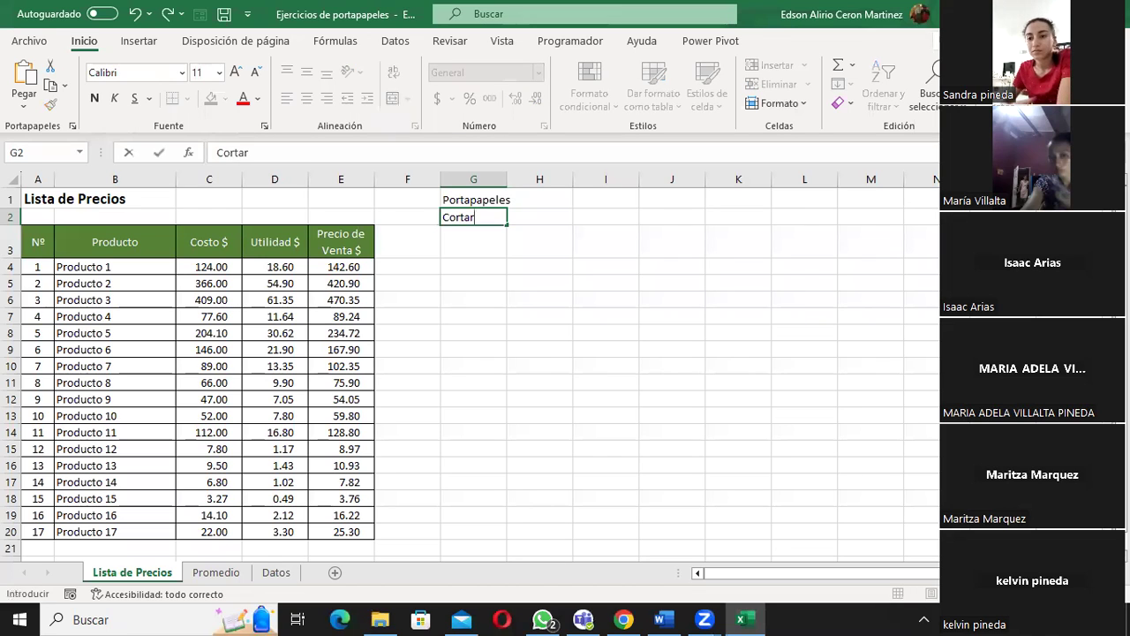
pyautogui.press('Return')
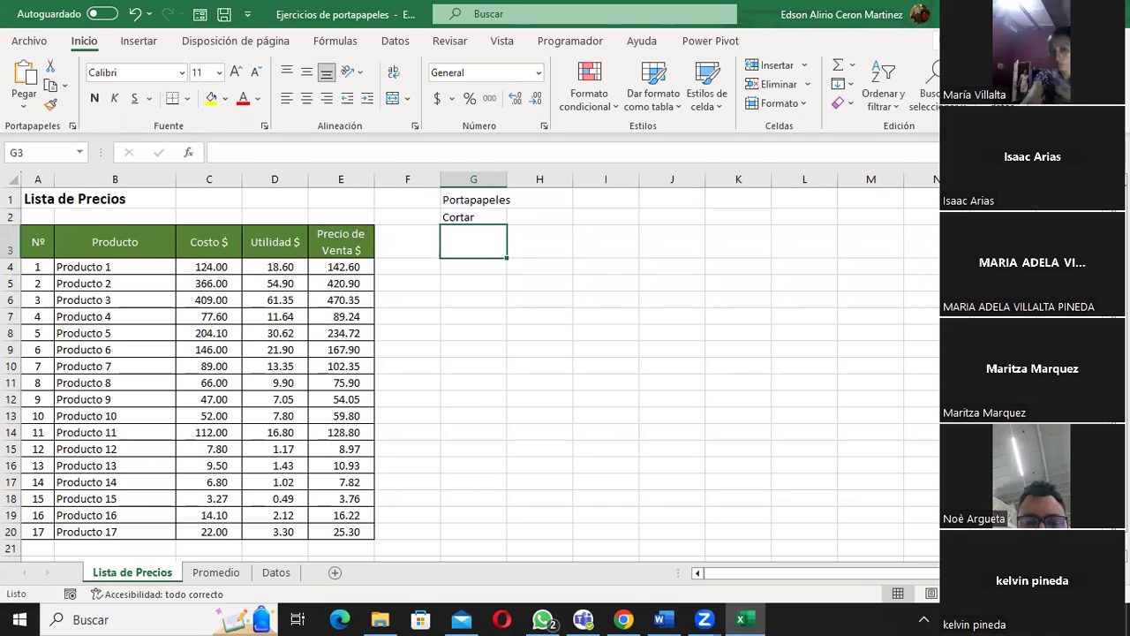
pyautogui.write('Copiar')
pyautogui.press('Return')
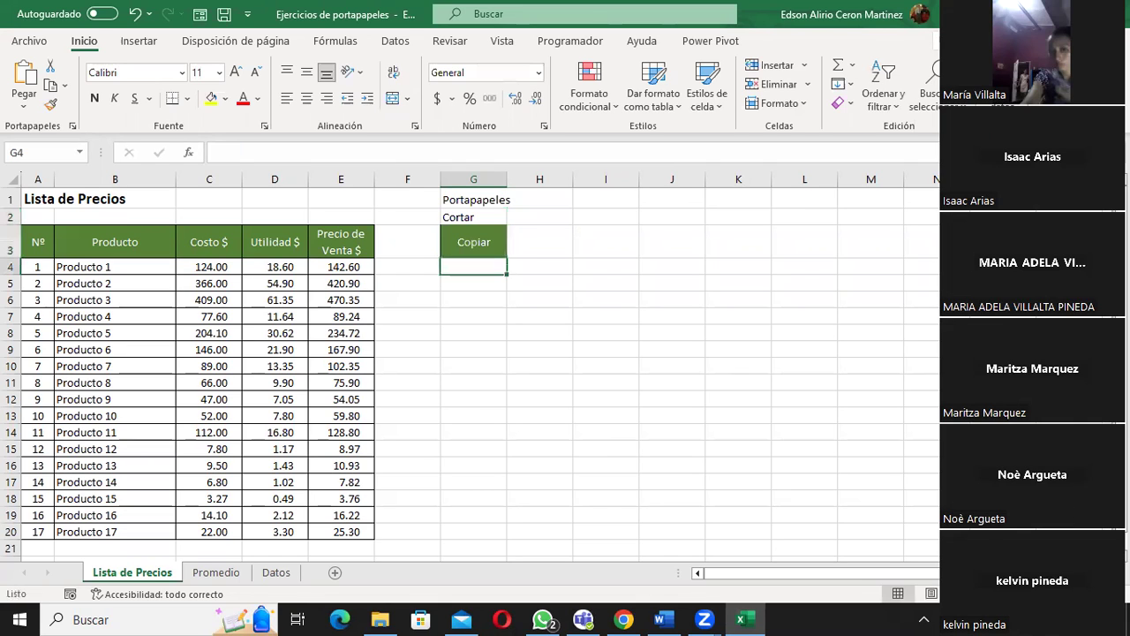
pyautogui.write('Pe')
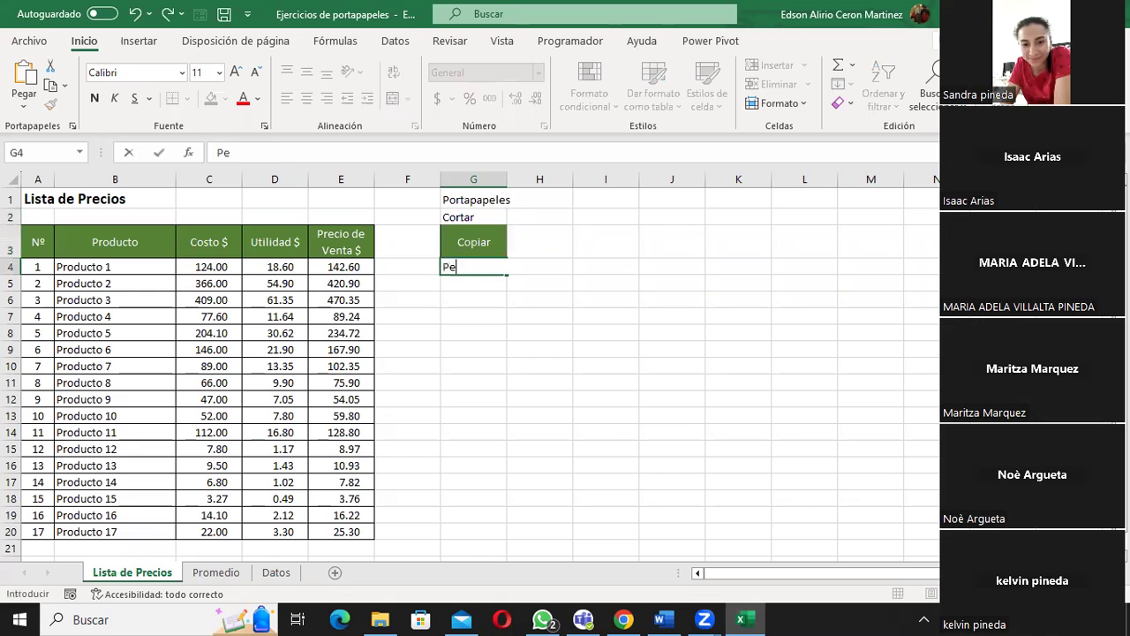
pyautogui.press('Return')
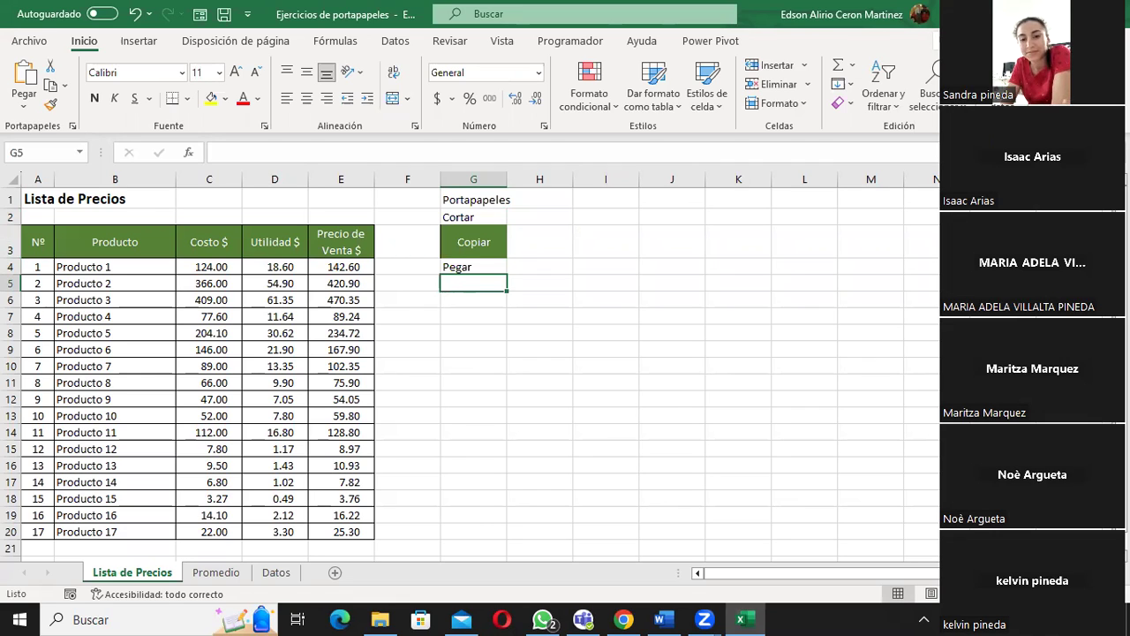
# Step: Move Portapapeles, Cortar, Copiar and Pegar into F1, G1, H1 and I1, and widen column F
pyautogui.click(477, 198)
pyautogui.moveTo(484, 211)
pyautogui.mouseDown()
pyautogui.moveTo(420, 212)
pyautogui.moveTo(480, 206)
pyautogui.mouseUp()
pyautogui.click(482, 218)
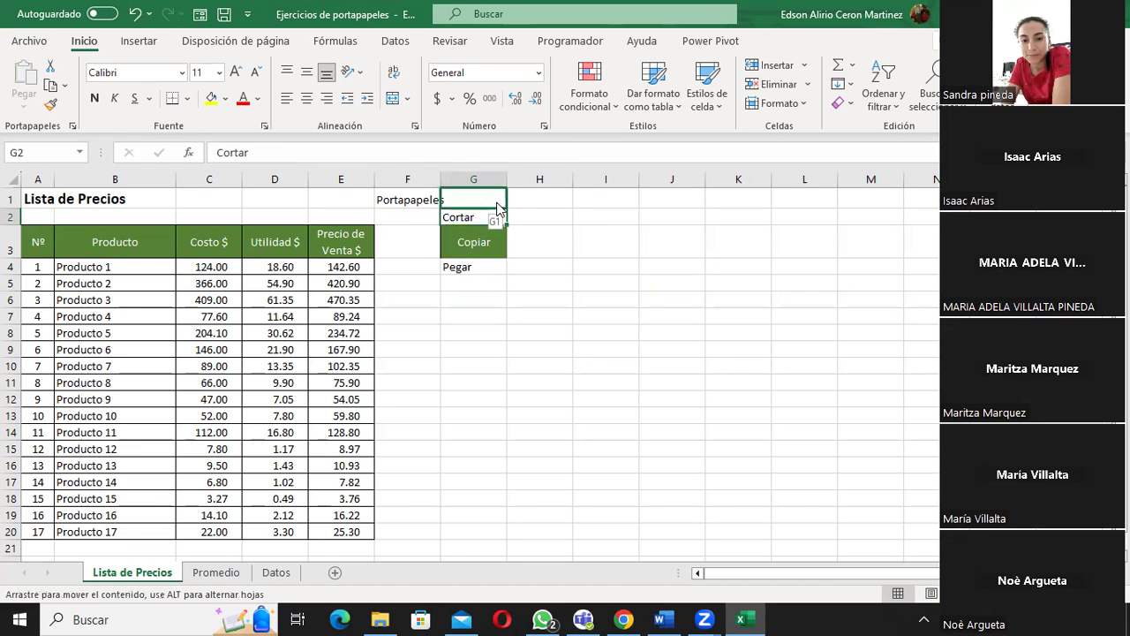
pyautogui.click(487, 250)
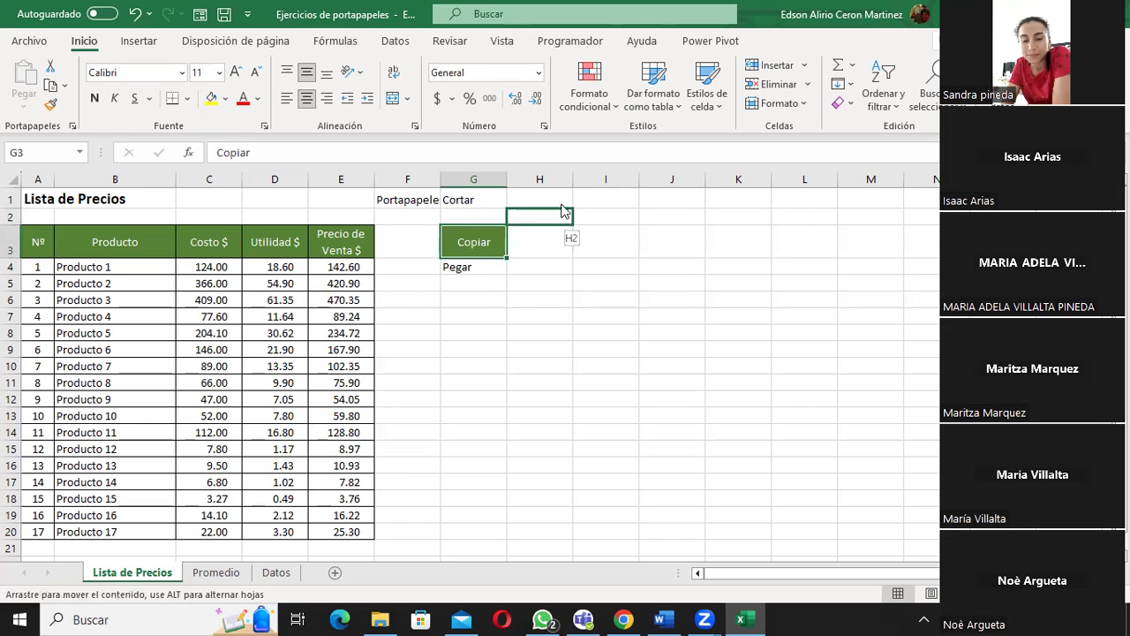
pyautogui.moveTo(496, 262); pyautogui.dragTo(565, 216)
pyautogui.click(475, 270)
pyautogui.moveTo(477, 277); pyautogui.dragTo(618, 210)
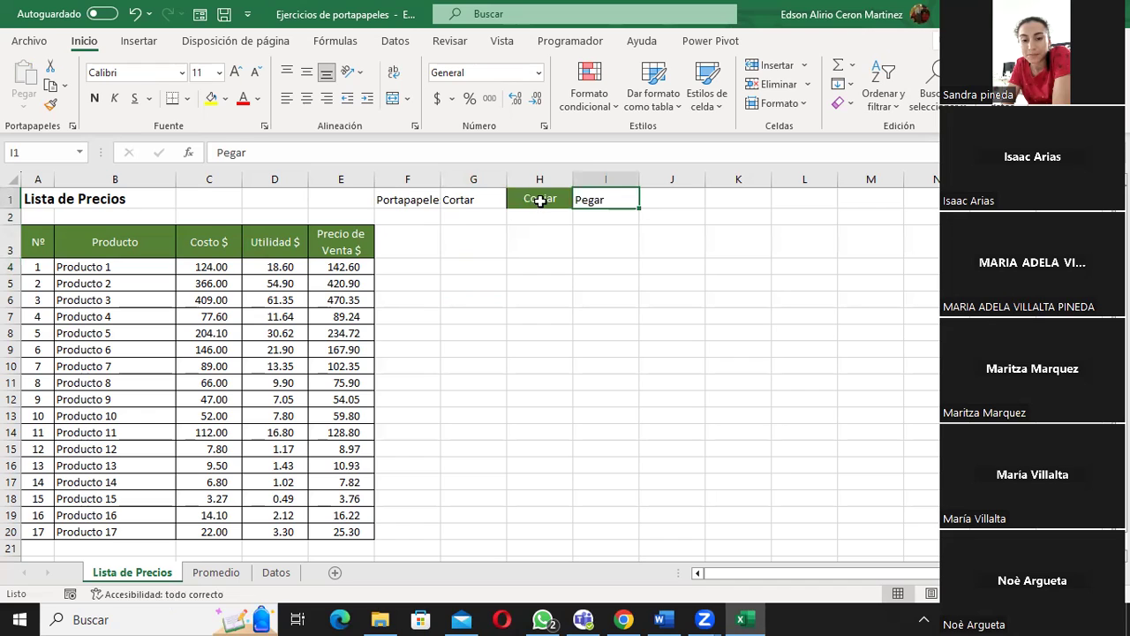
pyautogui.click(540, 199)
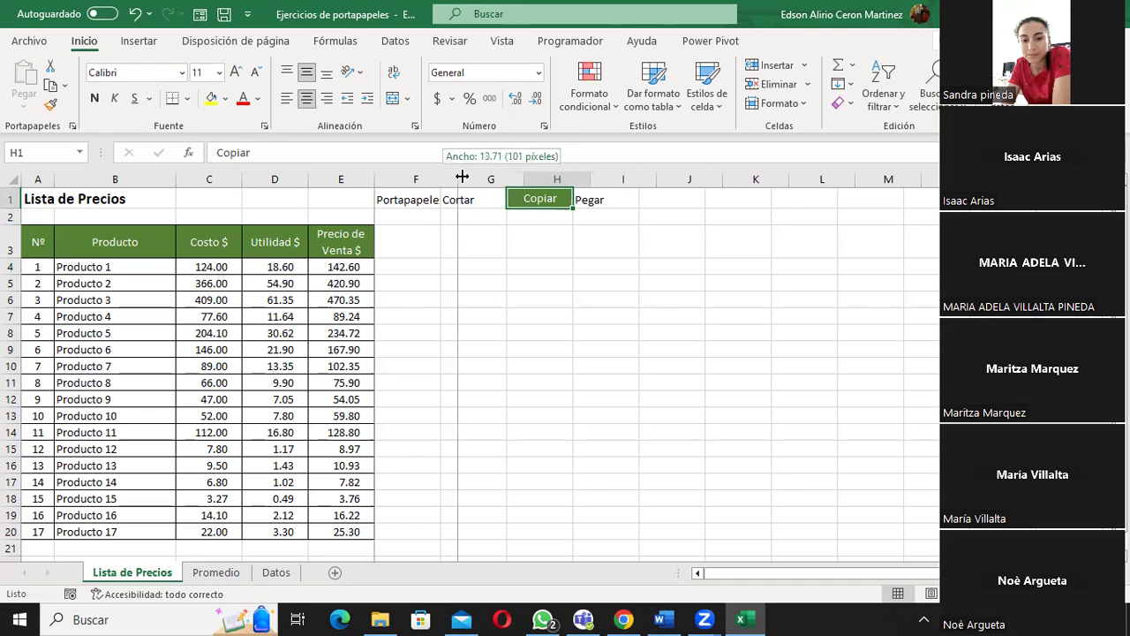
pyautogui.moveTo(442, 176); pyautogui.dragTo(463, 176)
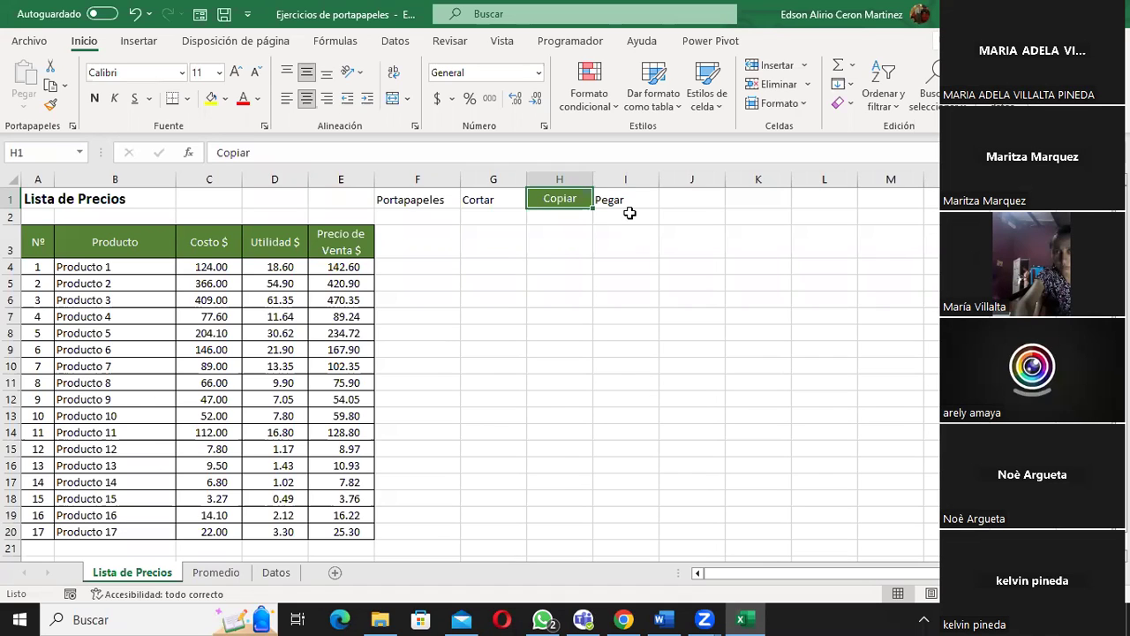
# Step: Enter Control in F2 and a caret ^ in G2
pyautogui.click(469, 219)
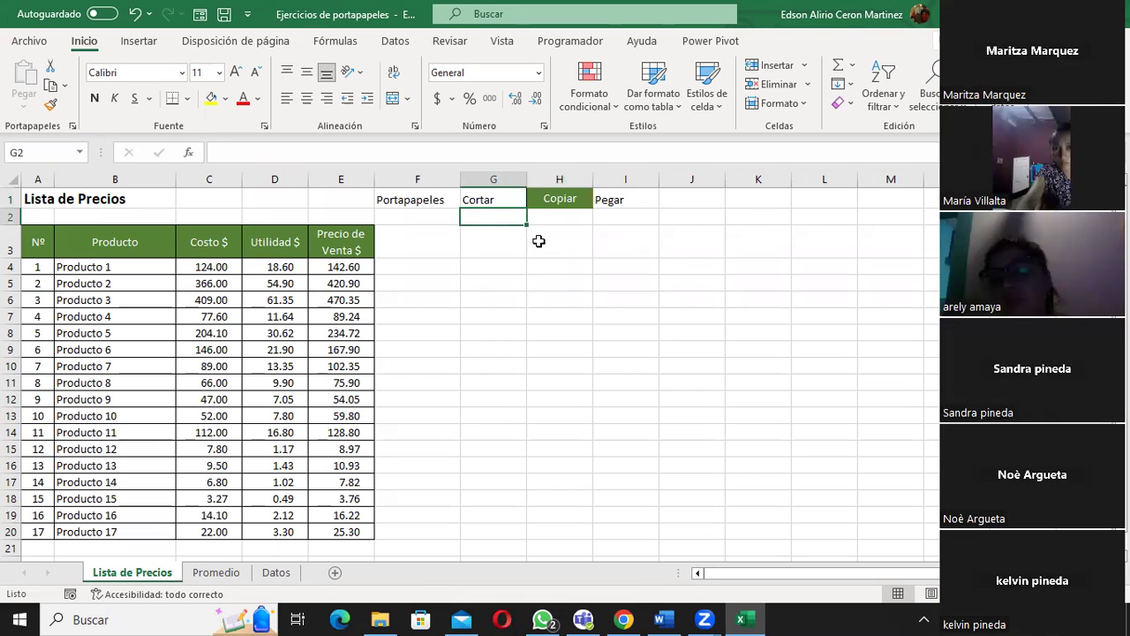
pyautogui.press('Left')
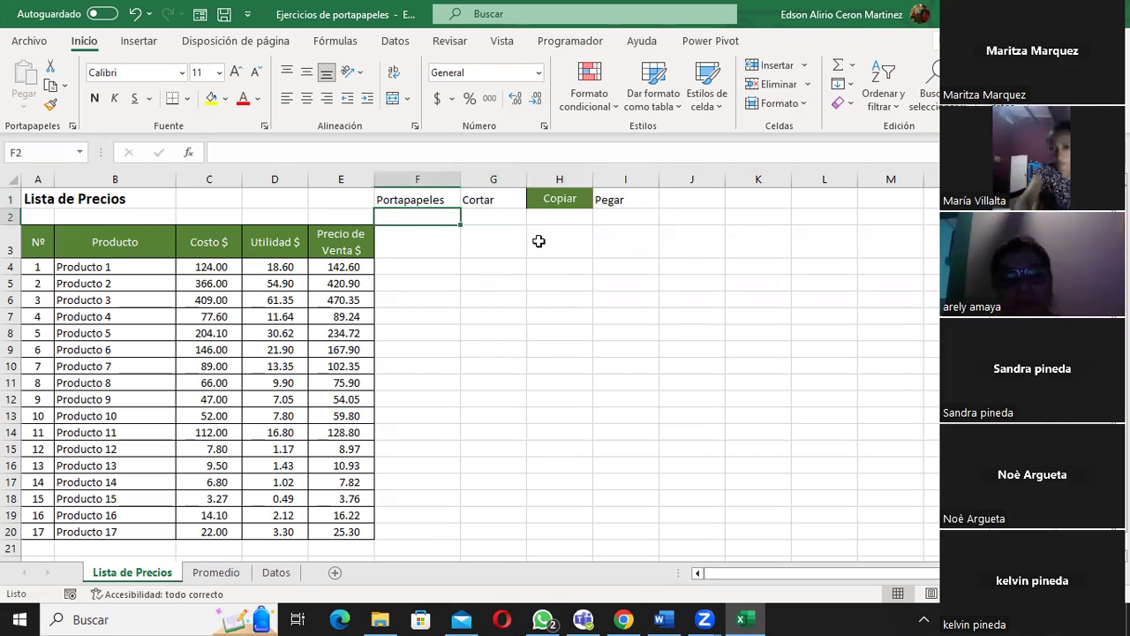
pyautogui.write('Conbtro')
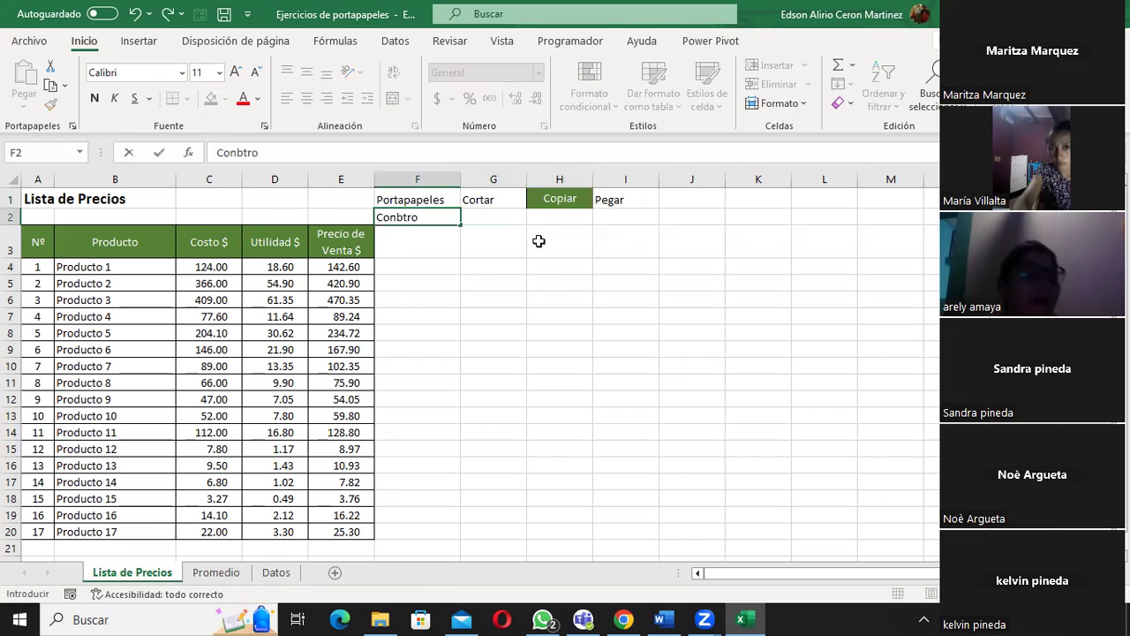
pyautogui.press('BackSpace')
pyautogui.press('BackSpace')
pyautogui.press('BackSpace')
pyautogui.press('BackSpace')
pyautogui.press('BackSpace')
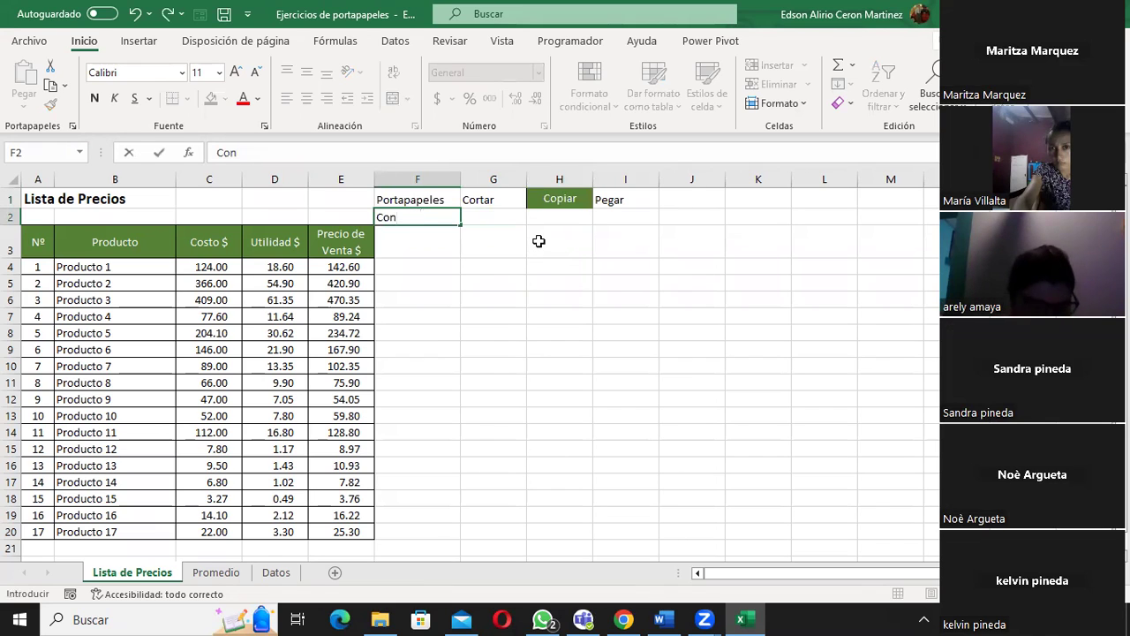
pyautogui.write('trol')
pyautogui.press('Tab')
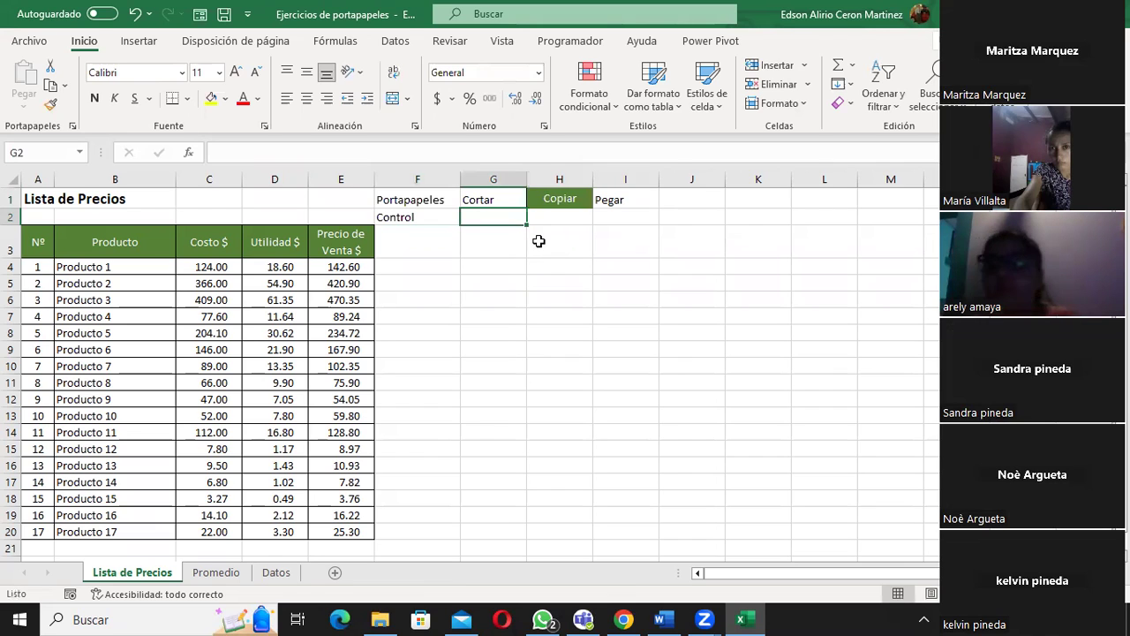
pyautogui.write('^')
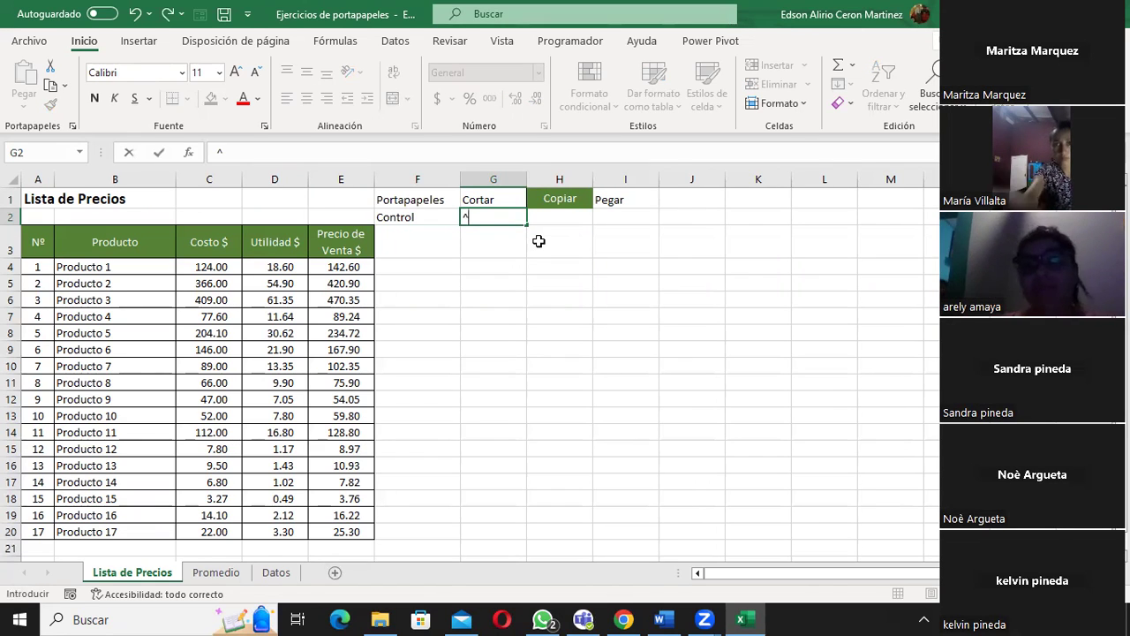
pyautogui.click(437, 218)
# Step: Extend the F2 text so it reads Control ^ Circunflejo
pyautogui.doubleClick(436, 218)
pyautogui.write('^')
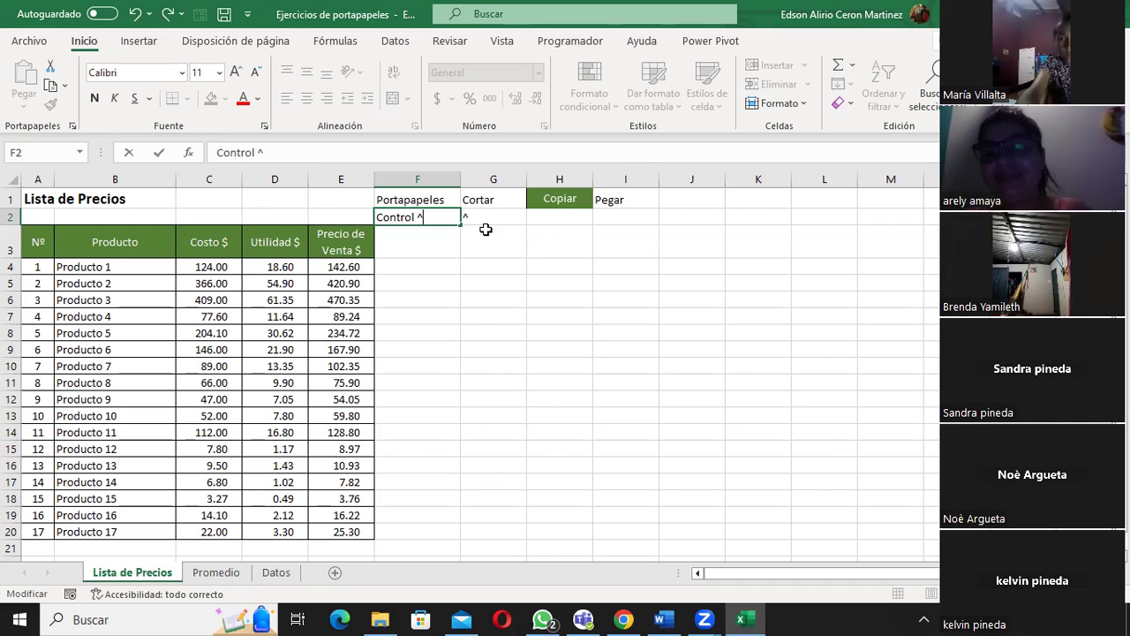
pyautogui.write('Circunbn')
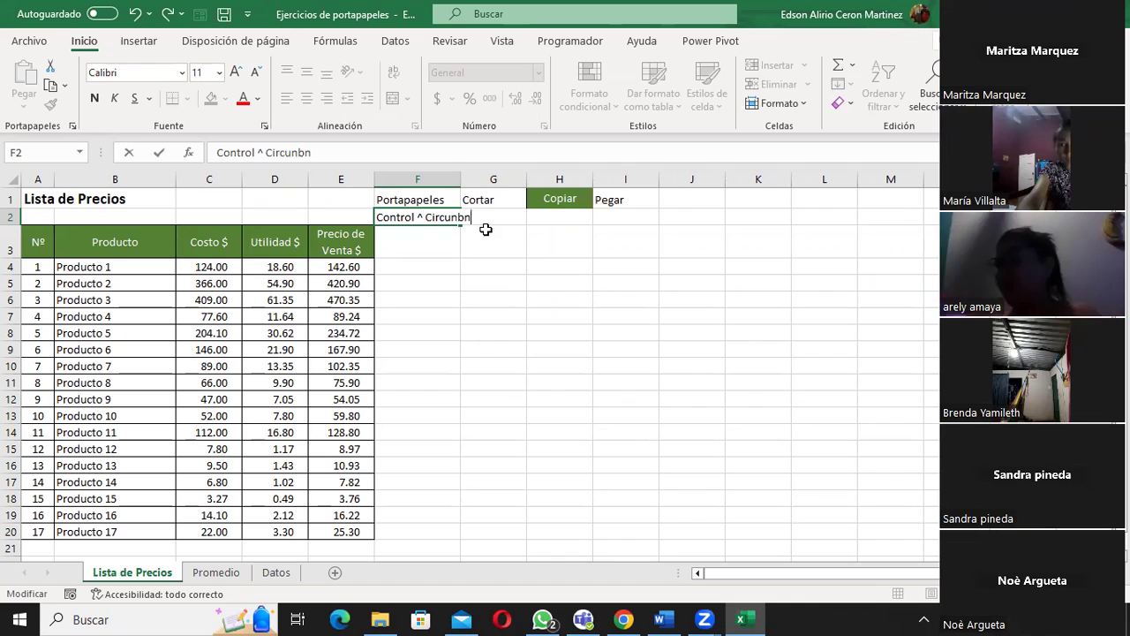
pyautogui.press('BackSpace')
pyautogui.press('BackSpace')
pyautogui.press('BackSpace')
pyautogui.write('n')
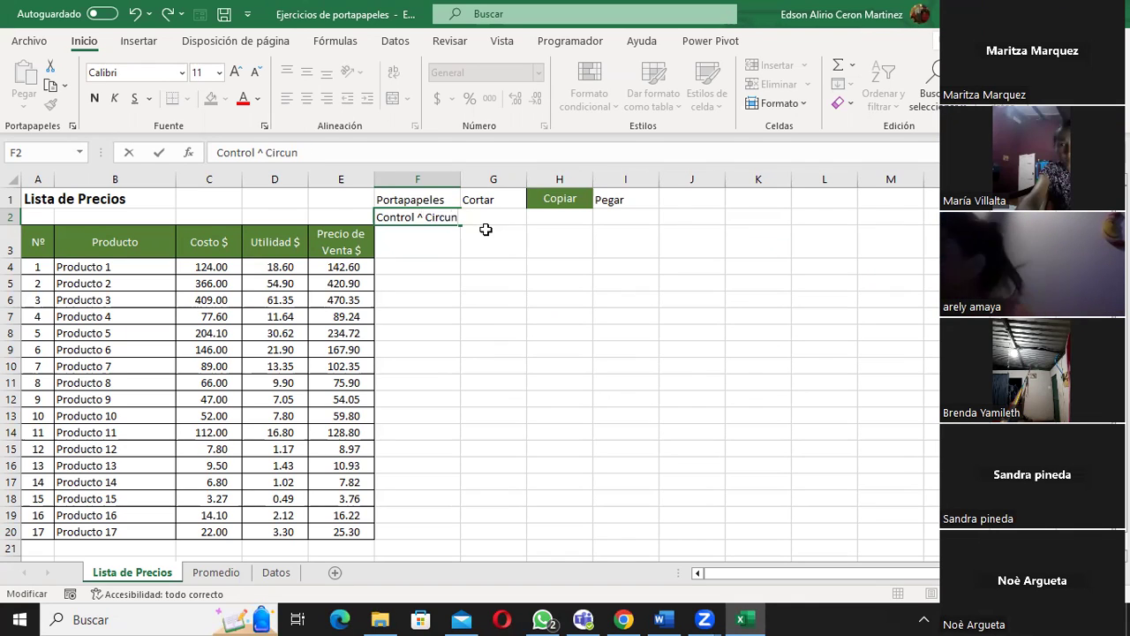
pyautogui.write('flejo')
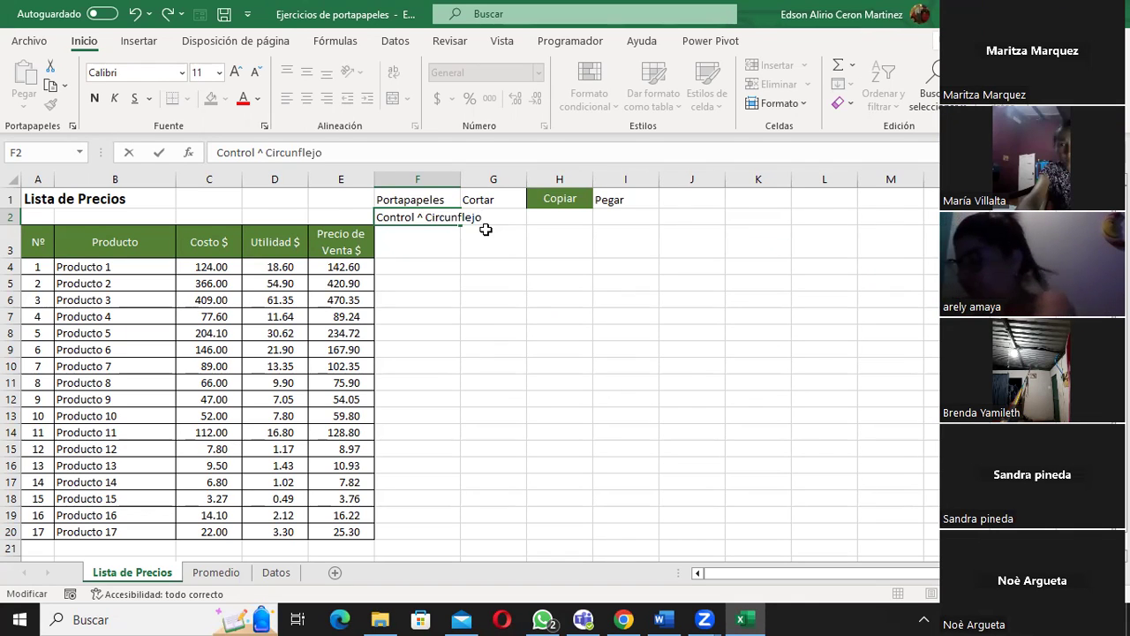
pyautogui.press('Return')
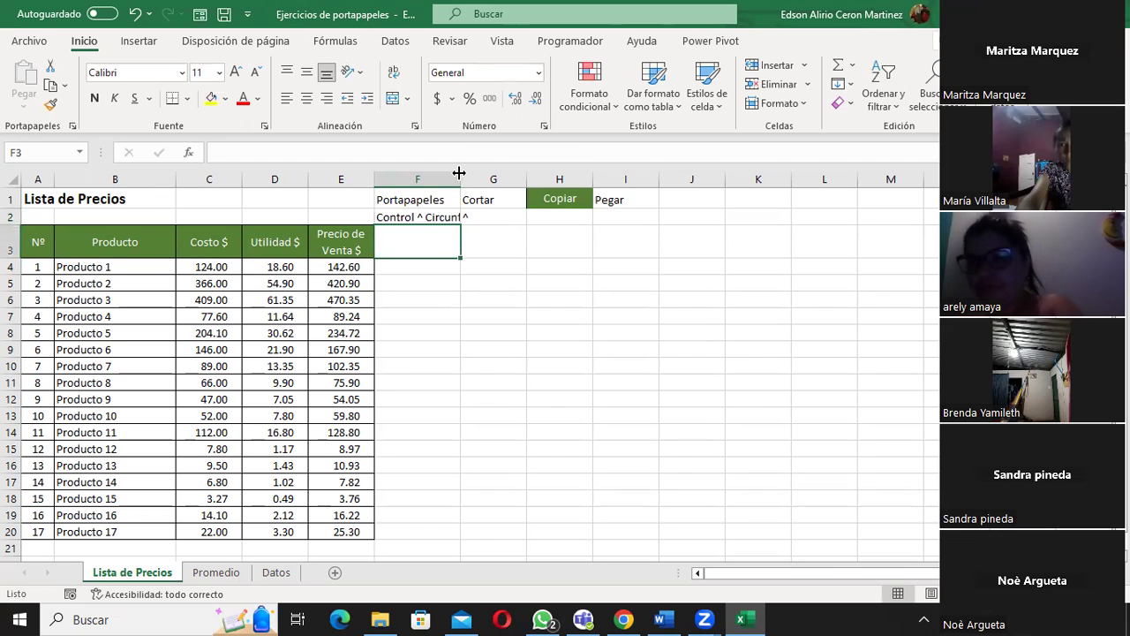
# Step: Enlarge the Control ^ Circunflejo text in F2 to 24 point and widen column F to fit
pyautogui.moveTo(459, 173); pyautogui.dragTo(547, 173)
pyautogui.click(454, 217)
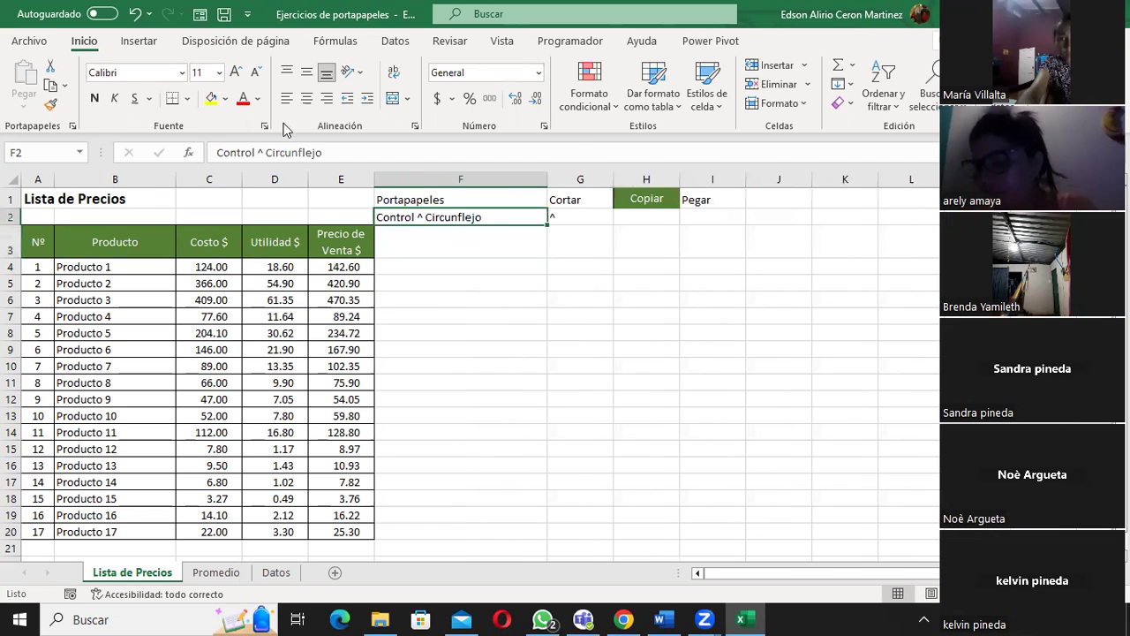
pyautogui.click(236, 74)
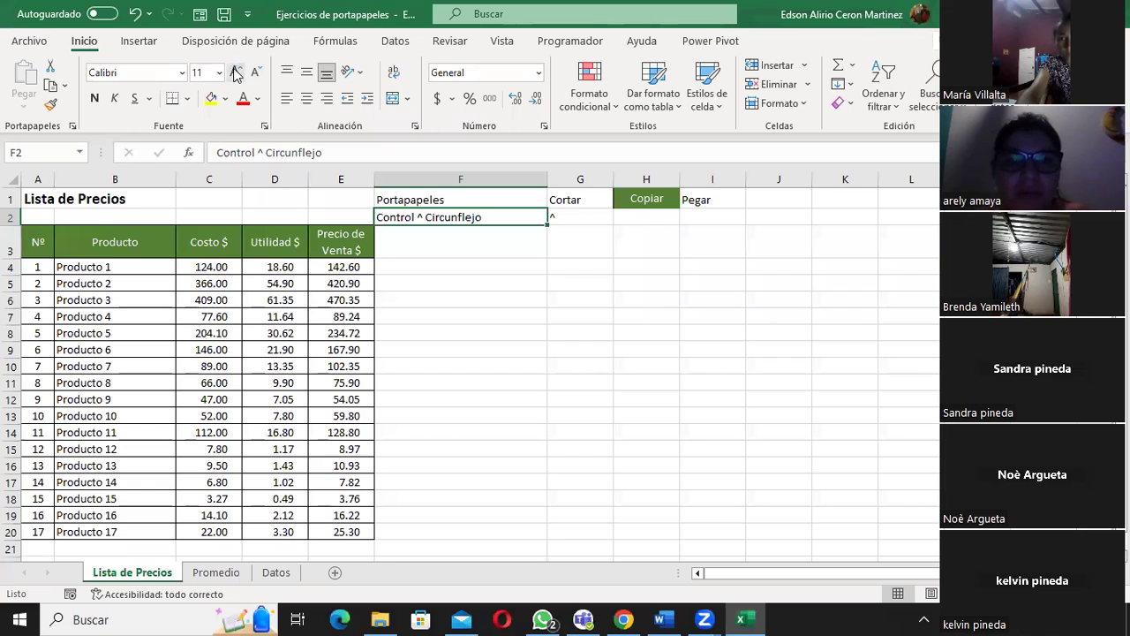
pyautogui.click(235, 74)
pyautogui.click(236, 74)
pyautogui.click(235, 74)
pyautogui.click(236, 74)
pyautogui.click(236, 74)
pyautogui.moveTo(548, 179); pyautogui.dragTo(599, 180)
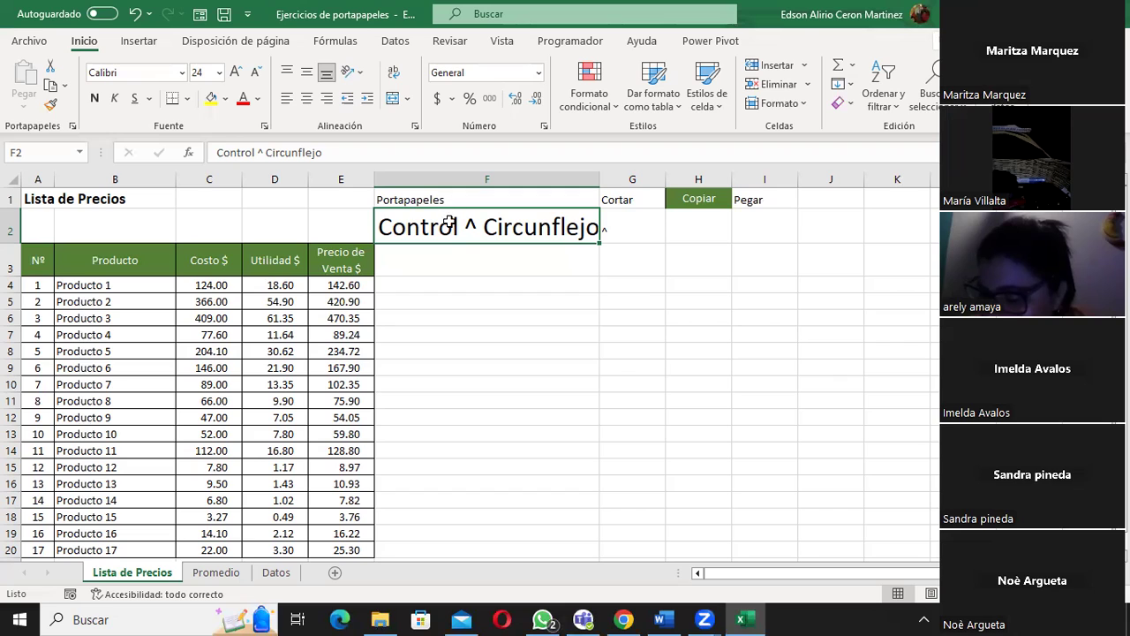
# Step: Enter the shortcut notes ^x under Cortar in G2 and ^C under Copiar in H2
pyautogui.click(630, 224)
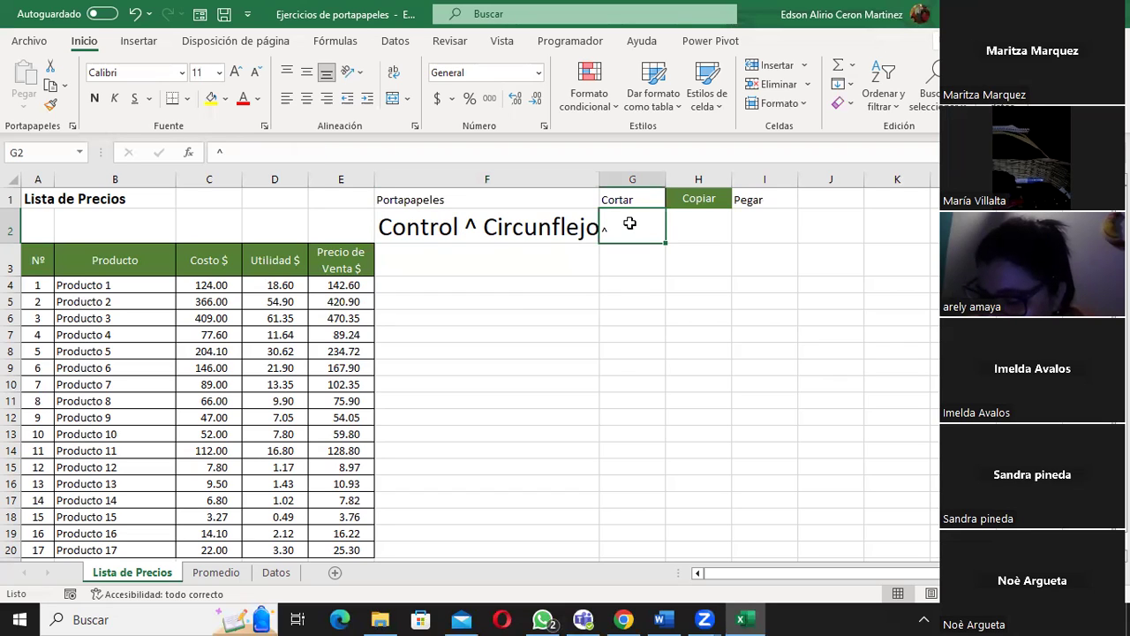
pyautogui.doubleClick(630, 223)
pyautogui.write('x')
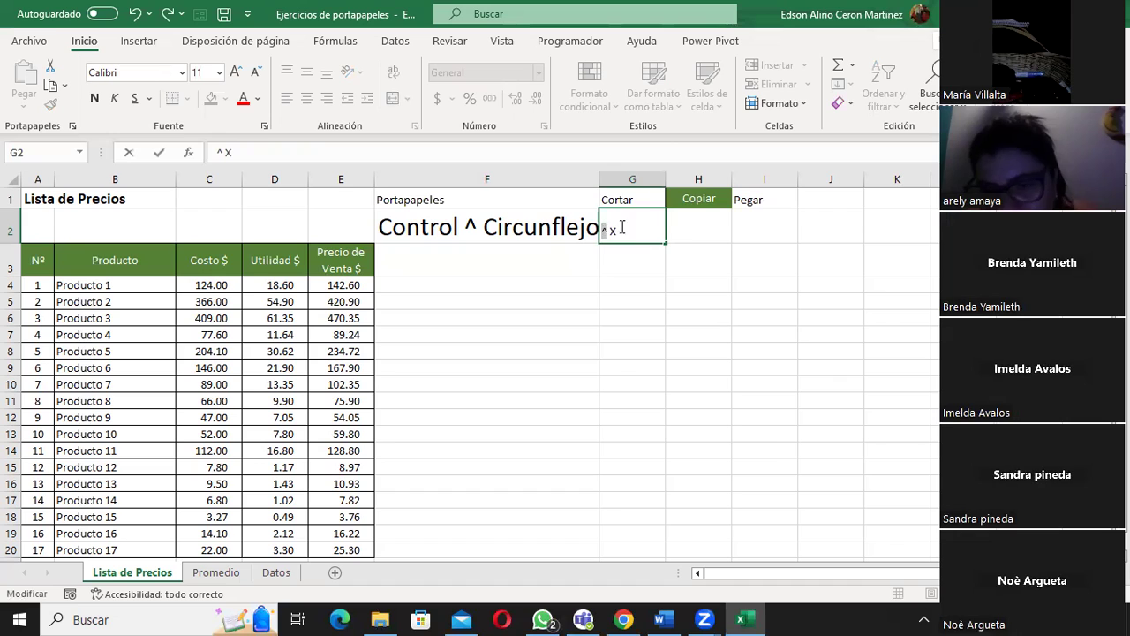
pyautogui.click(699, 228)
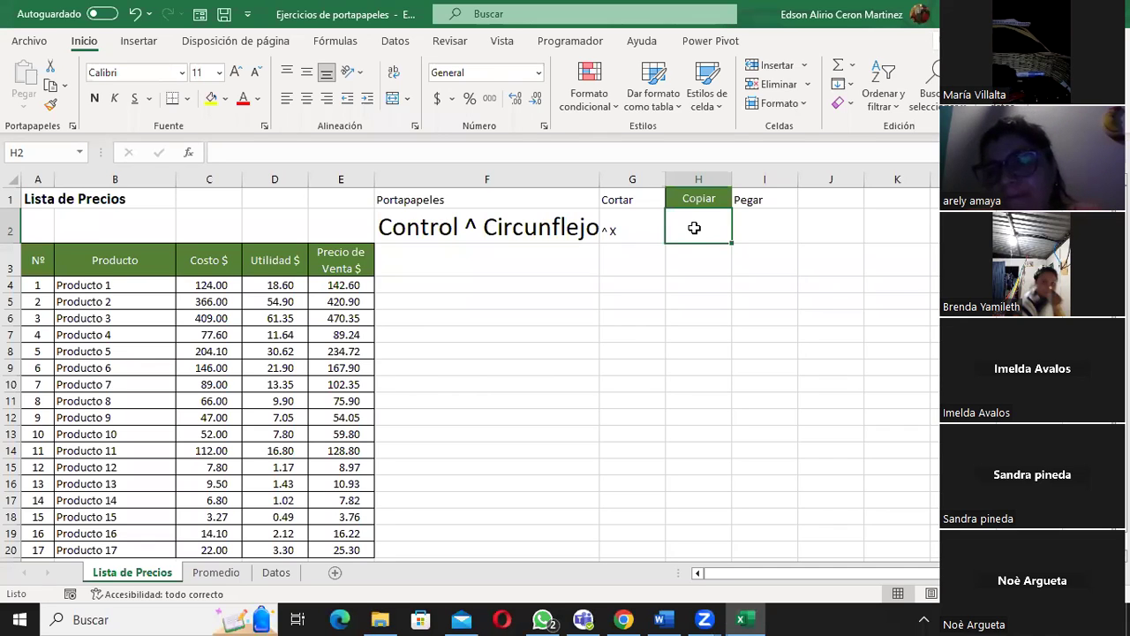
pyautogui.press('^')
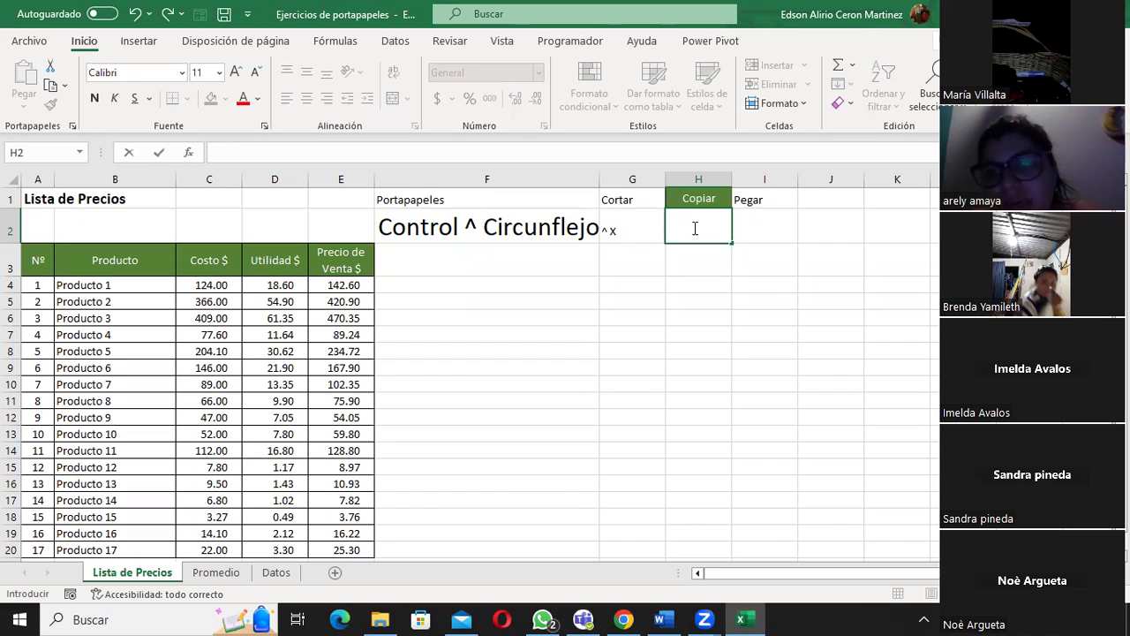
pyautogui.write('c')
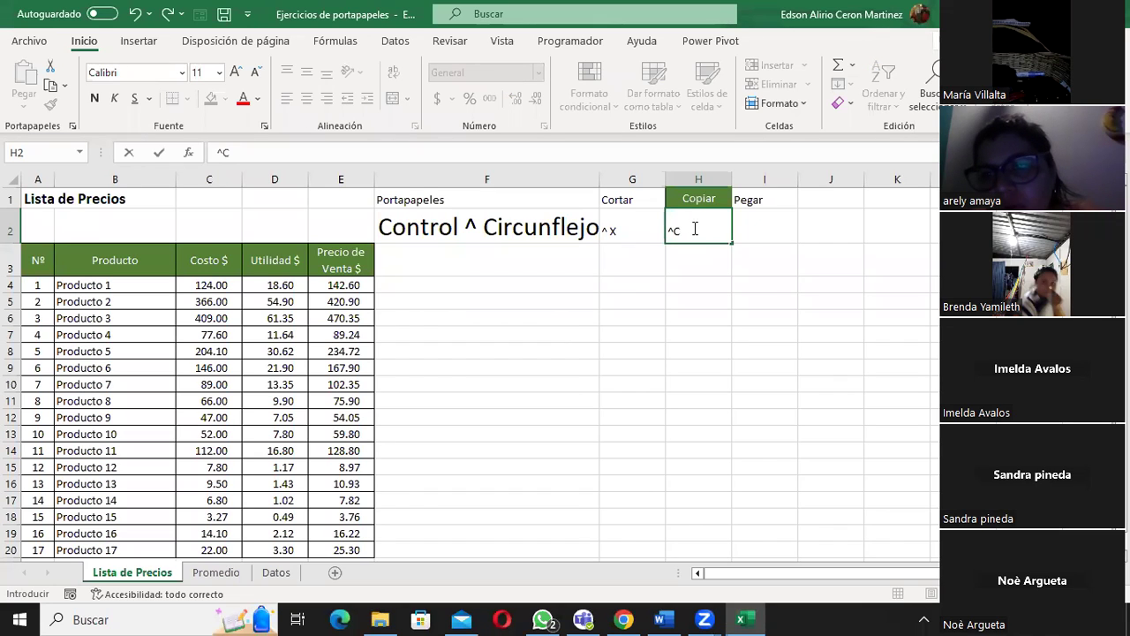
pyautogui.click(751, 228)
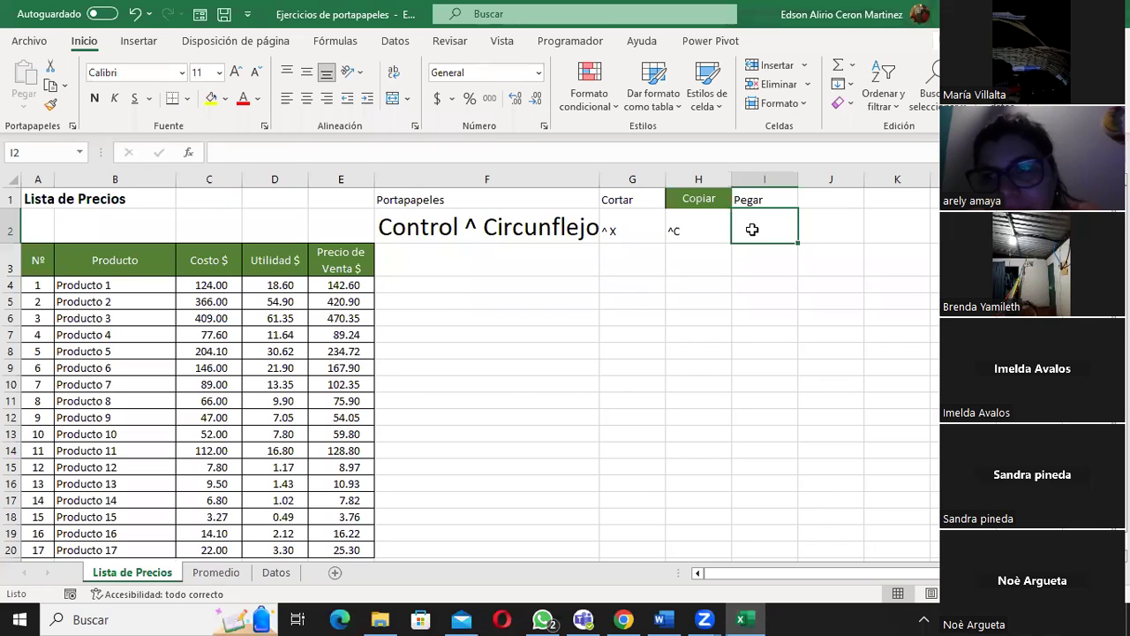
# Step: Enter ^V under Pegar in I2 and ^B in J2
pyautogui.write('^V')
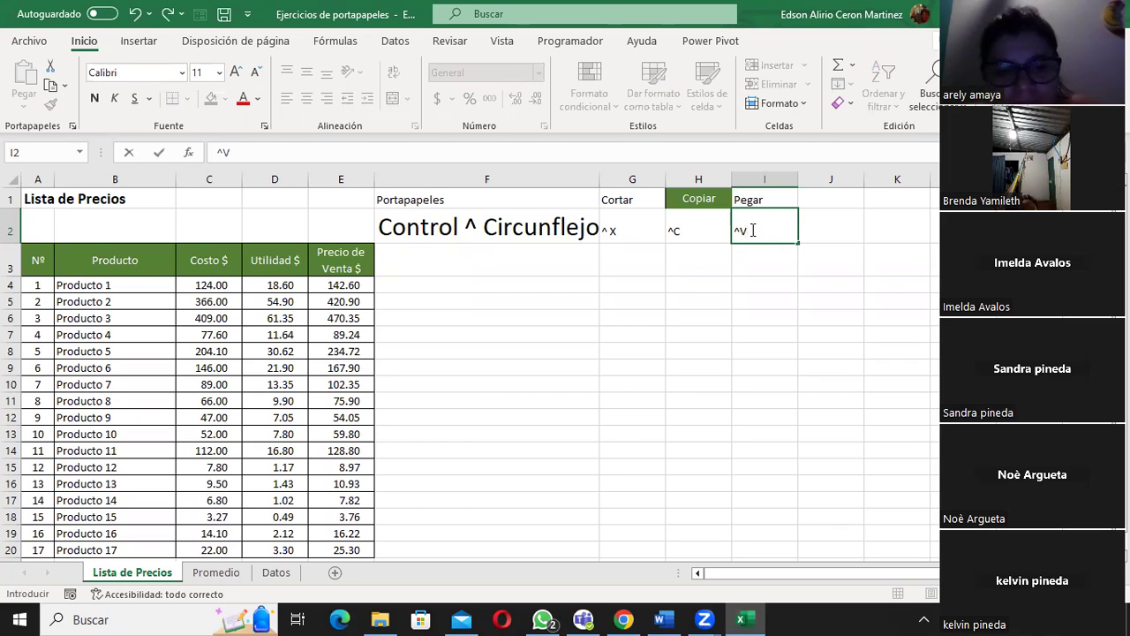
pyautogui.click(830, 232)
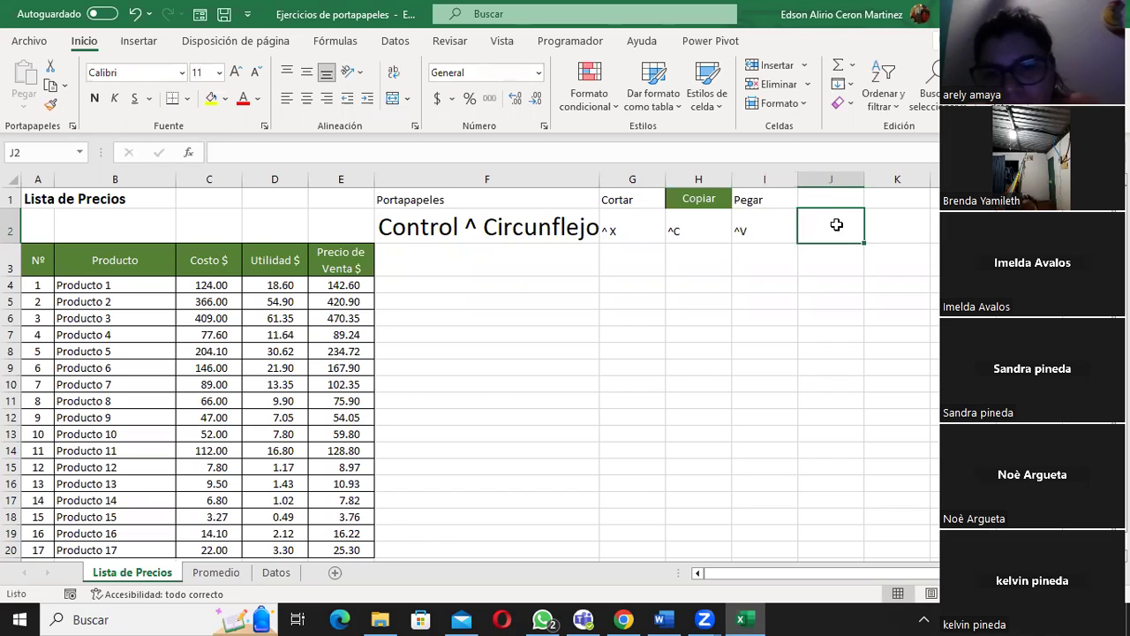
pyautogui.write('^B')
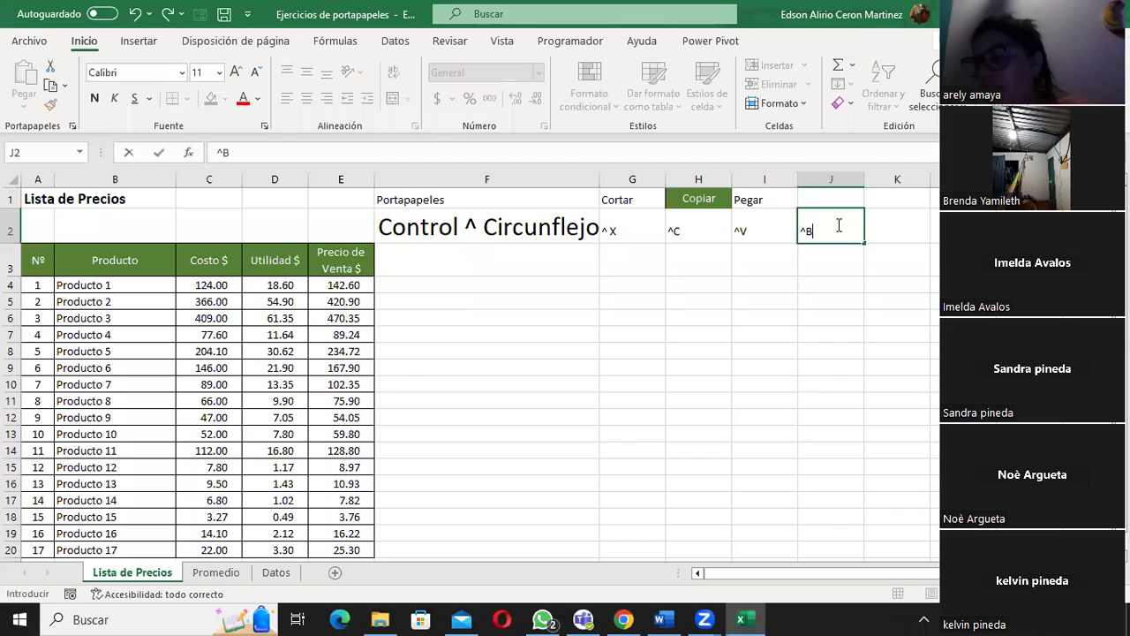
pyautogui.press('Return')
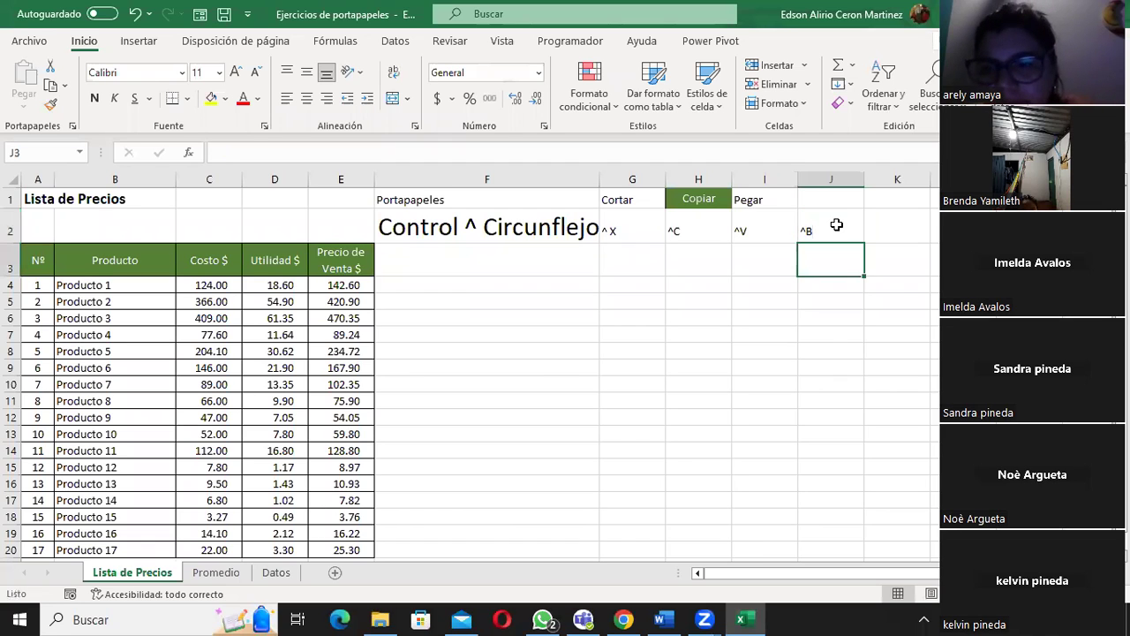
pyautogui.click(834, 225)
pyautogui.click(770, 220)
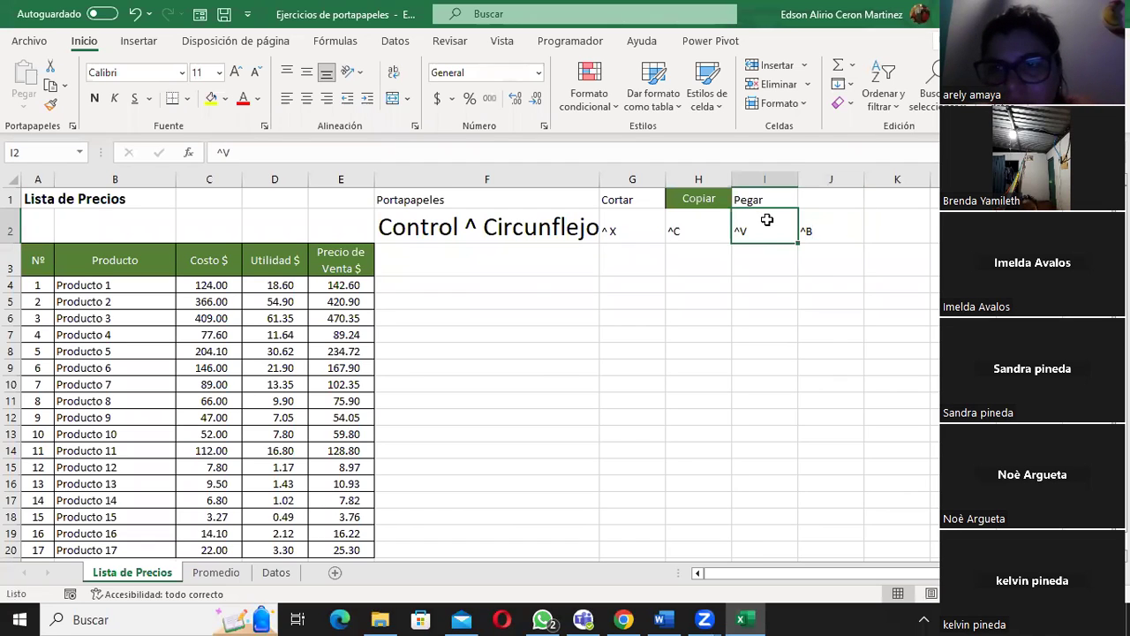
pyautogui.click(809, 226)
pyautogui.click(762, 224)
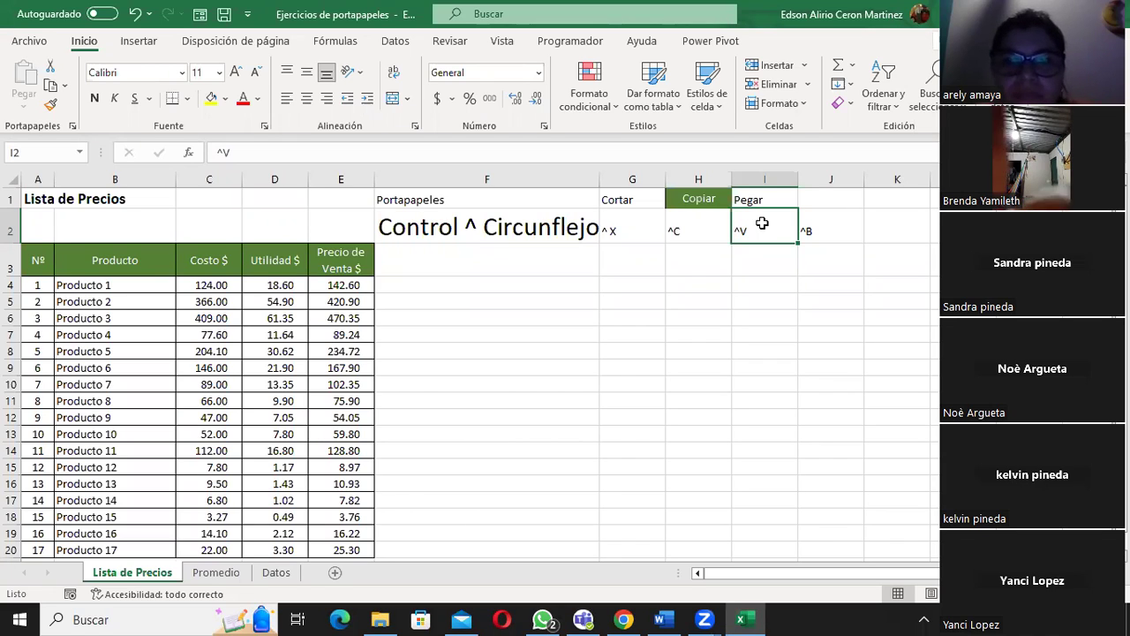
pyautogui.click(829, 227)
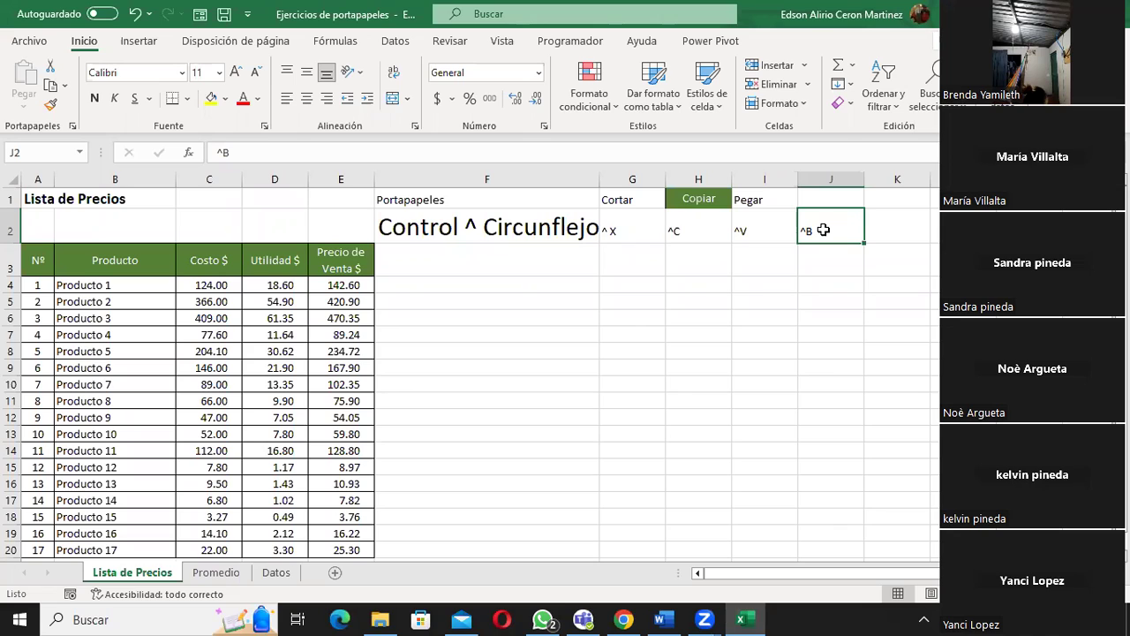
pyautogui.click(767, 222)
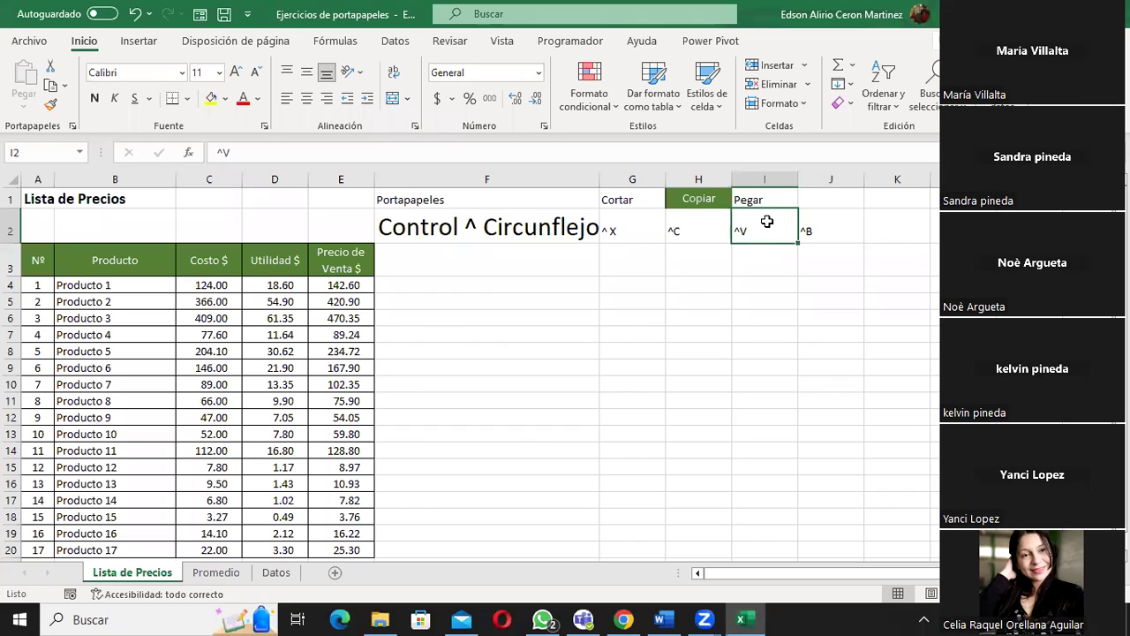
pyautogui.click(594, 232)
pyautogui.click(694, 232)
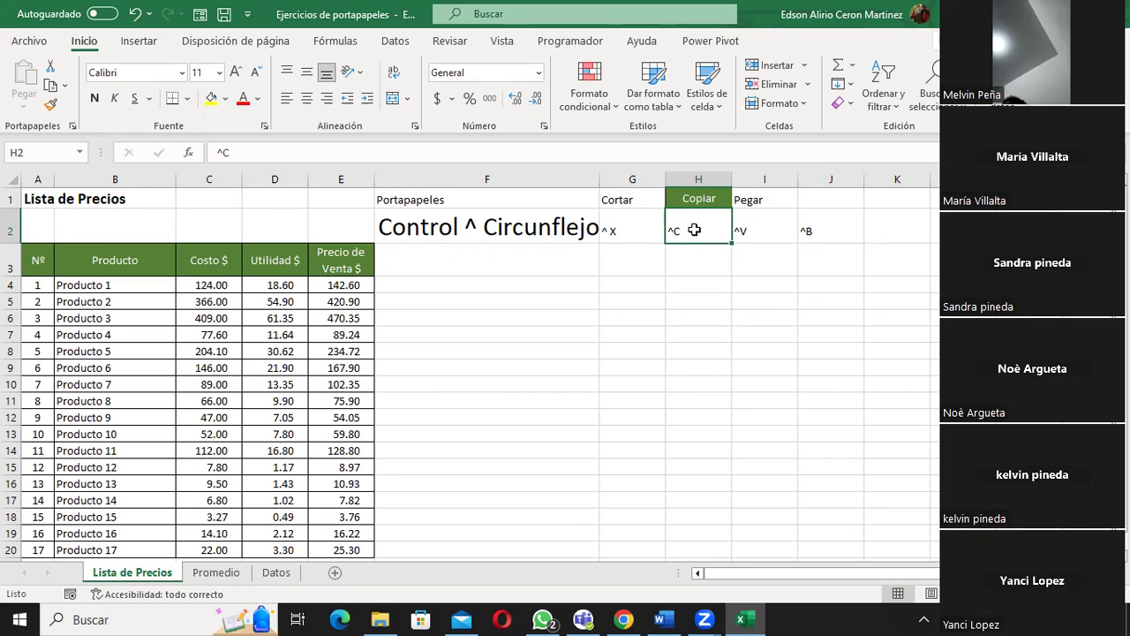
pyautogui.click(754, 221)
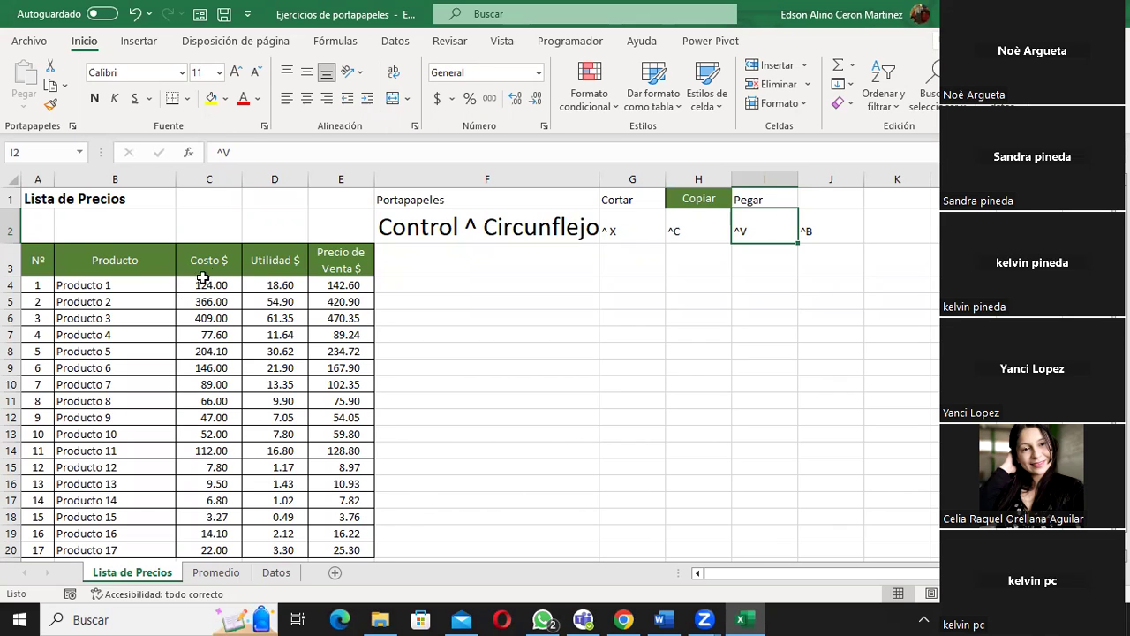
pyautogui.click(468, 274)
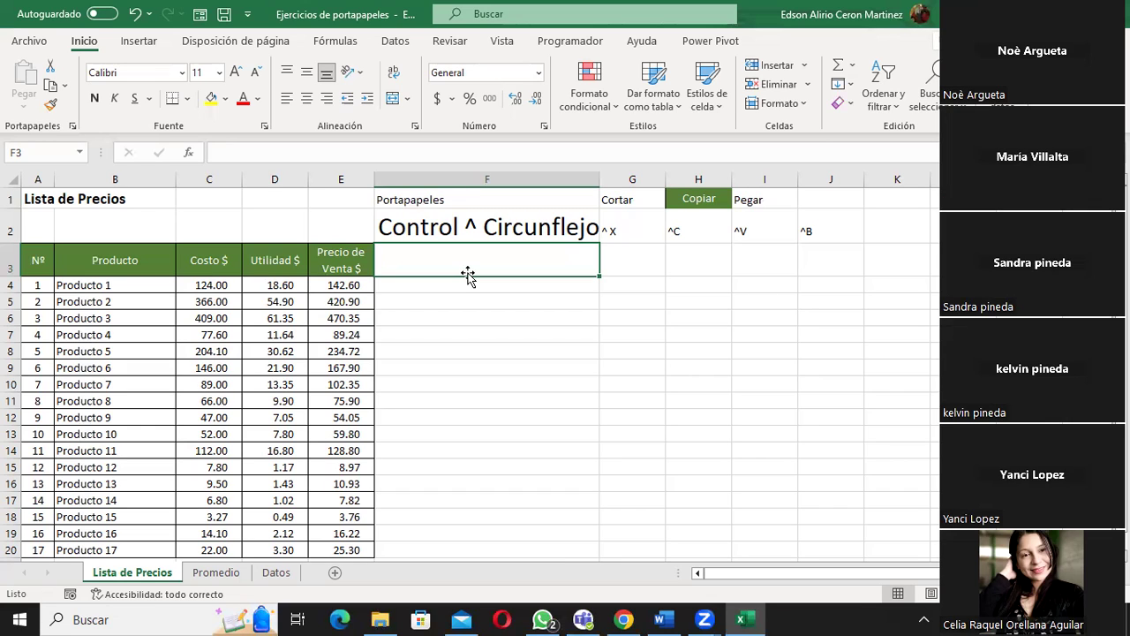
pyautogui.click(558, 316)
pyautogui.click(551, 286)
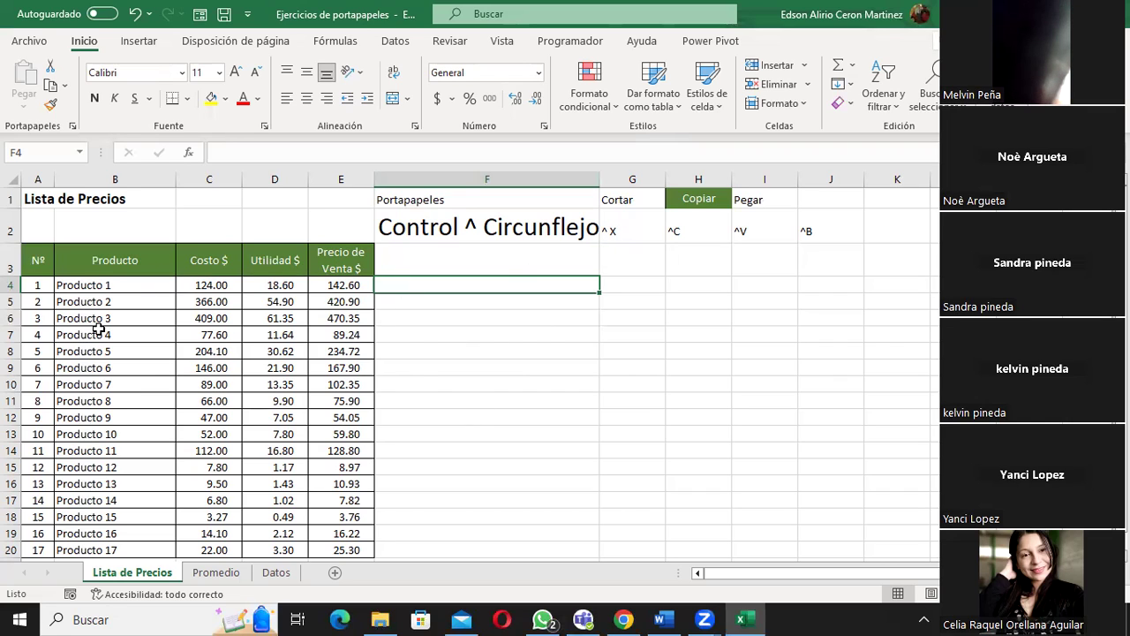
# Step: Select the 17-product price table A3:E20, including its Nº, Costo, Utilidad and Precio de Venta headers
pyautogui.moveTo(31, 260); pyautogui.dragTo(90, 260)
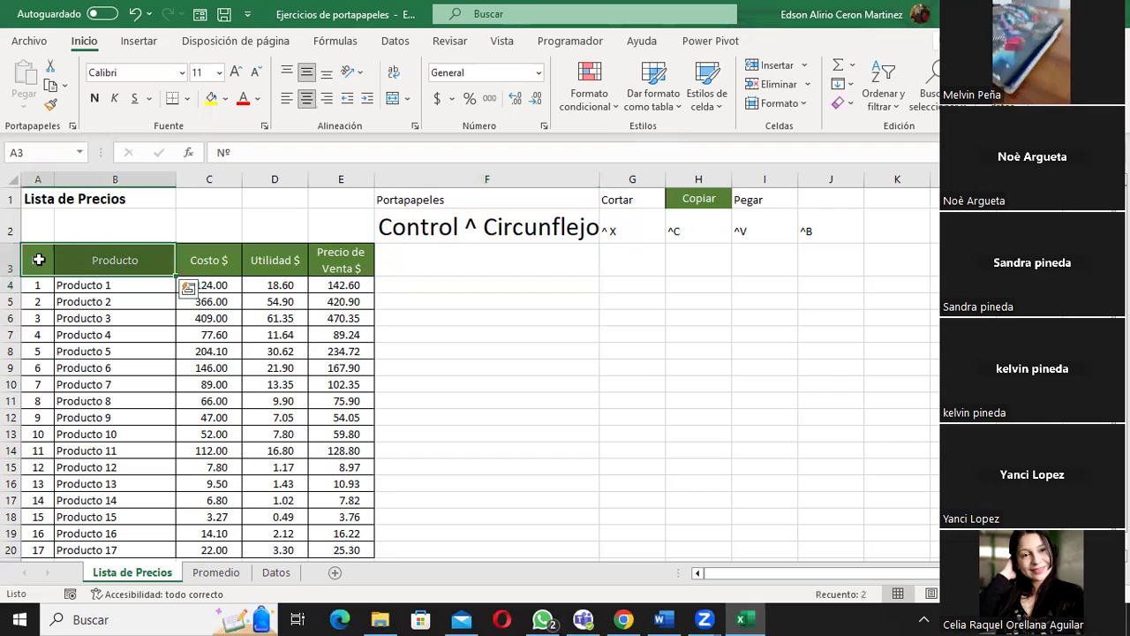
pyautogui.click(47, 261)
pyautogui.moveTo(46, 262)
pyautogui.mouseDown()
pyautogui.moveTo(338, 261)
pyautogui.moveTo(341, 486)
pyautogui.moveTo(350, 494)
pyautogui.mouseUp()
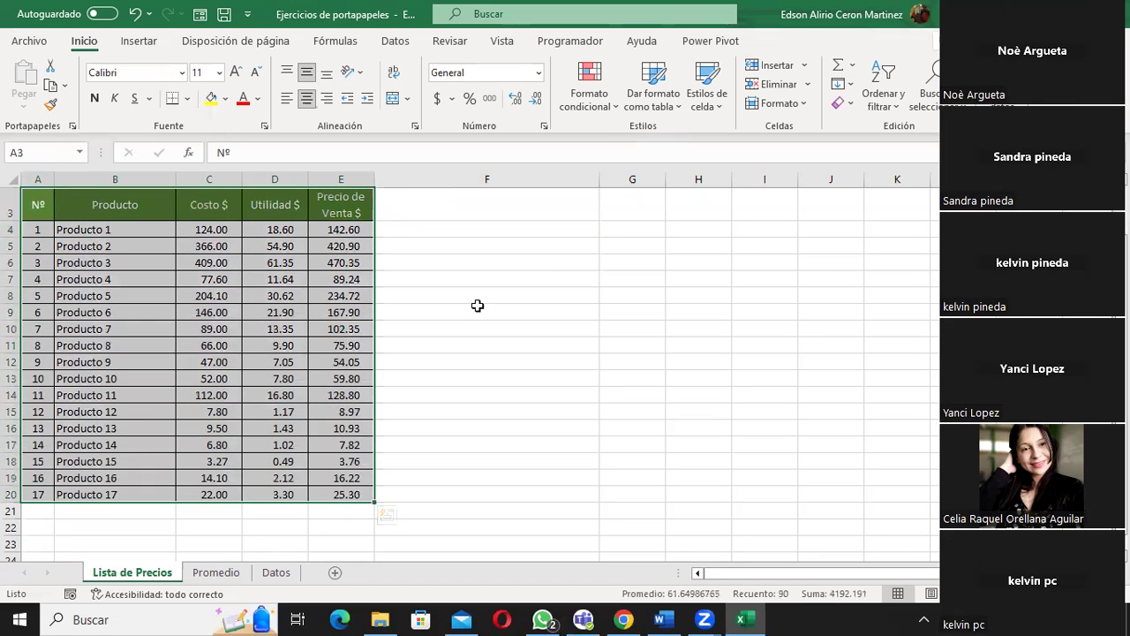
pyautogui.scroll(1, 478, 305)
pyautogui.click(495, 283)
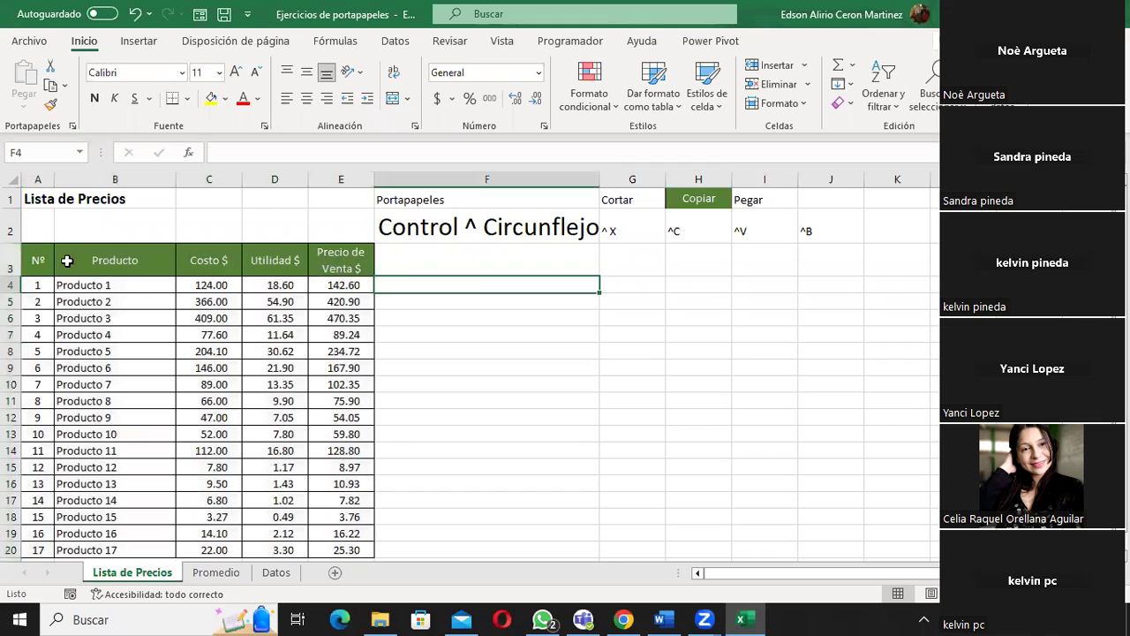
pyautogui.moveTo(39, 263)
pyautogui.mouseDown()
pyautogui.moveTo(341, 397)
pyautogui.moveTo(340, 548)
pyautogui.mouseUp()
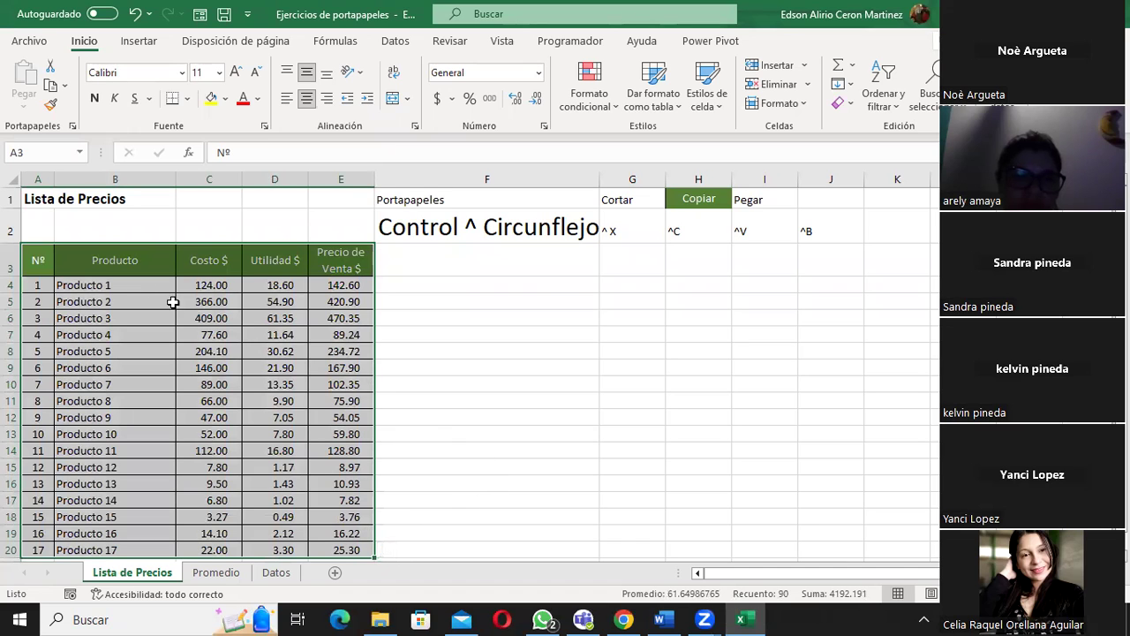
pyautogui.moveTo(32, 257)
pyautogui.mouseDown()
pyautogui.moveTo(90, 271)
pyautogui.moveTo(344, 547)
pyautogui.mouseUp()
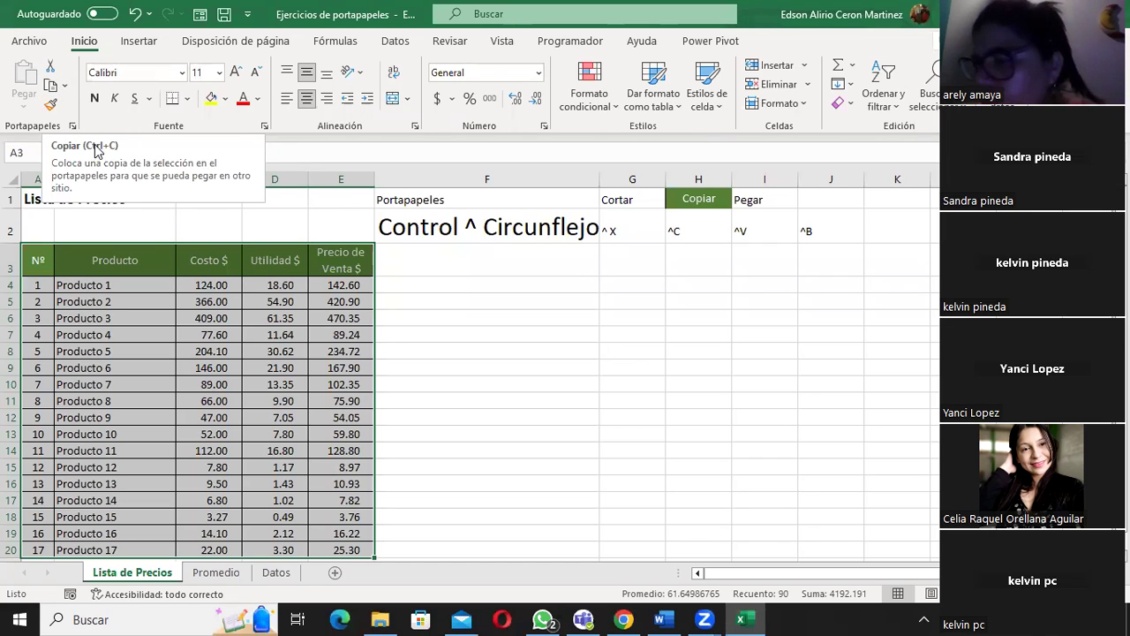
pyautogui.click(468, 272)
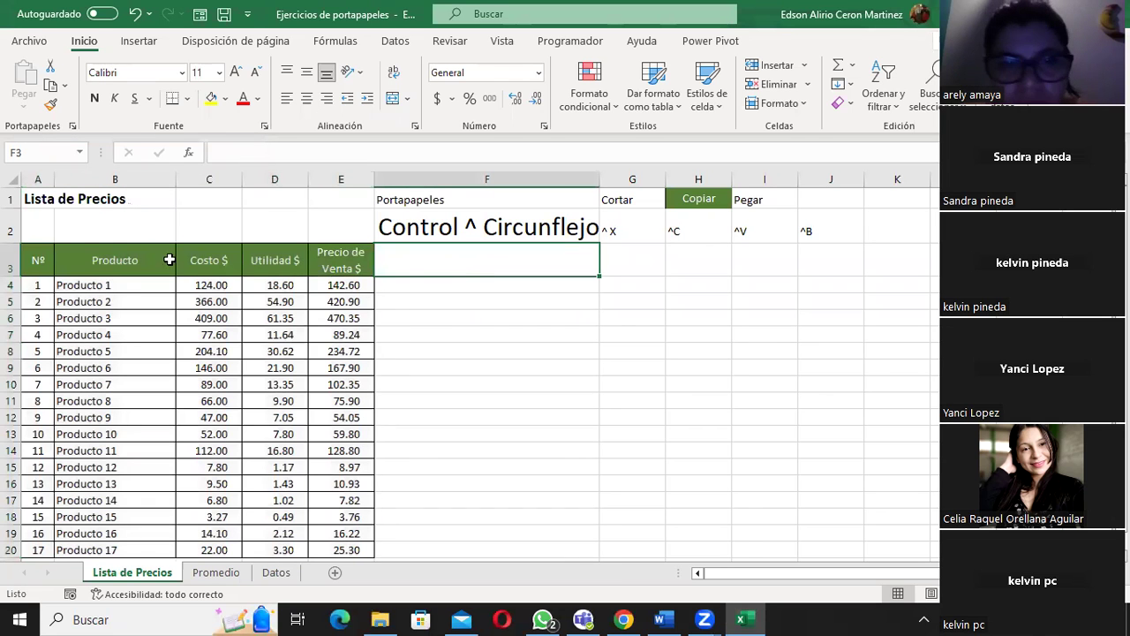
pyautogui.moveTo(45, 264); pyautogui.dragTo(332, 550)
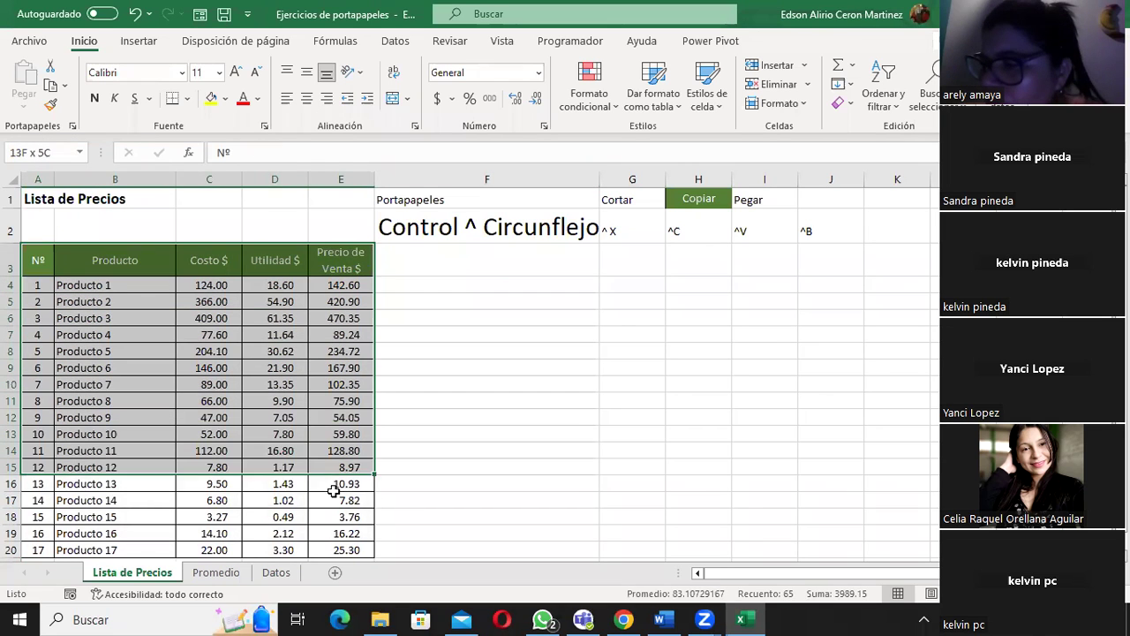
pyautogui.scroll(-1, 334, 538)
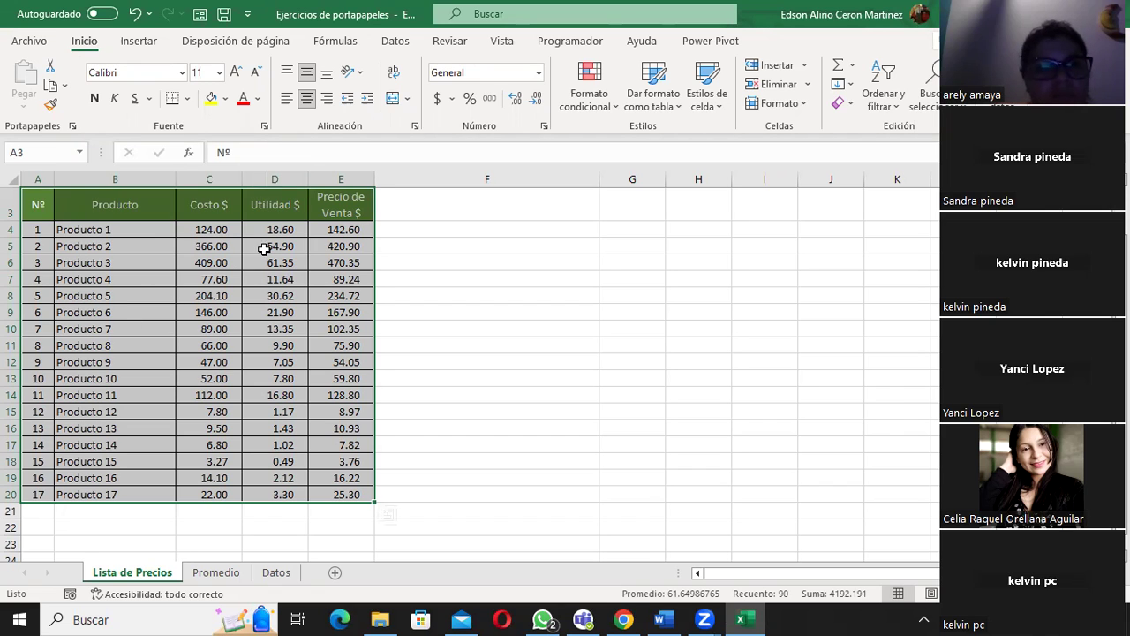
pyautogui.rightClick(248, 231)
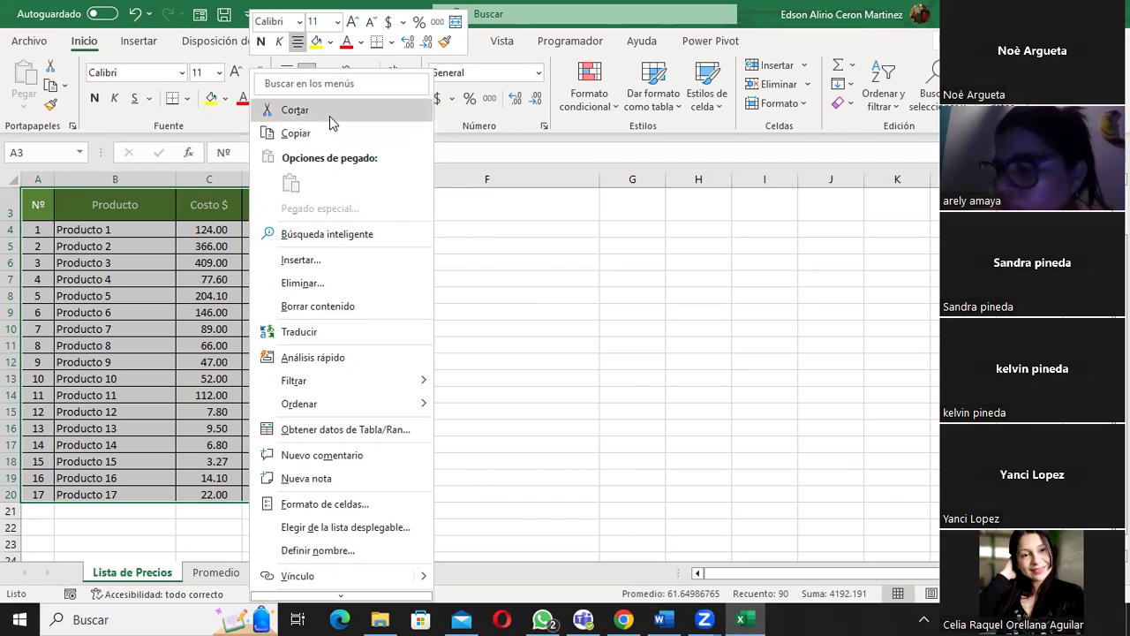
pyautogui.press('Escape')
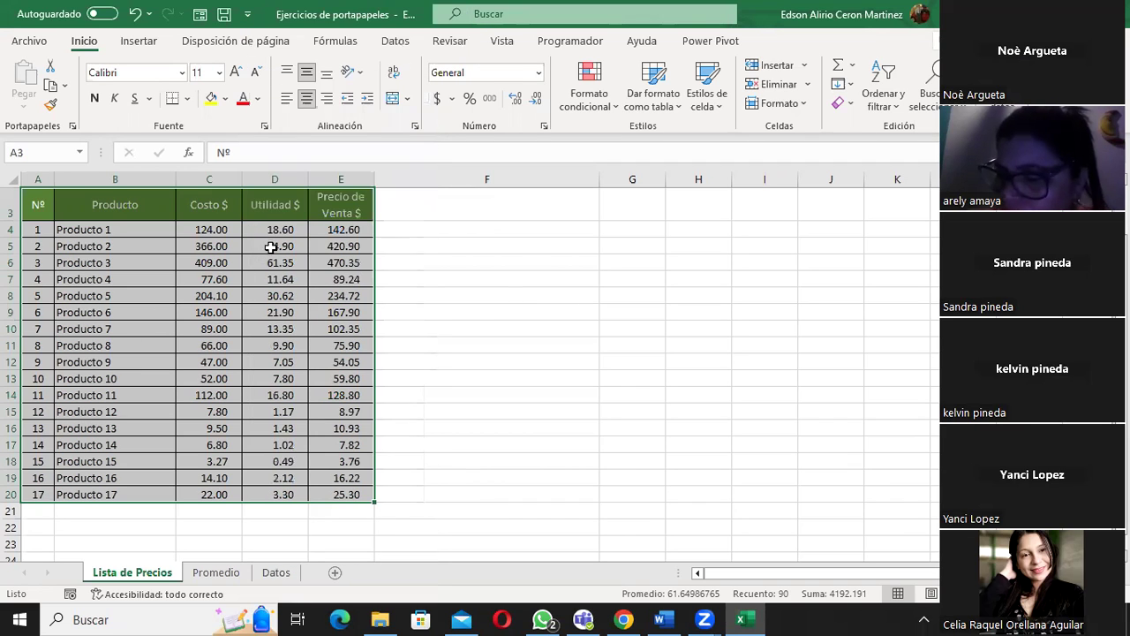
pyautogui.rightClick(273, 246)
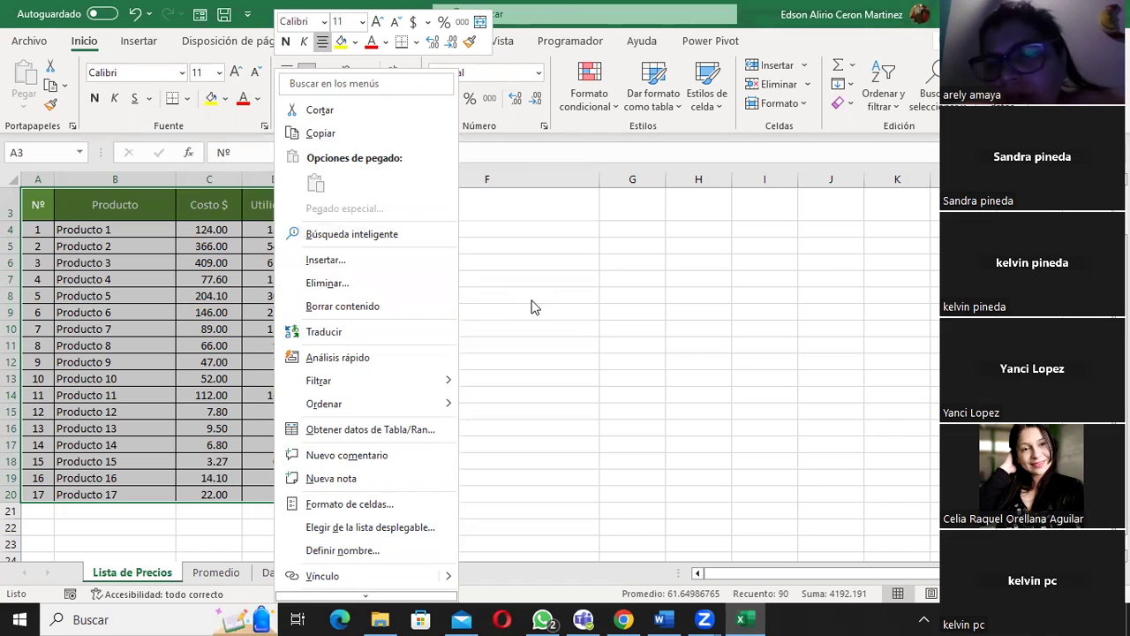
pyautogui.press('Escape')
pyautogui.scroll(1, 494, 260)
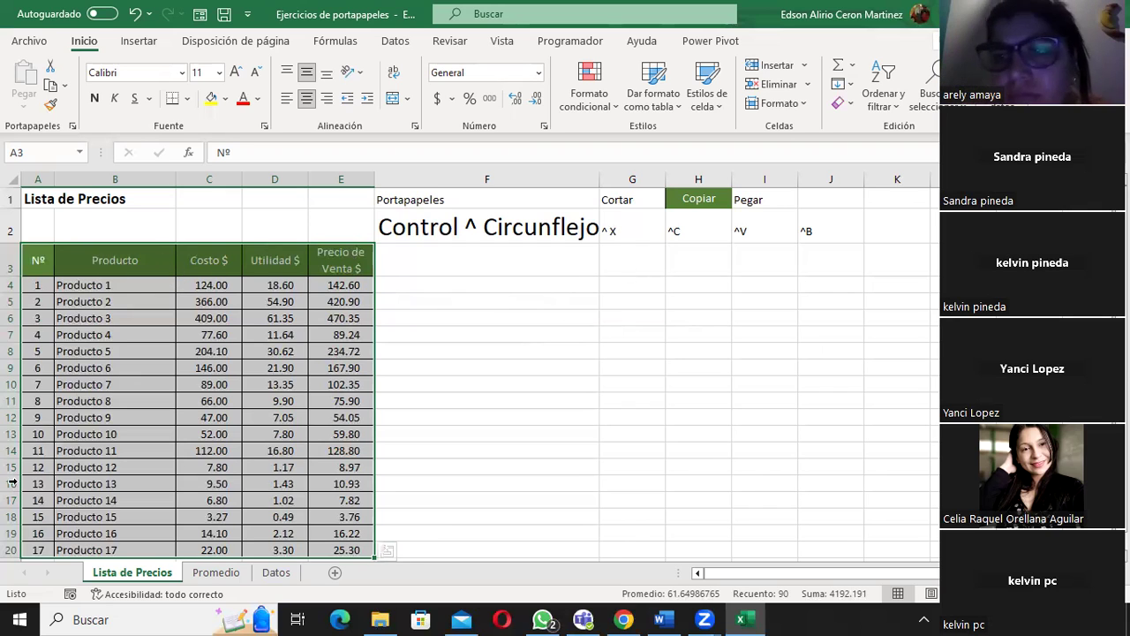
pyautogui.scroll(-2, 282, 383)
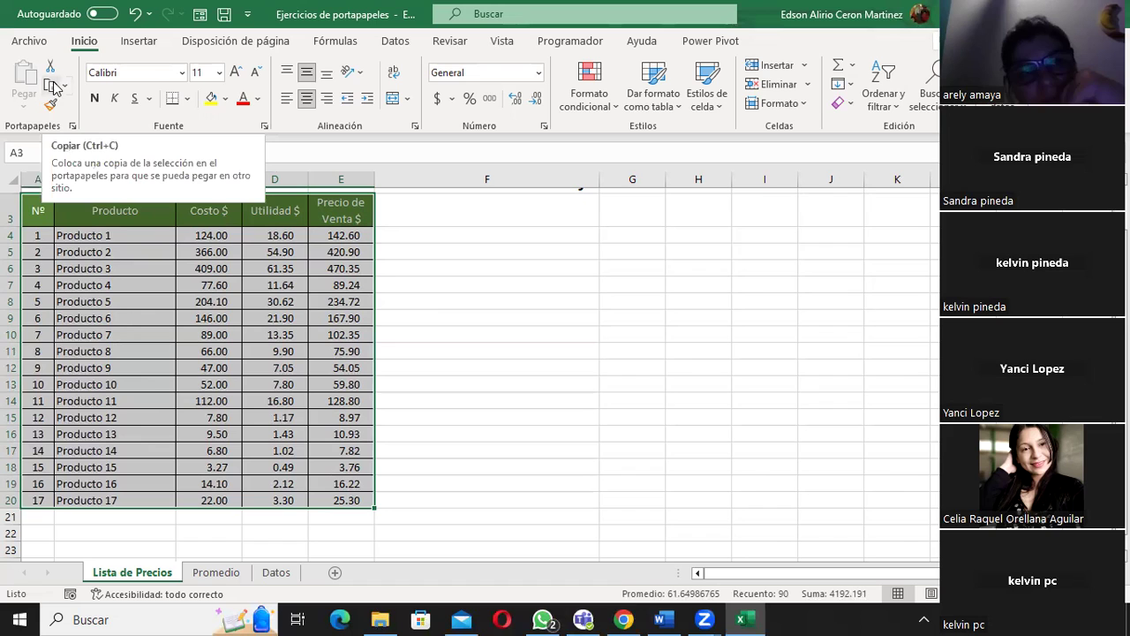
# Step: Copy the price table A3:E20 with Copiar, then paste it back over A3 with Ctrl+V
pyautogui.click(53, 85)
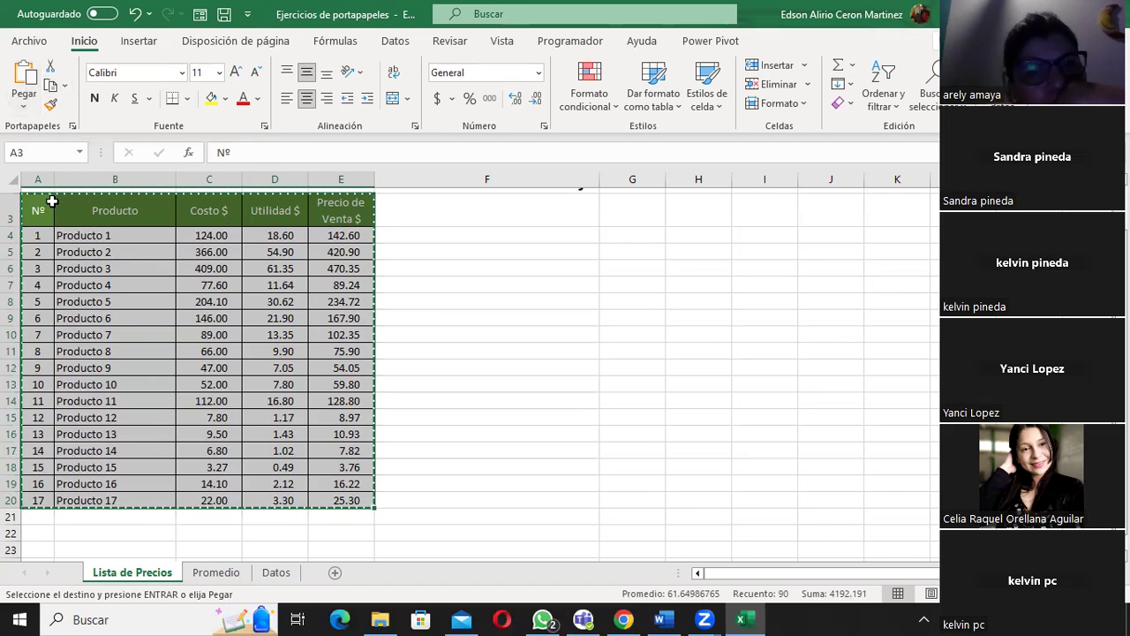
pyautogui.hotkey('ctrl', 'v')
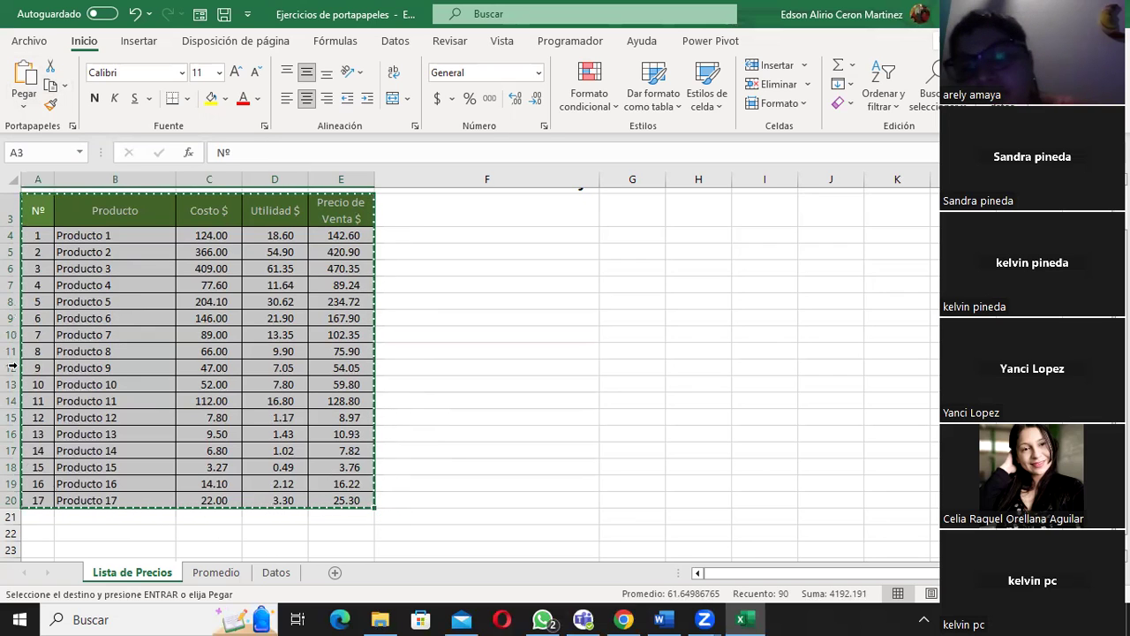
pyautogui.moveTo(353, 514)
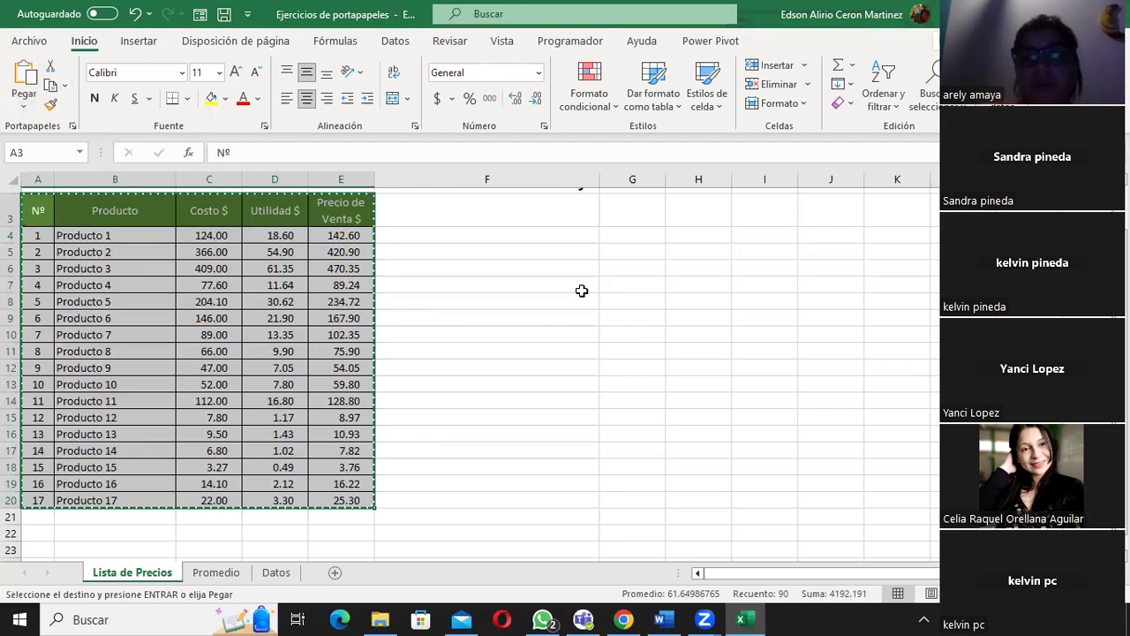
pyautogui.scroll(1, 582, 291)
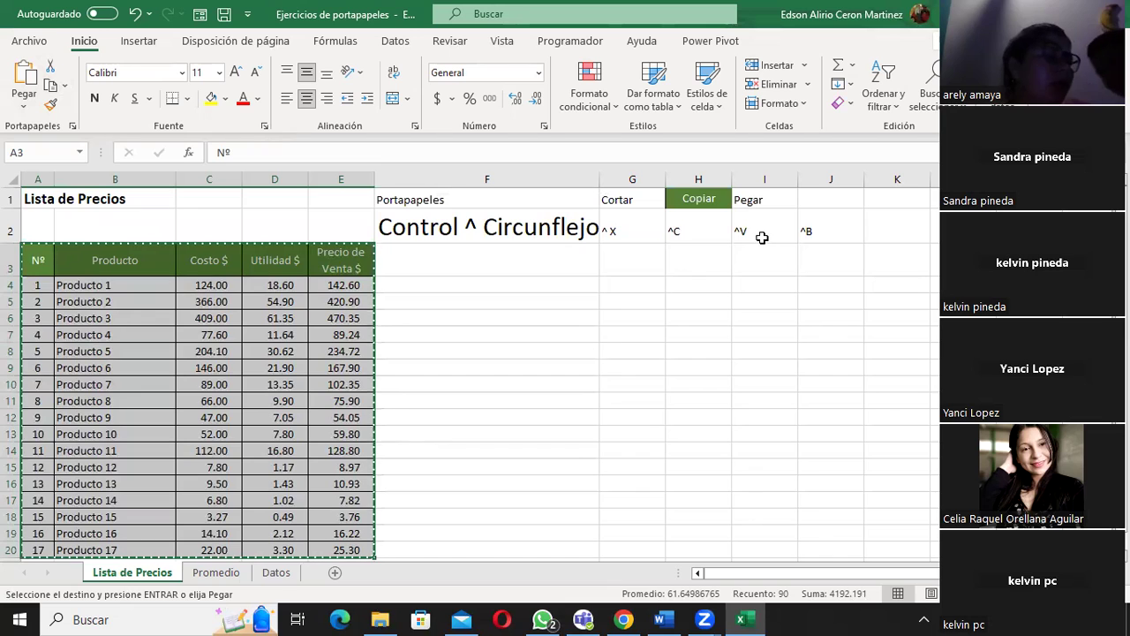
# Step: Paste the copied price table with its top-left corner at cell G3
pyautogui.click(636, 263)
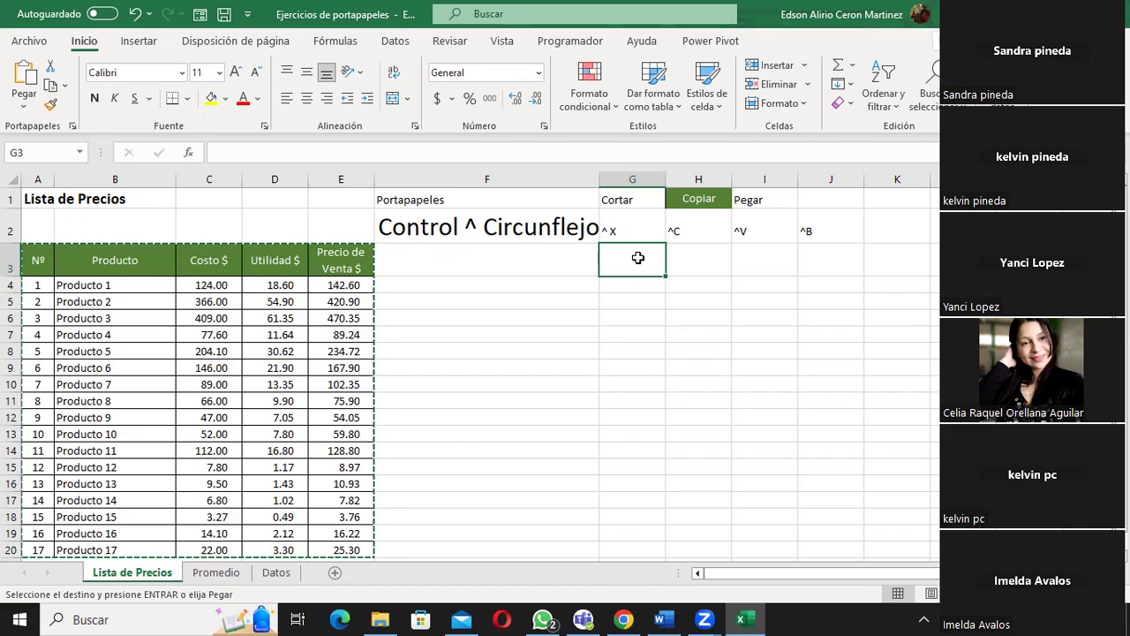
pyautogui.hotkey('ctrl', 'v')
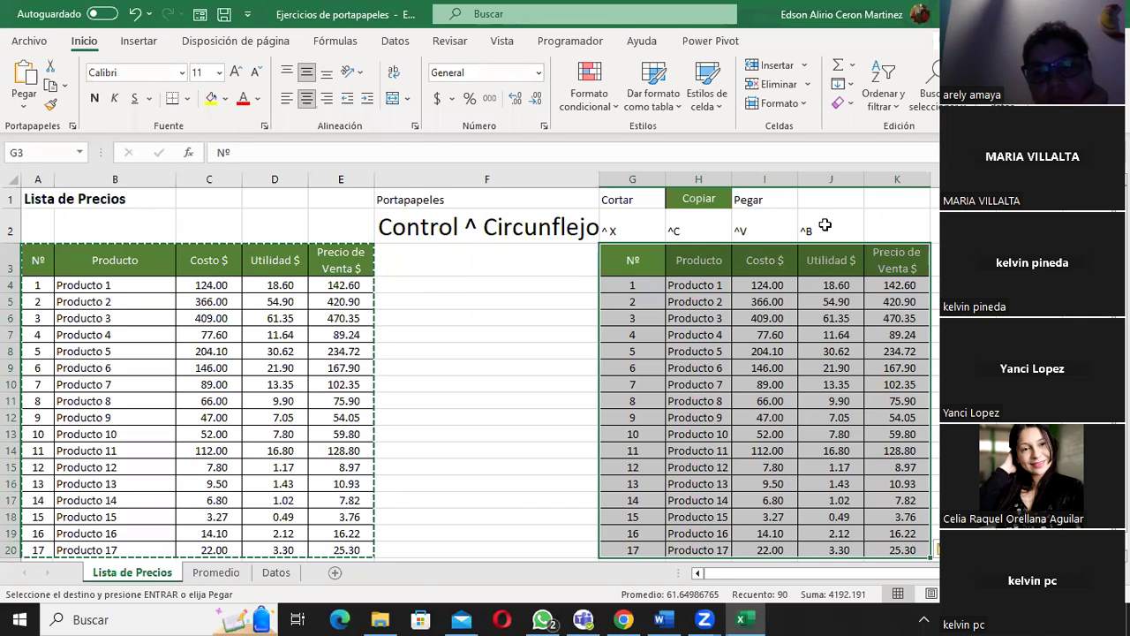
pyautogui.click(817, 228)
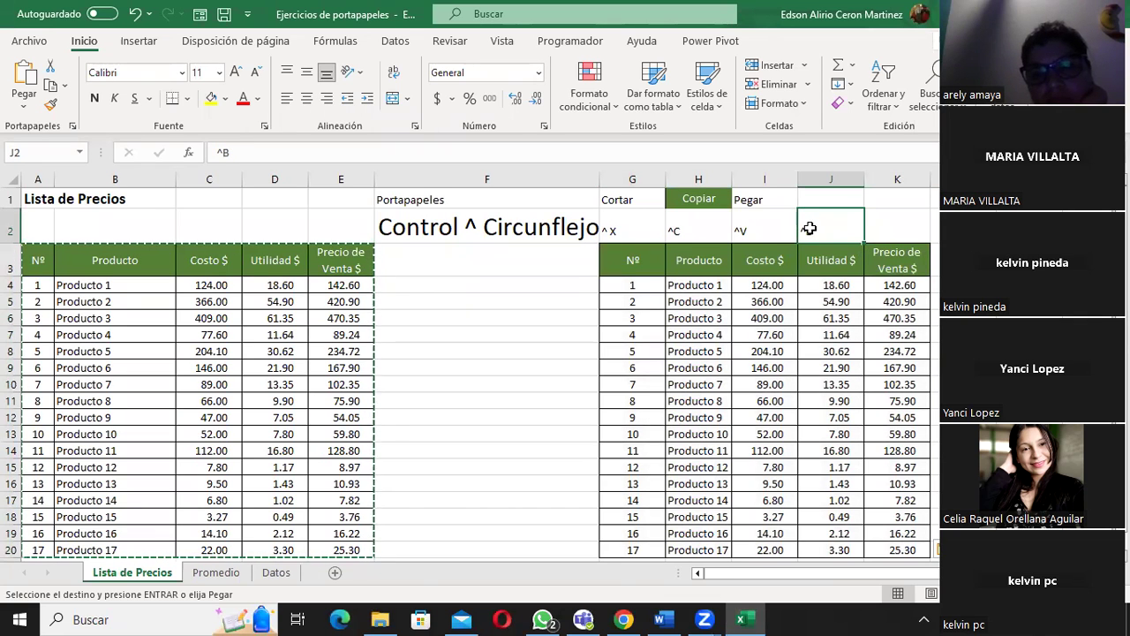
pyautogui.click(764, 232)
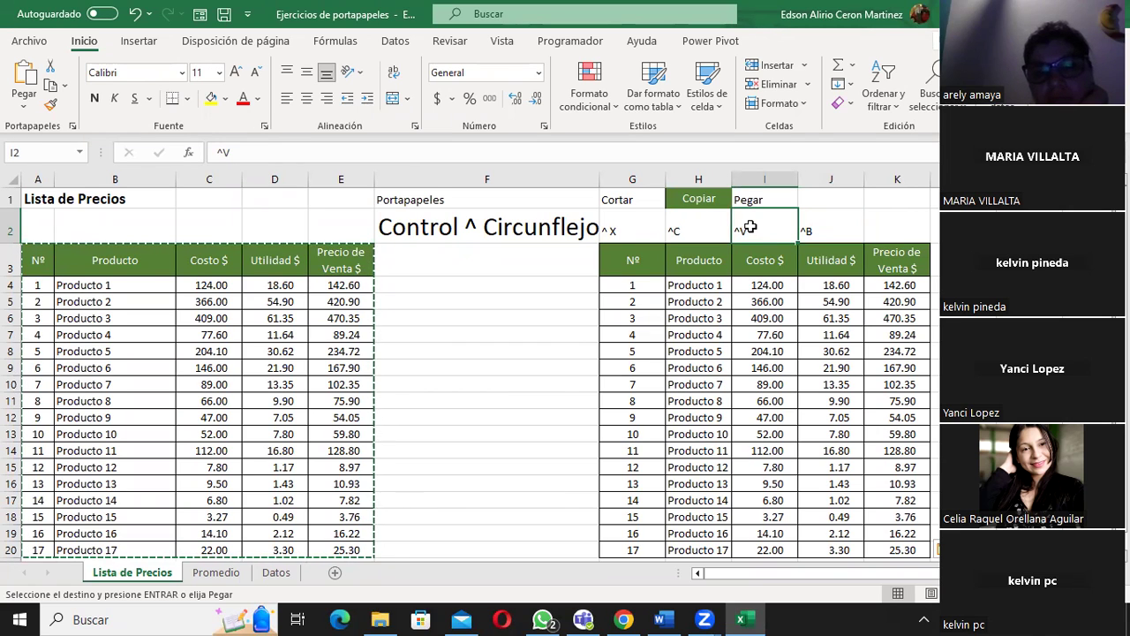
pyautogui.click(823, 223)
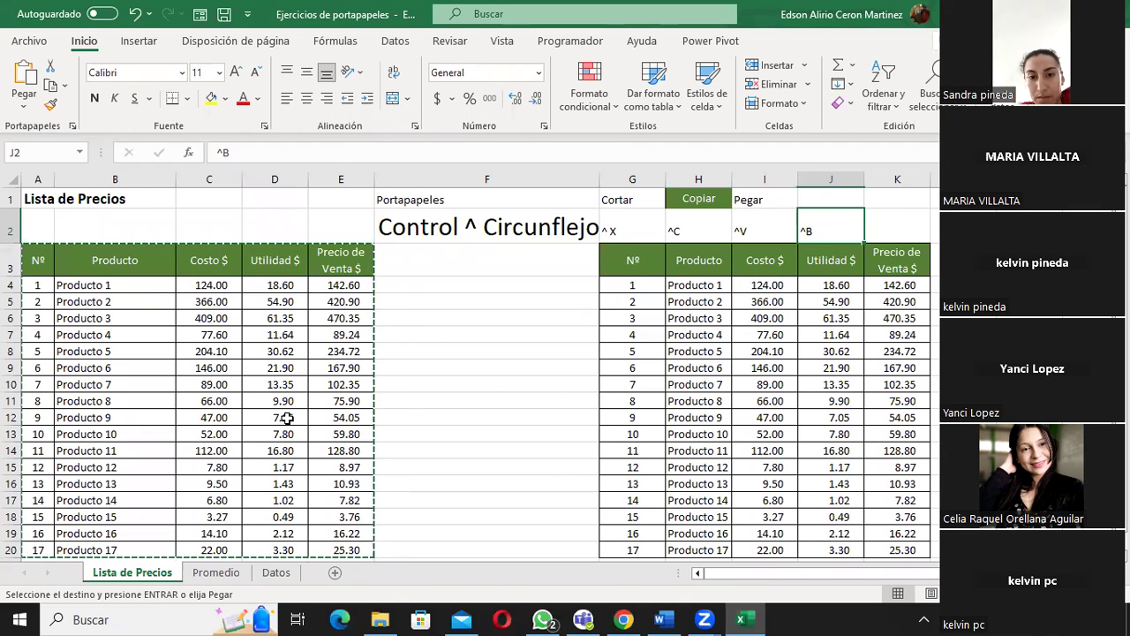
pyautogui.scroll(-1, 292, 428)
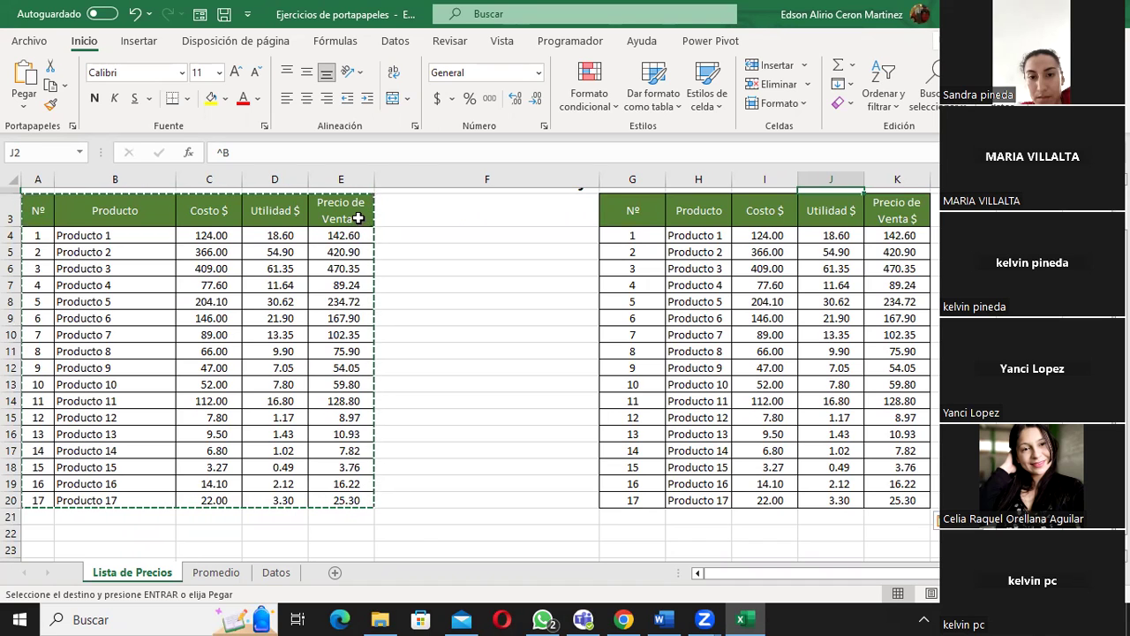
pyautogui.scroll(1, 371, 221)
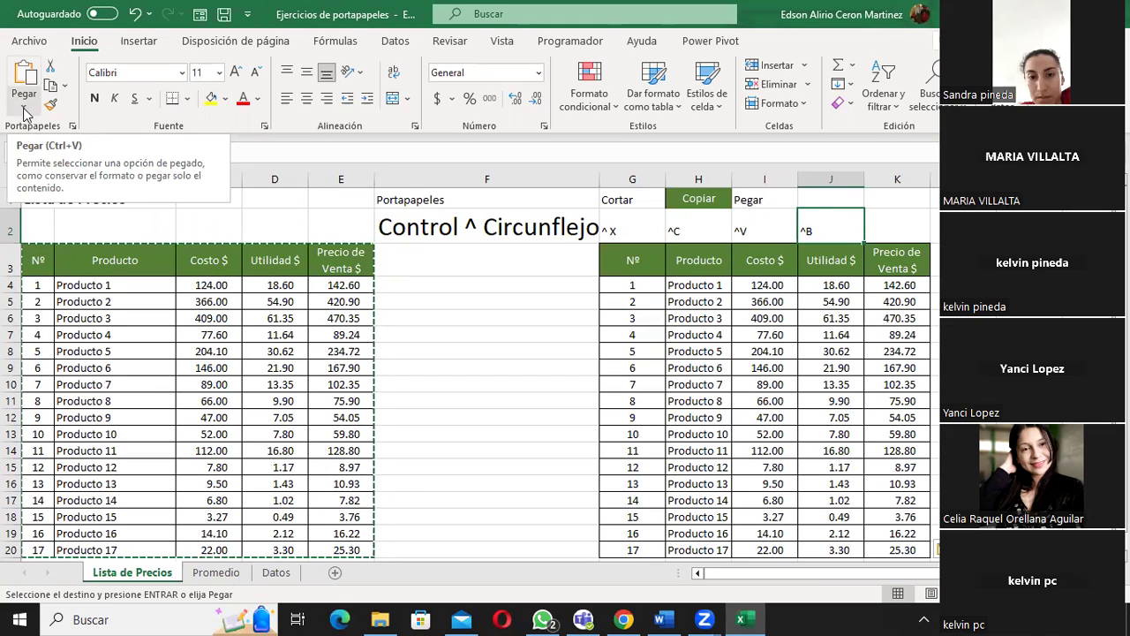
# Step: Paste the price list normally at M3 with the first Pegar option
pyautogui.click(25, 107)
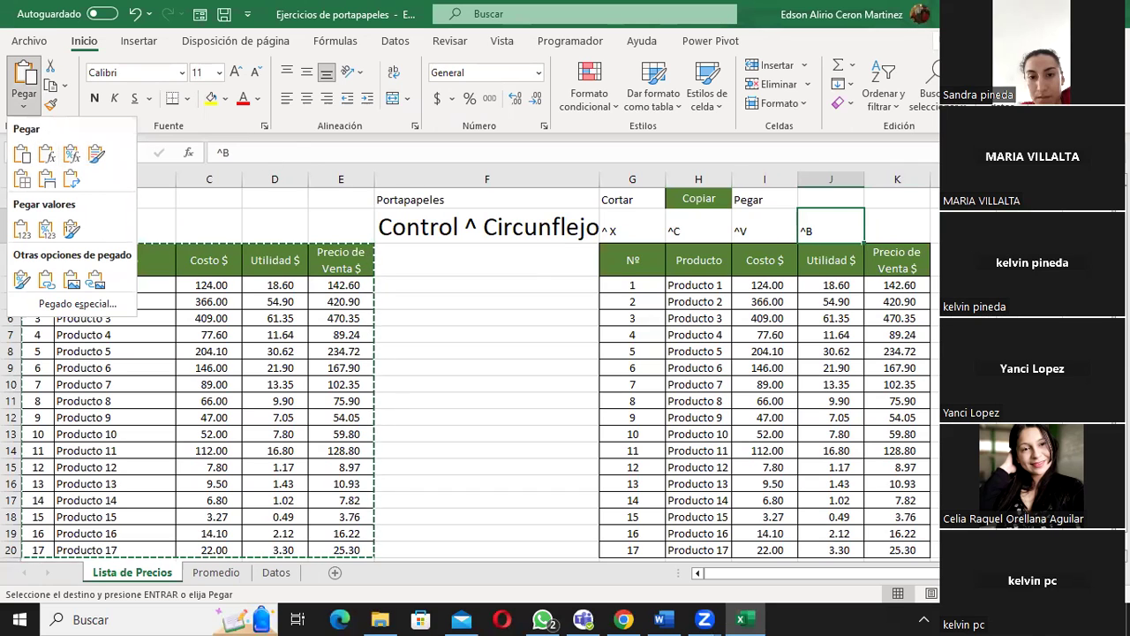
pyautogui.hscroll(2, 468, 371)
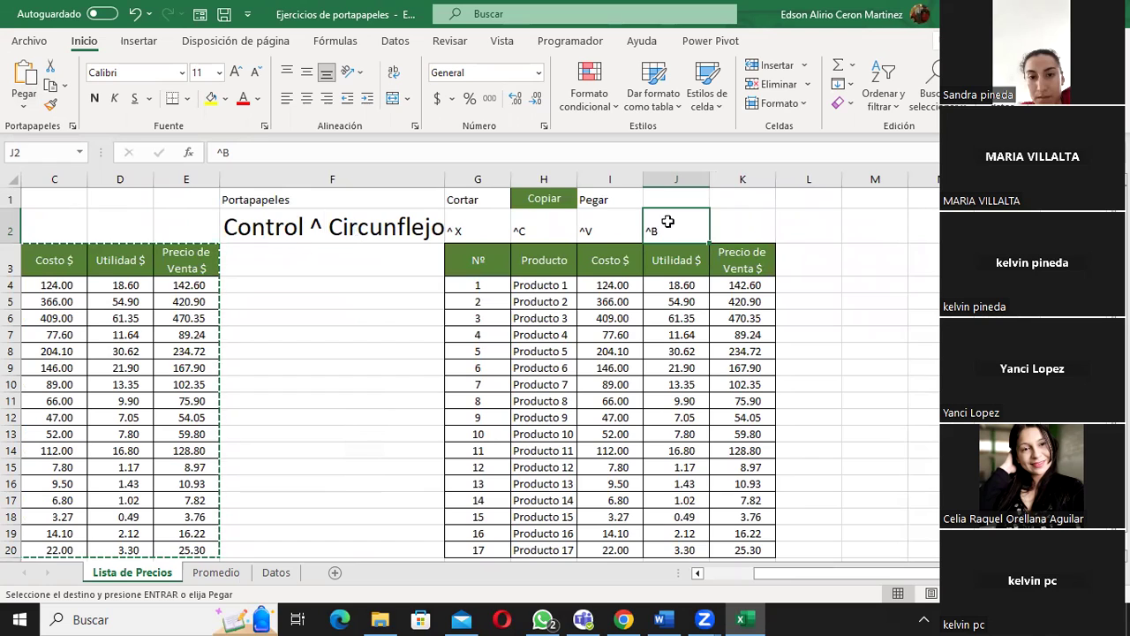
pyautogui.click(885, 248)
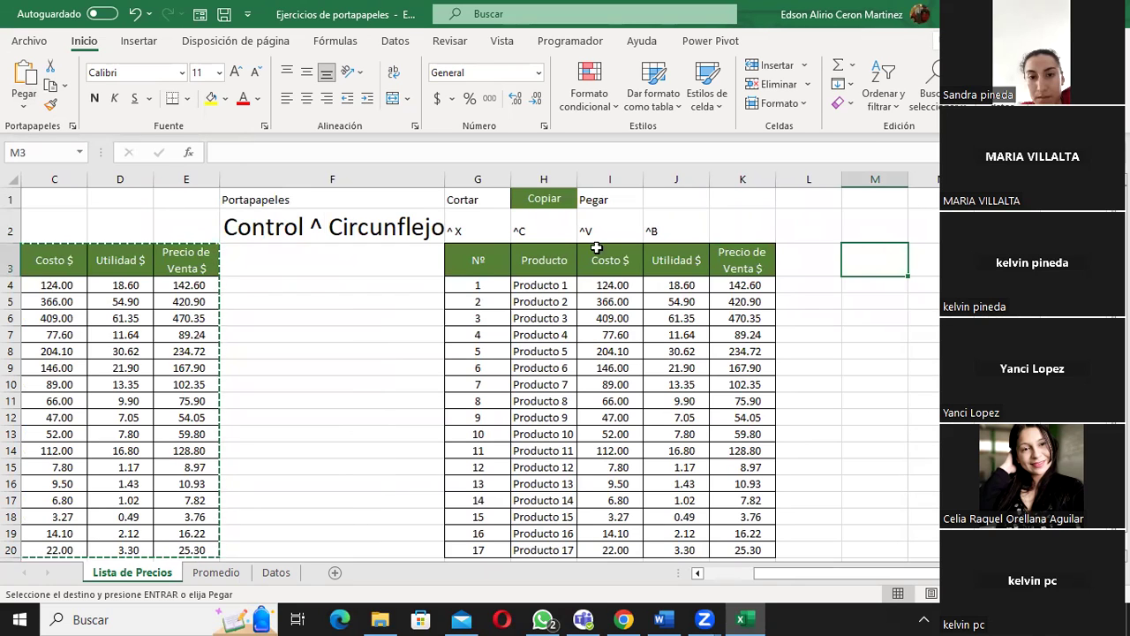
pyautogui.click(23, 107)
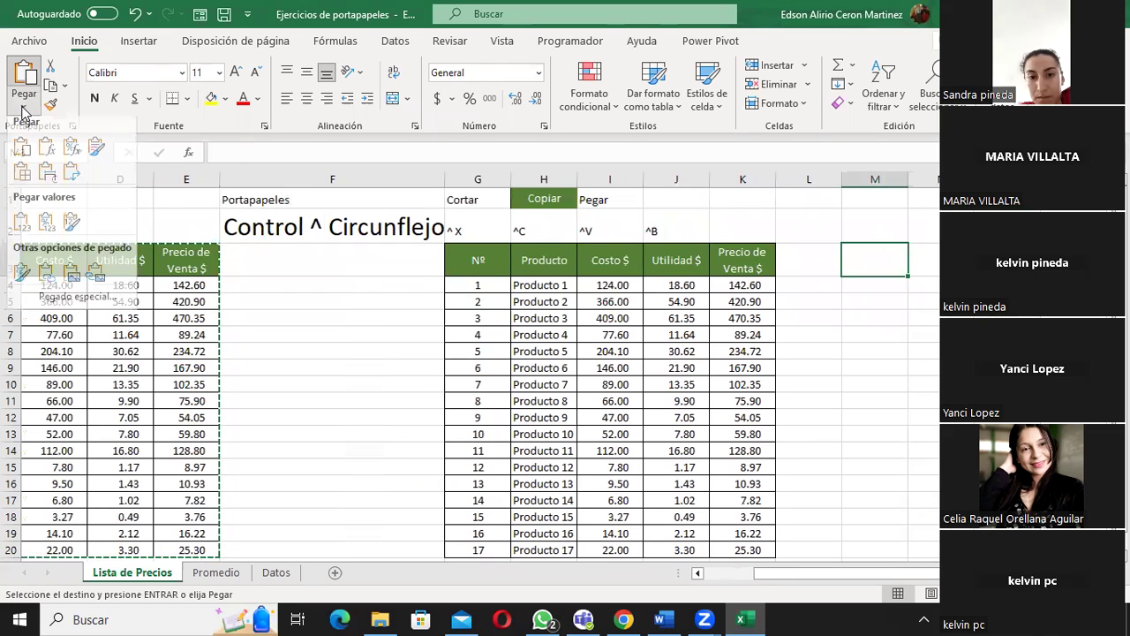
pyautogui.click(22, 158)
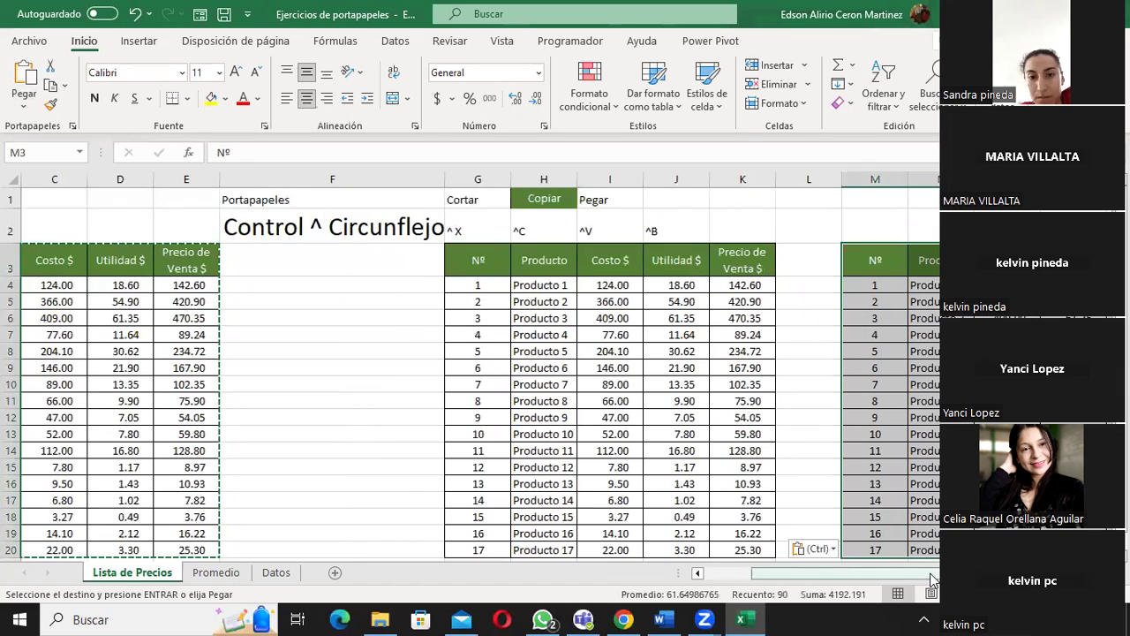
# Step: Scroll across the new M3 copy and click S3 to deselect it
pyautogui.moveTo(930, 573); pyautogui.dragTo(950, 573)
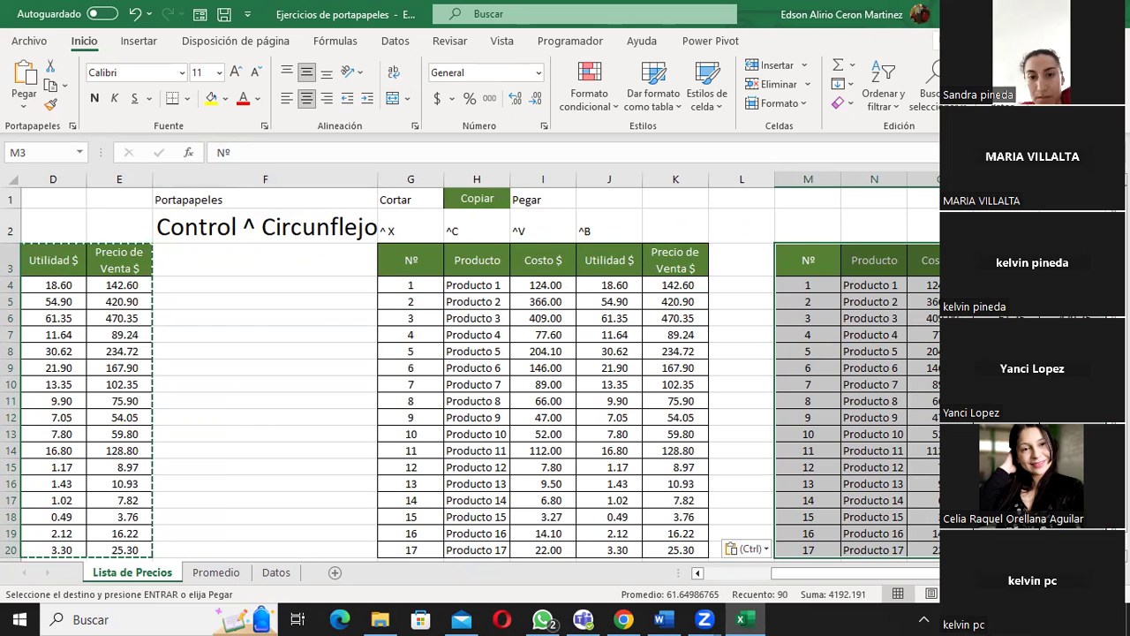
pyautogui.hscroll(1, 565, 371)
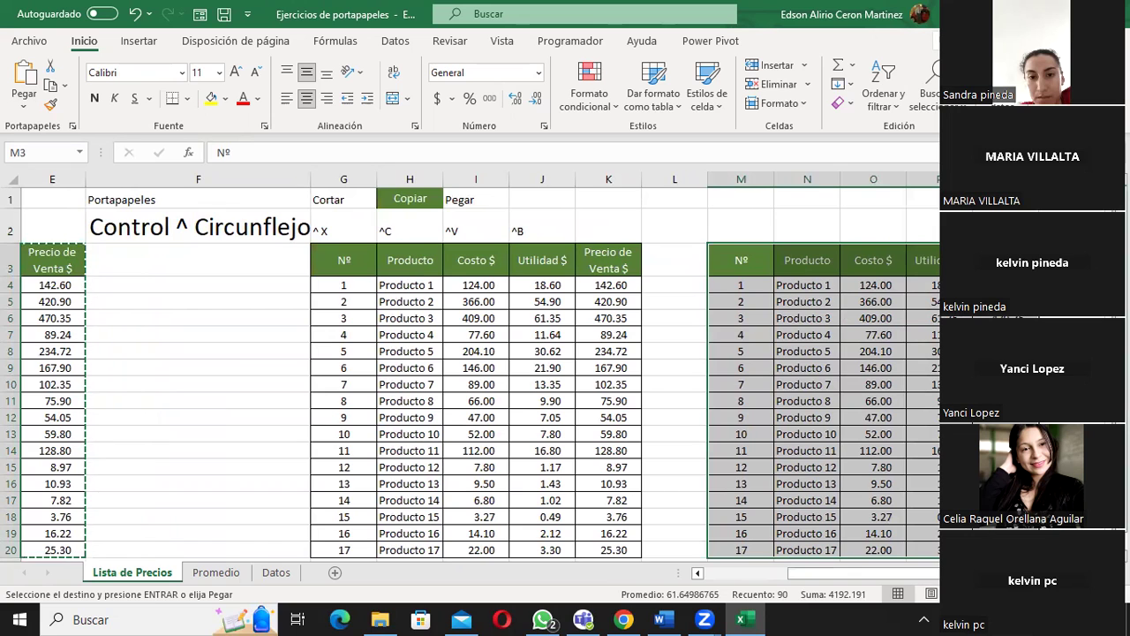
pyautogui.hscroll(1, 881, 336)
pyautogui.hscroll(1, 881, 336)
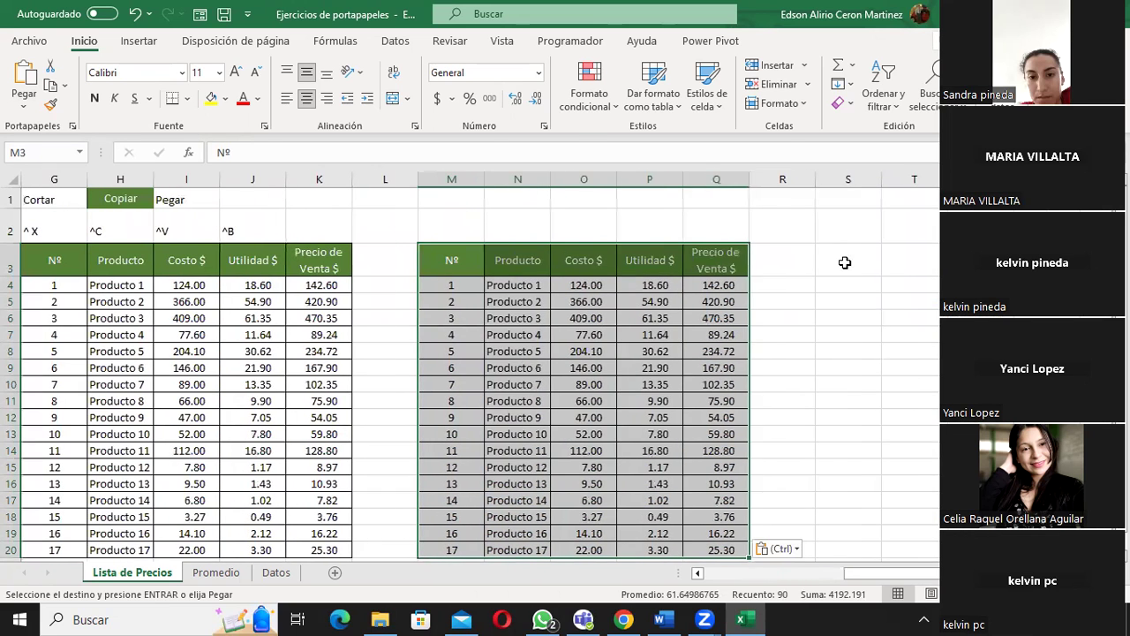
pyautogui.click(845, 262)
pyautogui.moveTo(891, 577); pyautogui.dragTo(749, 598)
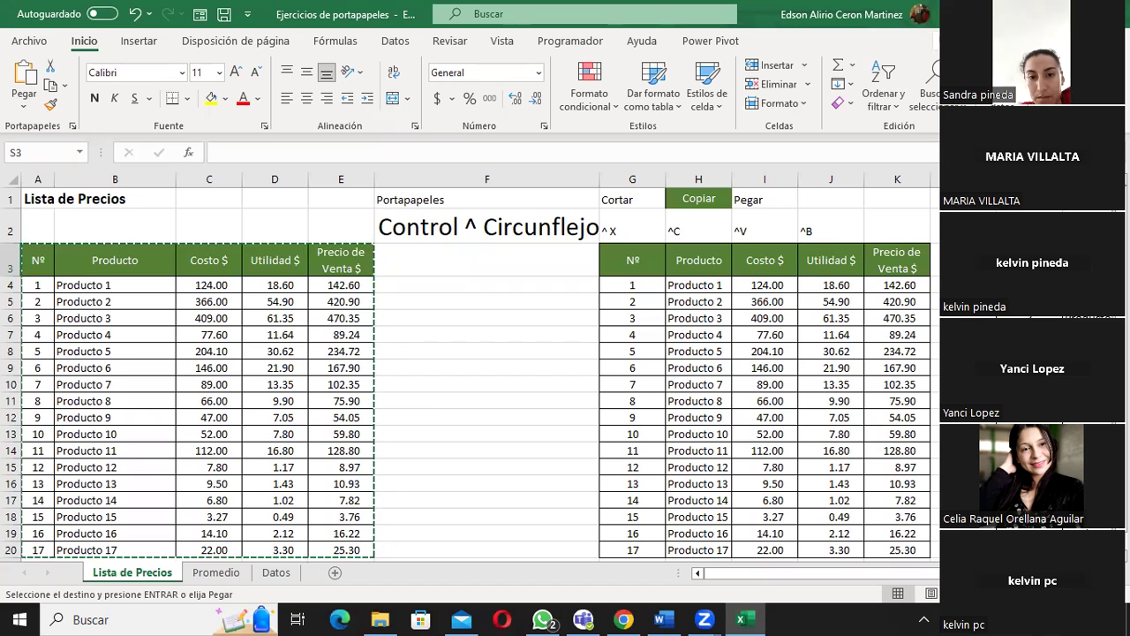
# Step: Paste the copied table at S3 with Pegar > Fórmulas and check its Precio de Venta header
pyautogui.click(26, 106)
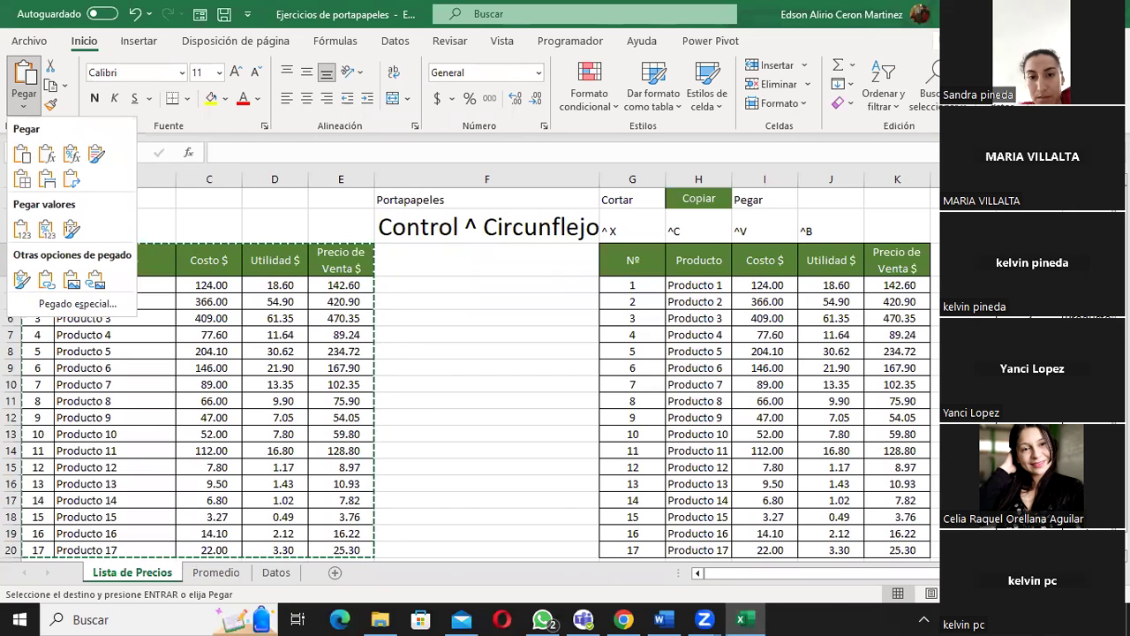
pyautogui.press('Escape')
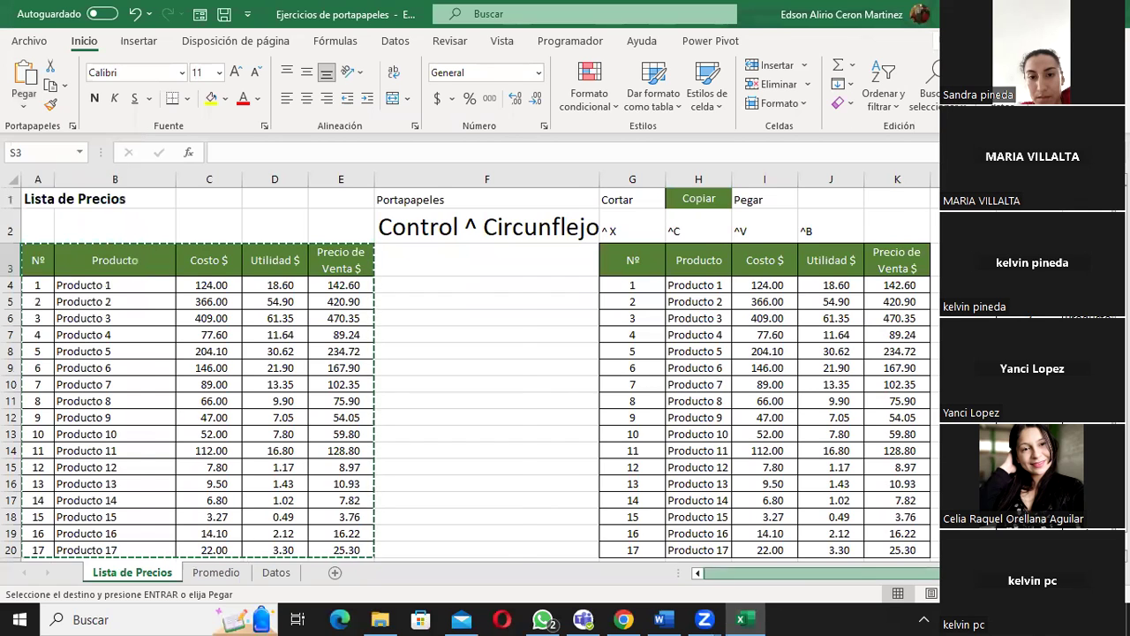
pyautogui.hscroll(1, 477, 371)
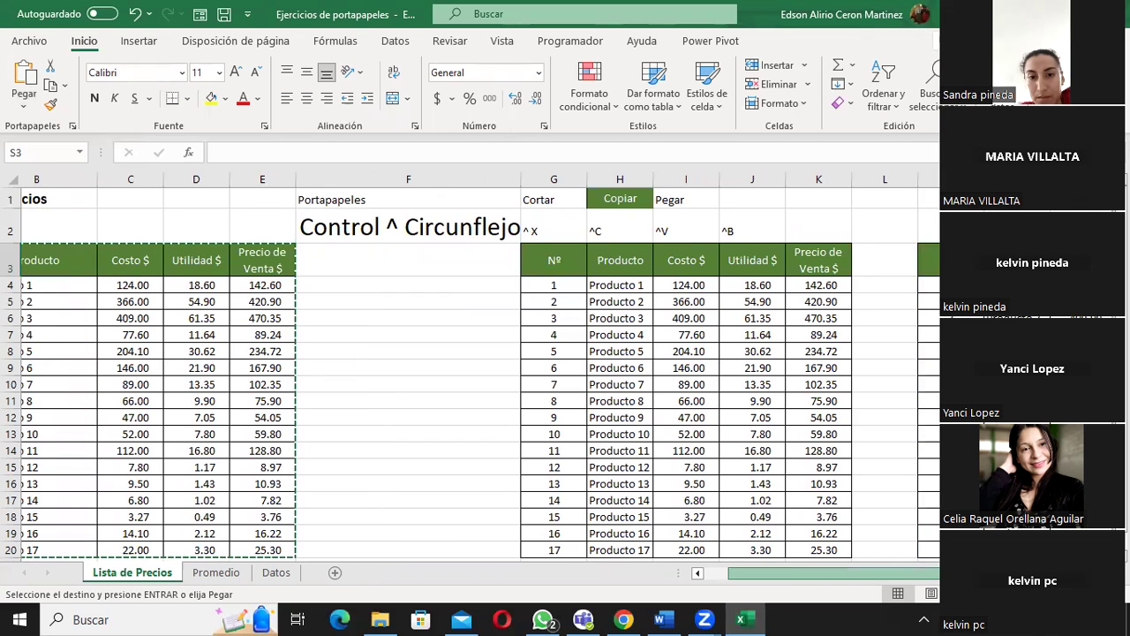
pyautogui.hscroll(2, 477, 371)
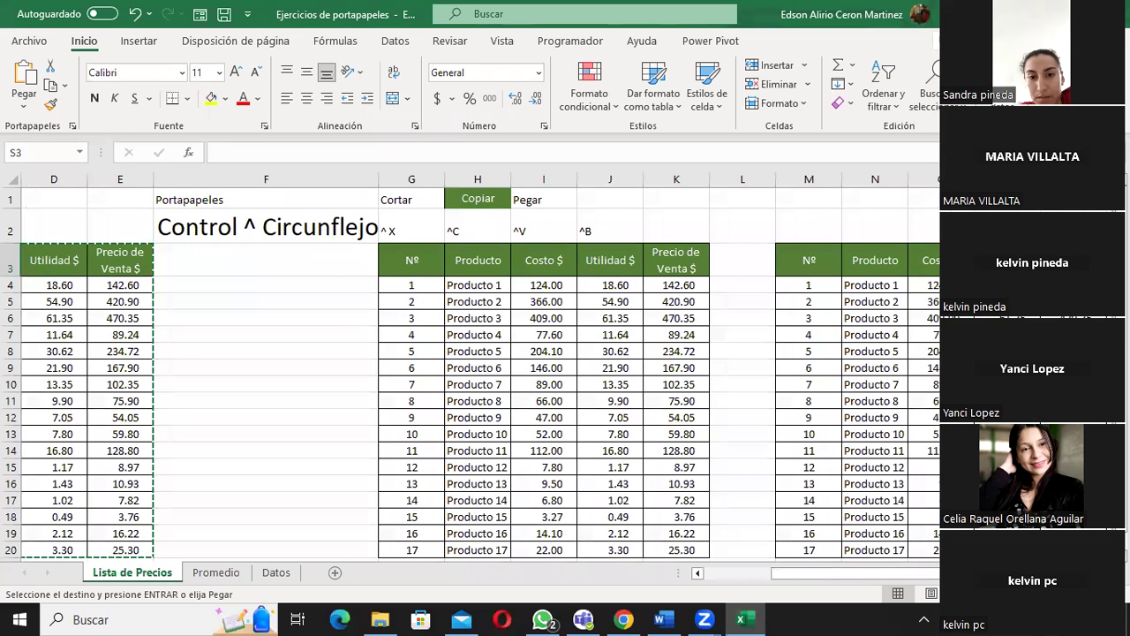
pyautogui.hscroll(1, 476, 371)
pyautogui.hscroll(1, 477, 371)
pyautogui.hscroll(1, 477, 371)
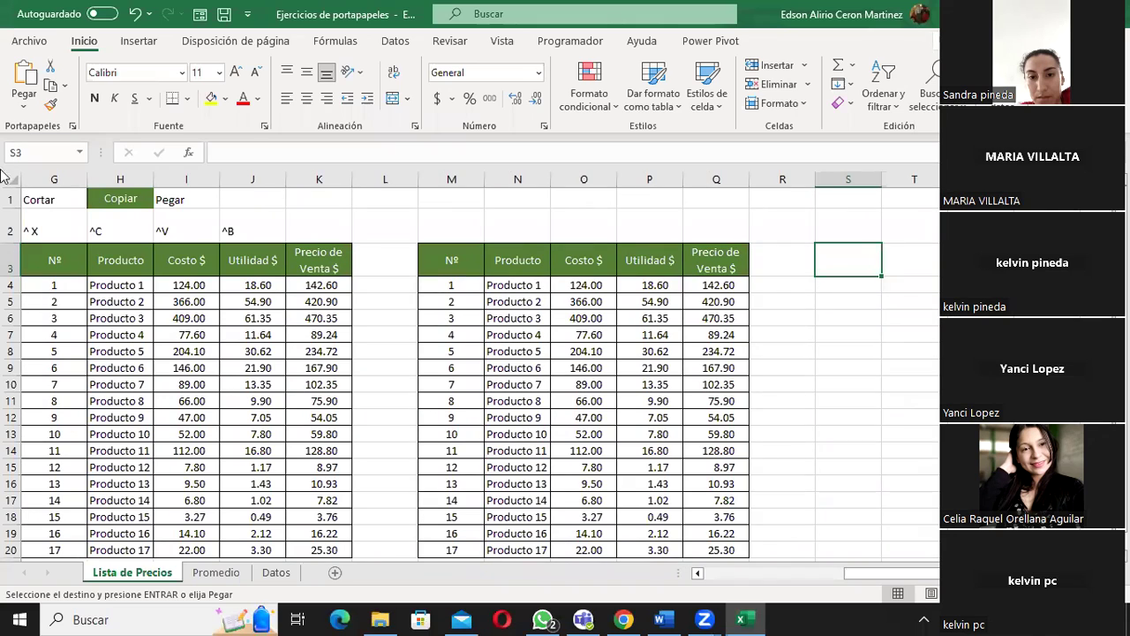
pyautogui.click(23, 105)
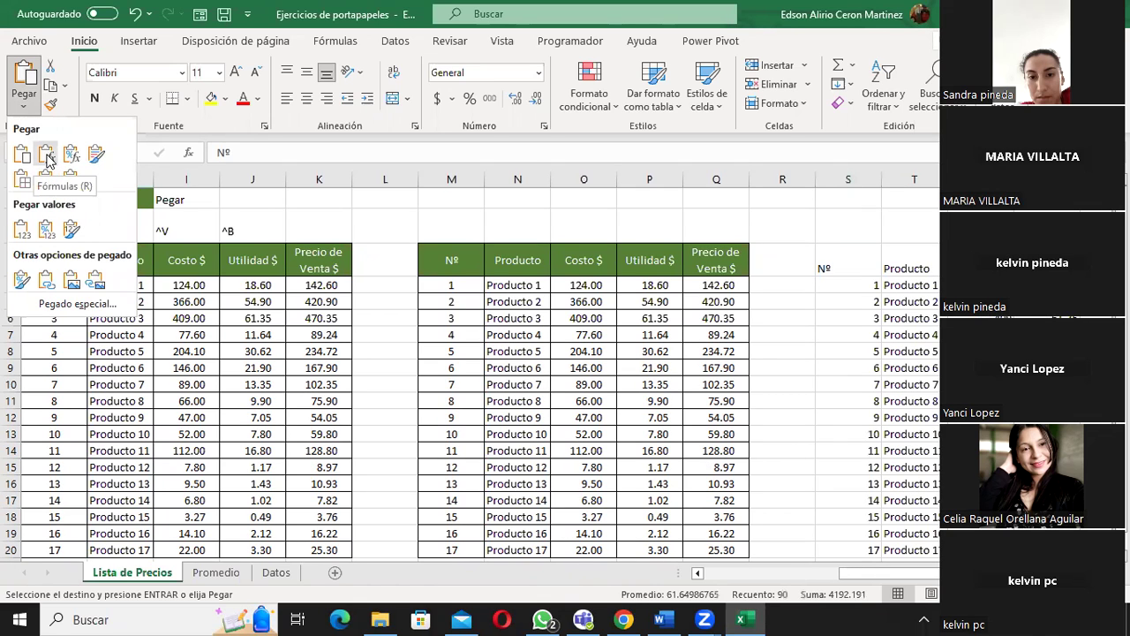
pyautogui.click(47, 157)
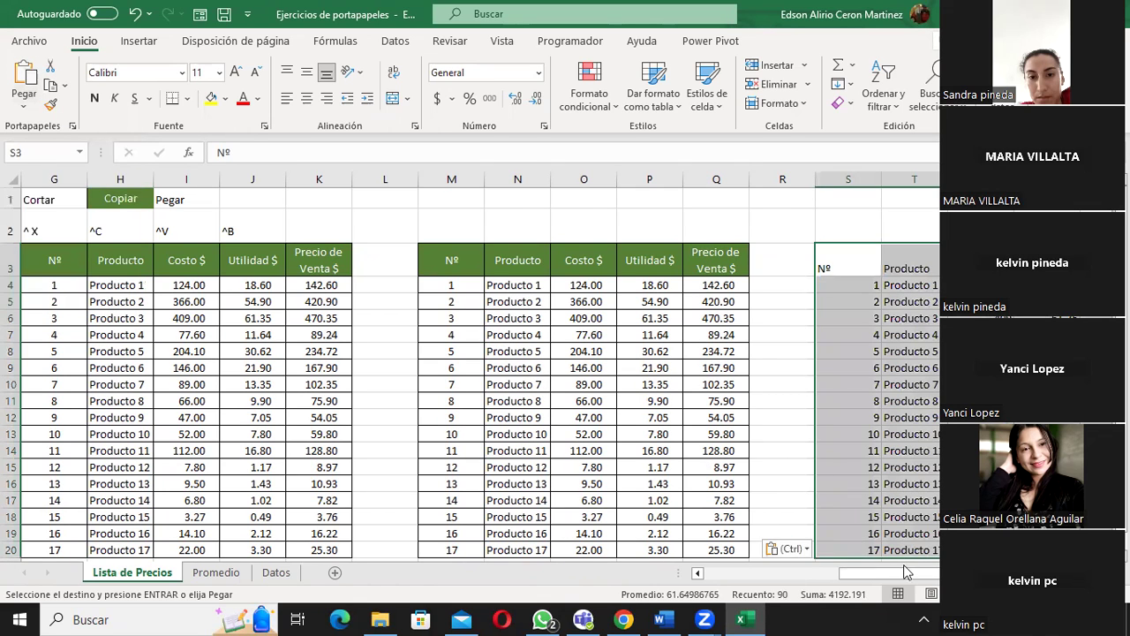
pyautogui.moveTo(905, 572); pyautogui.dragTo(921, 572)
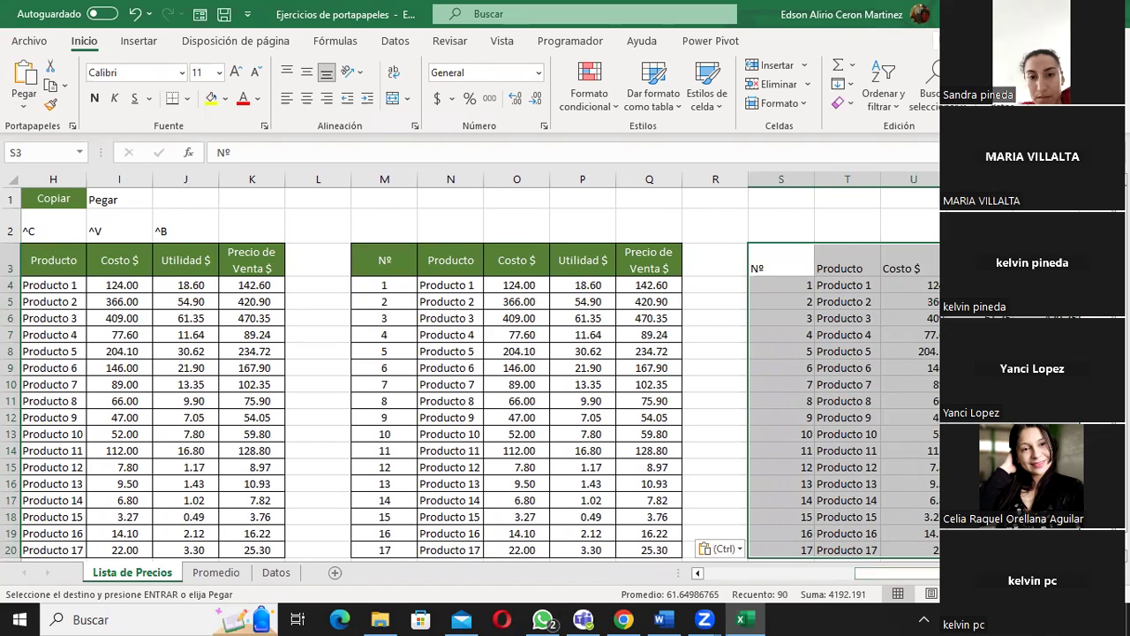
pyautogui.hscroll(2, 919, 265)
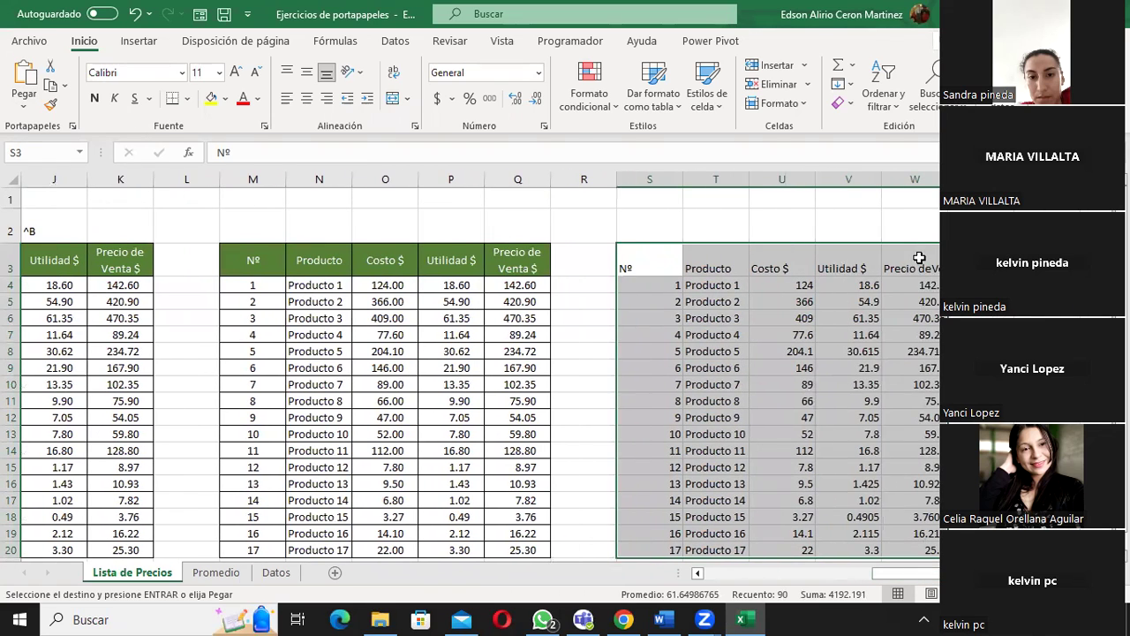
pyautogui.click(934, 262)
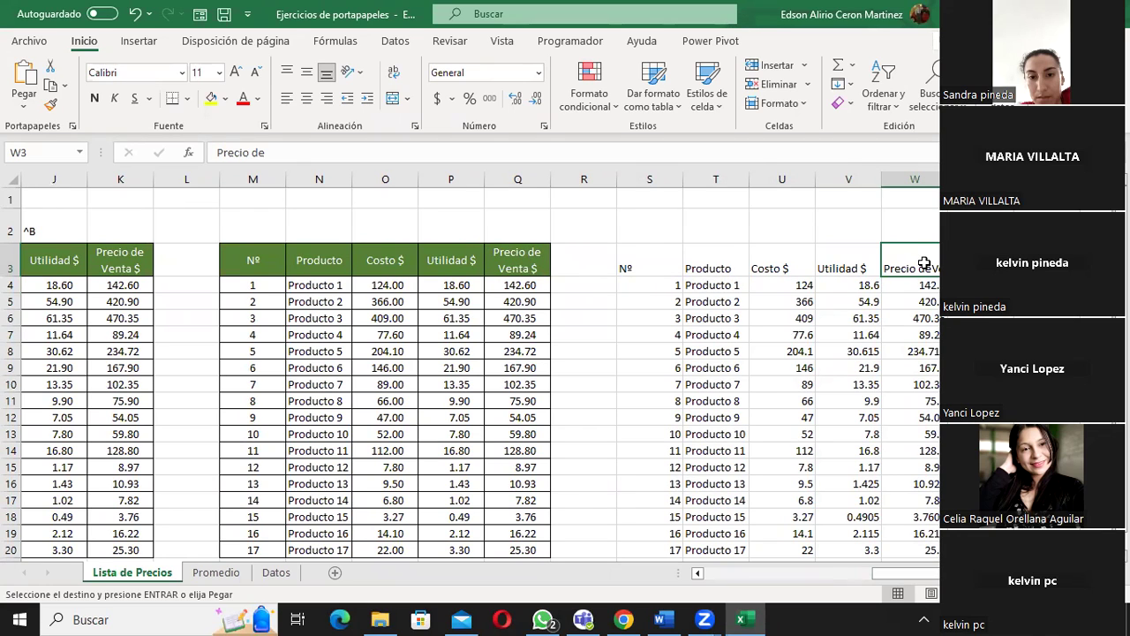
pyautogui.click(923, 292)
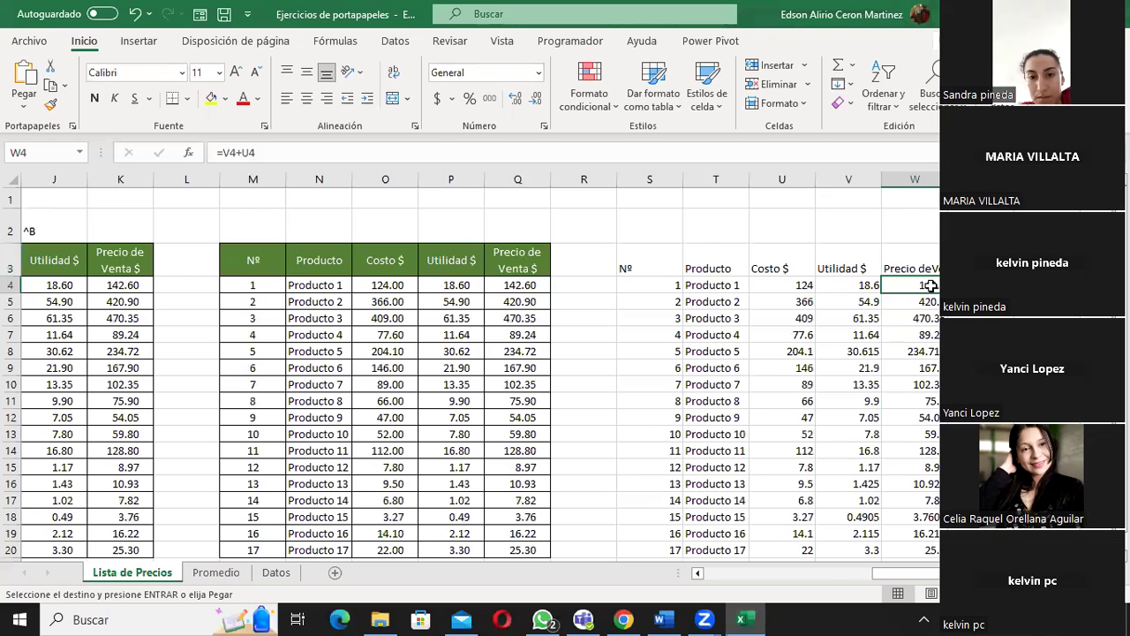
pyautogui.click(266, 151)
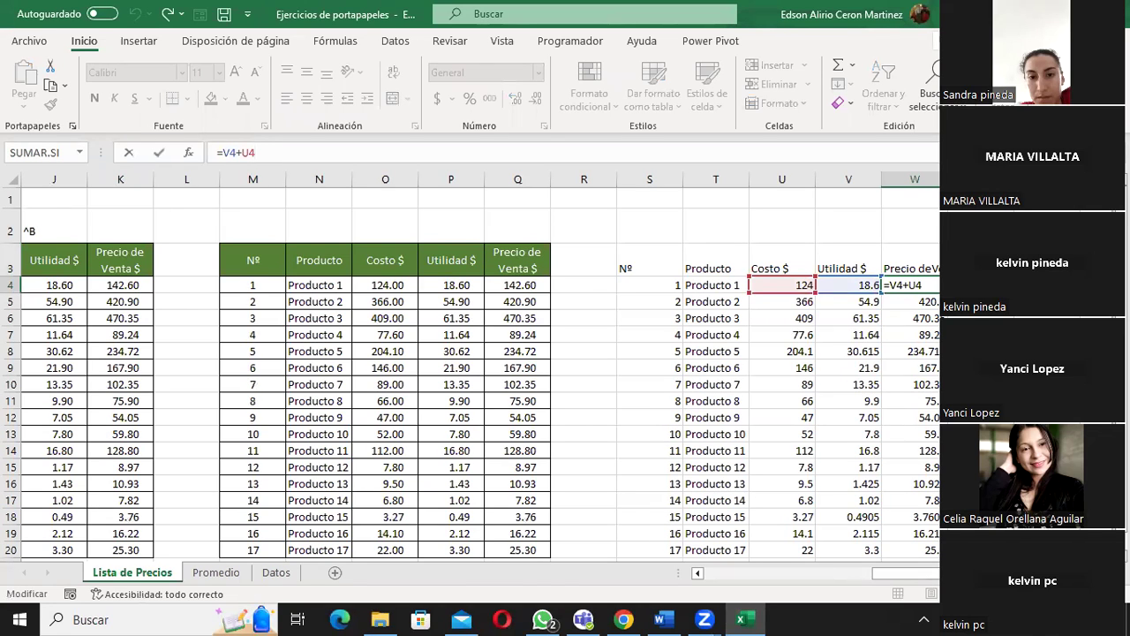
pyautogui.hotkey('ctrl', 'Return')
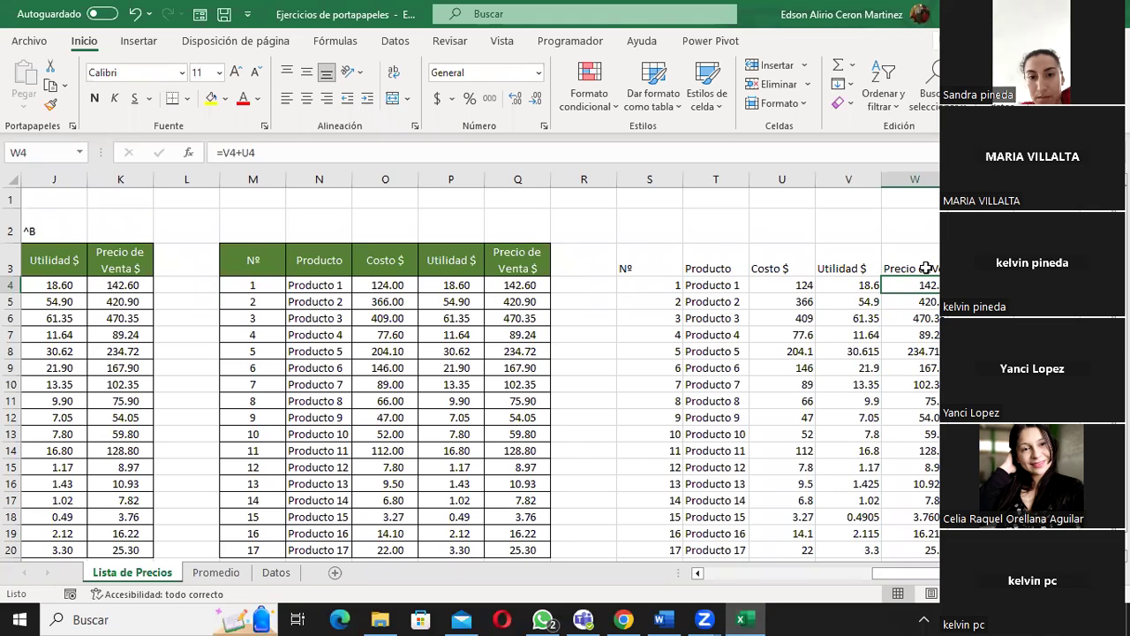
# Step: Review the earlier copies, checking the Producto and Nº headers of the first two copies
pyautogui.scroll(-1, 687, 305)
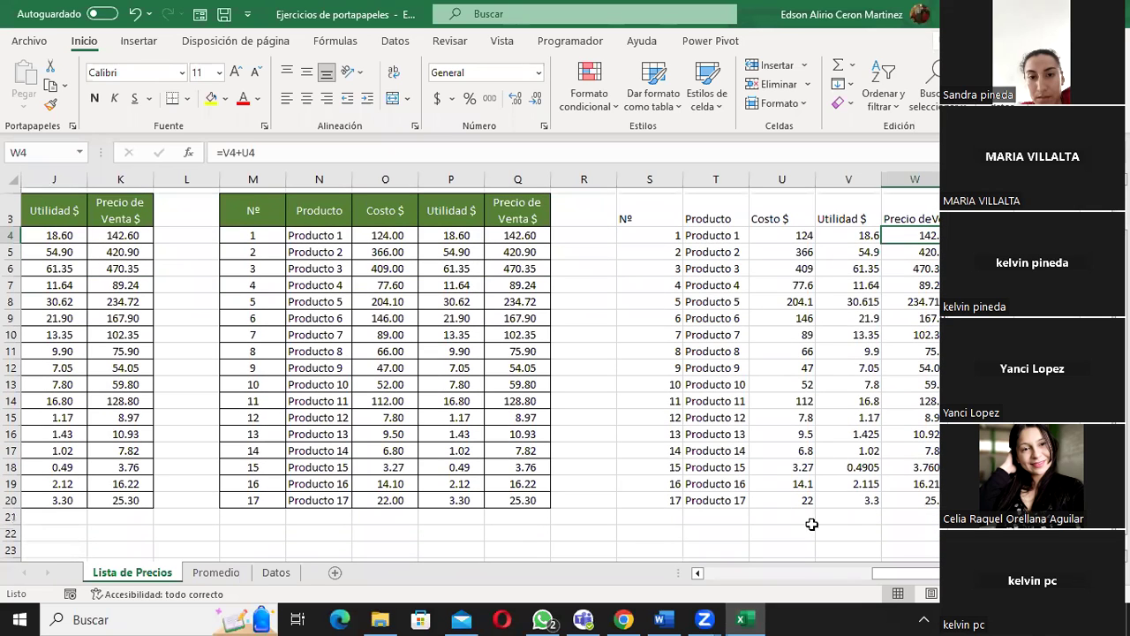
pyautogui.moveTo(901, 580)
pyautogui.mouseDown()
pyautogui.moveTo(853, 584)
pyautogui.moveTo(867, 576)
pyautogui.mouseUp()
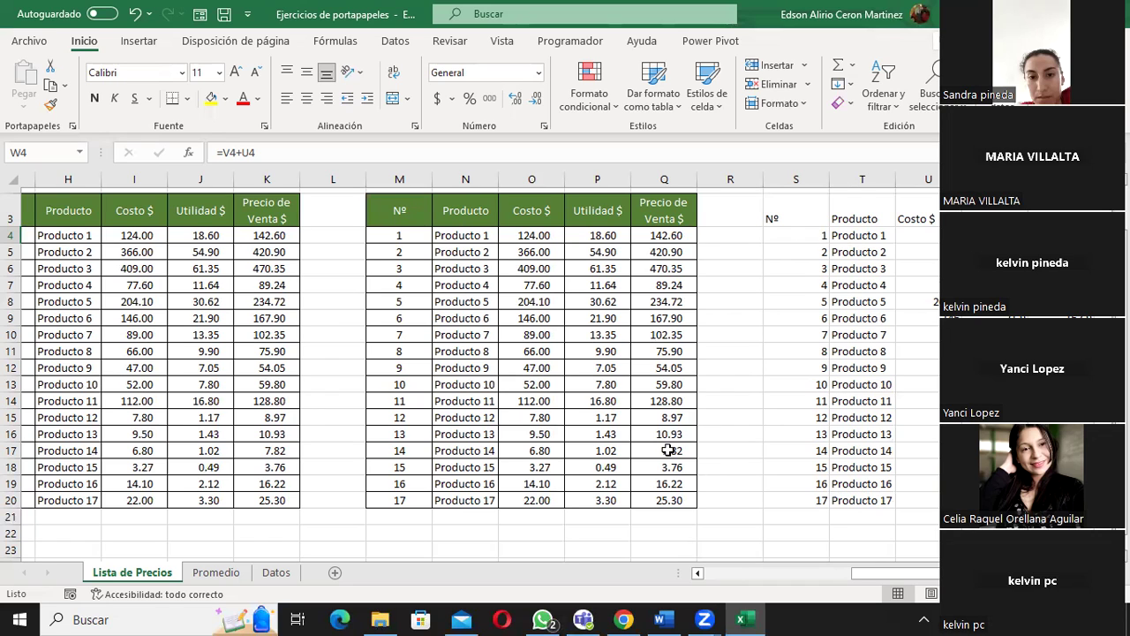
pyautogui.moveTo(896, 575); pyautogui.dragTo(711, 574)
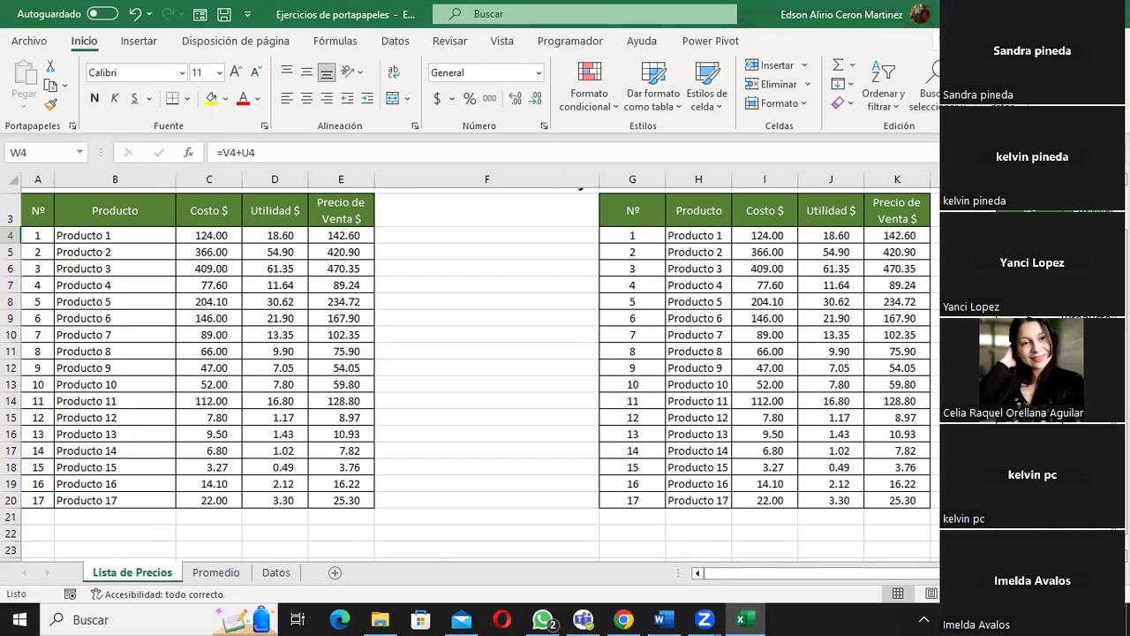
pyautogui.hscroll(6, 681, 439)
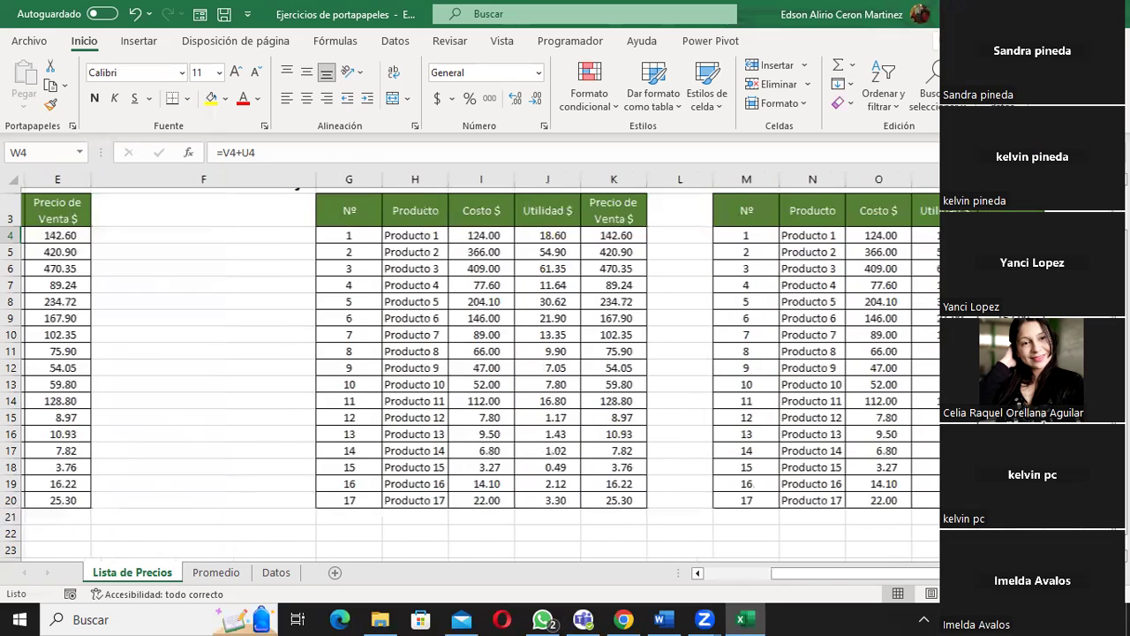
pyautogui.click(120, 212)
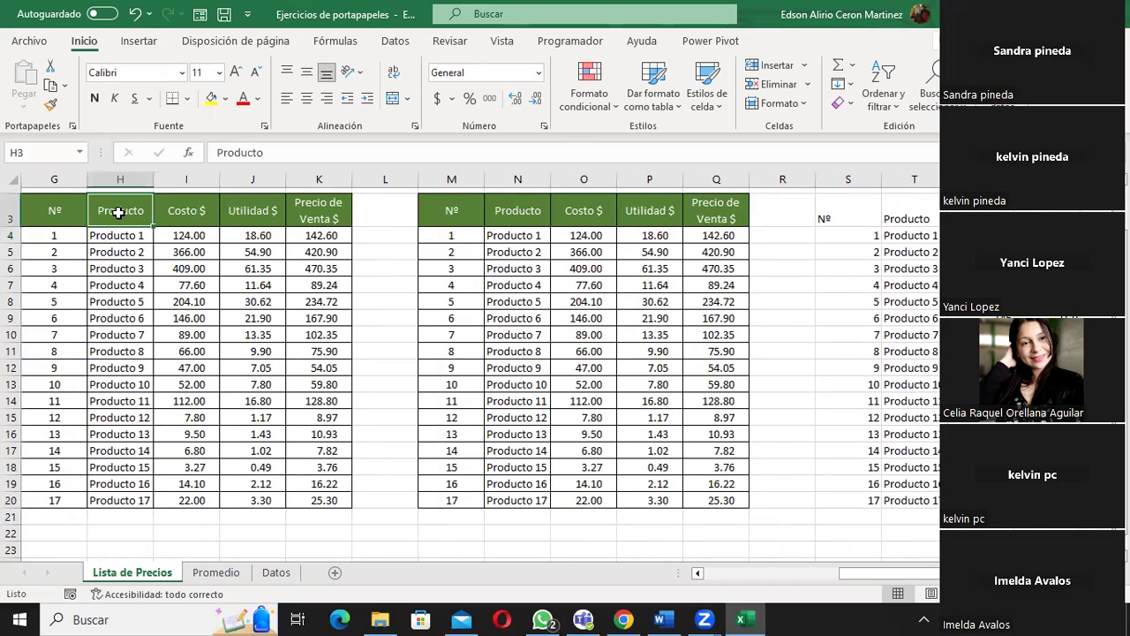
pyautogui.click(470, 212)
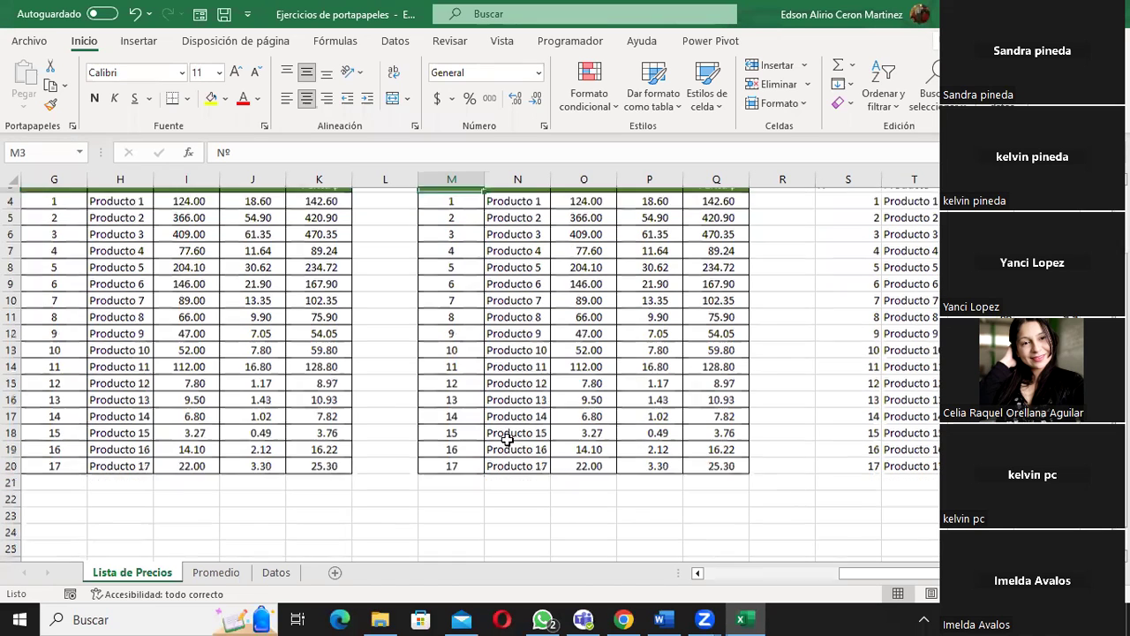
# Step: Scroll back to column A and select the original table A3:E20
pyautogui.scroll(-1, 530, 459)
pyautogui.moveTo(883, 573); pyautogui.dragTo(697, 582)
pyautogui.scroll(-1, 565, 518)
pyautogui.click(409, 452)
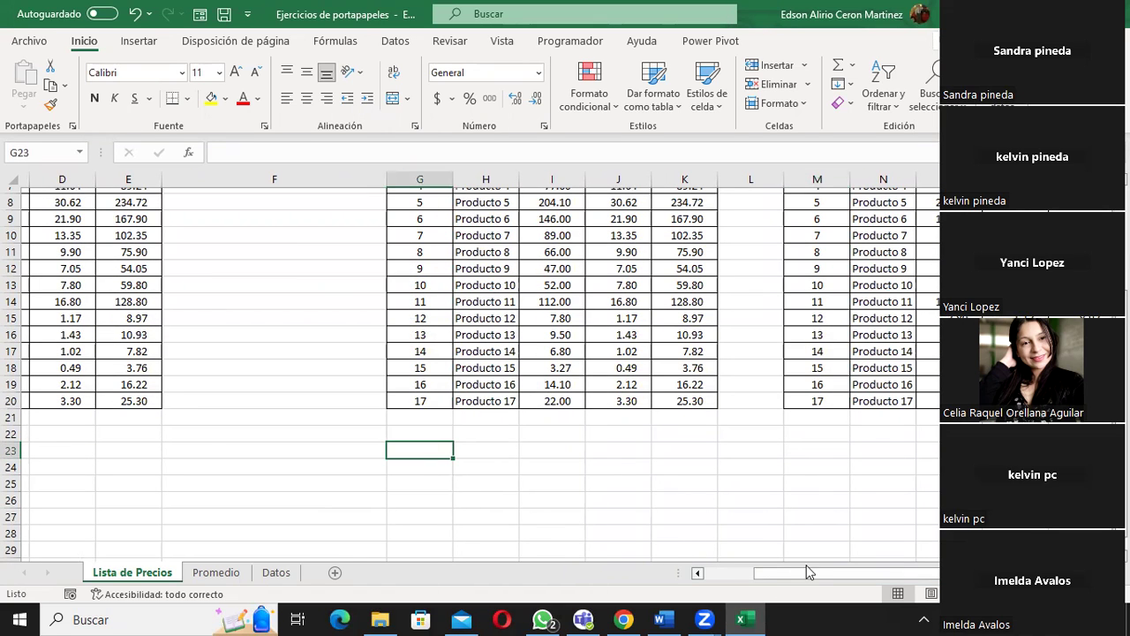
pyautogui.moveTo(813, 573); pyautogui.dragTo(737, 580)
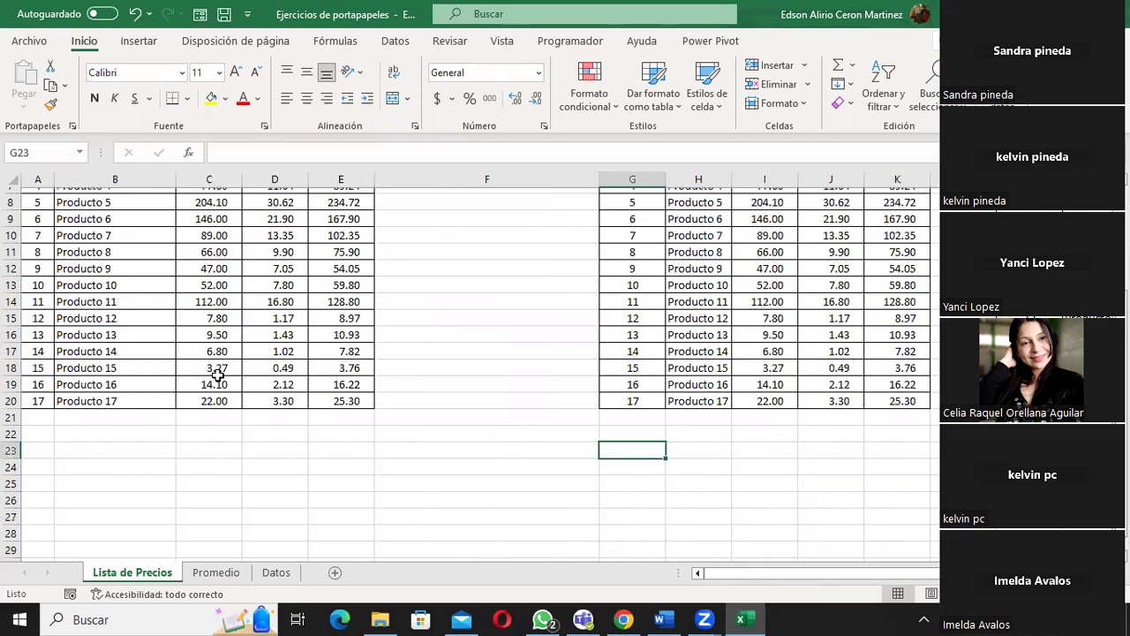
pyautogui.scroll(2, 217, 372)
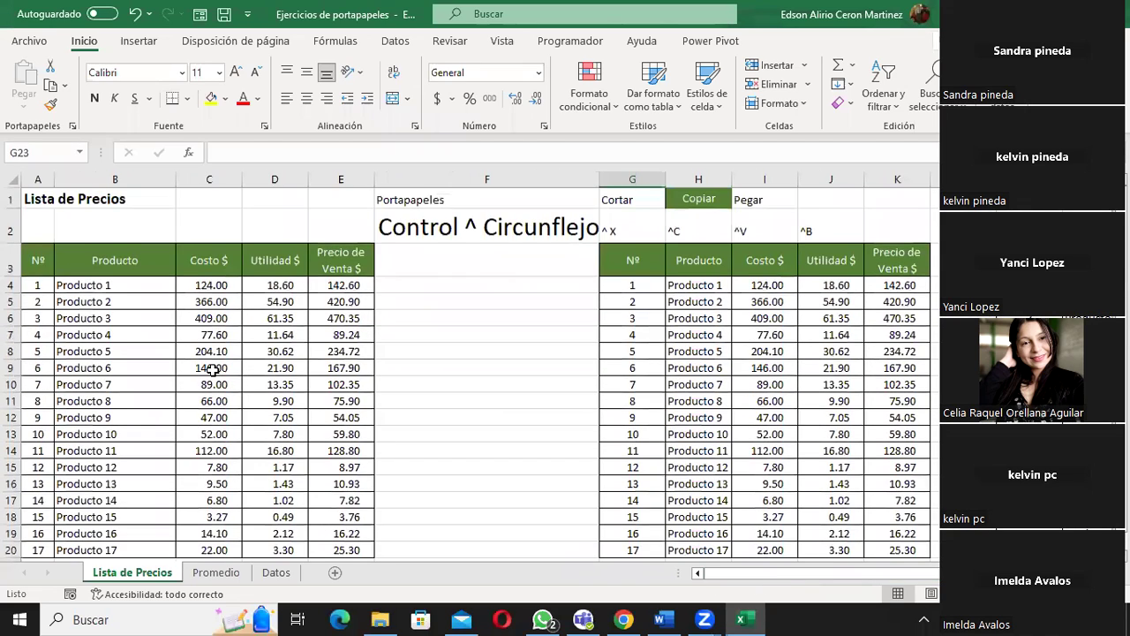
pyautogui.scroll(-1, 213, 370)
pyautogui.moveTo(48, 220)
pyautogui.mouseDown()
pyautogui.moveTo(334, 419)
pyautogui.moveTo(340, 496)
pyautogui.mouseUp()
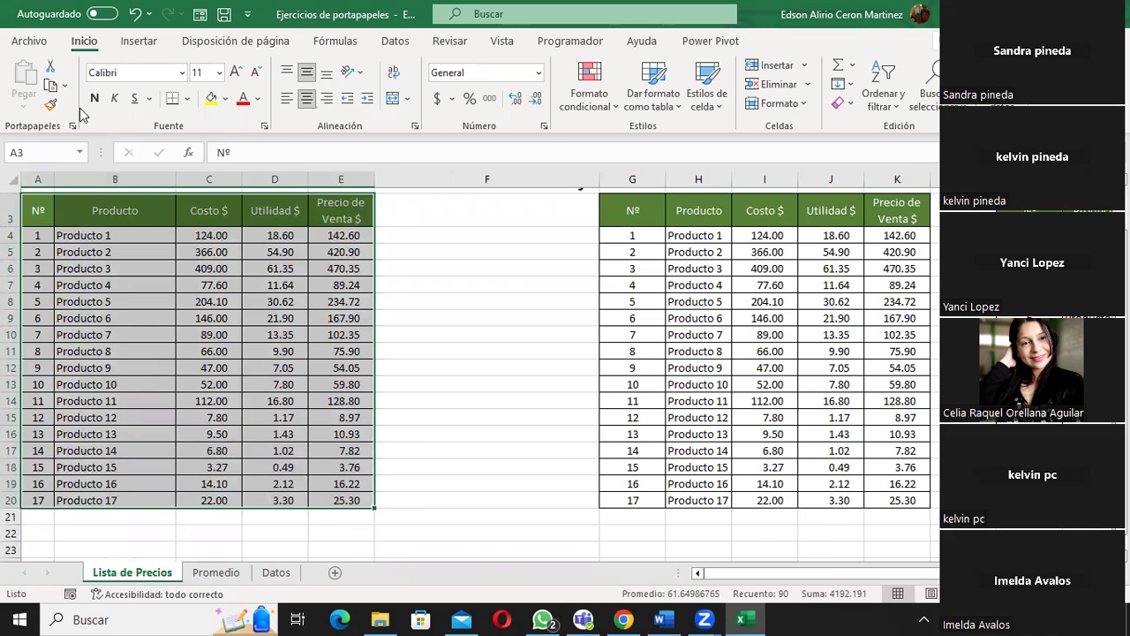
# Step: Copy A3:E20, select G25 as the destination and bring up the Pegar choices
pyautogui.click(51, 85)
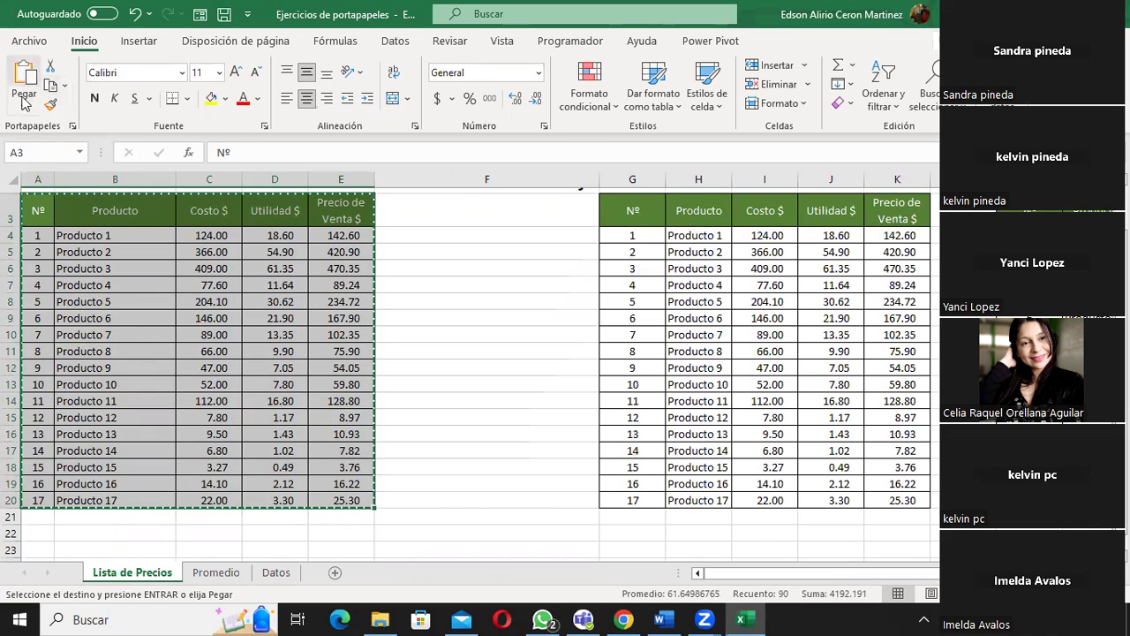
pyautogui.scroll(-1, 519, 207)
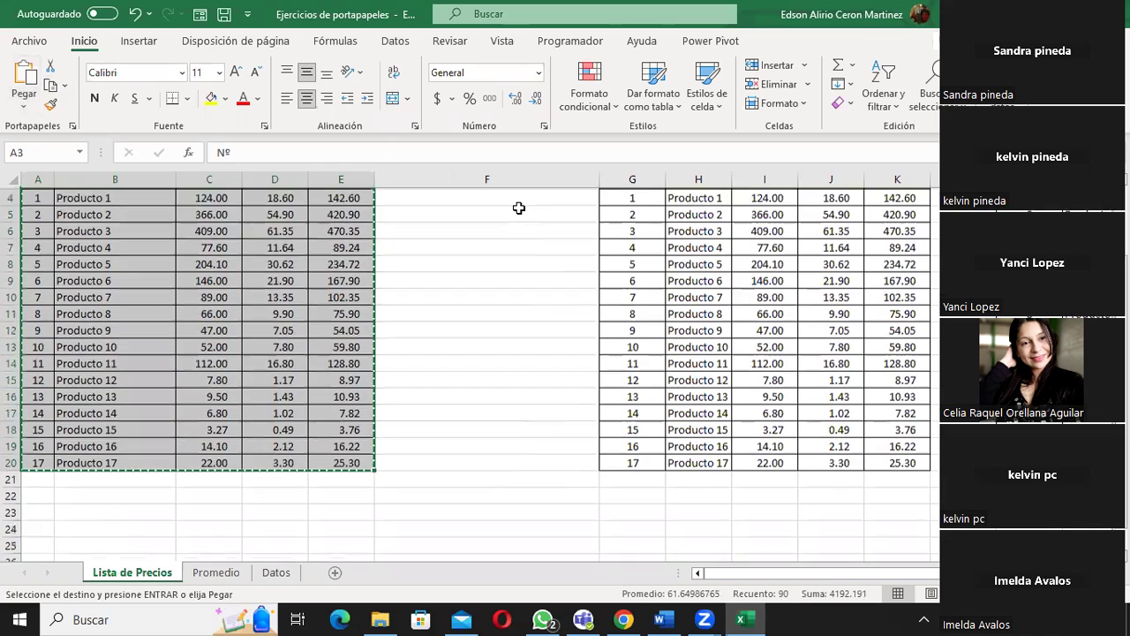
pyautogui.click(627, 530)
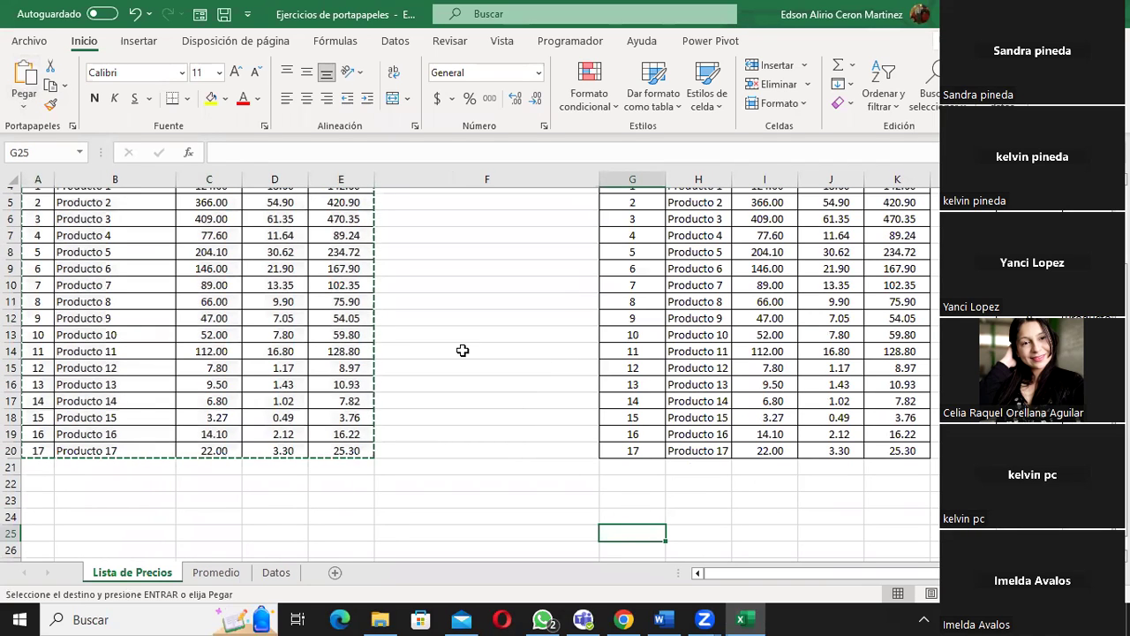
pyautogui.click(24, 106)
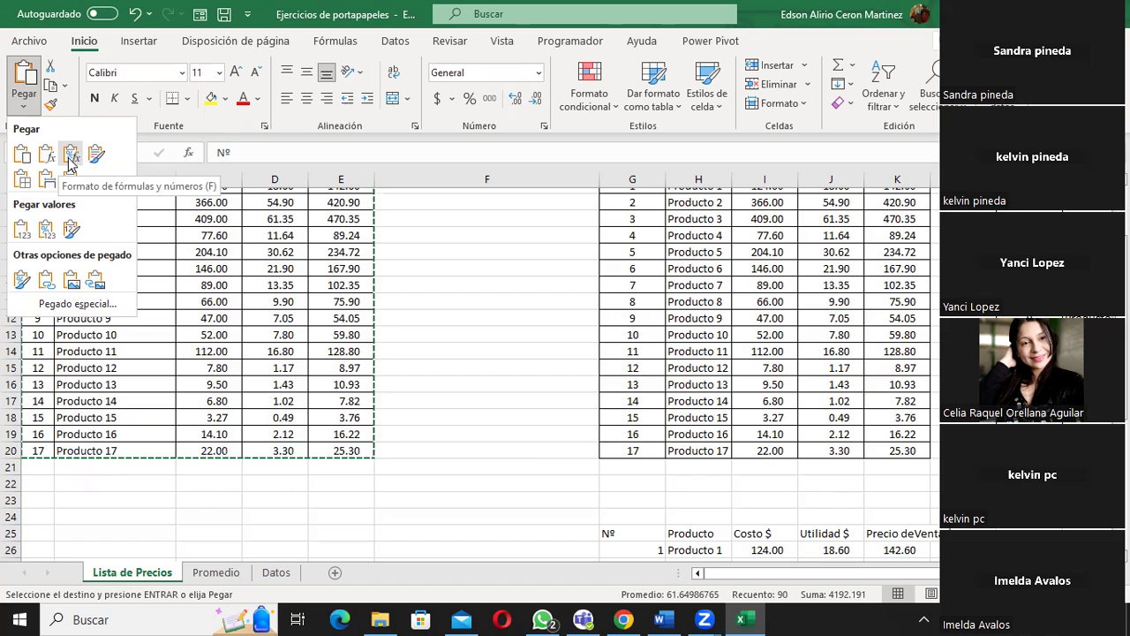
# Step: Paste the table at G25 with the Formato de fórmulas y números option
pyautogui.click(71, 162)
pyautogui.scroll(-2, 786, 389)
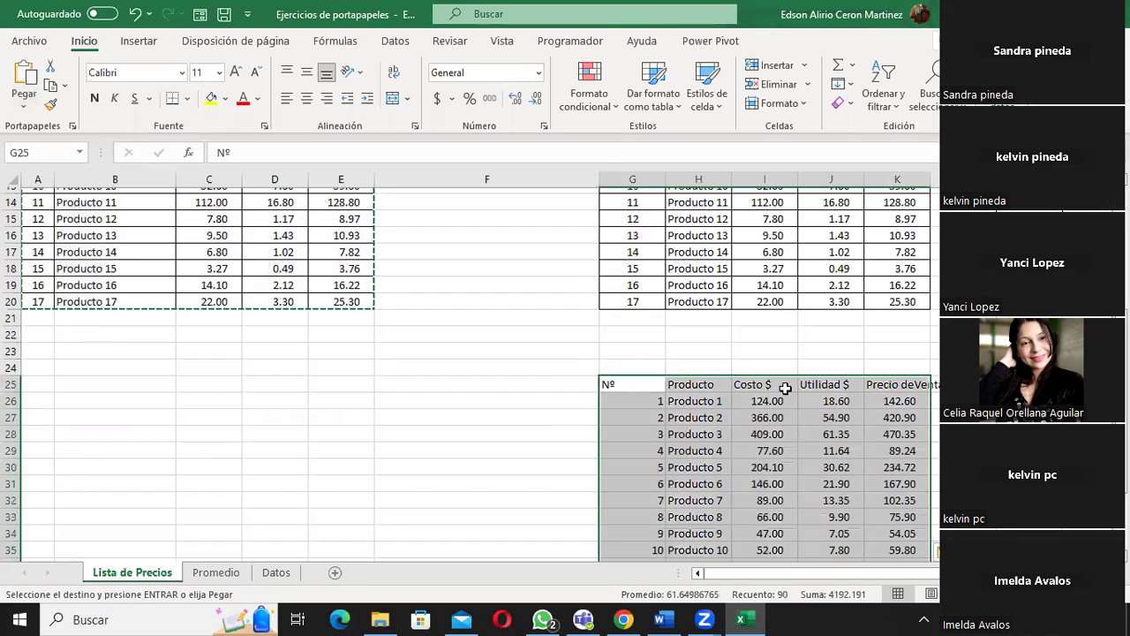
pyautogui.scroll(-1, 785, 389)
# Step: Check the pasted formulas in K26, K27, K28 and J28
pyautogui.click(874, 367)
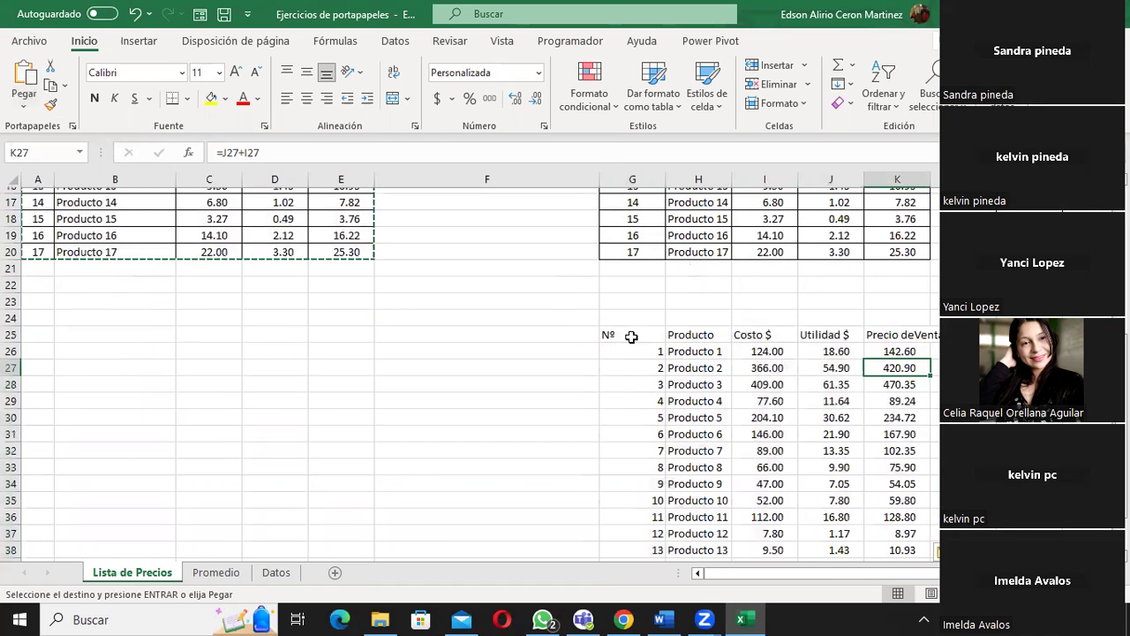
pyautogui.click(894, 353)
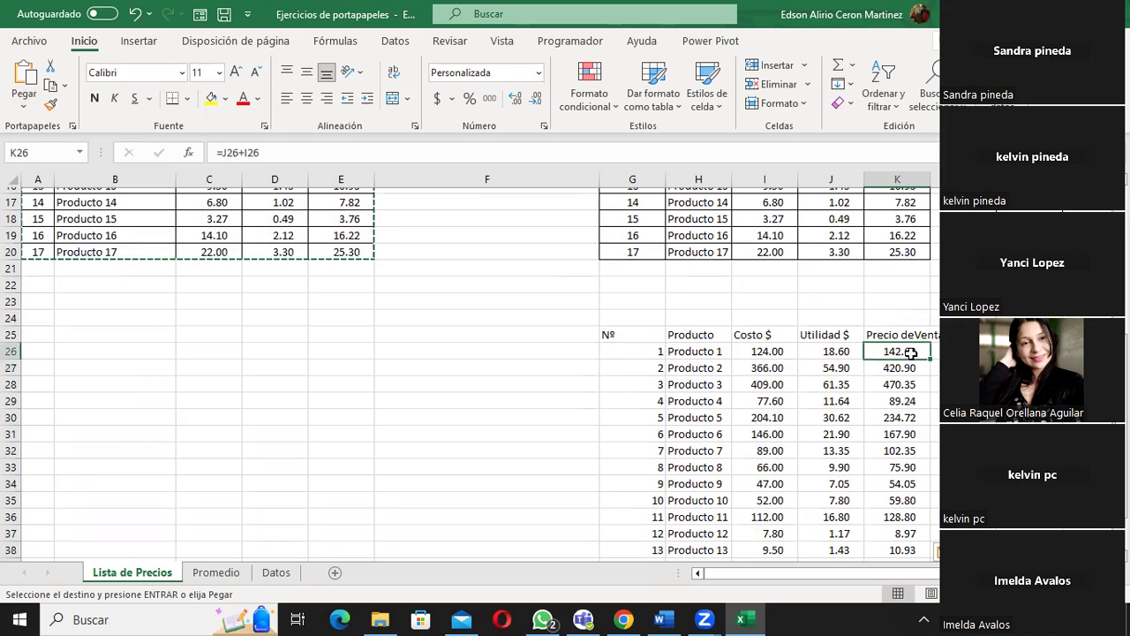
pyautogui.click(896, 372)
pyautogui.click(895, 383)
pyautogui.click(826, 380)
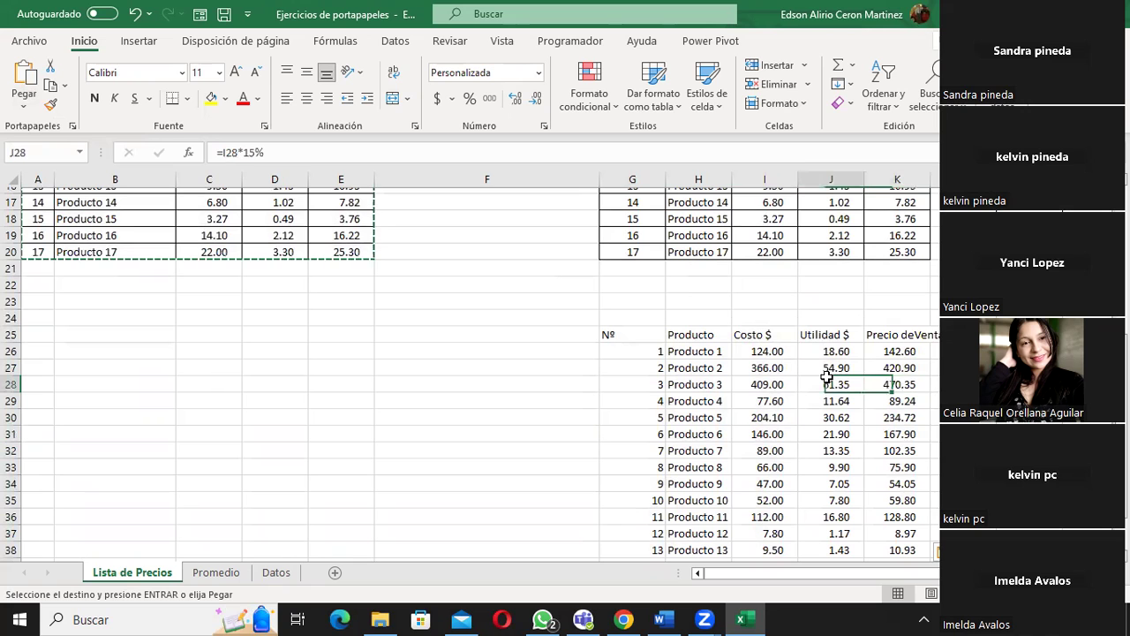
pyautogui.scroll(1, 892, 367)
pyautogui.scroll(1, 892, 367)
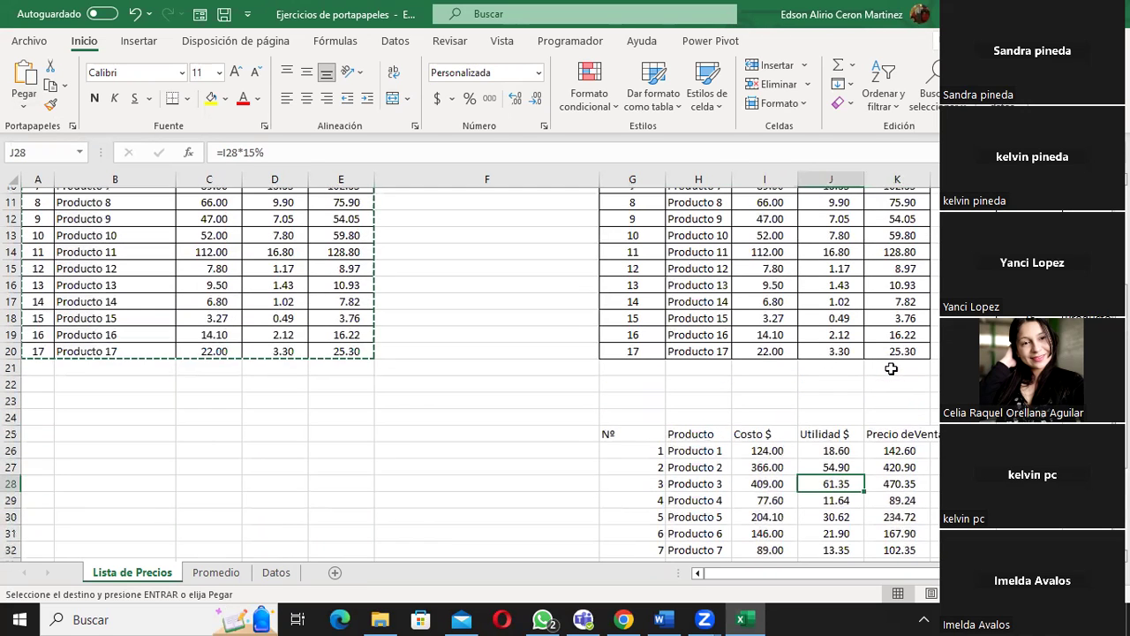
pyautogui.moveTo(936, 573); pyautogui.dragTo(1072, 573)
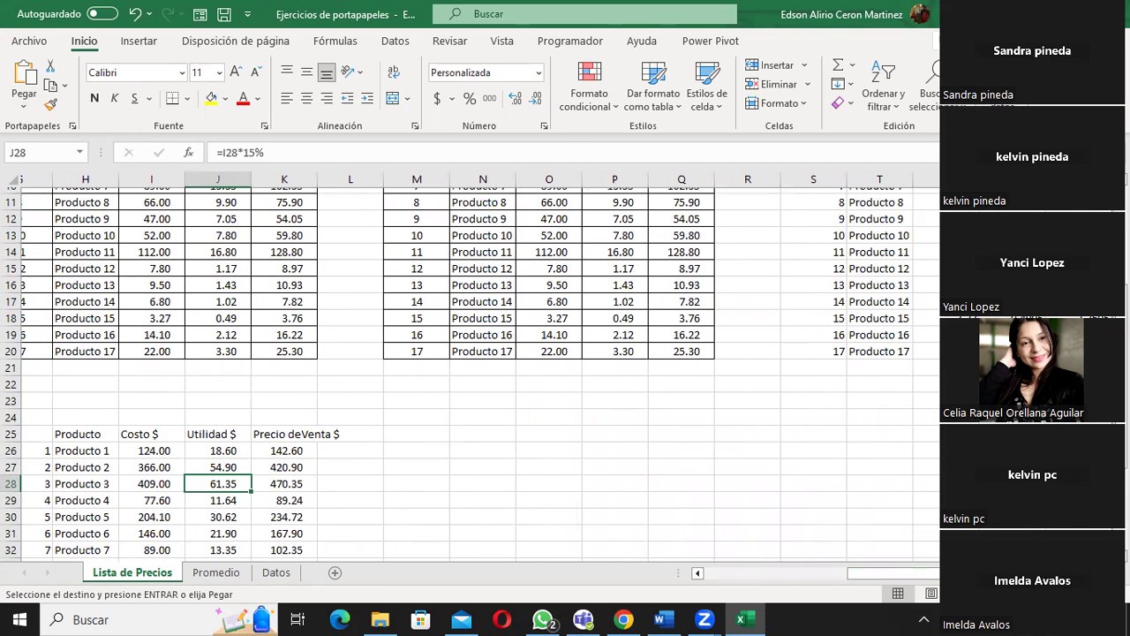
pyautogui.click(1012, 318)
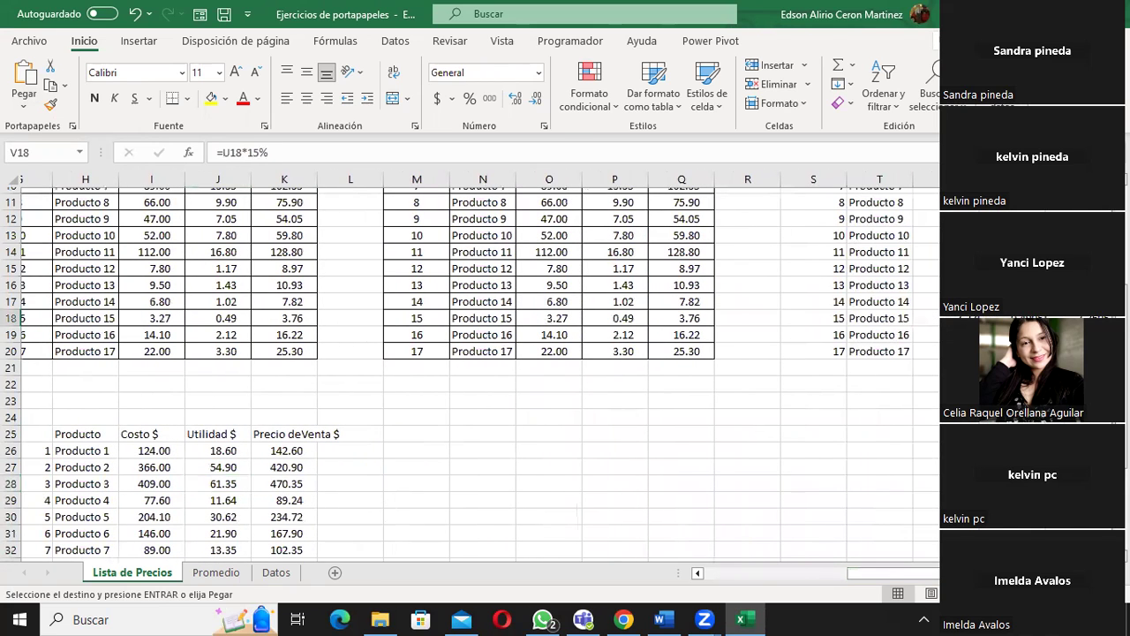
pyautogui.scroll(3, 1012, 318)
pyautogui.scroll(-1, 468, 371)
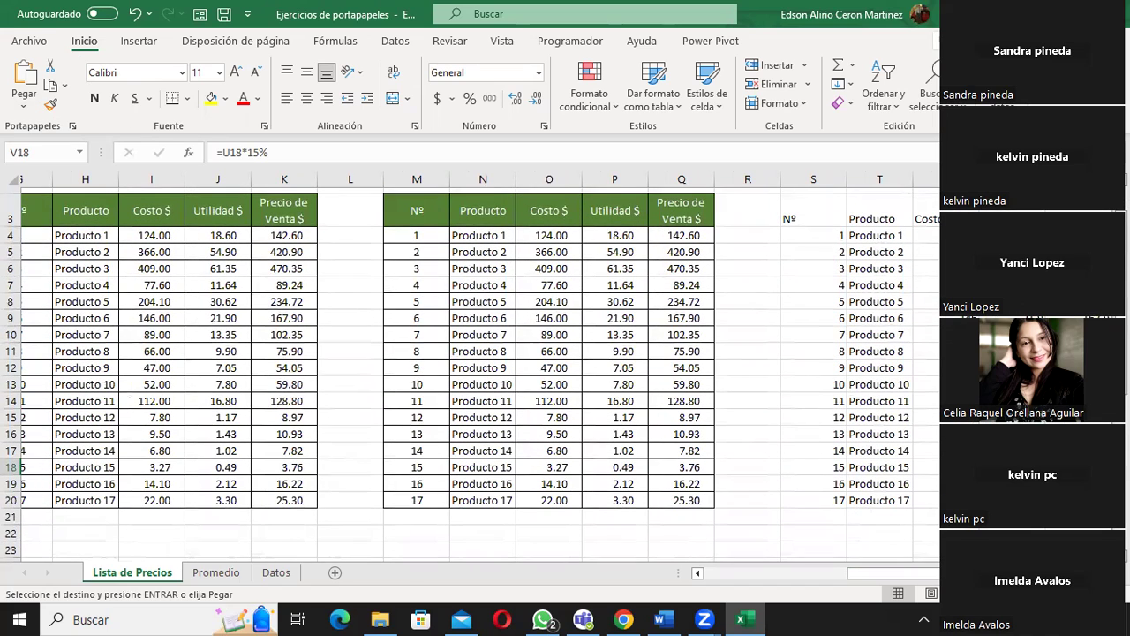
pyautogui.click(625, 468)
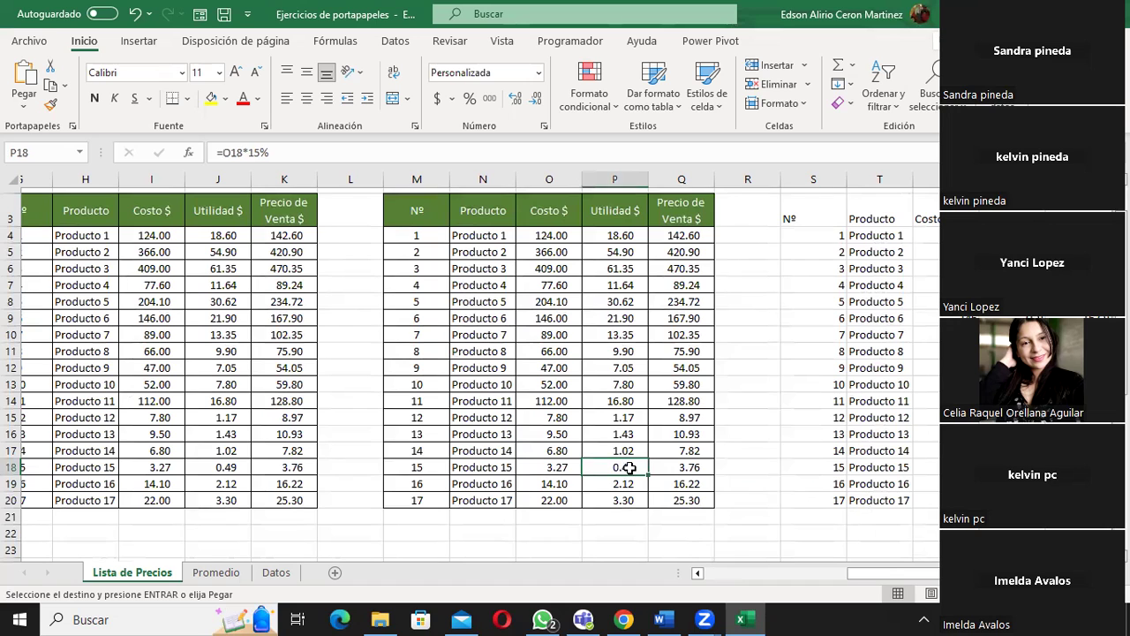
pyautogui.click(1013, 467)
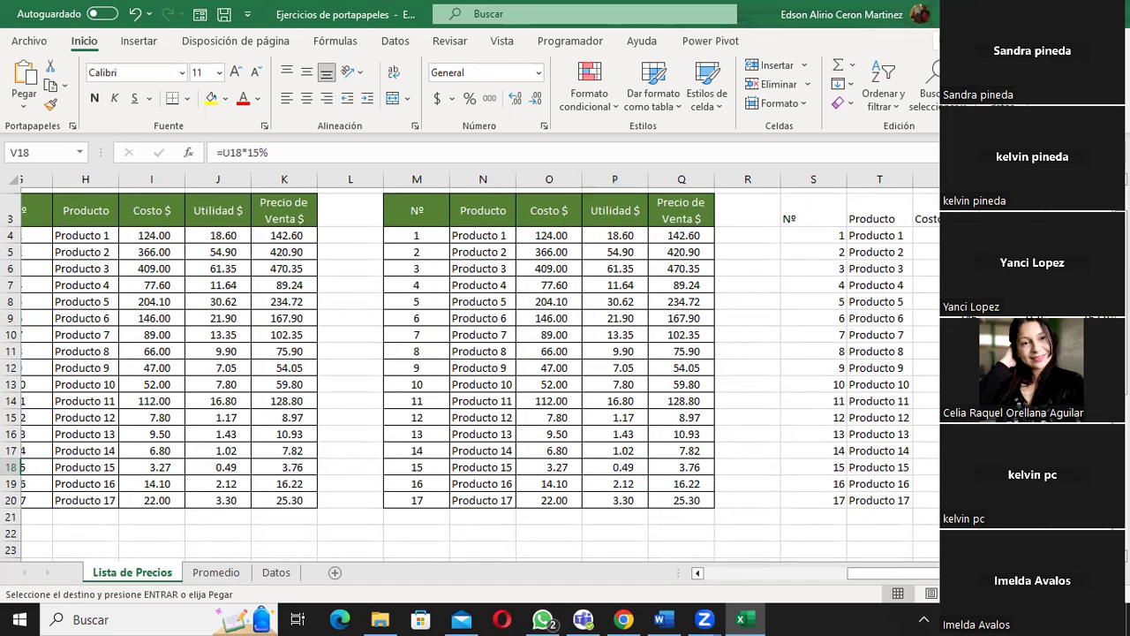
pyautogui.scroll(-5, 798, 489)
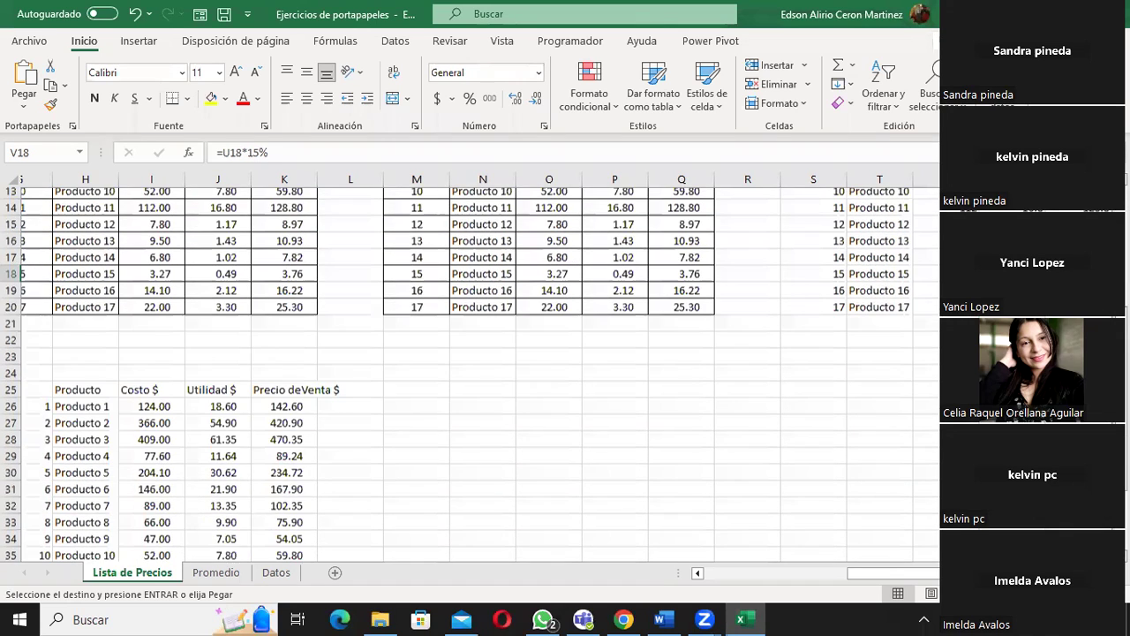
pyautogui.scroll(-1, 799, 489)
pyautogui.scroll(-1, 413, 533)
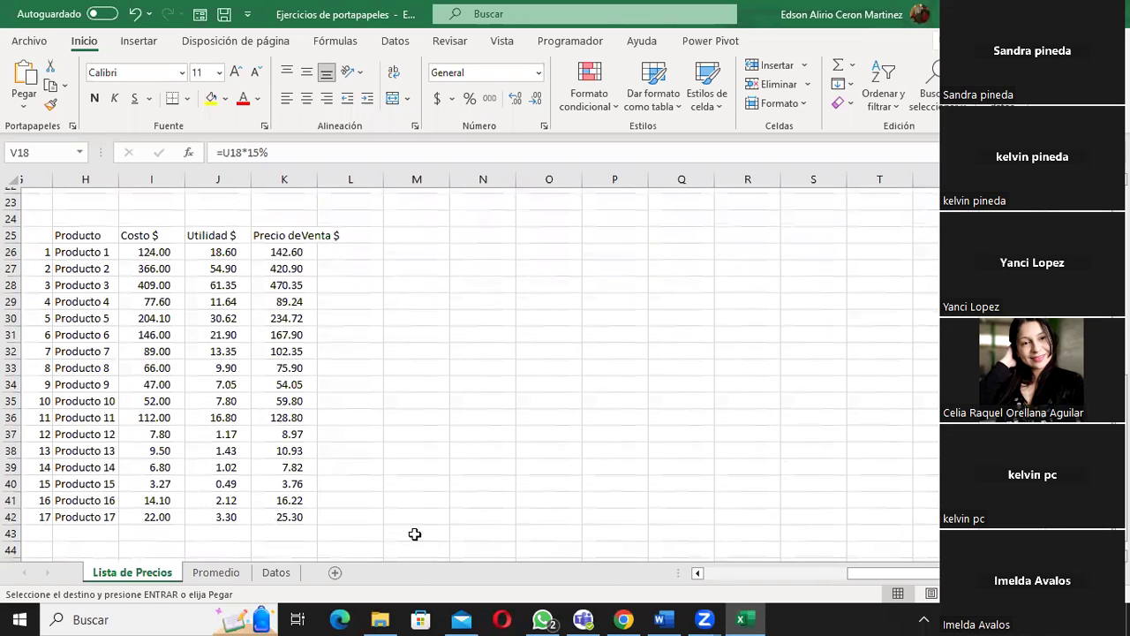
pyautogui.click(216, 484)
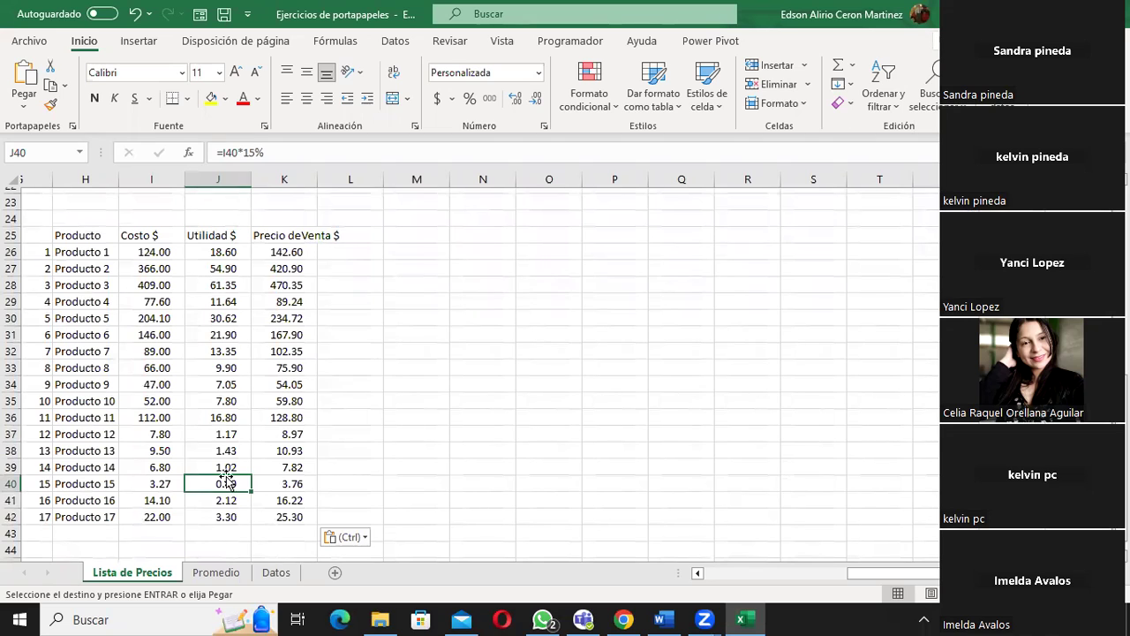
pyautogui.click(304, 231)
pyautogui.click(204, 232)
pyautogui.click(150, 231)
pyautogui.click(92, 234)
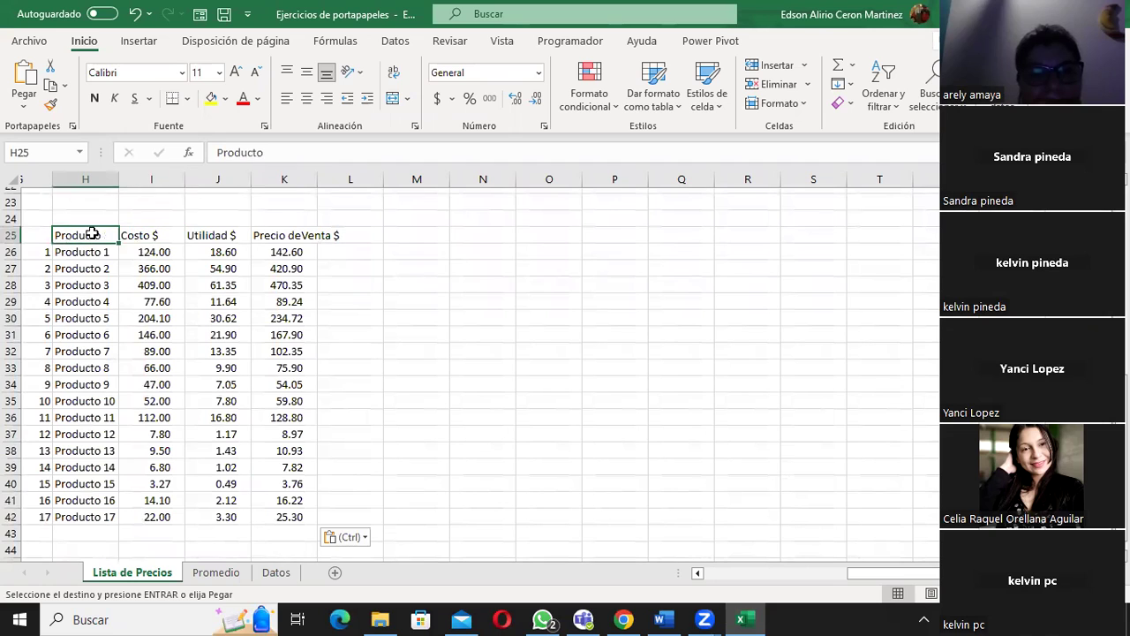
pyautogui.click(280, 235)
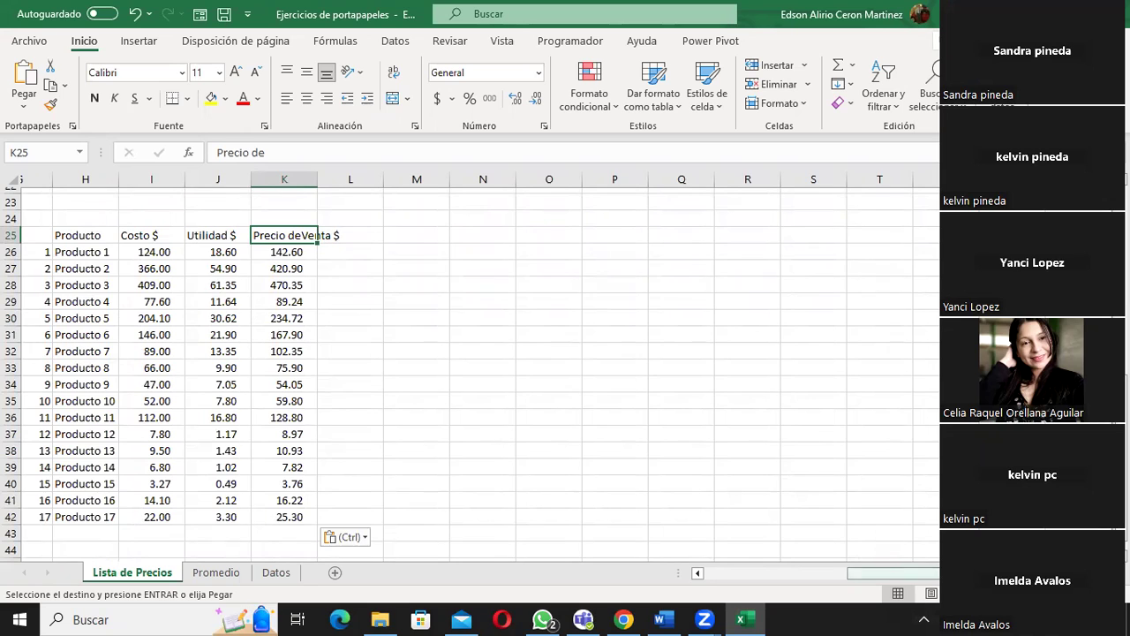
# Step: Select the lower copy's cost, profit and price values, then pick M25 and show the Pegar choices
pyautogui.moveTo(897, 572); pyautogui.dragTo(787, 571)
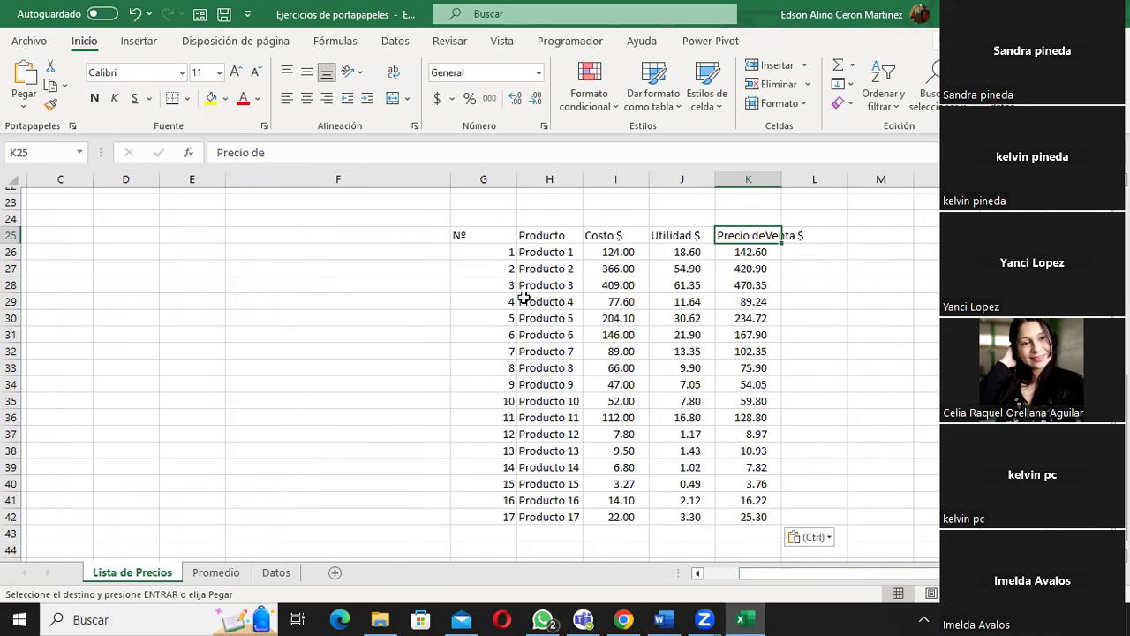
pyautogui.moveTo(734, 257); pyautogui.dragTo(751, 499)
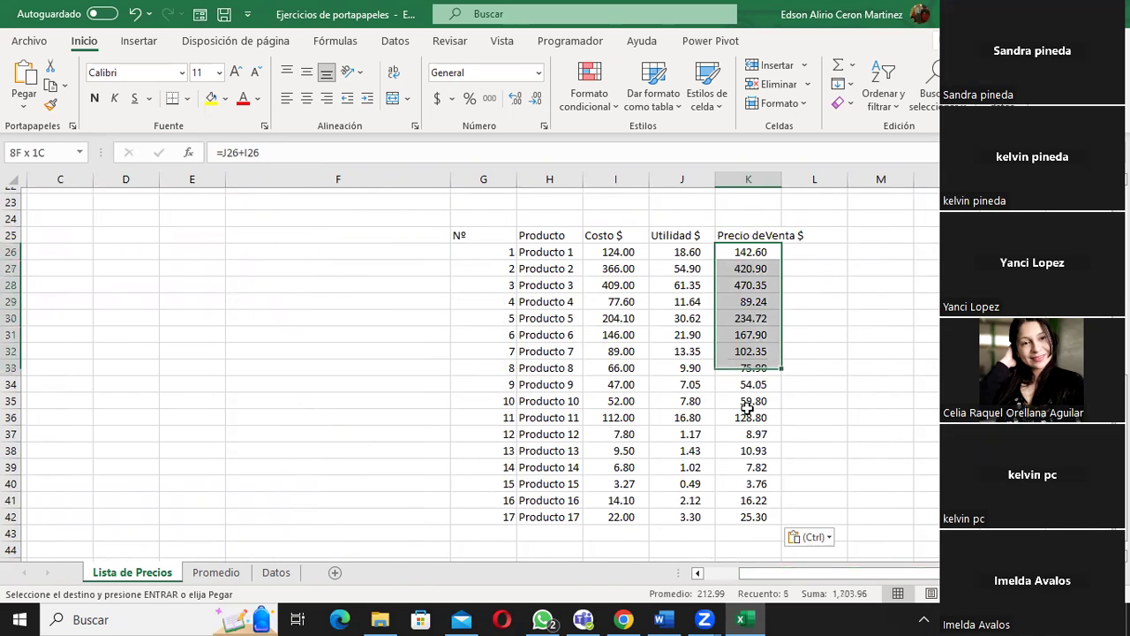
pyautogui.hotkey('ctrl', 'v')
pyautogui.moveTo(603, 255); pyautogui.dragTo(742, 516)
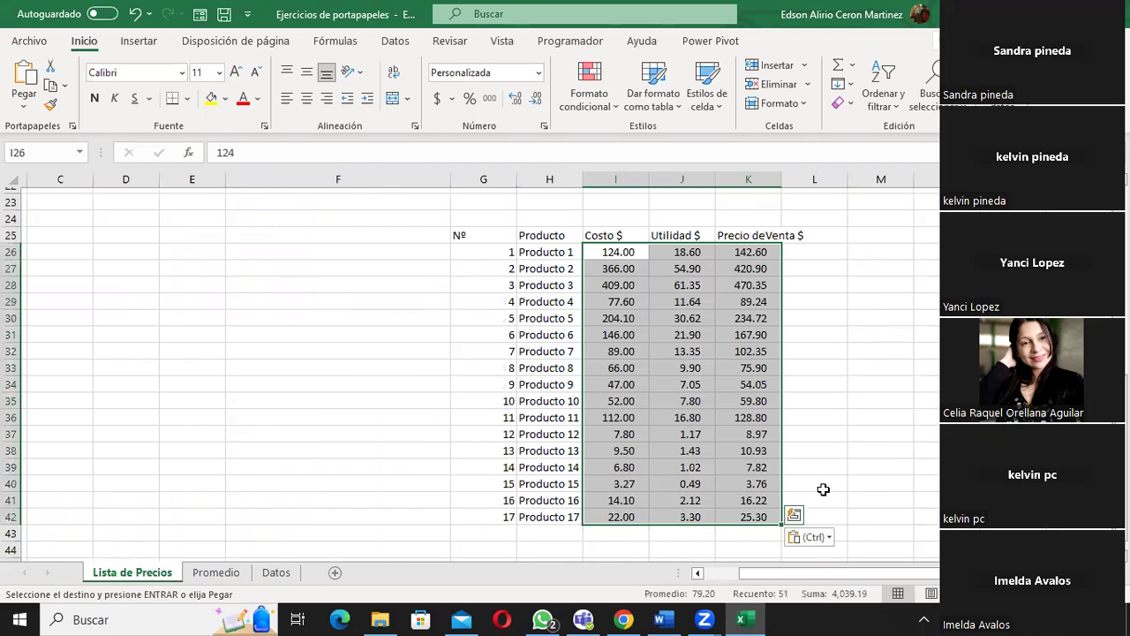
pyautogui.scroll(2, 826, 492)
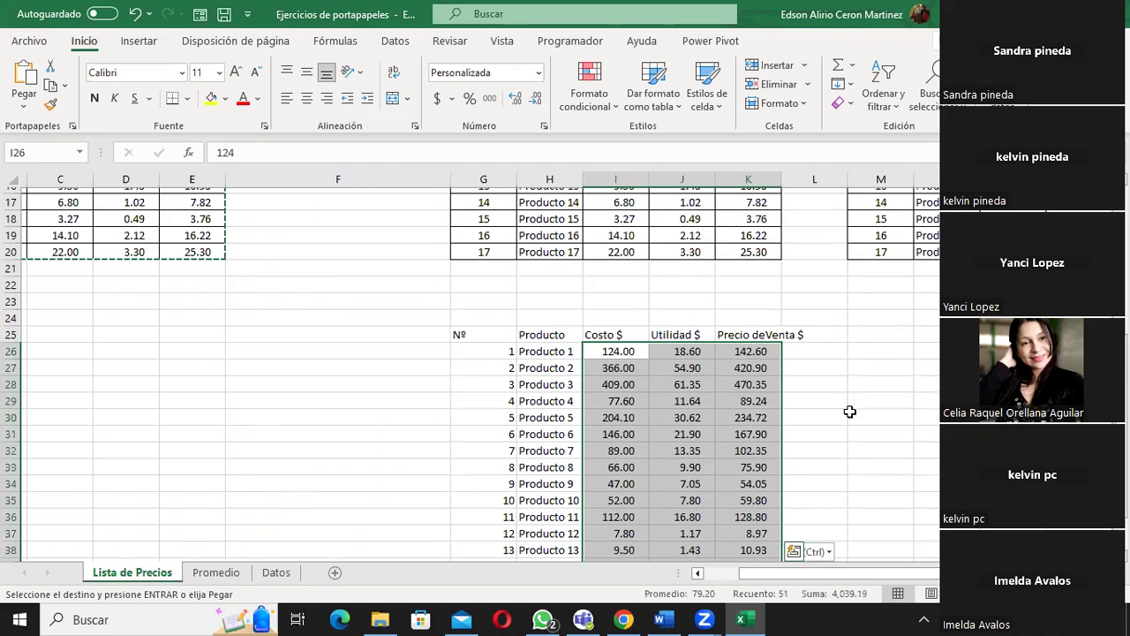
pyautogui.click(870, 334)
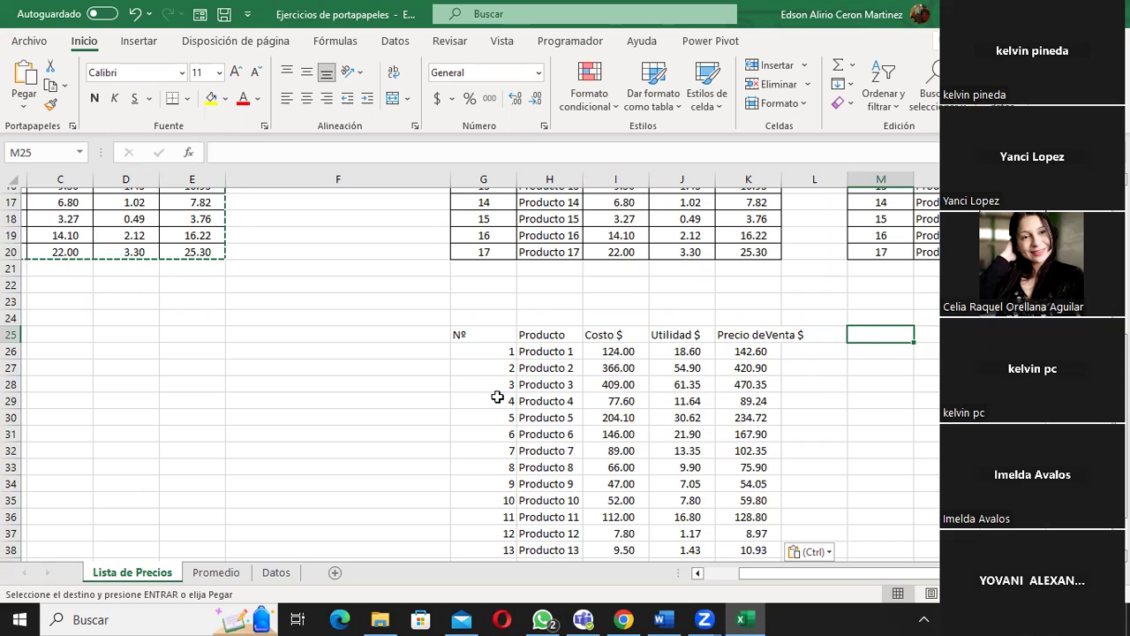
pyautogui.click(21, 106)
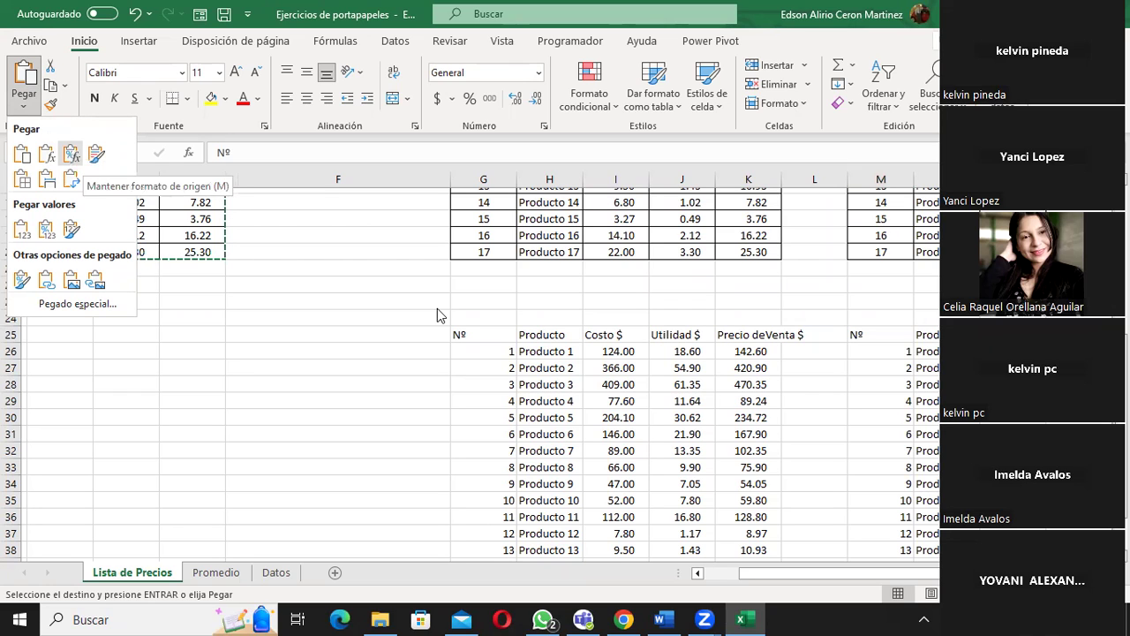
# Step: Dismiss the paste gallery and select some cost and sale-price cells in the lower copy
pyautogui.click(746, 351)
pyautogui.moveTo(747, 352); pyautogui.dragTo(759, 434)
pyautogui.click(618, 352)
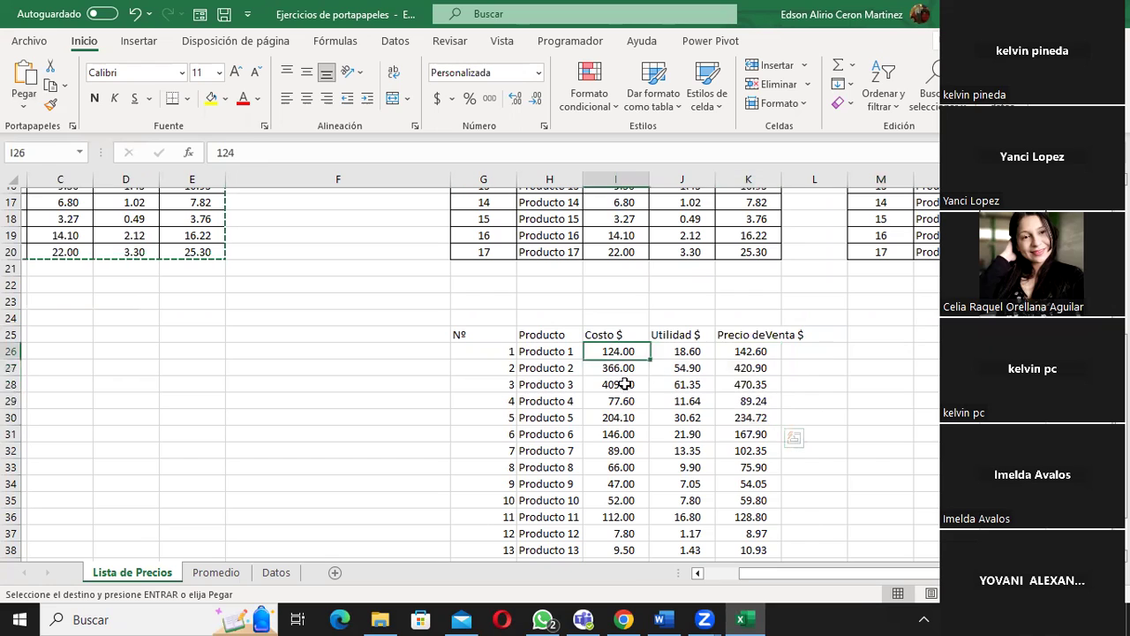
pyautogui.moveTo(625, 385); pyautogui.dragTo(747, 499)
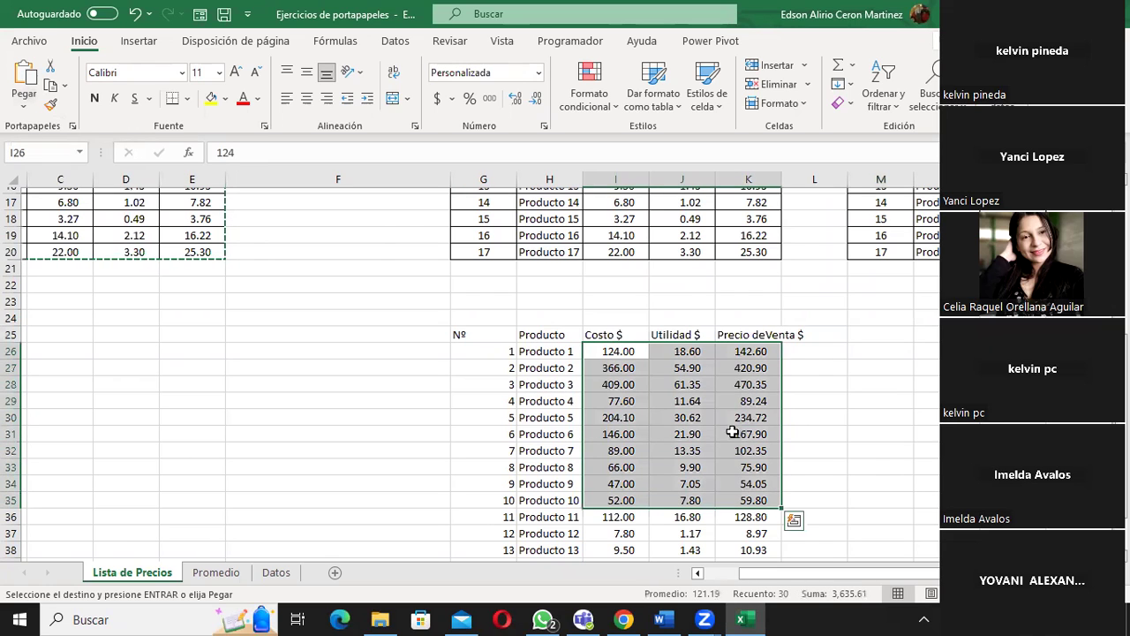
pyautogui.click(608, 371)
pyautogui.press('Down')
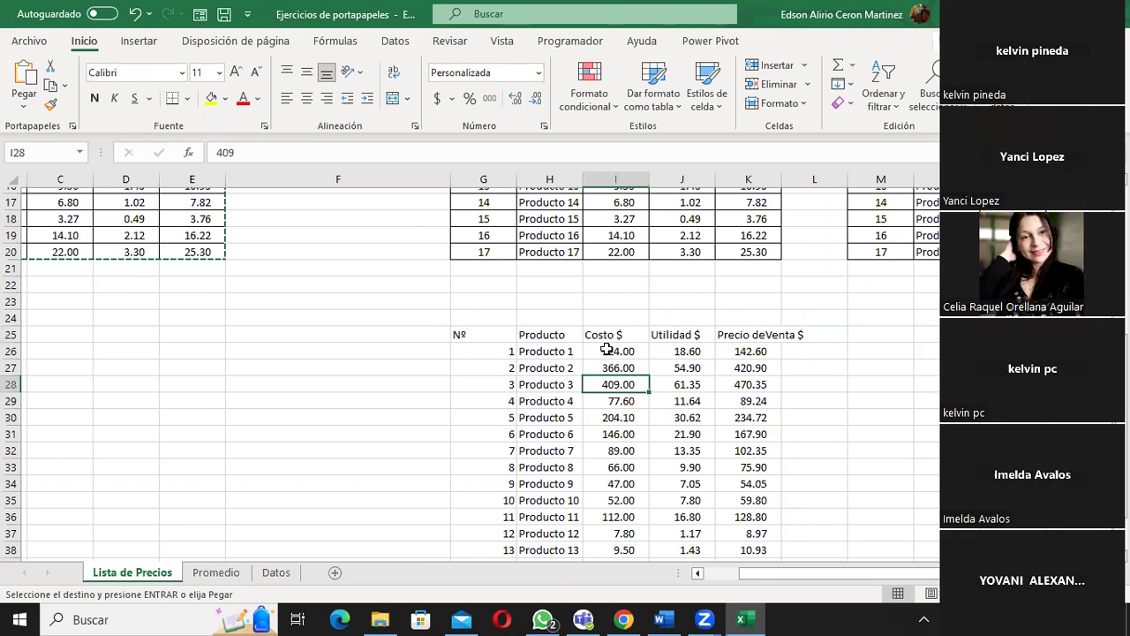
pyautogui.scroll(3, 618, 353)
pyautogui.scroll(1, 613, 276)
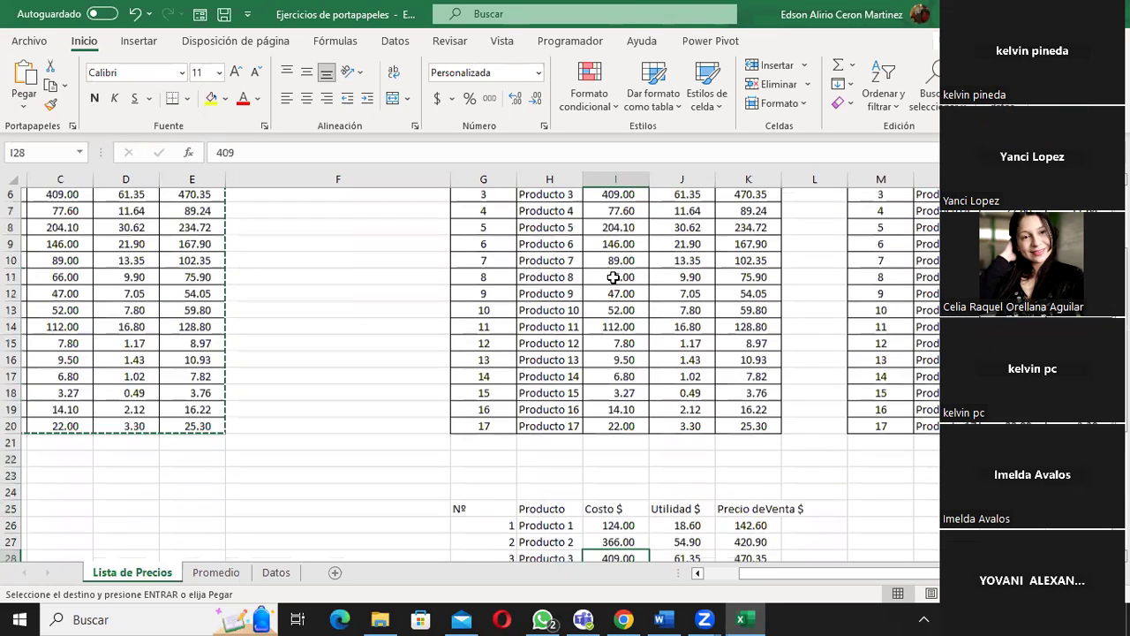
pyautogui.scroll(1, 613, 276)
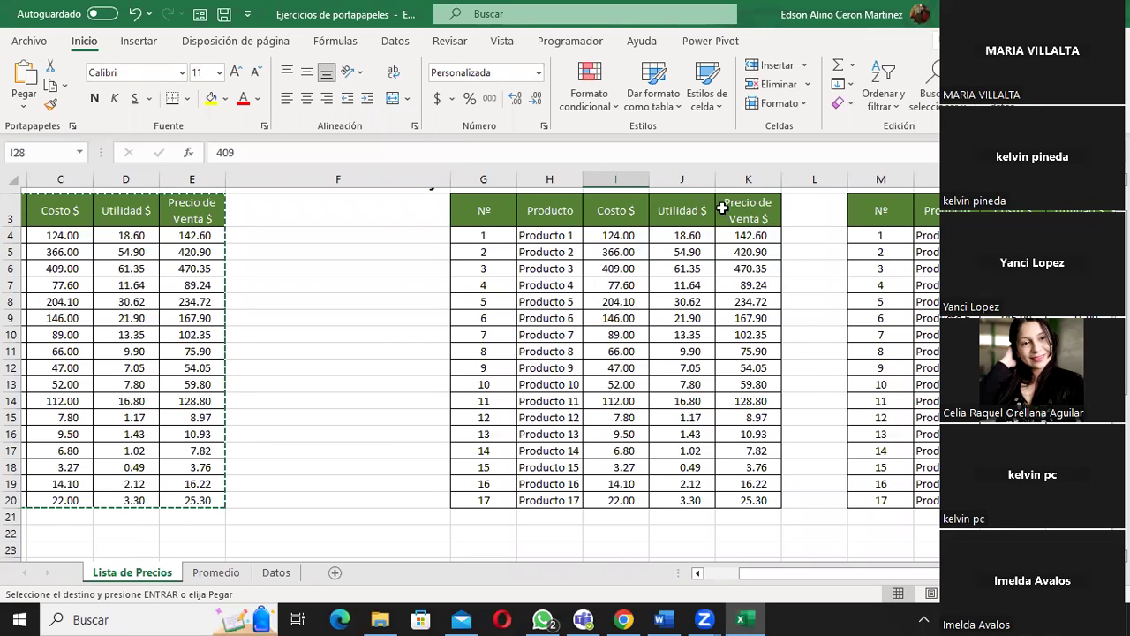
pyautogui.scroll(-4, 723, 327)
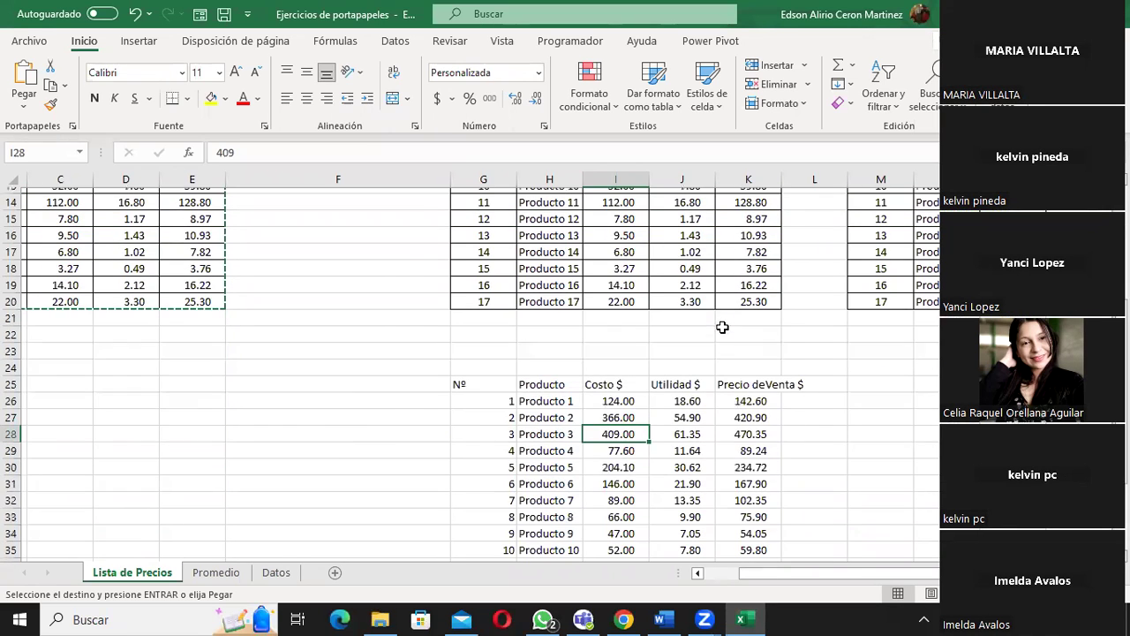
# Step: Inspect the sale-price formulas for Producto 1 to 7, cancelling the replace prompt after dragging K32
pyautogui.click(746, 403)
pyautogui.click(755, 420)
pyautogui.click(752, 450)
pyautogui.click(753, 467)
pyautogui.click(753, 484)
pyautogui.click(754, 501)
pyautogui.moveTo(755, 510); pyautogui.dragTo(758, 521)
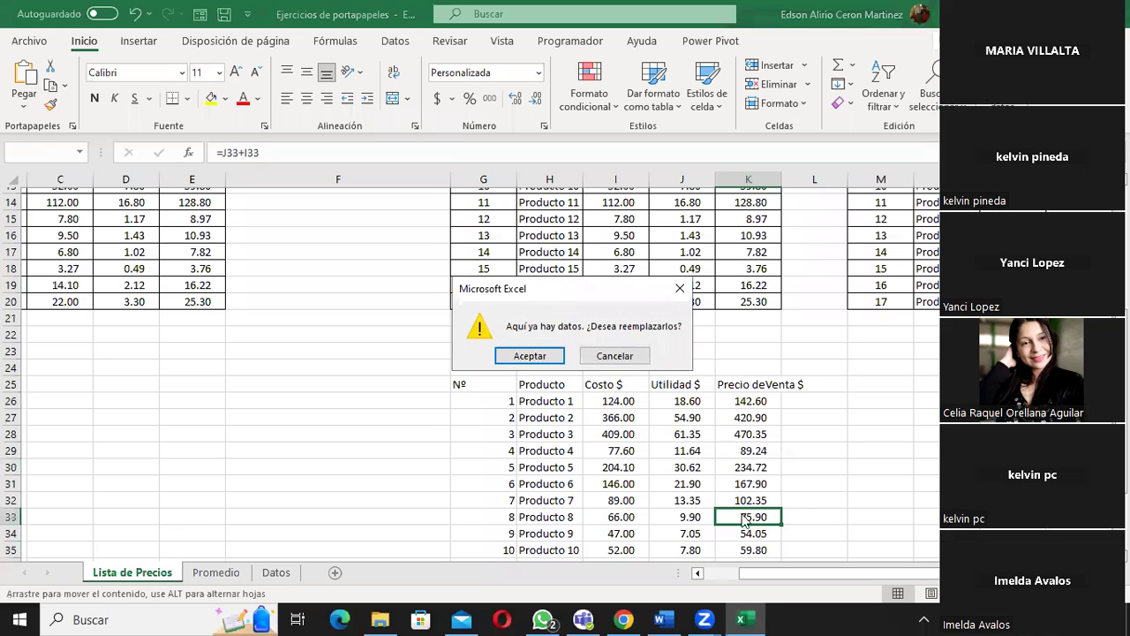
pyautogui.click(623, 356)
# Step: Check the sale-price formulas down to Producto 13 and the Producto 15 profit formula
pyautogui.scroll(-2, 753, 455)
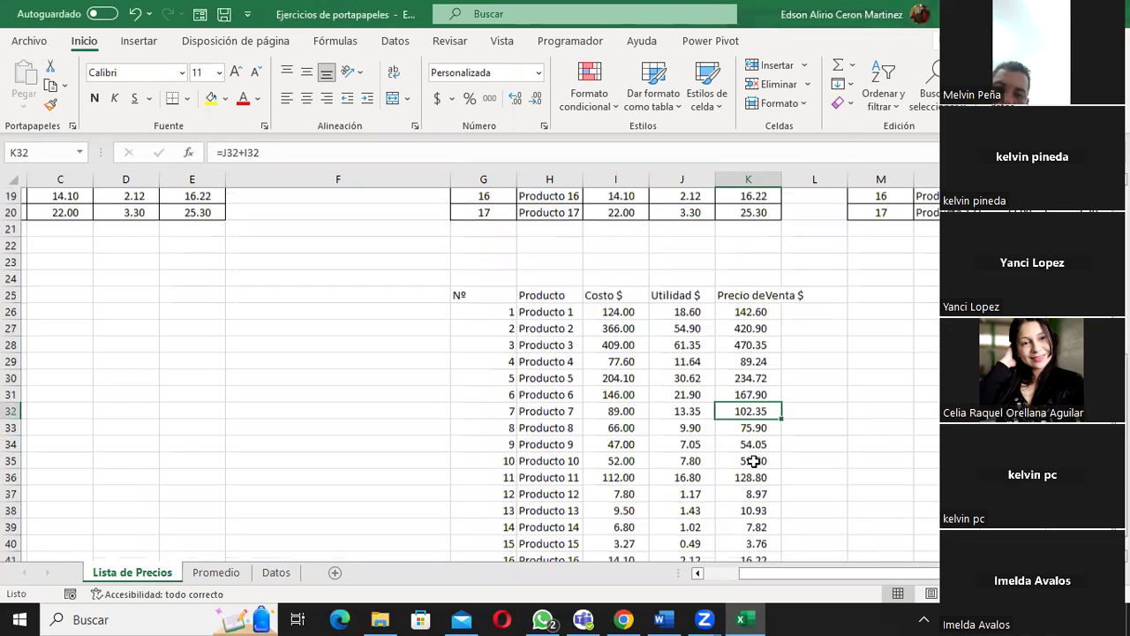
pyautogui.click(755, 450)
pyautogui.click(757, 467)
pyautogui.click(762, 499)
pyautogui.scroll(-1, 763, 528)
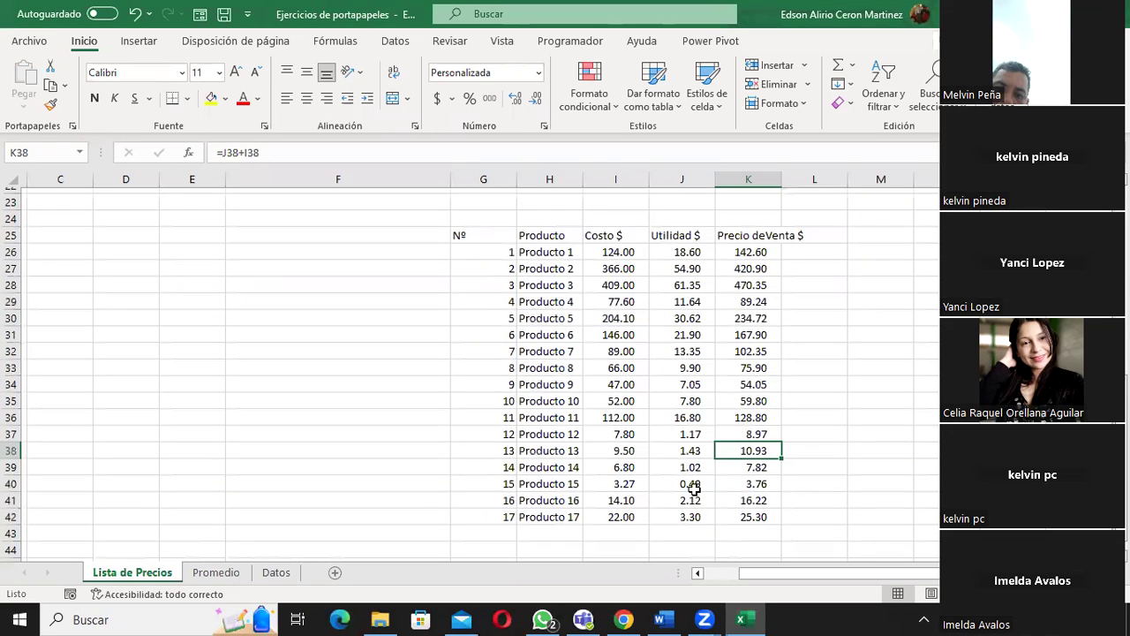
pyautogui.click(695, 486)
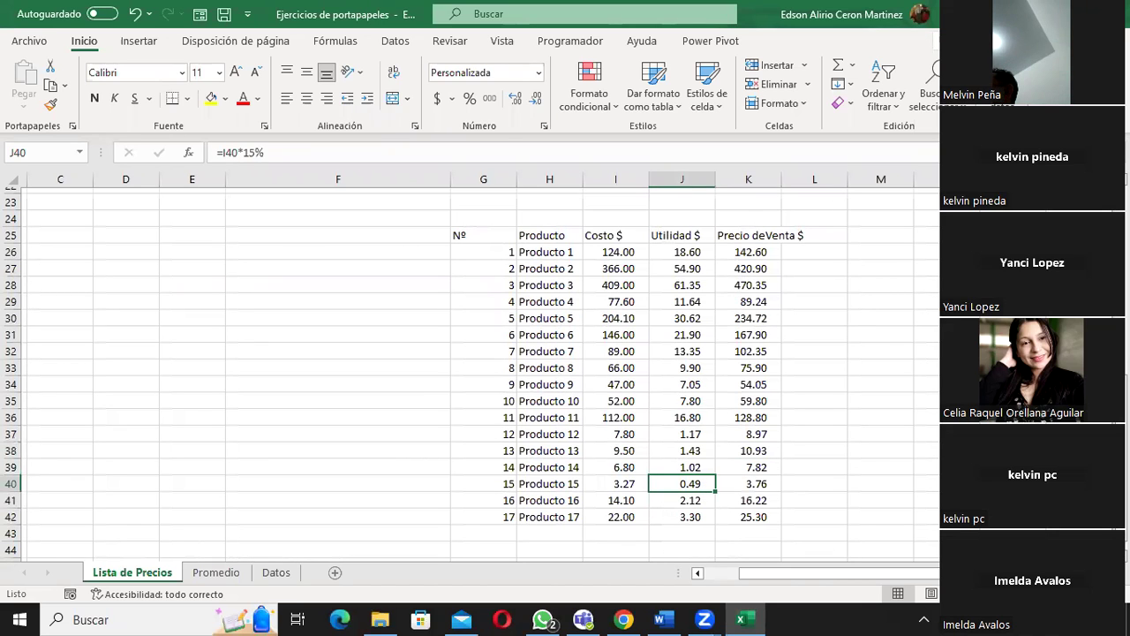
pyautogui.moveTo(839, 573); pyautogui.dragTo(922, 573)
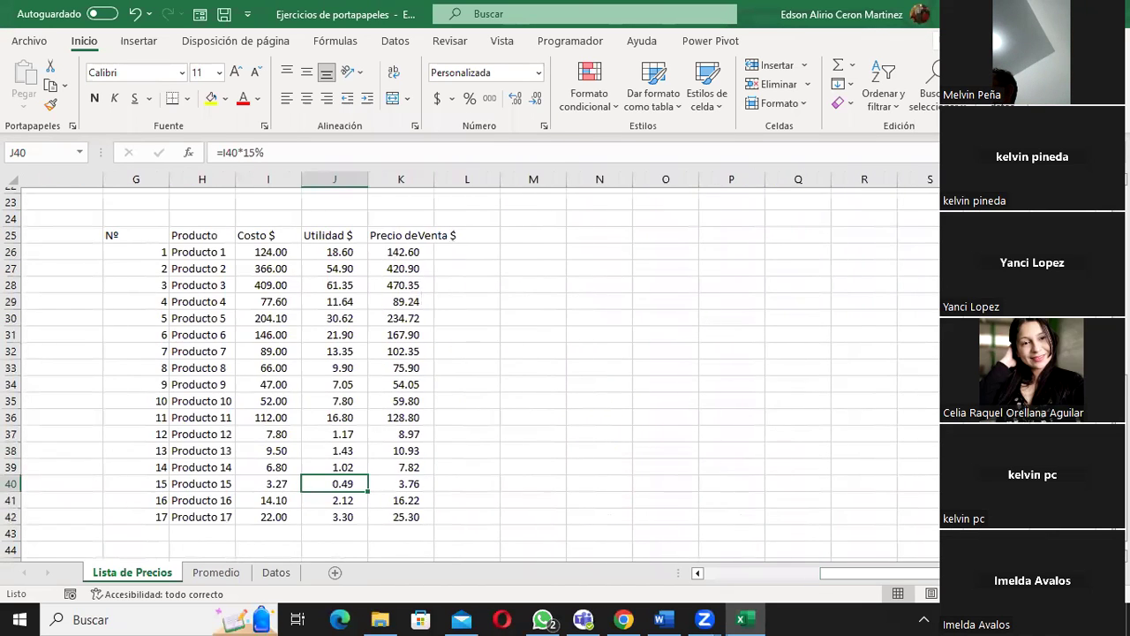
# Step: Check the profit formula in the third copy of the table
pyautogui.scroll(3, 521, 371)
pyautogui.scroll(2, 521, 371)
pyautogui.scroll(1, 521, 371)
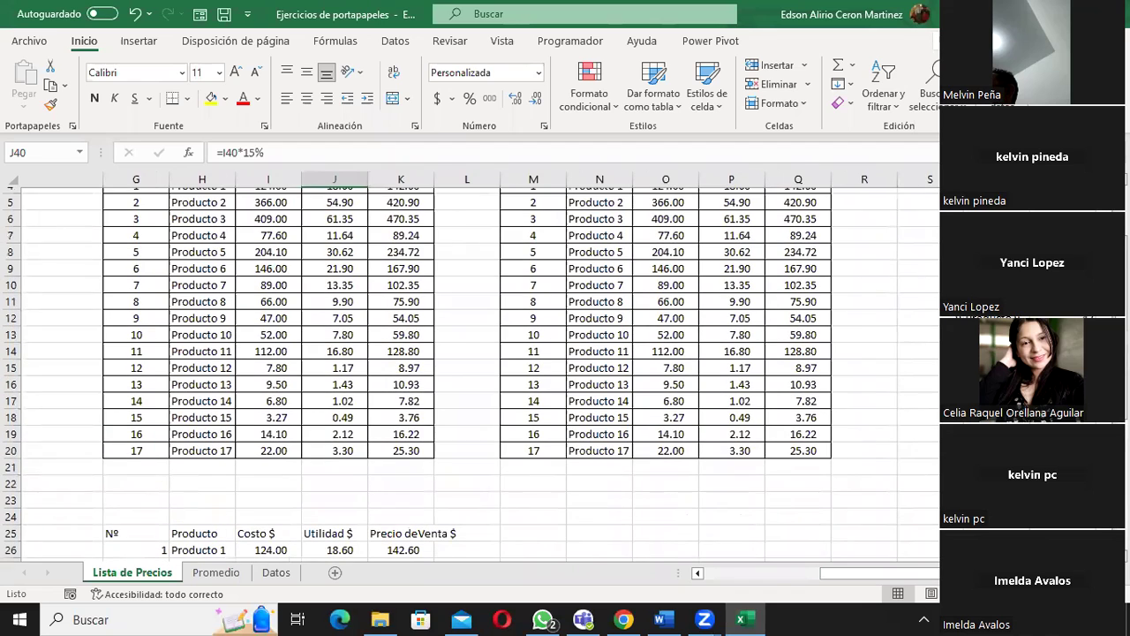
pyautogui.hscroll(2, 1013, 418)
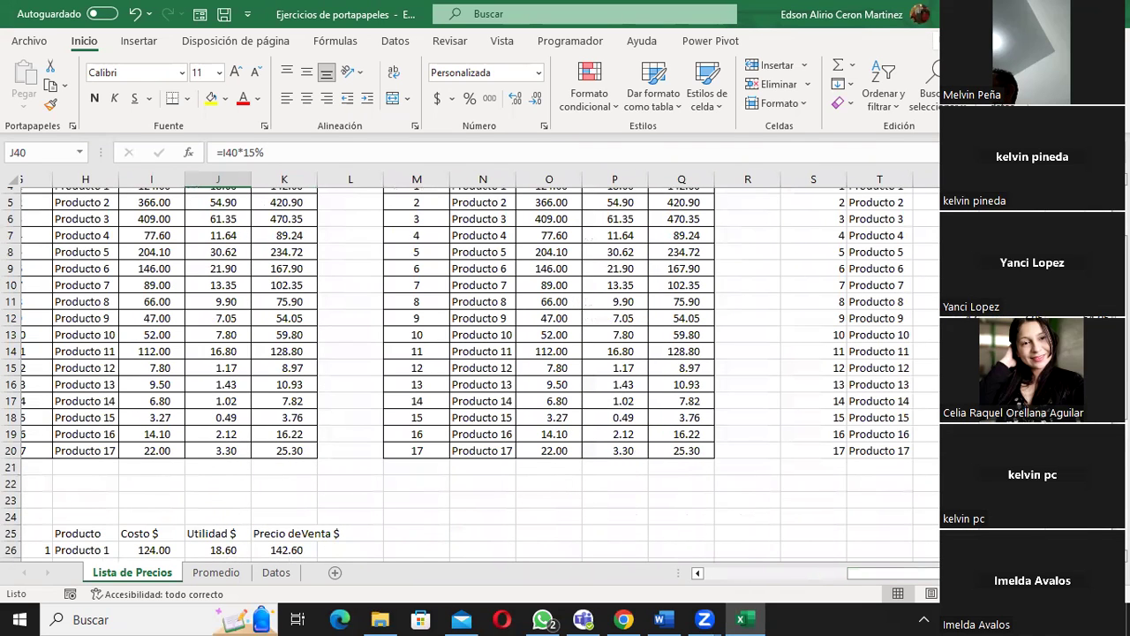
pyautogui.click(1013, 418)
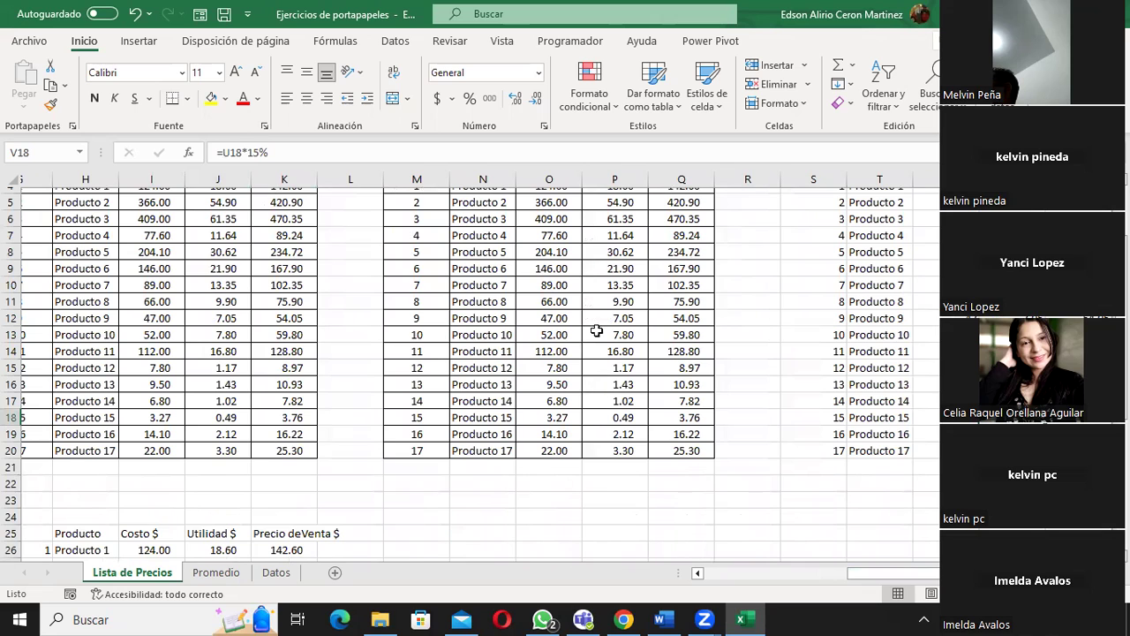
# Step: Scroll back to the start of the sheet and select the original table A3:E20
pyautogui.scroll(-1, 755, 396)
pyautogui.scroll(-3, 755, 395)
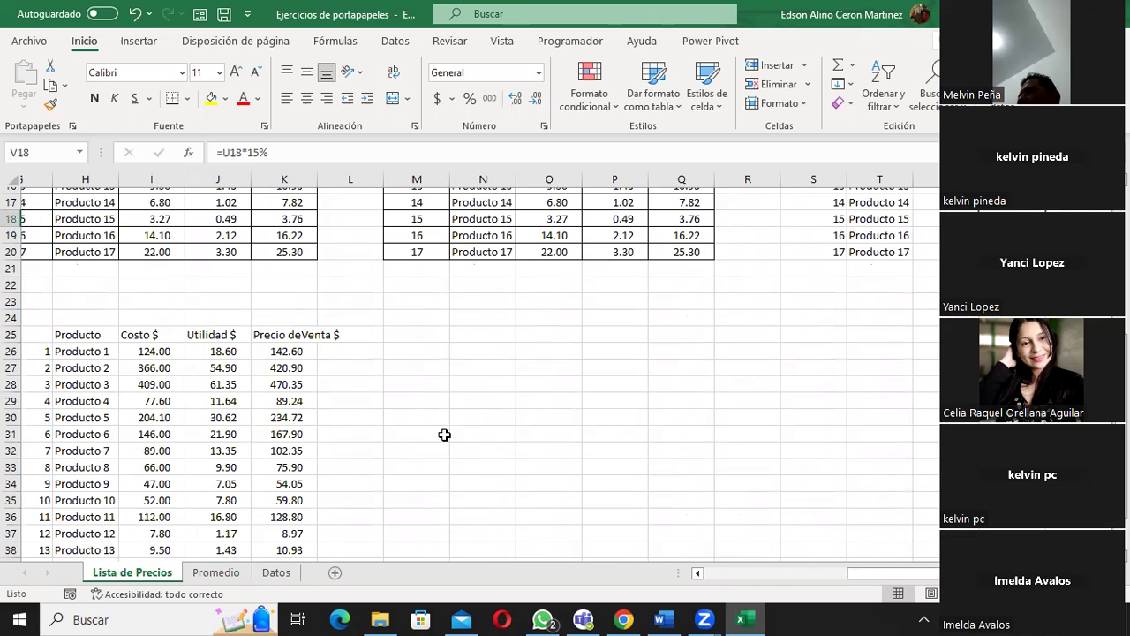
pyautogui.moveTo(860, 573); pyautogui.dragTo(822, 586)
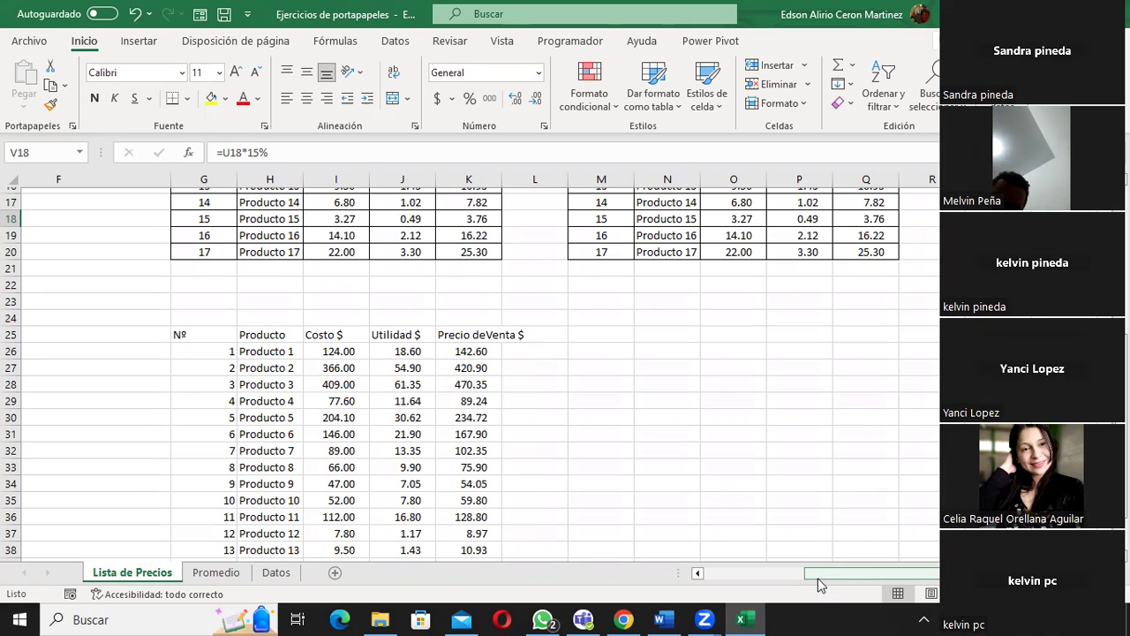
pyautogui.moveTo(830, 573); pyautogui.dragTo(333, 571)
pyautogui.scroll(3, 321, 462)
pyautogui.scroll(2, 212, 339)
pyautogui.moveTo(37, 259); pyautogui.dragTo(341, 554)
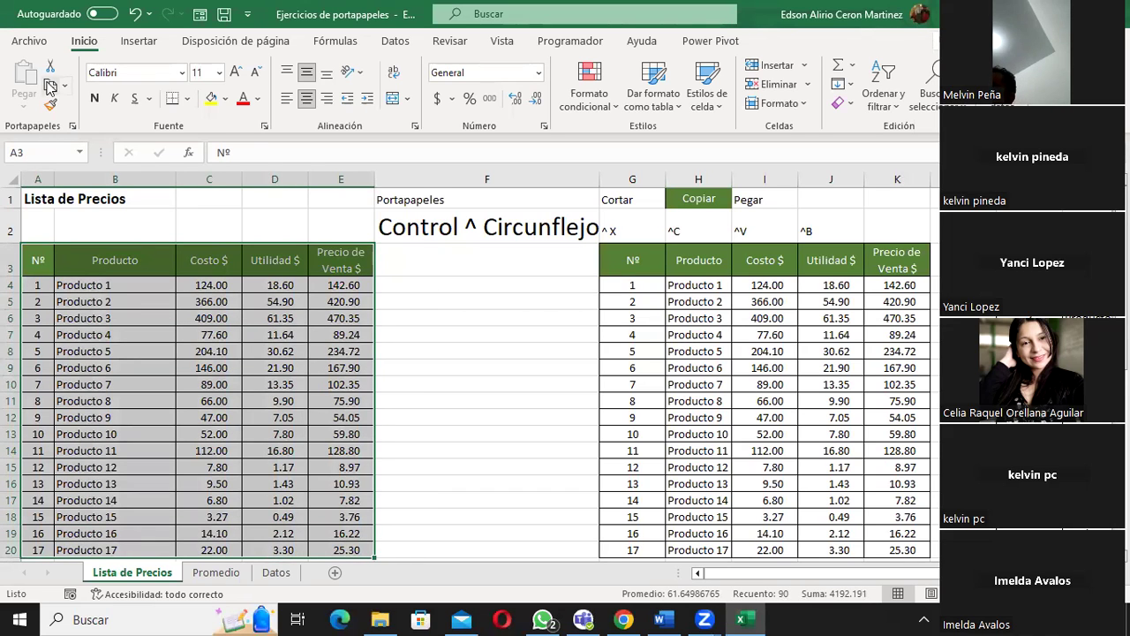
# Step: Copy A3:E20 and select M25 as the paste destination
pyautogui.click(48, 85)
pyautogui.scroll(-3, 573, 375)
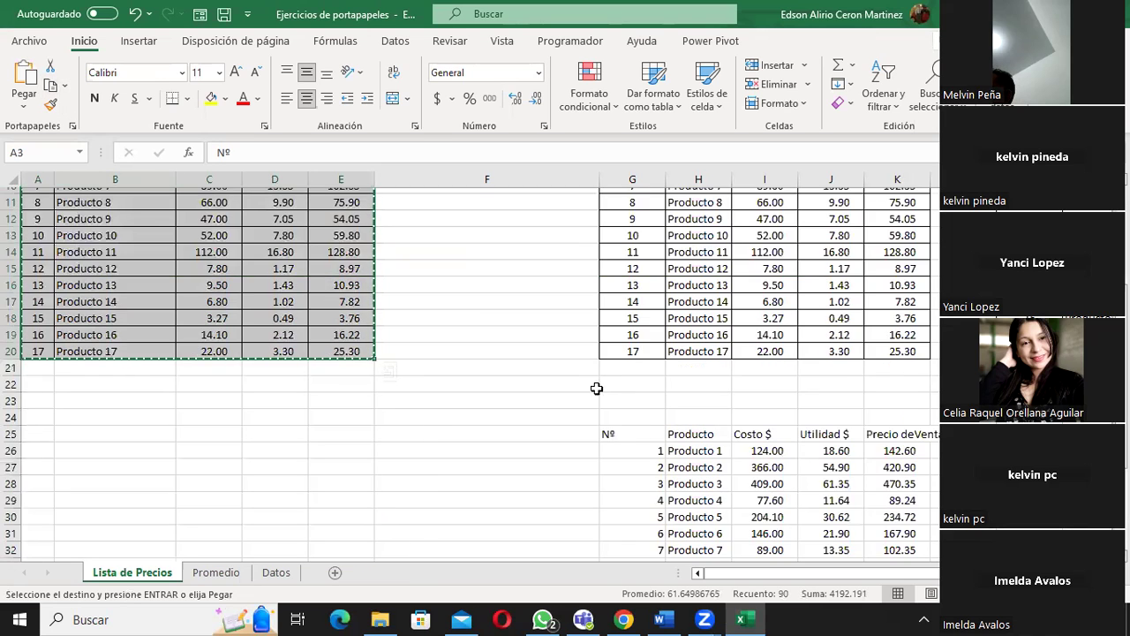
pyautogui.scroll(-4, 595, 386)
pyautogui.moveTo(778, 573); pyautogui.dragTo(861, 573)
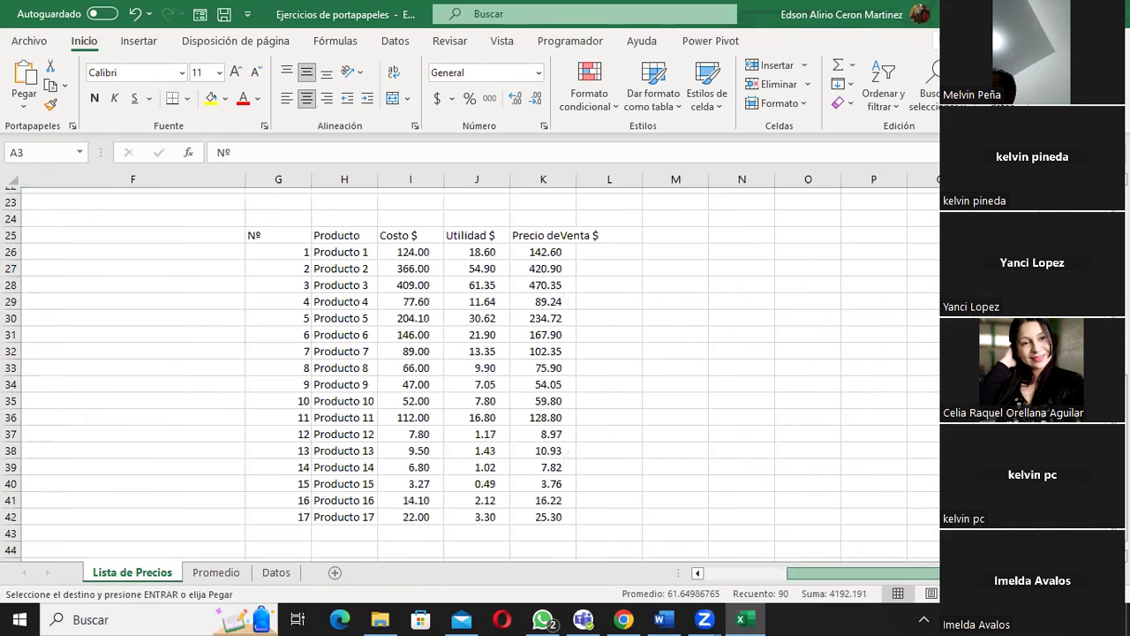
pyautogui.click(741, 234)
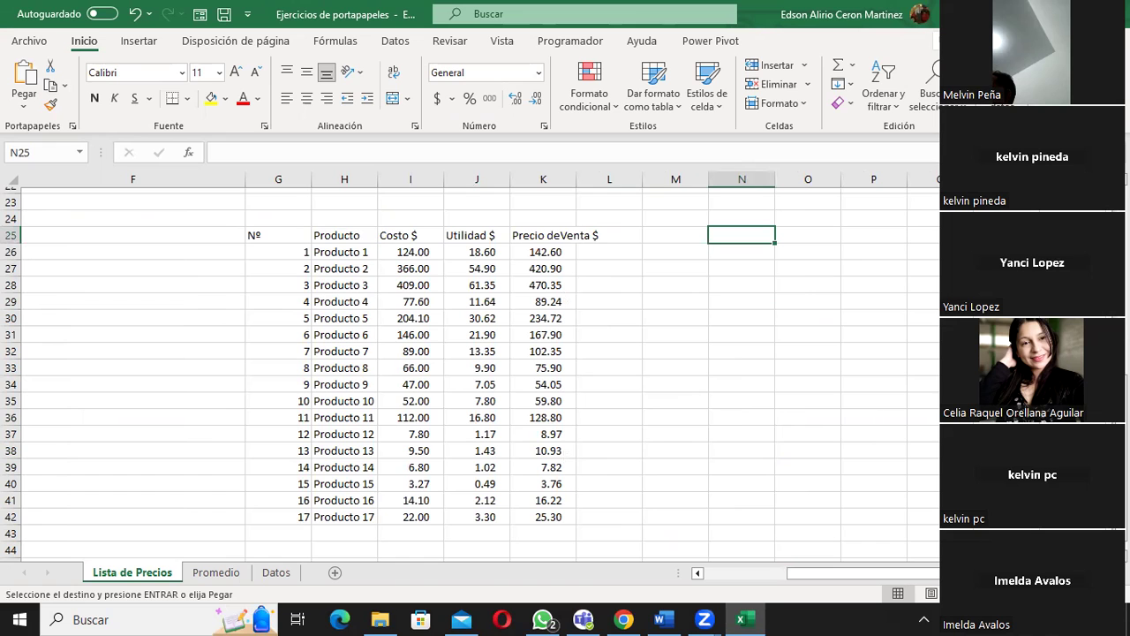
pyautogui.scroll(2, 895, 270)
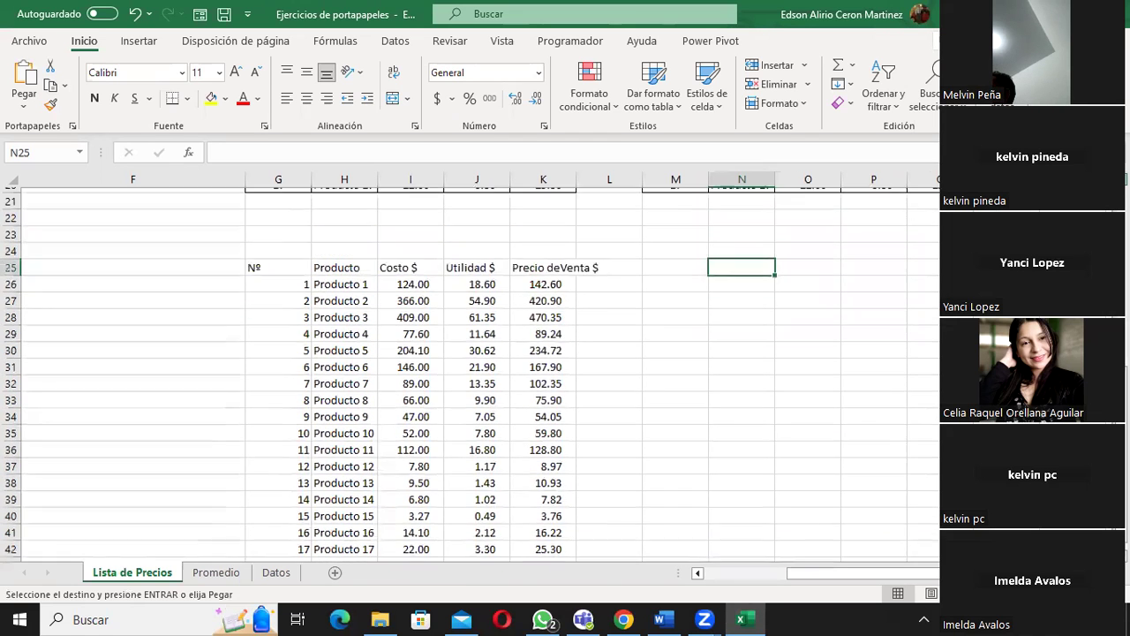
pyautogui.click(676, 299)
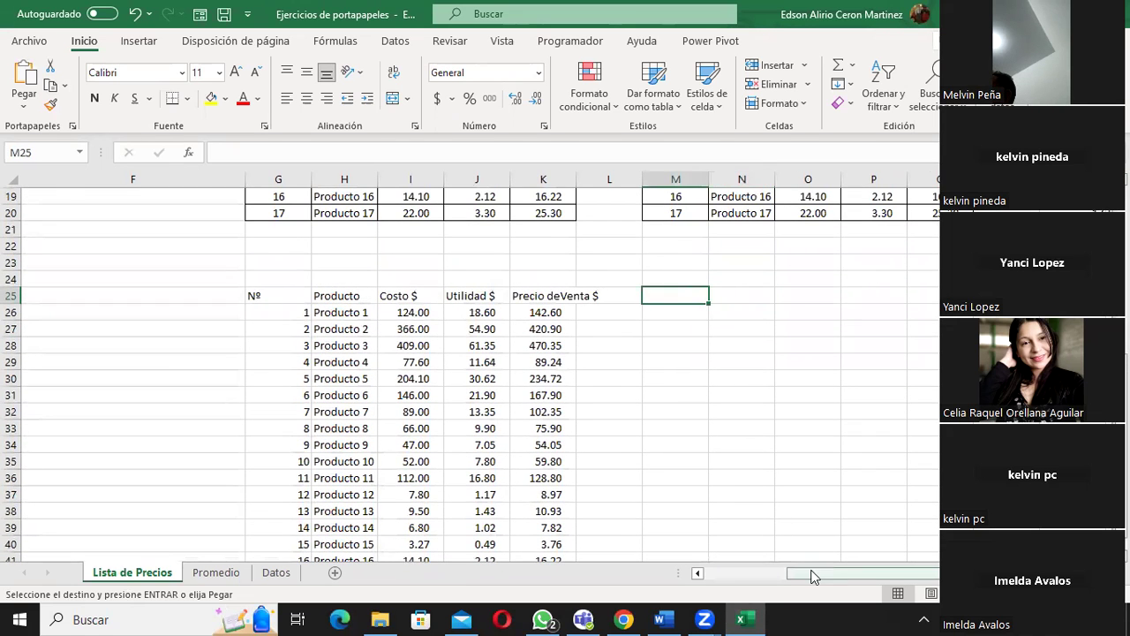
pyautogui.moveTo(846, 576); pyautogui.dragTo(782, 577)
pyautogui.scroll(3, 141, 465)
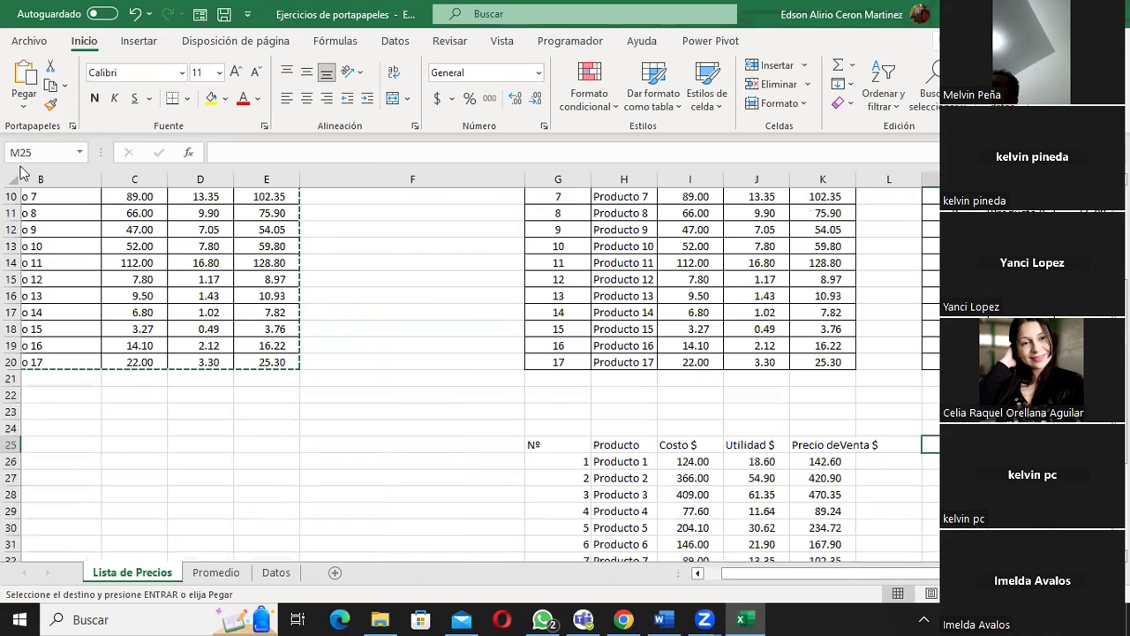
# Step: Paste the table at M25 with Mantener formato de origen and review the formatted copy
pyautogui.click(26, 107)
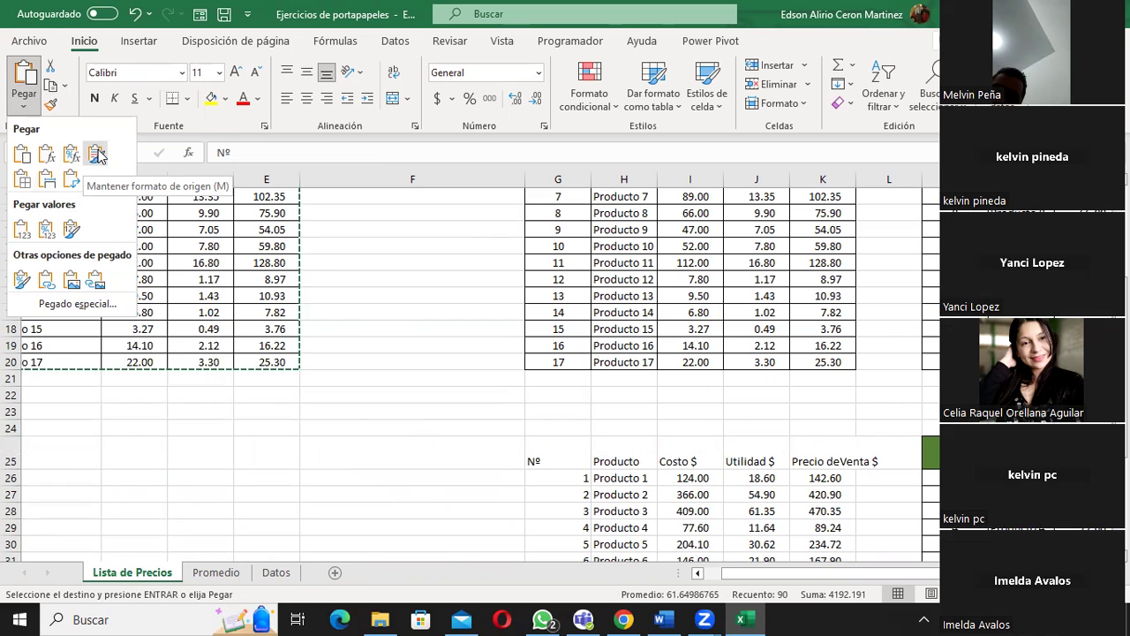
pyautogui.click(98, 157)
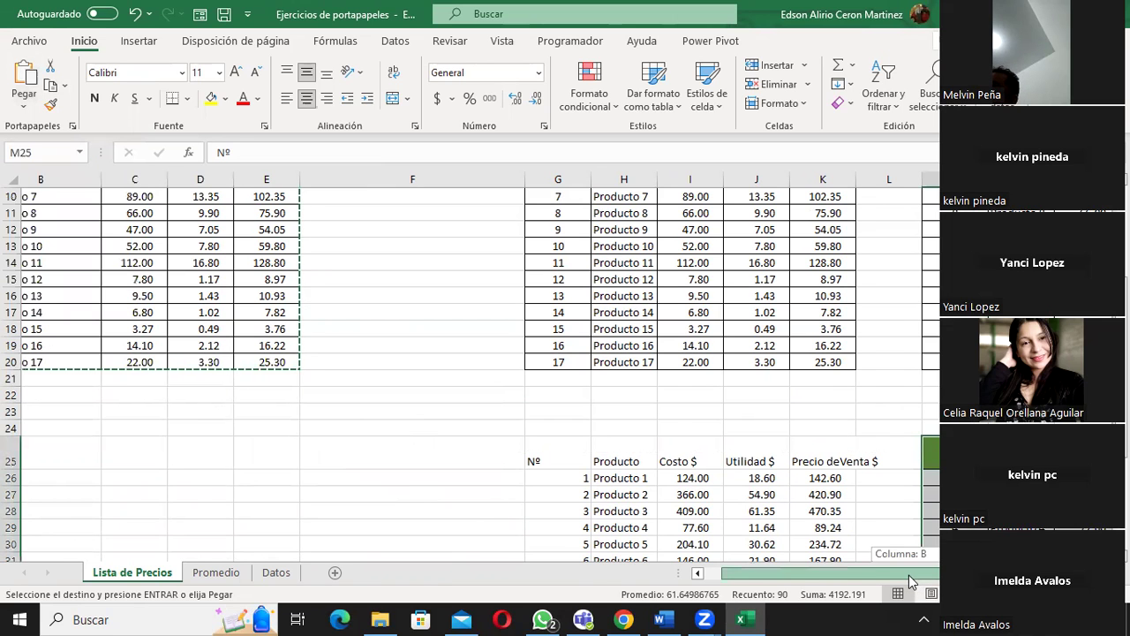
pyautogui.moveTo(909, 574); pyautogui.dragTo(972, 575)
pyautogui.scroll(-3, 880, 511)
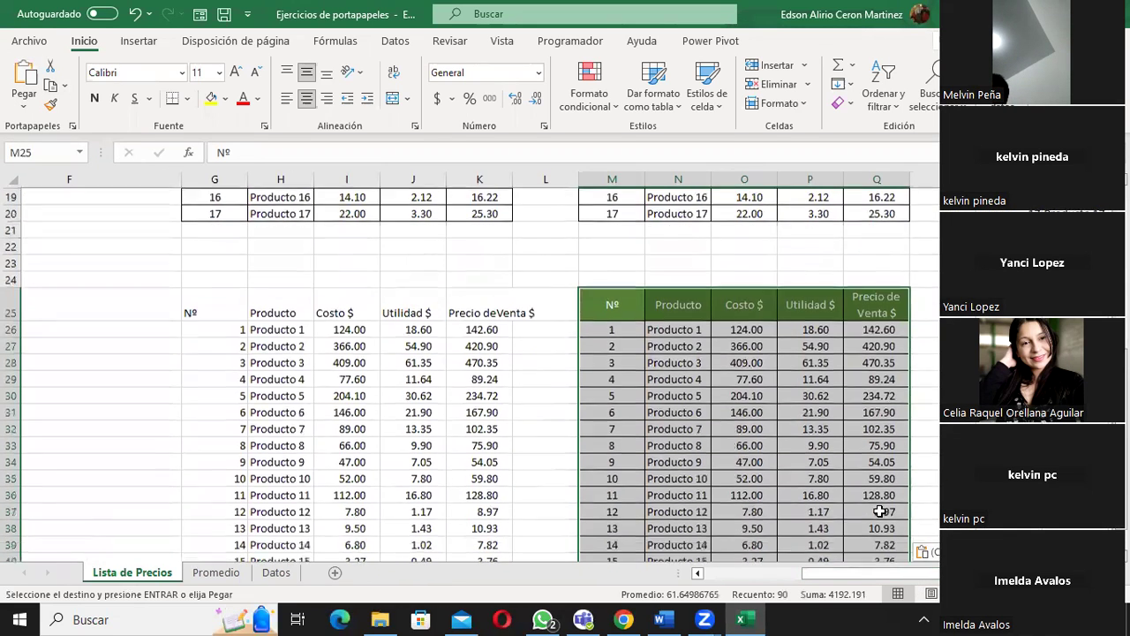
pyautogui.scroll(-1, 881, 511)
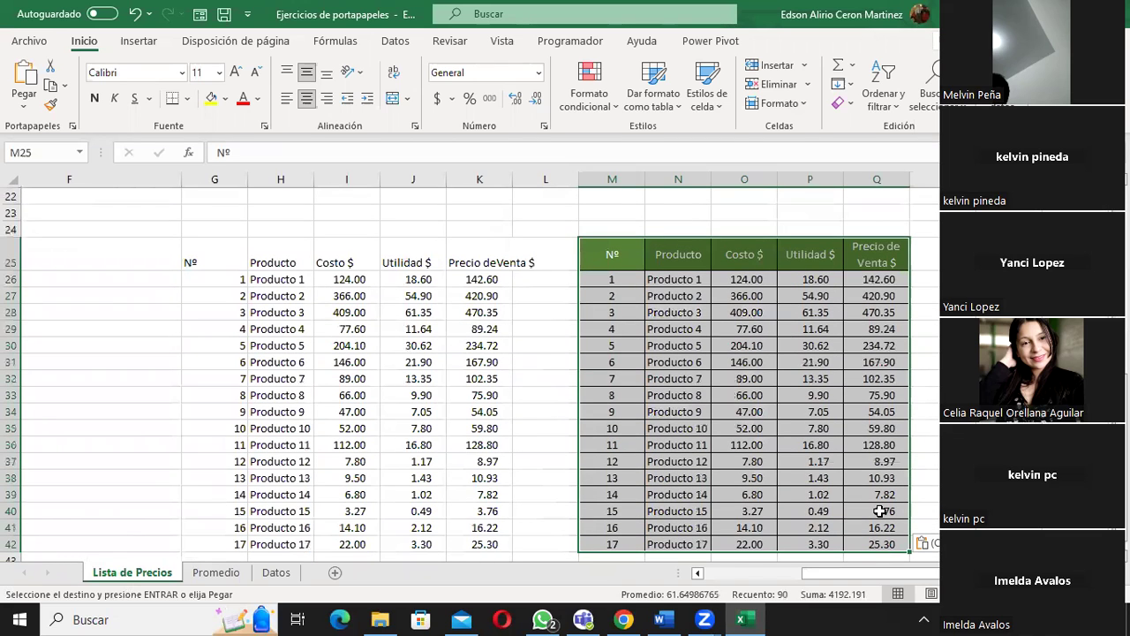
pyautogui.scroll(4, 881, 511)
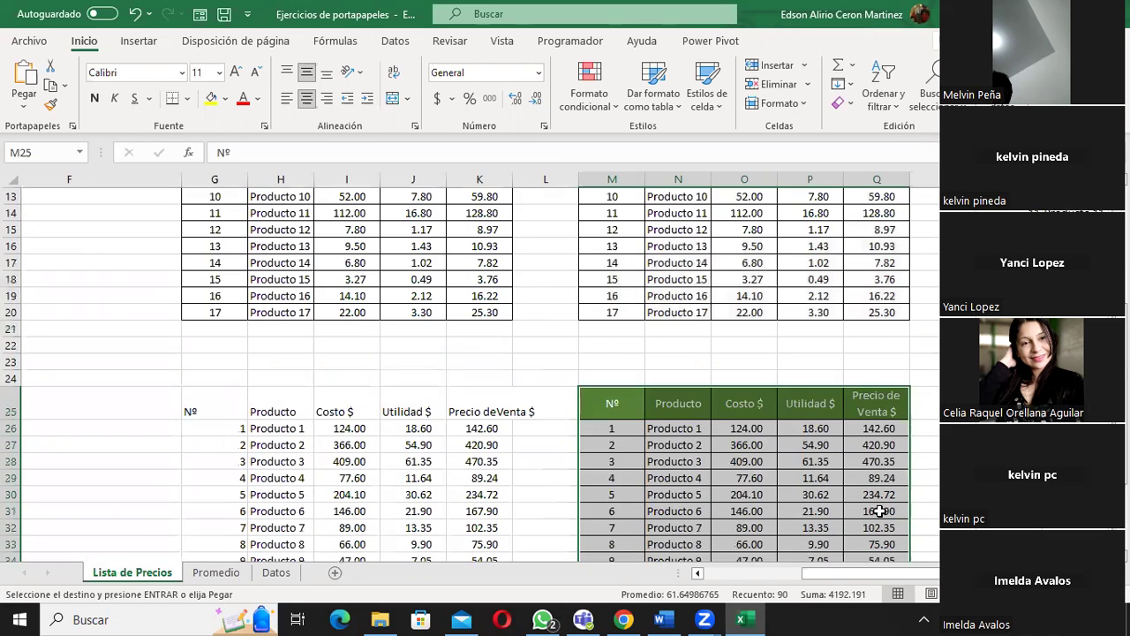
pyautogui.scroll(2, 881, 511)
pyautogui.scroll(1, 880, 512)
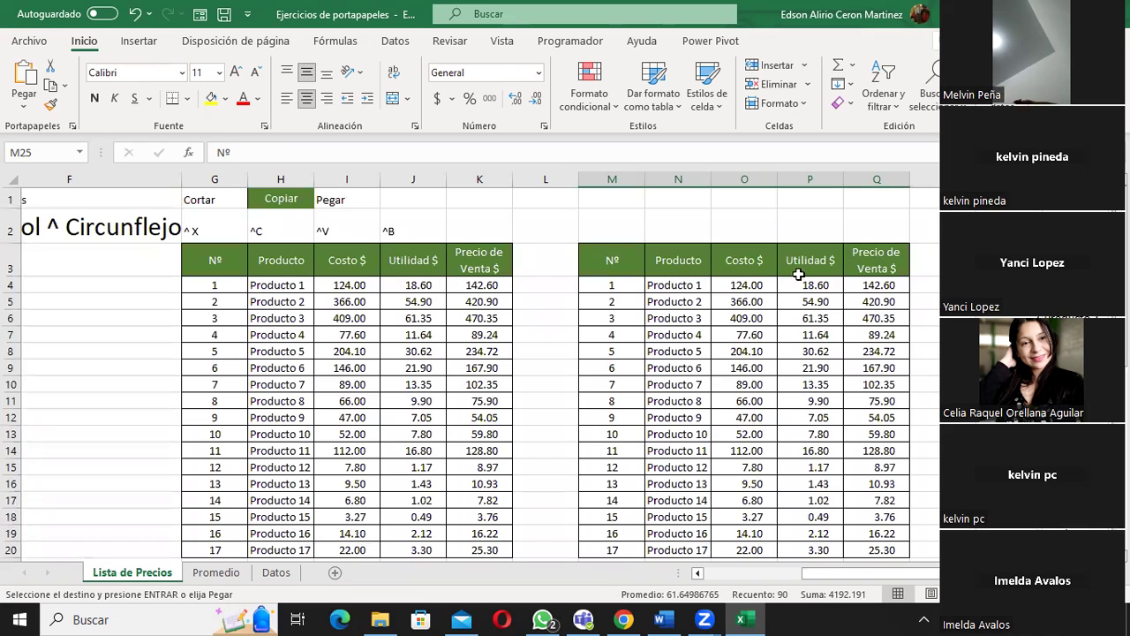
pyautogui.scroll(-3, 848, 380)
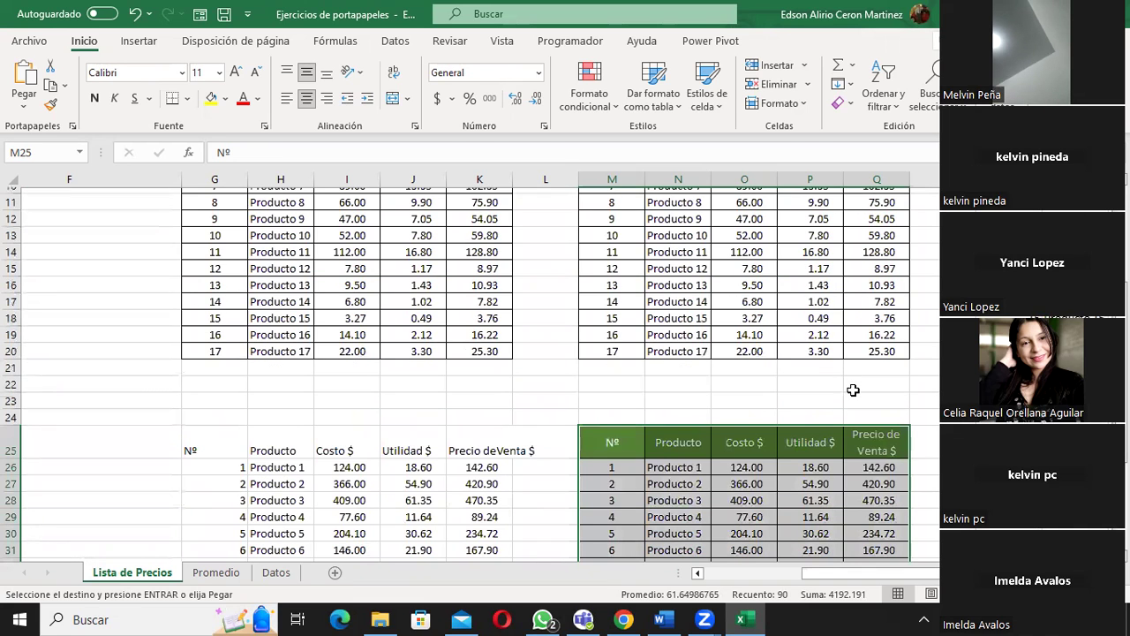
pyautogui.scroll(-1, 854, 390)
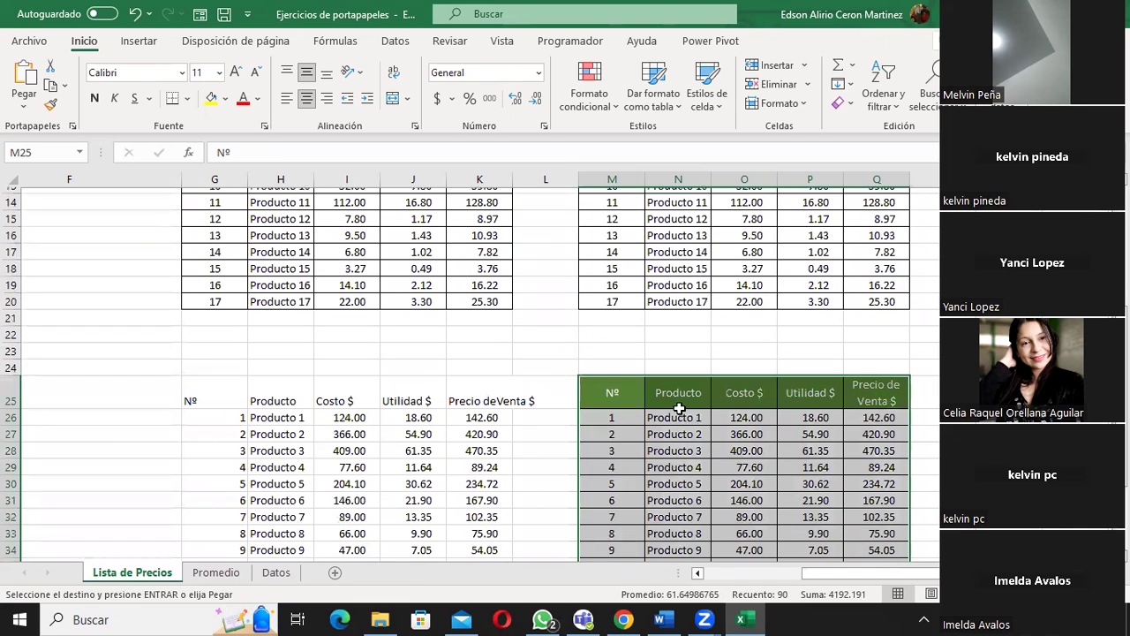
# Step: Select S25 as the next paste destination
pyautogui.click(1008, 392)
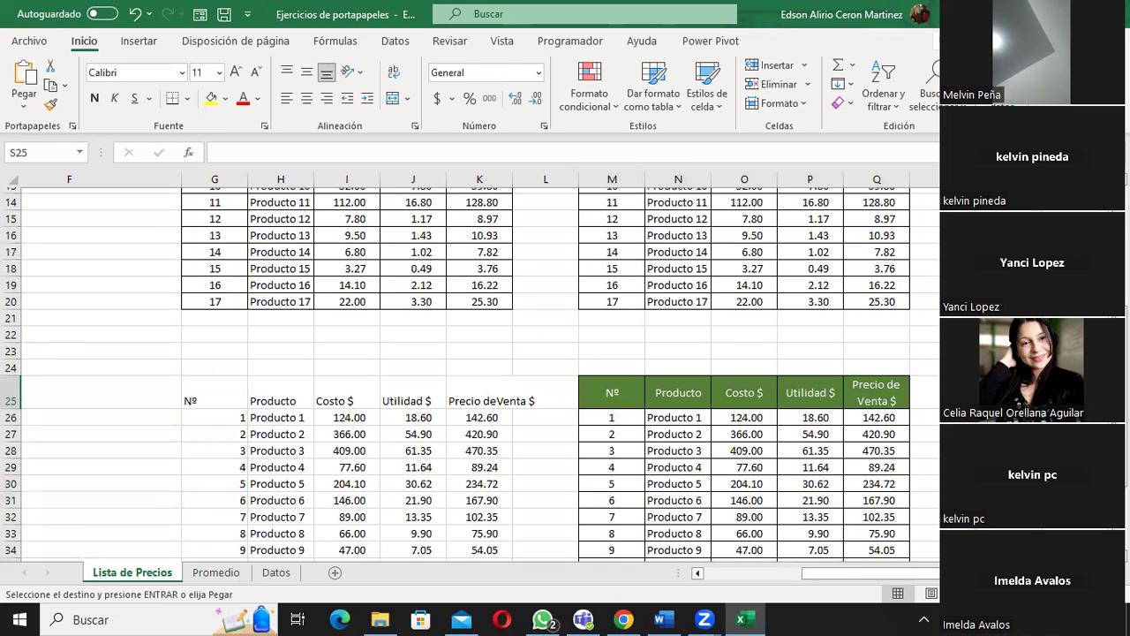
pyautogui.moveTo(879, 573); pyautogui.dragTo(693, 571)
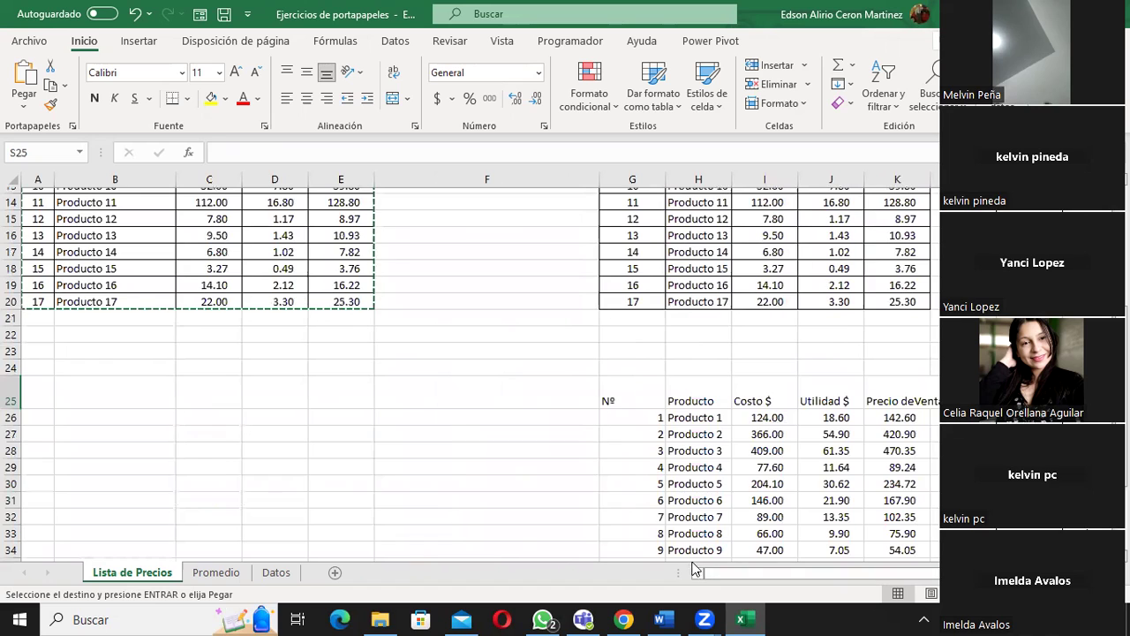
pyautogui.scroll(3, 479, 504)
pyautogui.scroll(1, 479, 504)
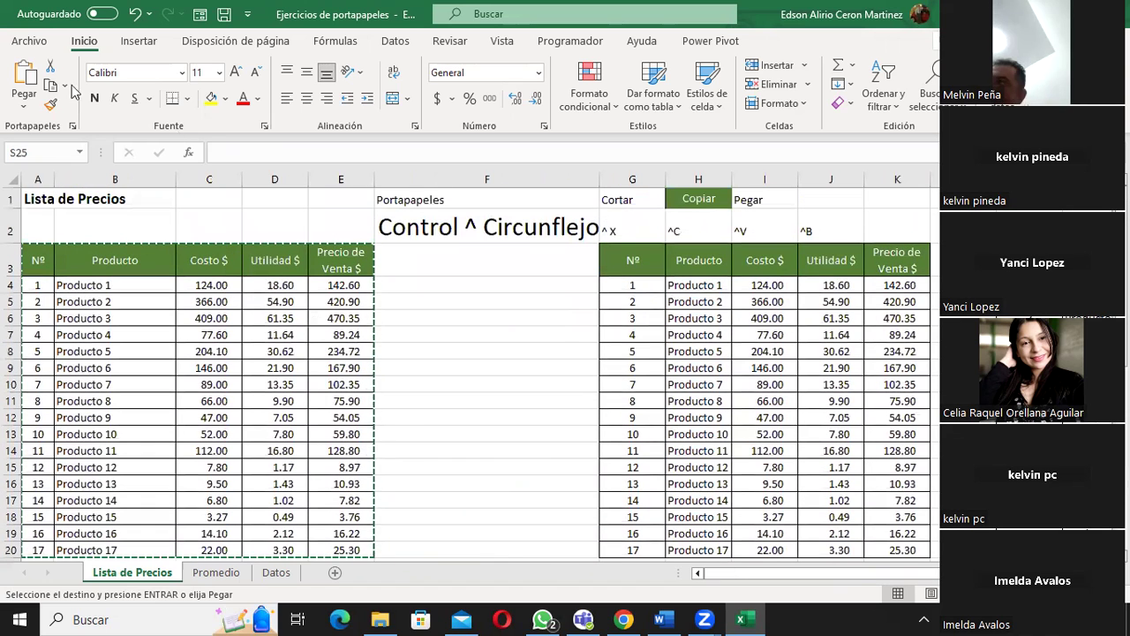
# Step: Paste the price list at S25 with the Sin bordes option and scroll to review it
pyautogui.click(24, 104)
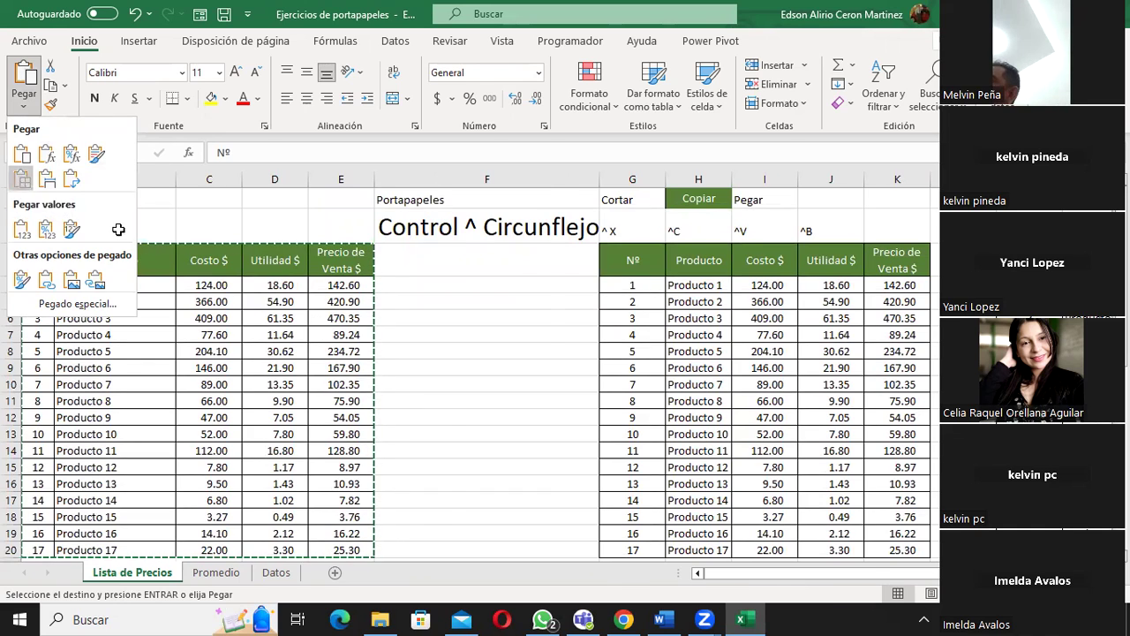
pyautogui.click(71, 230)
pyautogui.click(671, 444)
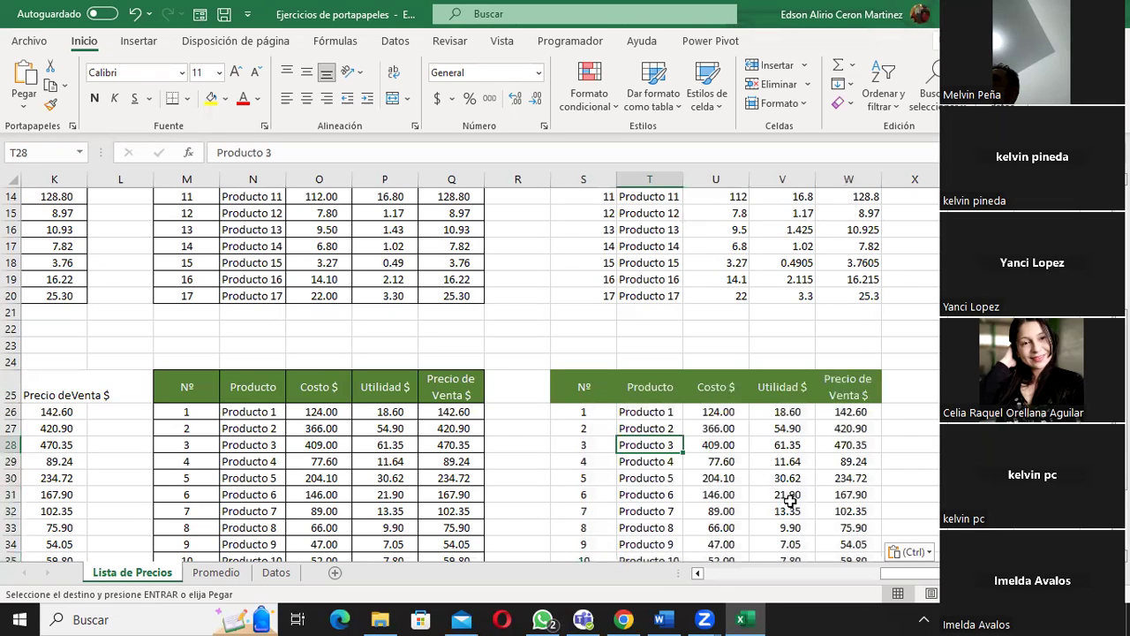
pyautogui.scroll(-4, 790, 494)
pyautogui.scroll(-1, 794, 482)
pyautogui.scroll(1, 802, 466)
pyautogui.scroll(1, 802, 466)
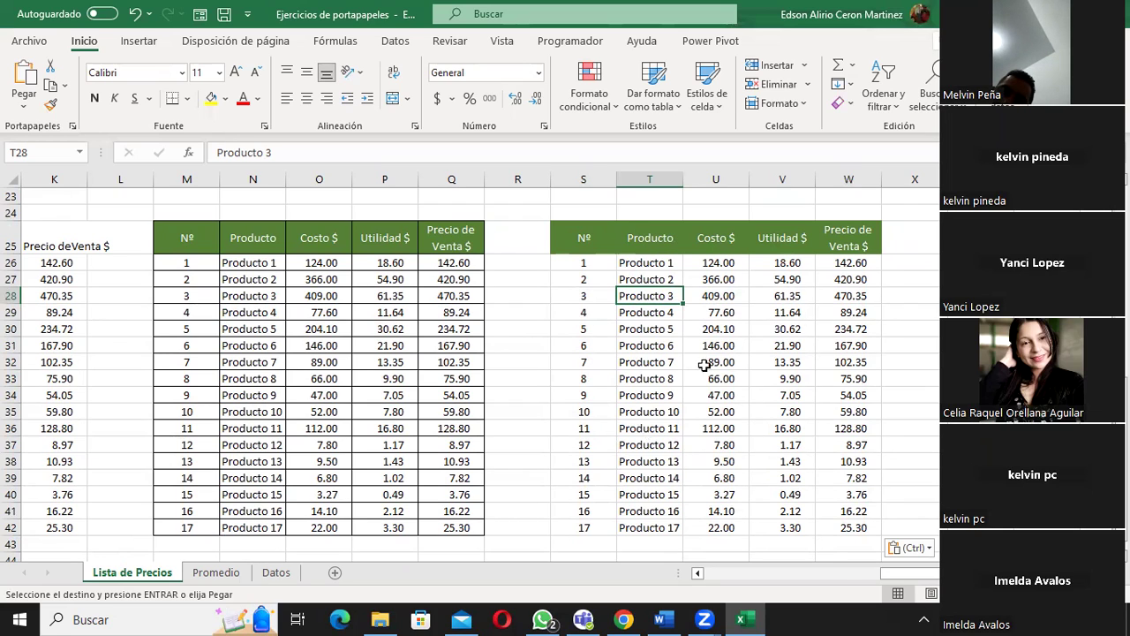
pyautogui.moveTo(883, 574); pyautogui.dragTo(700, 579)
pyautogui.scroll(-2, 698, 572)
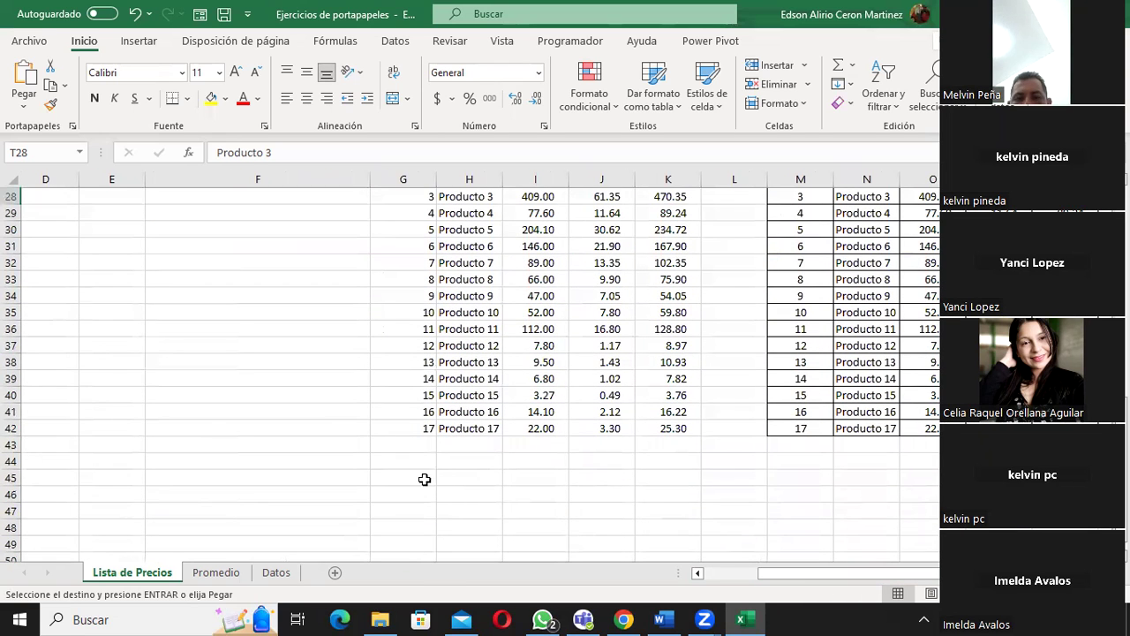
# Step: Paste the price list at G45, keeping the source column widths
pyautogui.click(420, 475)
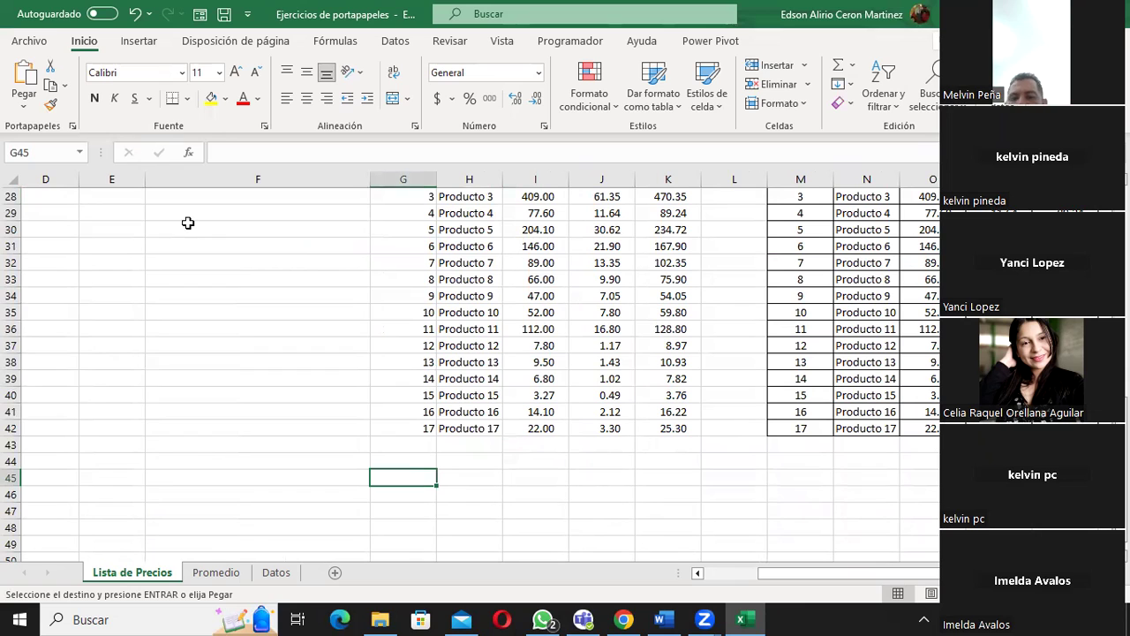
pyautogui.click(24, 106)
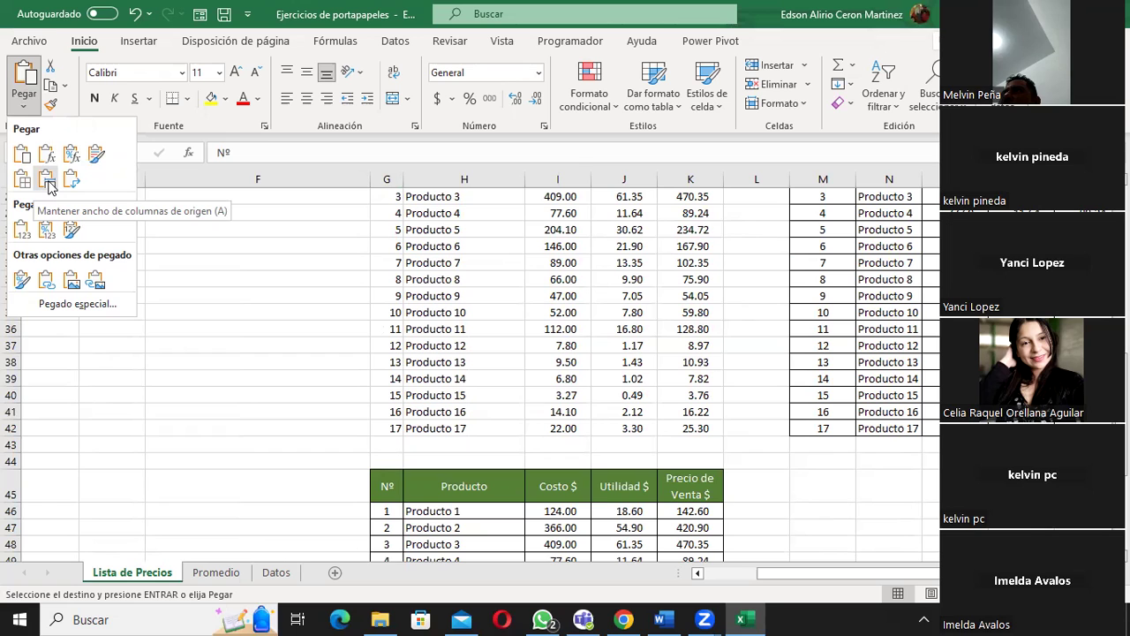
pyautogui.click(48, 182)
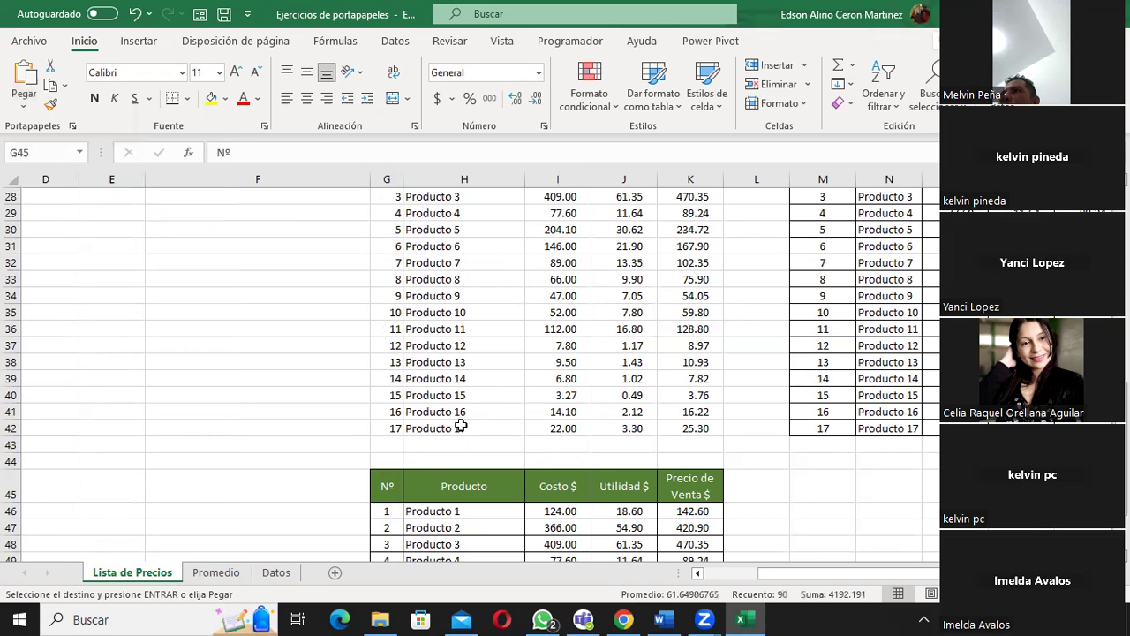
pyautogui.scroll(-3, 477, 422)
pyautogui.scroll(-1, 468, 420)
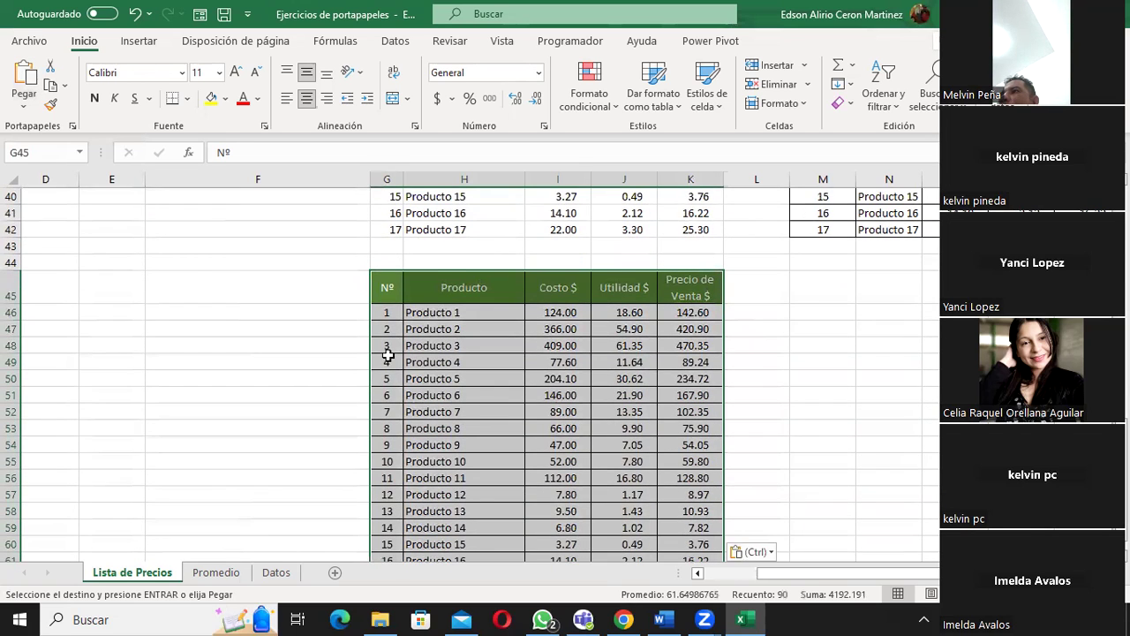
pyautogui.scroll(-2, 386, 354)
pyautogui.scroll(-1, 386, 354)
pyautogui.scroll(4, 386, 354)
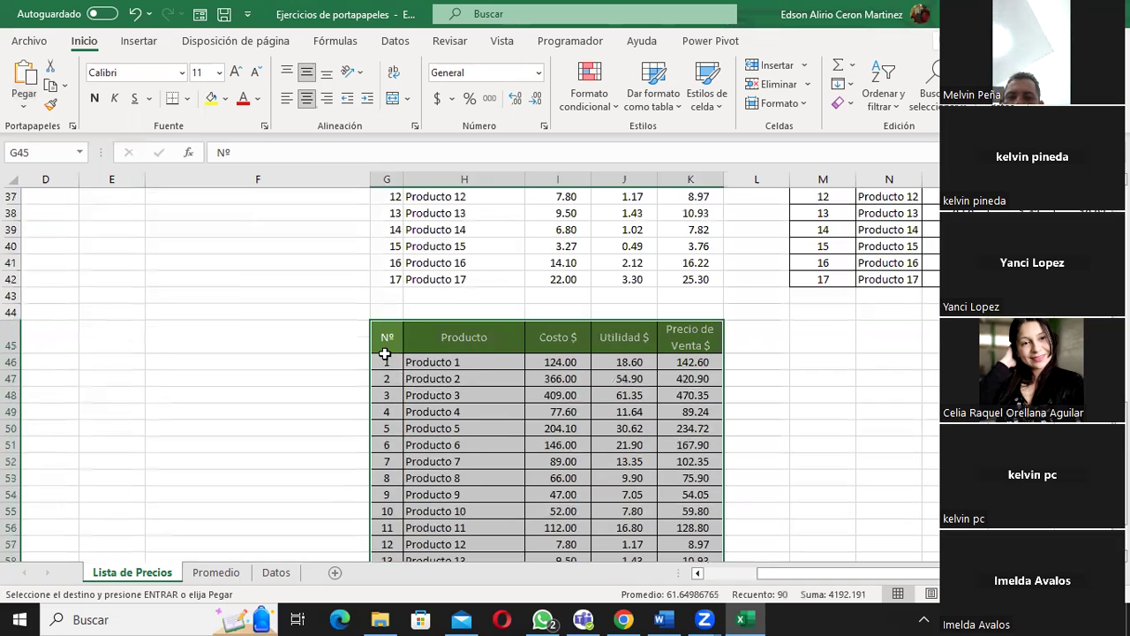
pyautogui.scroll(2, 385, 354)
pyautogui.scroll(1, 385, 355)
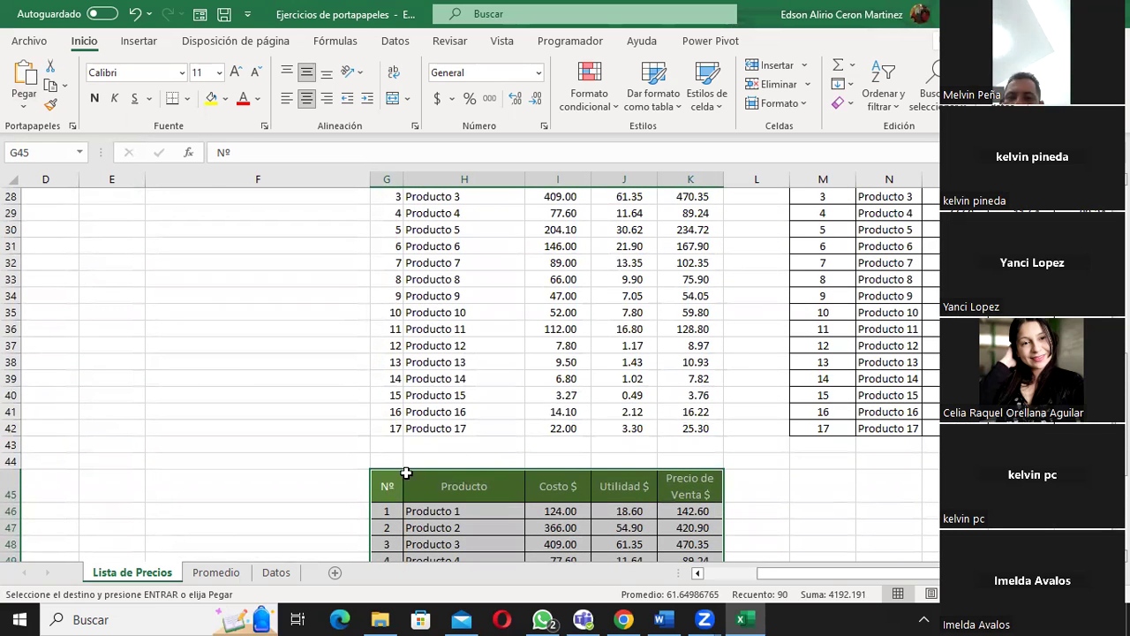
pyautogui.scroll(5, 415, 455)
pyautogui.scroll(1, 433, 397)
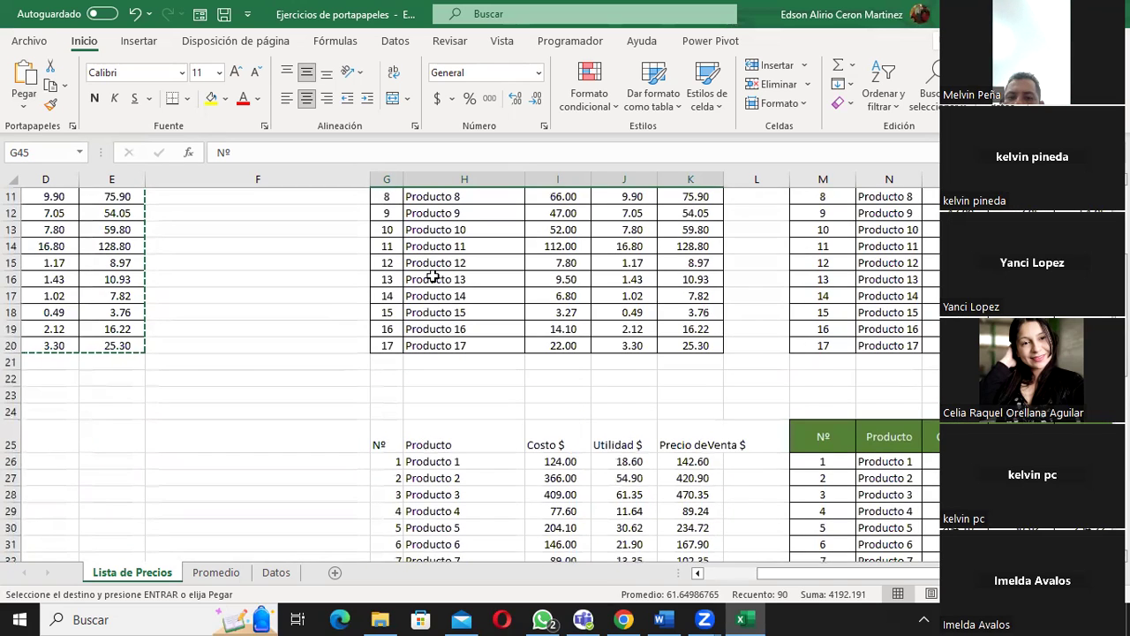
pyautogui.scroll(3, 433, 277)
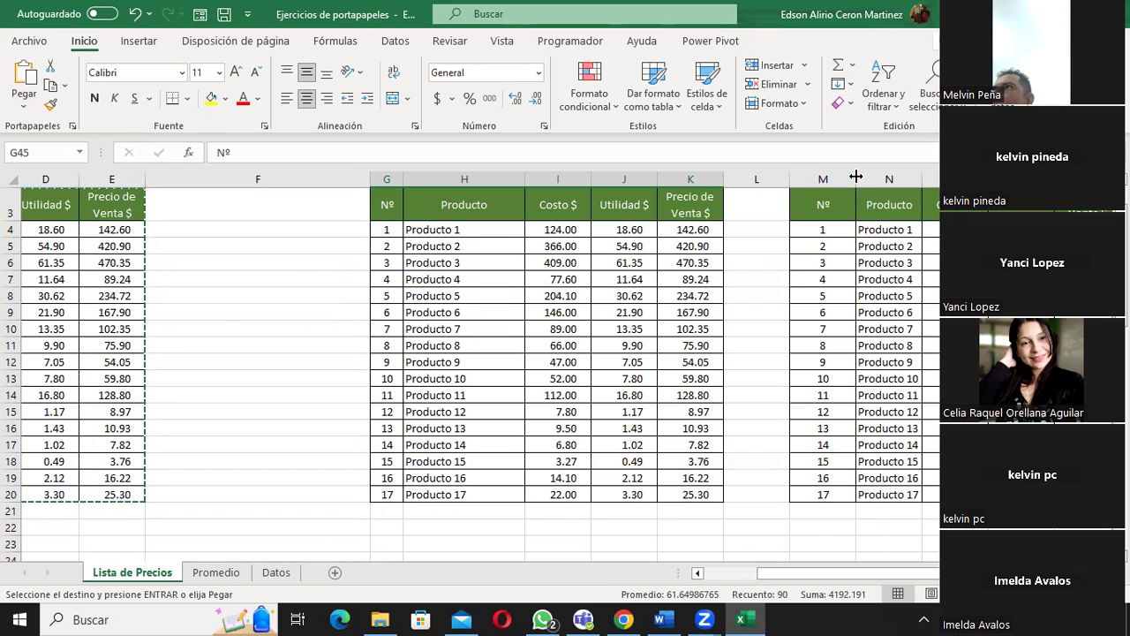
# Step: Review the new G45 copy and select a cell in column M beside it
pyautogui.scroll(-5, 576, 419)
pyautogui.scroll(-3, 573, 416)
pyautogui.scroll(-3, 573, 424)
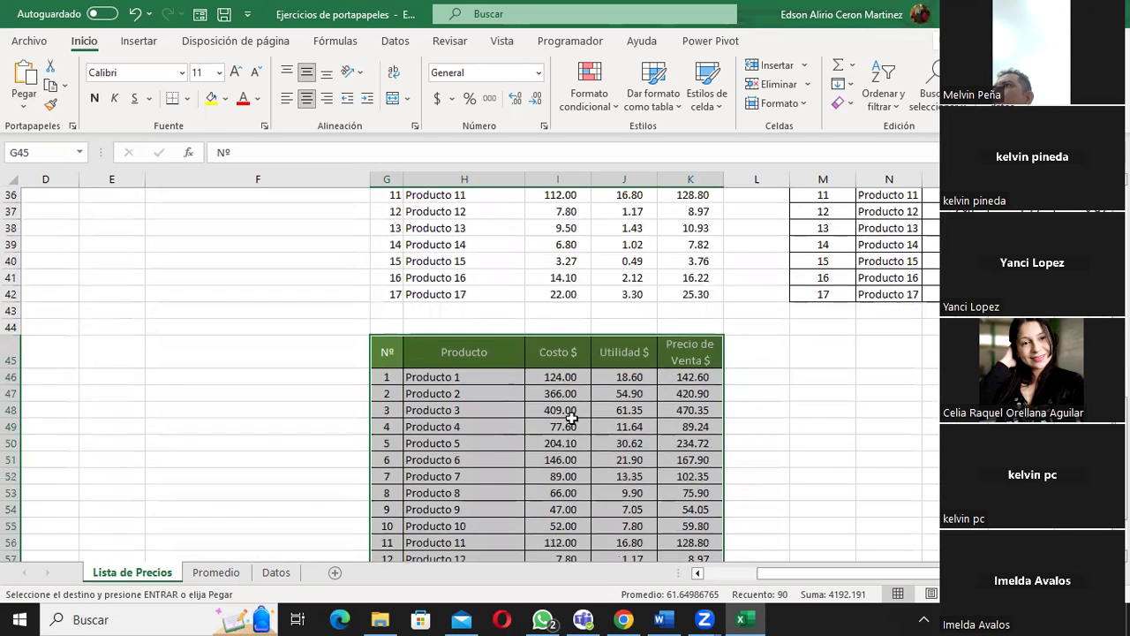
pyautogui.scroll(-1, 462, 431)
pyautogui.scroll(-2, 472, 472)
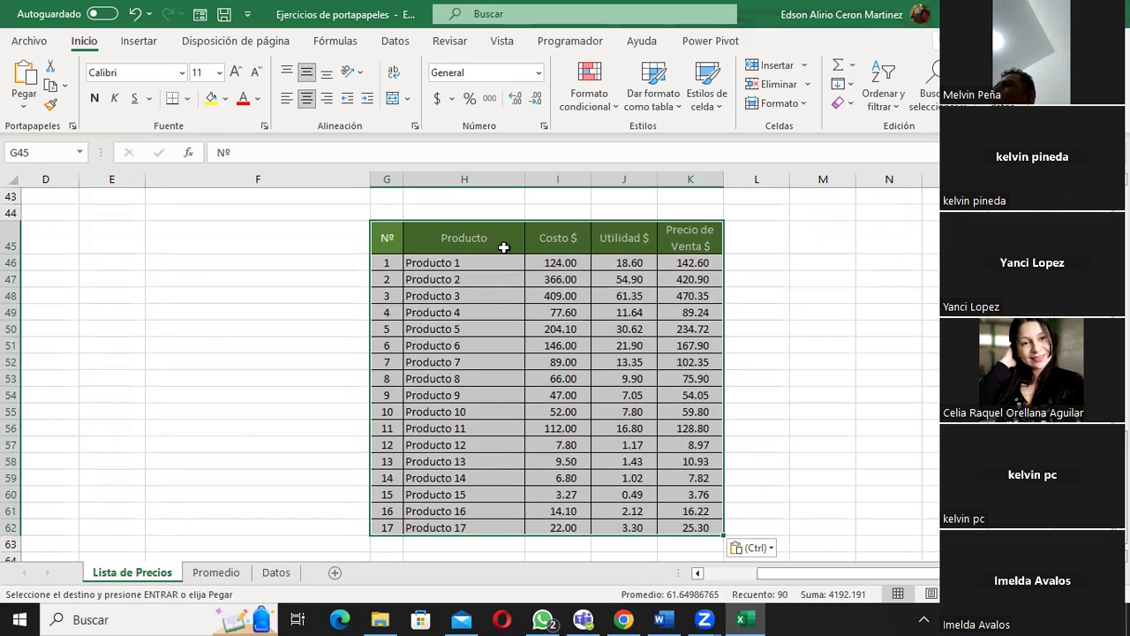
pyautogui.scroll(2, 924, 251)
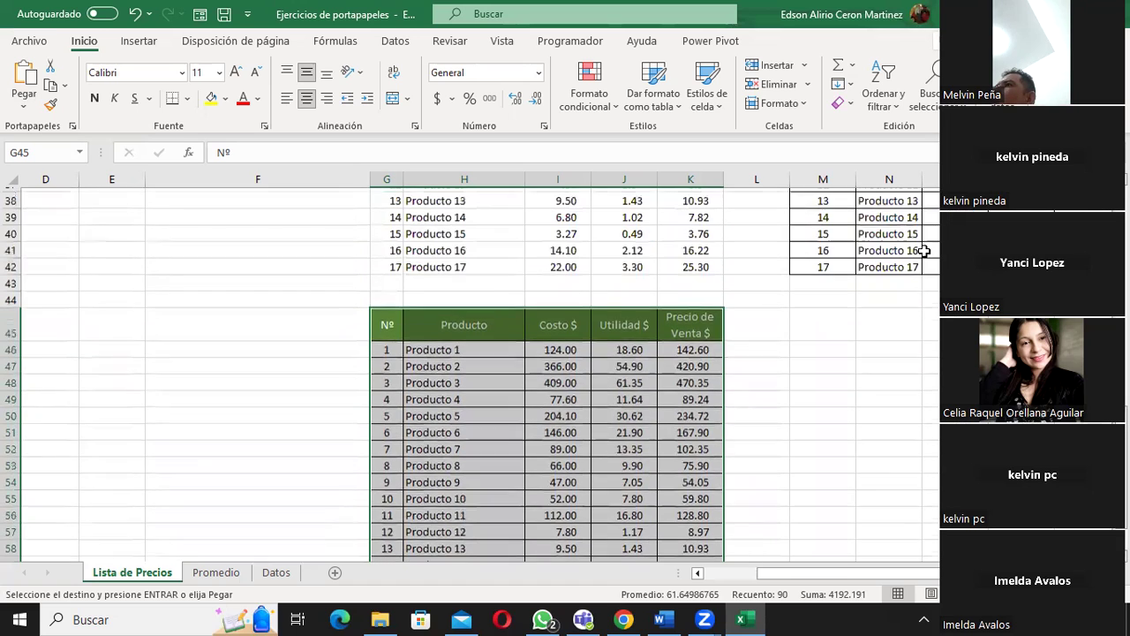
pyautogui.scroll(1, 924, 251)
pyautogui.click(817, 336)
pyautogui.scroll(-1, 749, 340)
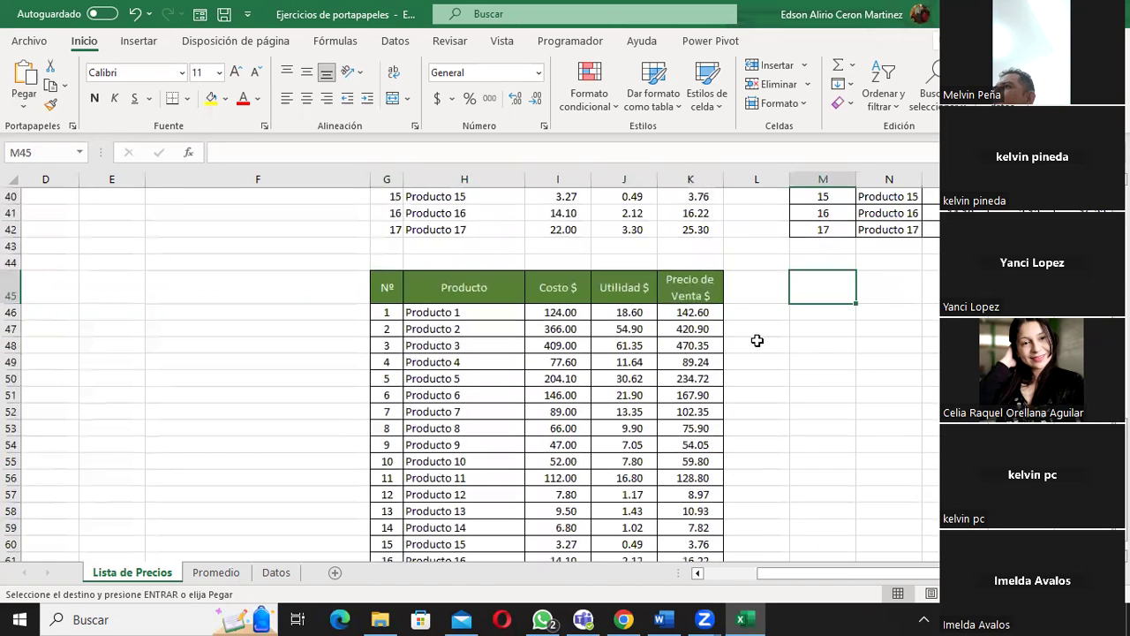
# Step: Paste the price list transposed at M47, with products running across the columns
pyautogui.click(819, 328)
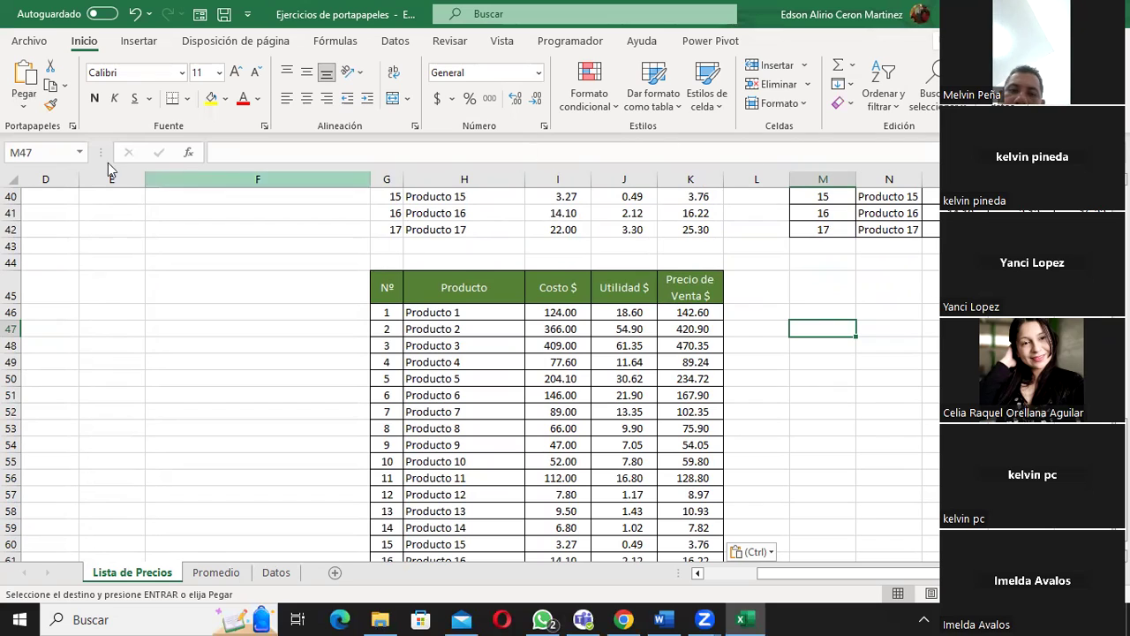
pyautogui.click(24, 110)
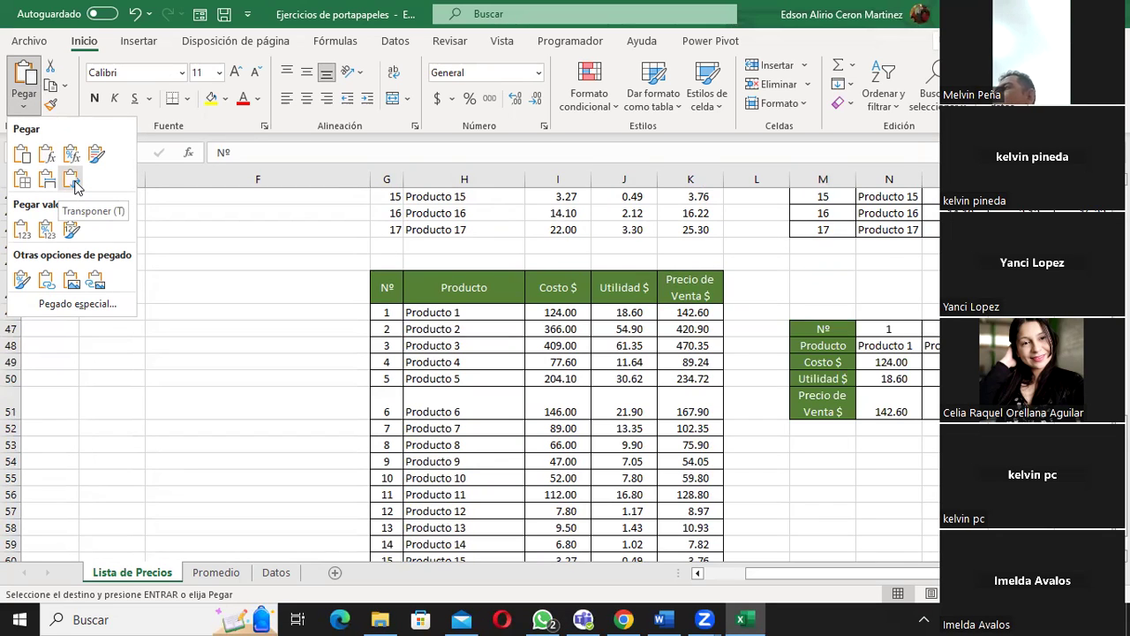
pyautogui.click(74, 186)
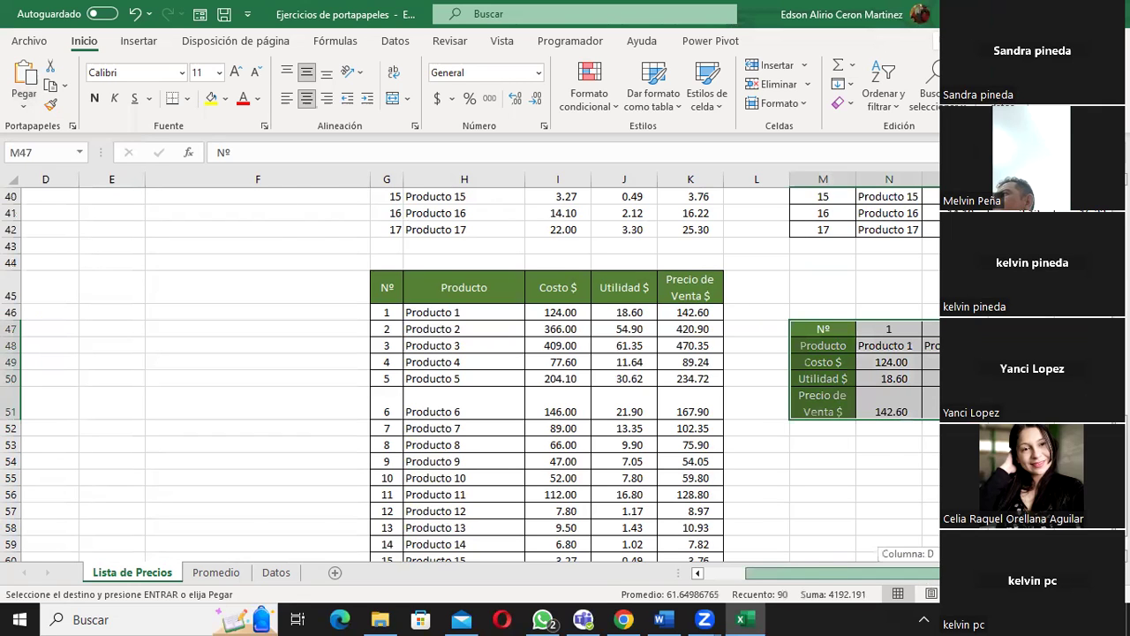
pyautogui.moveTo(921, 579); pyautogui.dragTo(1020, 579)
pyautogui.hscroll(3, 477, 371)
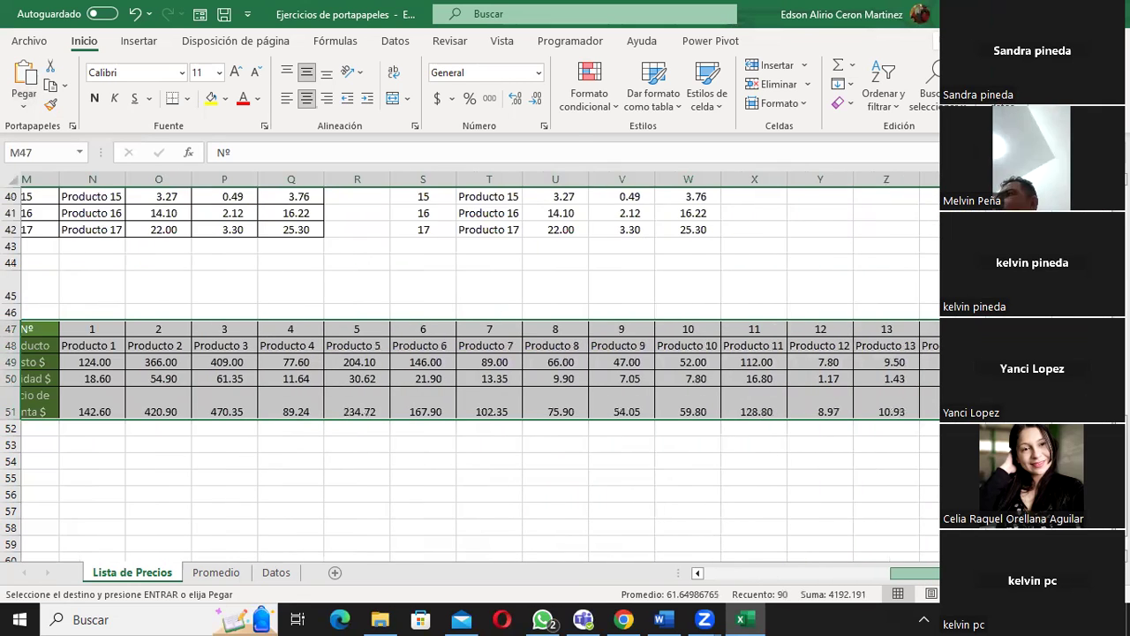
pyautogui.hscroll(2, 477, 371)
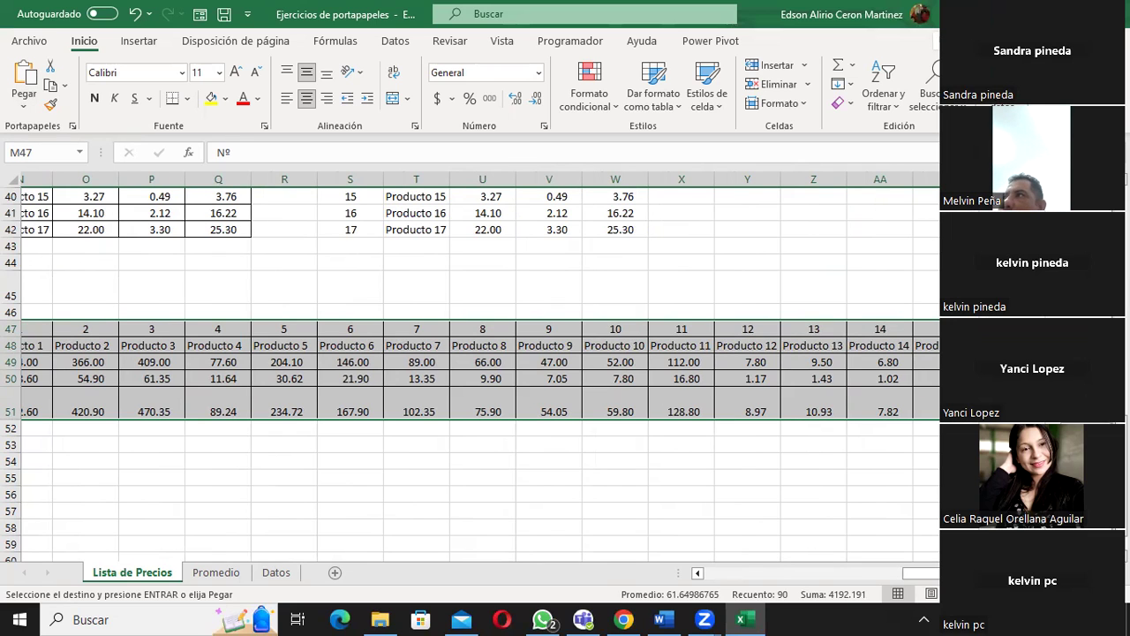
pyautogui.moveTo(918, 574); pyautogui.dragTo(819, 582)
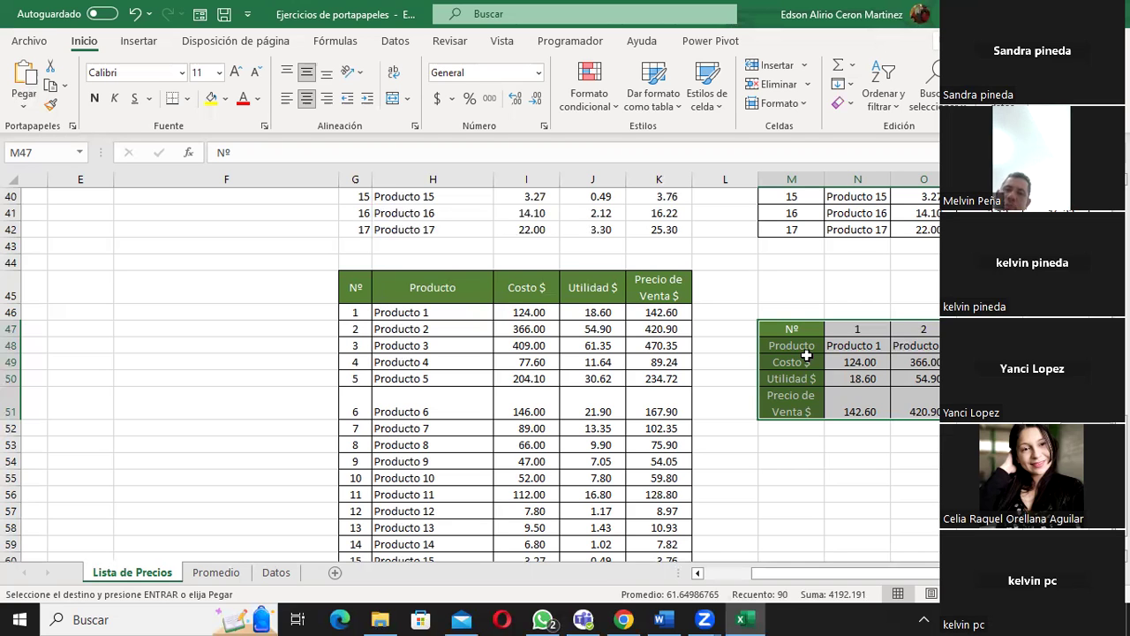
pyautogui.scroll(1, 806, 355)
pyautogui.scroll(3, 807, 355)
pyautogui.scroll(4, 806, 355)
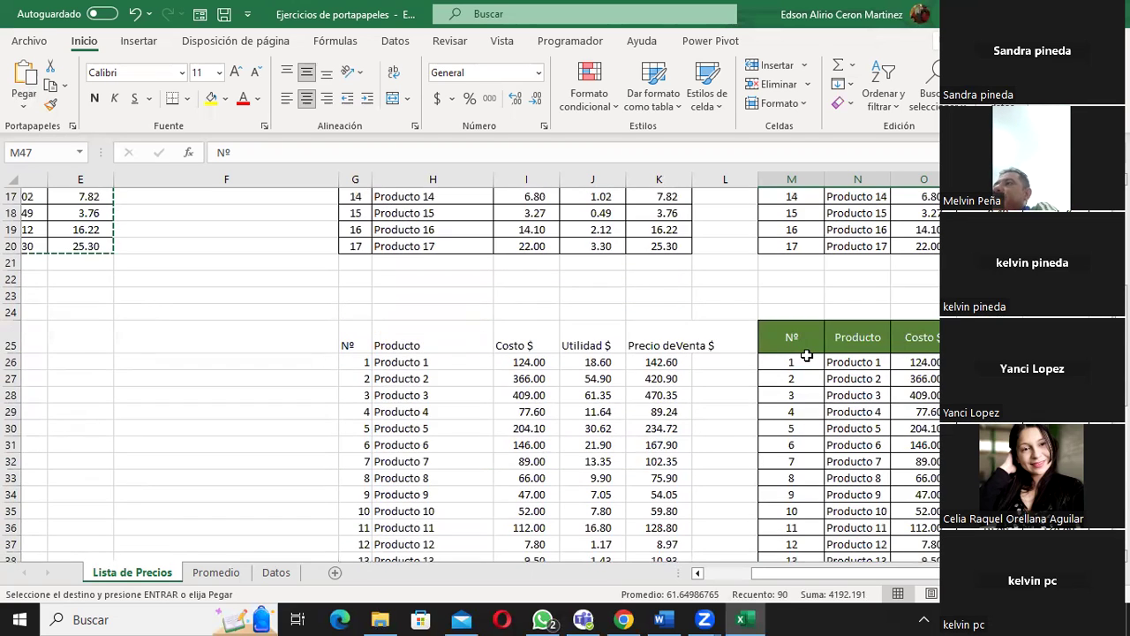
pyautogui.scroll(3, 806, 355)
pyautogui.scroll(3, 806, 355)
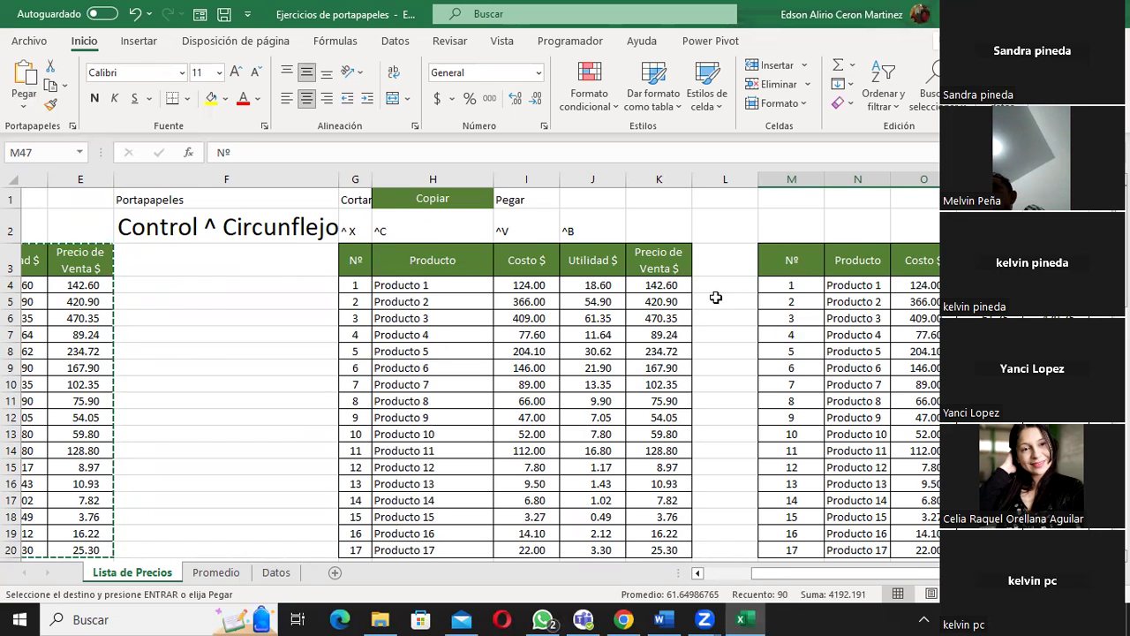
pyautogui.scroll(-1, 778, 296)
pyautogui.scroll(-3, 870, 397)
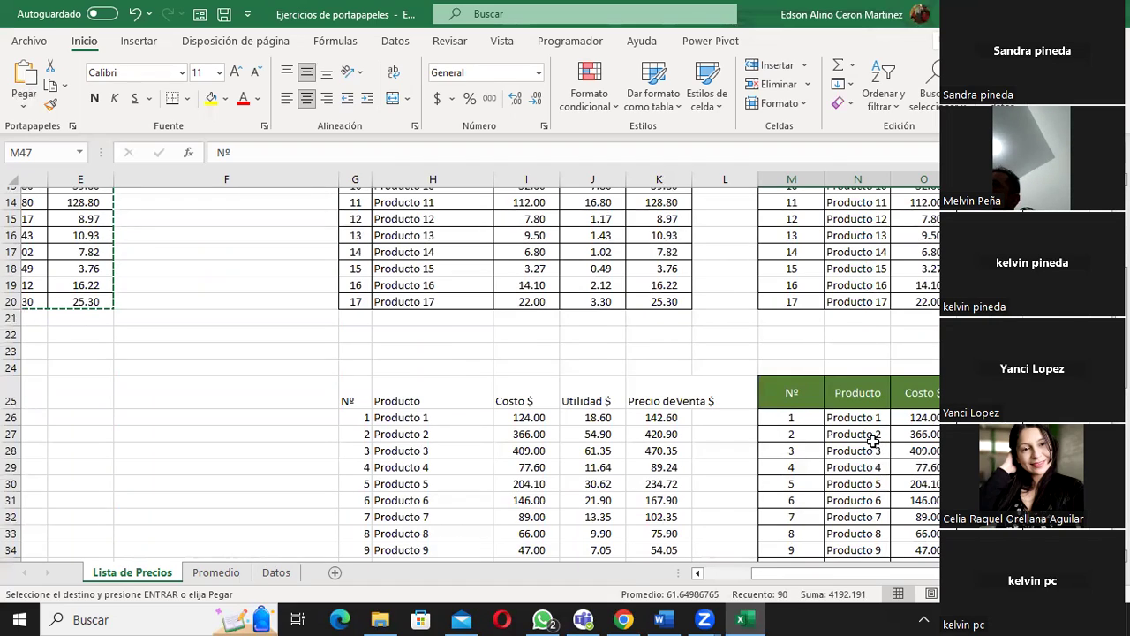
pyautogui.scroll(3, 872, 441)
pyautogui.scroll(1, 872, 439)
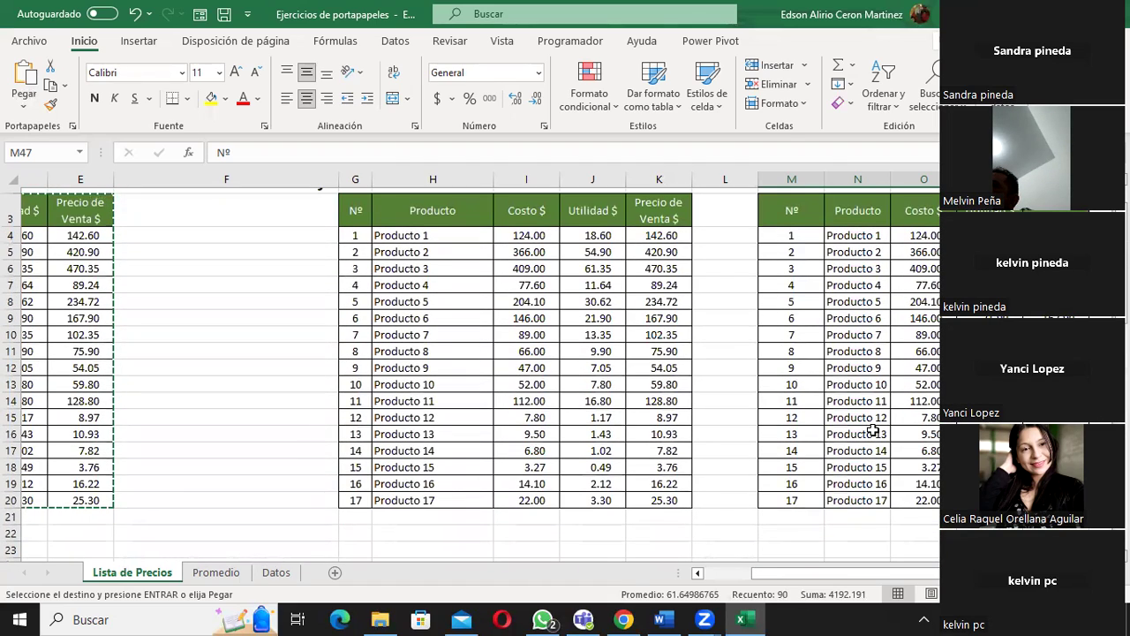
pyautogui.scroll(-1, 872, 432)
pyautogui.scroll(-3, 839, 424)
pyautogui.scroll(-1, 803, 421)
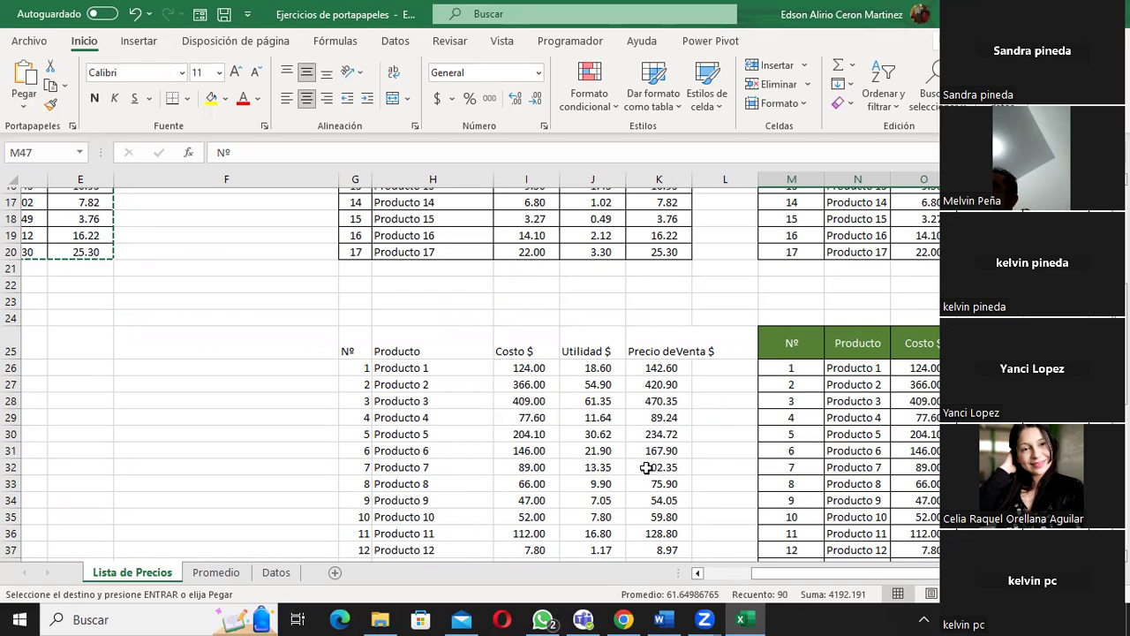
pyautogui.scroll(-5, 646, 468)
pyautogui.scroll(-2, 650, 461)
pyautogui.scroll(-1, 649, 461)
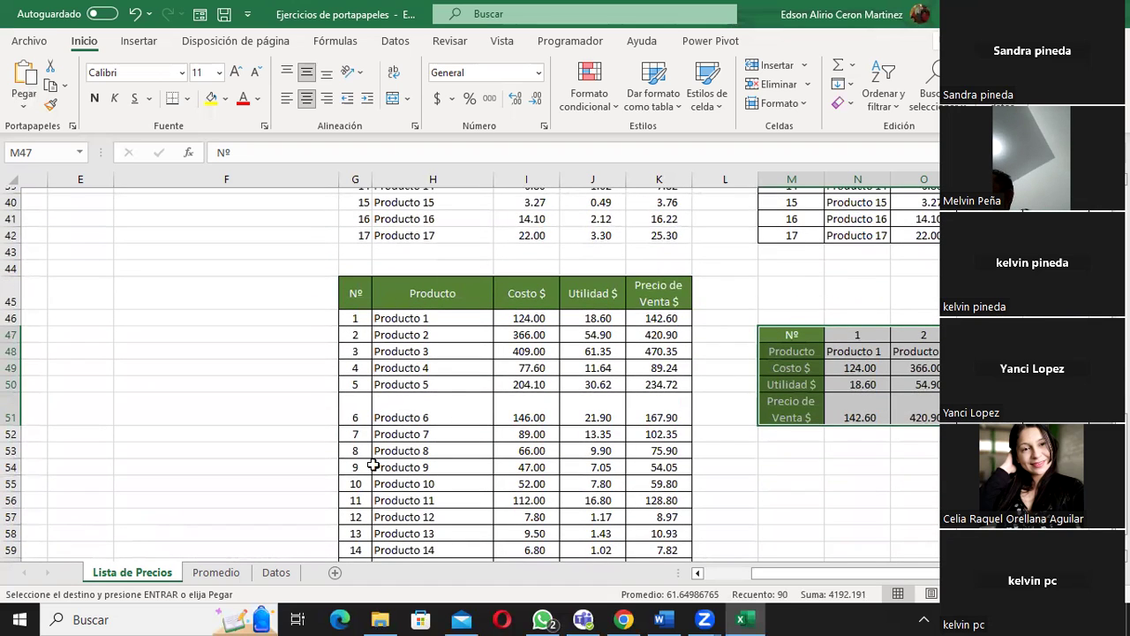
pyautogui.scroll(-1, 504, 385)
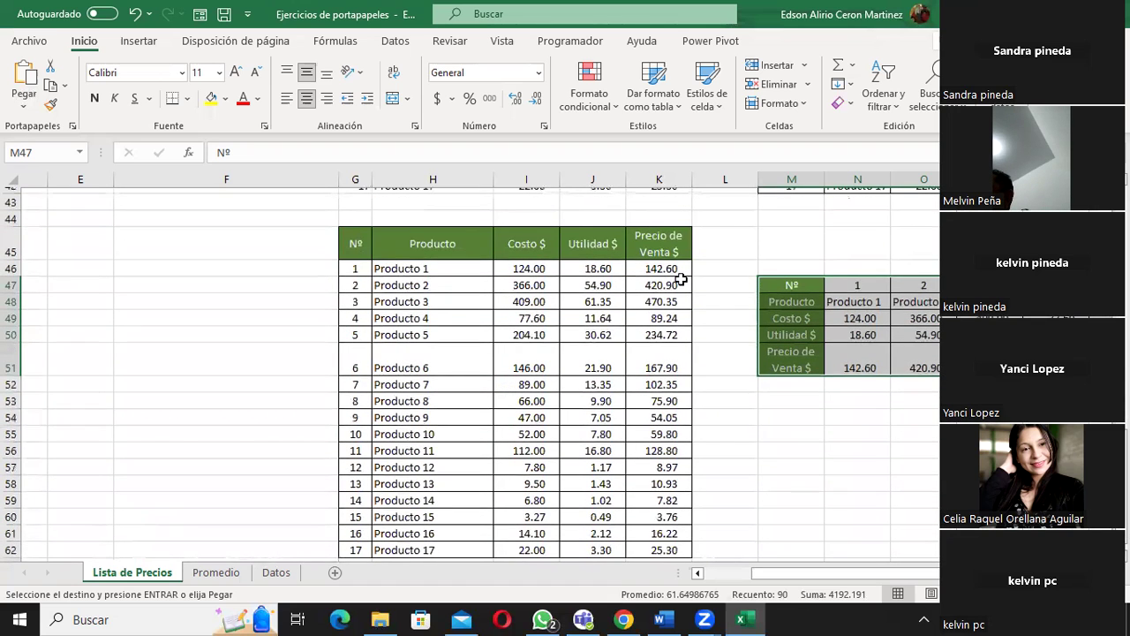
pyautogui.scroll(-3, 493, 484)
pyautogui.scroll(2, 693, 337)
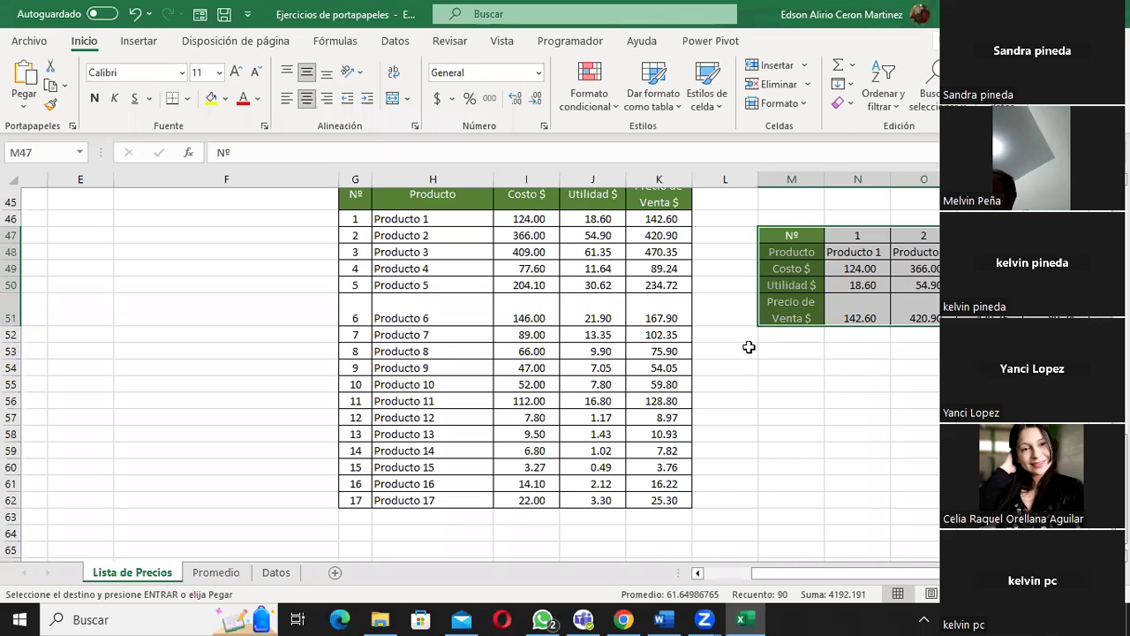
pyautogui.scroll(-2, 536, 448)
# Step: Drop the G66 target and bring up the Pegar options with M59 selected instead
pyautogui.click(356, 470)
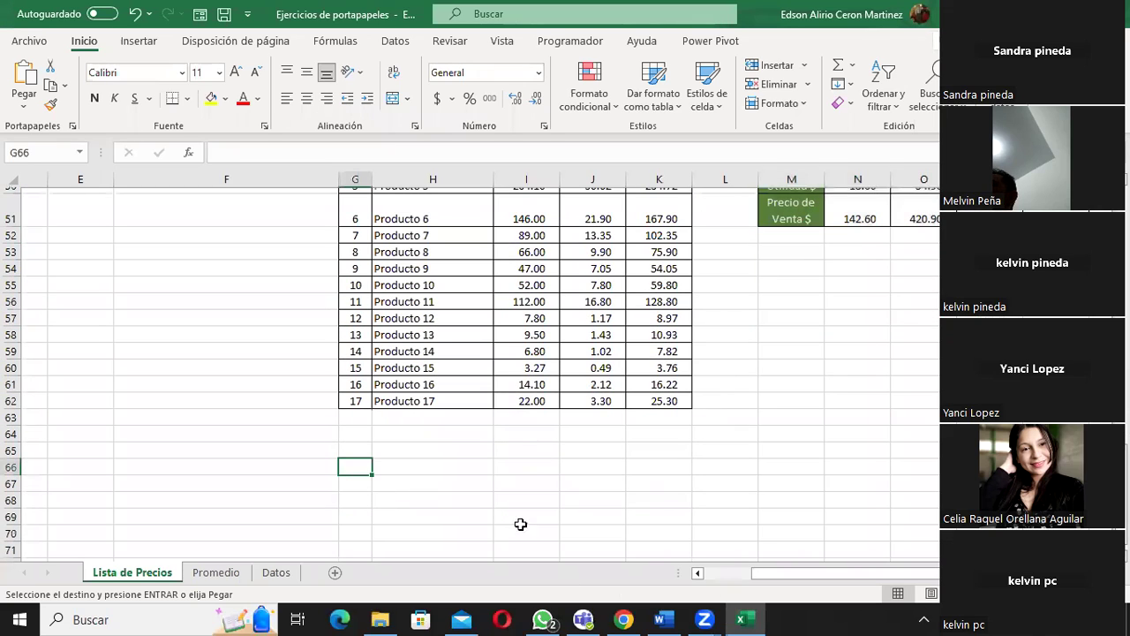
pyautogui.click(25, 105)
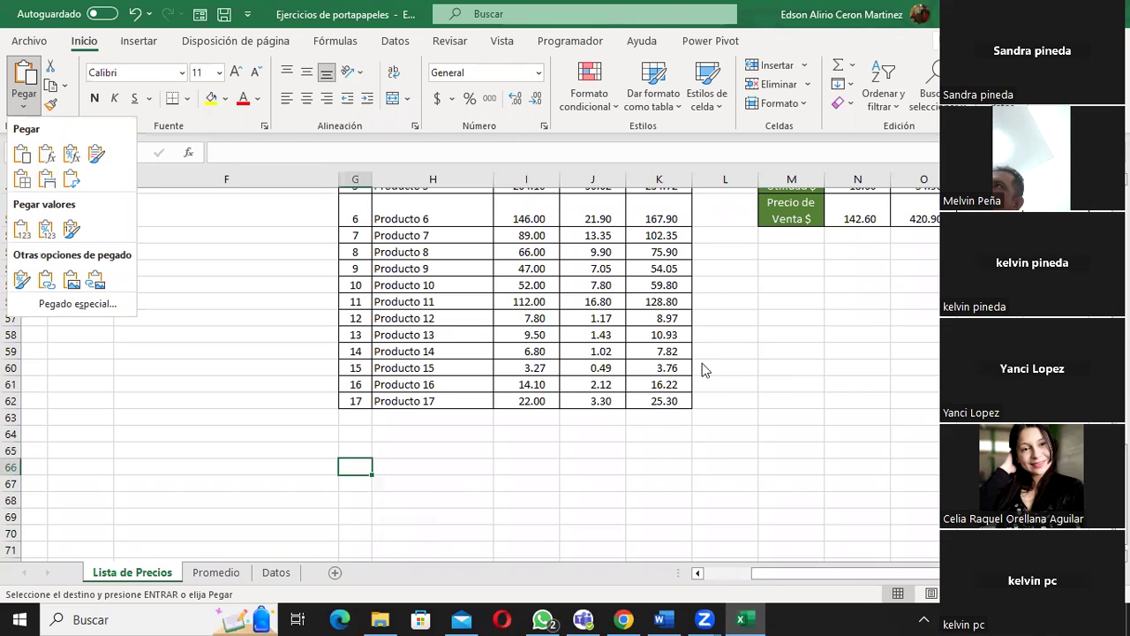
pyautogui.scroll(2, 879, 529)
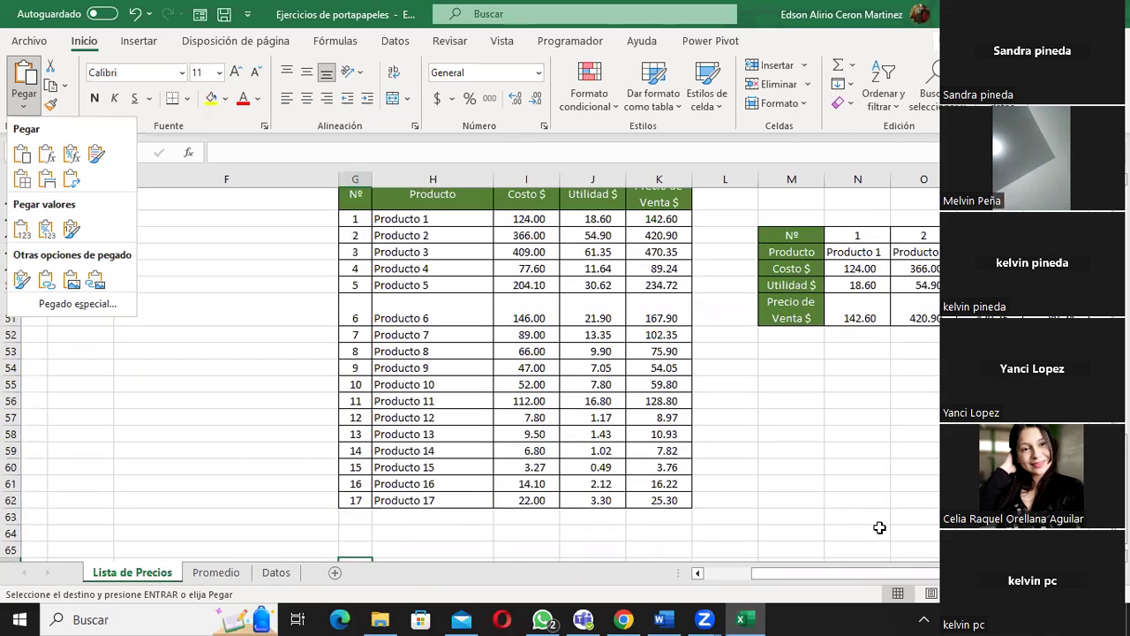
pyautogui.click(880, 508)
pyautogui.click(822, 451)
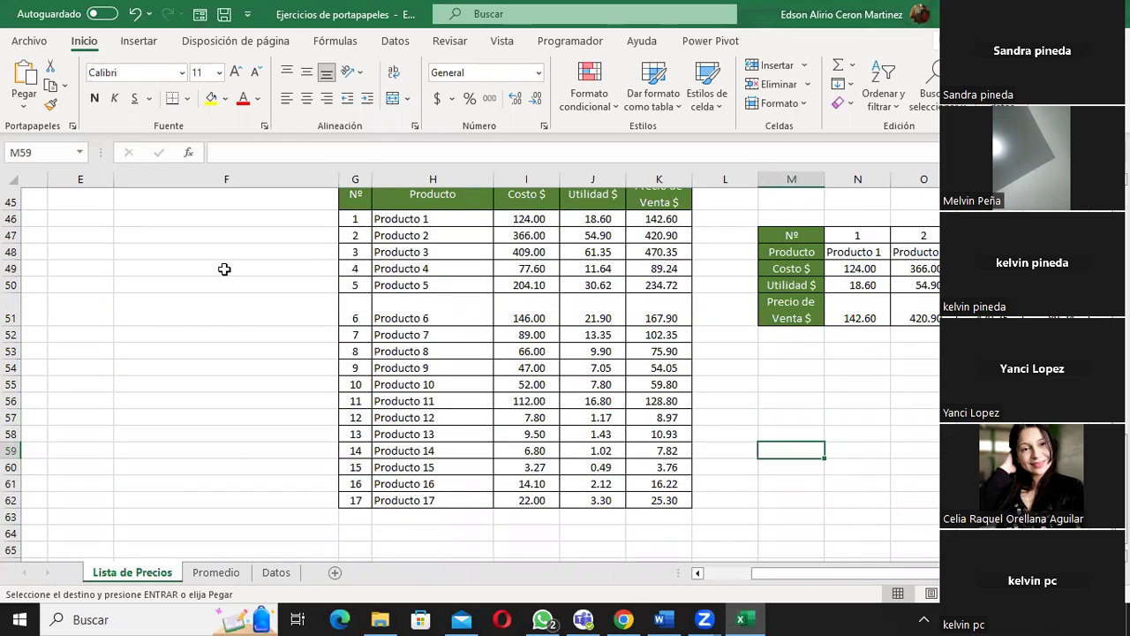
pyautogui.click(18, 104)
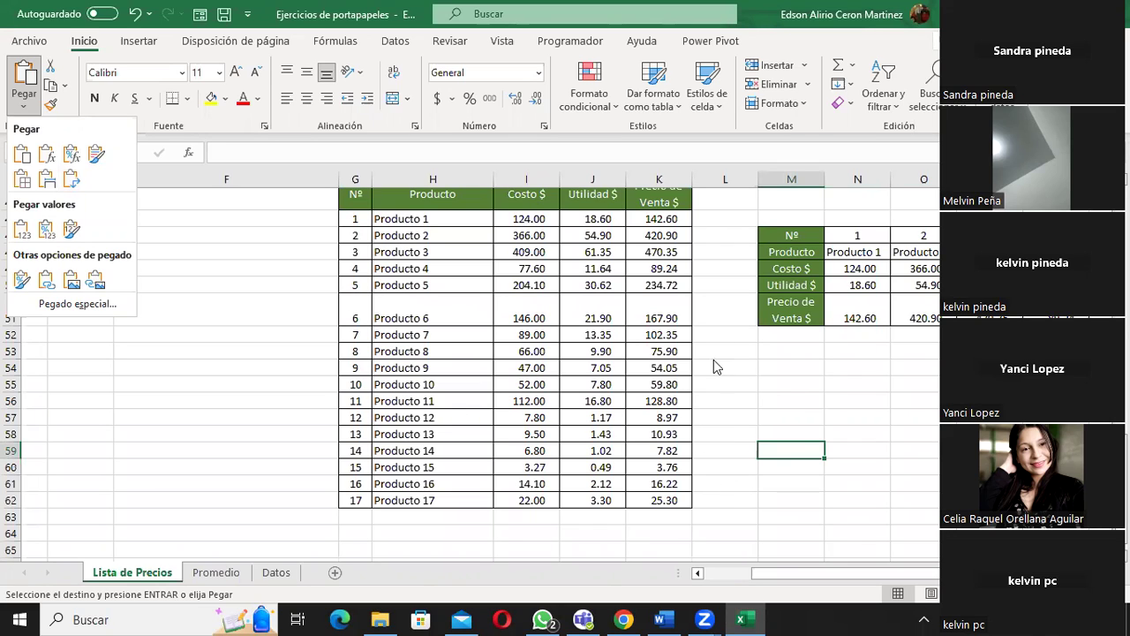
# Step: Paste the price table at G65 as values only, without formatting or formulas
pyautogui.click(362, 543)
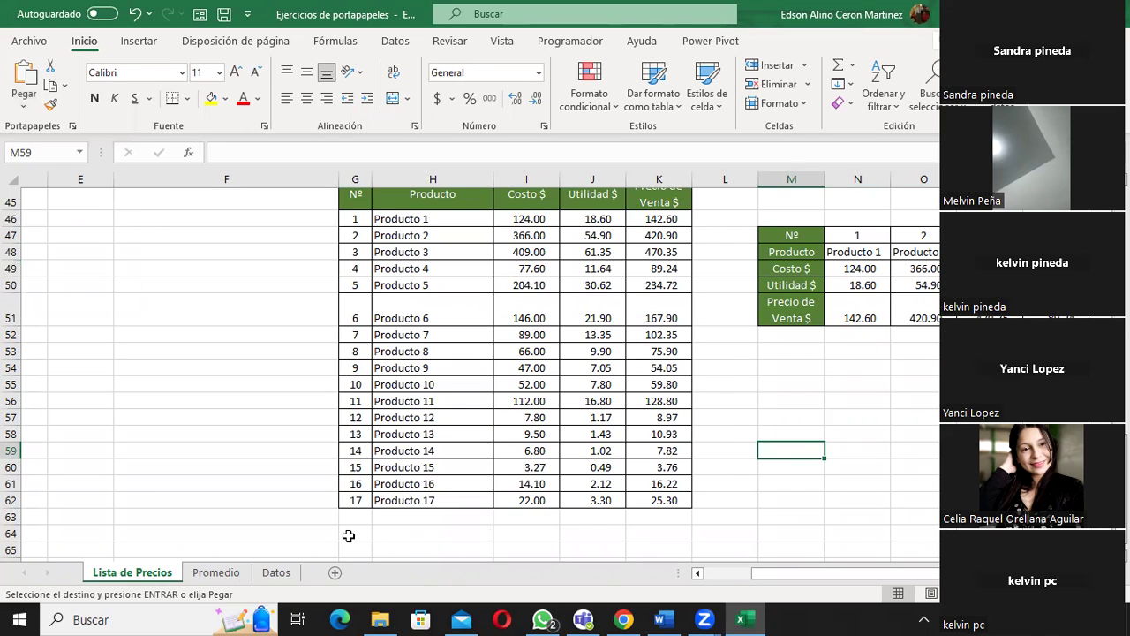
pyautogui.click(353, 535)
pyautogui.scroll(-1, 363, 534)
pyautogui.click(353, 502)
pyautogui.click(26, 107)
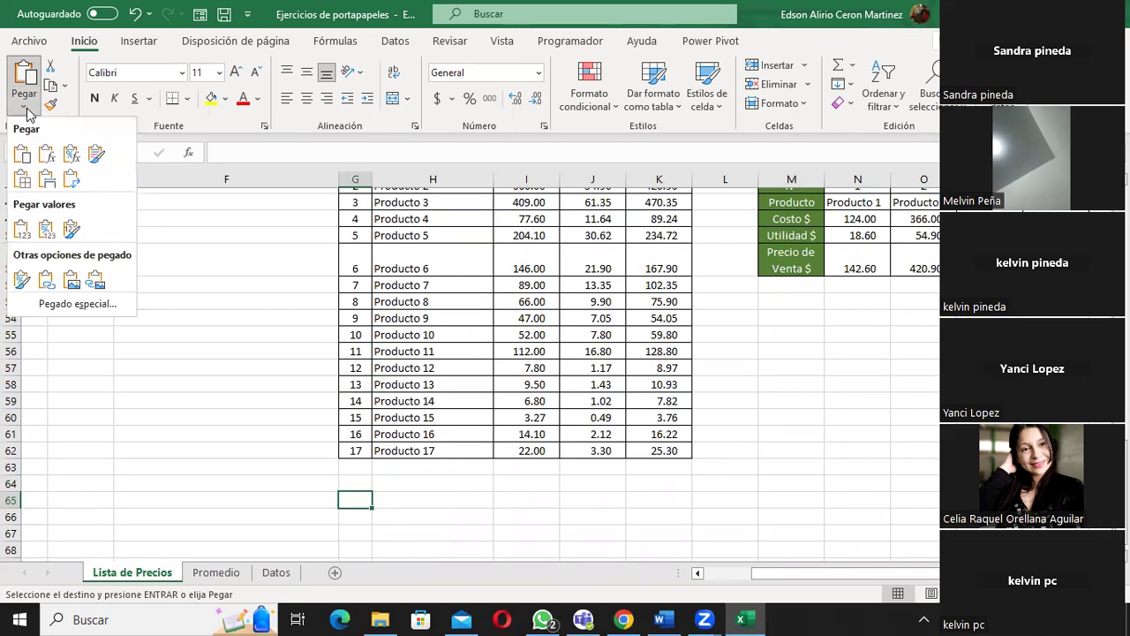
pyautogui.click(22, 230)
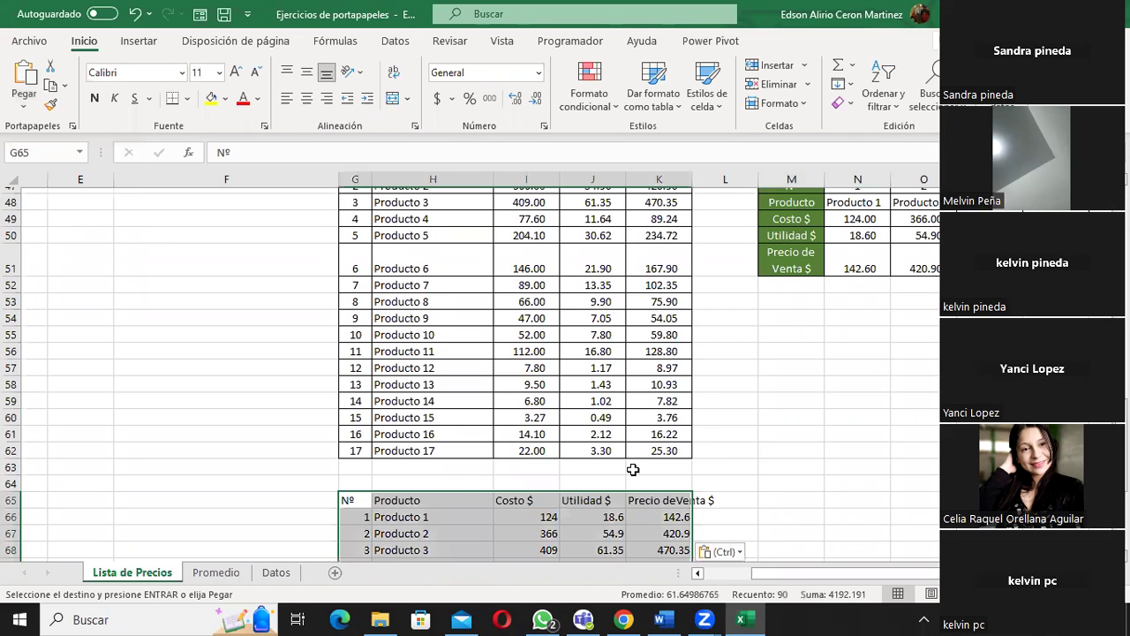
# Step: Check the pasted values in H66:K66 against the original K62 selling-price formula
pyautogui.scroll(-3, 634, 470)
pyautogui.click(442, 368)
pyautogui.click(545, 367)
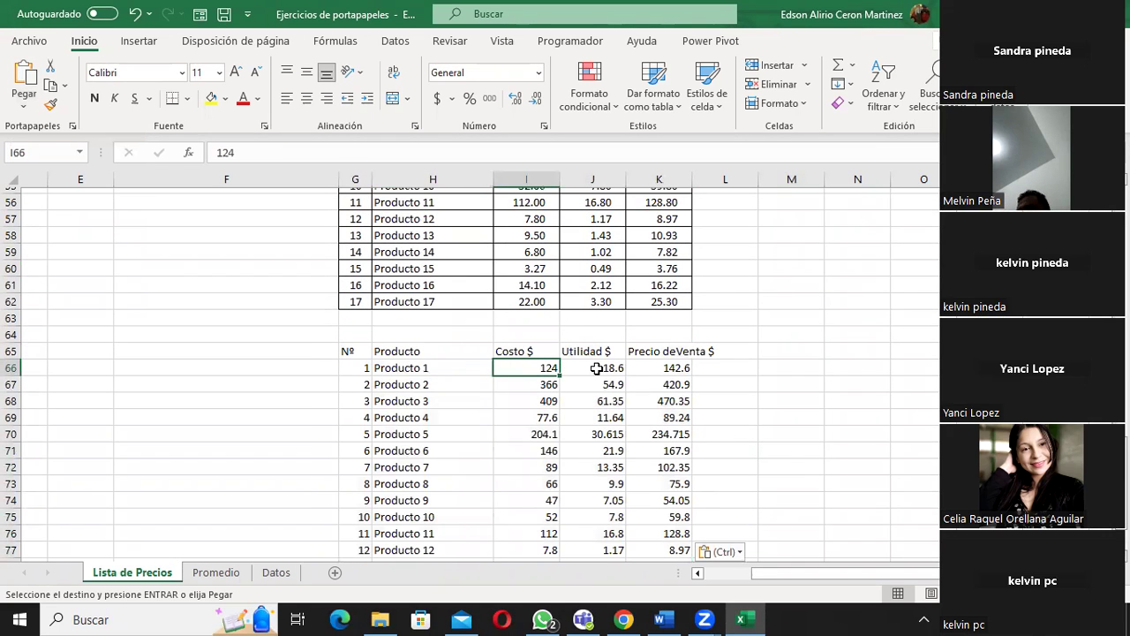
pyautogui.click(597, 368)
pyautogui.moveTo(694, 368); pyautogui.dragTo(667, 370)
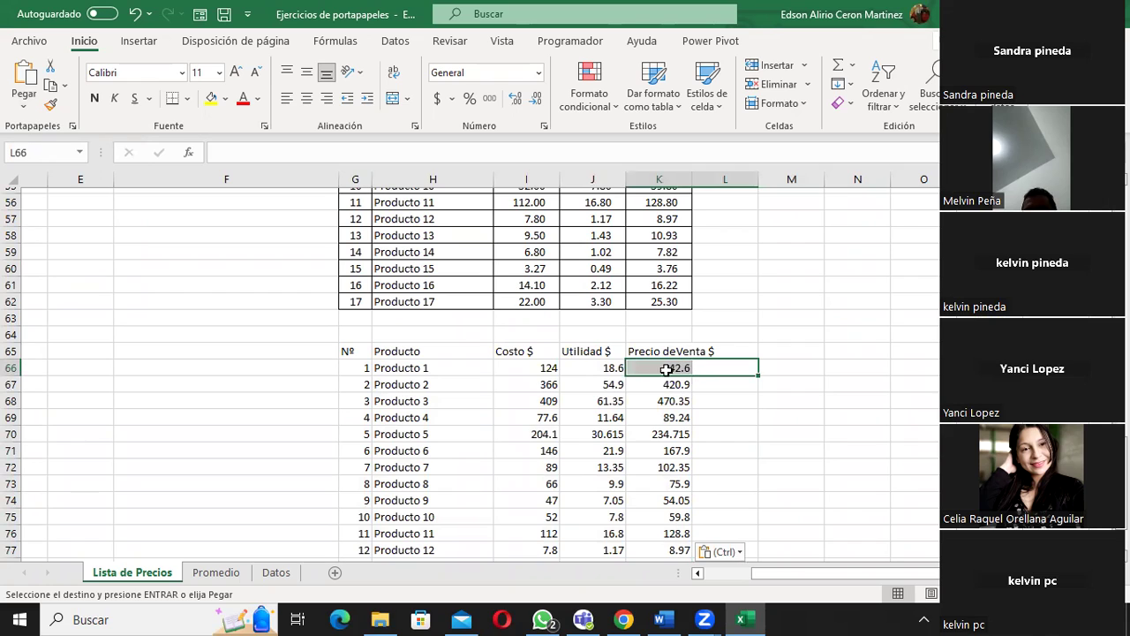
pyautogui.click(666, 401)
pyautogui.click(663, 367)
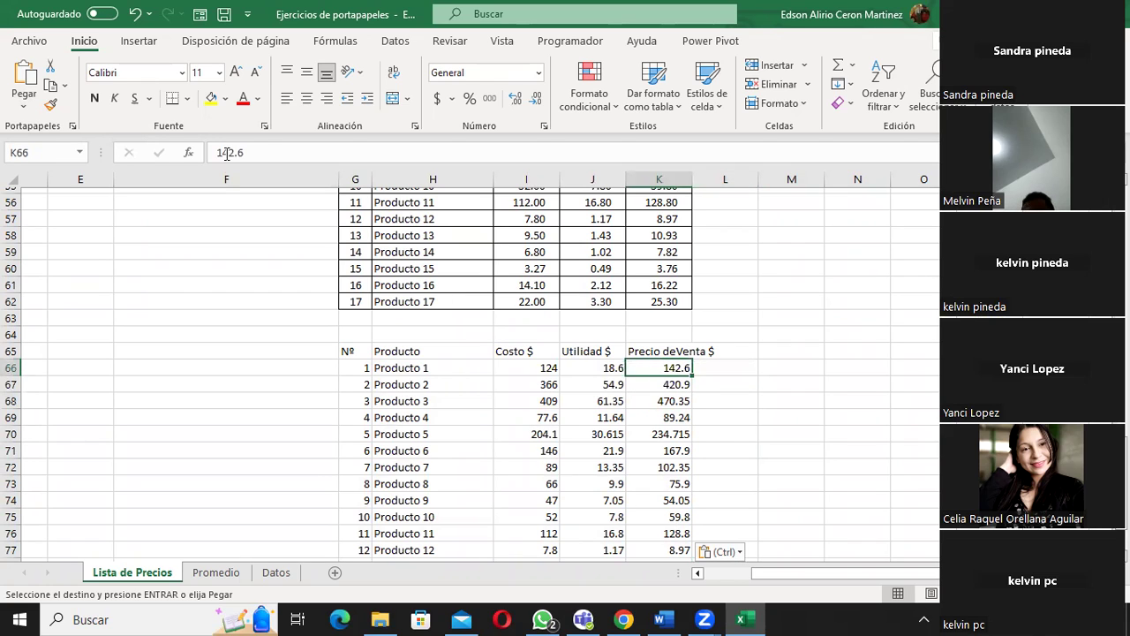
pyautogui.doubleClick(667, 301)
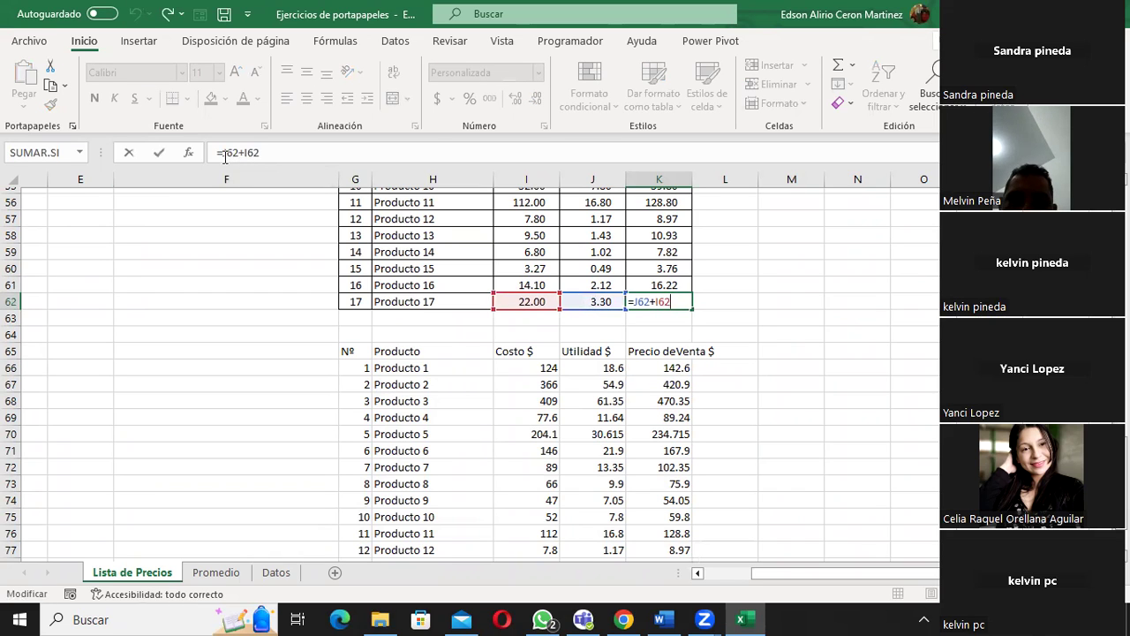
pyautogui.hotkey('ctrl', 'Return')
pyautogui.click(683, 368)
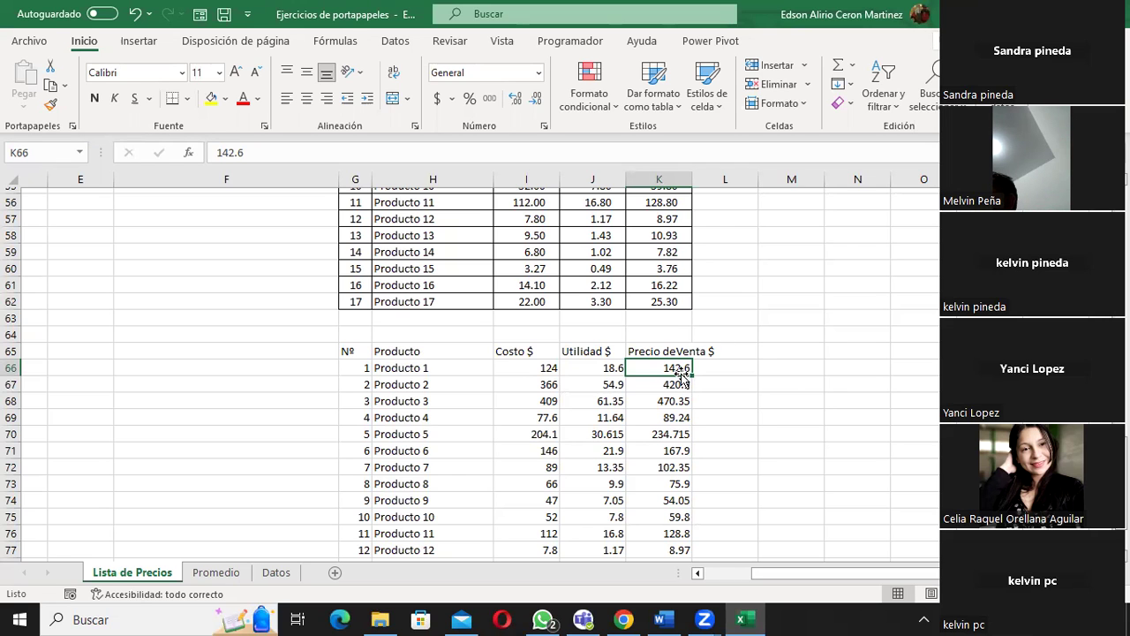
pyautogui.scroll(1, 682, 372)
pyautogui.scroll(1, 683, 373)
pyautogui.scroll(1, 683, 373)
pyautogui.scroll(1, 683, 373)
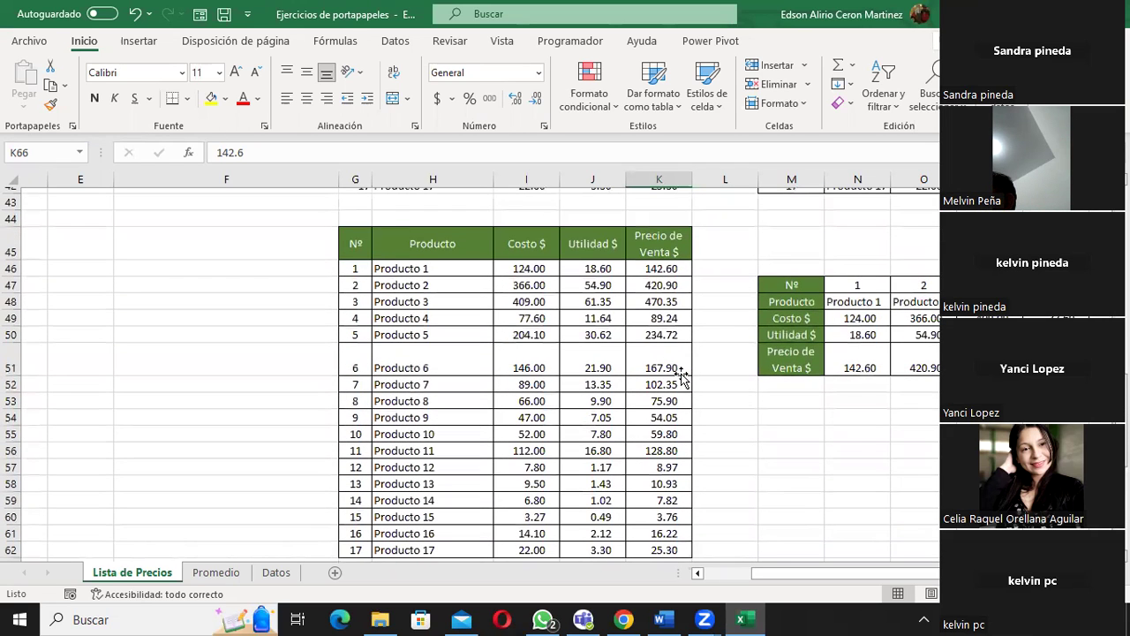
pyautogui.click(512, 272)
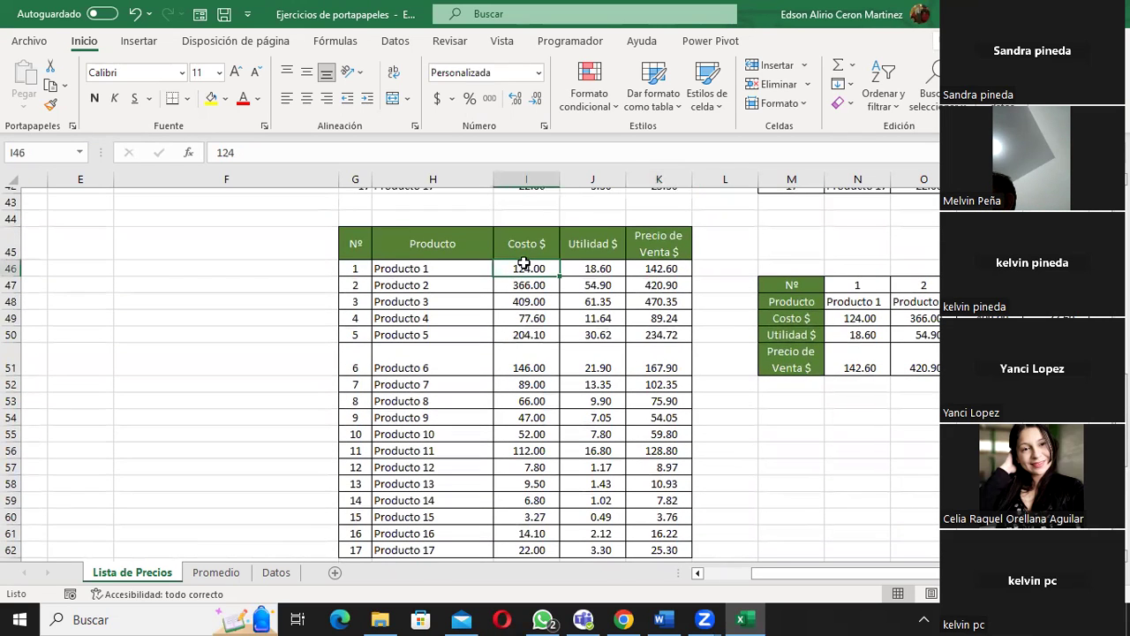
pyautogui.click(588, 264)
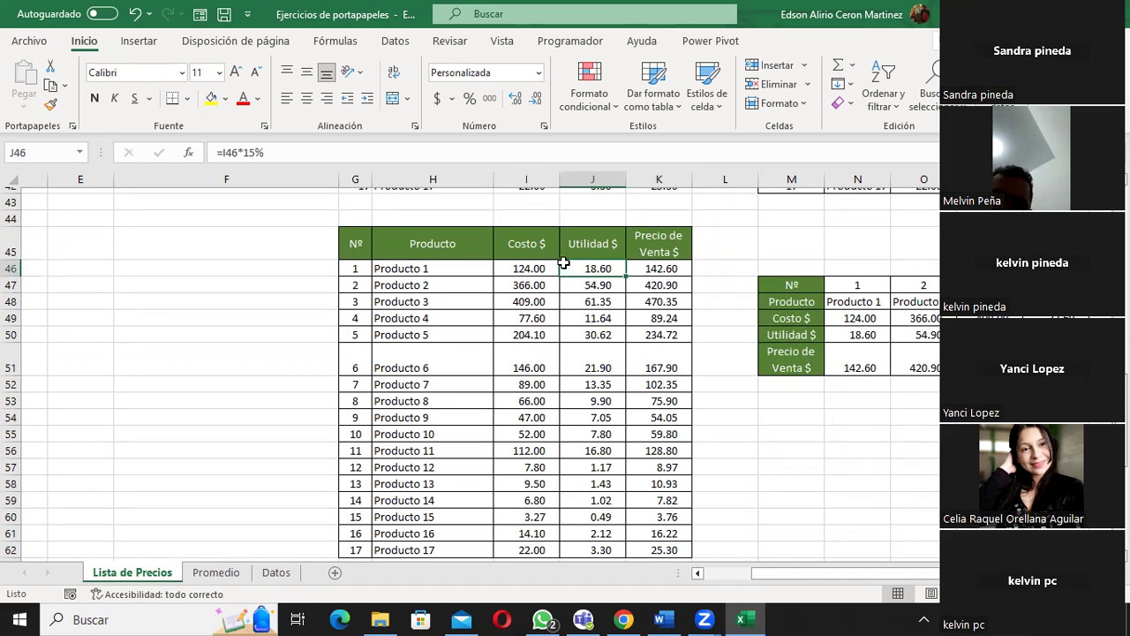
pyautogui.click(526, 272)
pyautogui.click(601, 268)
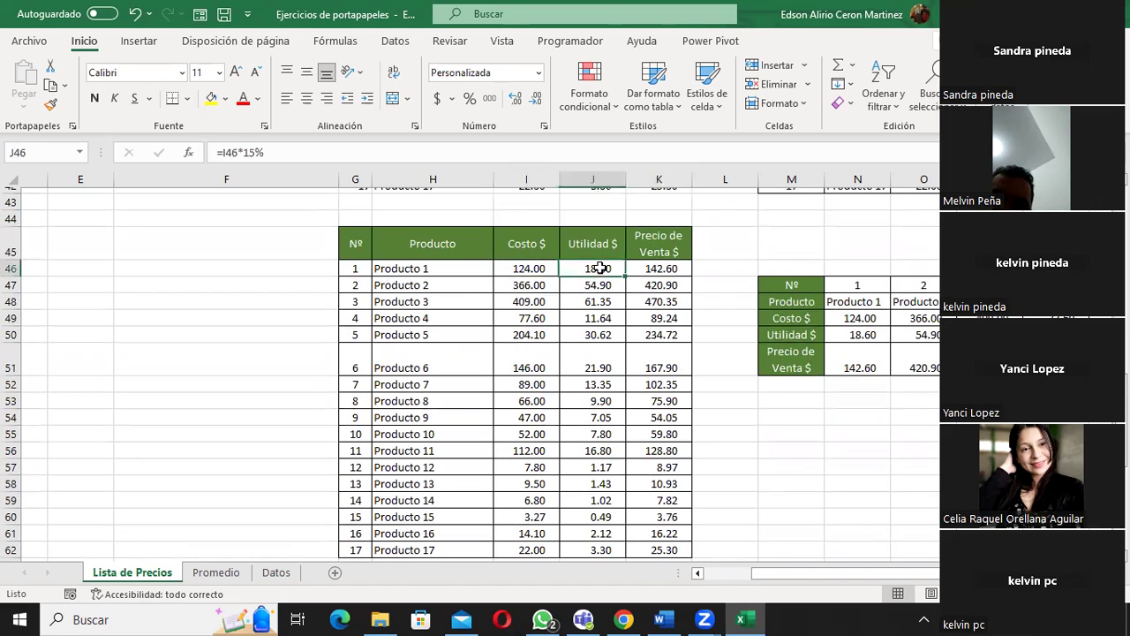
pyautogui.click(667, 266)
pyautogui.scroll(-3, 734, 336)
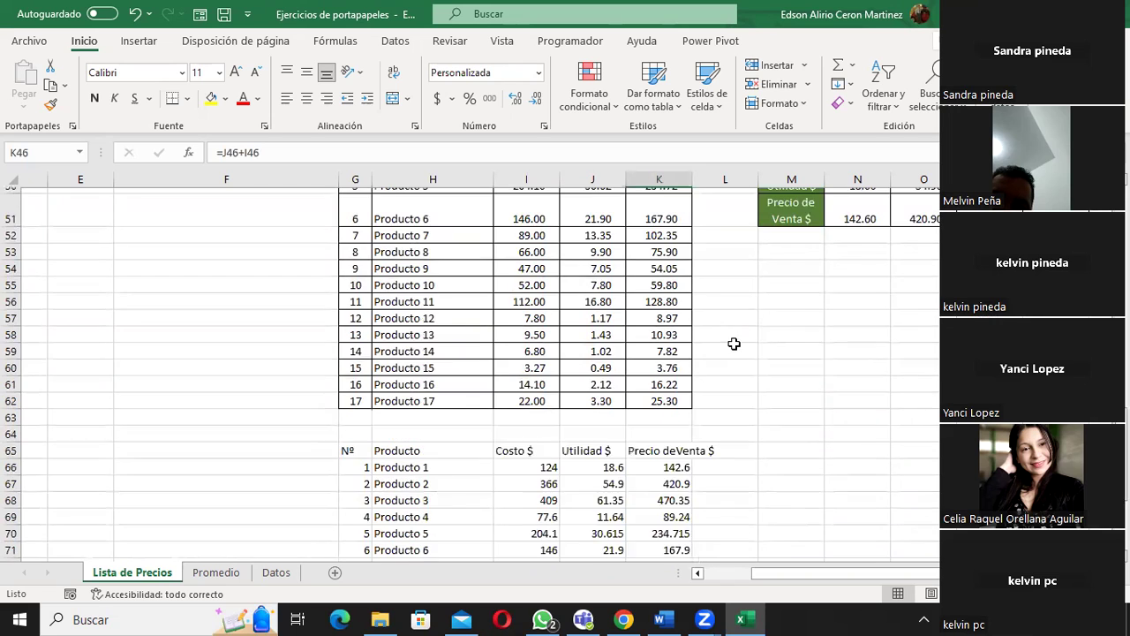
pyautogui.scroll(-2, 732, 343)
pyautogui.click(522, 367)
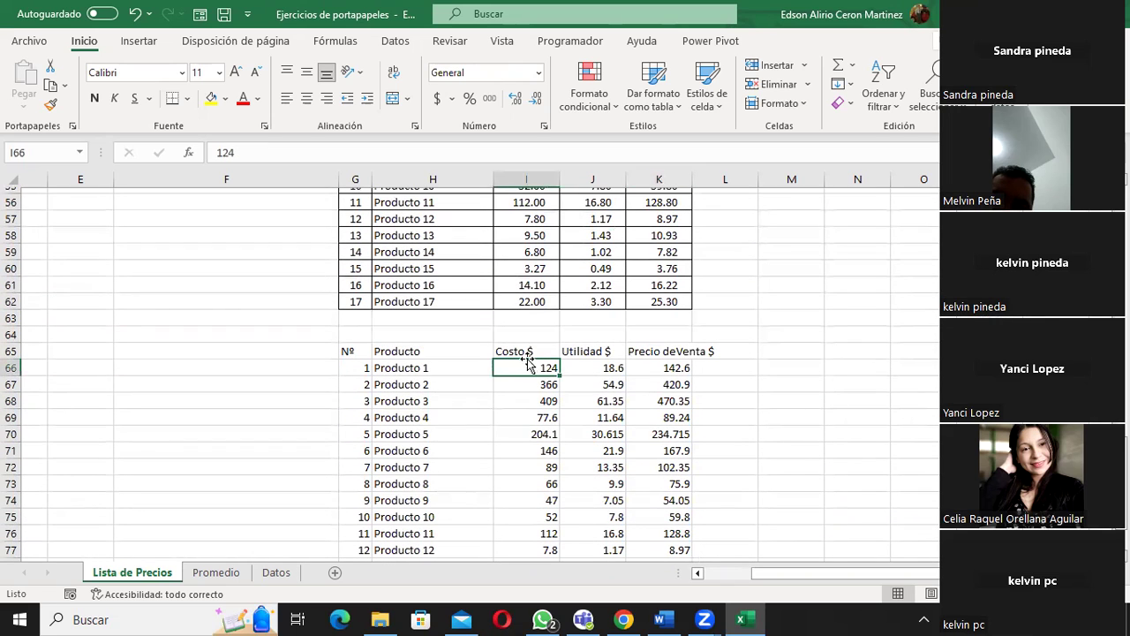
pyautogui.click(604, 367)
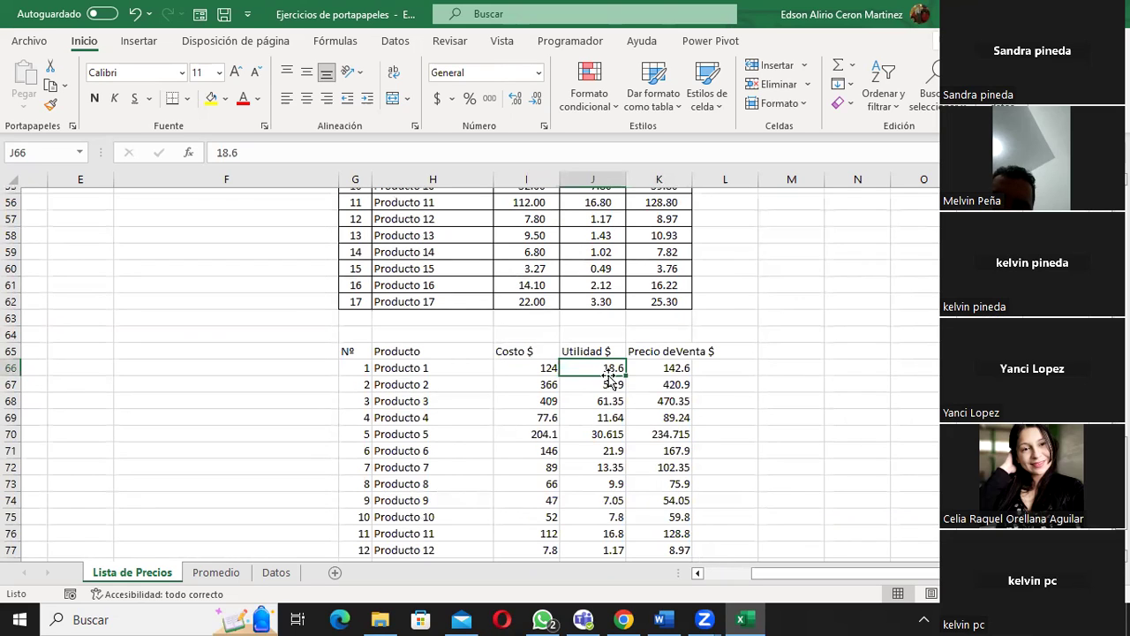
pyautogui.click(669, 371)
pyautogui.click(615, 380)
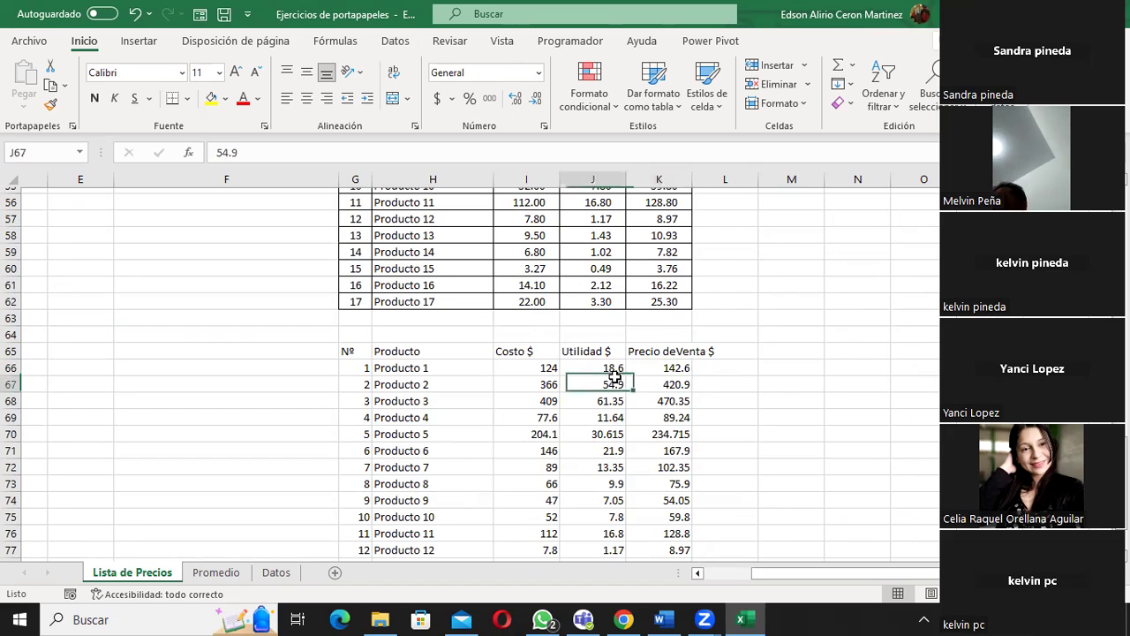
pyautogui.click(524, 380)
pyautogui.click(525, 367)
pyautogui.click(598, 365)
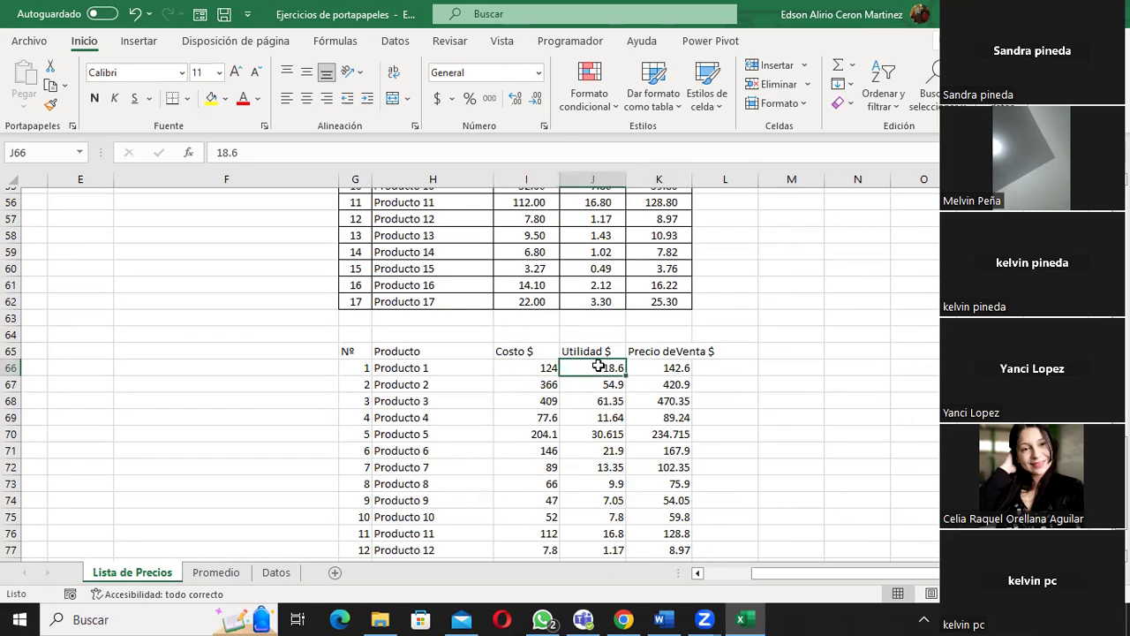
pyautogui.click(660, 367)
pyautogui.click(263, 151)
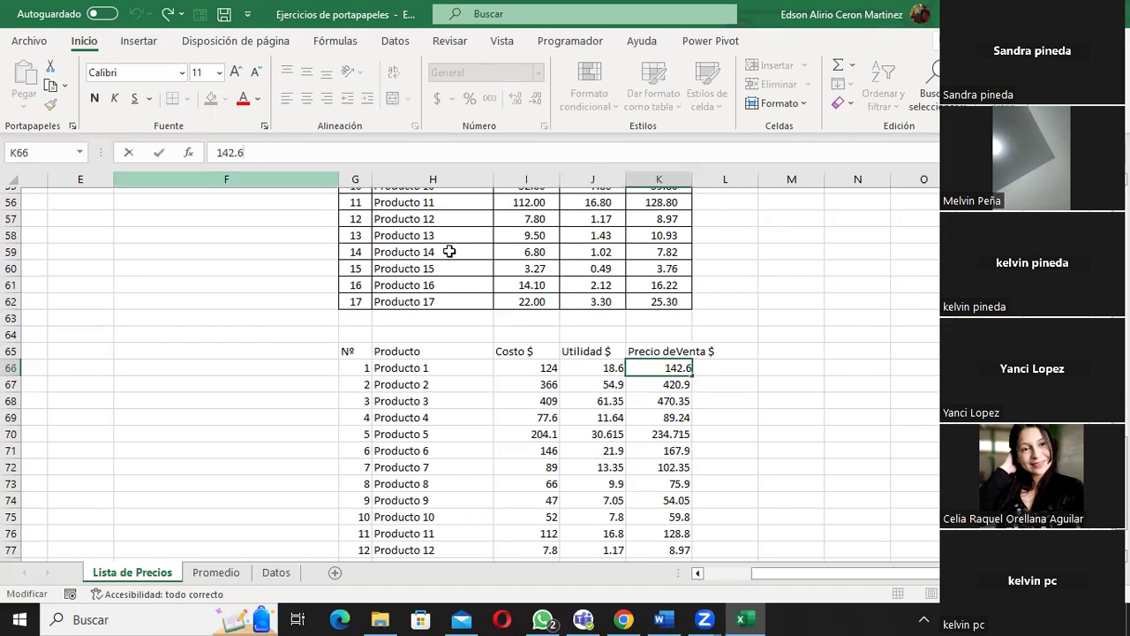
pyautogui.click(533, 299)
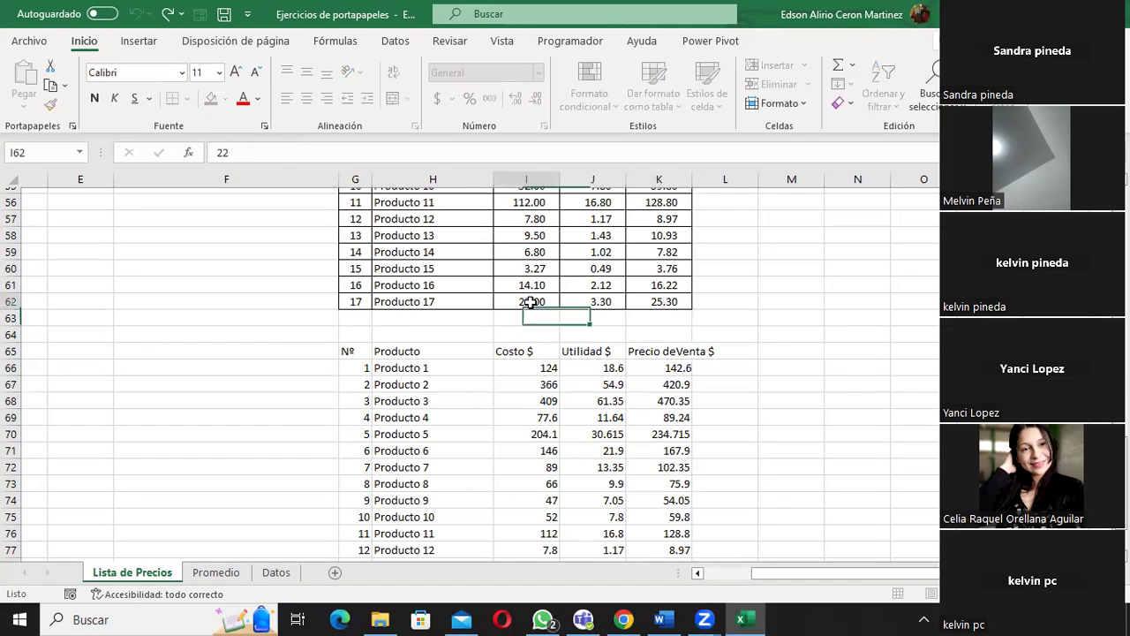
pyautogui.click(600, 300)
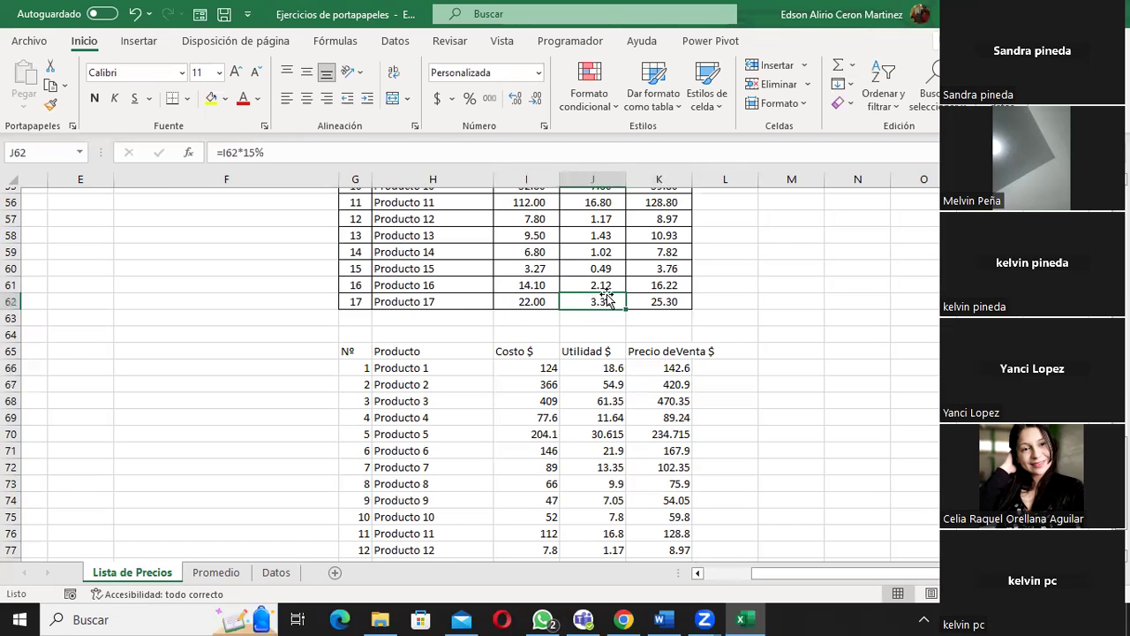
pyautogui.click(667, 300)
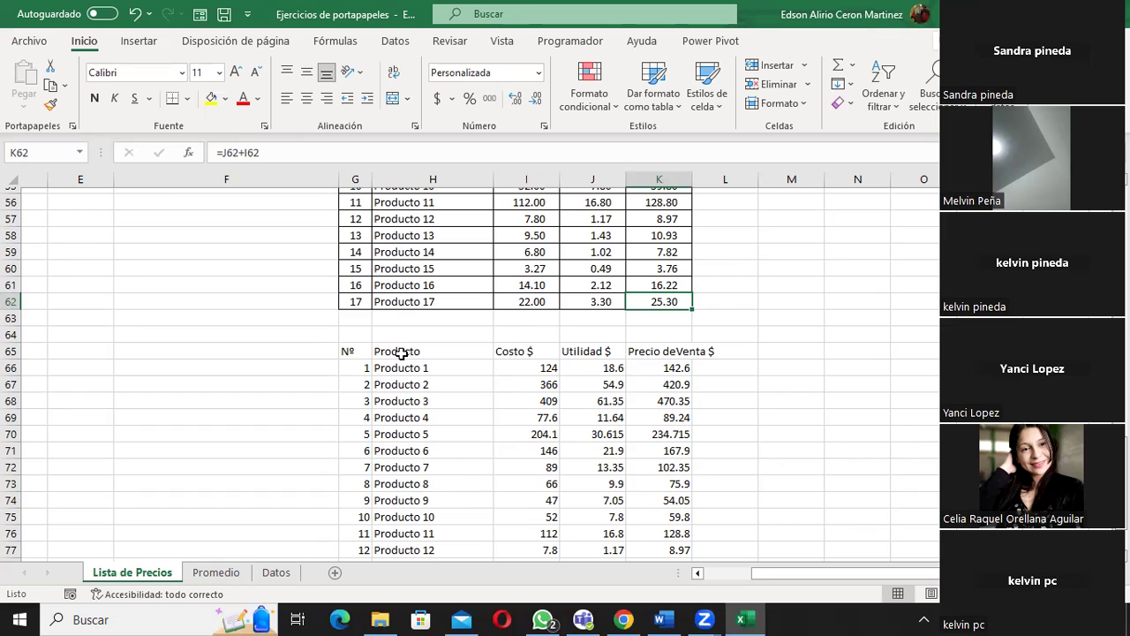
pyautogui.click(792, 354)
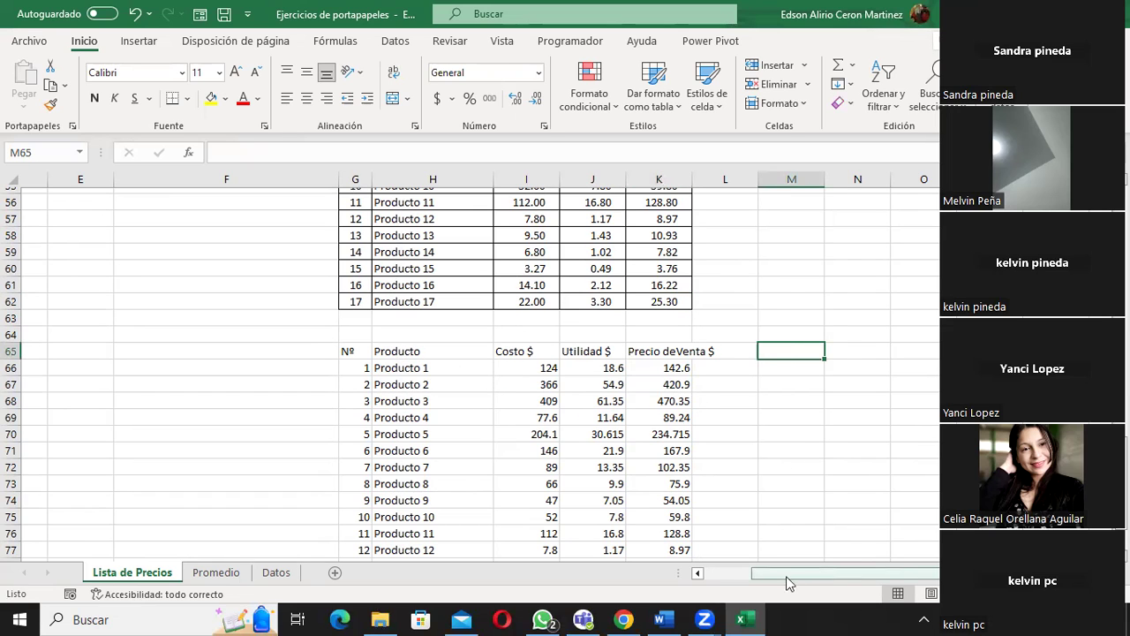
# Step: Copy the original price table A3:E20 with Copiar
pyautogui.moveTo(786, 574); pyautogui.dragTo(523, 556)
pyautogui.scroll(6, 324, 434)
pyautogui.scroll(4, 324, 434)
pyautogui.scroll(3, 324, 435)
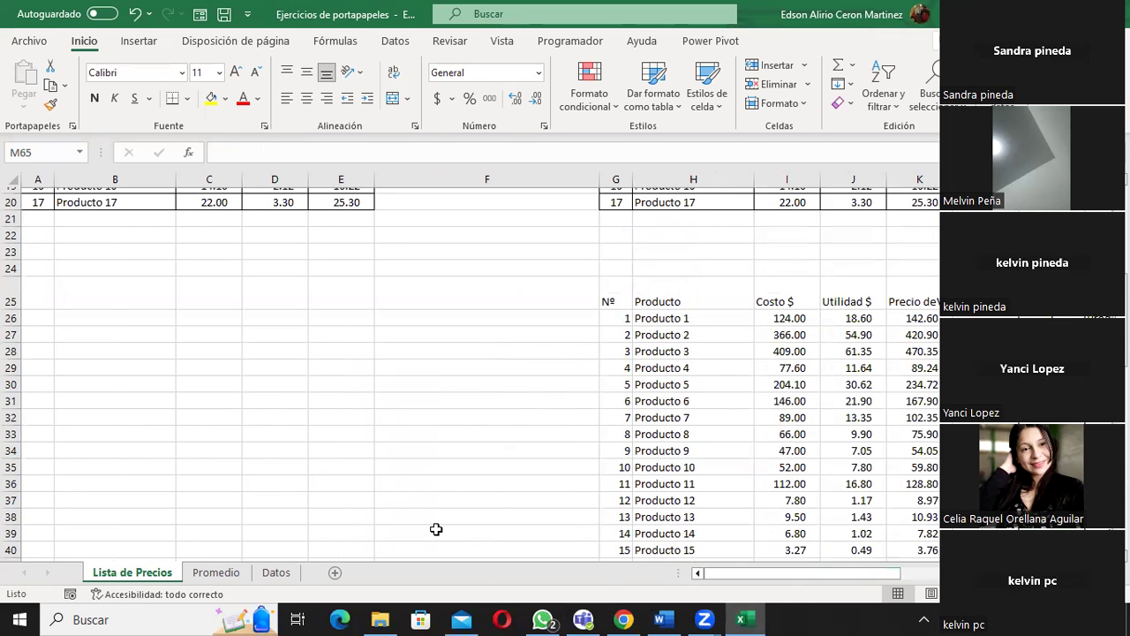
pyautogui.scroll(6, 436, 529)
pyautogui.moveTo(40, 267); pyautogui.dragTo(334, 493)
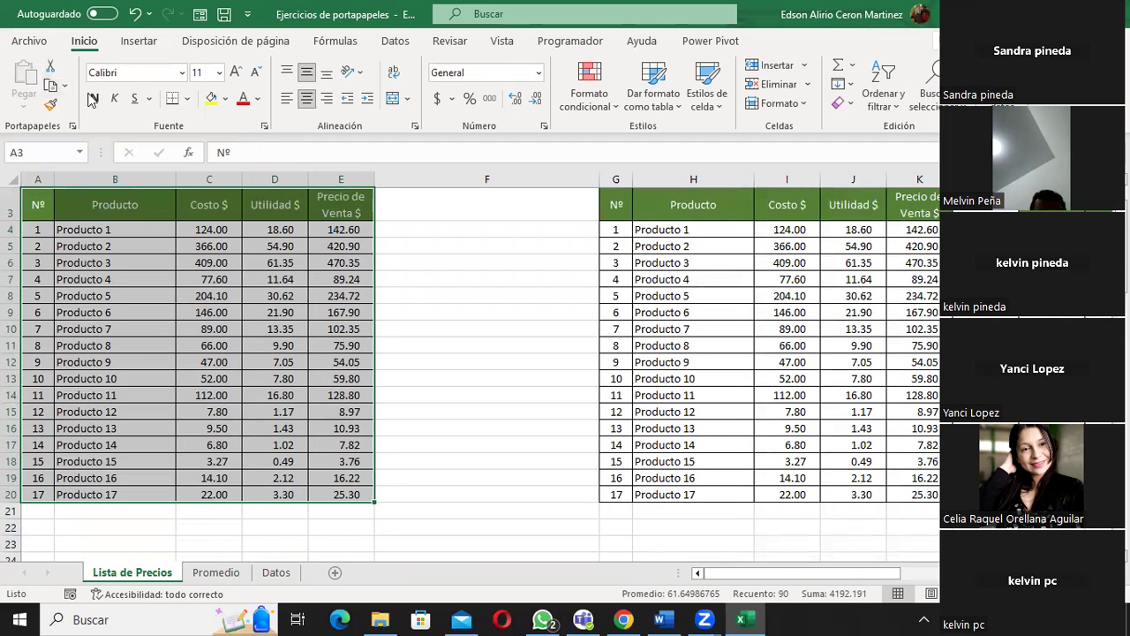
pyautogui.rightClick(240, 256)
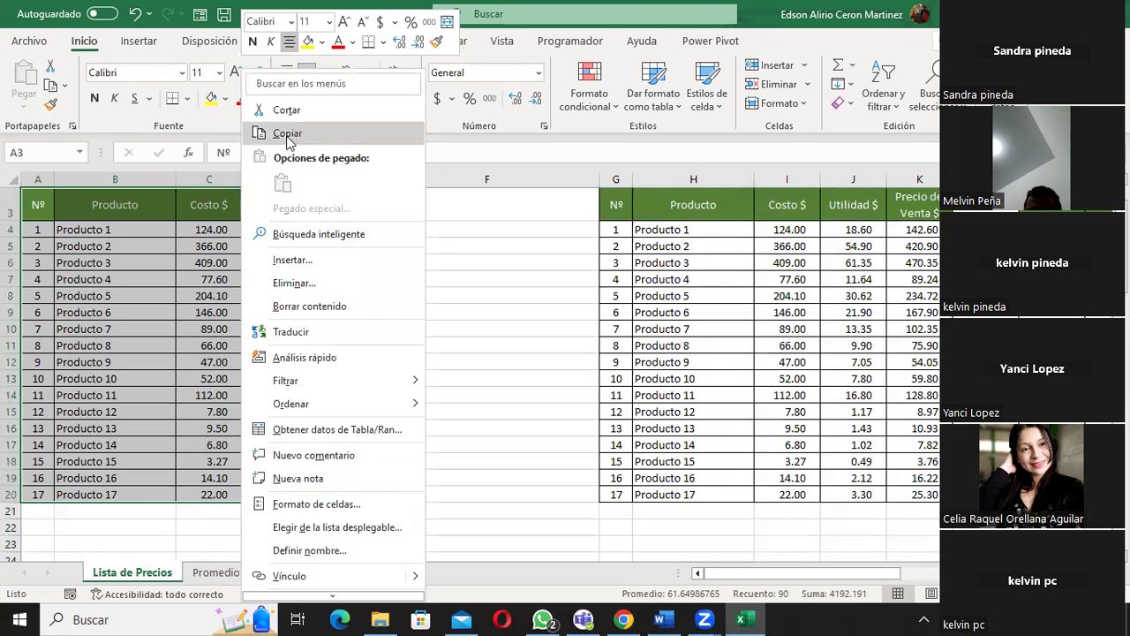
pyautogui.click(286, 139)
# Step: Select M65 as the destination and bring up the Pegar paste options
pyautogui.scroll(-8, 542, 320)
pyautogui.scroll(-2, 541, 321)
pyautogui.scroll(-6, 542, 321)
pyautogui.scroll(-1, 808, 292)
pyautogui.scroll(-1, 807, 293)
pyautogui.click(1052, 296)
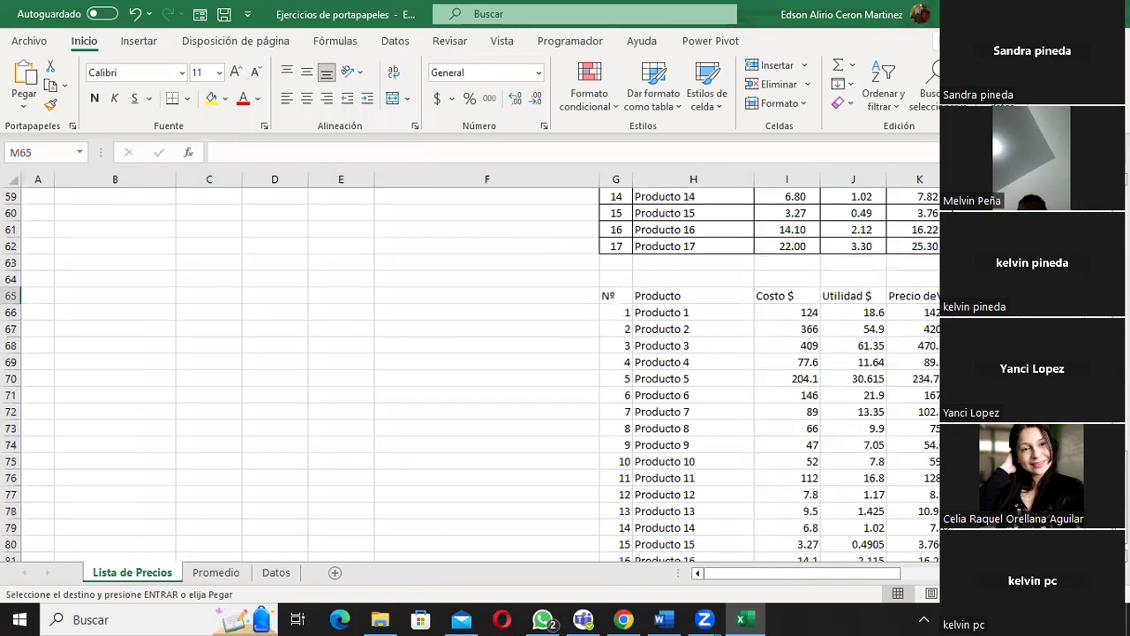
pyautogui.scroll(5, 931, 410)
pyautogui.scroll(-1, 931, 410)
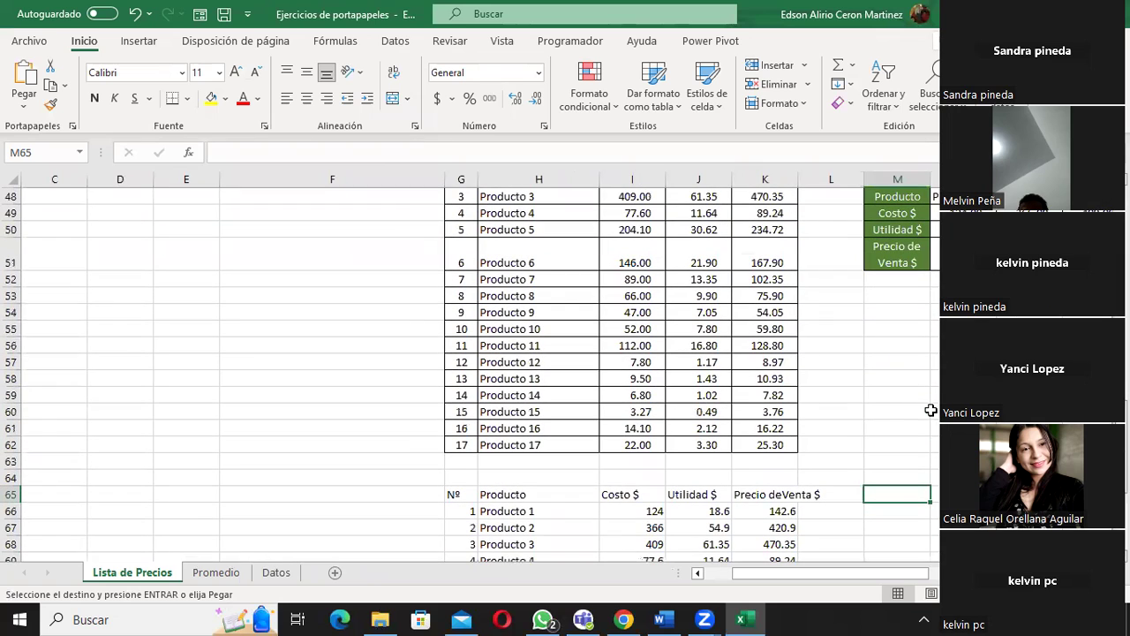
pyautogui.click(24, 104)
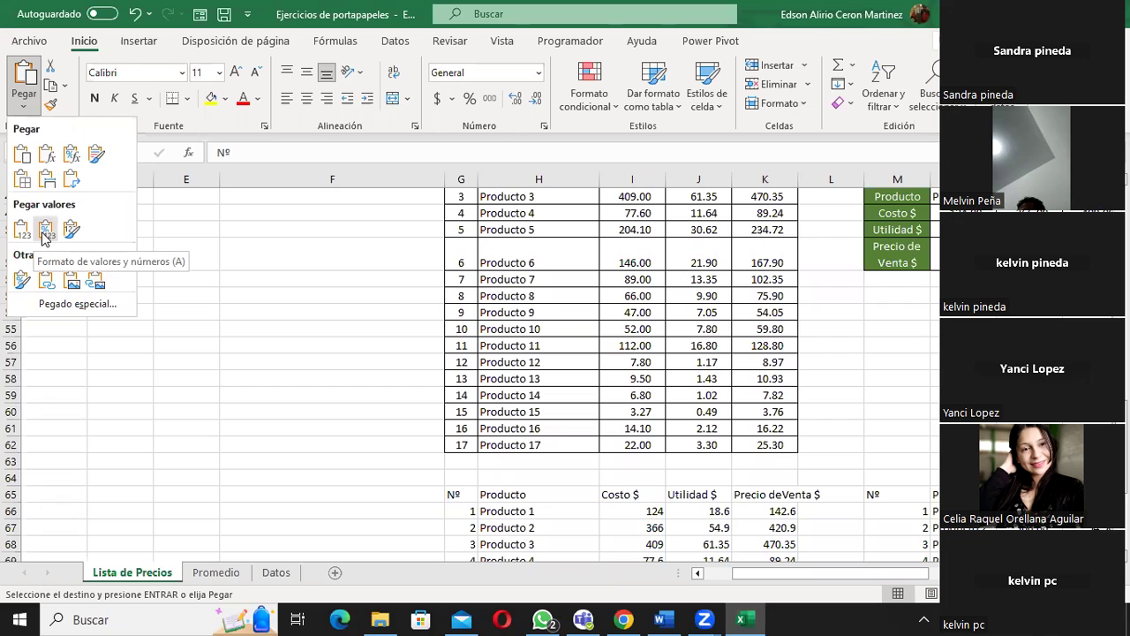
pyautogui.click(45, 231)
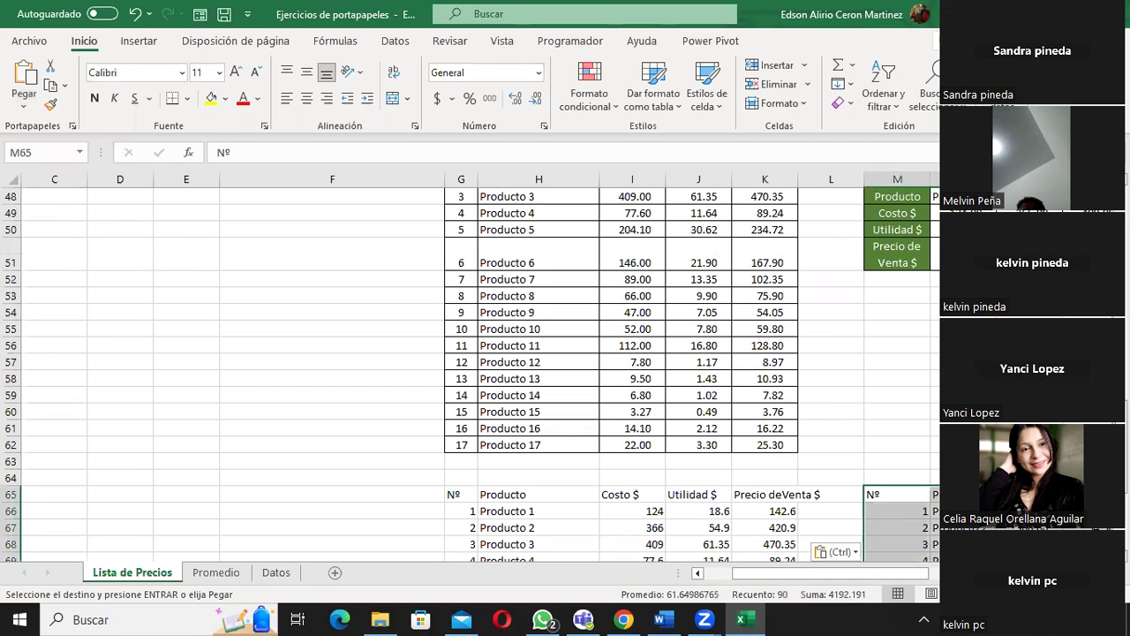
pyautogui.hscroll(3, 471, 371)
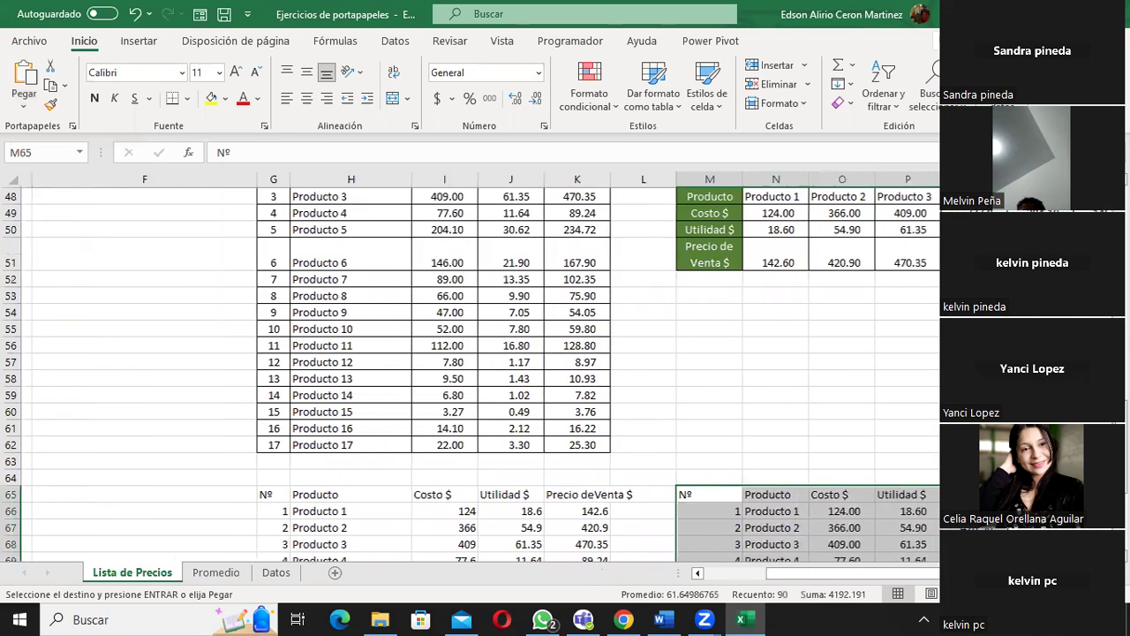
pyautogui.scroll(-1, 470, 371)
pyautogui.scroll(-3, 471, 374)
pyautogui.click(935, 312)
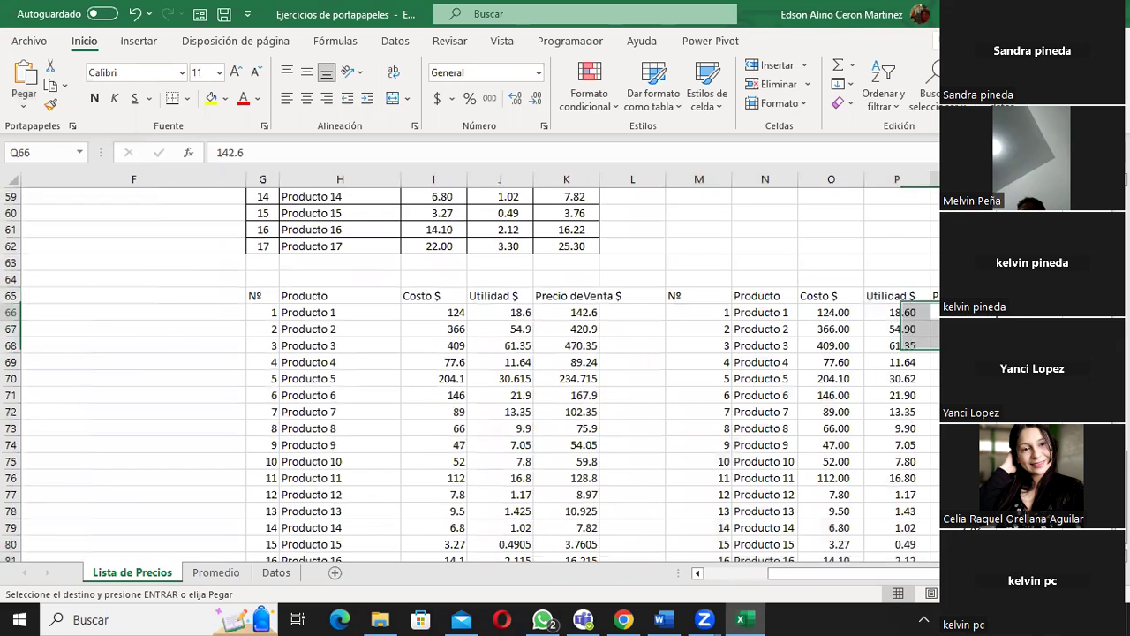
pyautogui.click(935, 321)
pyautogui.press('Down')
pyautogui.press('Down')
pyautogui.press('Down')
pyautogui.press('Down')
pyautogui.press('Down')
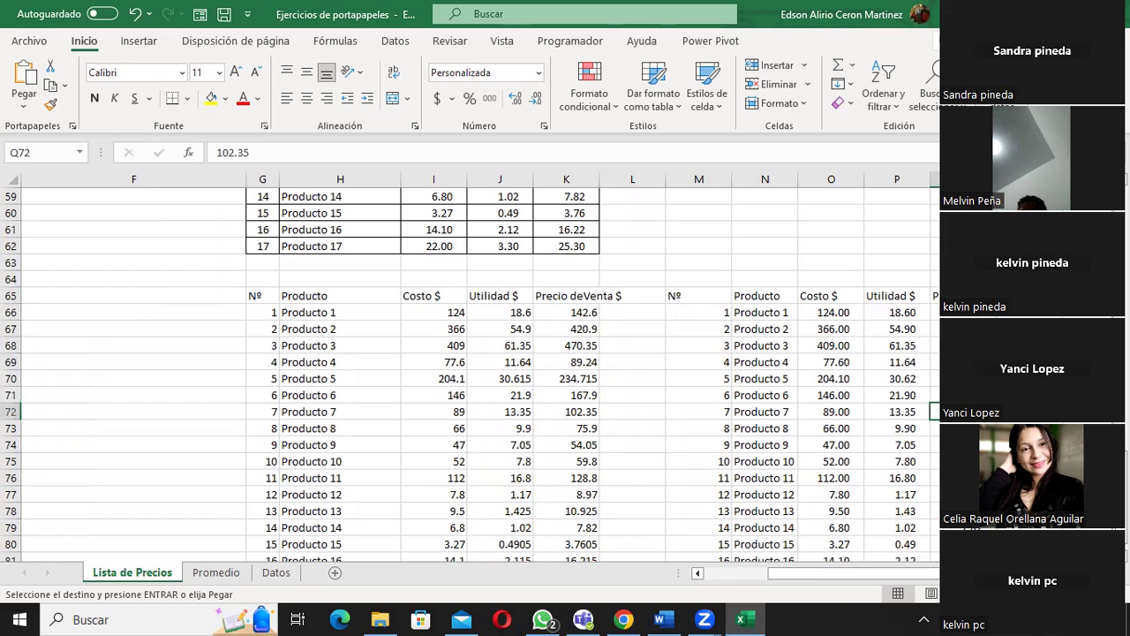
pyautogui.click(935, 312)
pyautogui.press('Down')
pyautogui.press('Down')
pyautogui.press('Down')
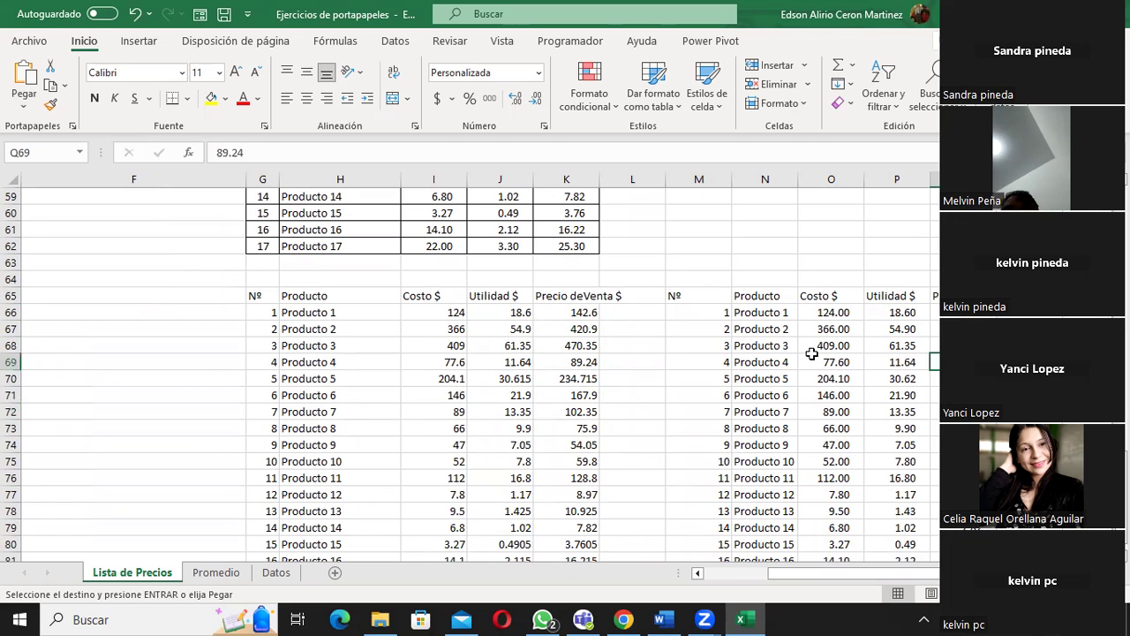
pyautogui.click(437, 331)
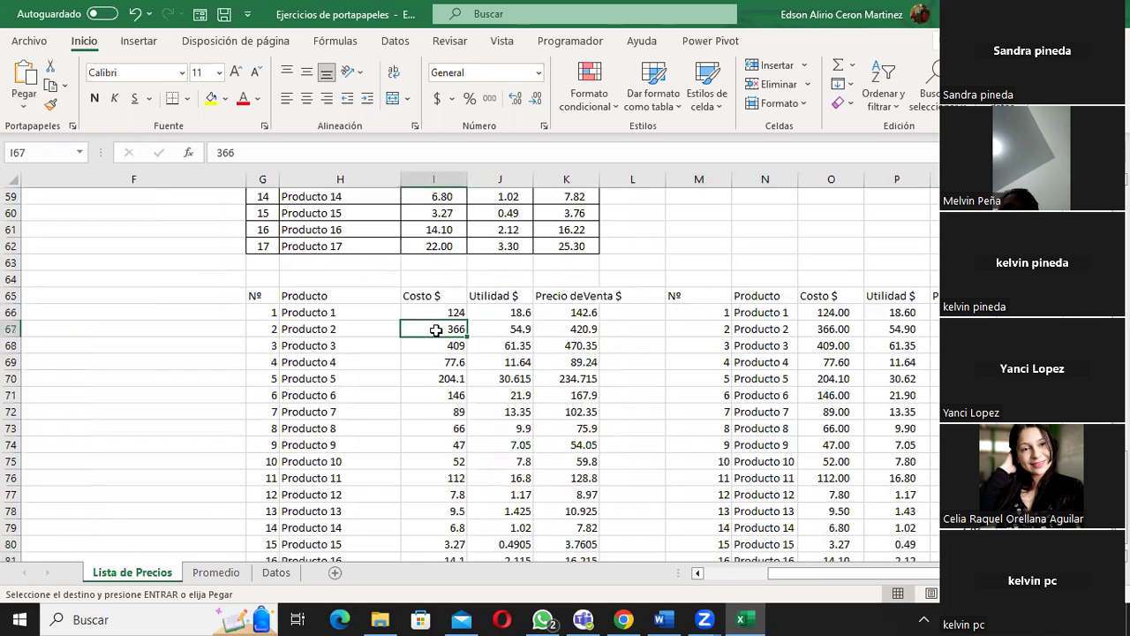
pyautogui.click(826, 329)
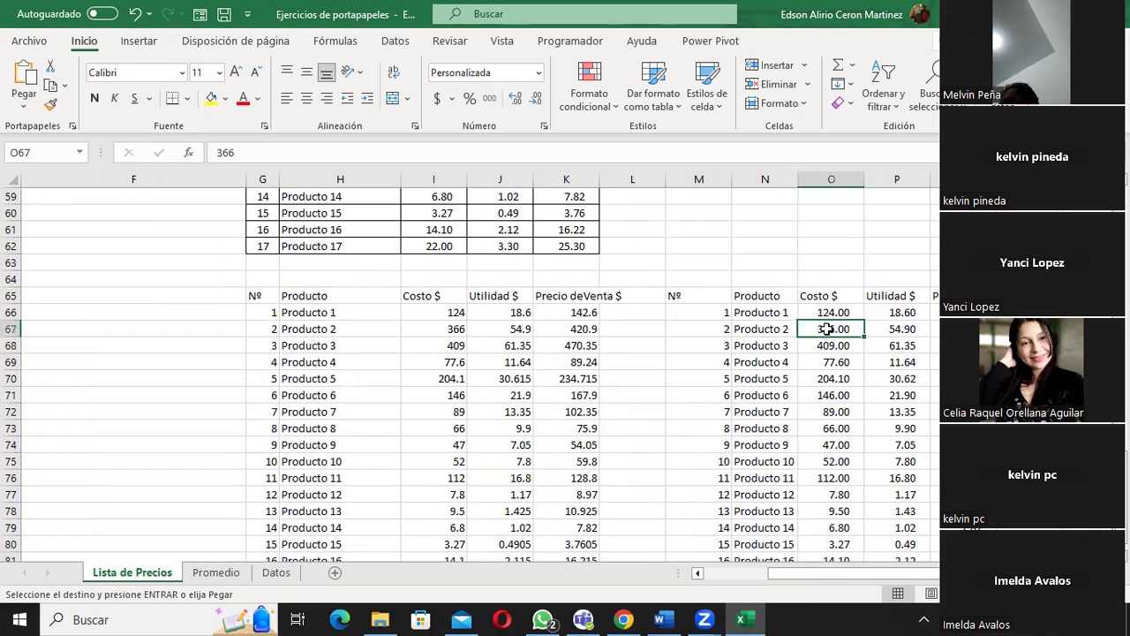
pyautogui.click(838, 314)
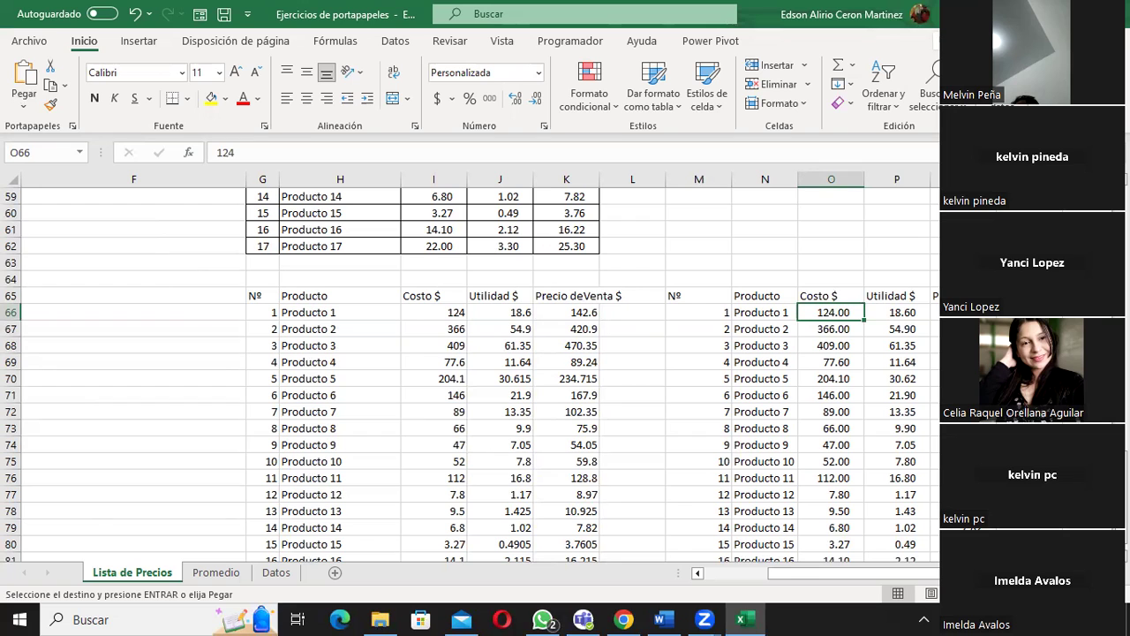
pyautogui.moveTo(800, 580)
pyautogui.mouseDown()
pyautogui.moveTo(839, 580)
pyautogui.moveTo(700, 583)
pyautogui.mouseUp()
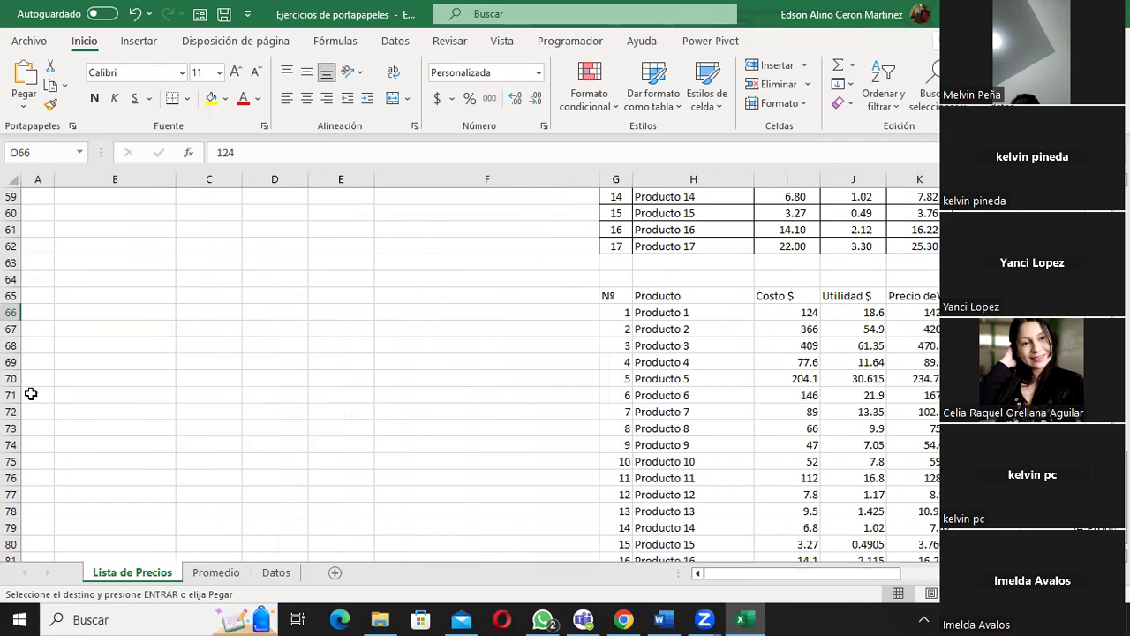
pyautogui.scroll(8, 12, 356)
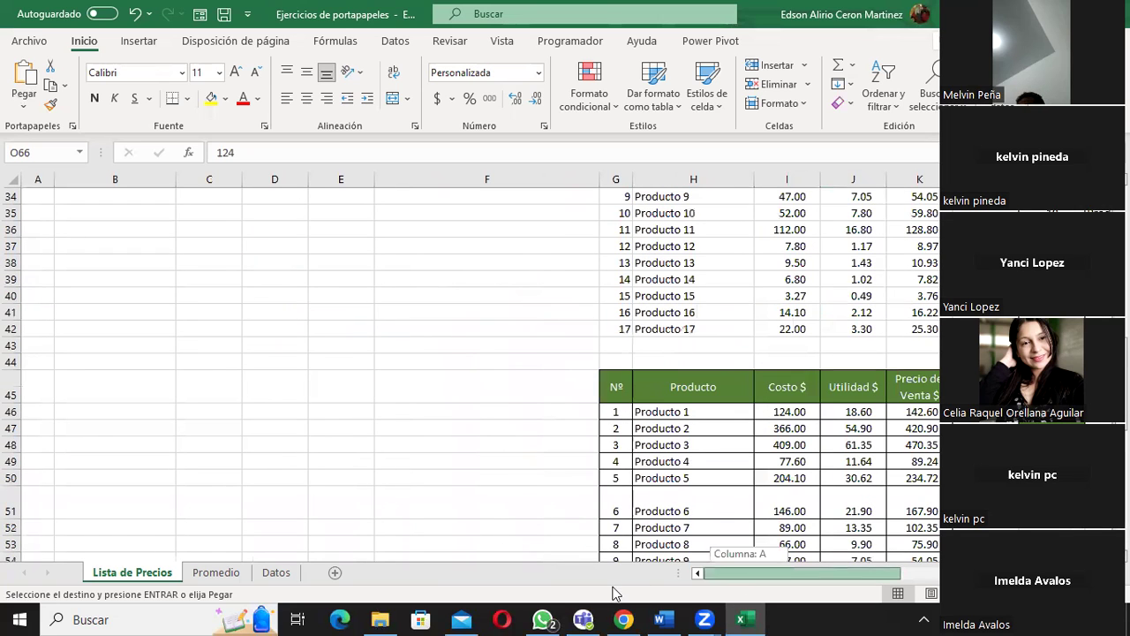
pyautogui.click(182, 374)
pyautogui.scroll(5, 177, 366)
pyautogui.scroll(4, 184, 365)
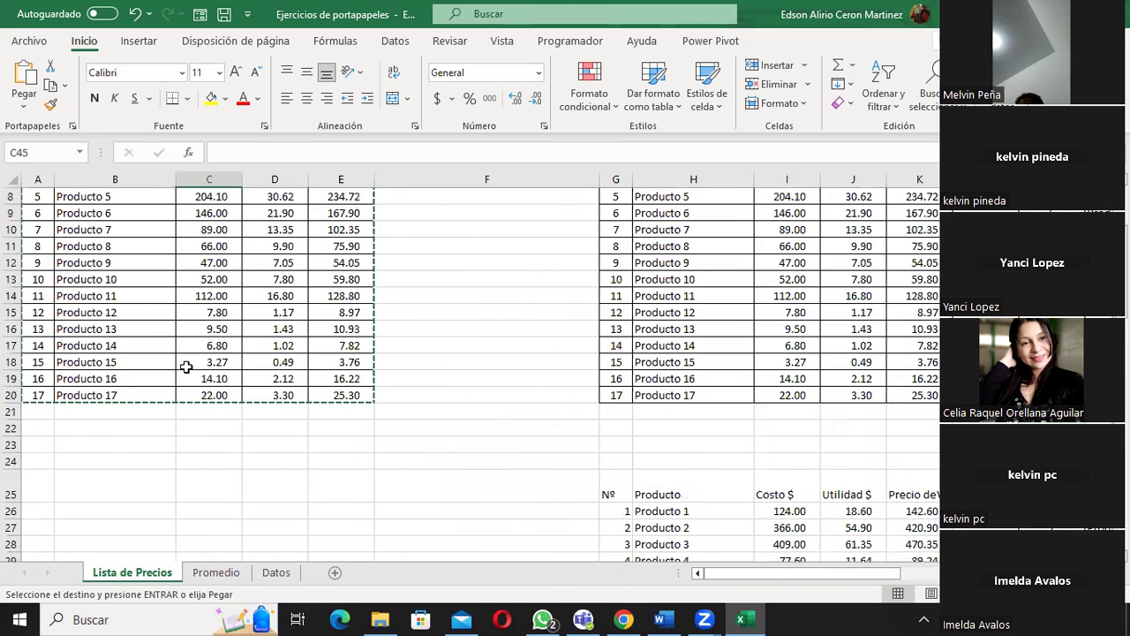
pyautogui.scroll(3, 149, 351)
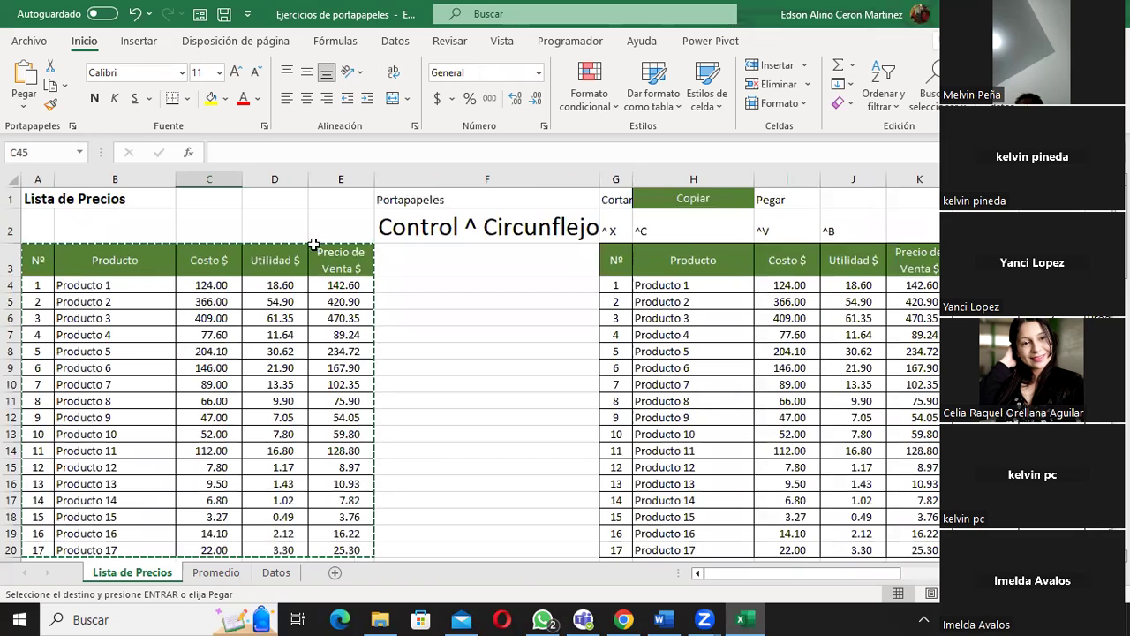
pyautogui.click(23, 104)
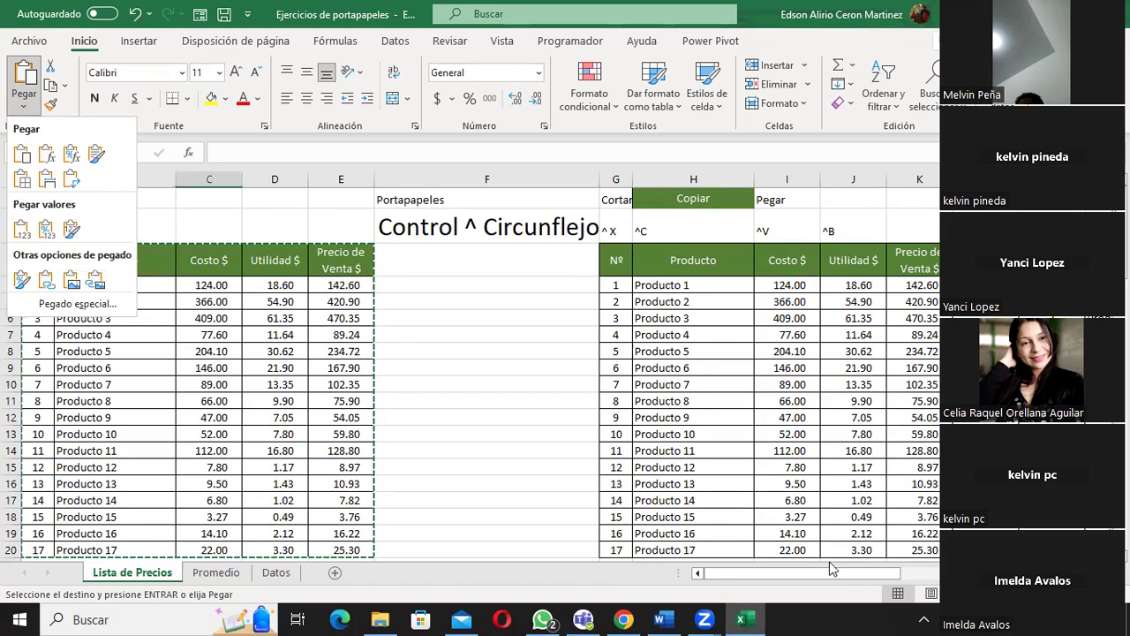
pyautogui.moveTo(833, 573); pyautogui.dragTo(932, 573)
pyautogui.scroll(-13, 907, 414)
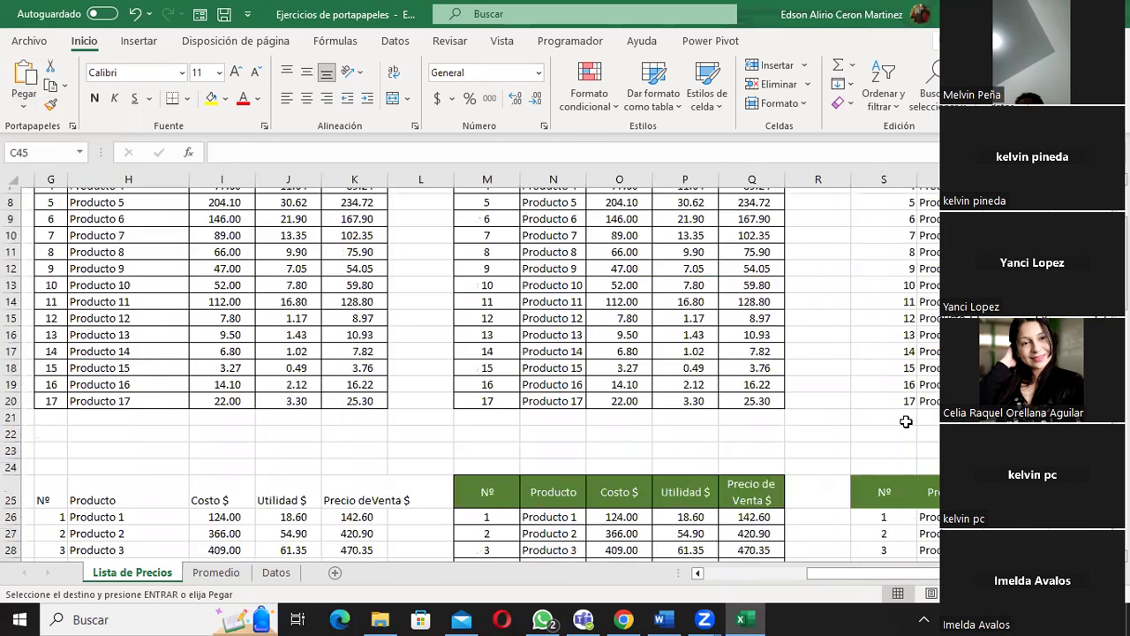
pyautogui.scroll(-4, 907, 414)
pyautogui.scroll(-3, 887, 365)
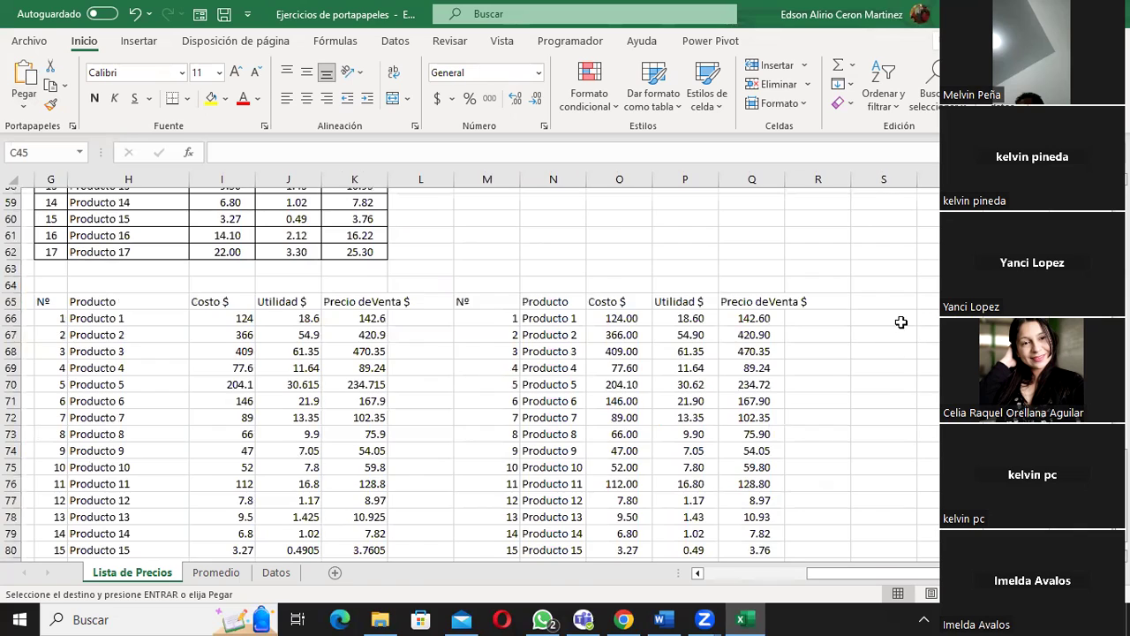
pyautogui.scroll(6, 900, 323)
pyautogui.scroll(-2, 901, 318)
pyautogui.scroll(3, 901, 318)
# Step: Paste the price list at S65 with Formato de valores y origen, then check a sale price
pyautogui.scroll(-4, 905, 309)
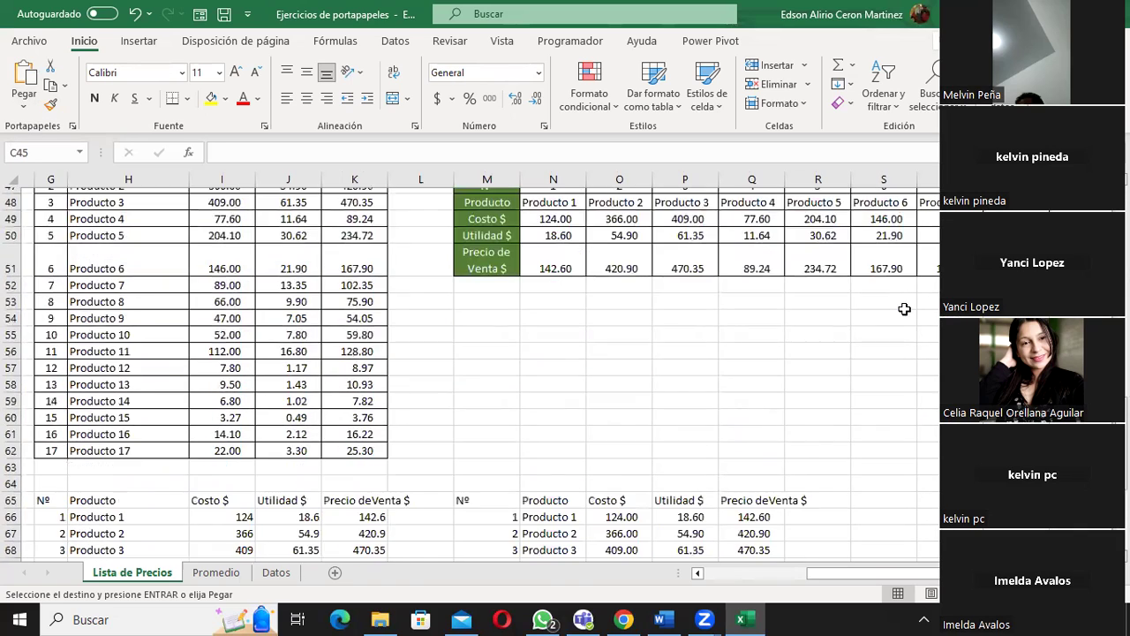
pyautogui.scroll(-1, 903, 314)
pyautogui.scroll(-2, 884, 345)
pyautogui.click(884, 351)
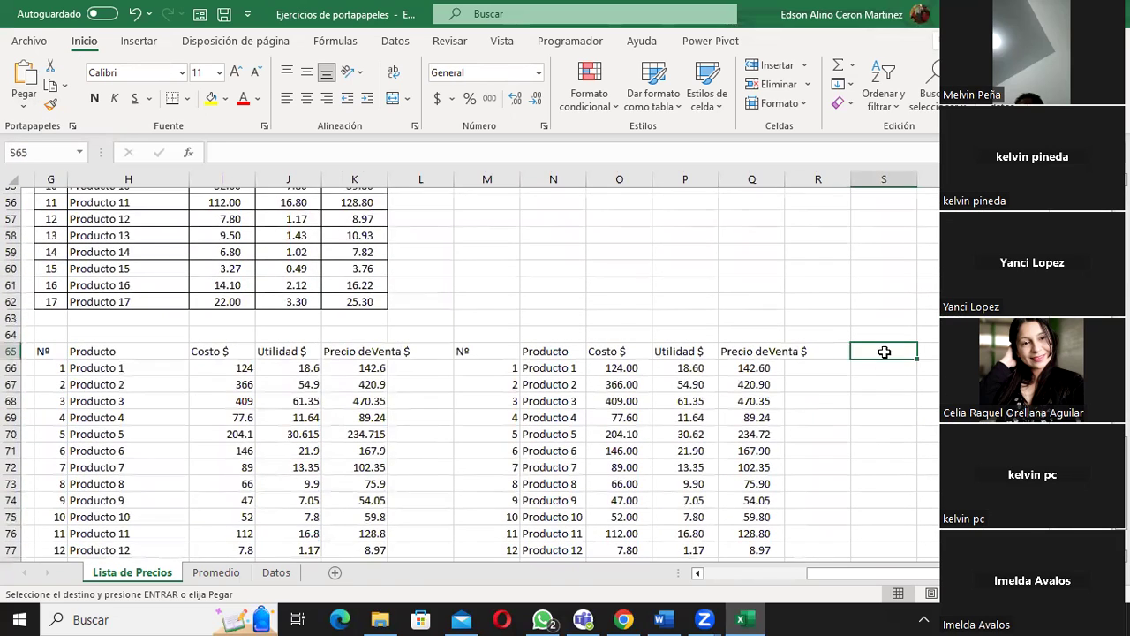
pyautogui.click(25, 106)
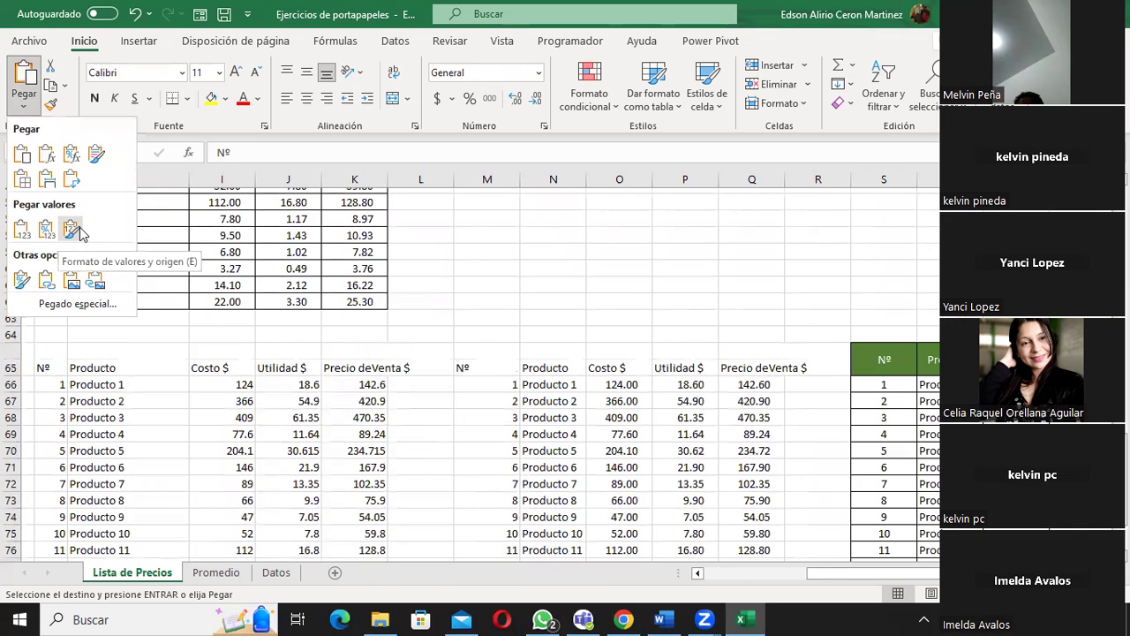
pyautogui.click(77, 231)
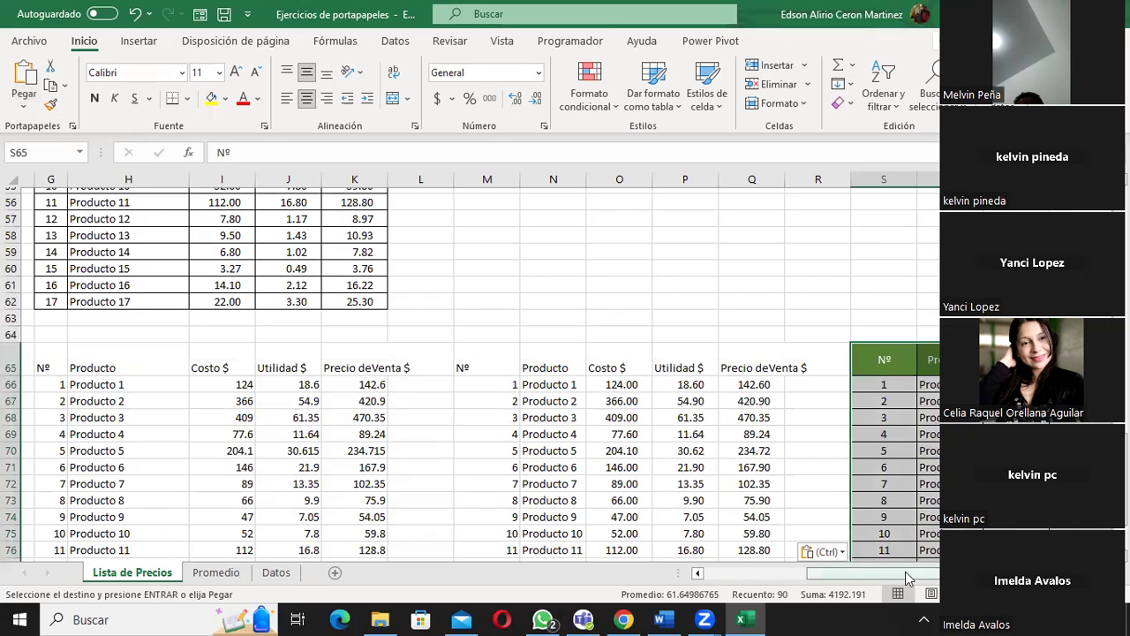
pyautogui.moveTo(870, 573); pyautogui.dragTo(918, 574)
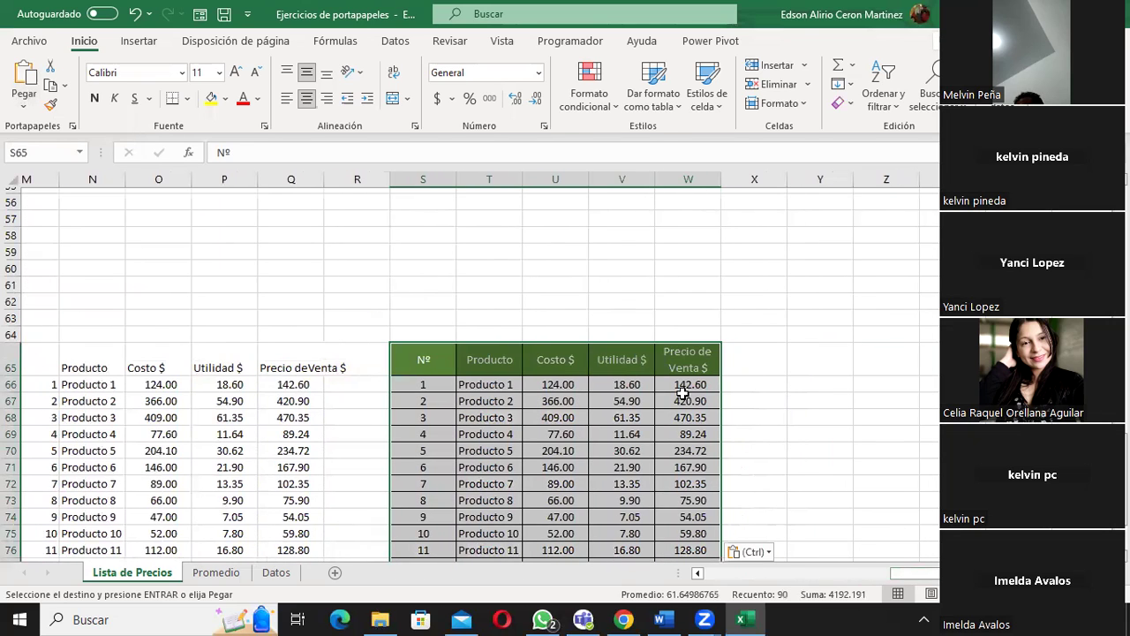
pyautogui.click(681, 387)
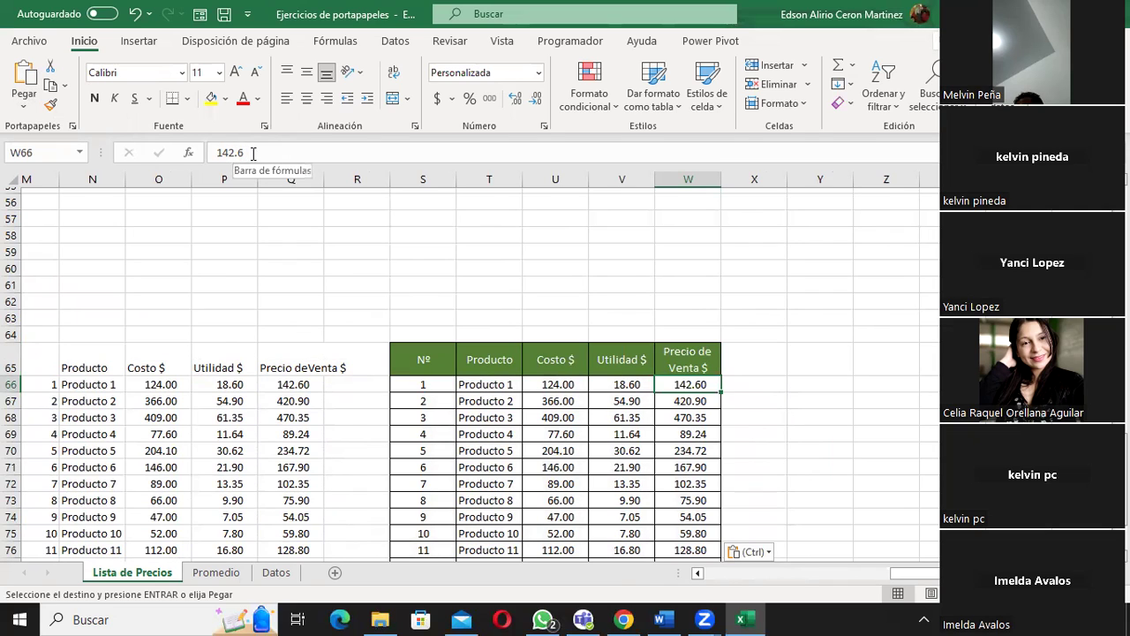
pyautogui.moveTo(894, 581); pyautogui.dragTo(809, 583)
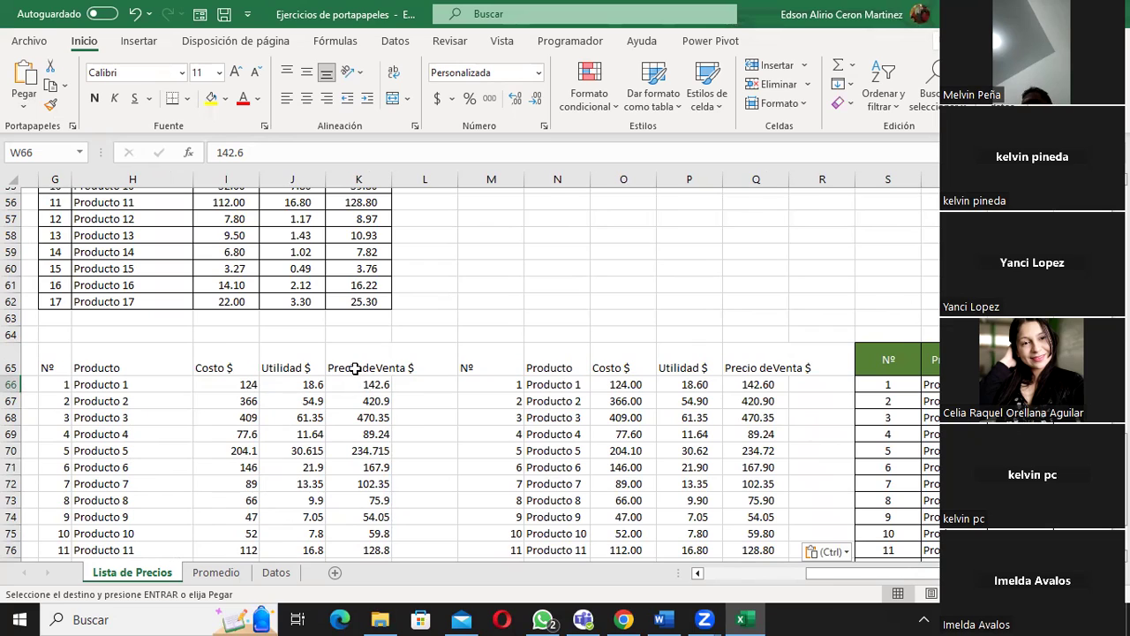
pyautogui.click(358, 383)
pyautogui.click(365, 413)
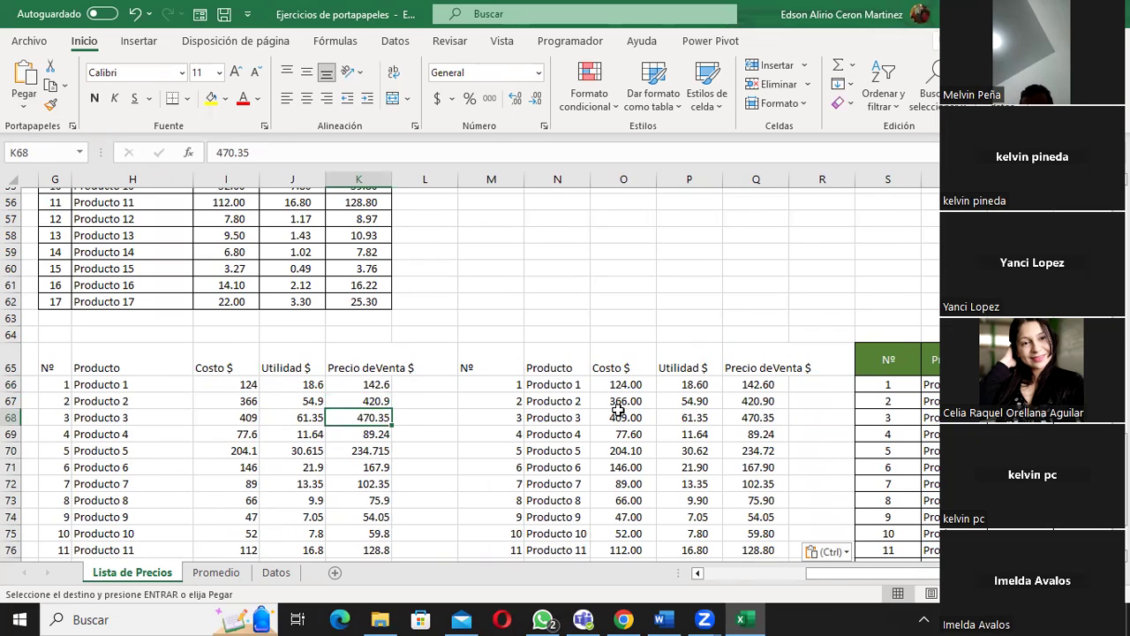
pyautogui.click(618, 413)
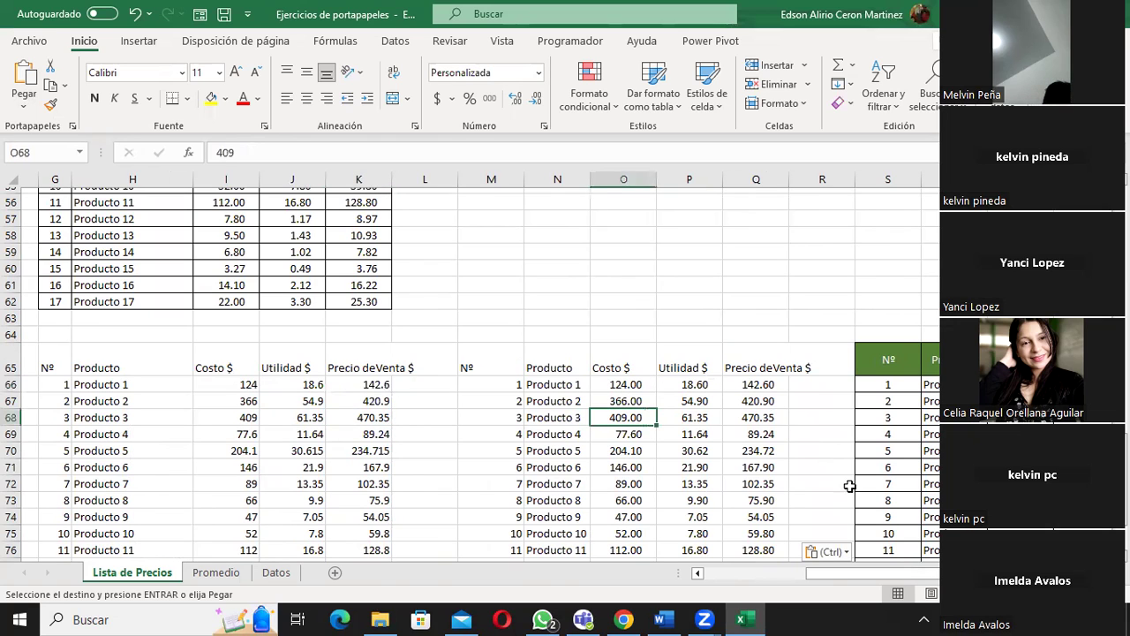
pyautogui.moveTo(925, 576); pyautogui.dragTo(988, 576)
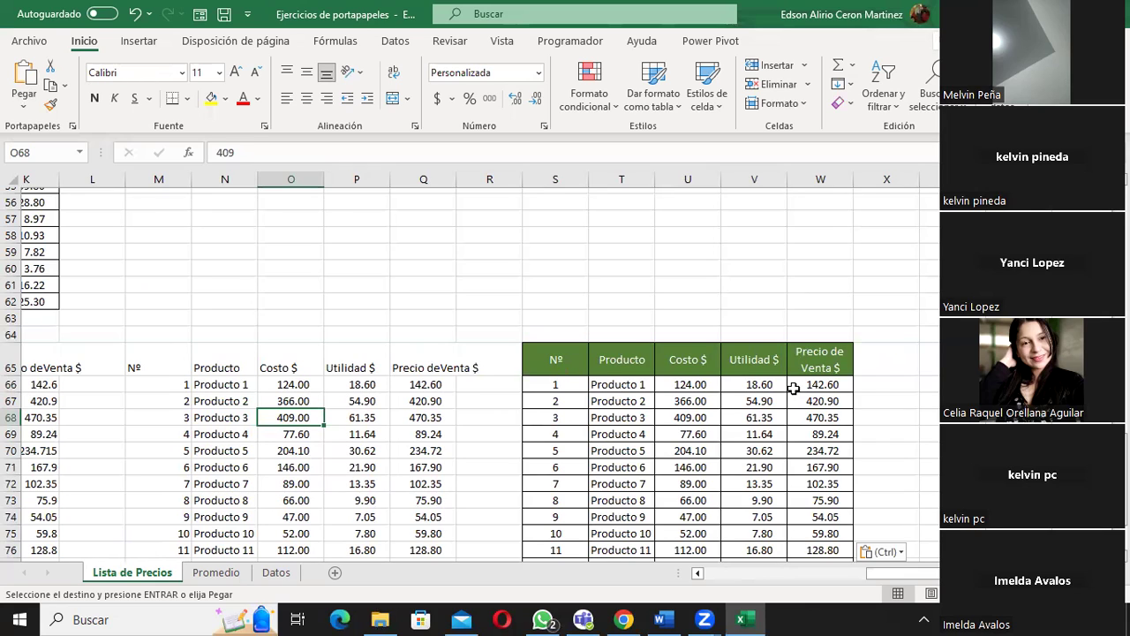
pyautogui.click(819, 387)
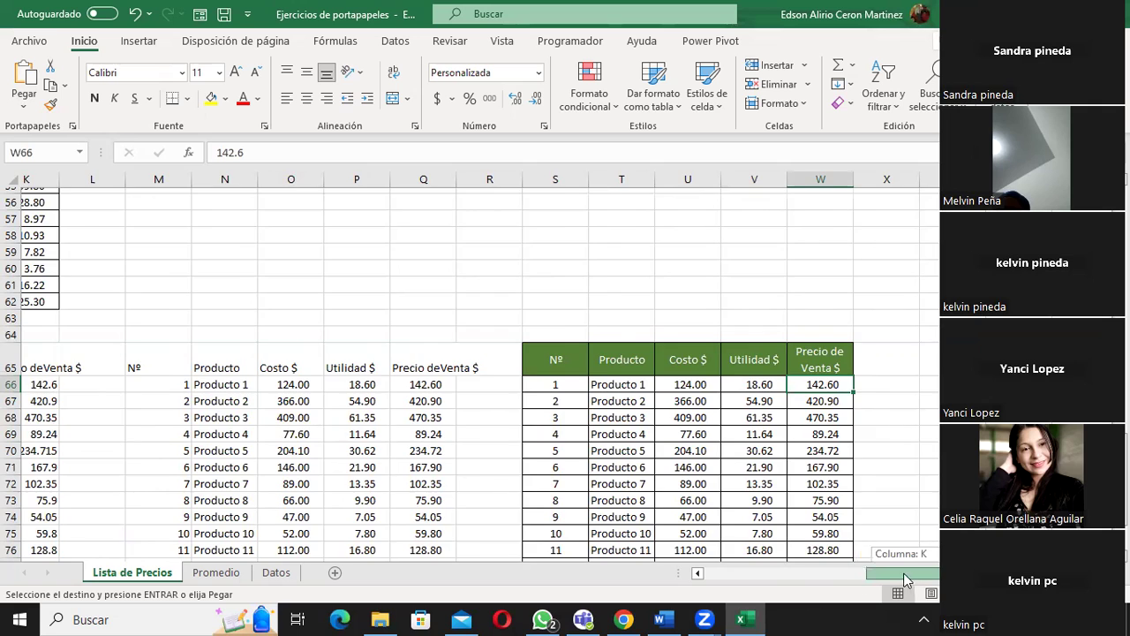
# Step: Select G85 below the plain price list and bring up the Pegar options
pyautogui.moveTo(901, 574); pyautogui.dragTo(755, 585)
pyautogui.scroll(-5, 707, 509)
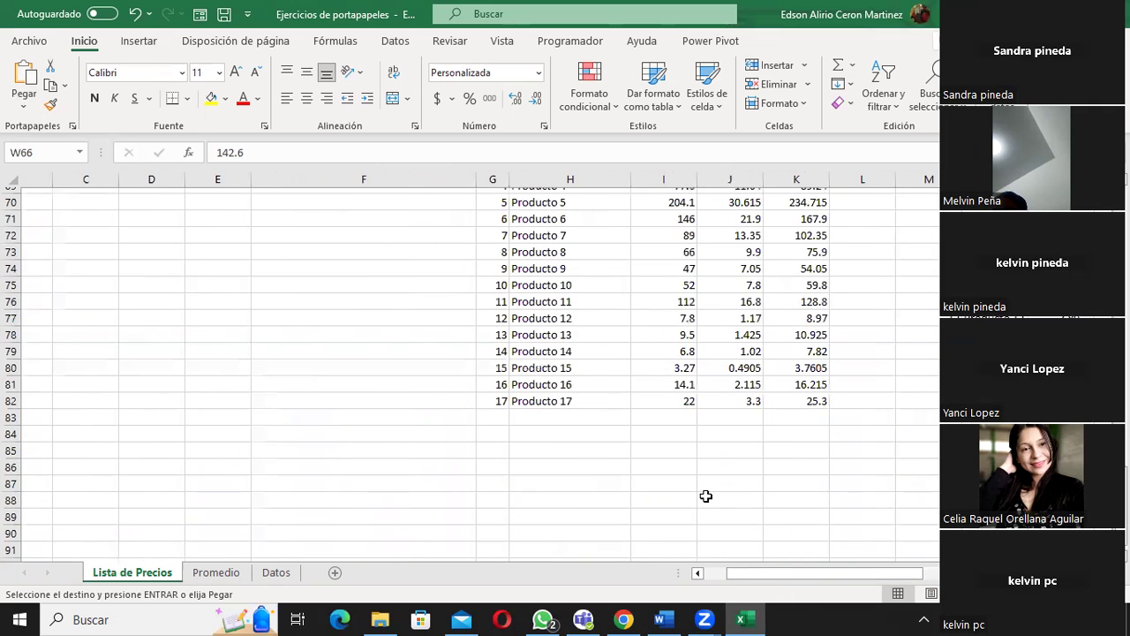
pyautogui.scroll(-1, 707, 495)
pyautogui.click(491, 402)
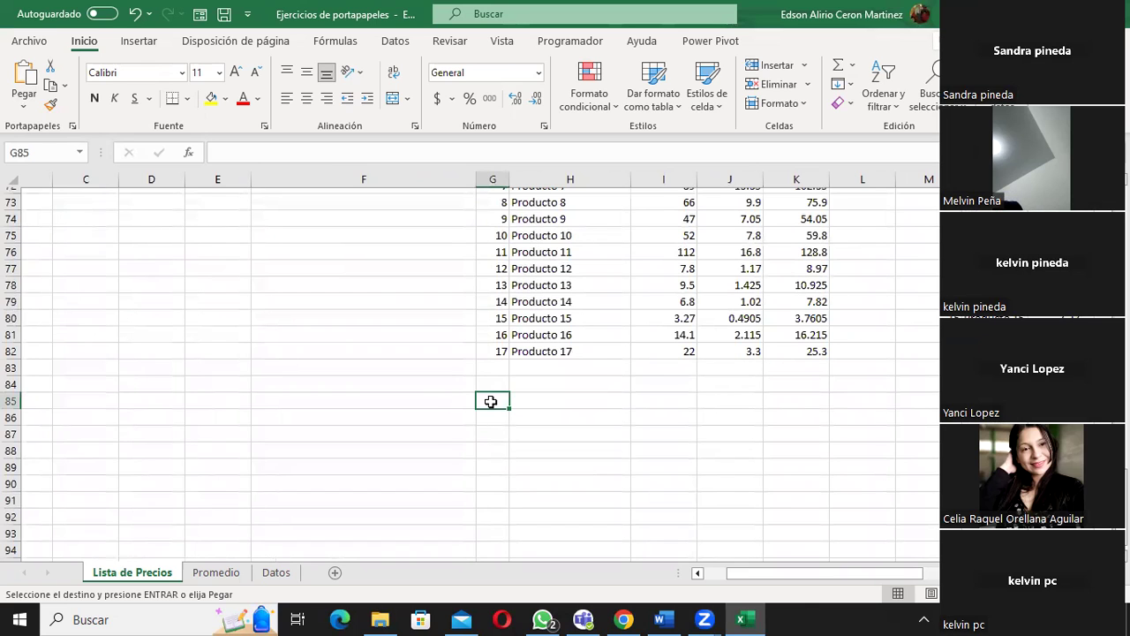
pyautogui.scroll(1, 491, 402)
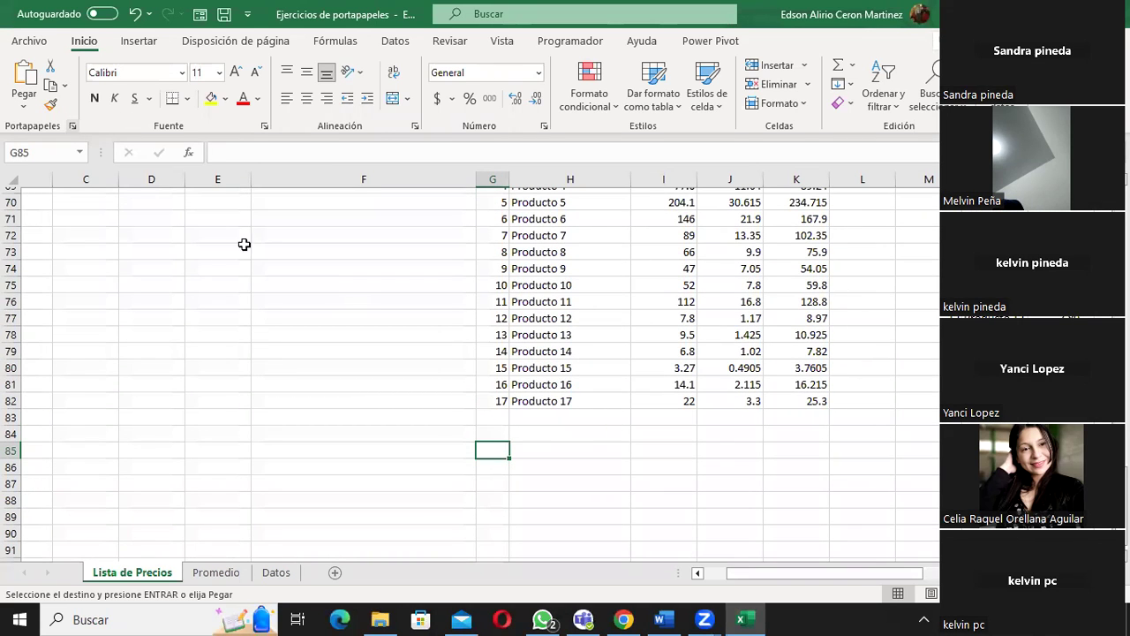
pyautogui.click(23, 108)
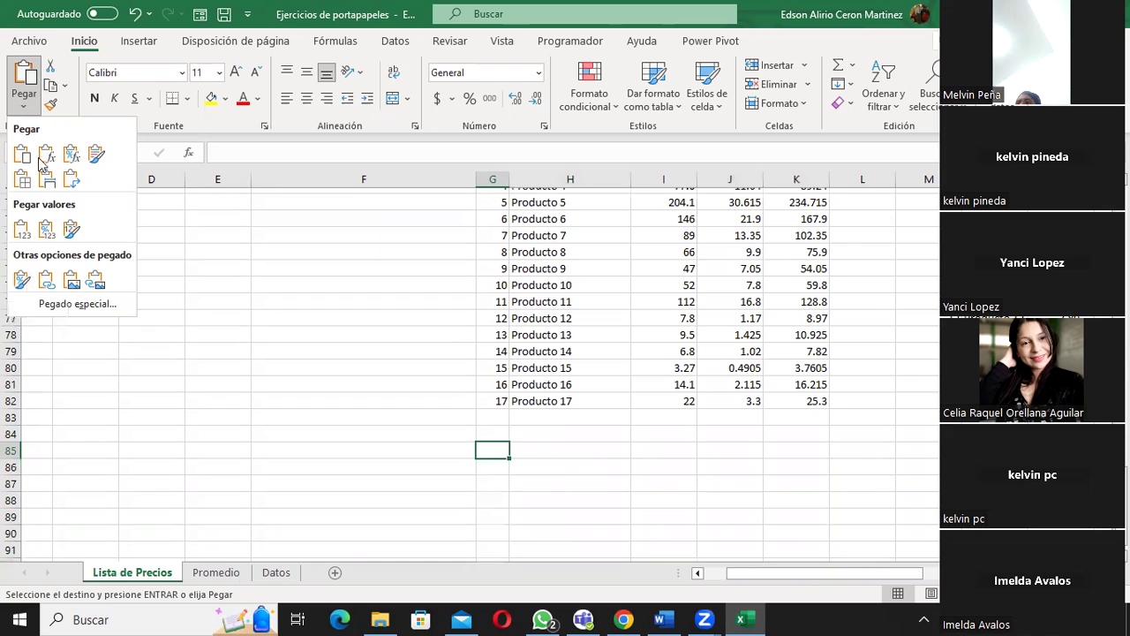
# Step: Paste only the table formatting into G85:K91, then reopen the paste options
pyautogui.click(20, 281)
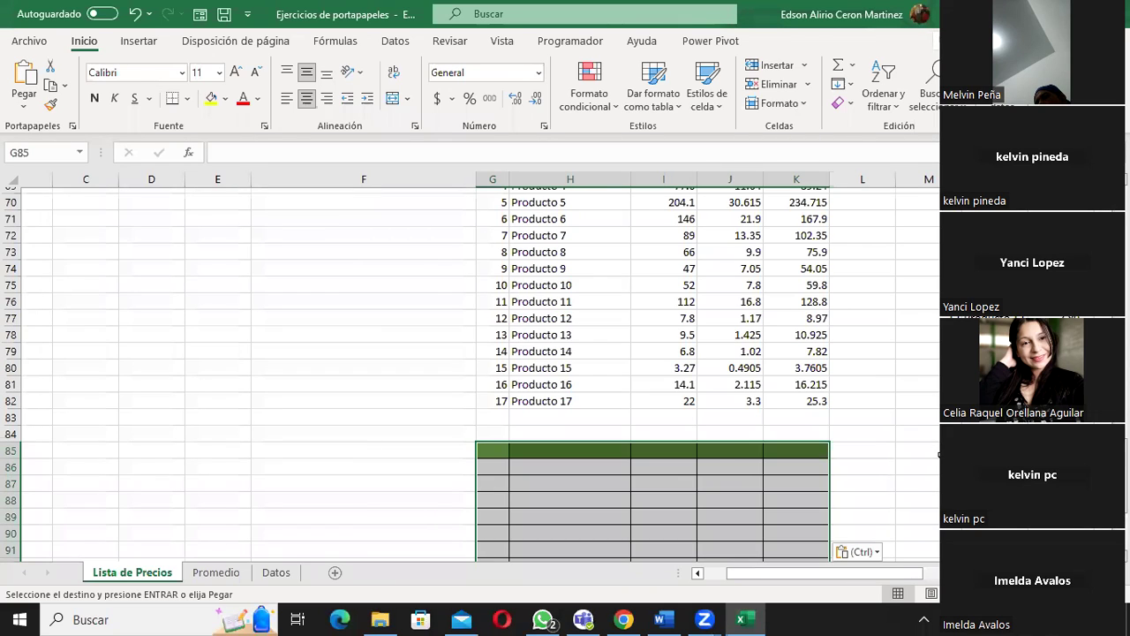
pyautogui.click(938, 452)
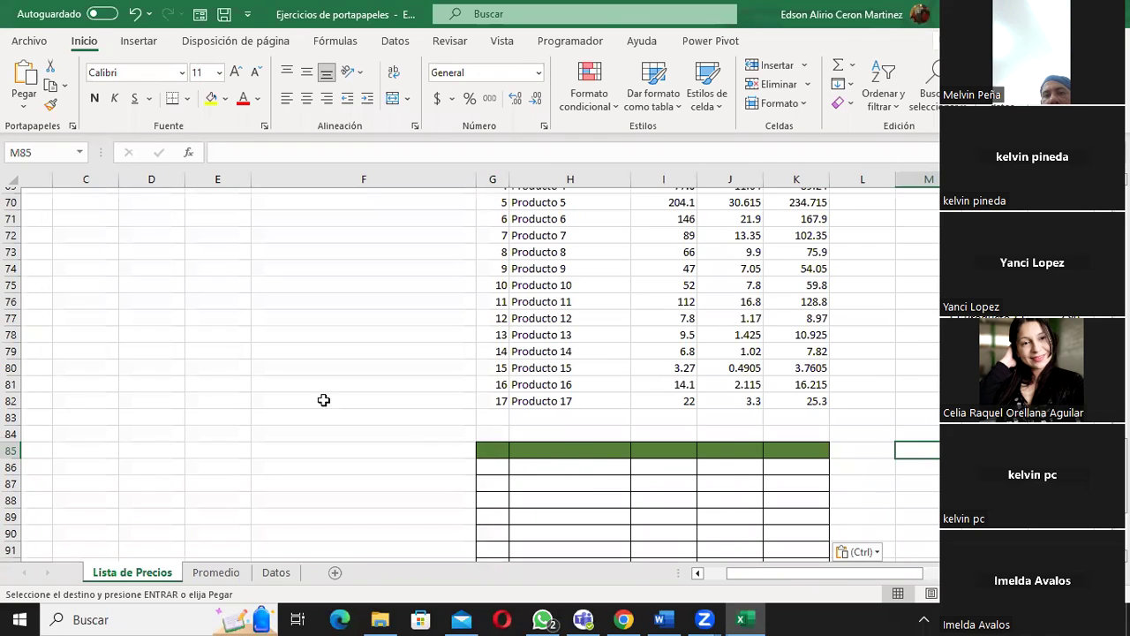
pyautogui.click(22, 107)
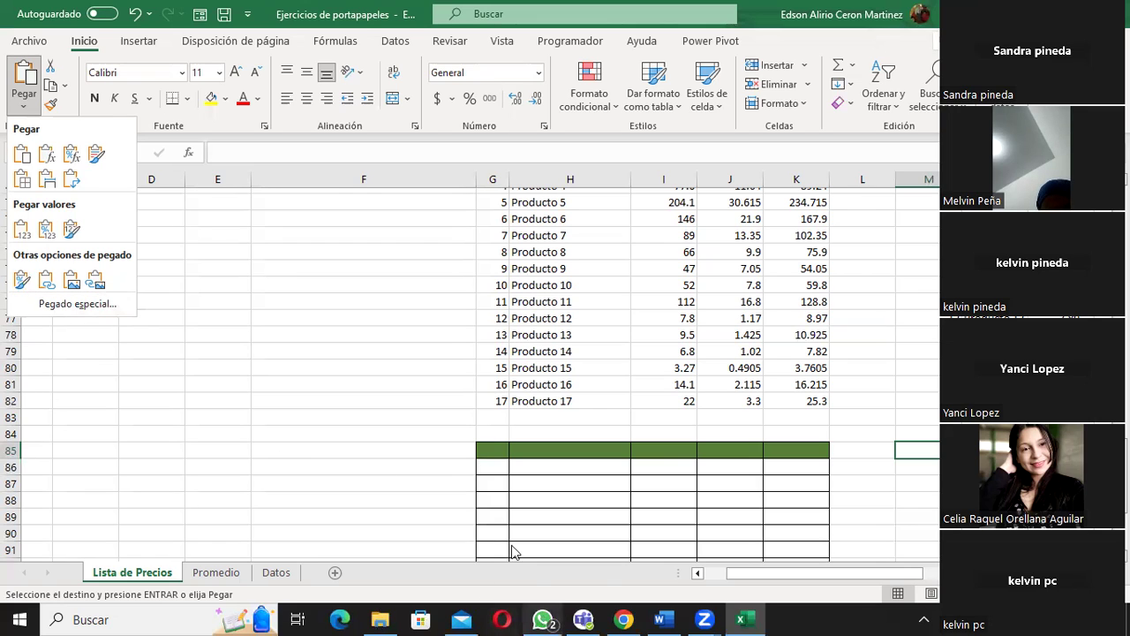
# Step: Dismiss the paste menu, inspect the empty cells H86:K86, and select M85
pyautogui.click(492, 470)
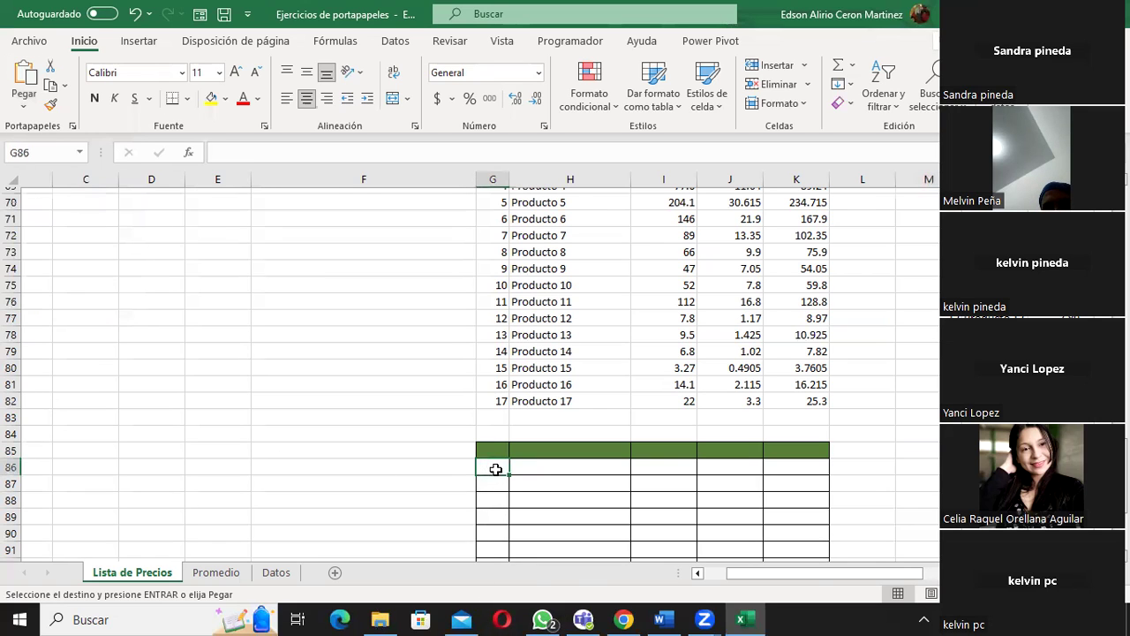
pyautogui.click(565, 469)
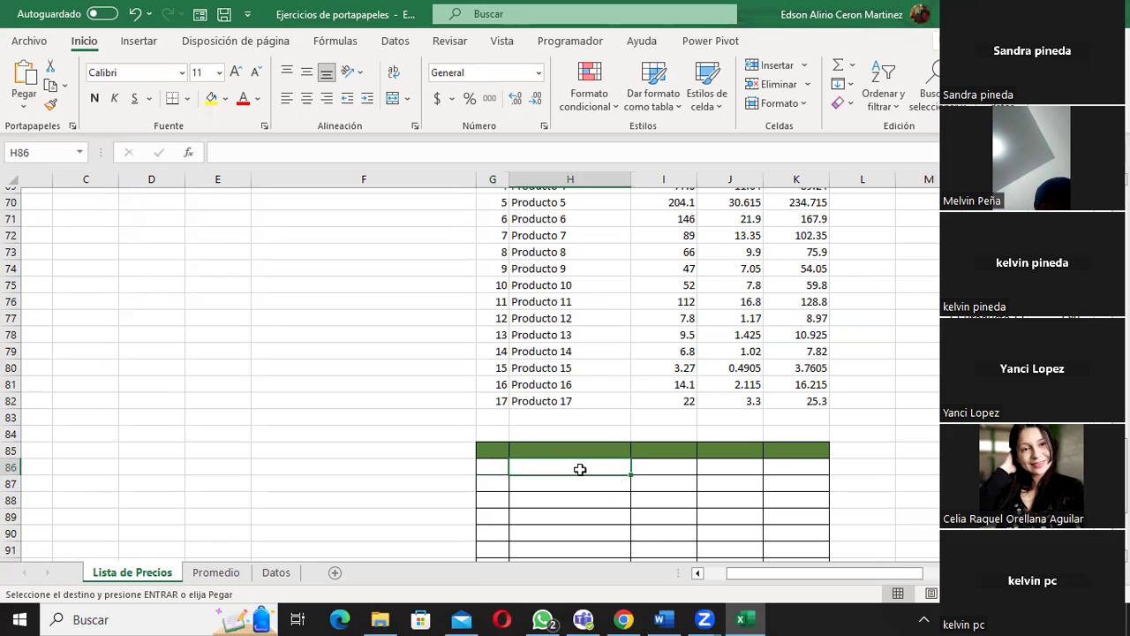
pyautogui.click(654, 469)
pyautogui.click(719, 471)
pyautogui.click(789, 468)
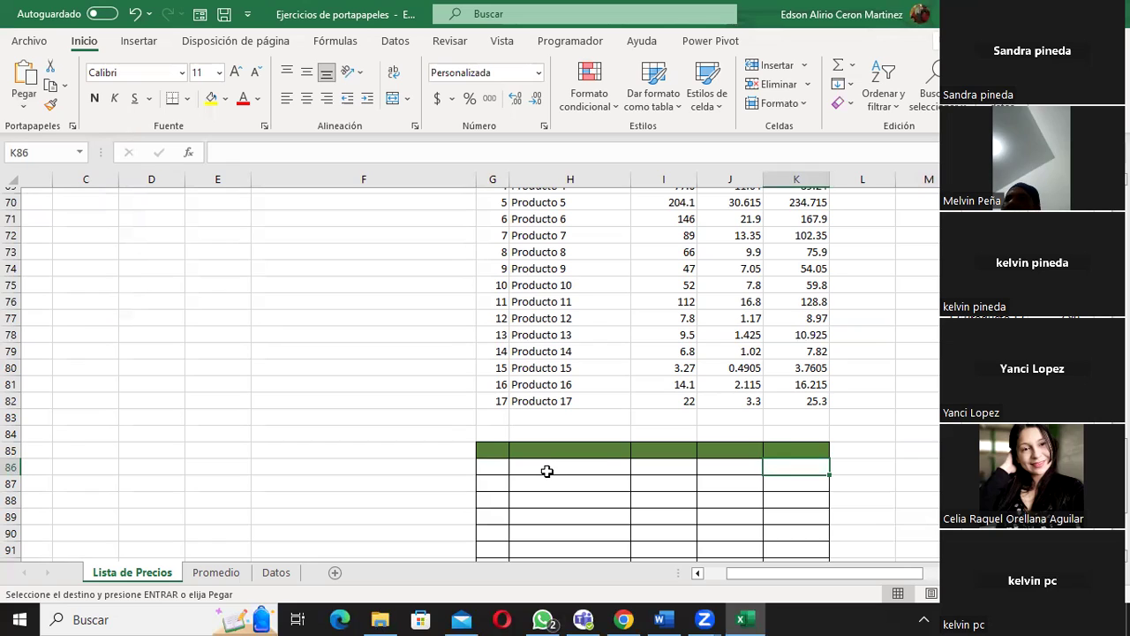
pyautogui.moveTo(548, 472); pyautogui.dragTo(789, 468)
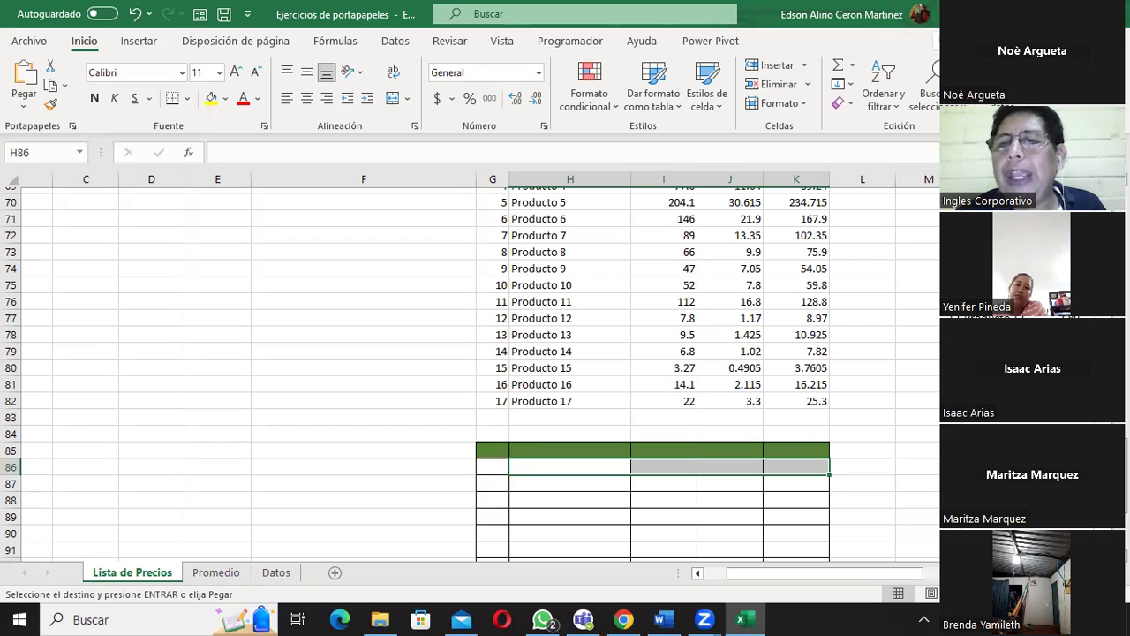
pyautogui.click(919, 450)
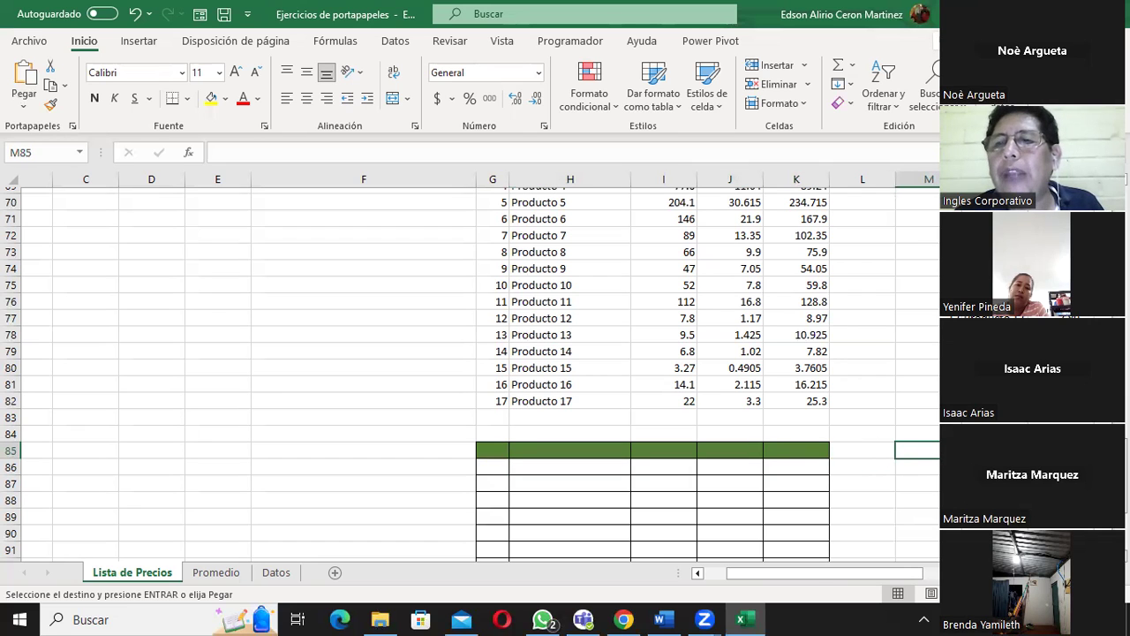
pyautogui.scroll(5, 58, 302)
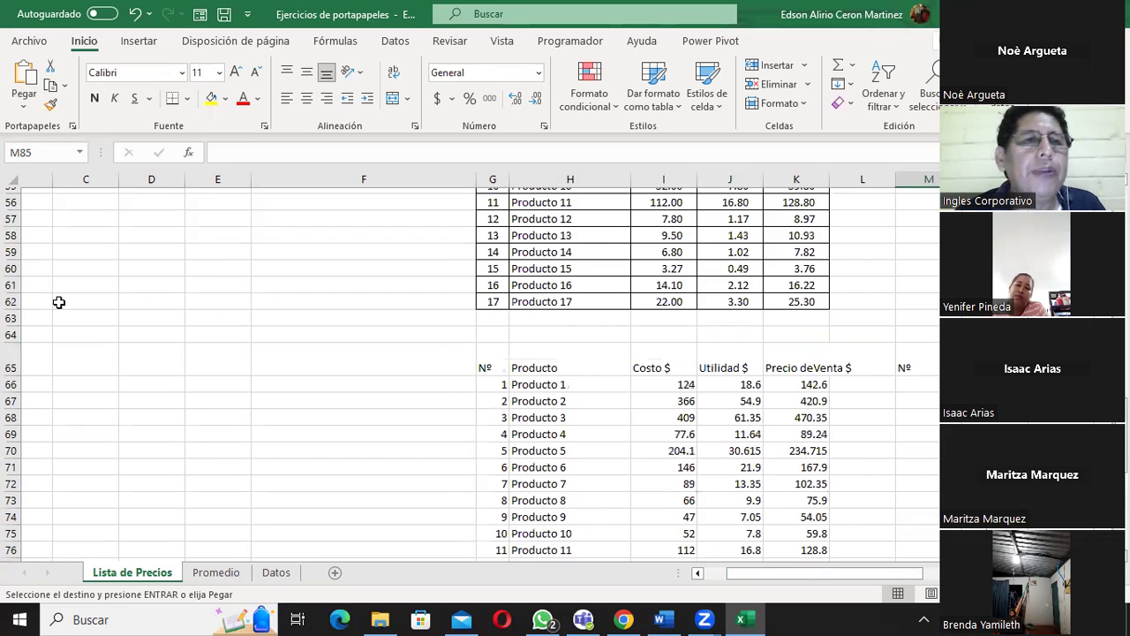
pyautogui.scroll(5, 85, 295)
pyautogui.scroll(6, 85, 295)
pyautogui.click(697, 575)
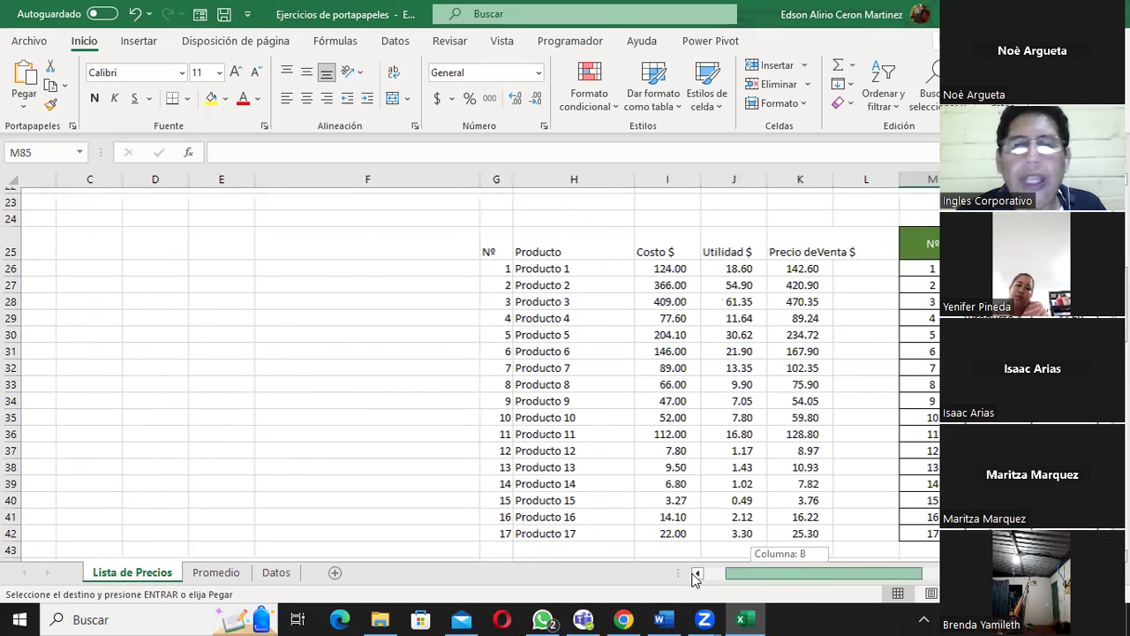
pyautogui.hscroll(-2, 320, 459)
pyautogui.scroll(2, 320, 459)
pyautogui.scroll(5, 416, 444)
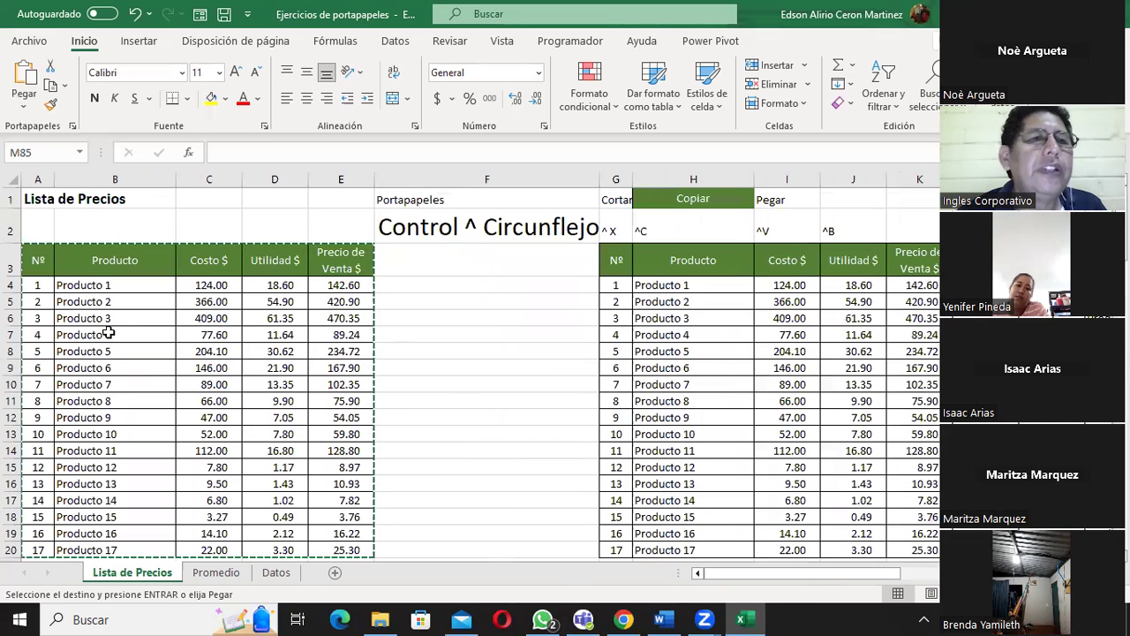
pyautogui.click(24, 109)
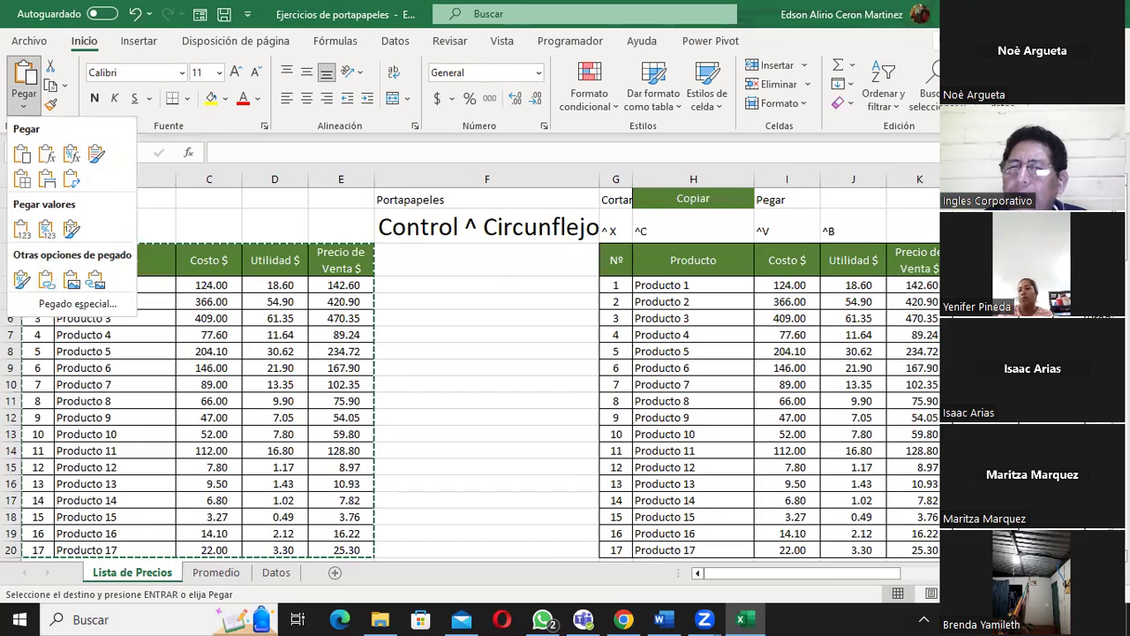
pyautogui.press('Escape')
pyautogui.hscroll(4, 468, 371)
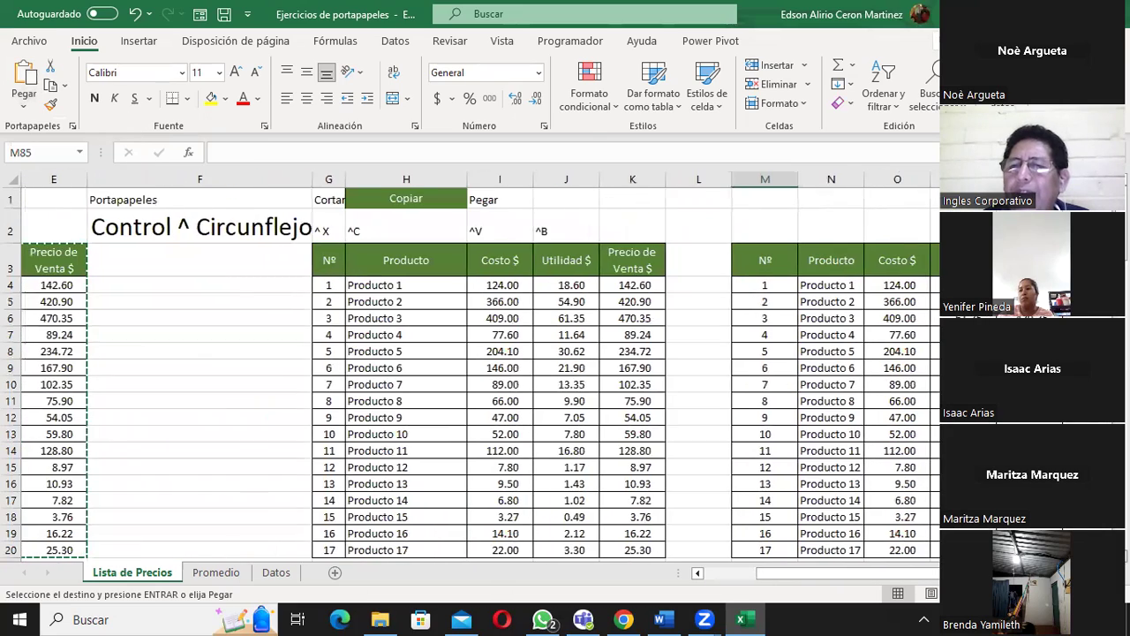
pyautogui.scroll(-5, 468, 371)
pyautogui.scroll(-2, 469, 371)
pyautogui.scroll(-3, 468, 371)
pyautogui.scroll(-3, 468, 371)
pyautogui.scroll(-2, 468, 371)
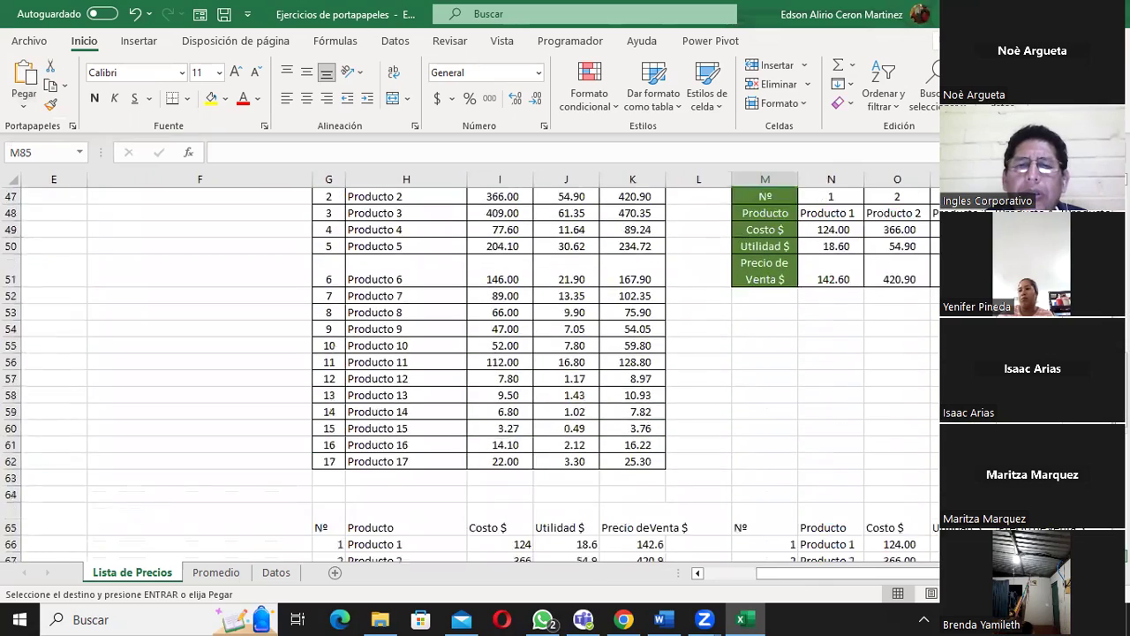
pyautogui.scroll(-3, 934, 512)
pyautogui.scroll(-2, 933, 512)
pyautogui.scroll(-3, 934, 512)
pyautogui.scroll(-1, 933, 512)
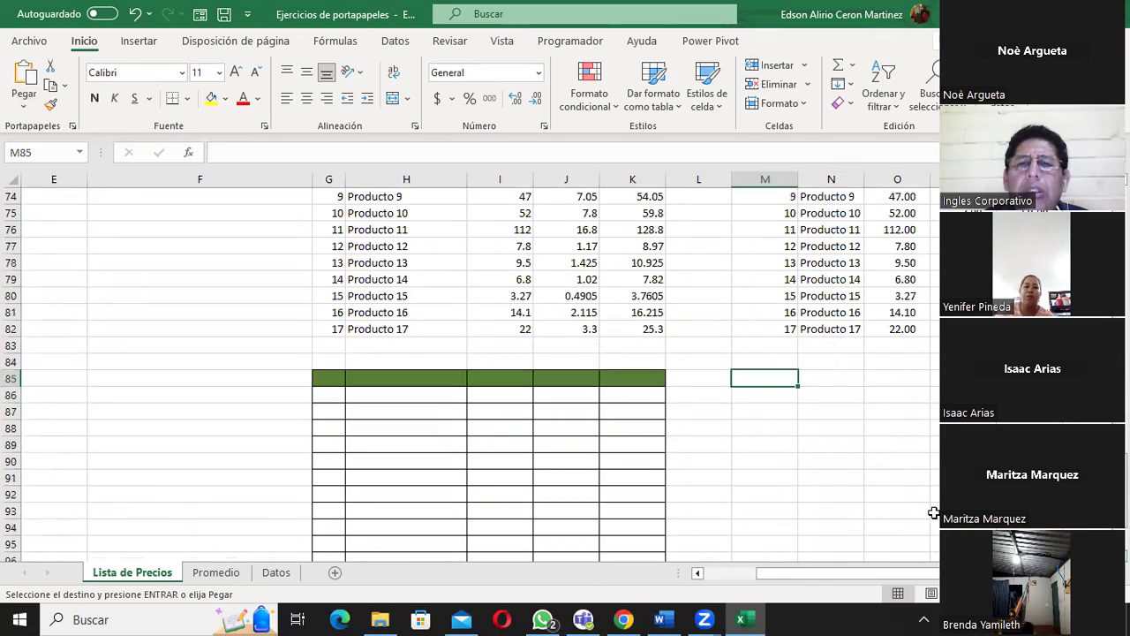
# Step: Paste the copied price list at M85 with Pegar vínculo, so cells reference the original, e.g. =A3
pyautogui.click(24, 106)
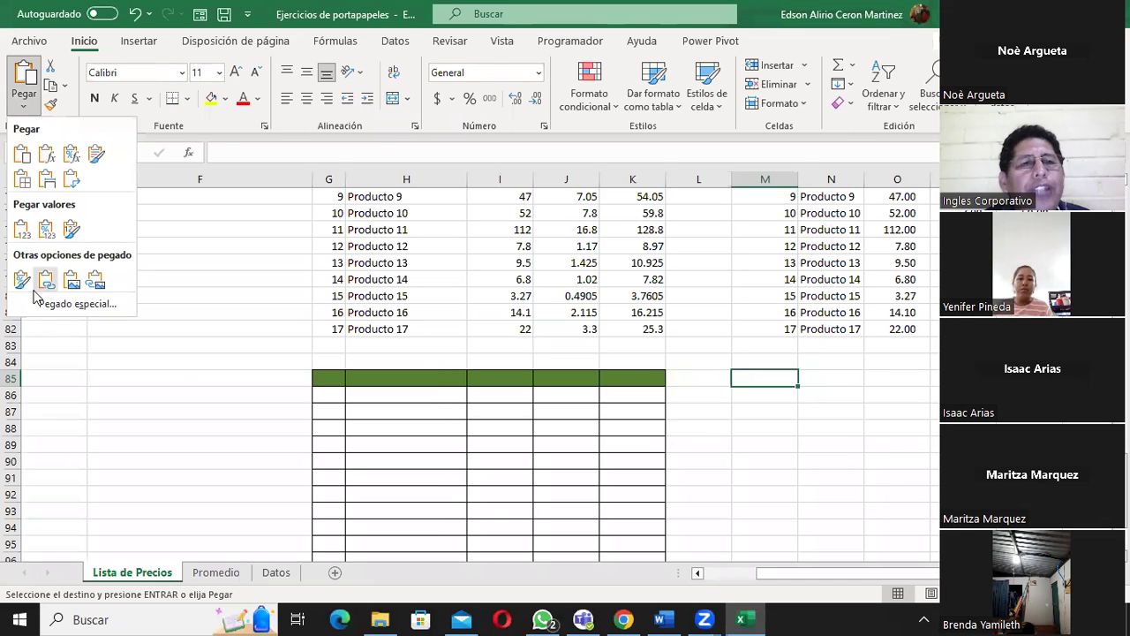
pyautogui.click(46, 281)
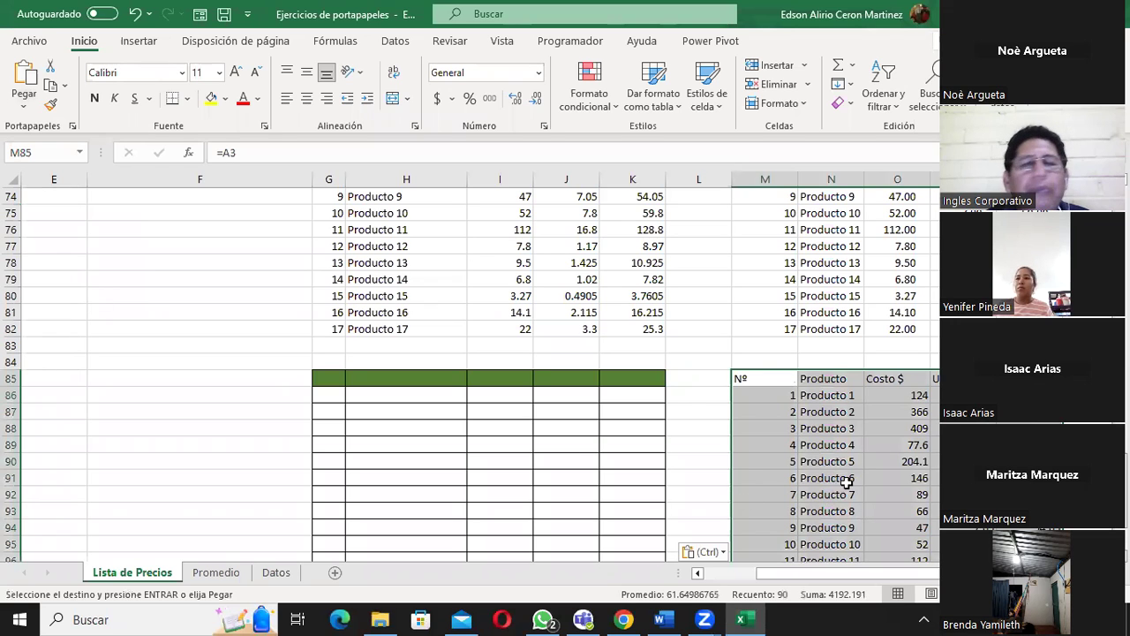
pyautogui.scroll(-5, 846, 484)
pyautogui.scroll(1, 848, 481)
pyautogui.scroll(1, 848, 481)
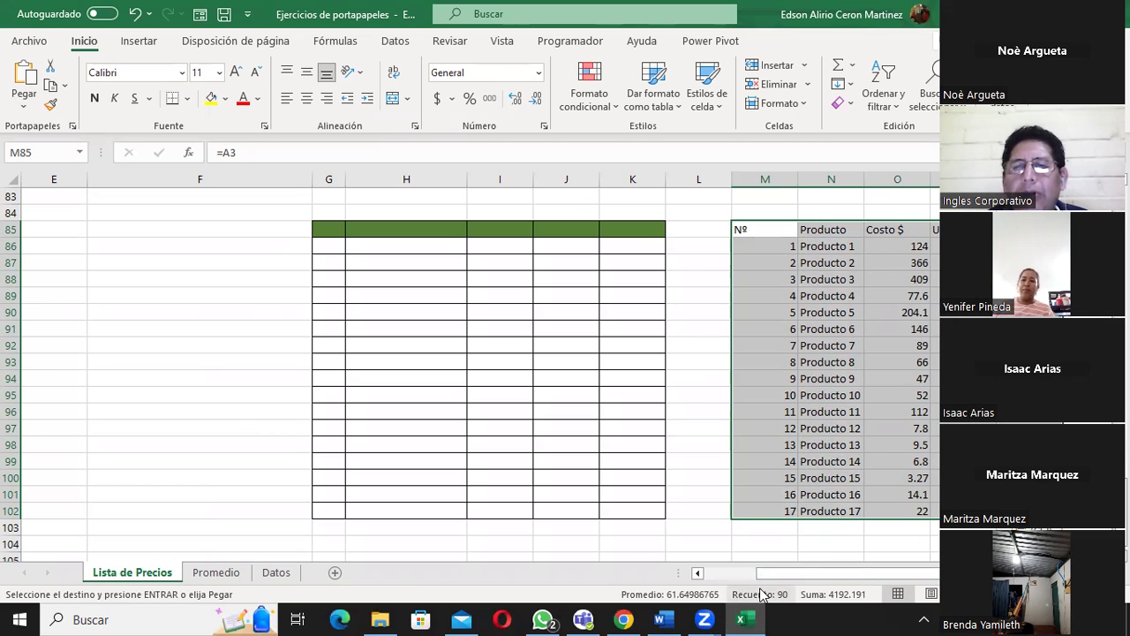
pyautogui.moveTo(789, 580); pyautogui.dragTo(234, 542)
pyautogui.scroll(8, 260, 492)
pyautogui.scroll(7, 259, 492)
pyautogui.scroll(4, 264, 489)
pyautogui.scroll(8, 256, 493)
pyautogui.scroll(-1, 164, 515)
pyautogui.scroll(-1, 71, 397)
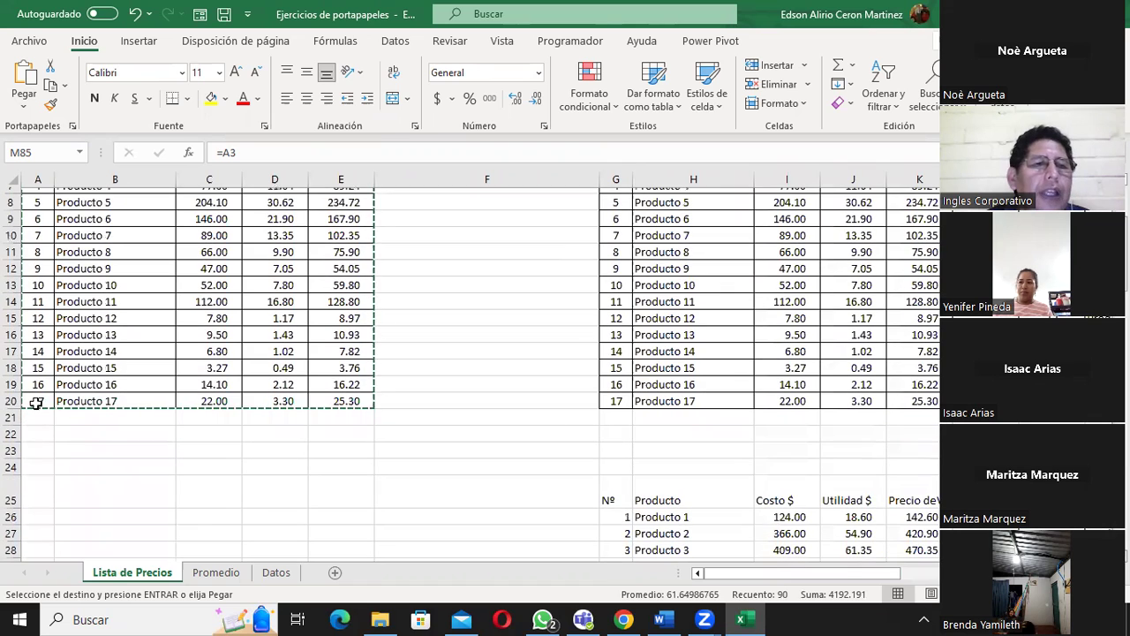
pyautogui.click(46, 397)
pyautogui.write('1')
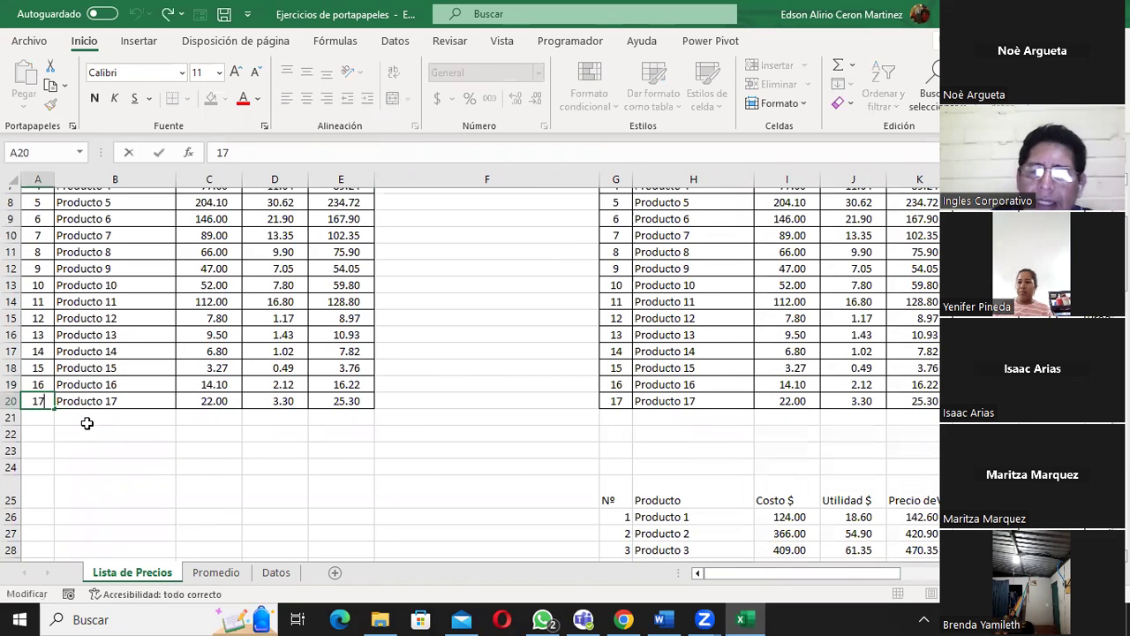
pyautogui.write('7')
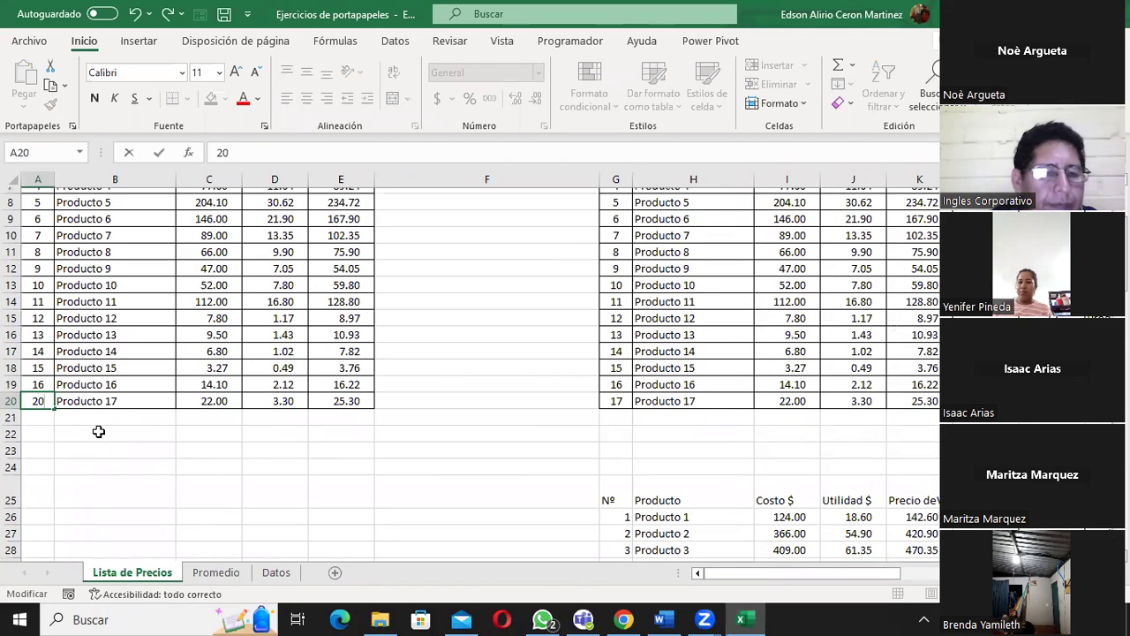
pyautogui.press('Tab')
pyautogui.press('Tab')
pyautogui.press('Tab')
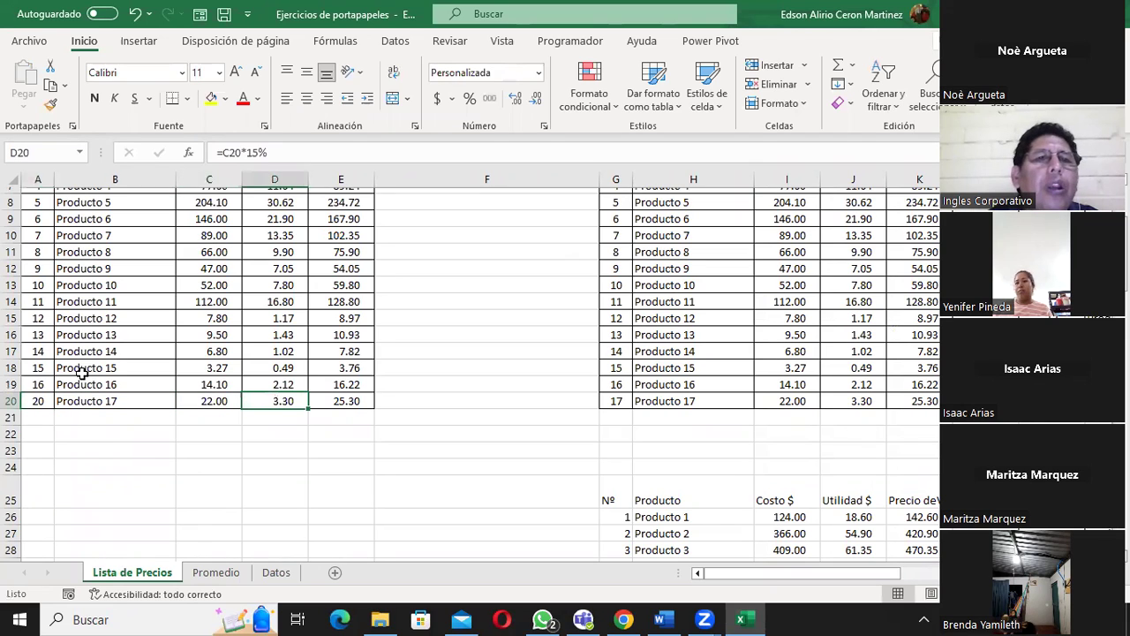
pyautogui.click(205, 398)
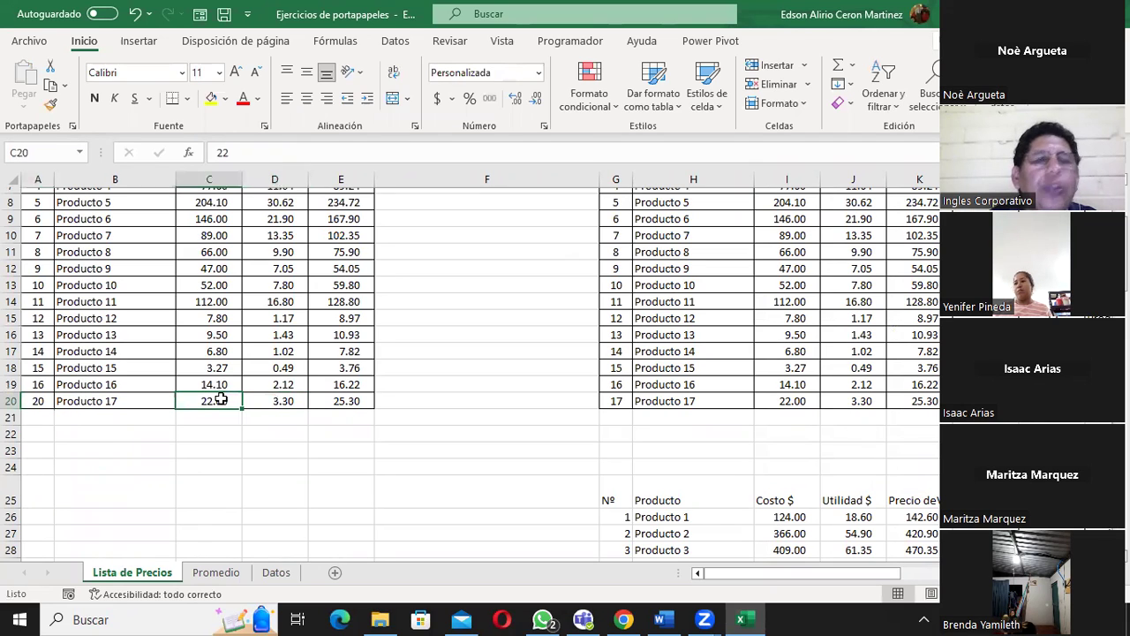
pyautogui.write('75')
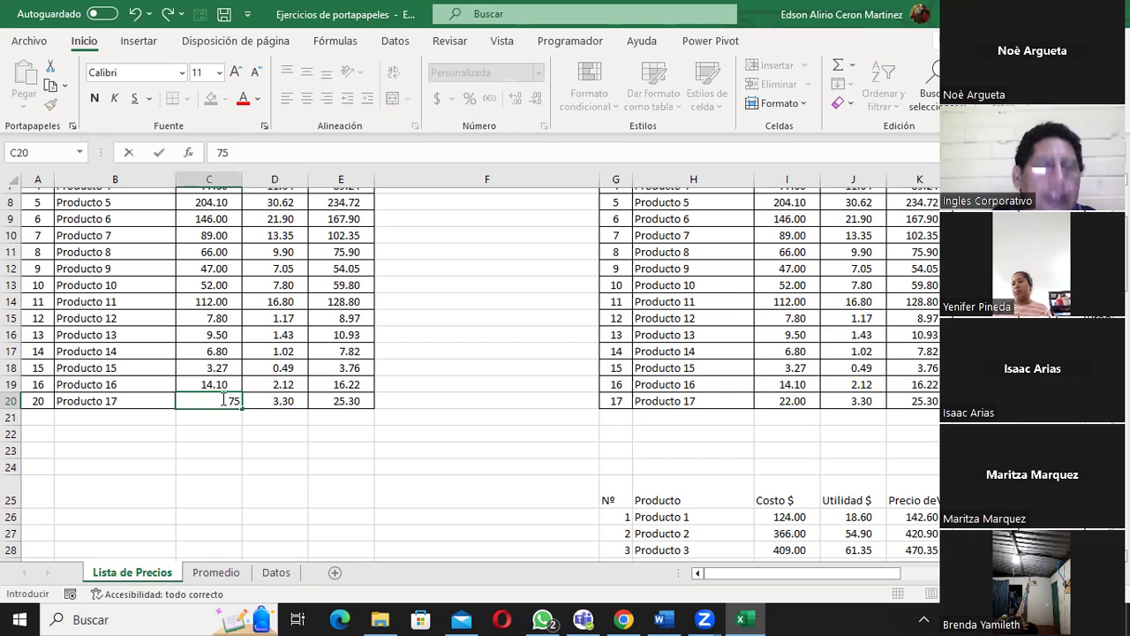
pyautogui.press('Tab')
pyautogui.scroll(-4, 782, 518)
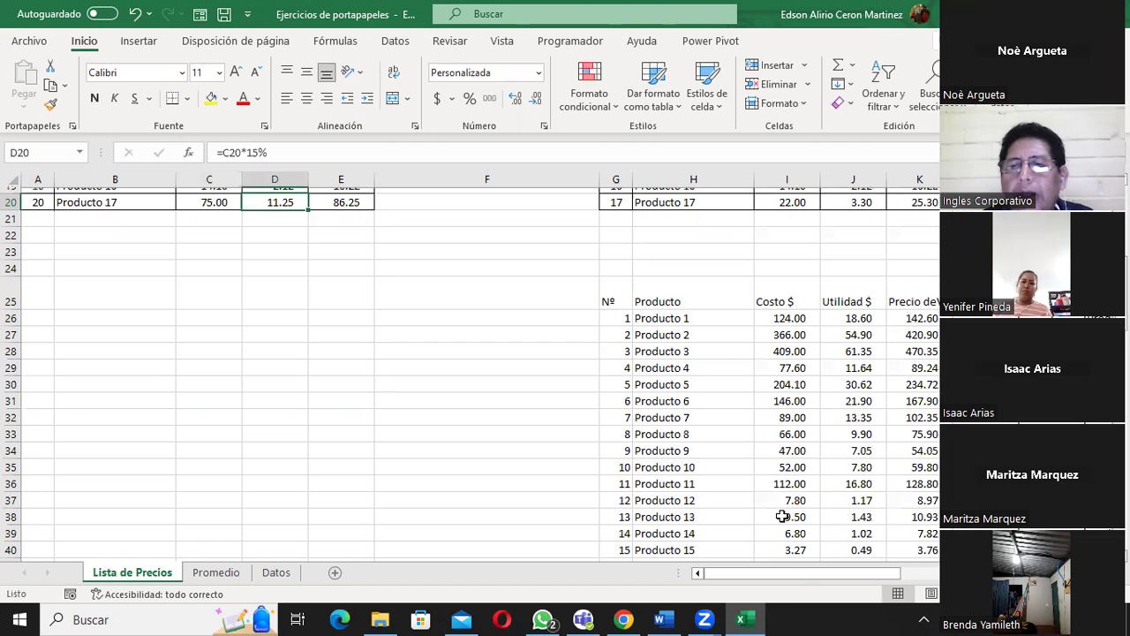
pyautogui.scroll(-4, 795, 574)
pyautogui.scroll(-2, 793, 583)
pyautogui.scroll(-5, 795, 585)
pyautogui.scroll(-3, 794, 586)
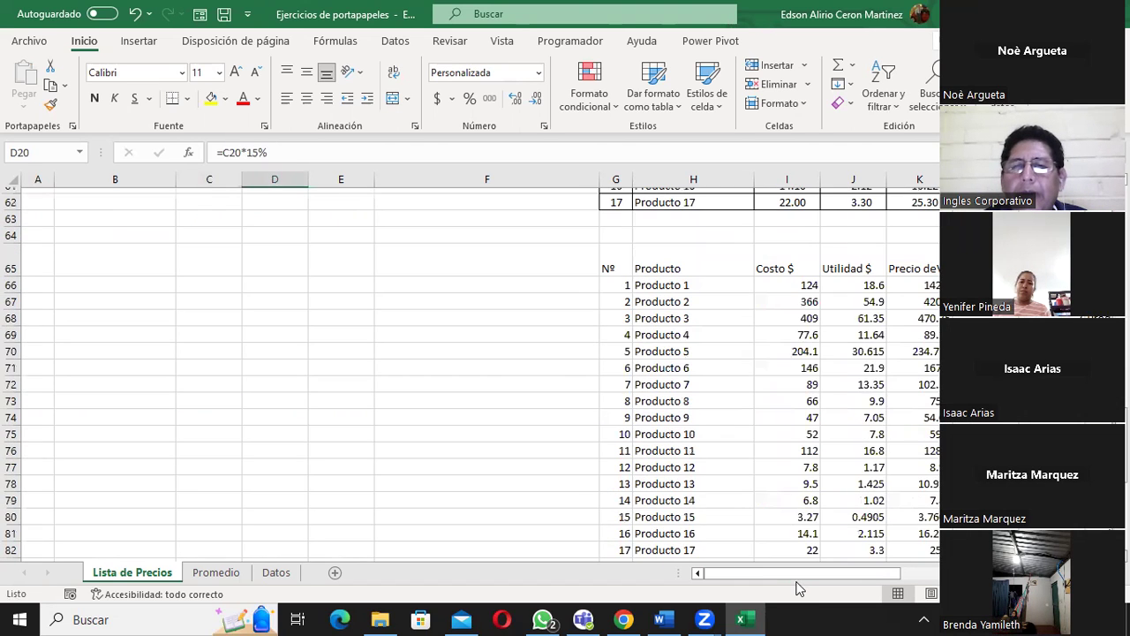
pyautogui.scroll(-2, 797, 588)
pyautogui.scroll(-1, 798, 585)
pyautogui.scroll(-1, 798, 585)
pyautogui.moveTo(797, 573); pyautogui.dragTo(898, 572)
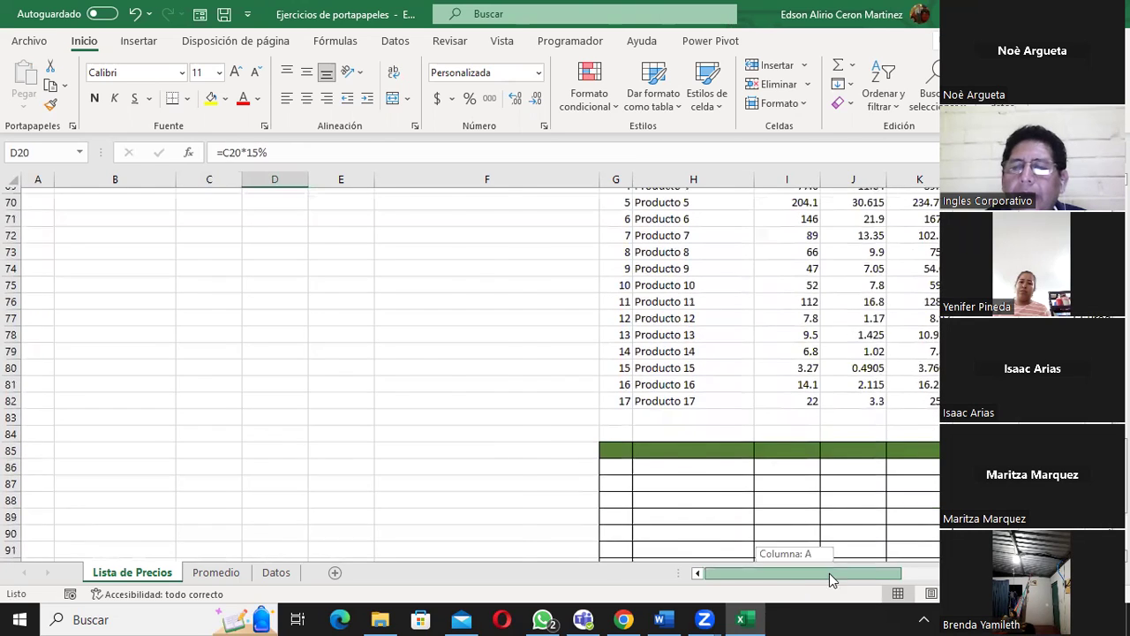
pyautogui.scroll(-1, 898, 572)
pyautogui.scroll(-4, 899, 571)
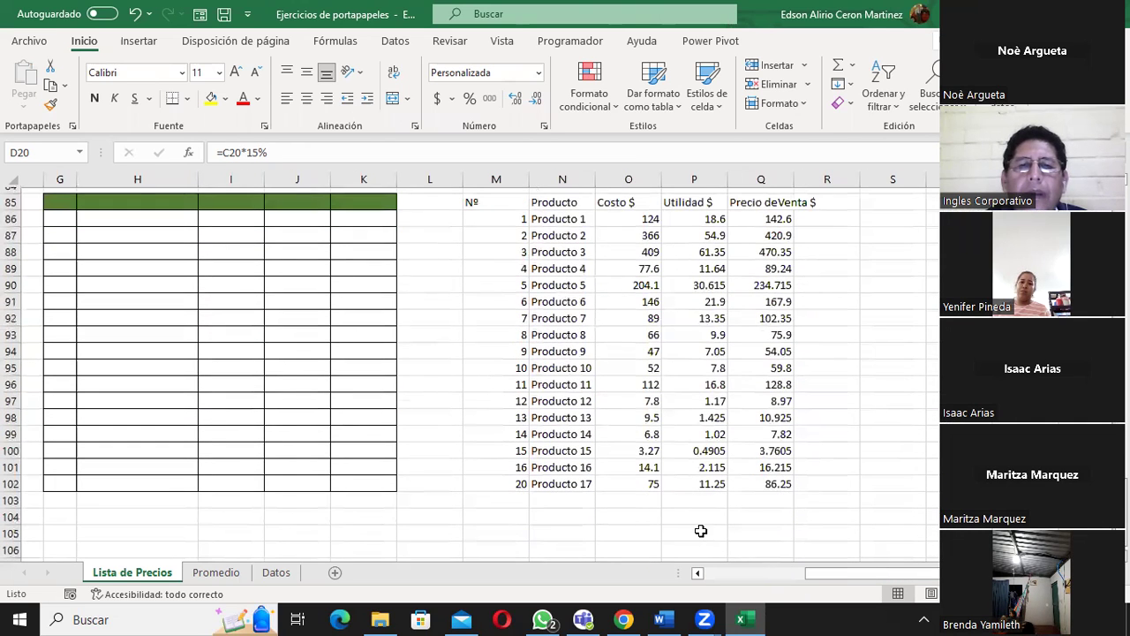
pyautogui.click(516, 484)
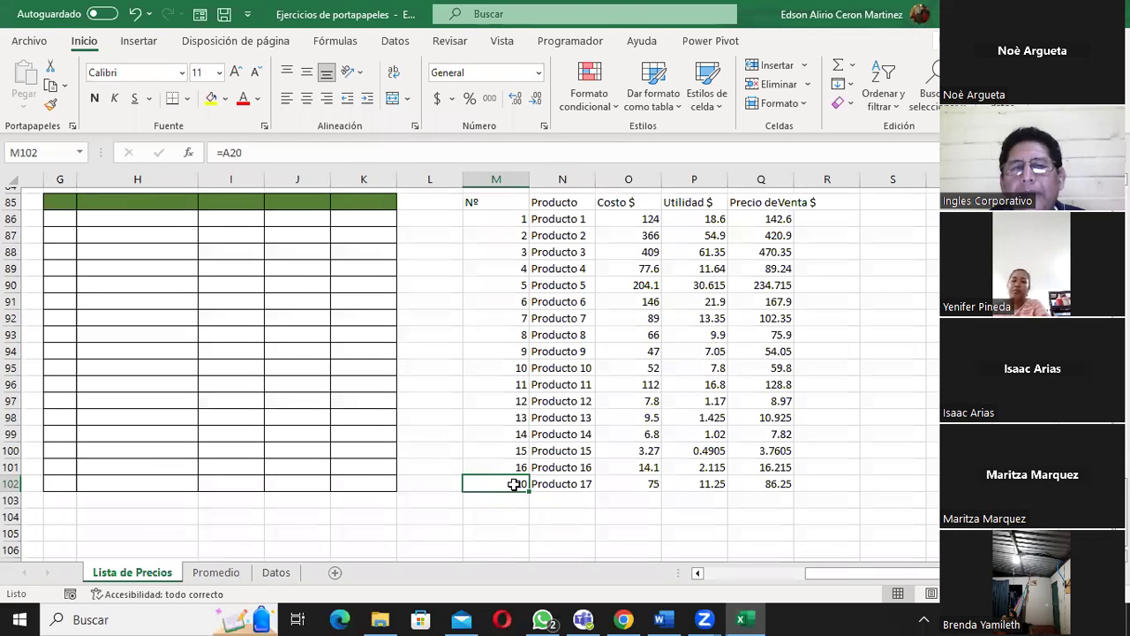
pyautogui.click(634, 484)
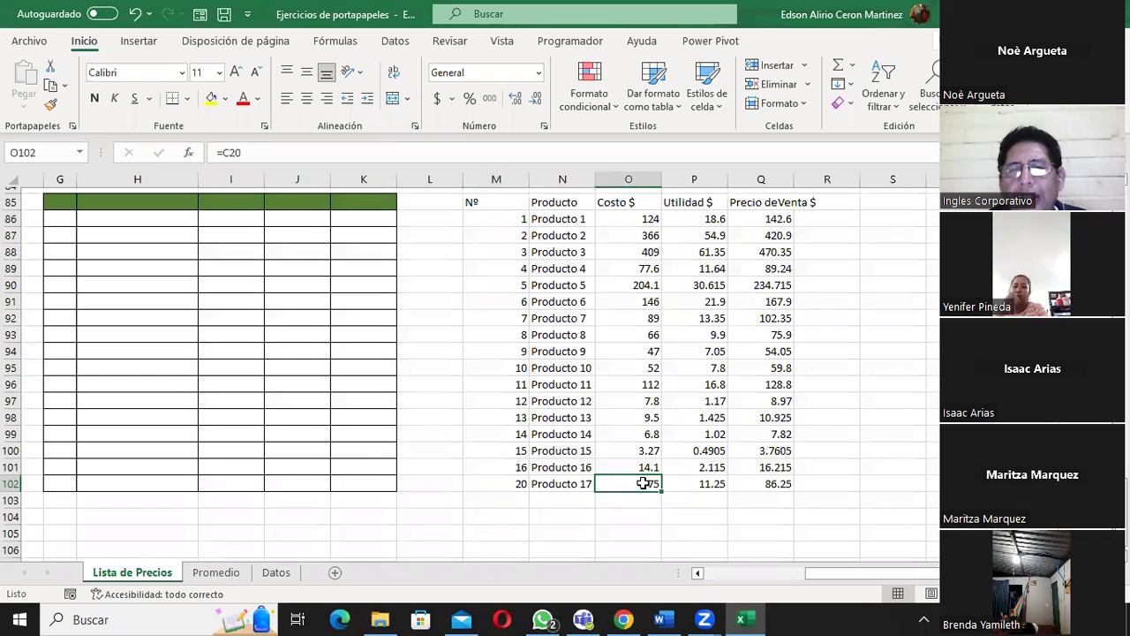
pyautogui.click(510, 484)
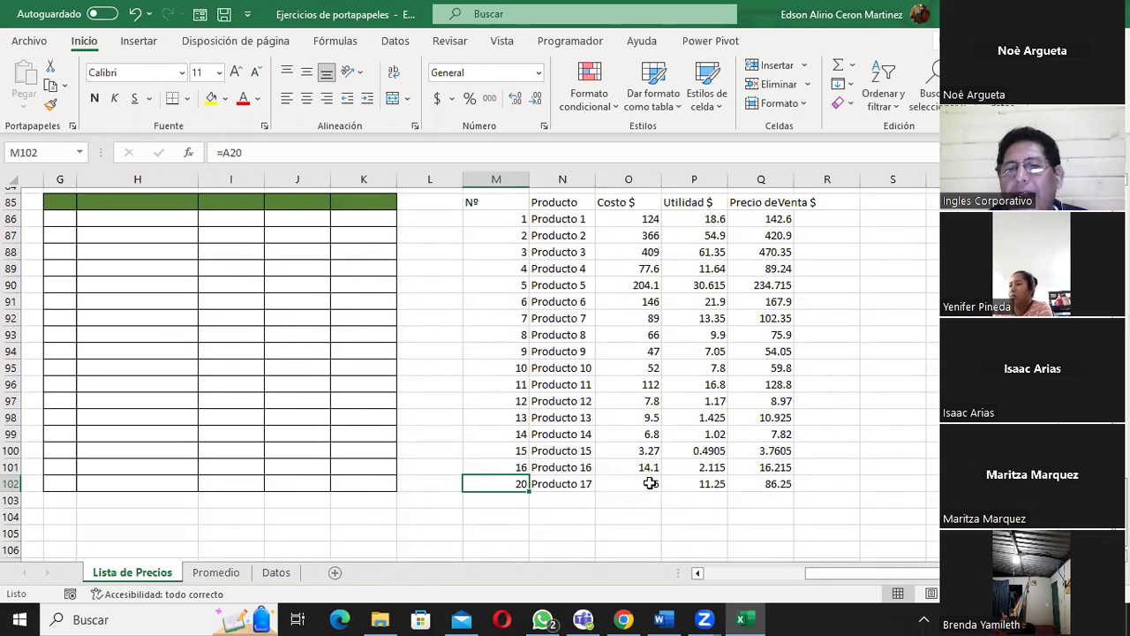
pyautogui.scroll(4, 651, 478)
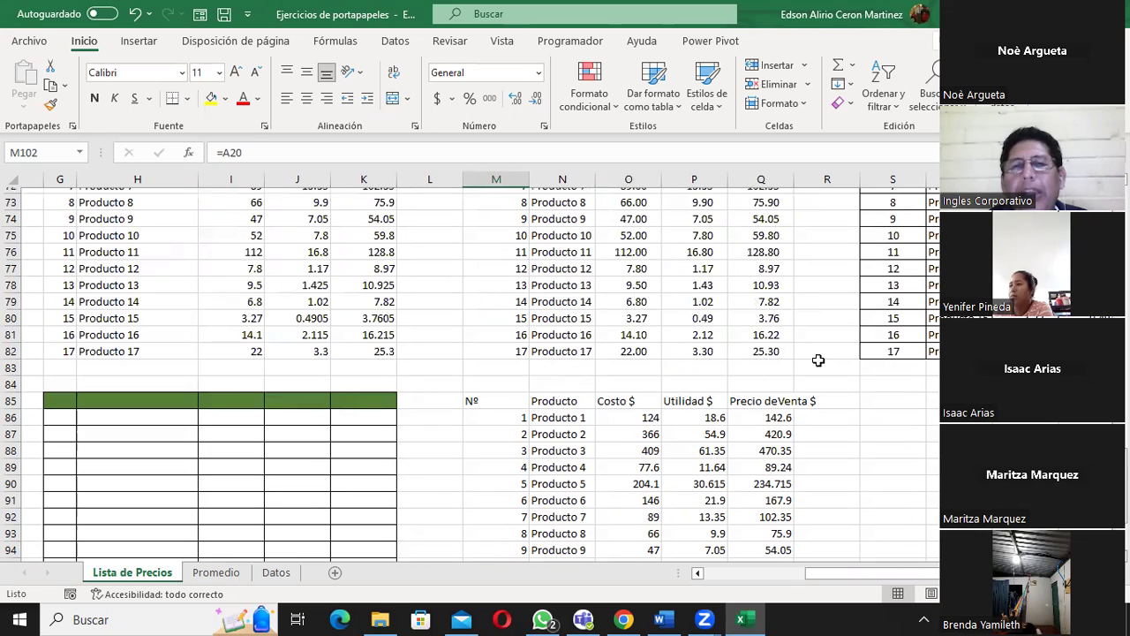
pyautogui.scroll(-5, 662, 433)
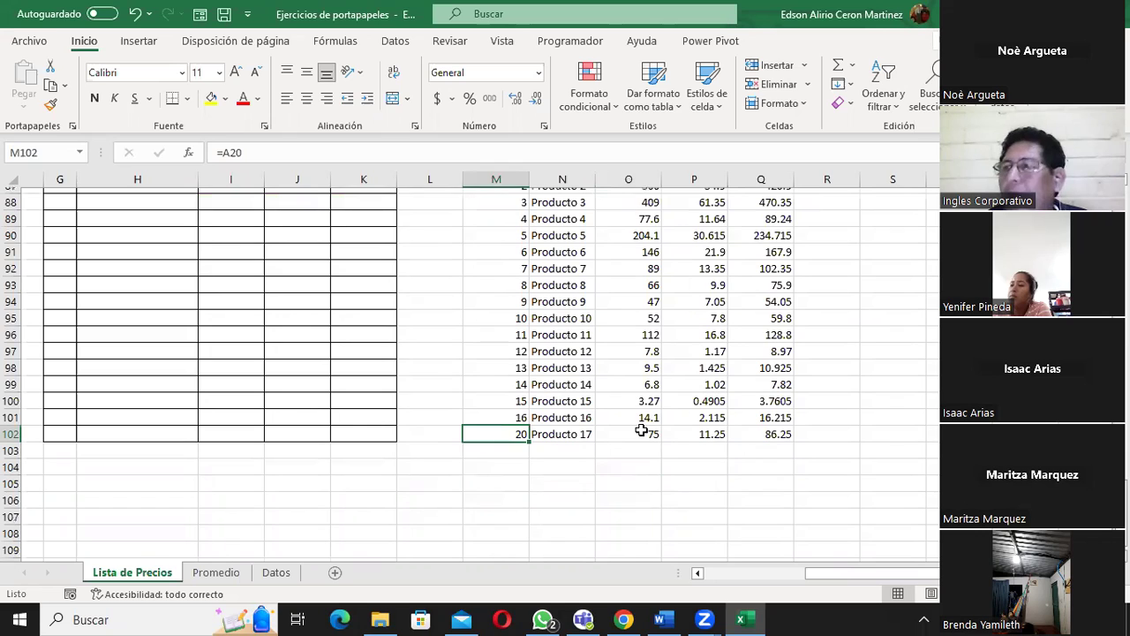
pyautogui.click(626, 286)
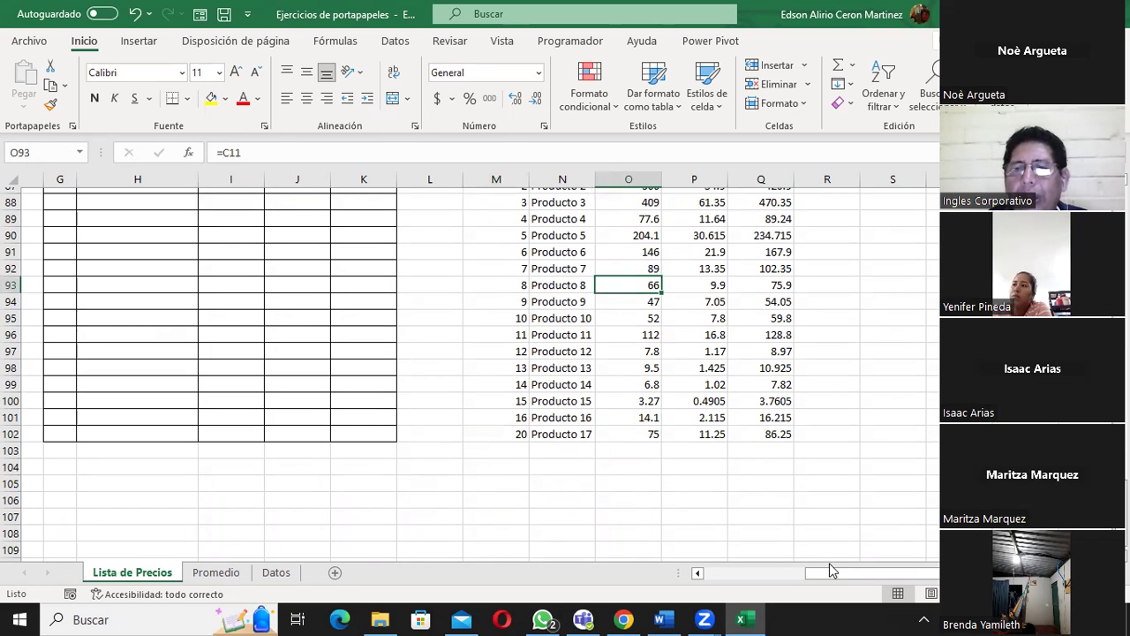
pyautogui.moveTo(828, 573); pyautogui.dragTo(706, 574)
pyautogui.scroll(5, 325, 526)
pyautogui.scroll(11, 325, 526)
pyautogui.scroll(7, 325, 527)
pyautogui.moveTo(715, 574); pyautogui.dragTo(713, 576)
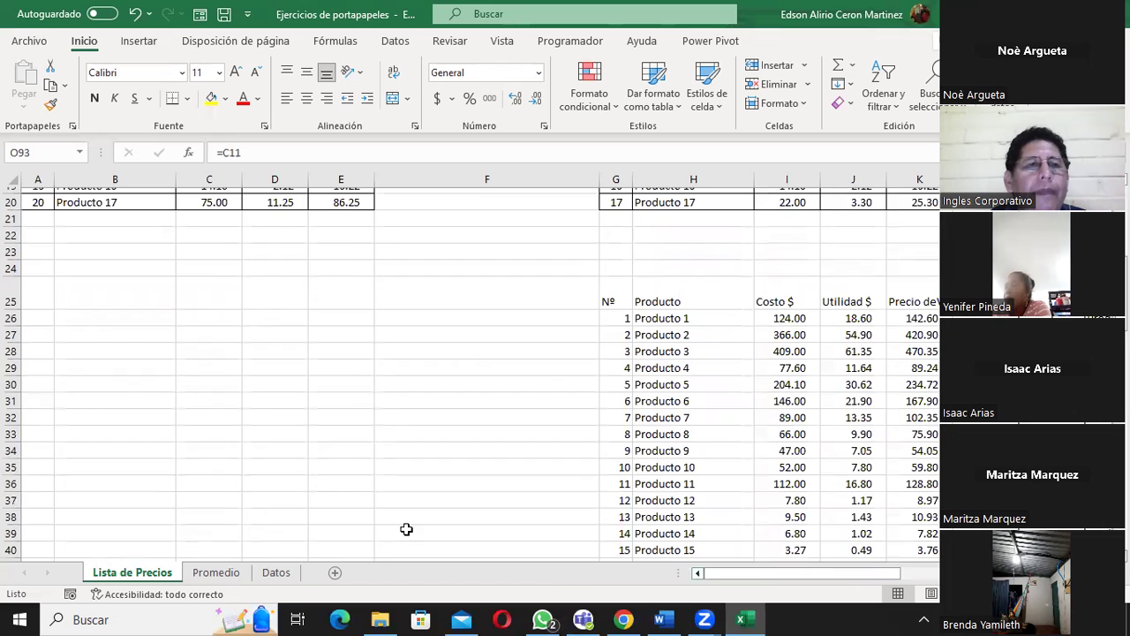
pyautogui.scroll(4, 241, 491)
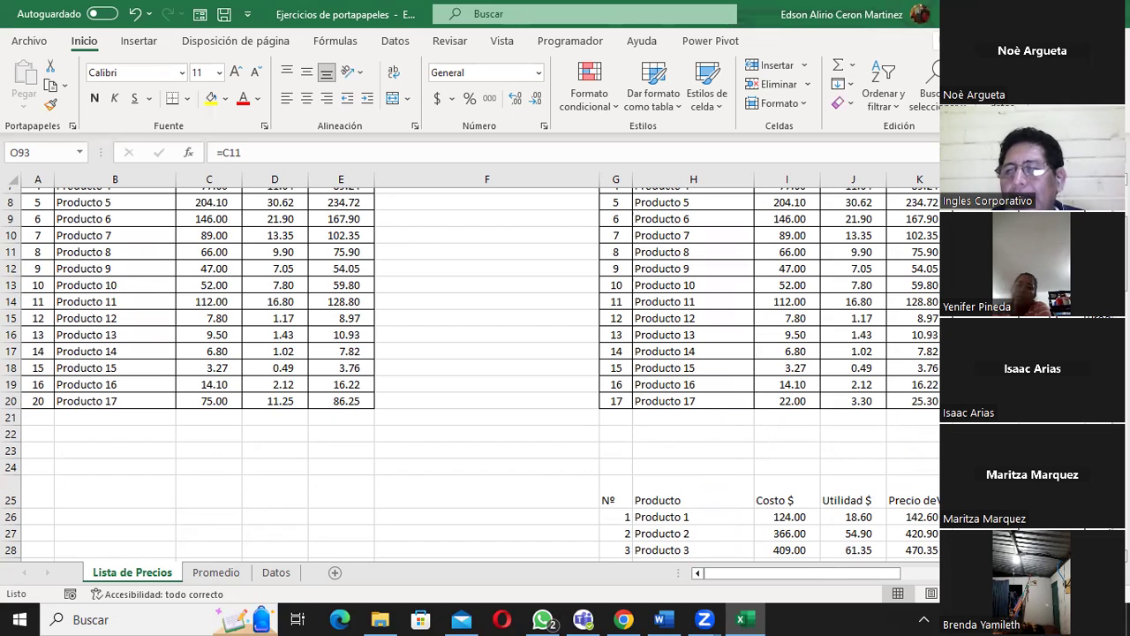
pyautogui.scroll(-8, 477, 371)
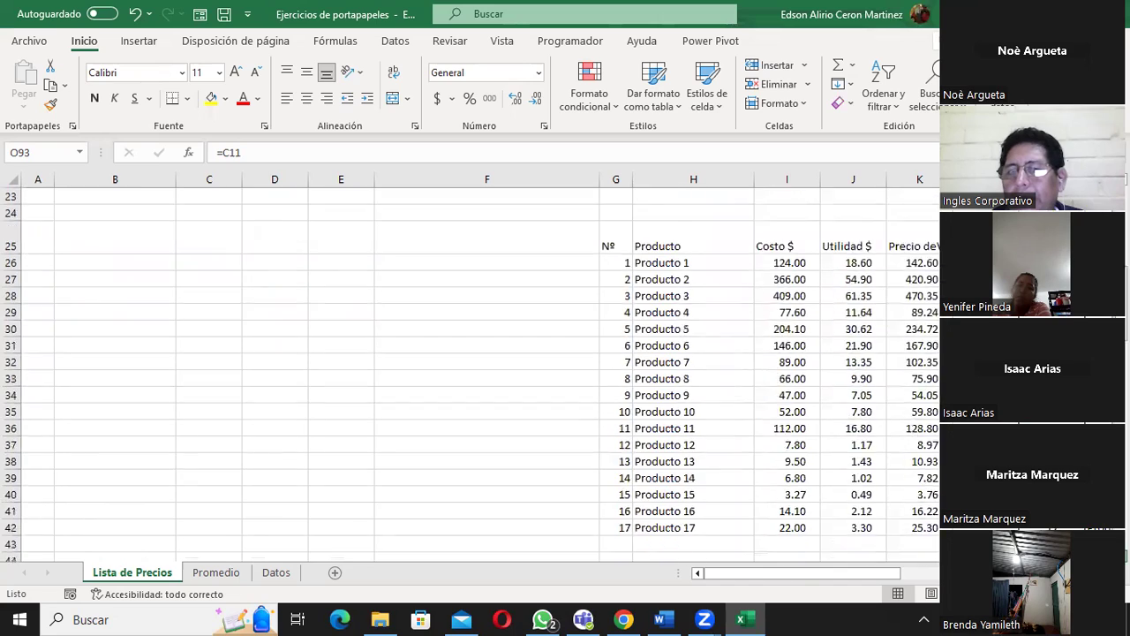
pyautogui.scroll(-3, 477, 371)
pyautogui.scroll(-2, 477, 371)
pyautogui.scroll(-1, 477, 371)
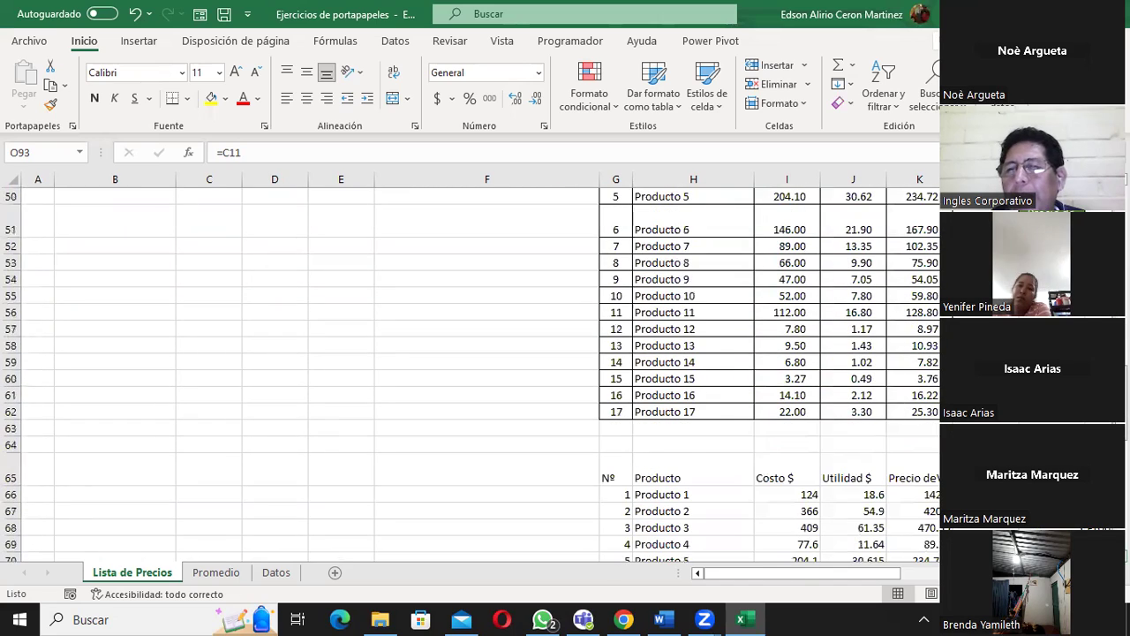
pyautogui.scroll(-1, 477, 371)
pyautogui.scroll(-2, 477, 371)
pyautogui.scroll(-3, 477, 371)
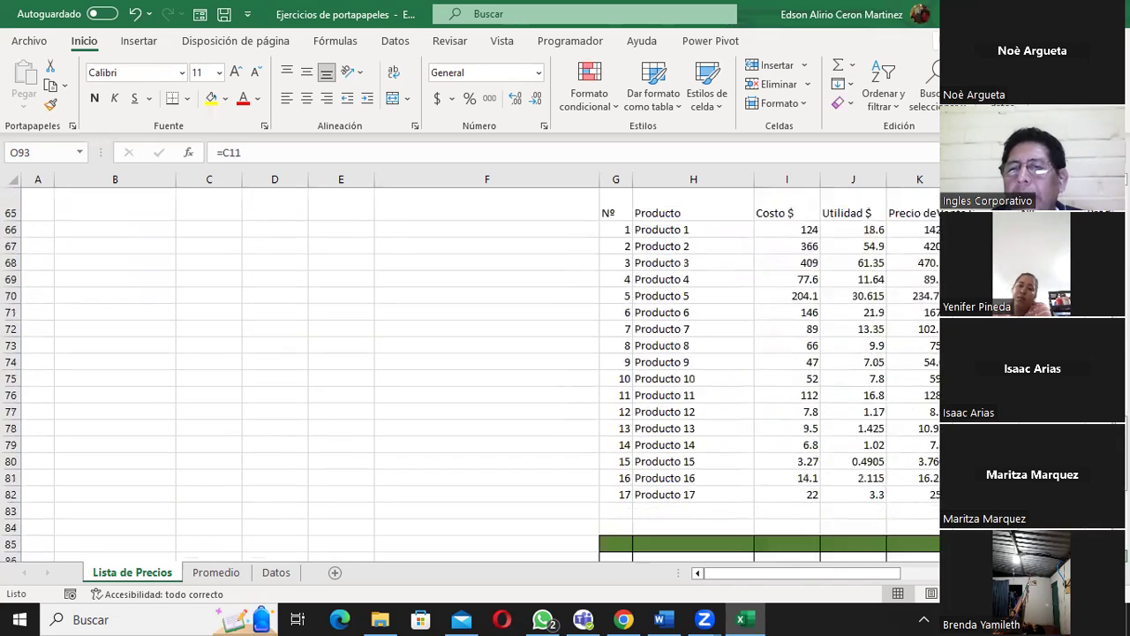
pyautogui.scroll(-1, 477, 371)
pyautogui.scroll(-1, 477, 371)
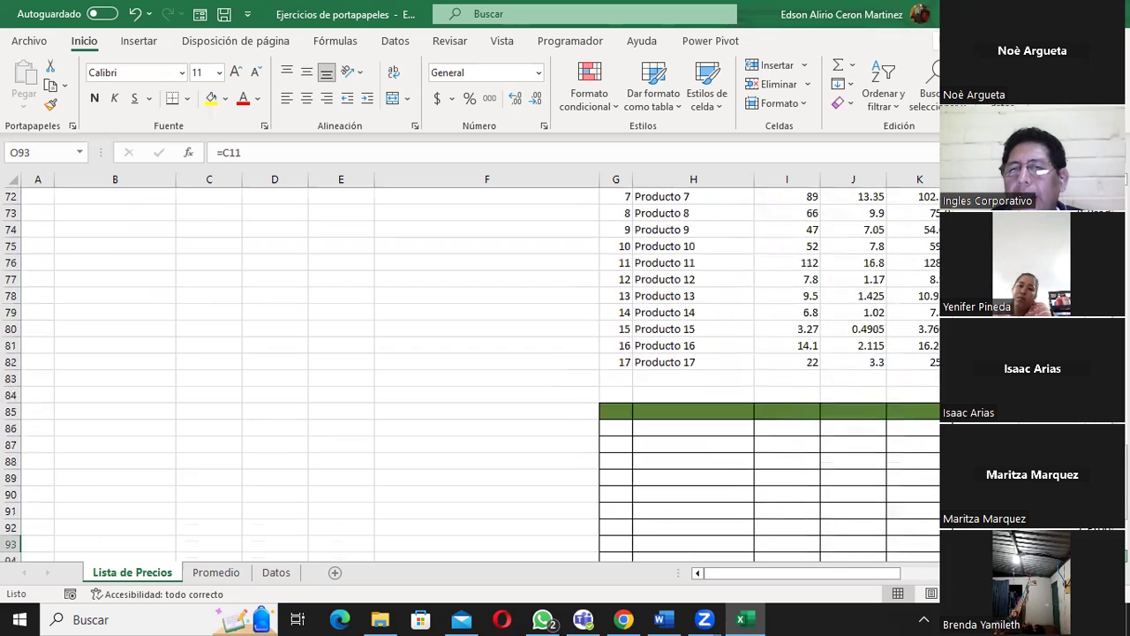
pyautogui.scroll(-3, 477, 371)
pyautogui.scroll(-1, 477, 371)
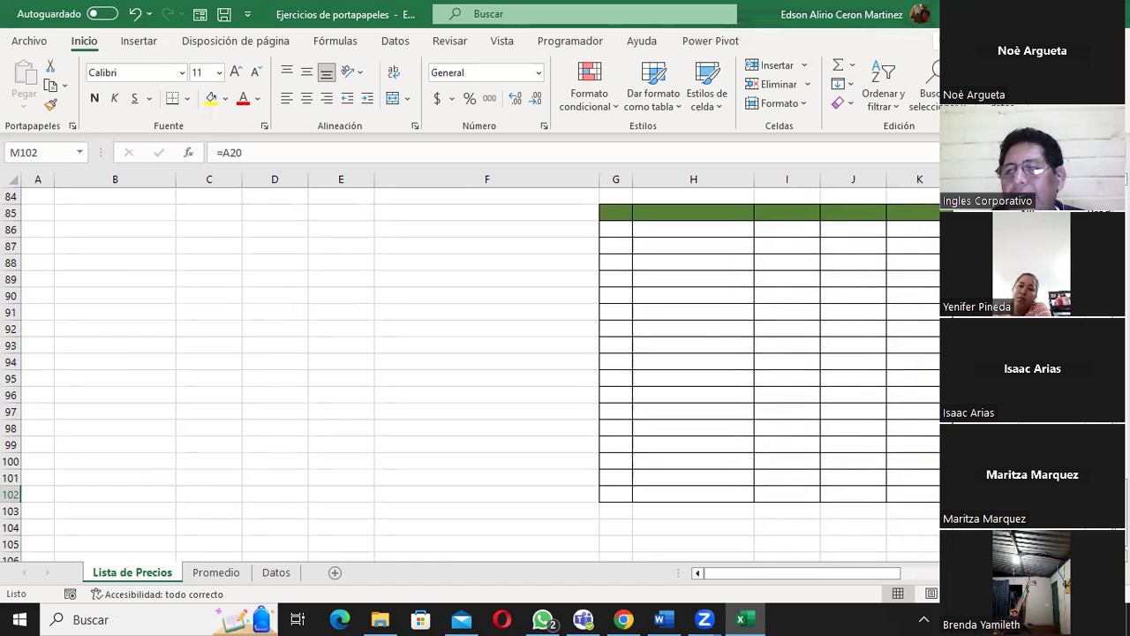
pyautogui.hscroll(5, 908, 488)
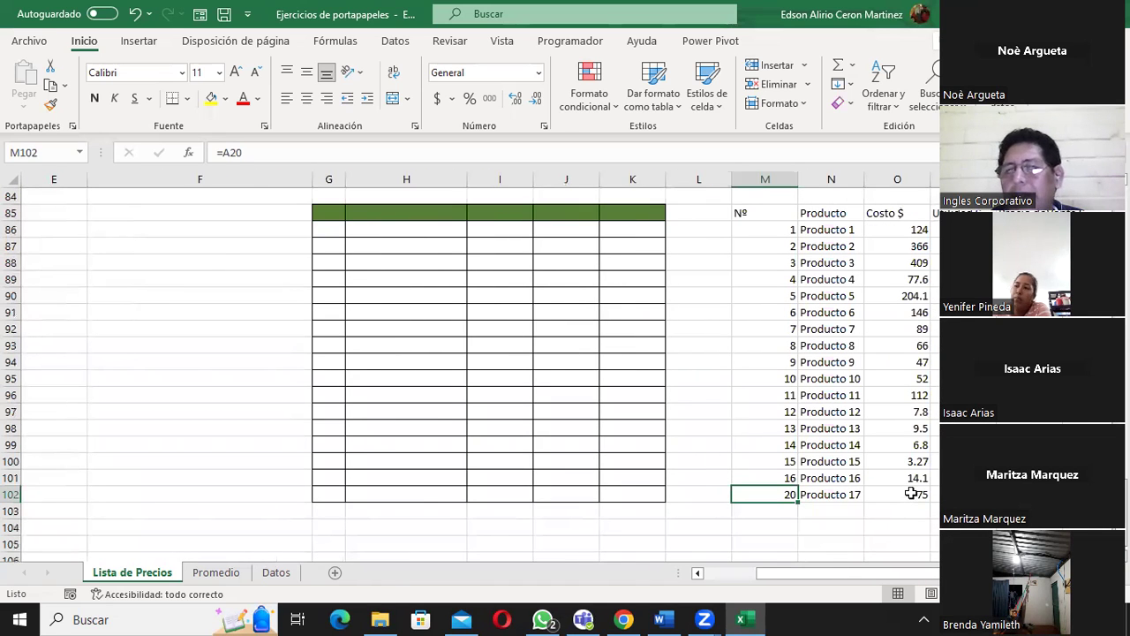
pyautogui.click(912, 493)
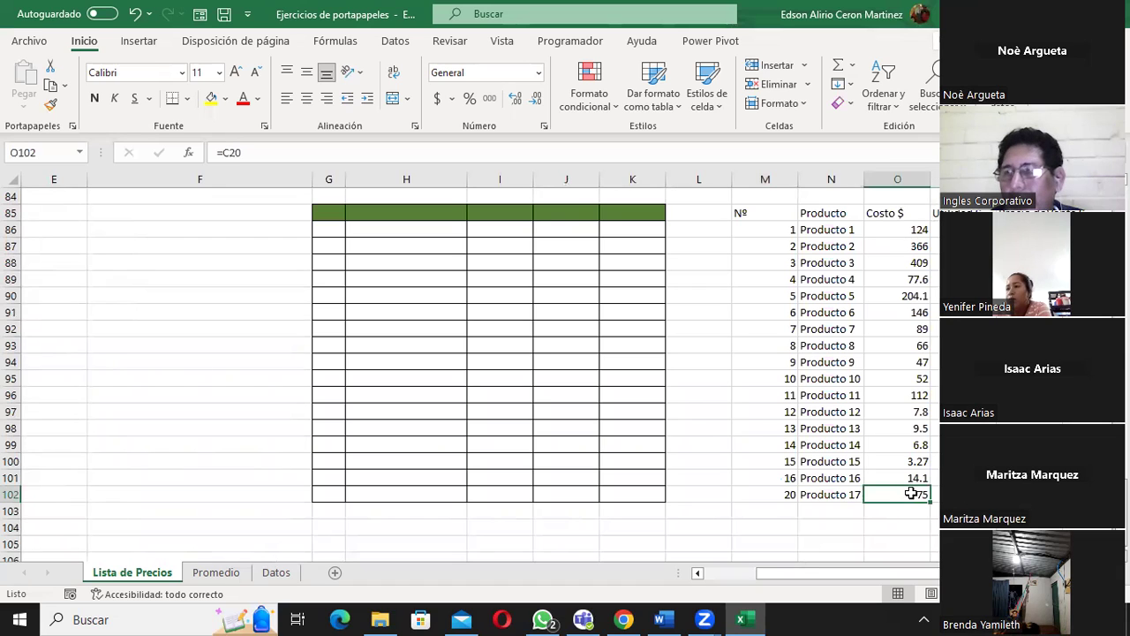
pyautogui.click(1030, 444)
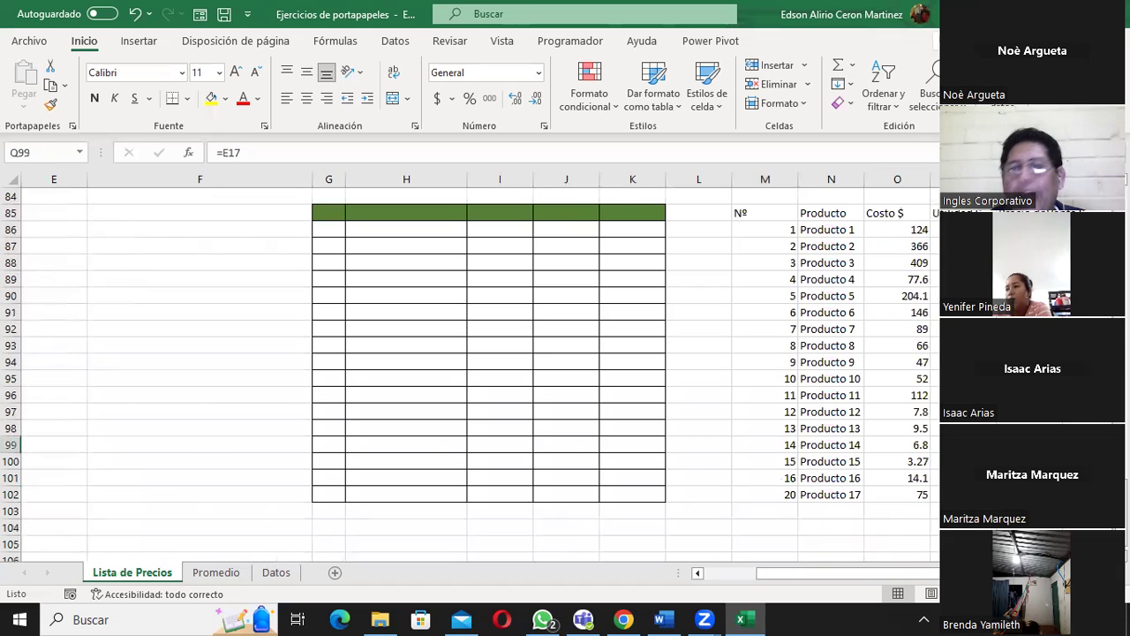
pyautogui.click(1030, 411)
pyautogui.click(1030, 296)
pyautogui.click(1030, 230)
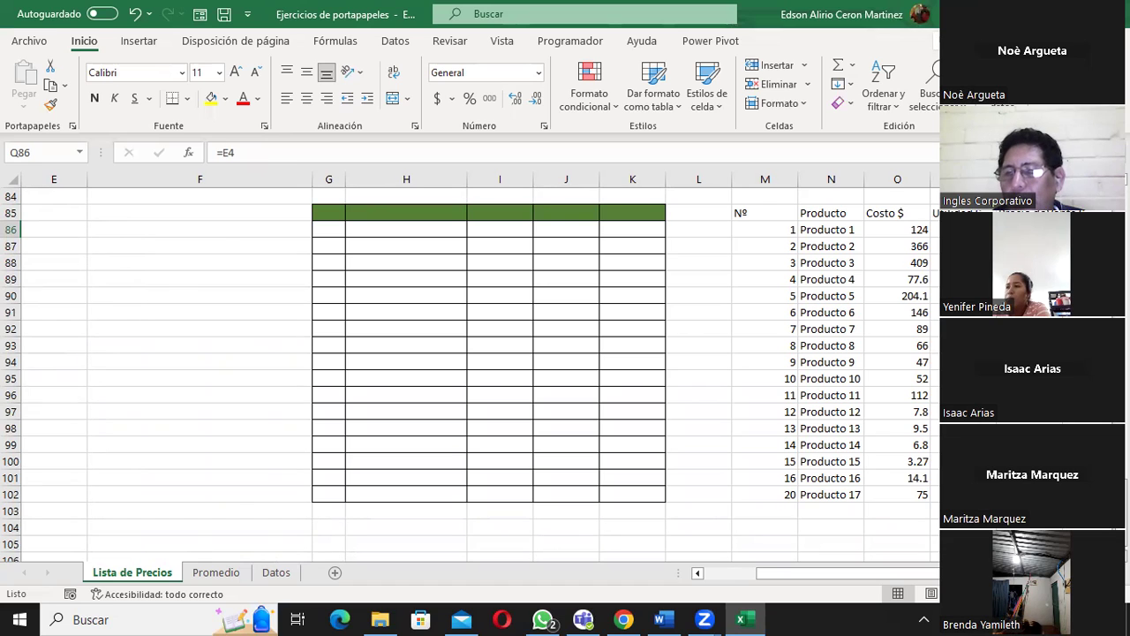
pyautogui.click(919, 494)
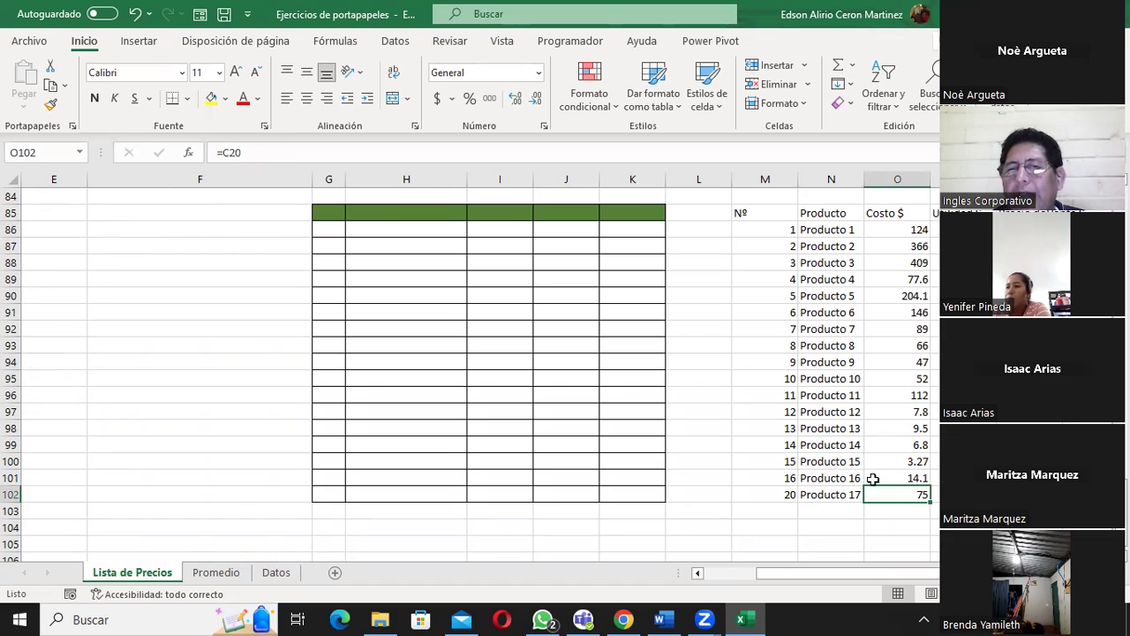
pyautogui.click(252, 150)
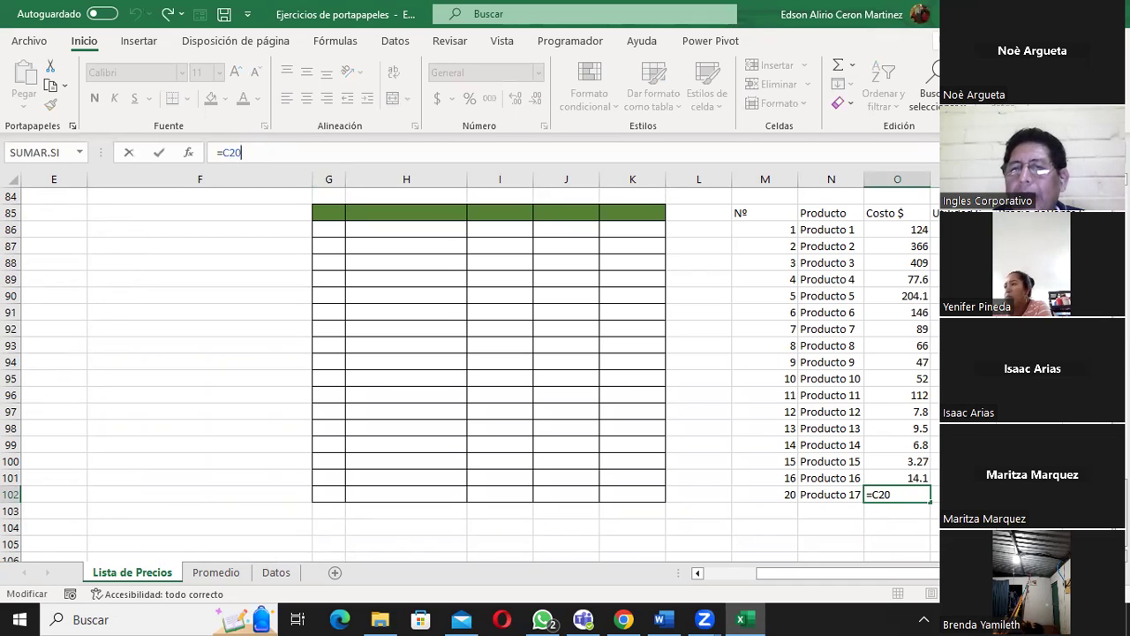
pyautogui.hscroll(1, 477, 353)
pyautogui.hscroll(1, 477, 353)
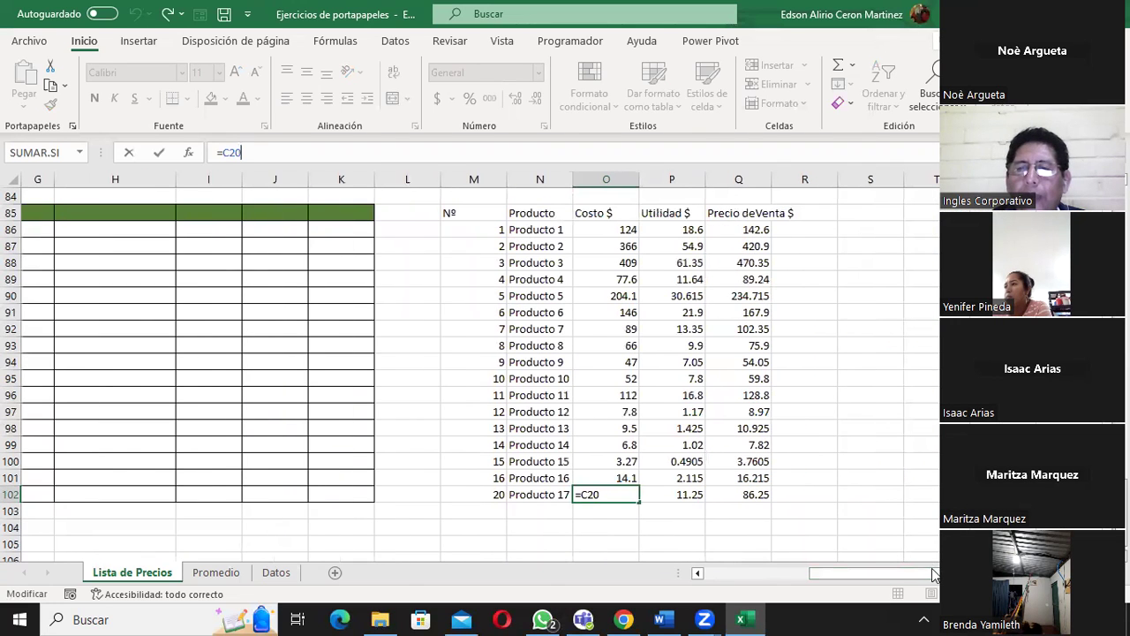
pyautogui.hscroll(-3, 606, 540)
pyautogui.scroll(10, 309, 464)
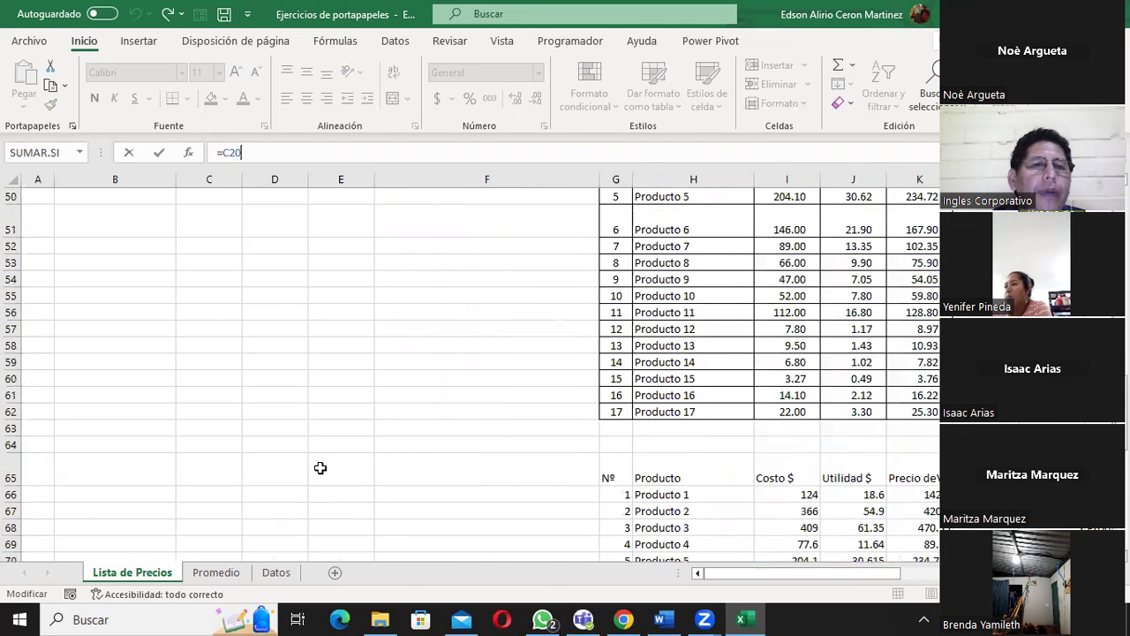
pyautogui.scroll(10, 321, 469)
pyautogui.scroll(-1, 321, 468)
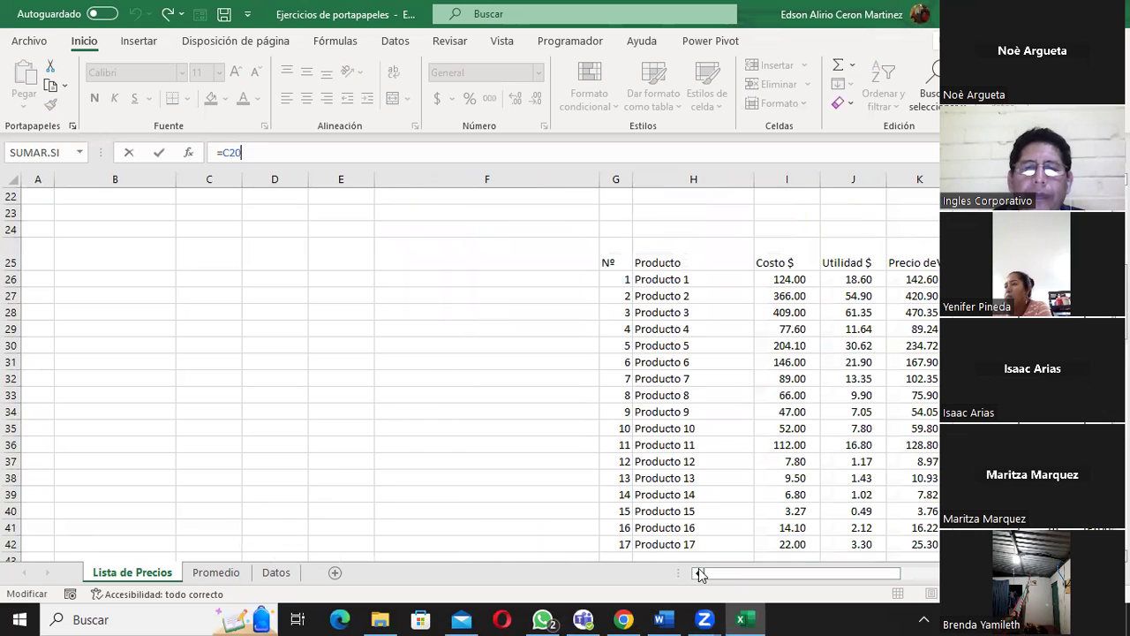
pyautogui.scroll(4, 248, 496)
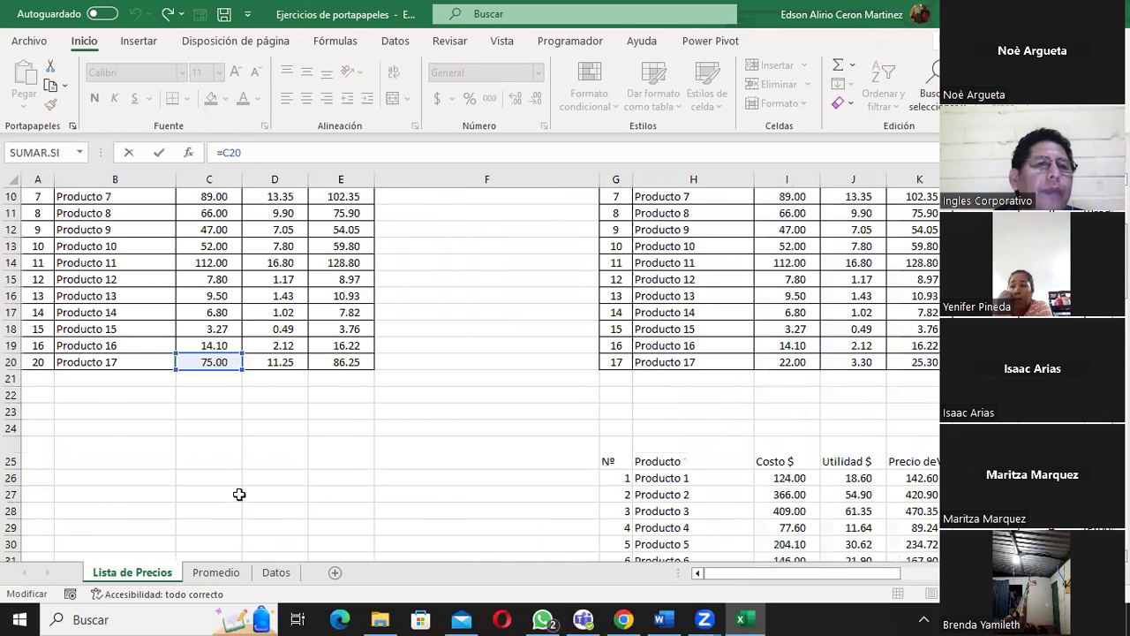
pyautogui.scroll(3, 247, 496)
pyautogui.scroll(-1, 247, 496)
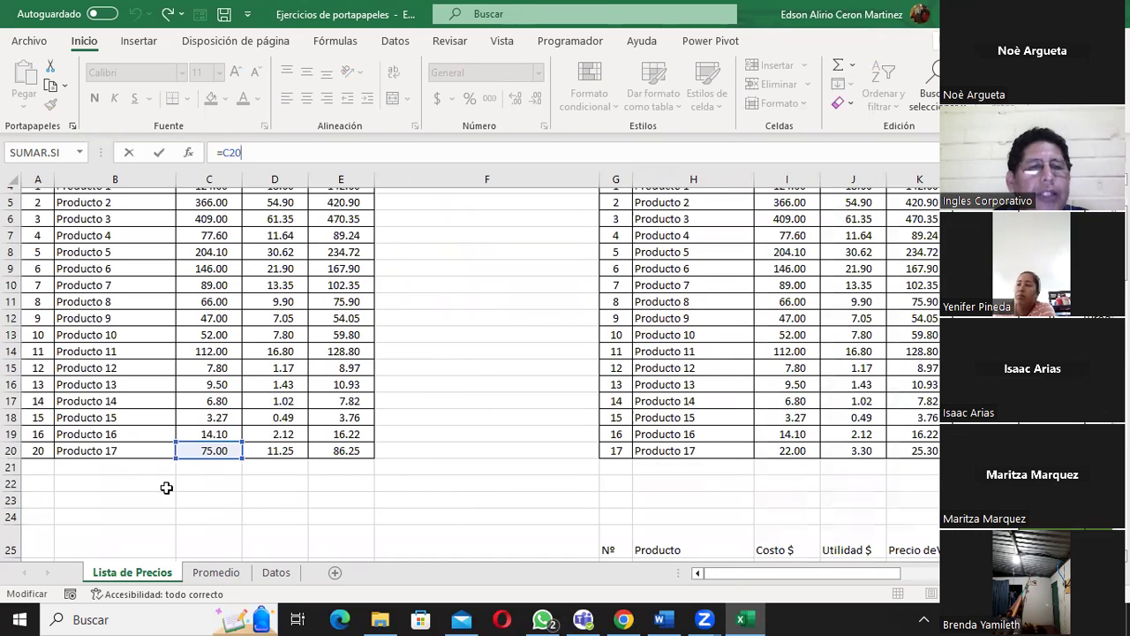
pyautogui.press('Return')
pyautogui.scroll(1, 433, 530)
pyautogui.scroll(2, 433, 530)
pyautogui.moveTo(750, 572); pyautogui.dragTo(694, 576)
pyautogui.scroll(1, 270, 486)
pyautogui.scroll(10, 271, 487)
pyautogui.scroll(8, 278, 480)
pyautogui.scroll(4, 278, 480)
pyautogui.scroll(-1, 281, 484)
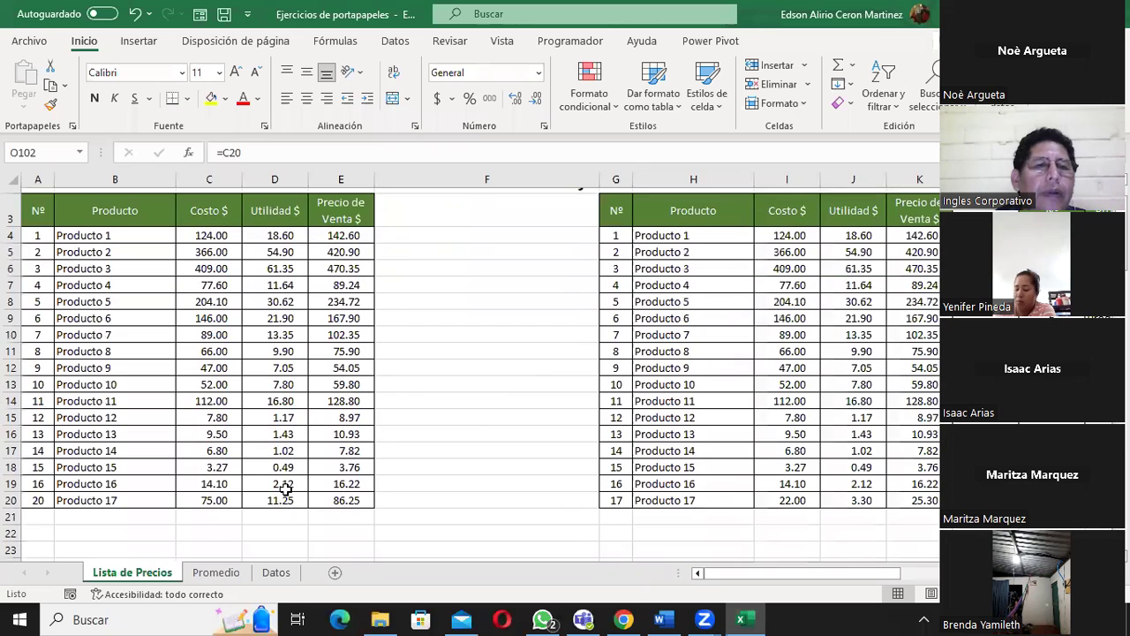
# Step: Copy A3:E20 with Ctrl+C and preview the linked-picture paste option
pyautogui.moveTo(62, 221)
pyautogui.mouseDown()
pyautogui.moveTo(342, 487)
pyautogui.moveTo(342, 500)
pyautogui.mouseUp()
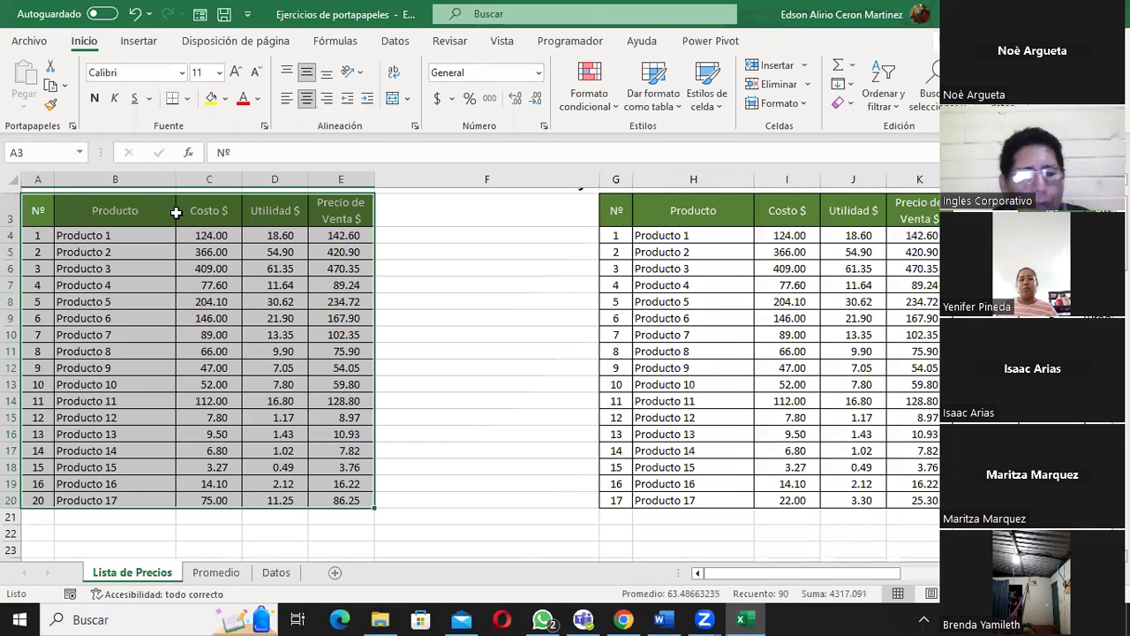
pyautogui.hotkey('ctrl', 'c')
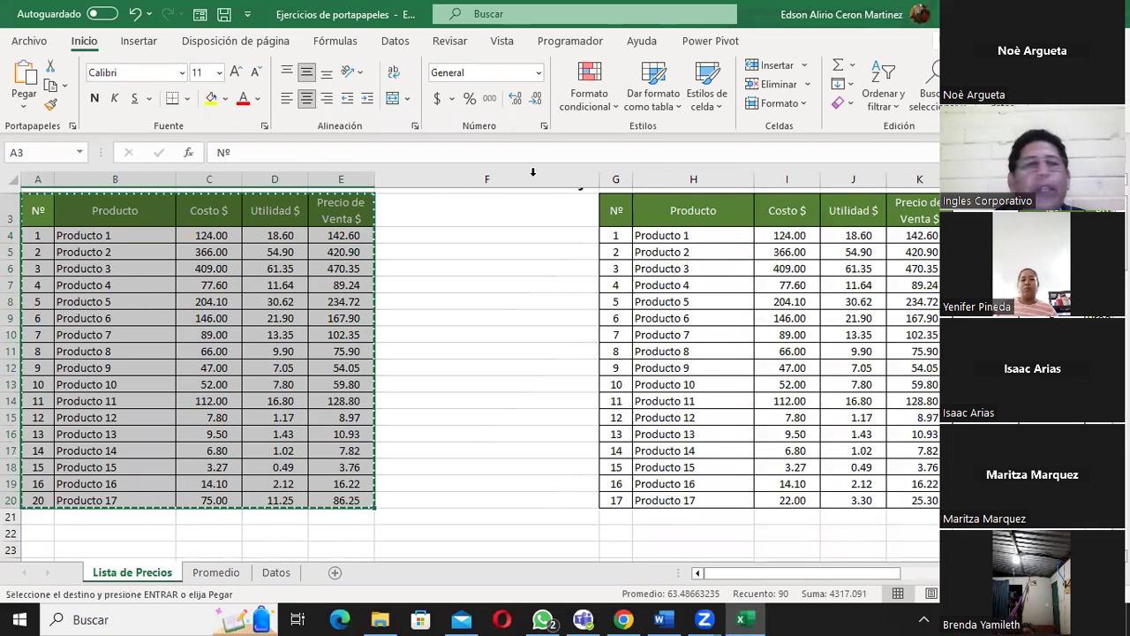
pyautogui.click(24, 106)
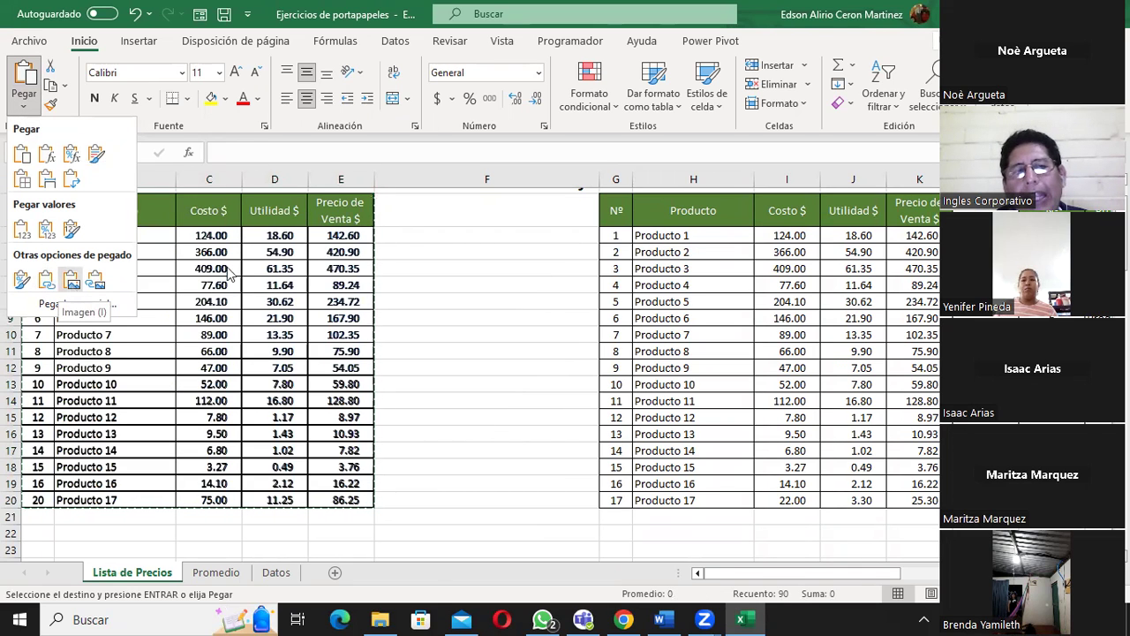
pyautogui.click(95, 281)
pyautogui.scroll(-8, 541, 317)
pyautogui.scroll(-7, 542, 318)
pyautogui.scroll(-7, 544, 318)
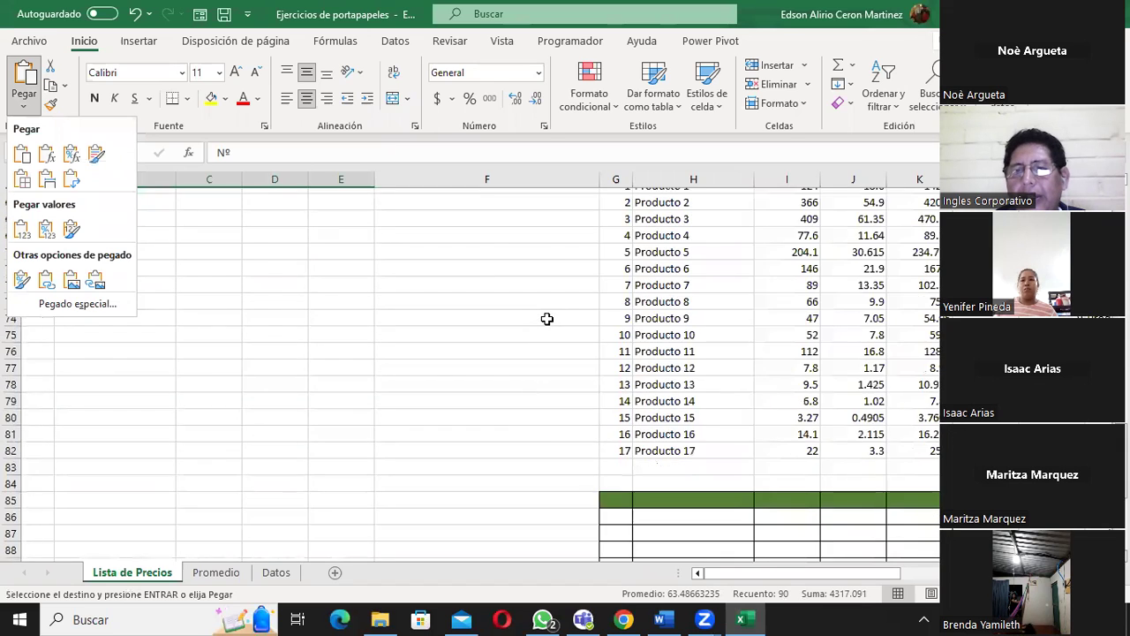
pyautogui.scroll(-7, 547, 318)
pyautogui.scroll(-5, 546, 319)
# Step: Paste the price table as a picture near G105, then select M106 beside it
pyautogui.click(609, 289)
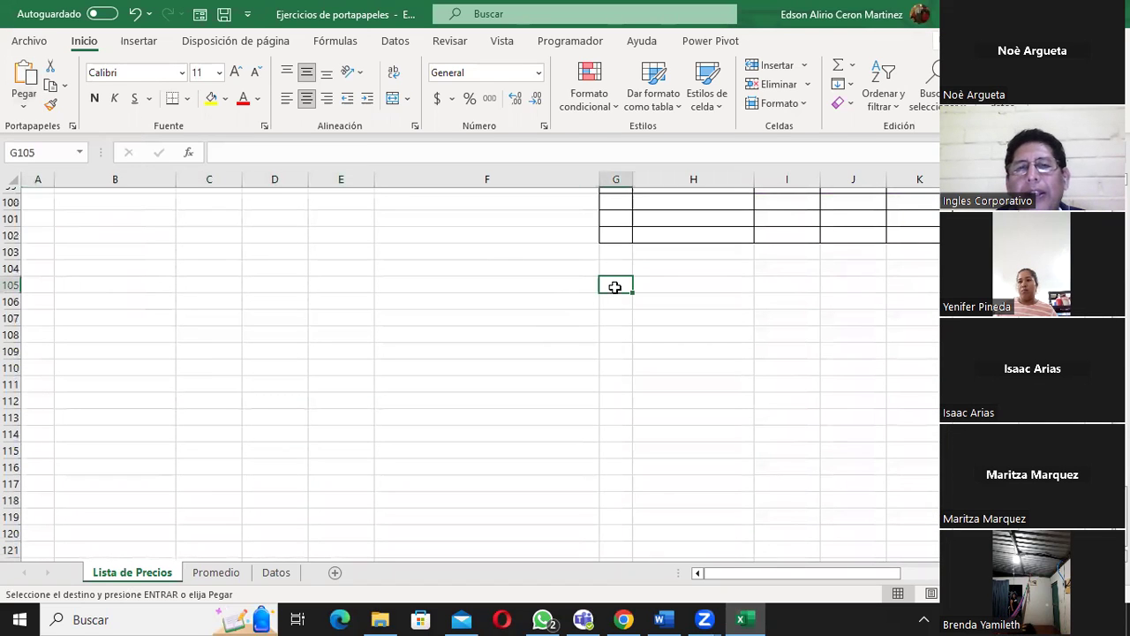
pyautogui.click(24, 108)
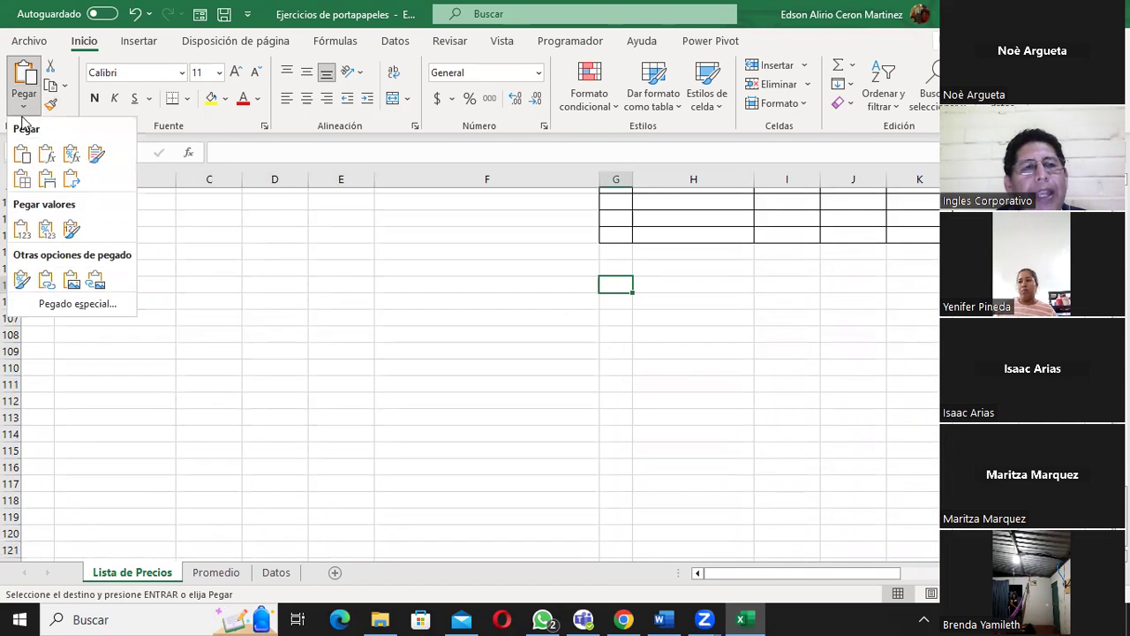
pyautogui.click(74, 289)
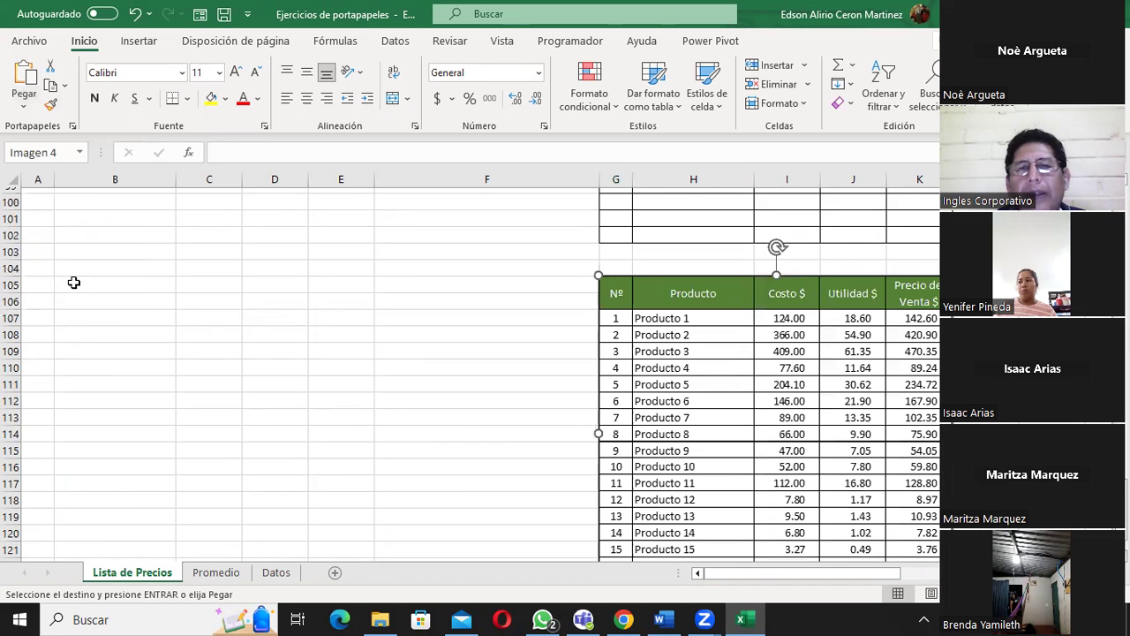
pyautogui.moveTo(643, 285)
pyautogui.mouseDown()
pyautogui.moveTo(104, 330)
pyautogui.moveTo(593, 283)
pyautogui.moveTo(695, 300)
pyautogui.moveTo(672, 306)
pyautogui.mouseUp()
pyautogui.click(501, 317)
pyautogui.click(650, 289)
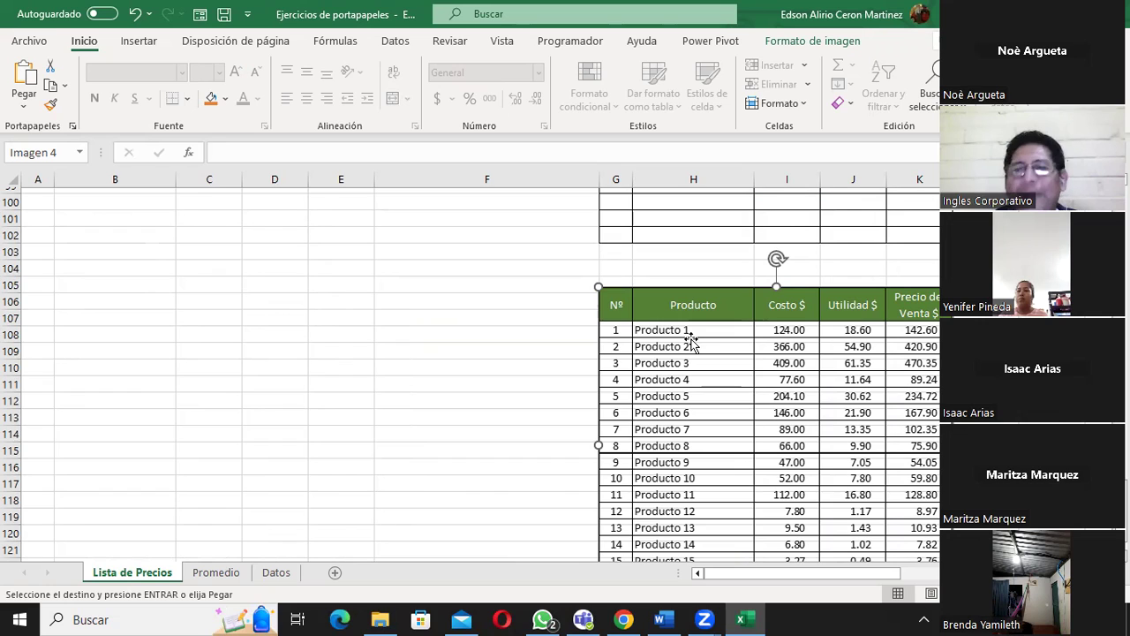
pyautogui.click(1051, 301)
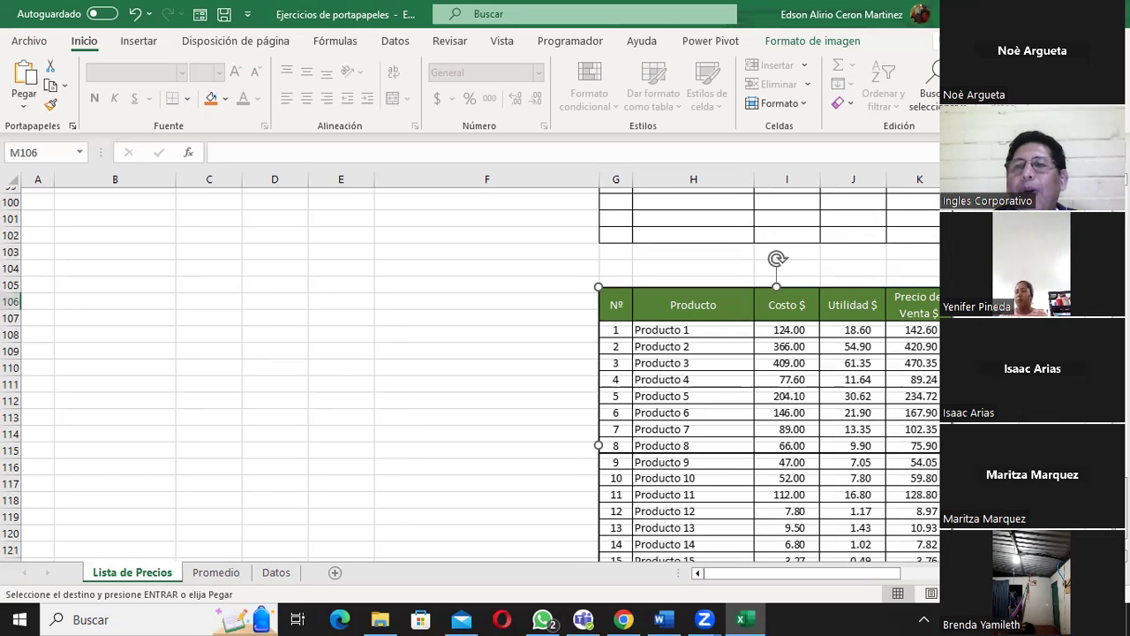
# Step: Paste an Imagen vinculada of the price table, tied to =$A$3:$E$20, at M106
pyautogui.click(24, 104)
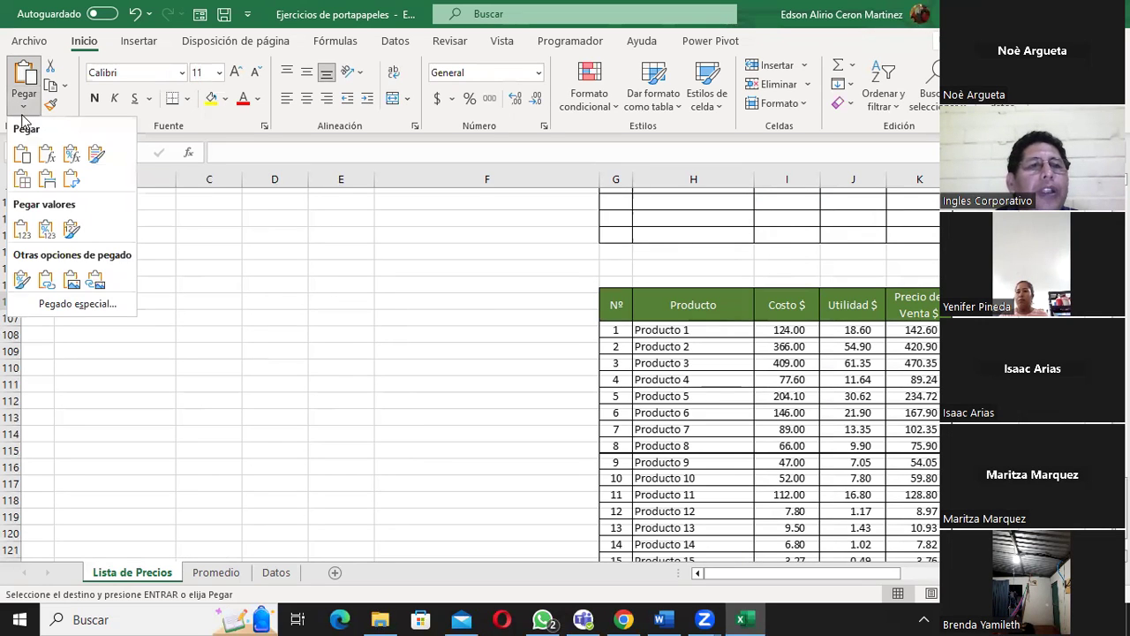
pyautogui.click(99, 282)
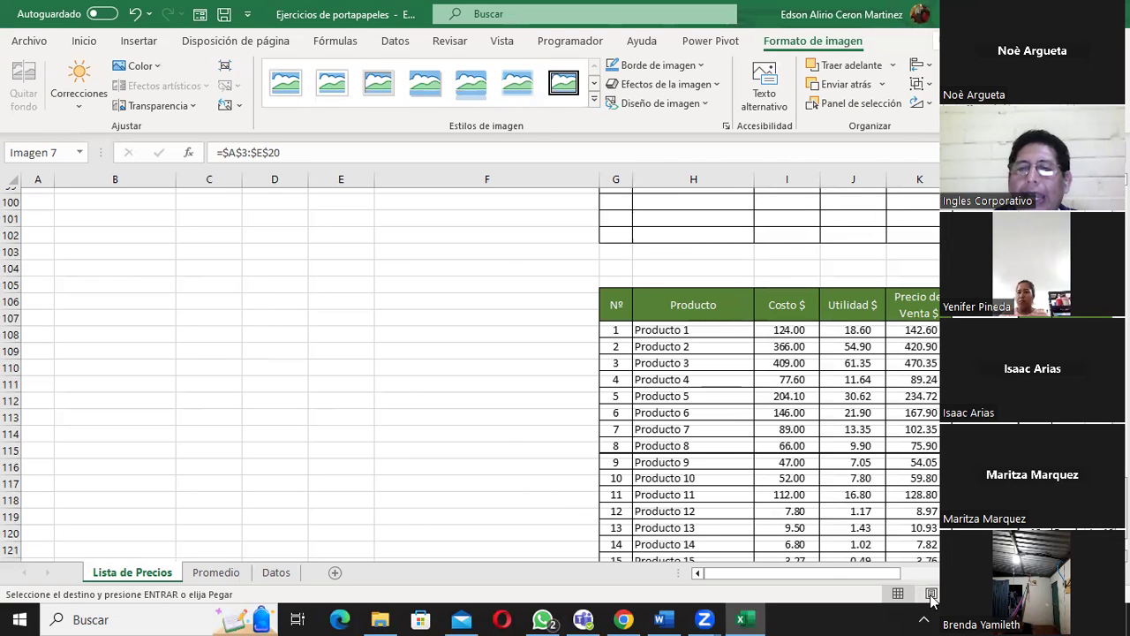
pyautogui.moveTo(856, 578); pyautogui.dragTo(888, 579)
pyautogui.scroll(-5, 851, 371)
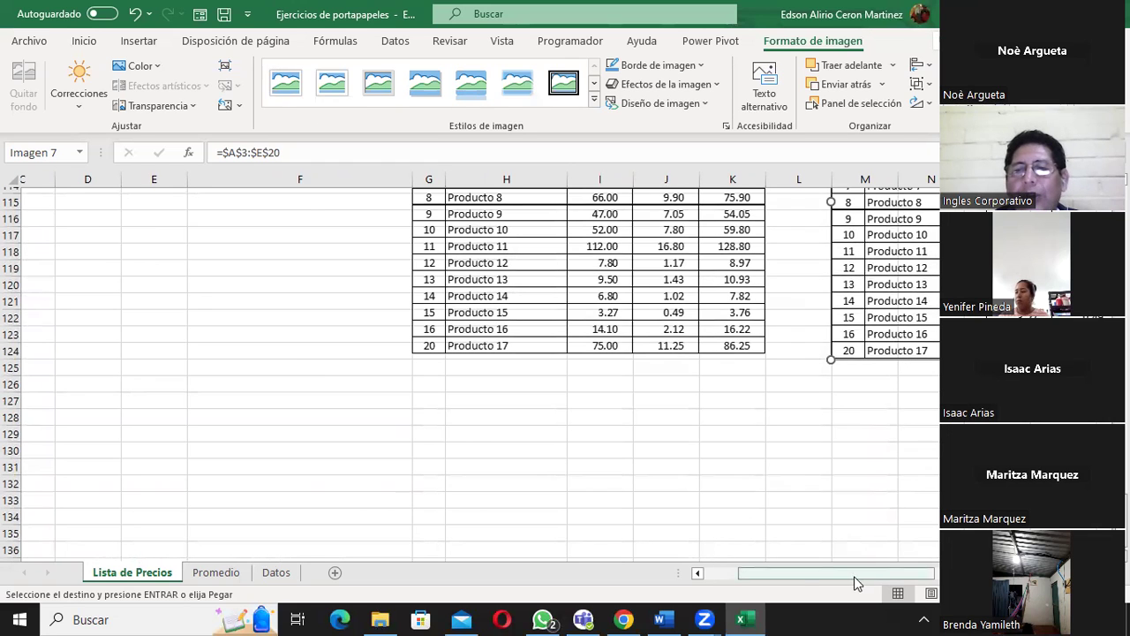
pyautogui.moveTo(859, 573); pyautogui.dragTo(801, 574)
pyautogui.scroll(4, 299, 478)
pyautogui.scroll(12, 298, 478)
pyautogui.scroll(15, 308, 480)
pyautogui.scroll(7, 320, 483)
# Step: Change the last row's number in A20 to 17 and its cost in C20 to 22
pyautogui.scroll(-1, 326, 486)
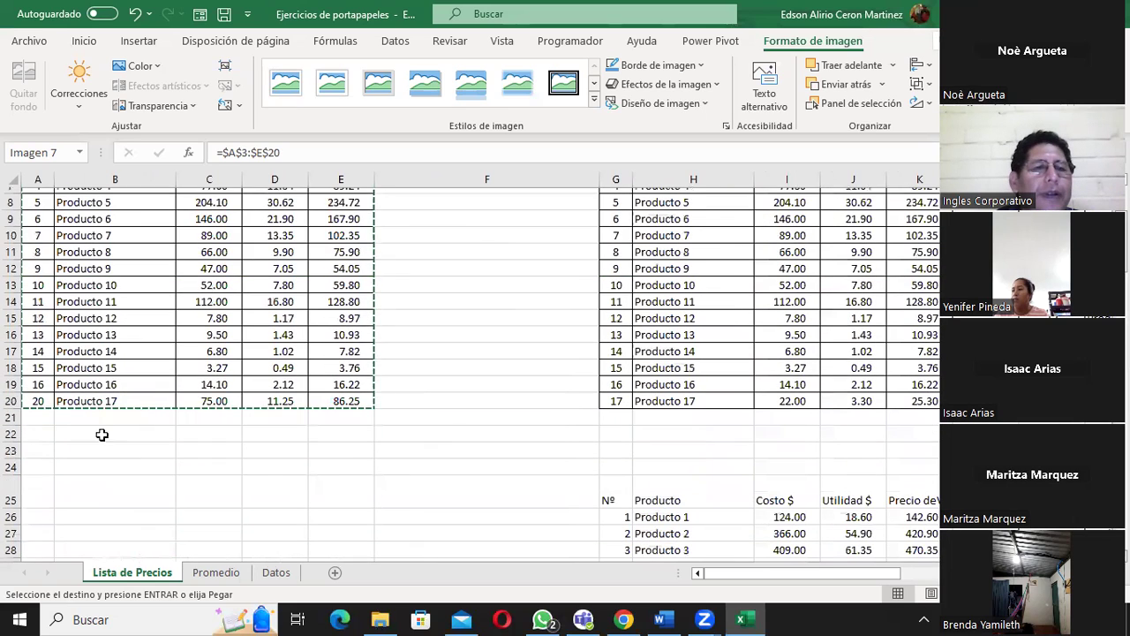
pyautogui.doubleClick(46, 400)
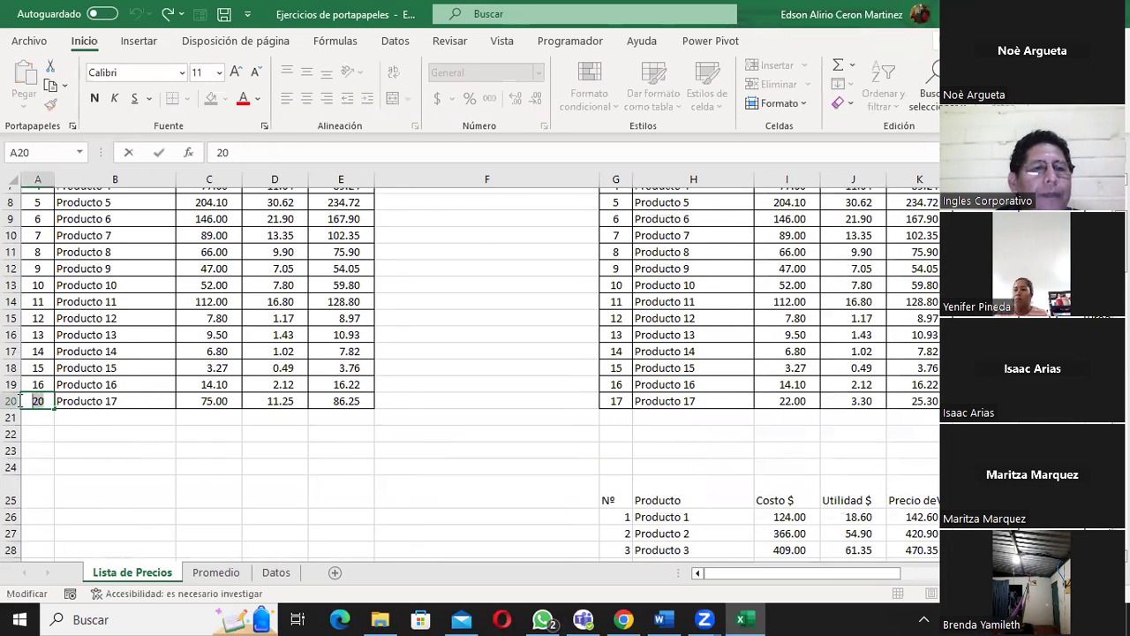
pyautogui.write('1')
pyautogui.press('BackSpace')
pyautogui.press('BackSpace')
pyautogui.write('17')
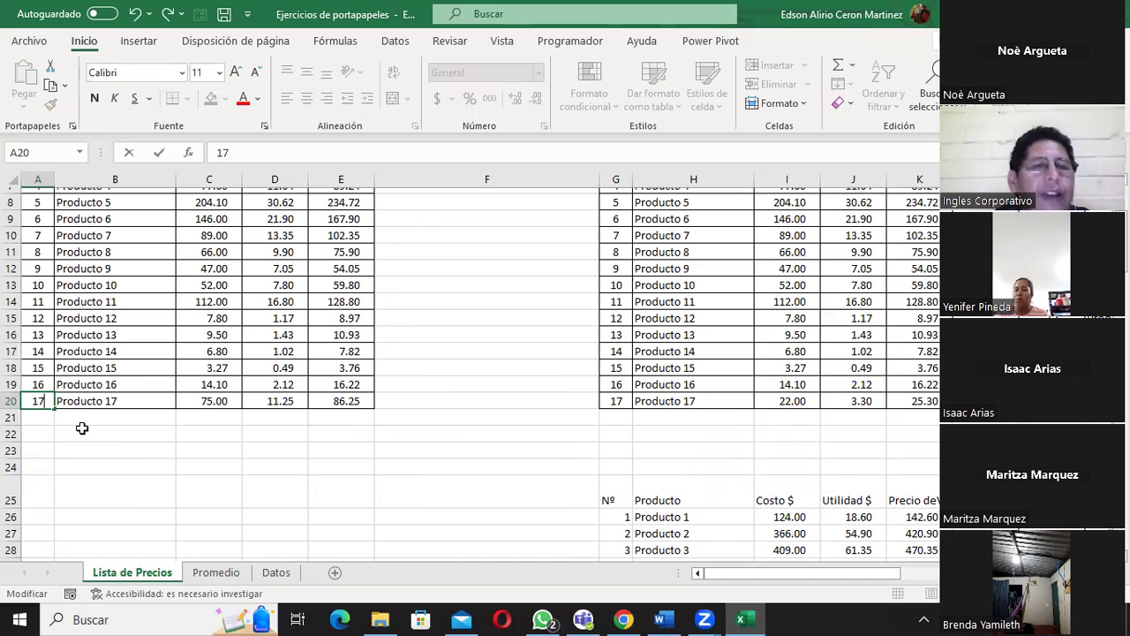
pyautogui.press('Tab')
pyautogui.press('Tab')
pyautogui.write('22')
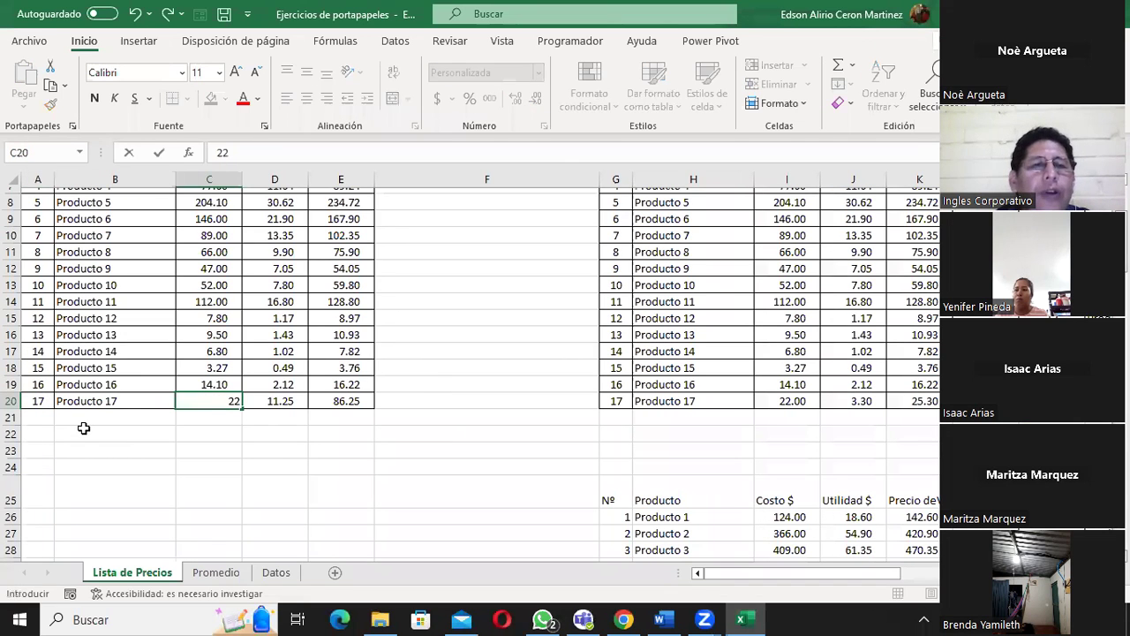
pyautogui.press('Return')
# Step: Move down below the tables and select cell G127
pyautogui.scroll(-4, 362, 538)
pyautogui.scroll(-2, 378, 531)
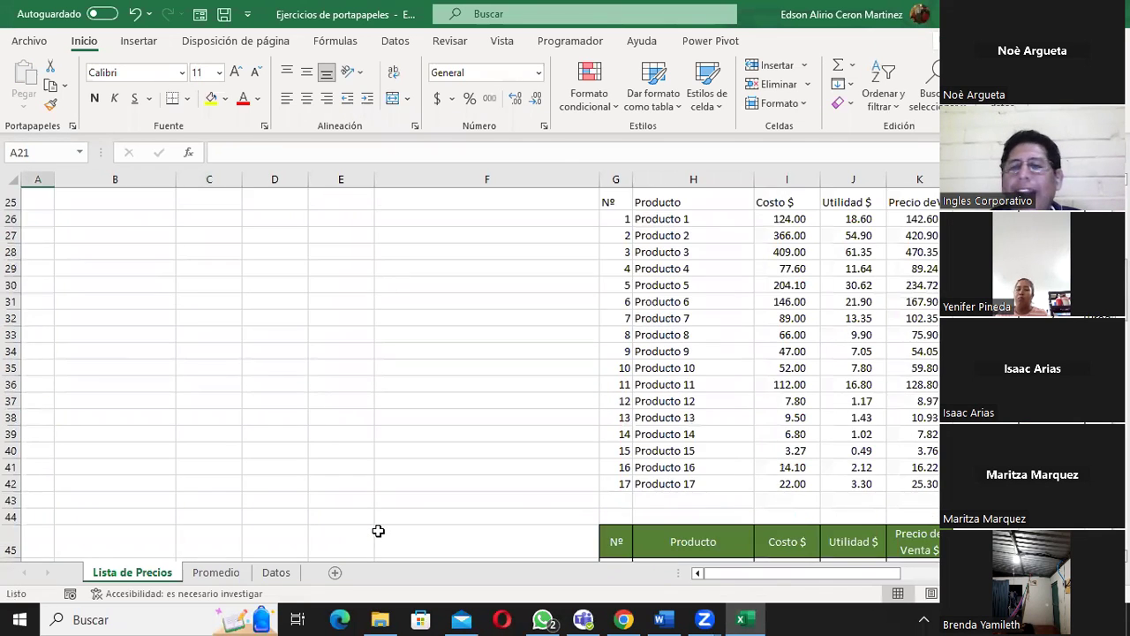
pyautogui.scroll(-7, 378, 531)
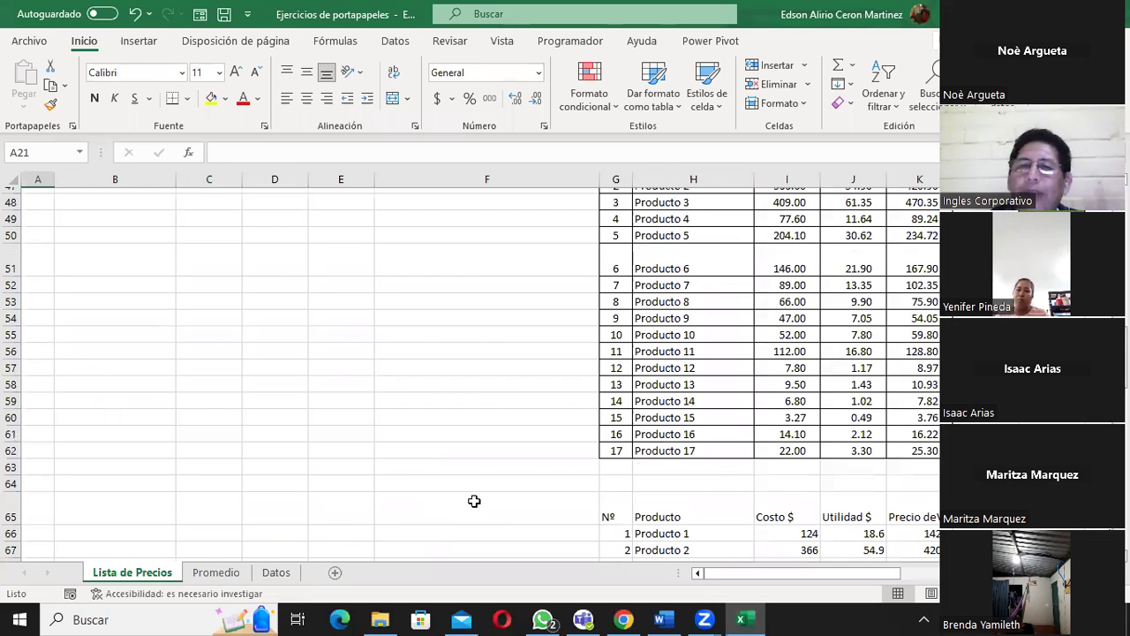
pyautogui.scroll(-3, 474, 501)
pyautogui.scroll(-3, 475, 501)
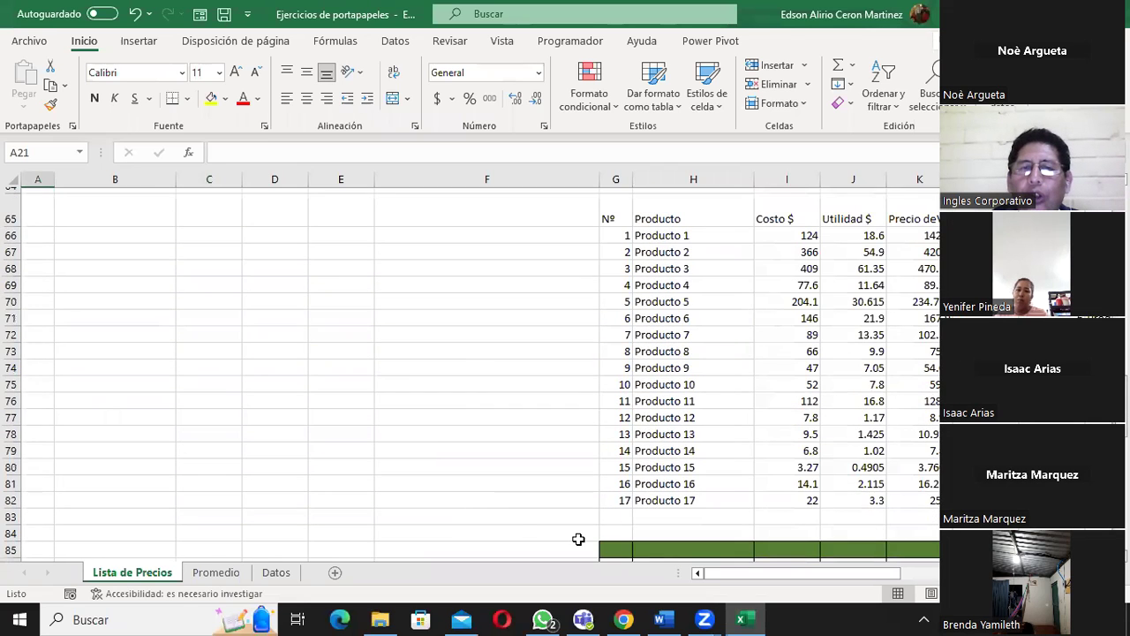
pyautogui.scroll(-3, 579, 539)
pyautogui.scroll(-2, 579, 538)
pyautogui.moveTo(729, 572); pyautogui.dragTo(821, 573)
pyautogui.scroll(-2, 803, 537)
pyautogui.scroll(-1, 724, 487)
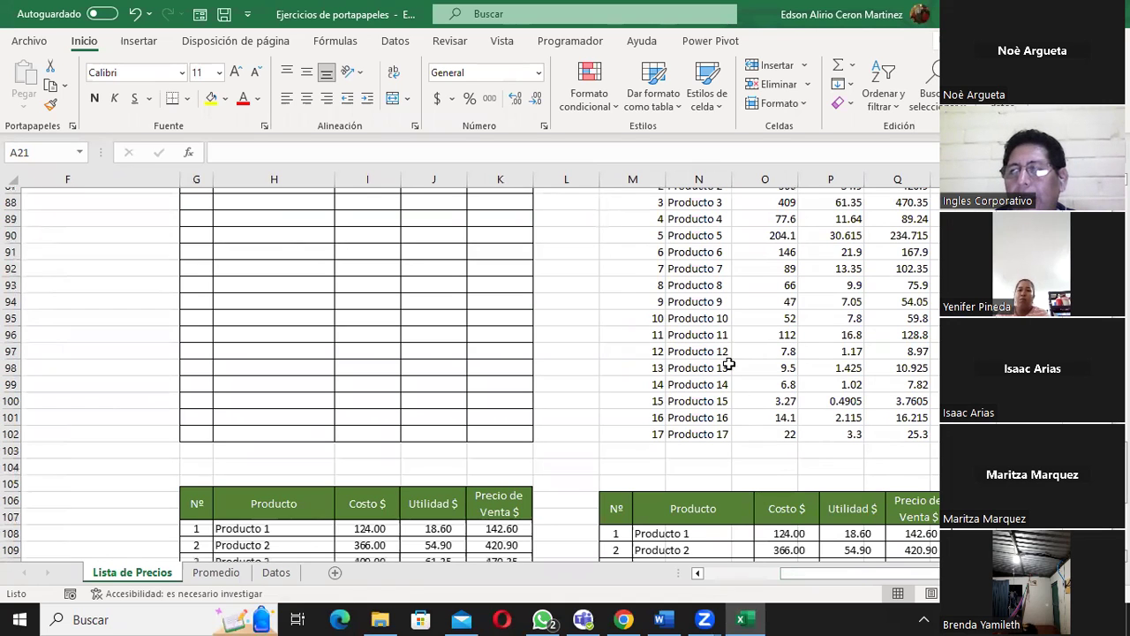
pyautogui.scroll(-5, 730, 365)
pyautogui.scroll(-2, 733, 389)
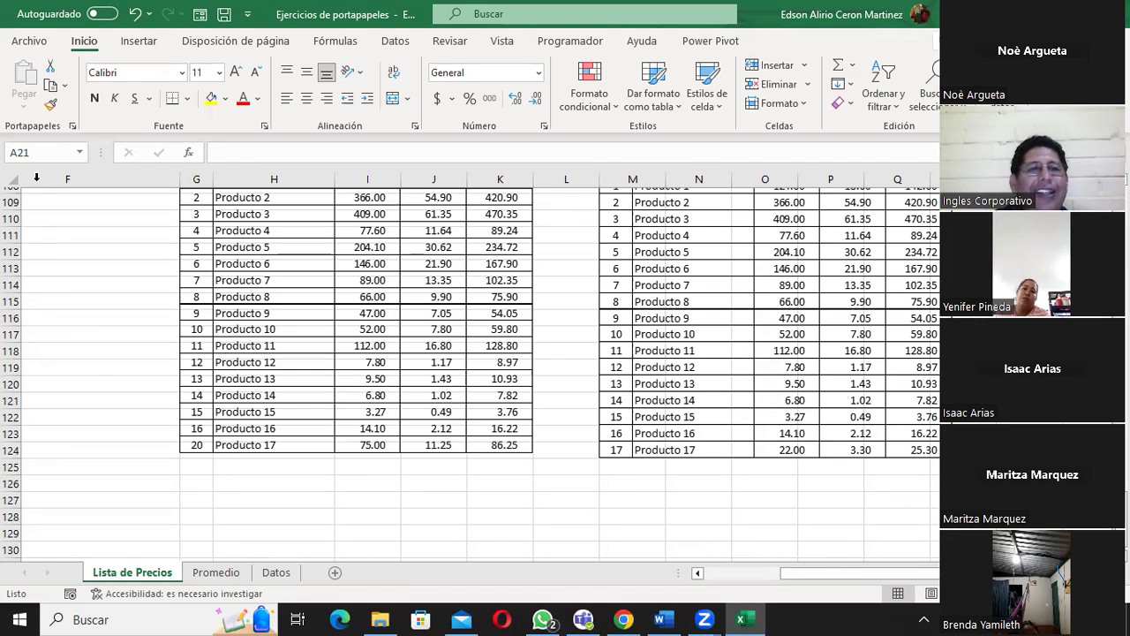
pyautogui.click(193, 501)
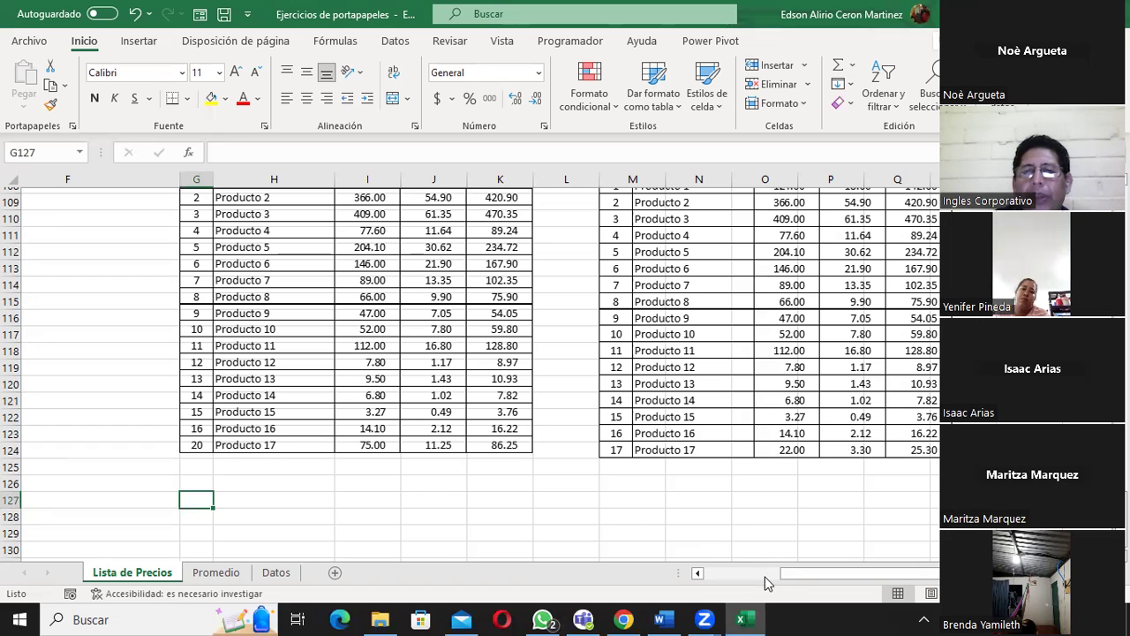
pyautogui.moveTo(786, 578); pyautogui.dragTo(709, 575)
pyautogui.scroll(4, 81, 403)
pyautogui.scroll(10, 83, 404)
pyautogui.scroll(5, 97, 409)
pyautogui.scroll(15, 97, 408)
pyautogui.scroll(1, 88, 398)
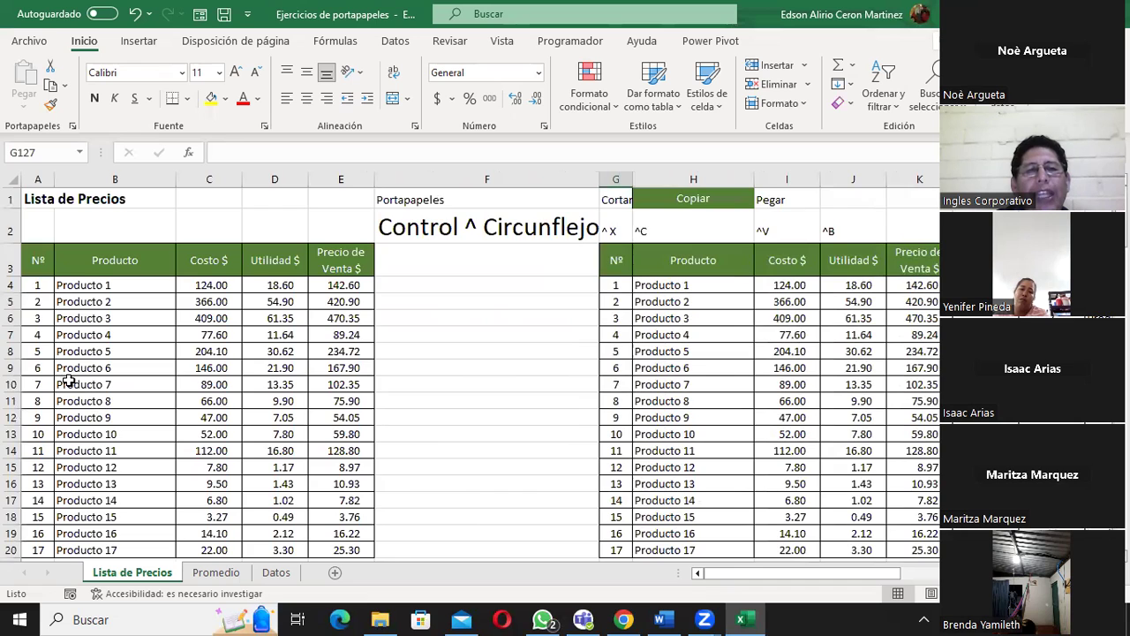
pyautogui.scroll(-1, 66, 378)
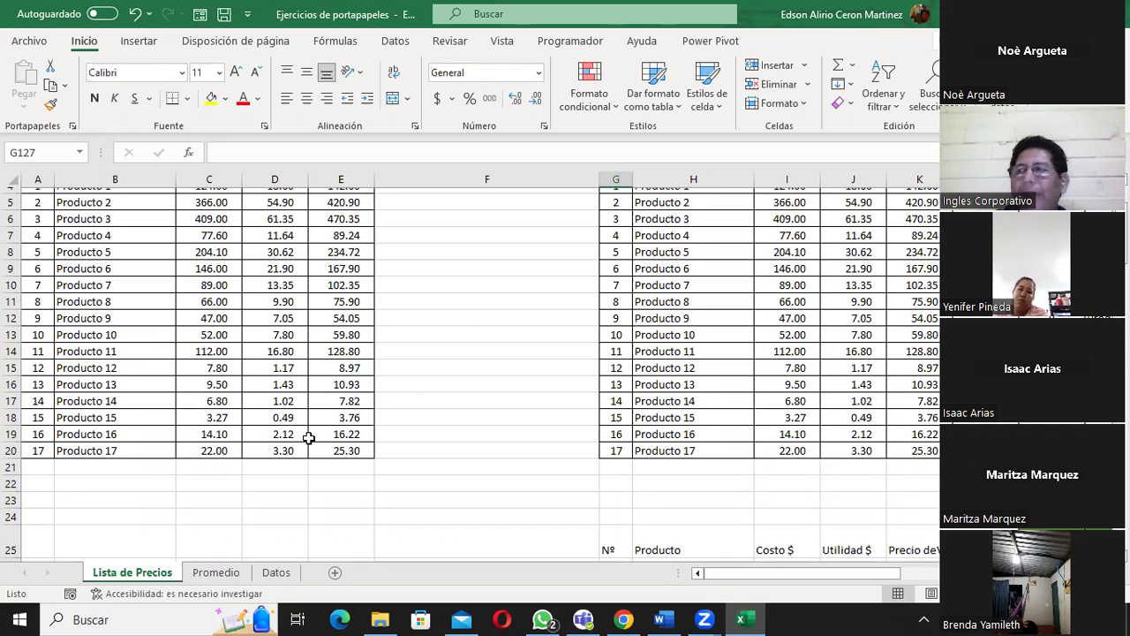
pyautogui.scroll(-3, 308, 439)
pyautogui.scroll(-2, 308, 439)
pyautogui.scroll(-3, 307, 439)
pyautogui.scroll(-1, 306, 440)
pyautogui.scroll(-3, 306, 439)
pyautogui.scroll(4, 306, 439)
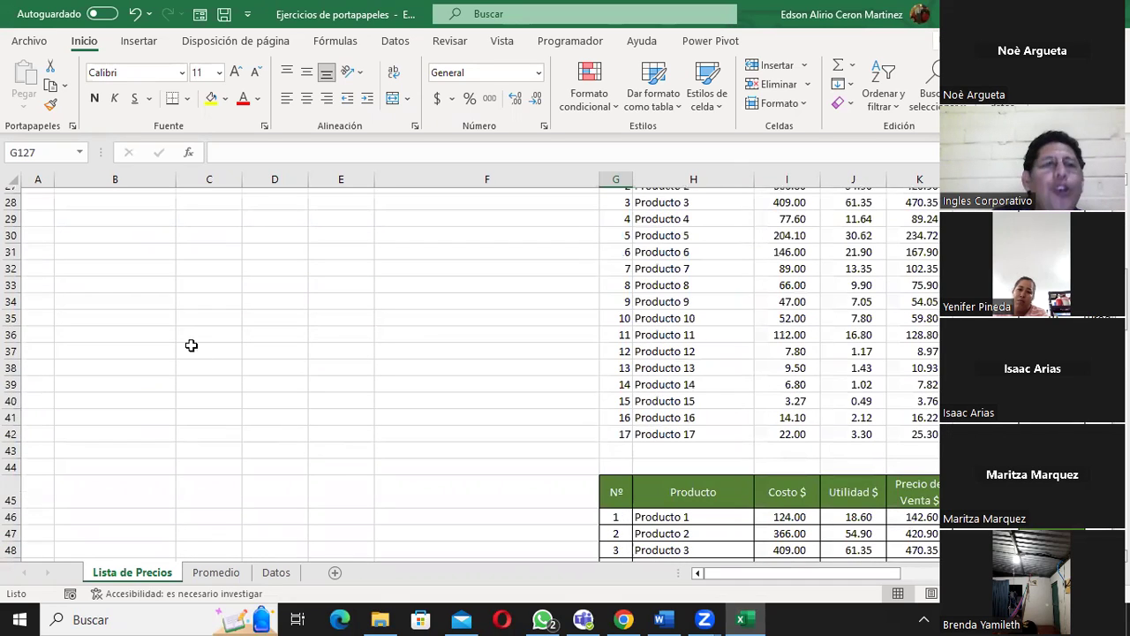
pyautogui.scroll(2, 240, 364)
pyautogui.scroll(3, 241, 363)
pyautogui.scroll(4, 241, 362)
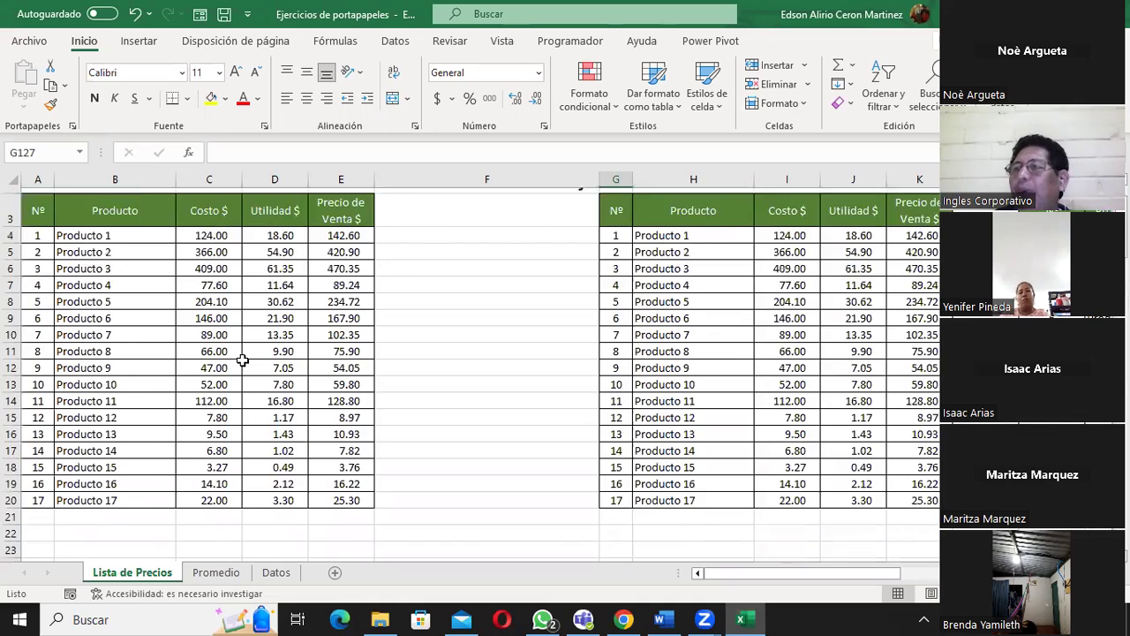
pyautogui.scroll(1, 242, 361)
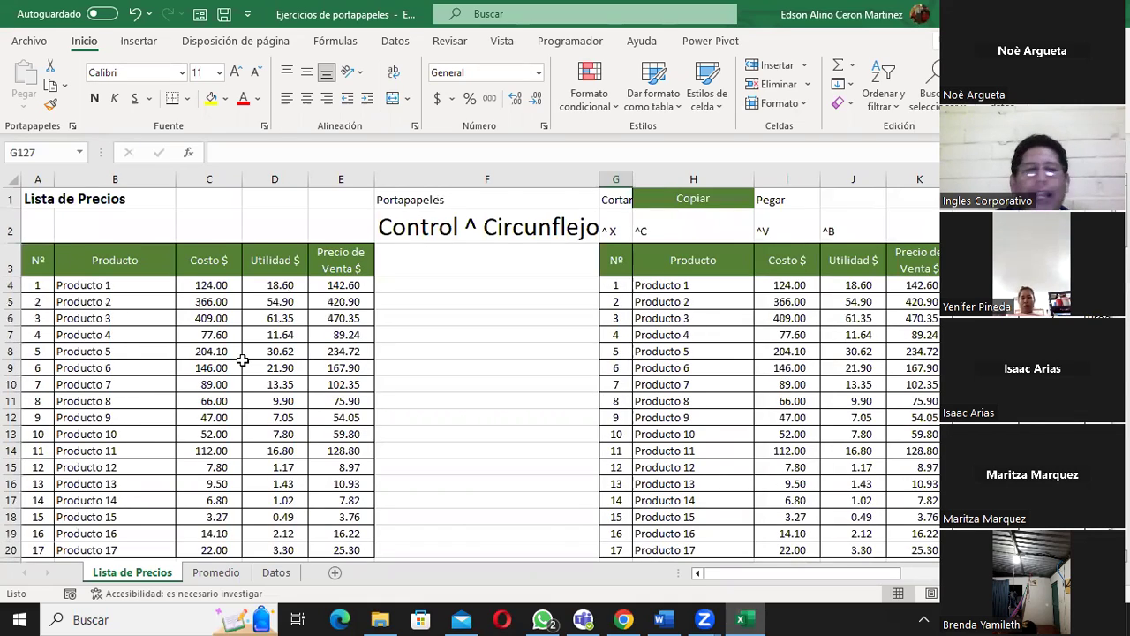
pyautogui.scroll(-2, 242, 360)
pyautogui.scroll(-1, 241, 353)
pyautogui.scroll(-1, 235, 349)
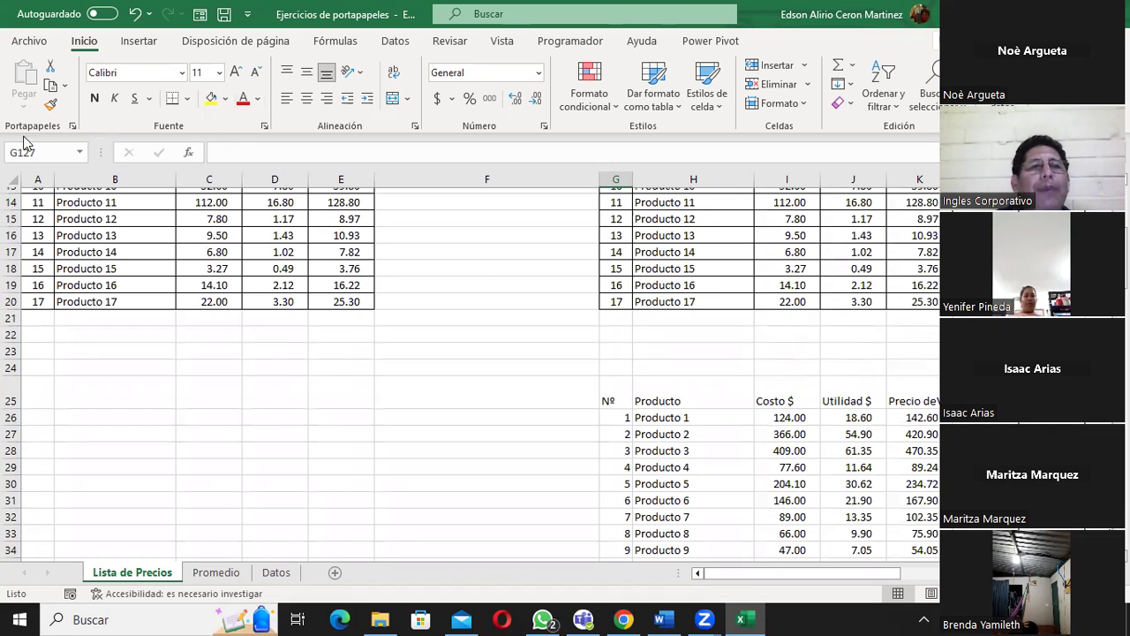
# Step: Show the Portapapeles pane and copy the price table A3:E20
pyautogui.click(73, 126)
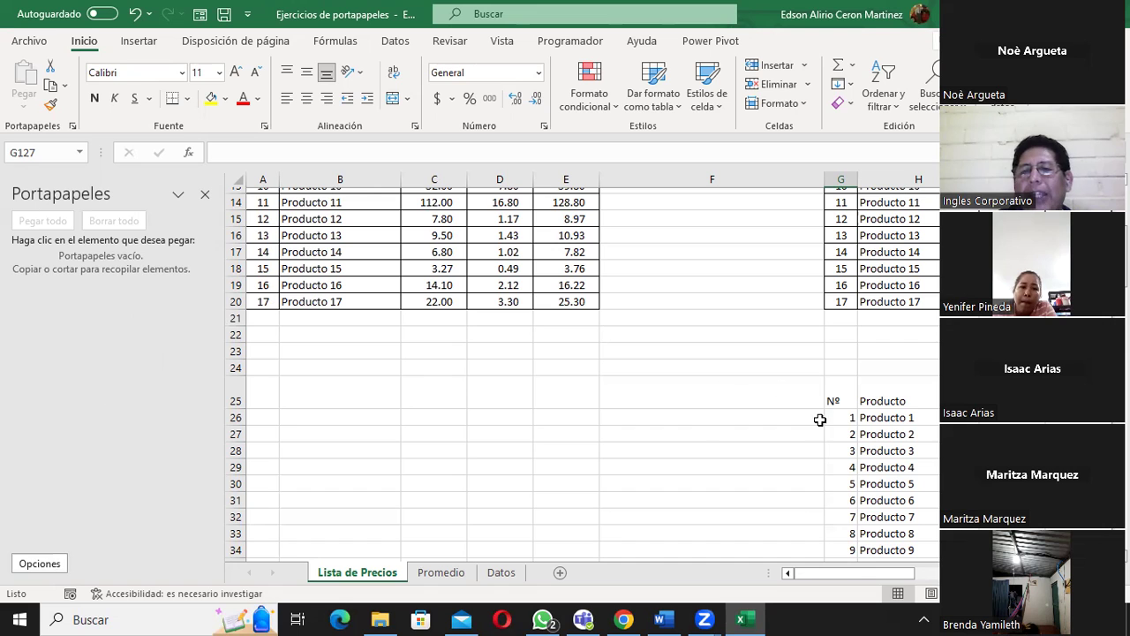
pyautogui.click(503, 400)
pyautogui.scroll(3, 409, 369)
pyautogui.scroll(1, 377, 279)
pyautogui.moveTo(266, 263)
pyautogui.mouseDown()
pyautogui.moveTo(535, 475)
pyautogui.moveTo(535, 495)
pyautogui.mouseUp()
pyautogui.click(50, 87)
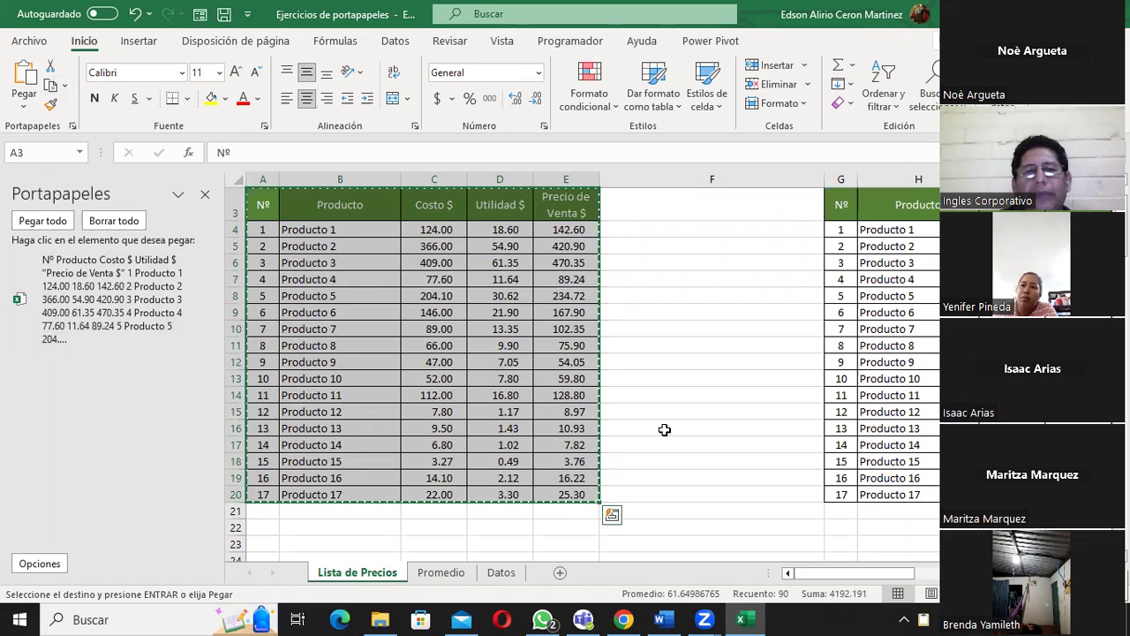
# Step: Paste the table at G127, then clear the clipboard history with Borrar todo and close the pane
pyautogui.scroll(-2, 661, 431)
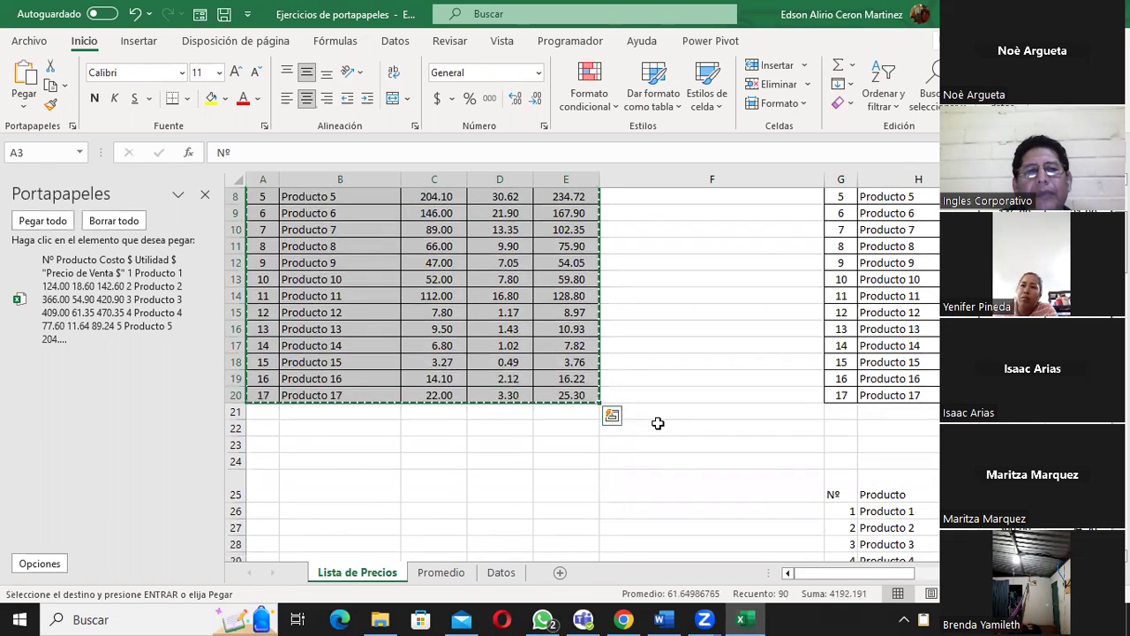
pyautogui.scroll(-1, 657, 422)
pyautogui.scroll(-2, 658, 422)
pyautogui.scroll(-4, 657, 420)
pyautogui.scroll(-4, 657, 421)
pyautogui.scroll(-4, 657, 419)
pyautogui.scroll(-4, 657, 419)
pyautogui.scroll(-9, 657, 417)
pyautogui.scroll(-5, 657, 417)
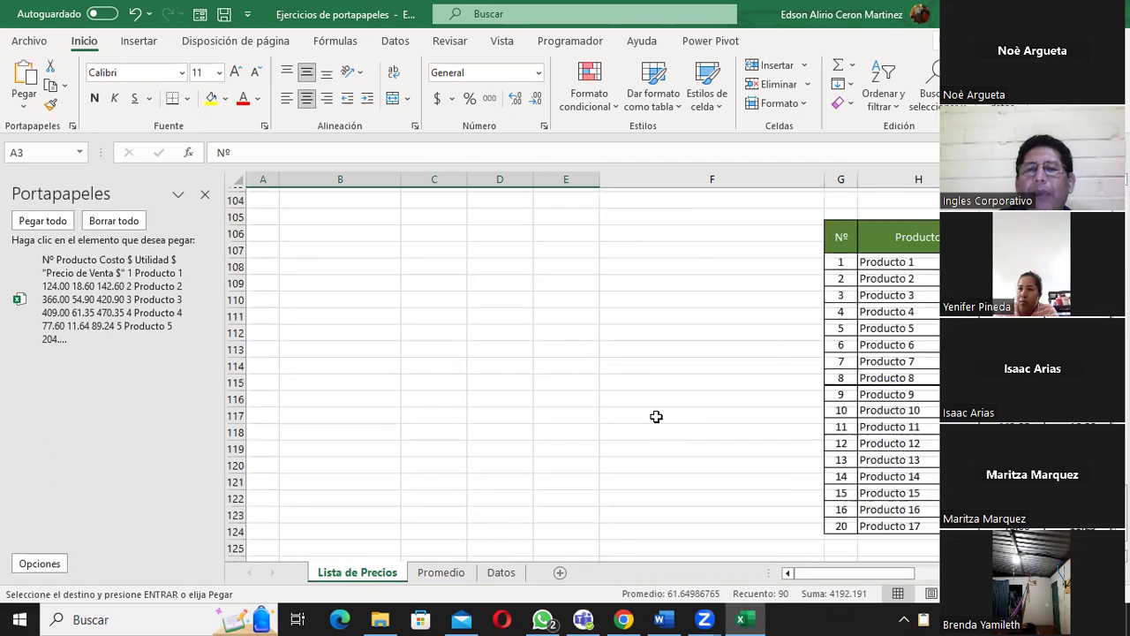
pyautogui.scroll(-4, 656, 417)
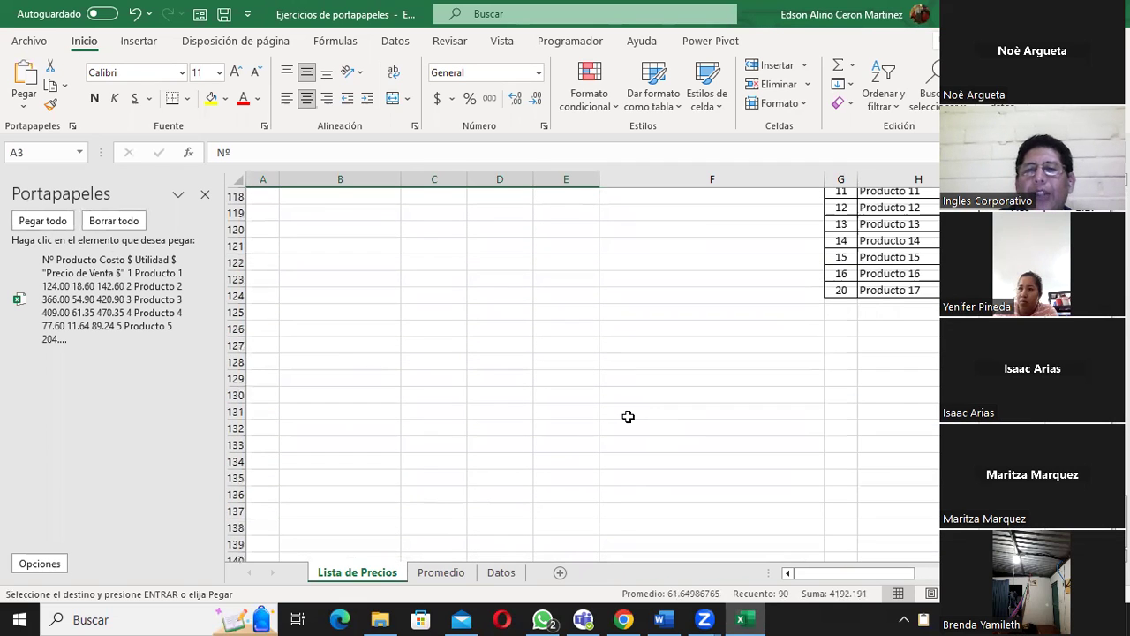
pyautogui.click(846, 348)
pyautogui.hotkey('ctrl', 'v')
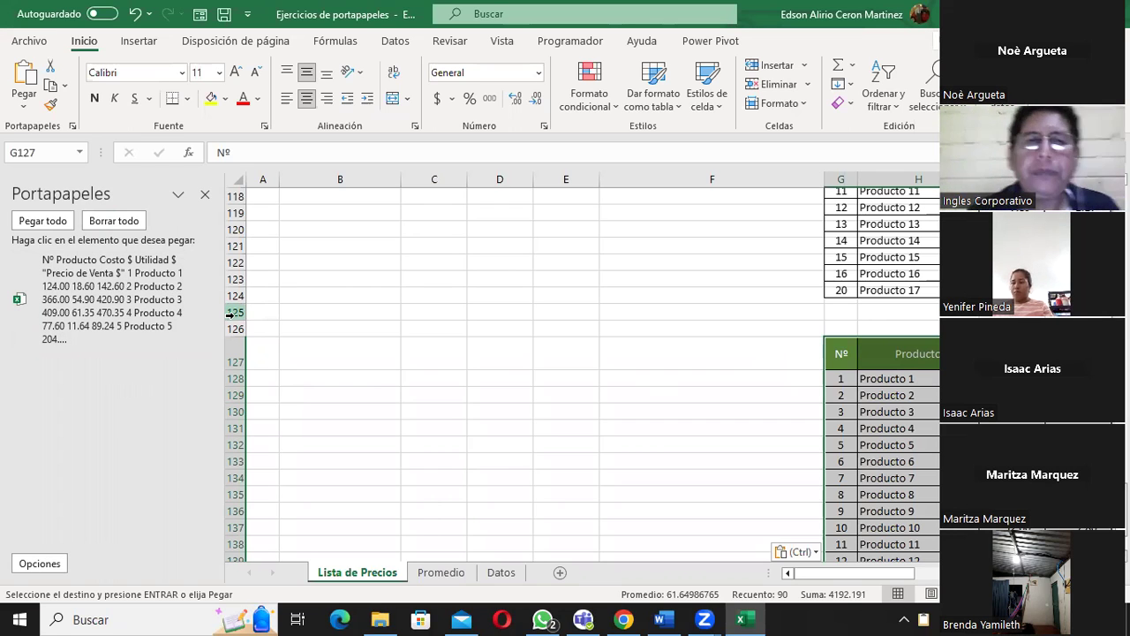
pyautogui.click(138, 220)
pyautogui.click(205, 195)
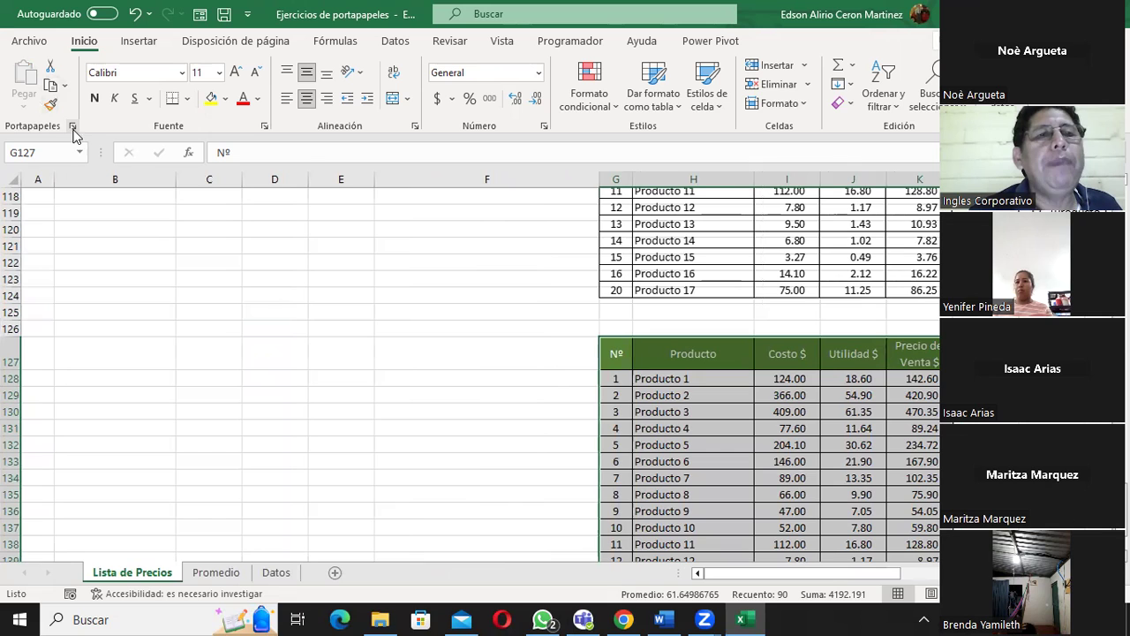
# Step: Copy the pasted table G127:K144, leaving the Pegar menu unused
pyautogui.click(634, 344)
pyautogui.moveTo(623, 353)
pyautogui.mouseDown()
pyautogui.moveTo(905, 590)
pyautogui.moveTo(905, 514)
pyautogui.mouseUp()
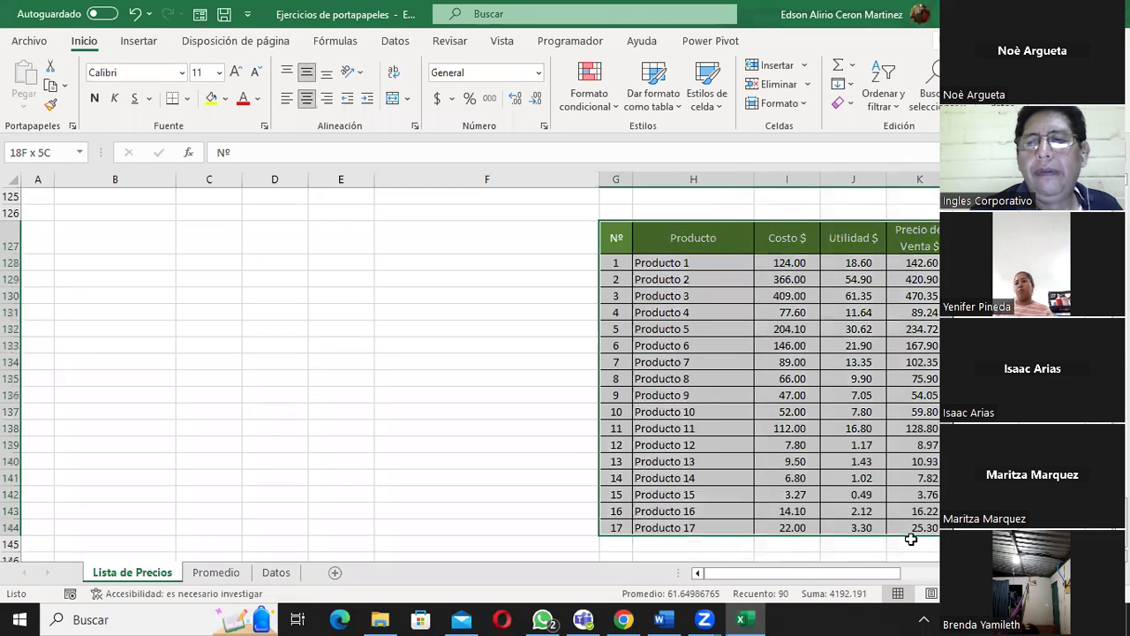
pyautogui.click(50, 86)
pyautogui.click(23, 106)
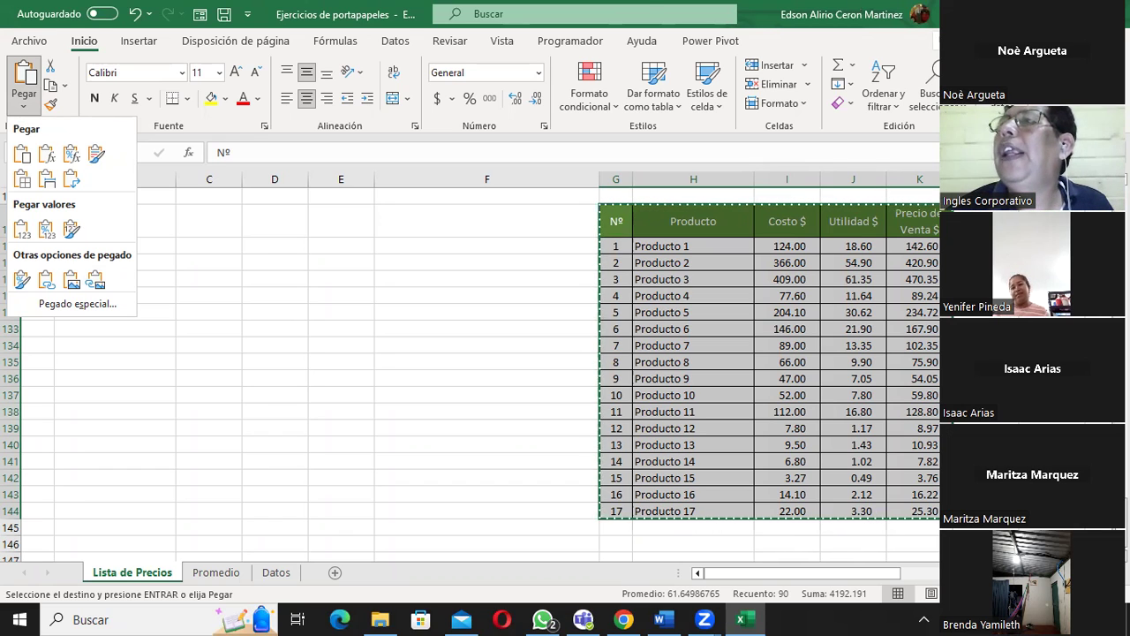
pyautogui.click(616, 221)
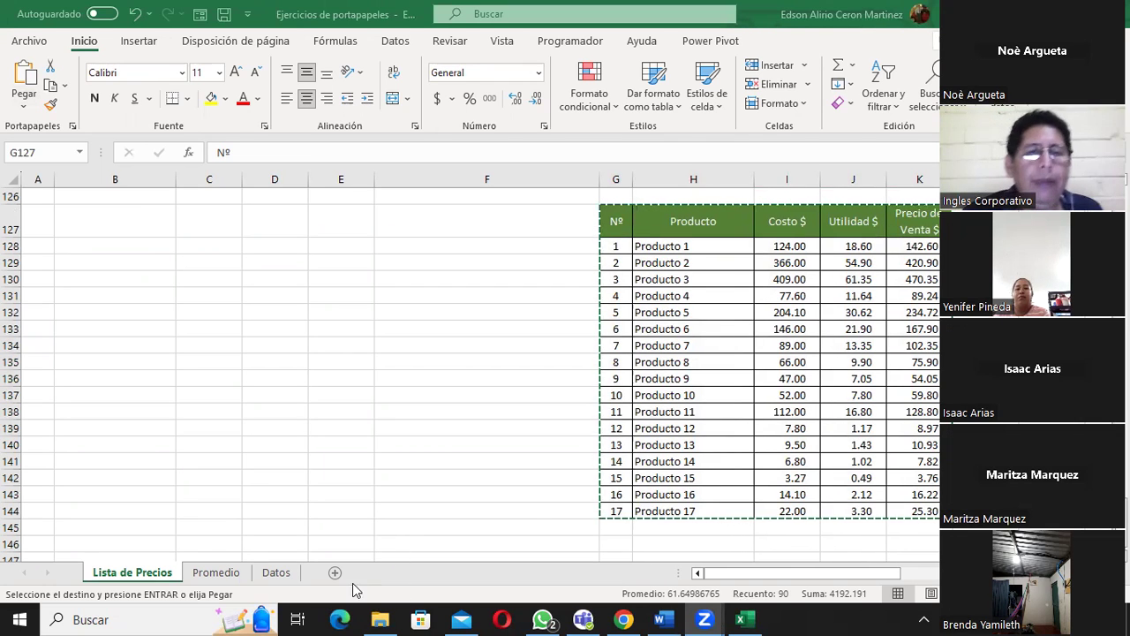
# Step: Switch to the Promedio sheet and look over the grades table
pyautogui.click(221, 576)
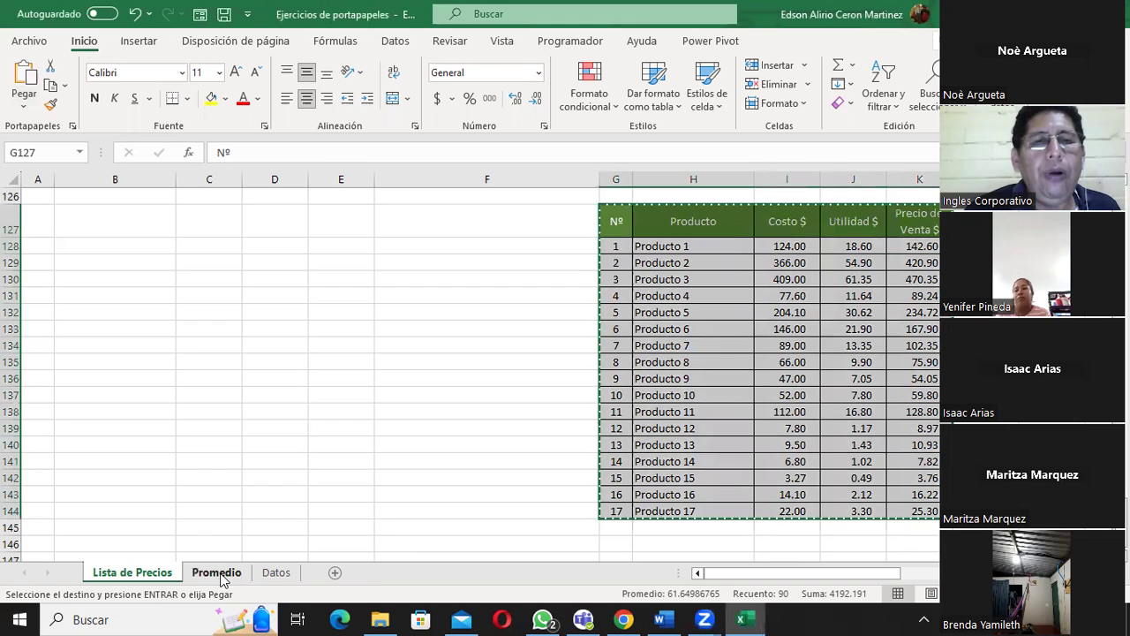
pyautogui.click(219, 574)
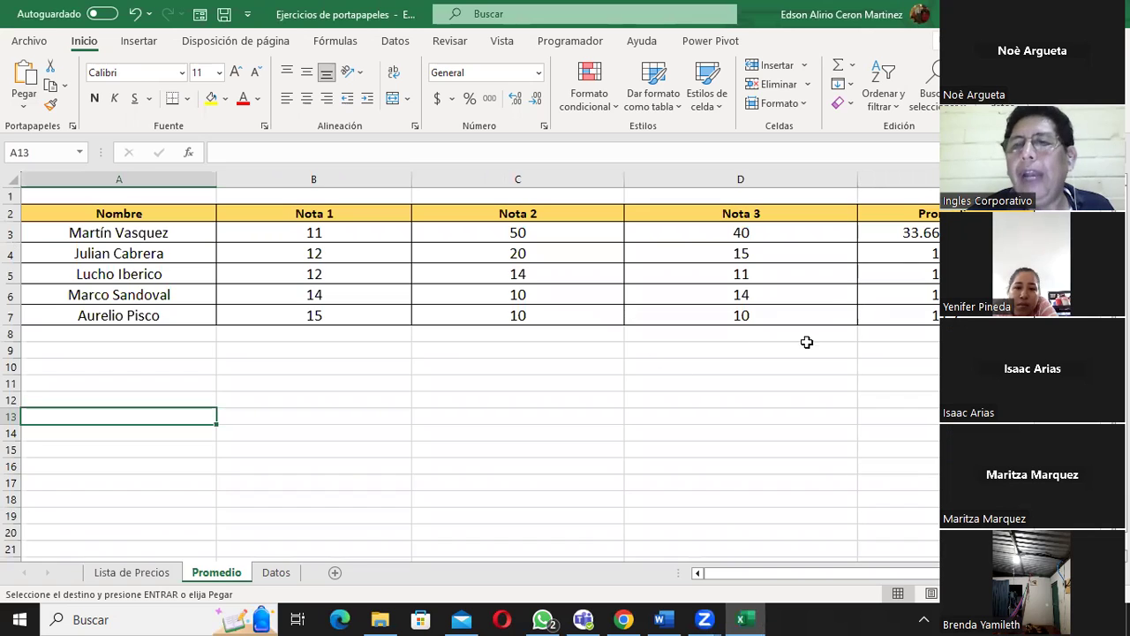
pyautogui.click(883, 237)
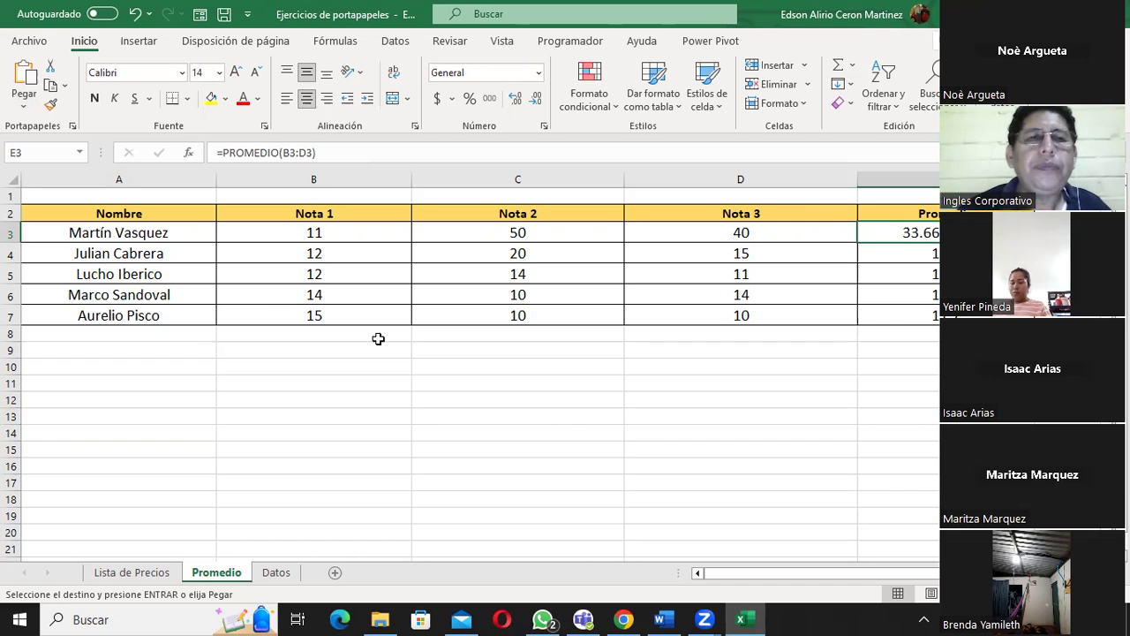
pyautogui.moveTo(156, 215); pyautogui.dragTo(932, 315)
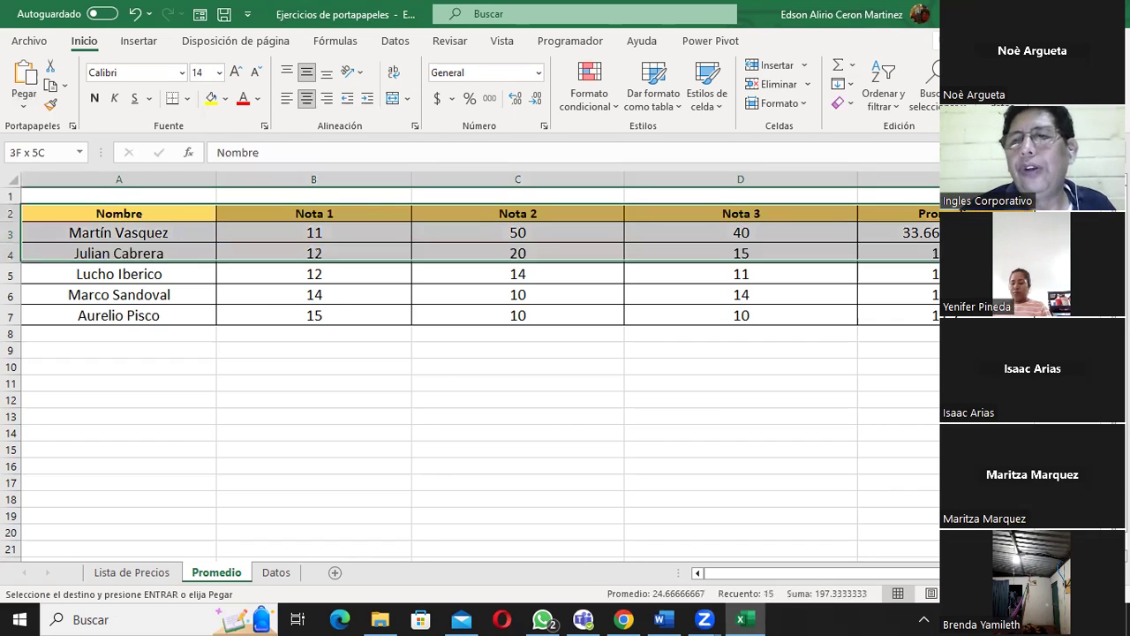
pyautogui.click(122, 404)
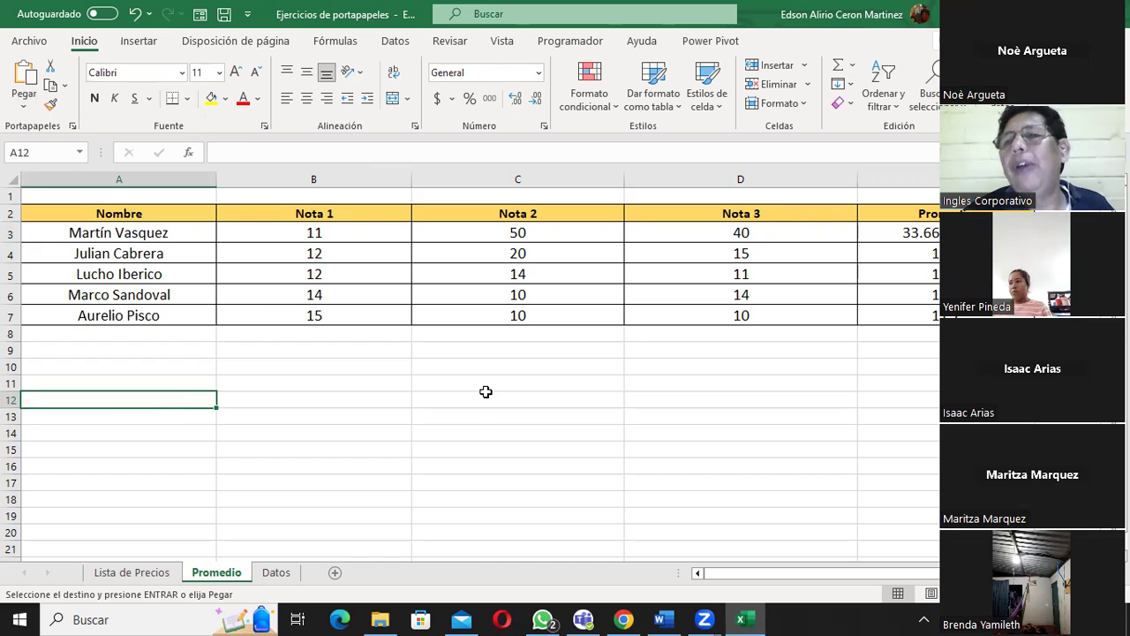
# Step: Check each student's =PROMEDIO(B3:D3) average in column E, leaving E3's formula unchanged
pyautogui.click(905, 230)
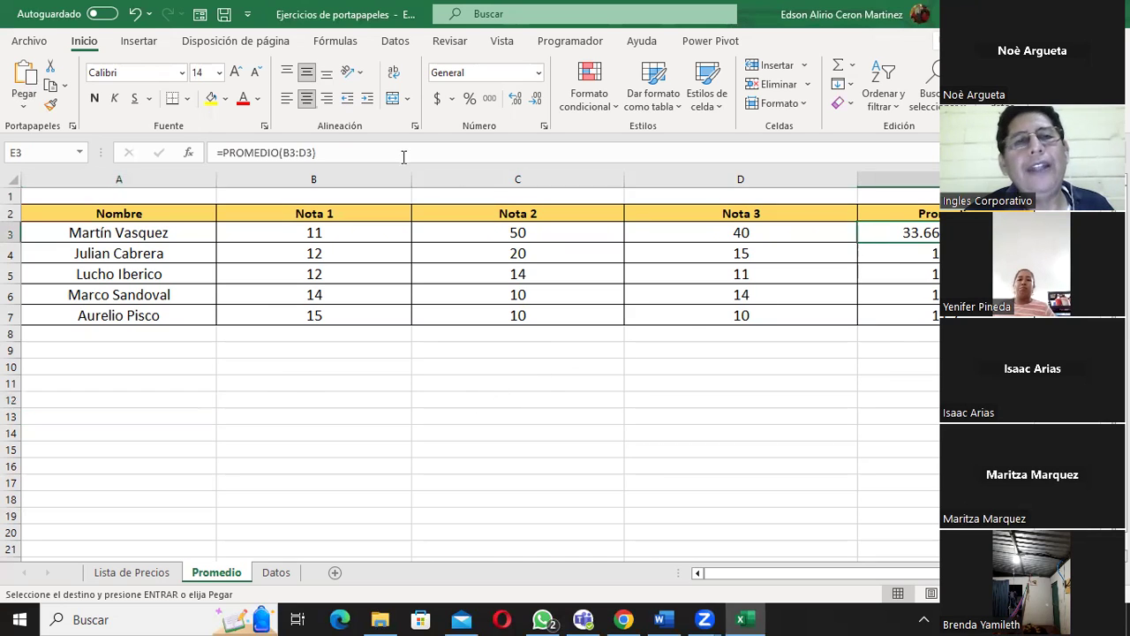
pyautogui.click(328, 151)
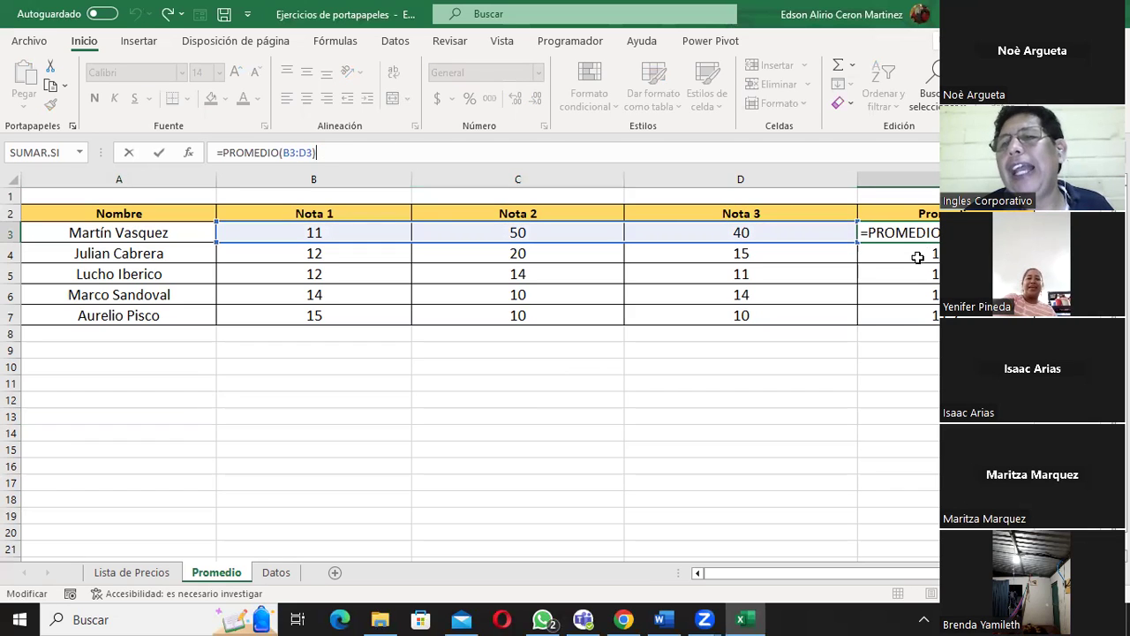
pyautogui.click(85, 413)
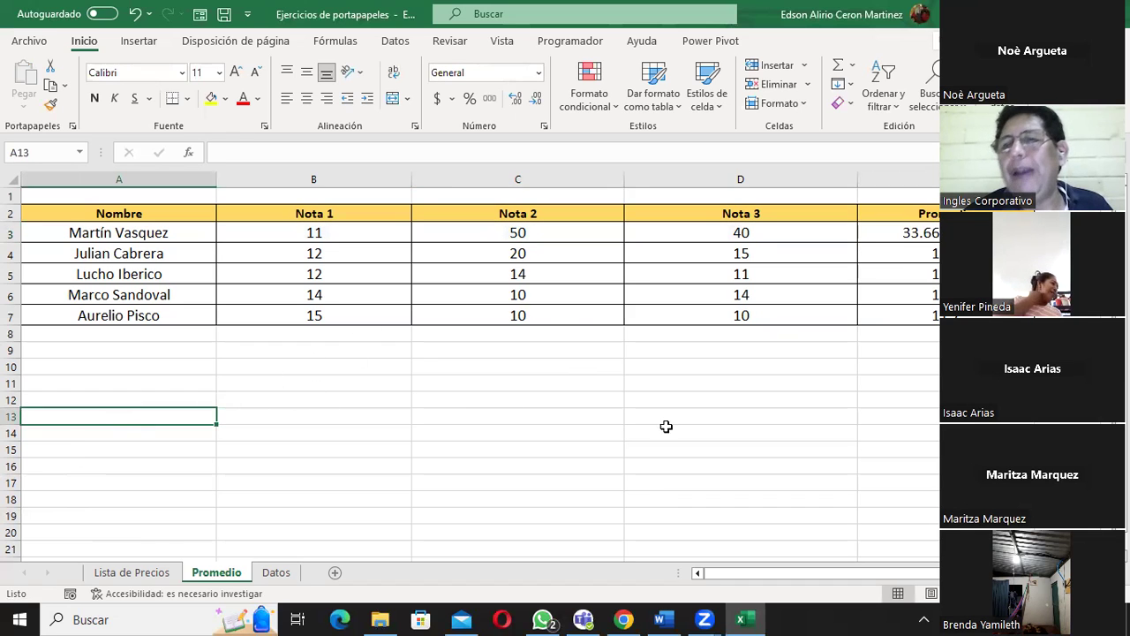
pyautogui.click(906, 253)
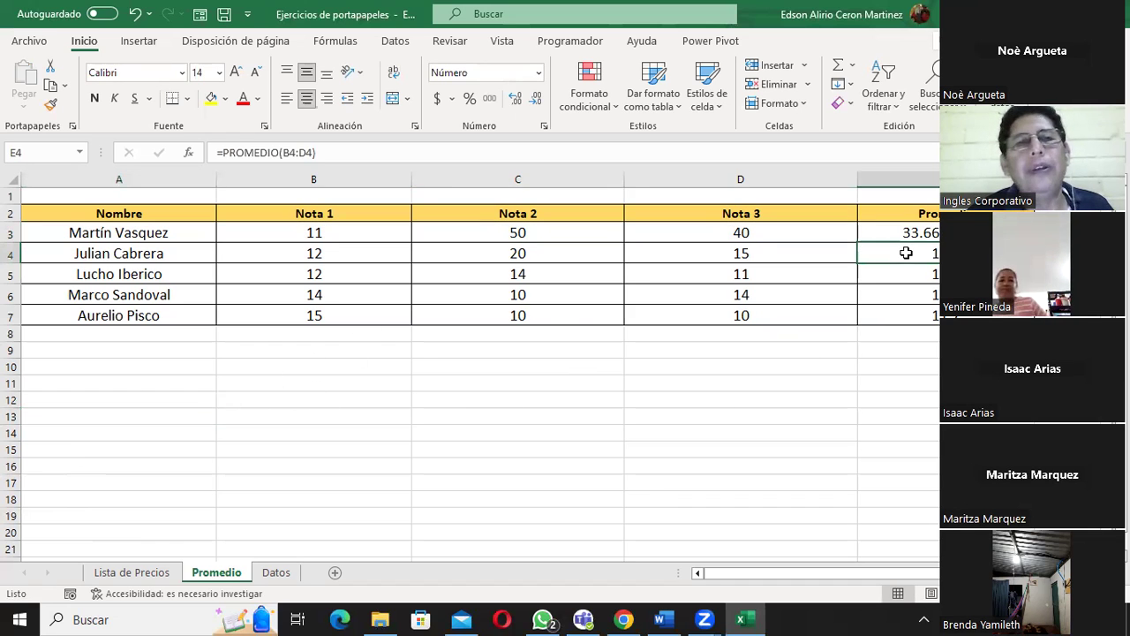
pyautogui.click(919, 274)
pyautogui.click(920, 297)
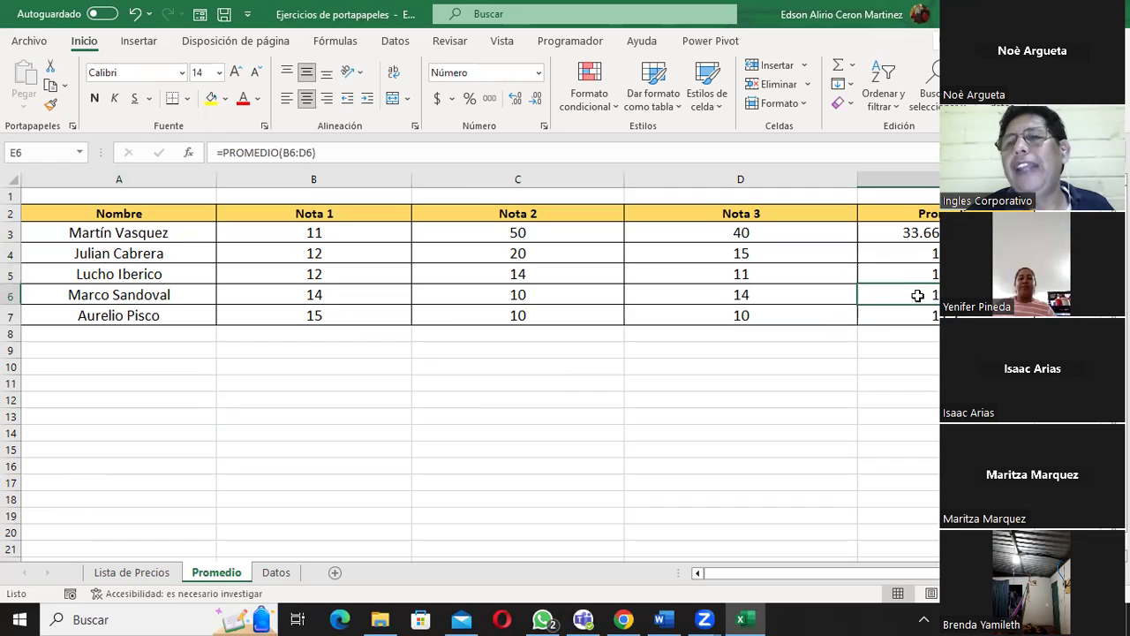
pyautogui.click(918, 313)
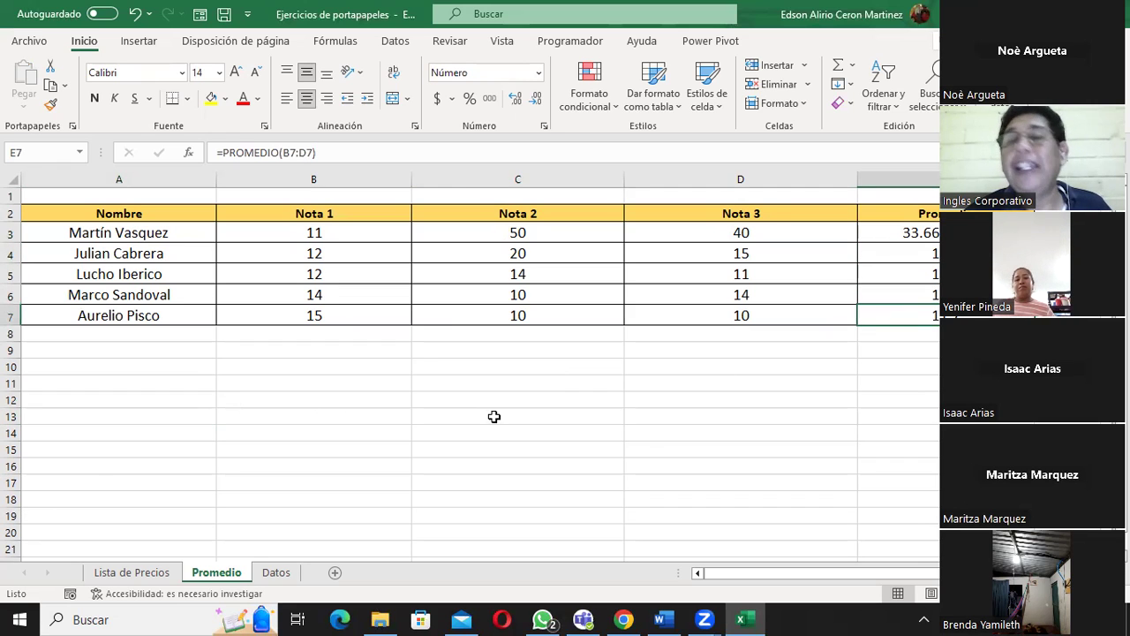
pyautogui.click(97, 402)
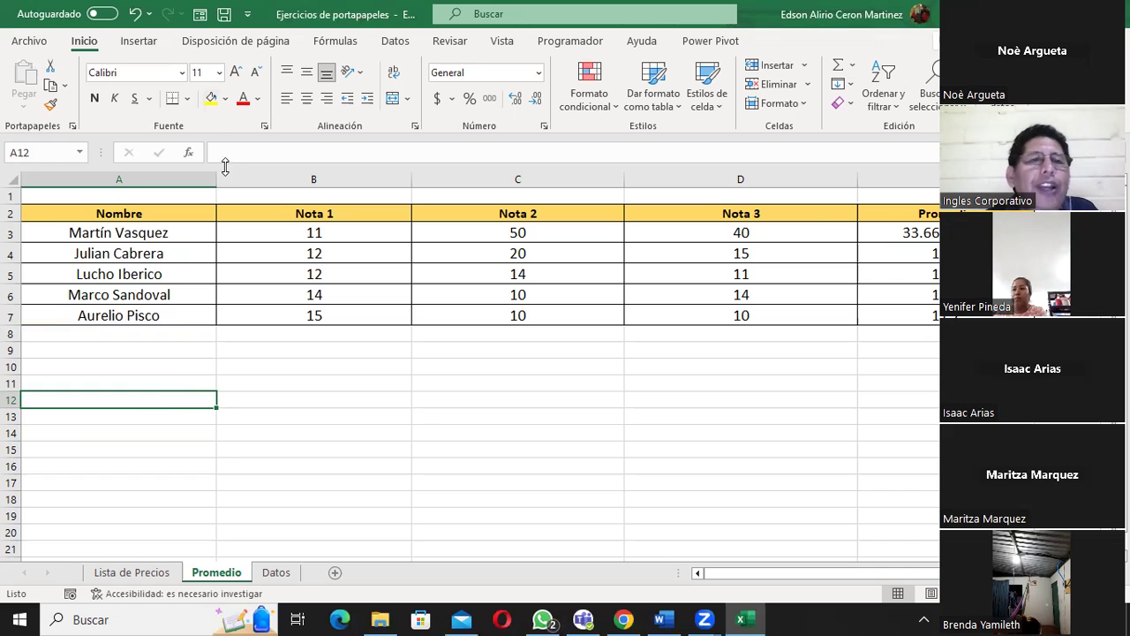
# Step: Copy A2:E7 and paste it at A13 as values and number formats only
pyautogui.moveTo(193, 210); pyautogui.dragTo(917, 316)
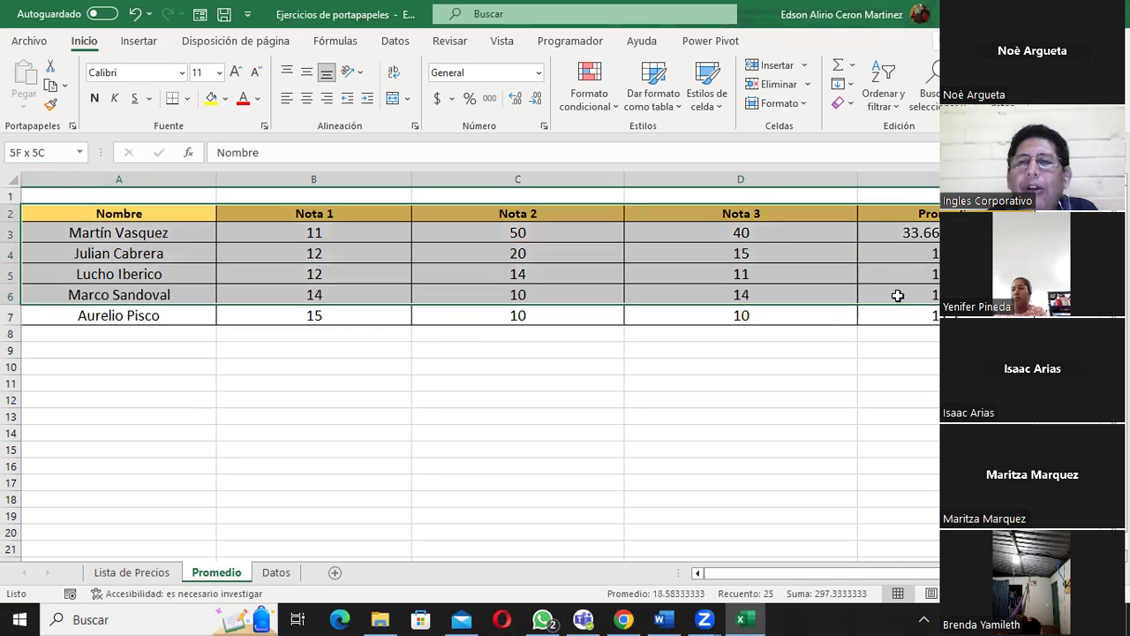
pyautogui.click(50, 85)
pyautogui.click(62, 416)
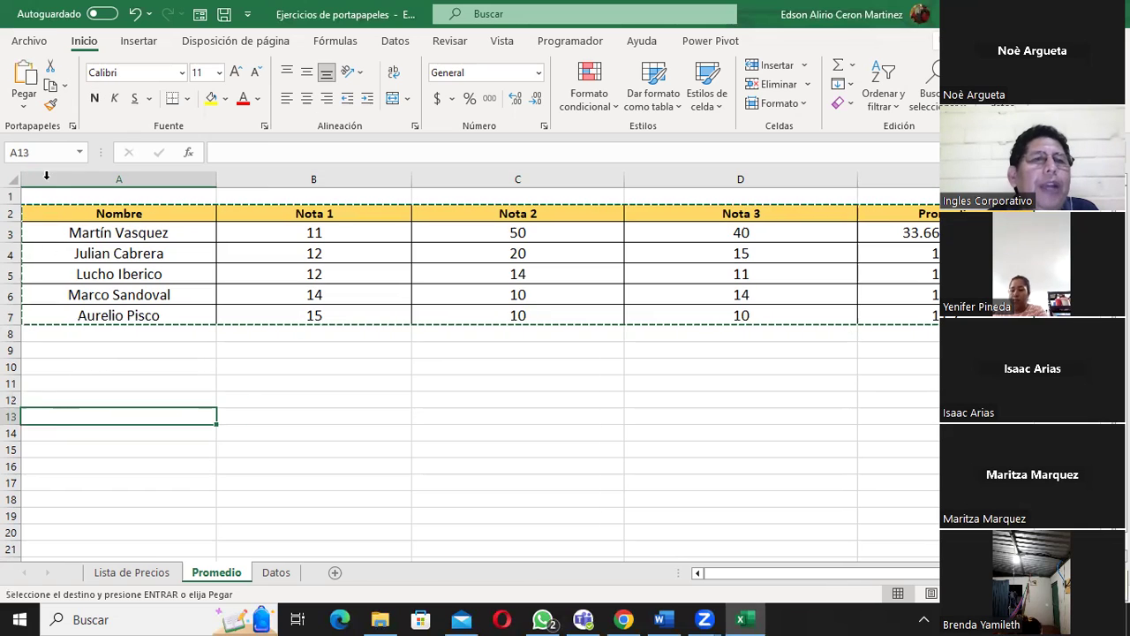
pyautogui.click(24, 106)
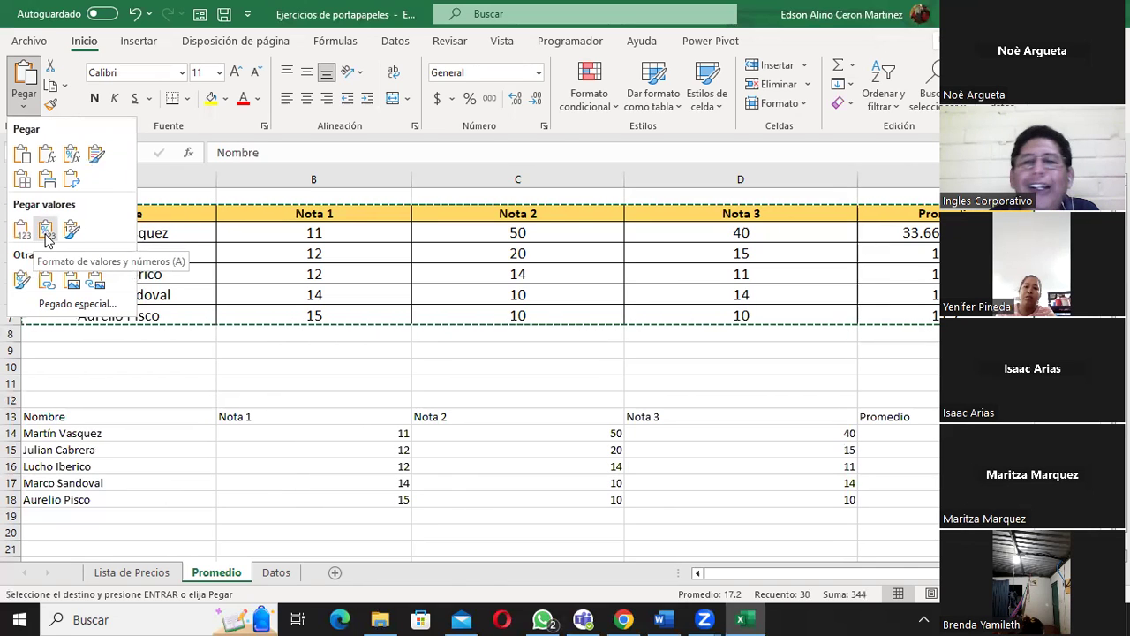
pyautogui.click(46, 232)
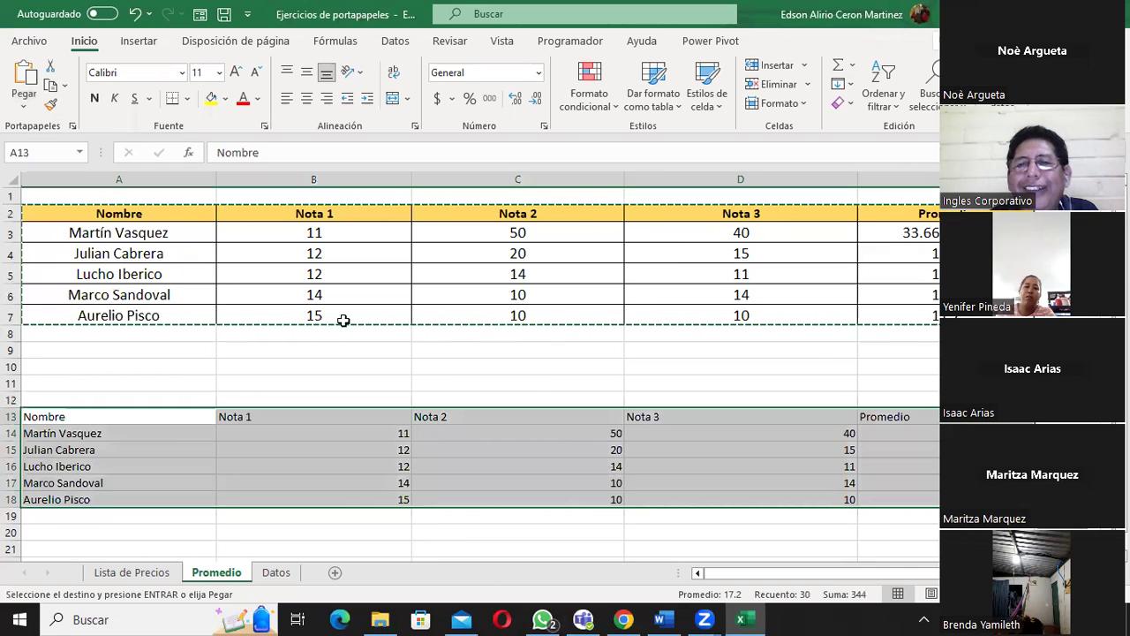
pyautogui.click(21, 108)
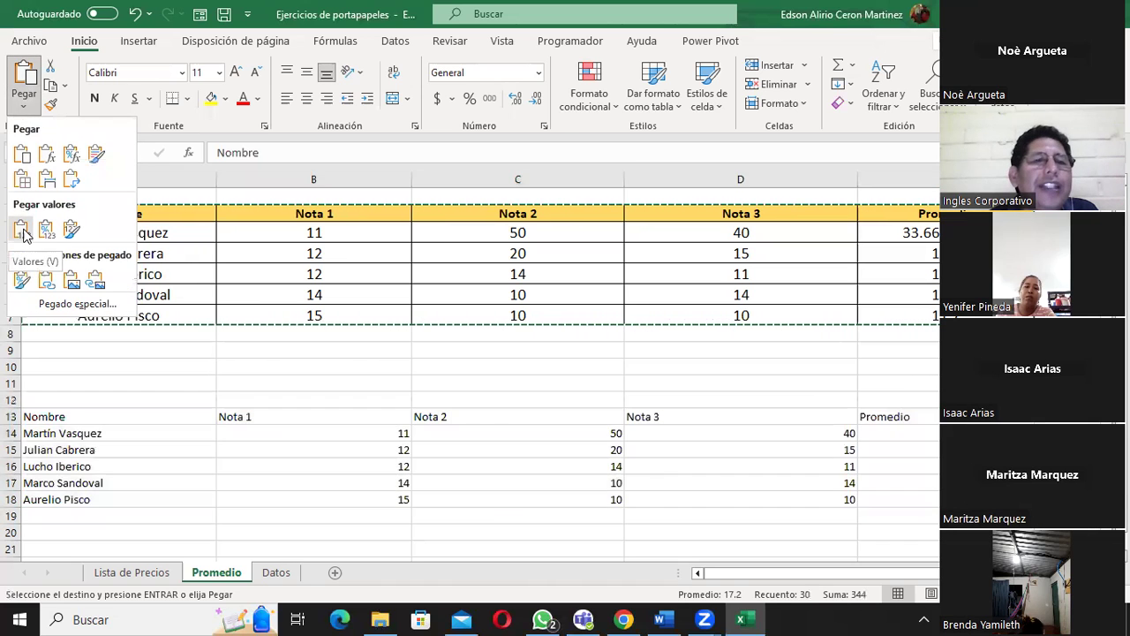
pyautogui.click(21, 228)
pyautogui.click(870, 433)
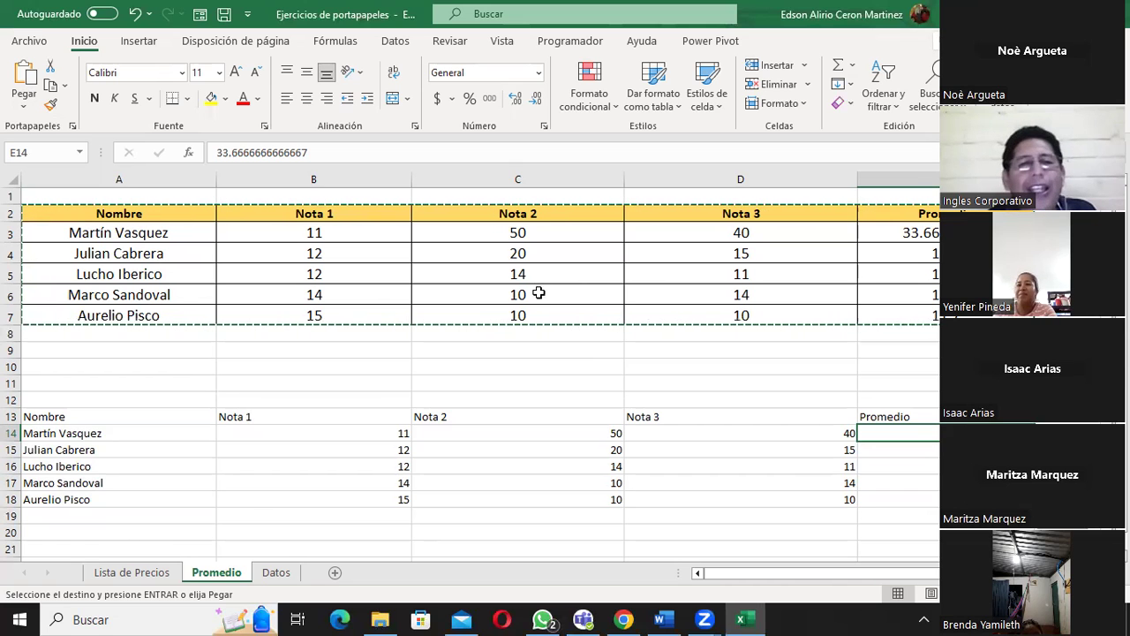
pyautogui.click(24, 104)
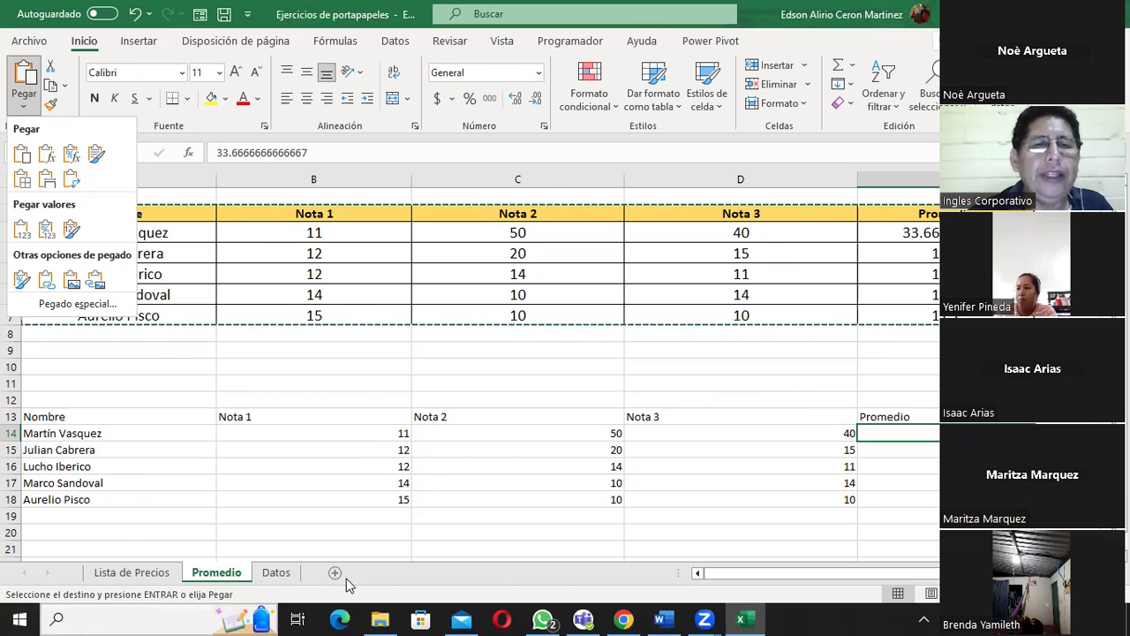
# Step: Go to the Datos sheet and look over the NOTA cells and LETRAS row K9:N9
pyautogui.click(279, 573)
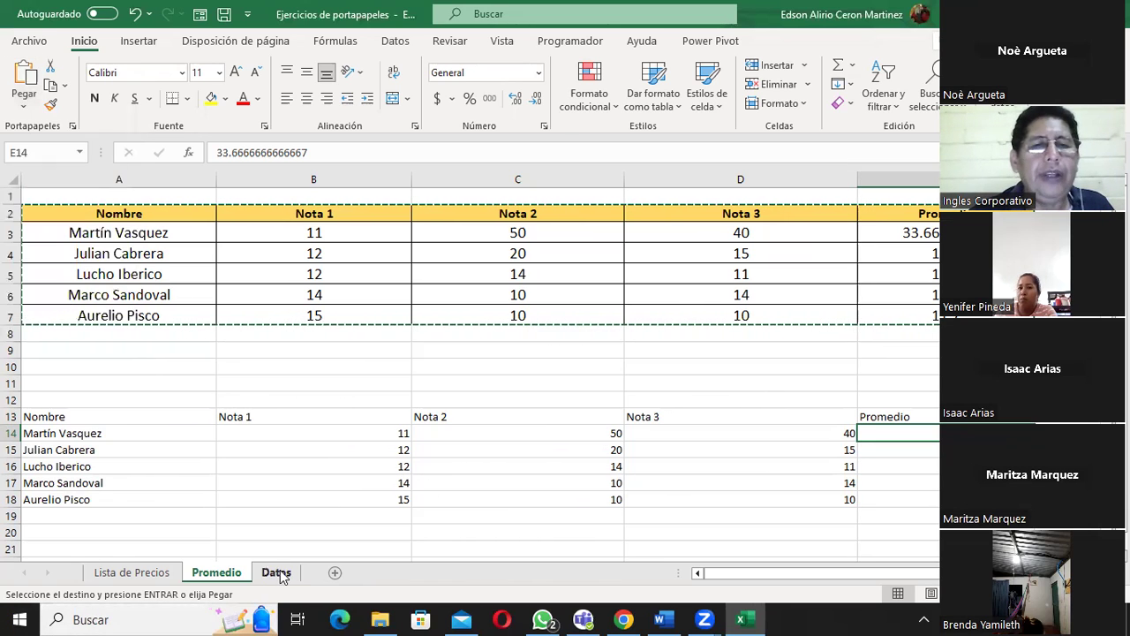
pyautogui.click(278, 573)
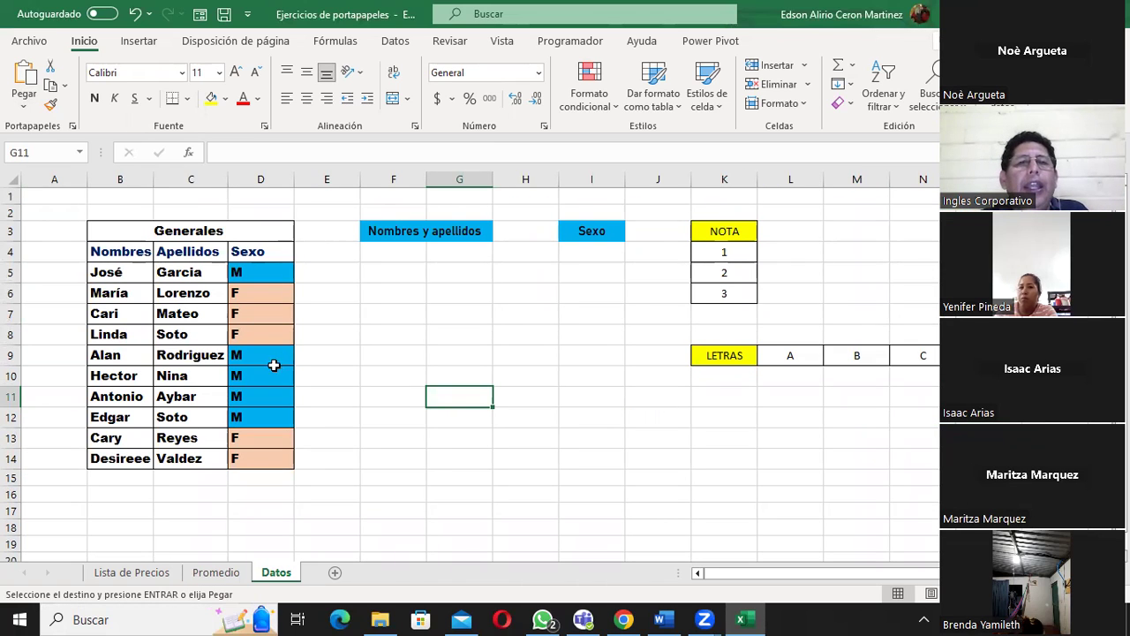
pyautogui.click(128, 273)
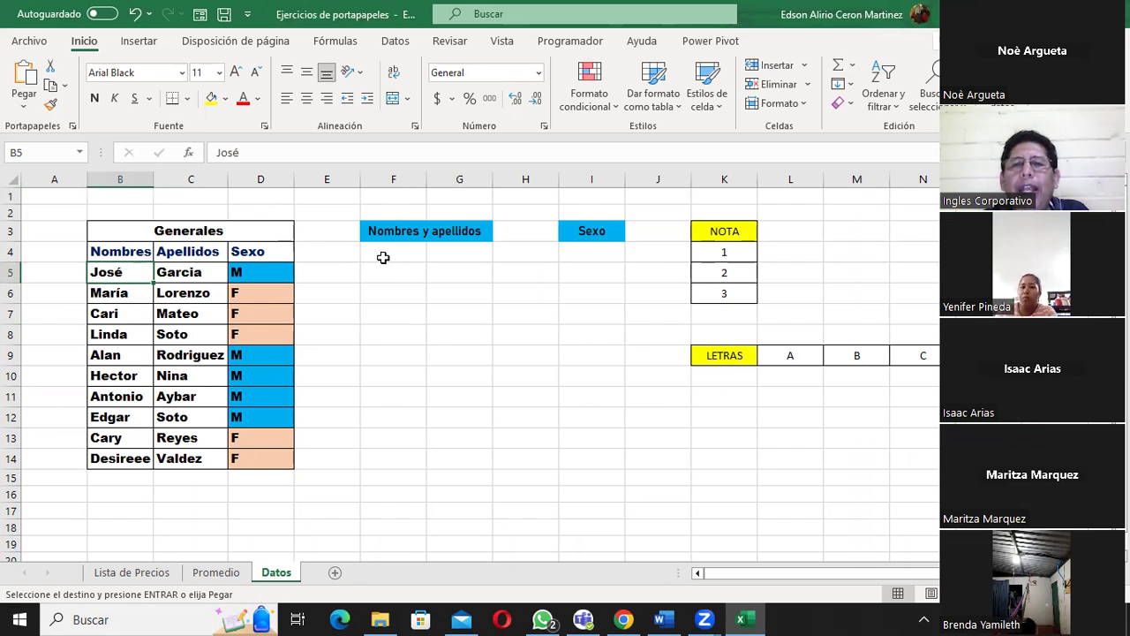
pyautogui.moveTo(726, 230); pyautogui.dragTo(730, 295)
pyautogui.click(746, 363)
pyautogui.moveTo(748, 365); pyautogui.dragTo(919, 357)
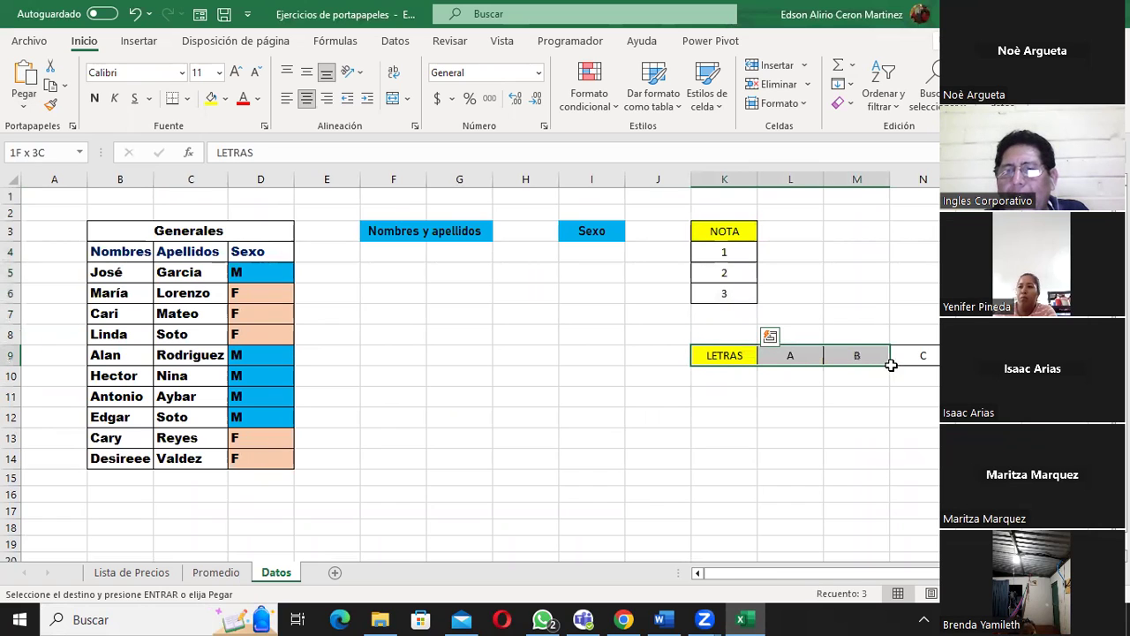
pyautogui.moveTo(747, 355); pyautogui.dragTo(908, 352)
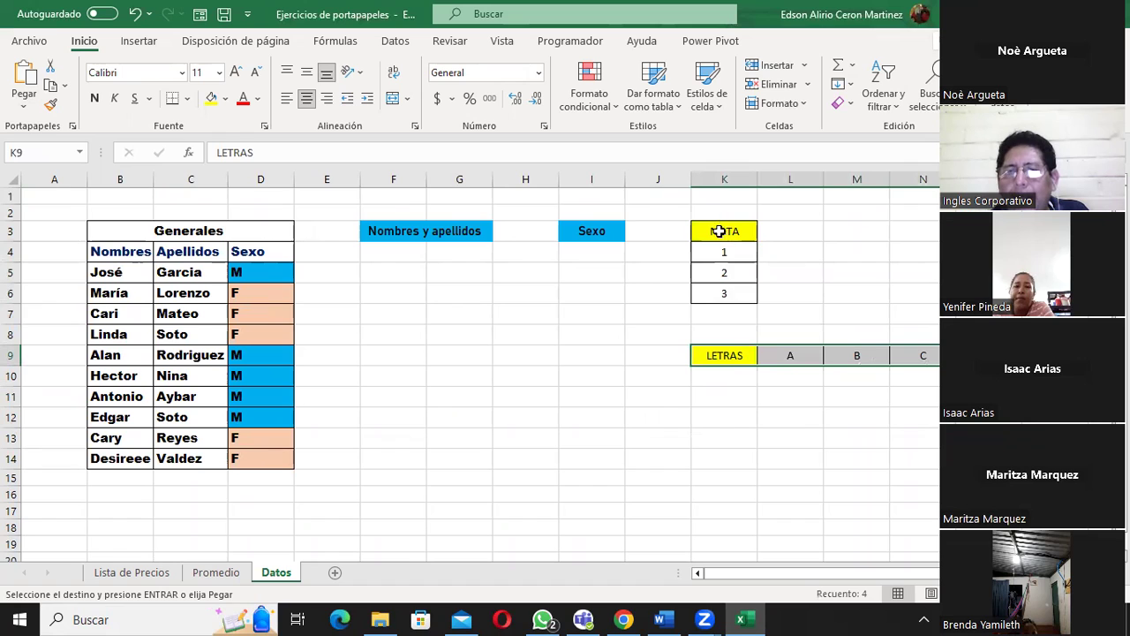
pyautogui.click(557, 477)
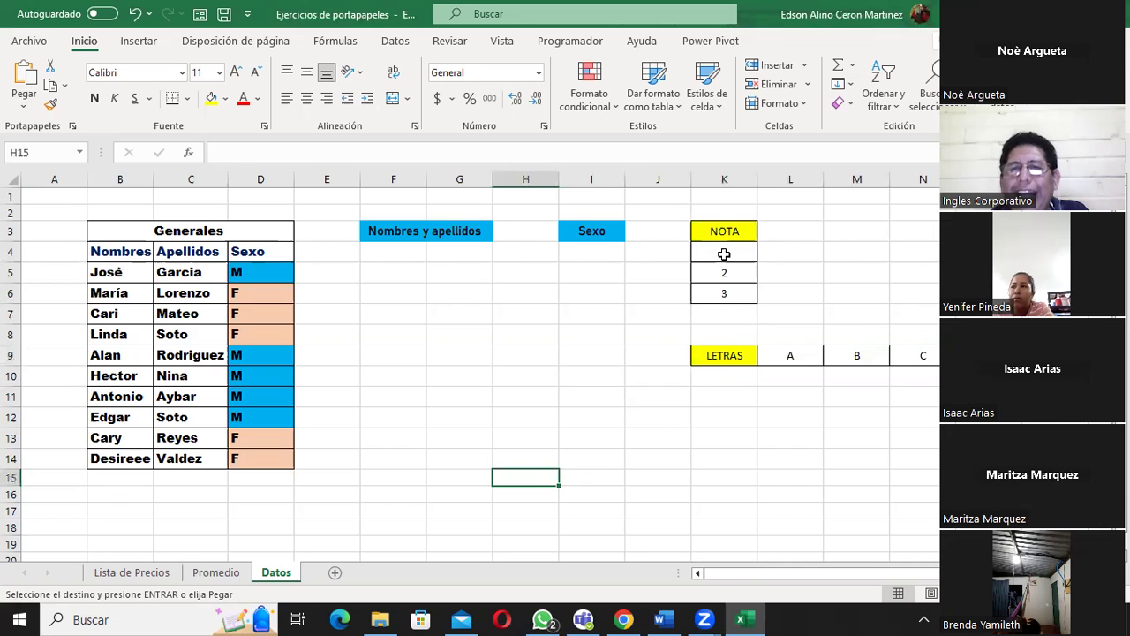
# Step: Paste the copied NOTA values onto K3:K6, repeating the paste a second time
pyautogui.moveTo(725, 233); pyautogui.dragTo(722, 292)
pyautogui.hotkey('ctrl', 'v')
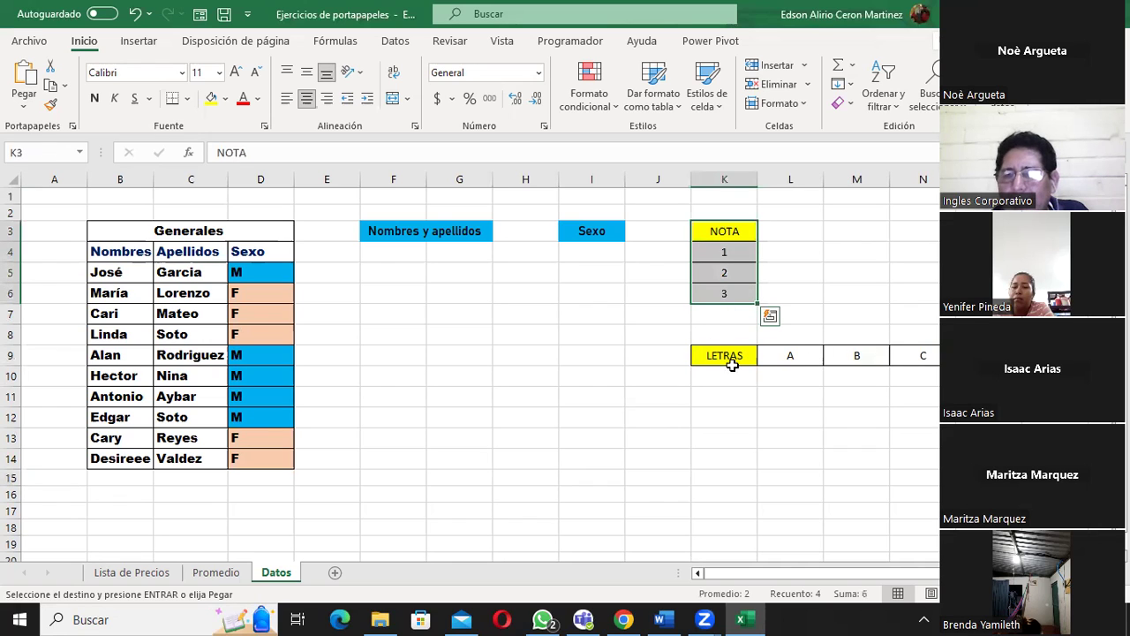
pyautogui.click(724, 457)
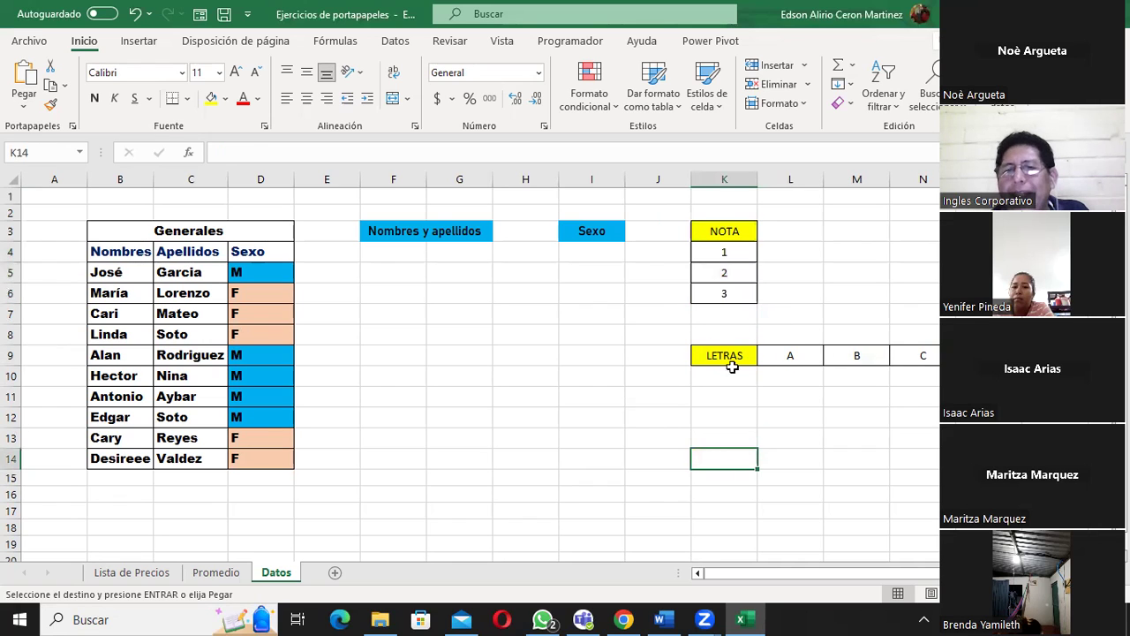
pyautogui.moveTo(731, 357); pyautogui.dragTo(922, 358)
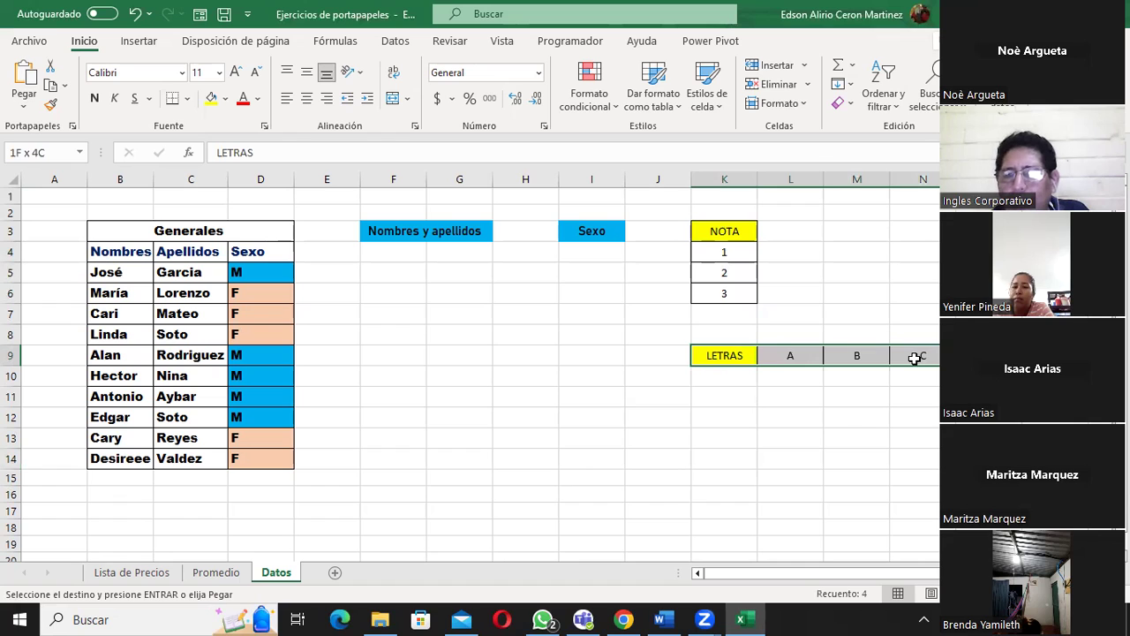
pyautogui.moveTo(724, 233); pyautogui.dragTo(724, 293)
pyautogui.hotkey('ctrl', 'v')
pyautogui.click(726, 447)
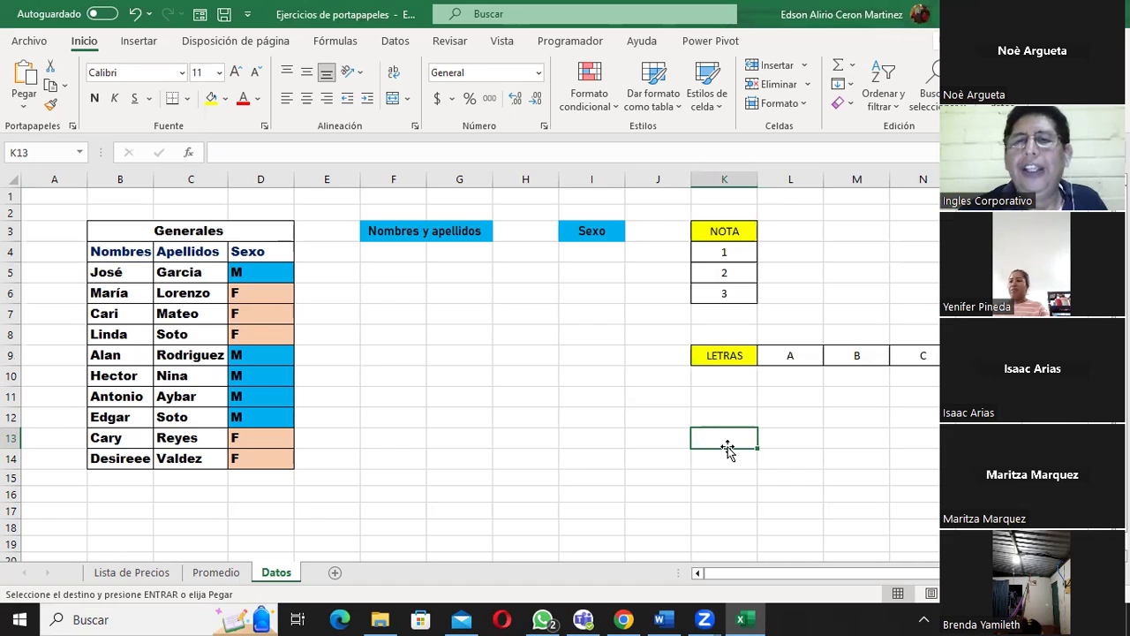
# Step: Paste the NOTA list into K3:K6 once more and check it against the LETRAS row K9:N9
pyautogui.moveTo(724, 232); pyautogui.dragTo(723, 297)
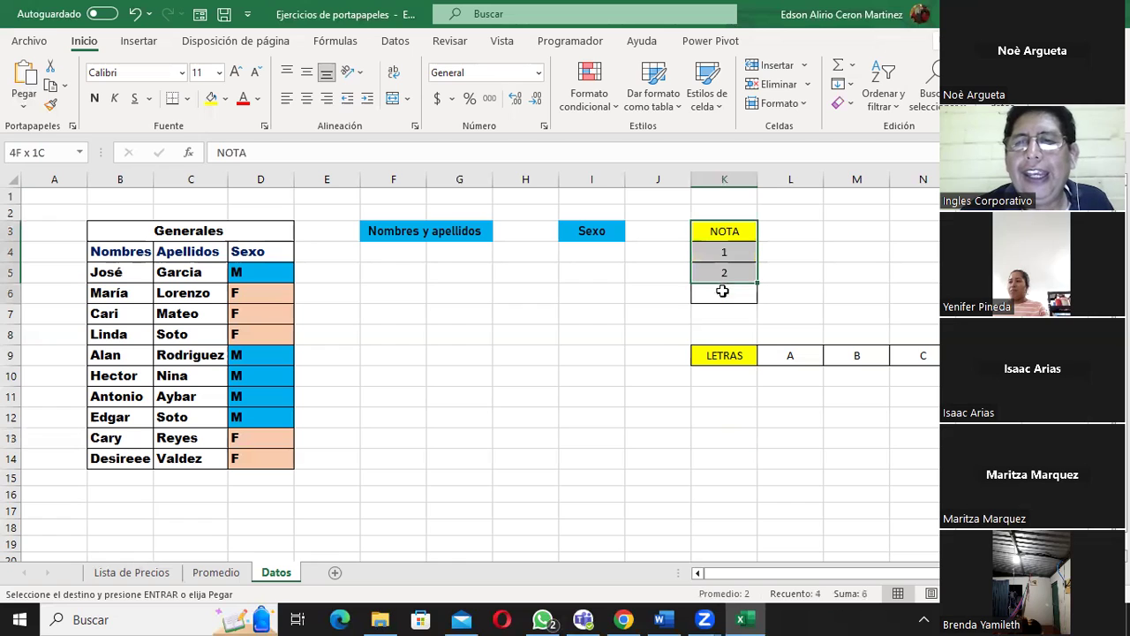
pyautogui.hotkey('ctrl', 'v')
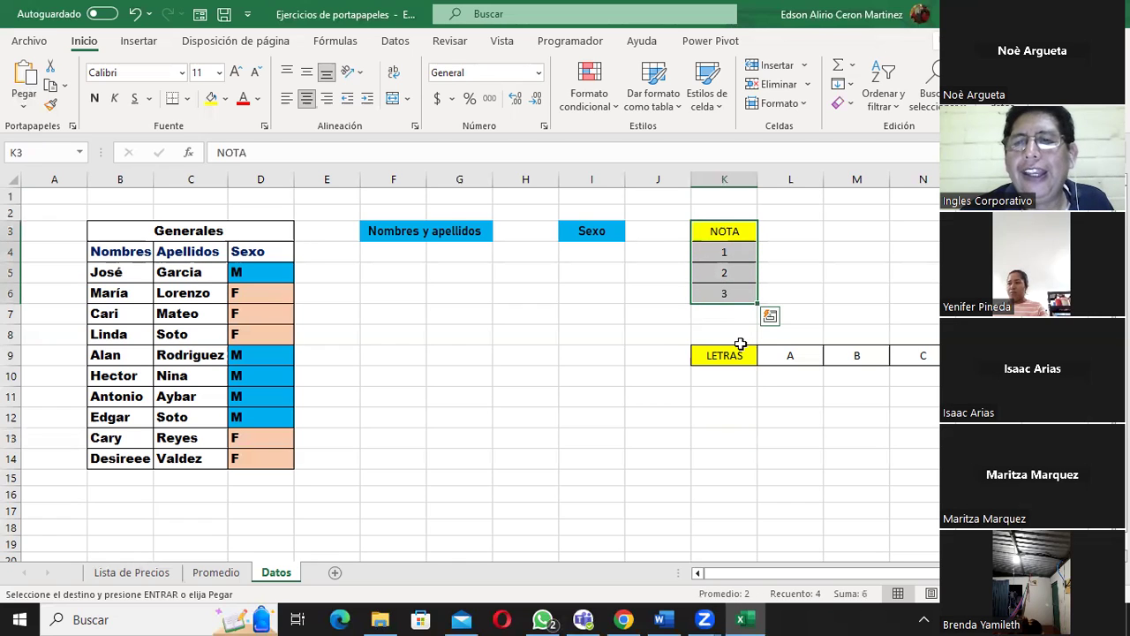
pyautogui.moveTo(720, 232); pyautogui.dragTo(724, 290)
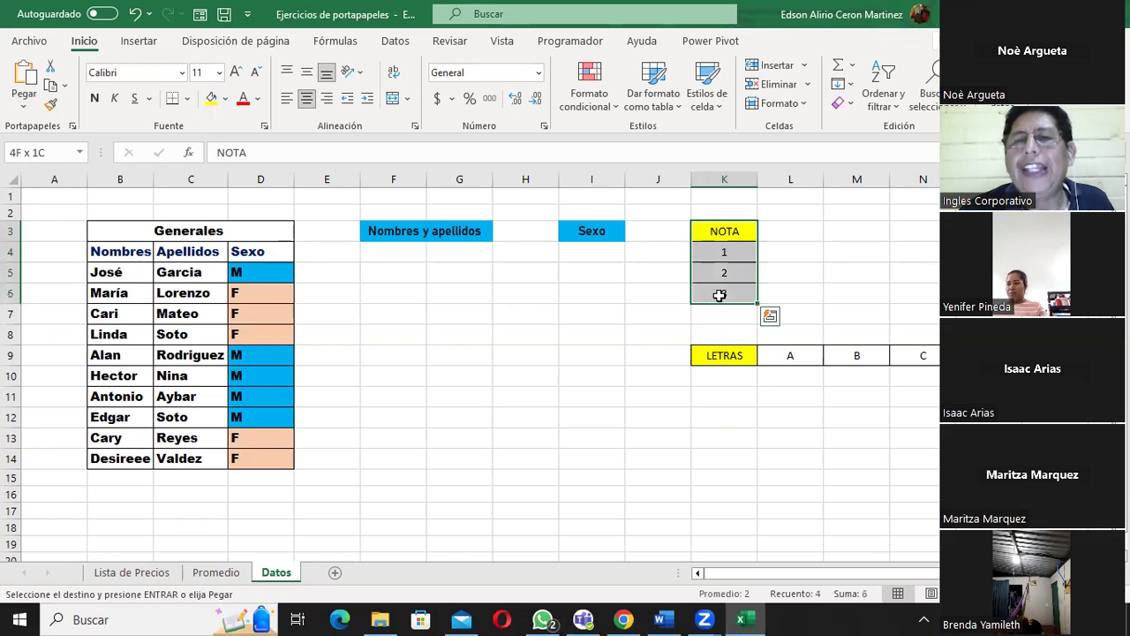
pyautogui.moveTo(729, 234); pyautogui.dragTo(728, 298)
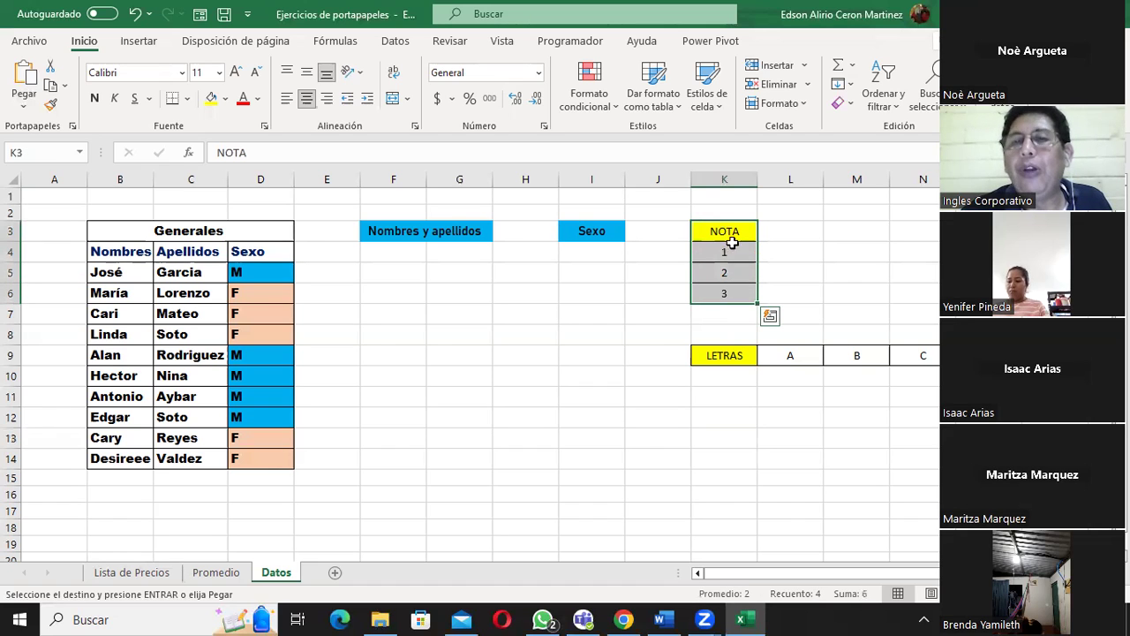
pyautogui.moveTo(723, 355); pyautogui.dragTo(888, 348)
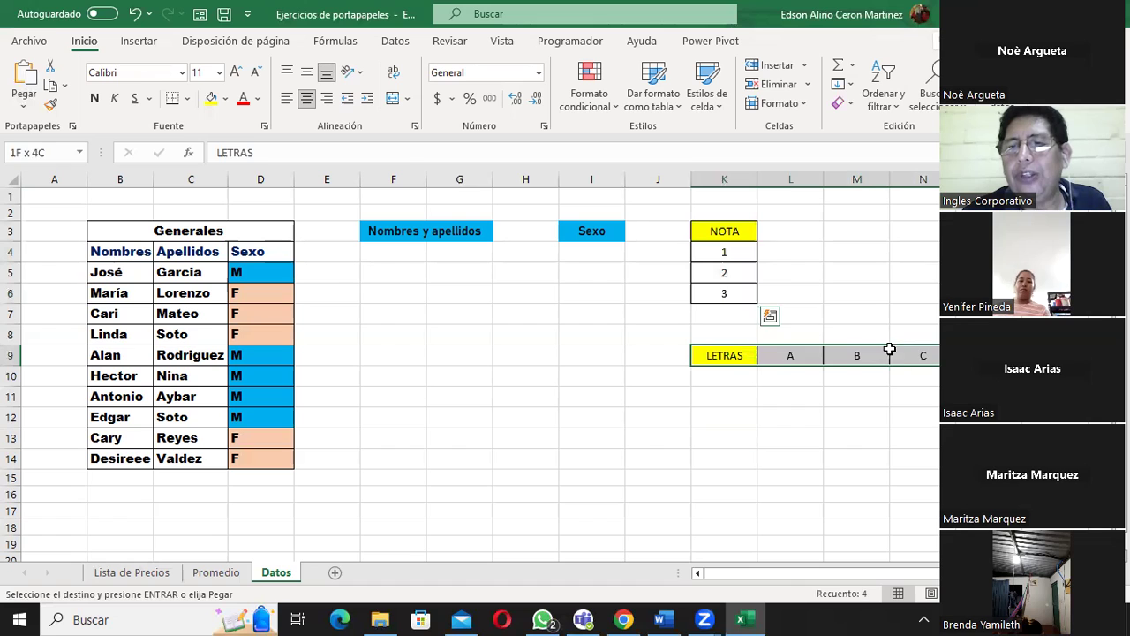
pyautogui.moveTo(719, 353); pyautogui.dragTo(896, 351)
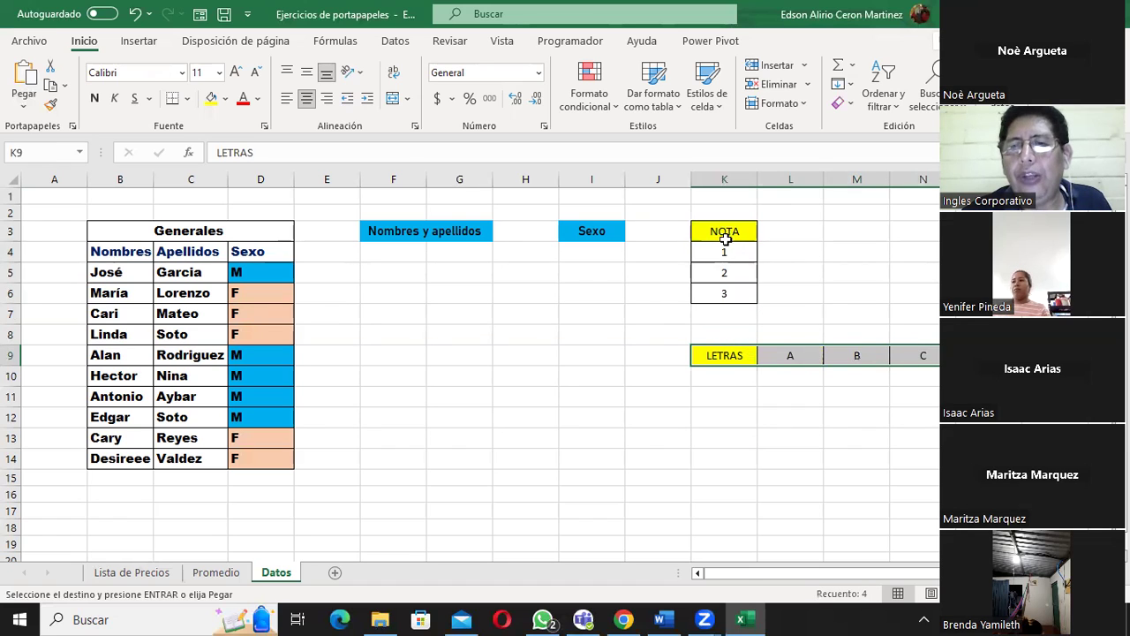
pyautogui.moveTo(725, 228); pyautogui.dragTo(726, 295)
pyautogui.click(726, 413)
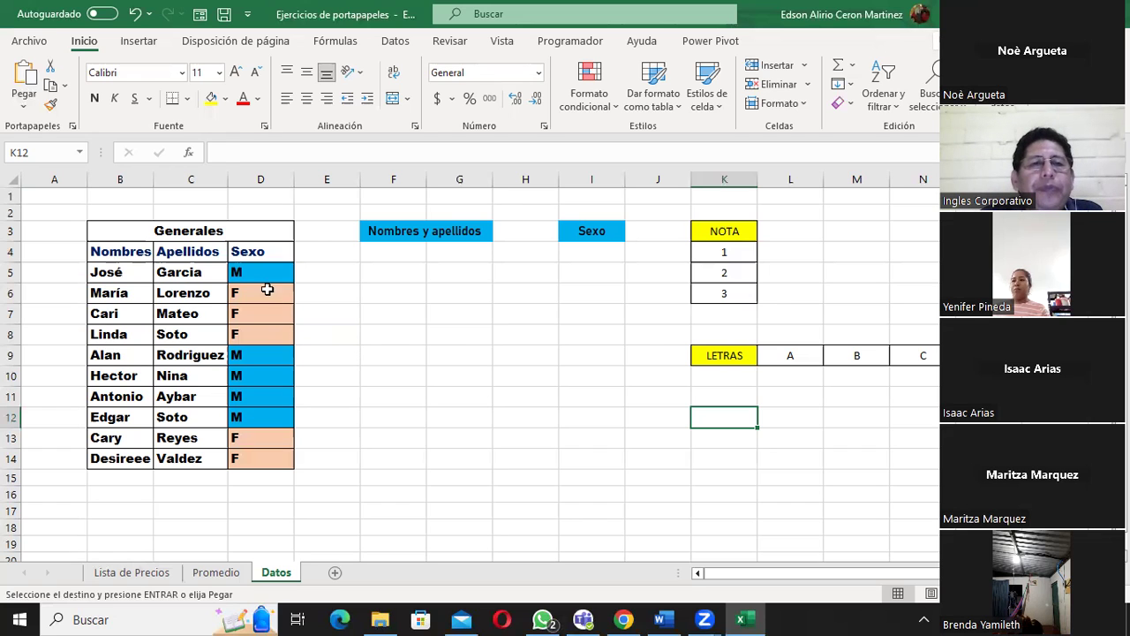
pyautogui.moveTo(261, 272); pyautogui.dragTo(261, 334)
pyautogui.hotkey('ctrl', 'v')
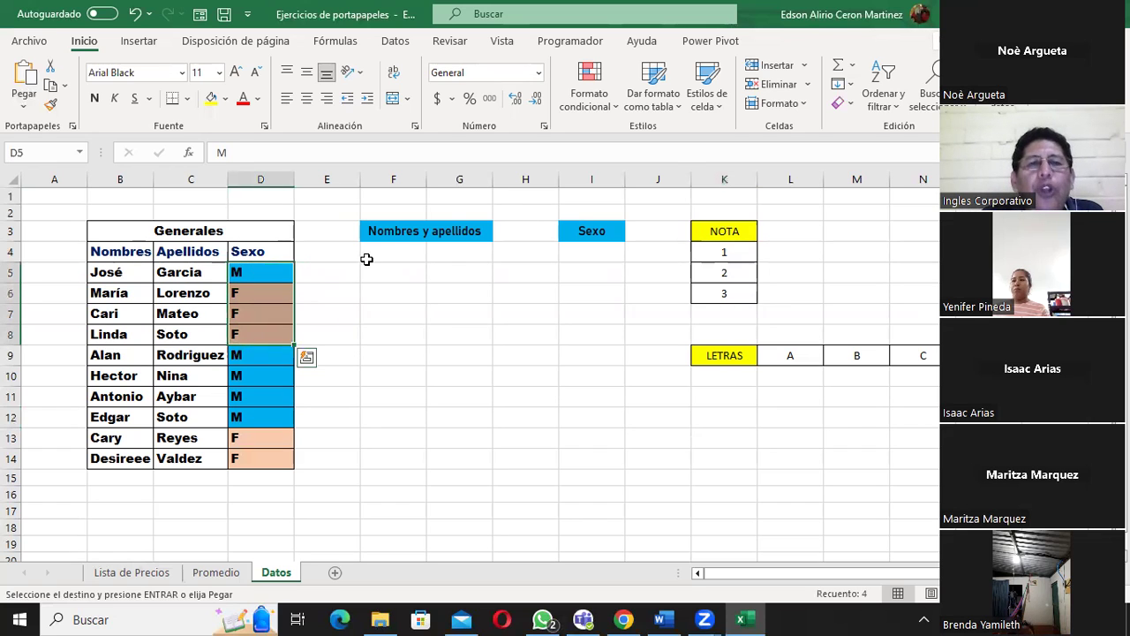
pyautogui.click(389, 252)
pyautogui.moveTo(260, 272); pyautogui.dragTo(247, 332)
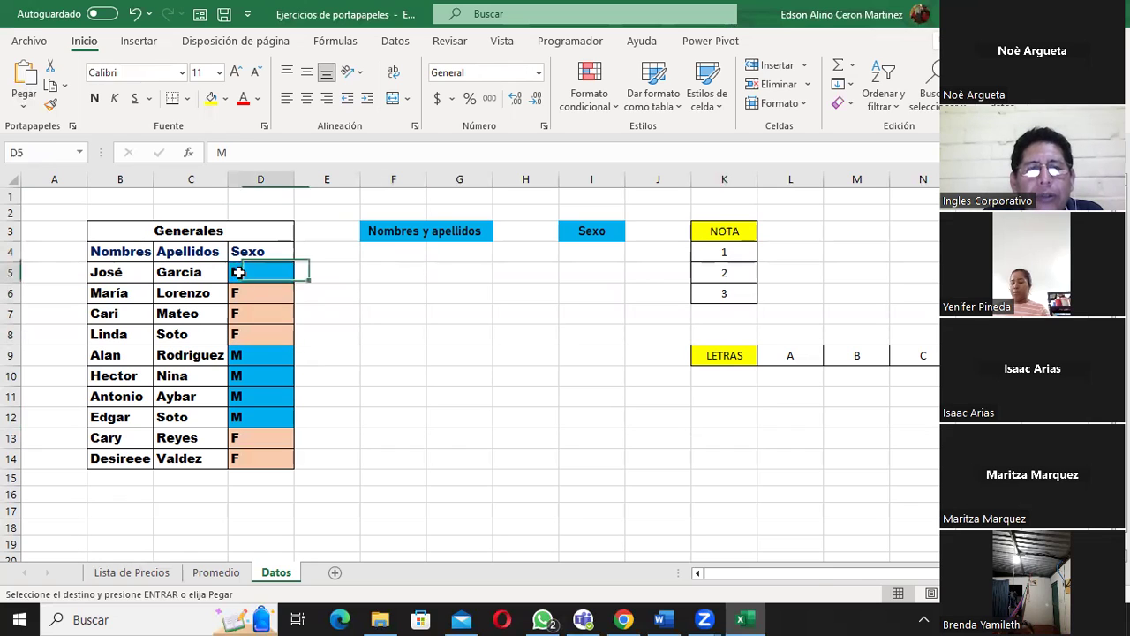
pyautogui.click(384, 248)
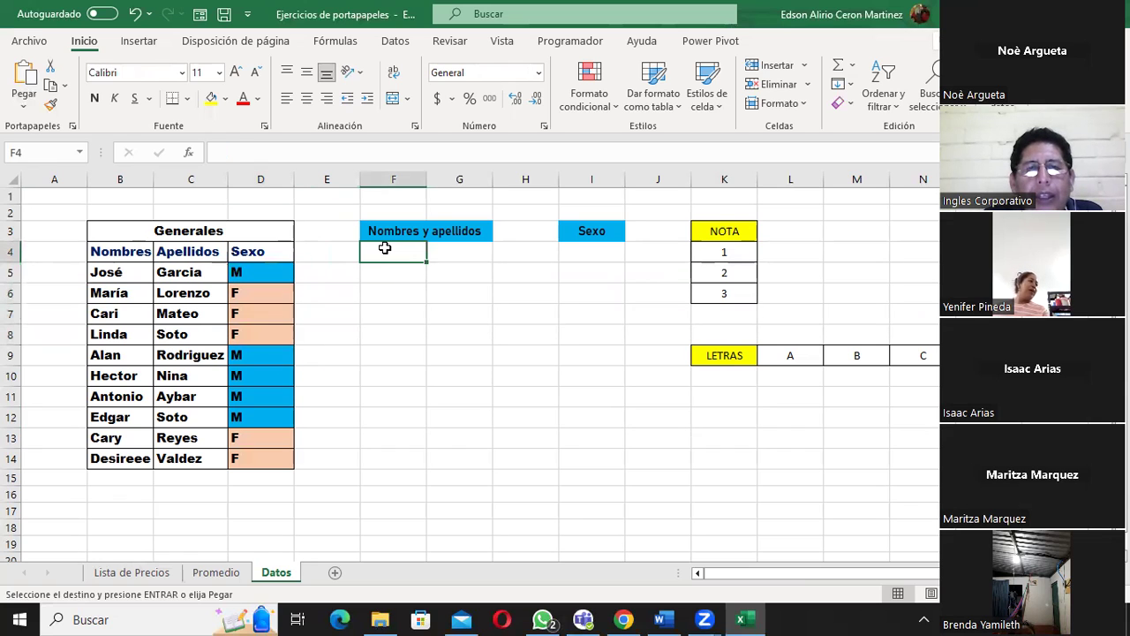
pyautogui.moveTo(263, 292); pyautogui.dragTo(265, 337)
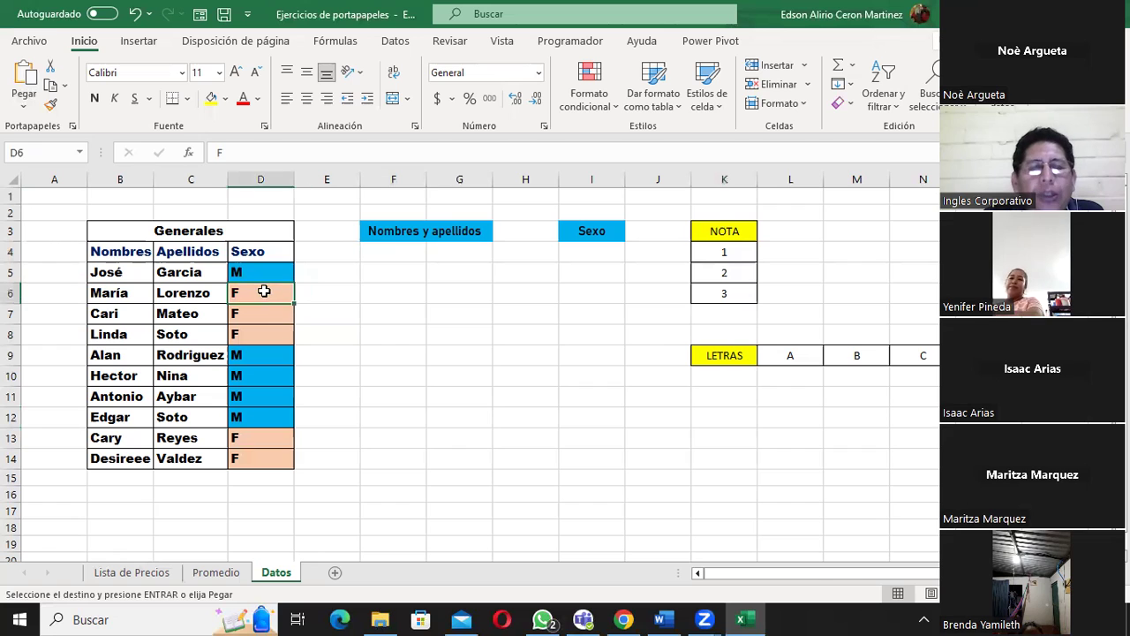
pyautogui.click(394, 270)
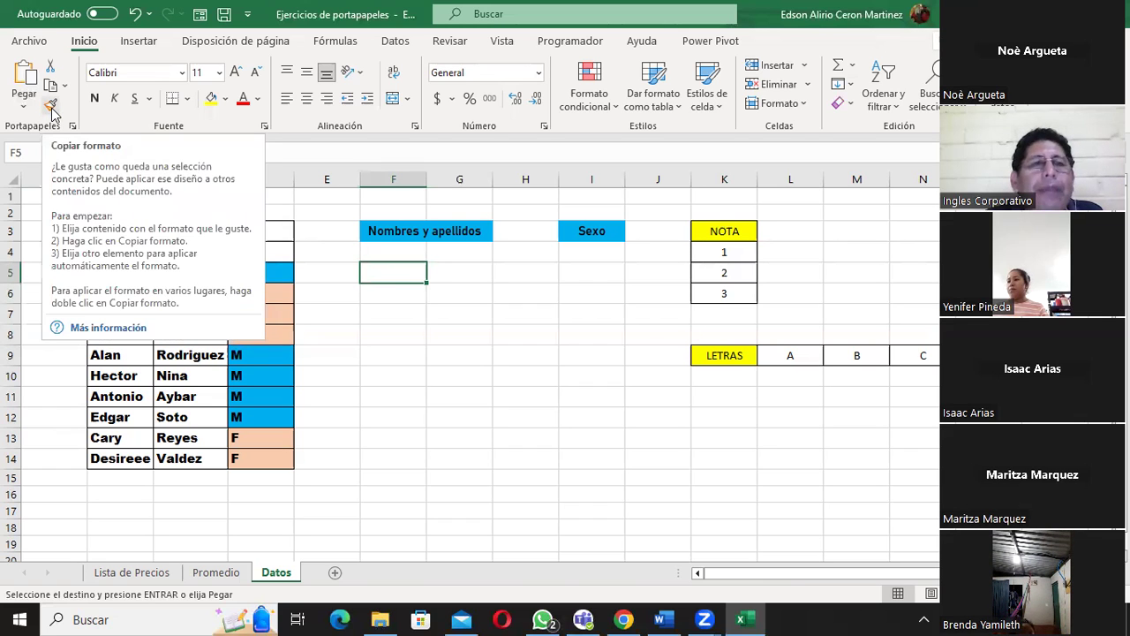
# Step: Paint the blue format of M cell D5 onto I4 with Copiar formato
pyautogui.click(373, 357)
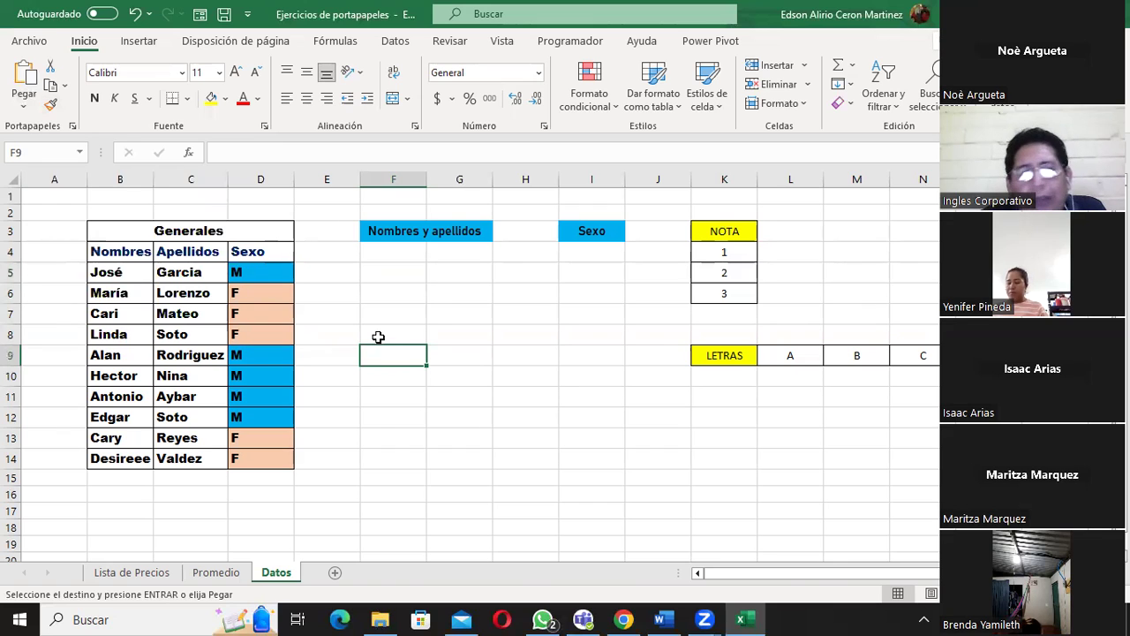
pyautogui.click(266, 273)
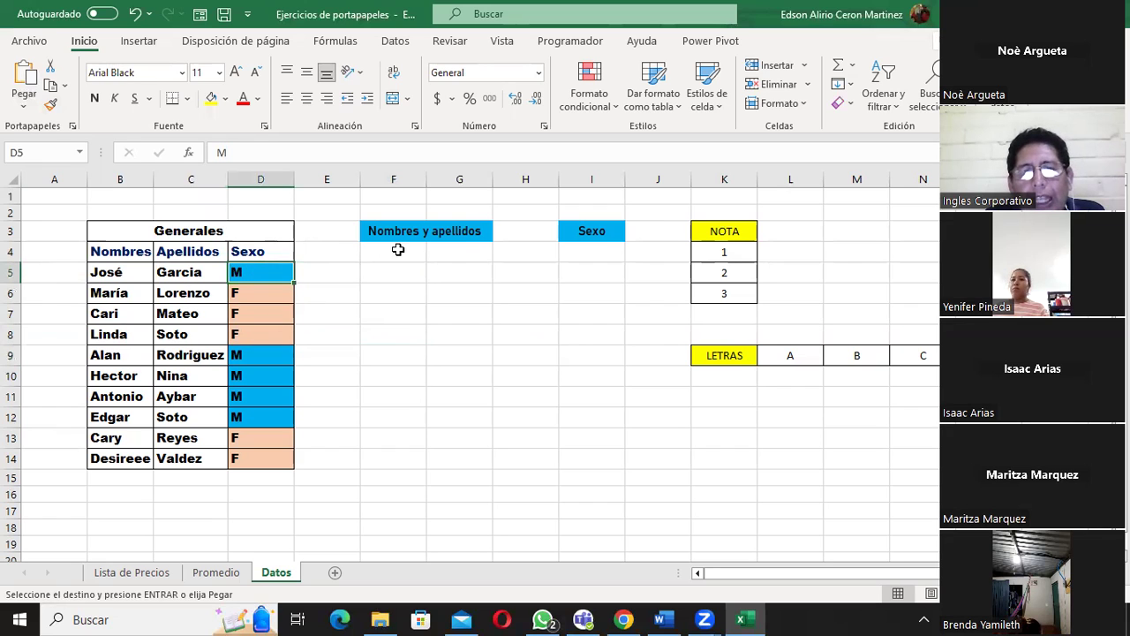
pyautogui.click(588, 244)
pyautogui.click(260, 276)
pyautogui.click(594, 248)
pyautogui.click(266, 275)
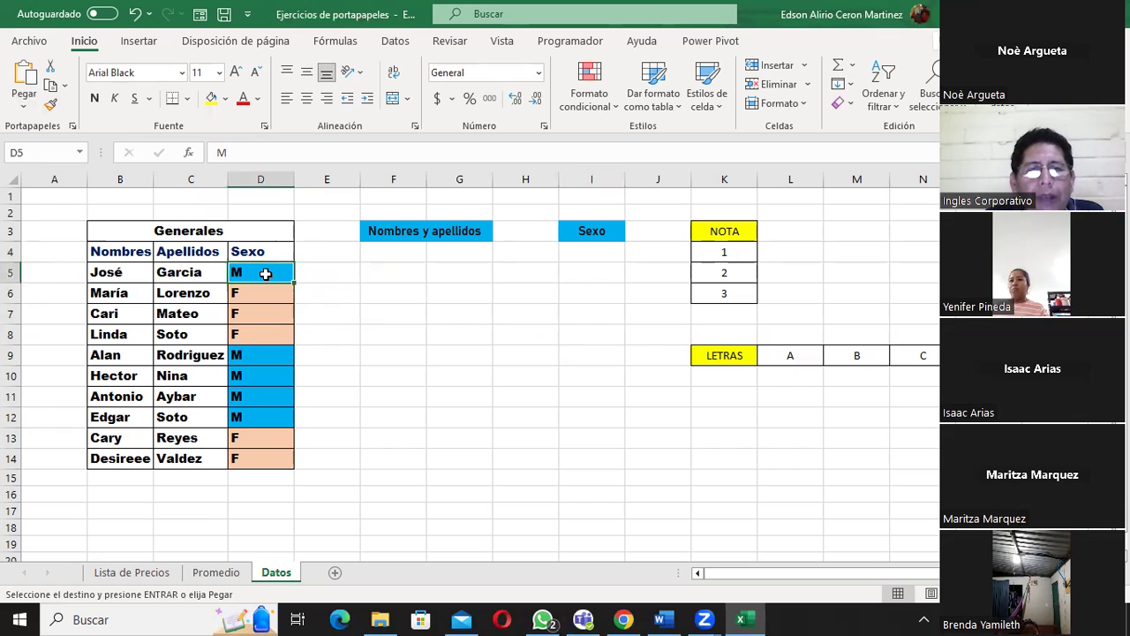
pyautogui.click(51, 104)
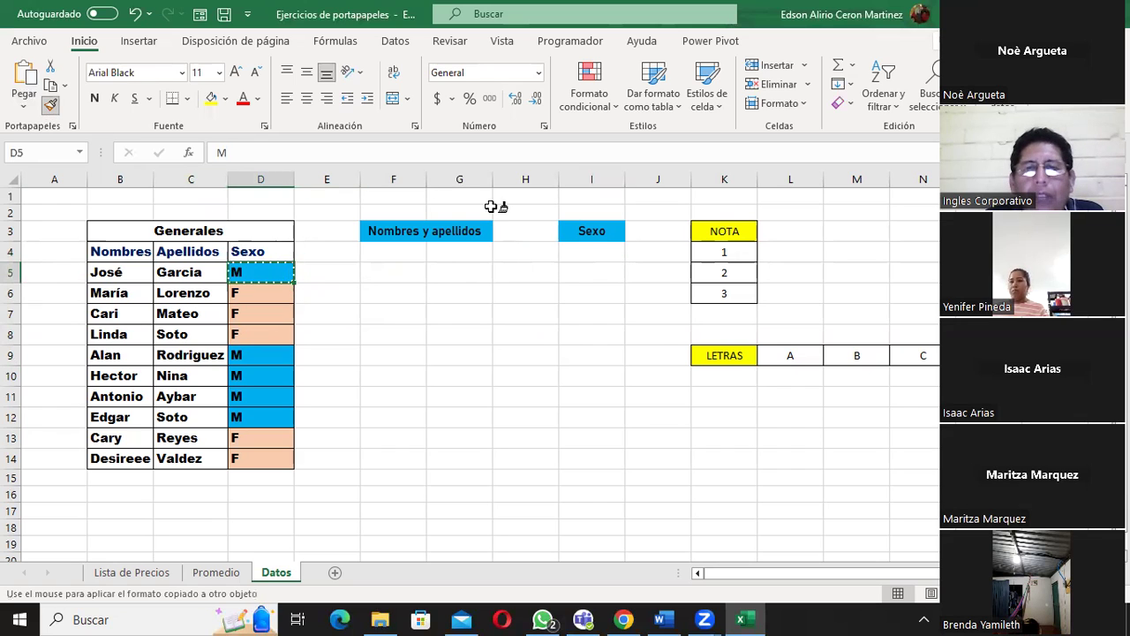
pyautogui.click(585, 249)
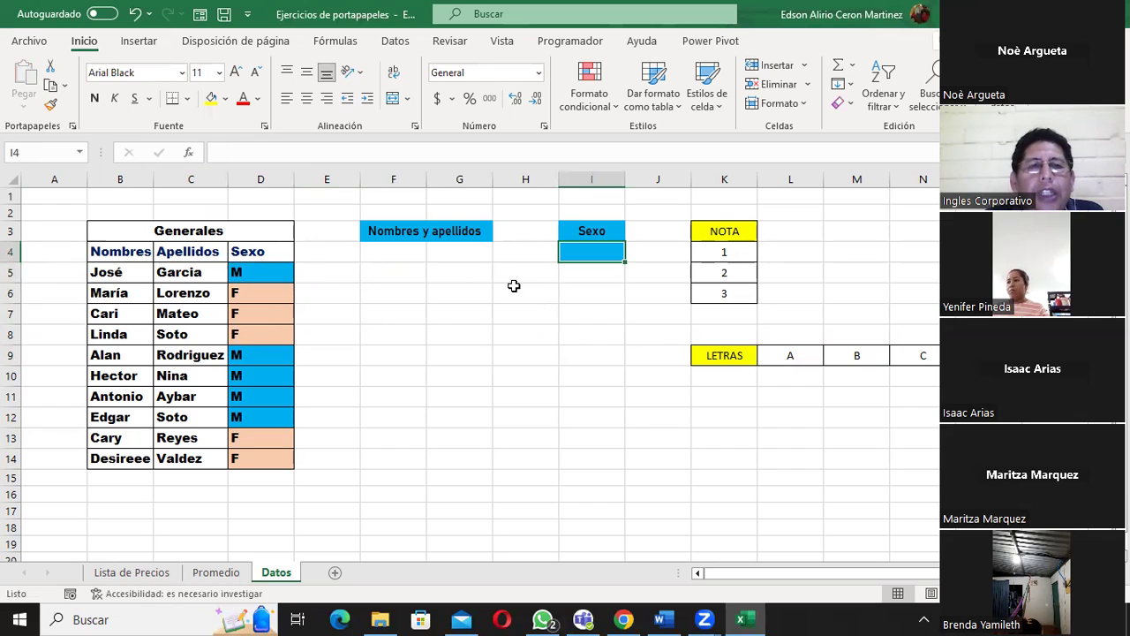
# Step: Carry the blue fill down from I4 to I5, then from I5 to I6
pyautogui.click(50, 104)
pyautogui.click(600, 272)
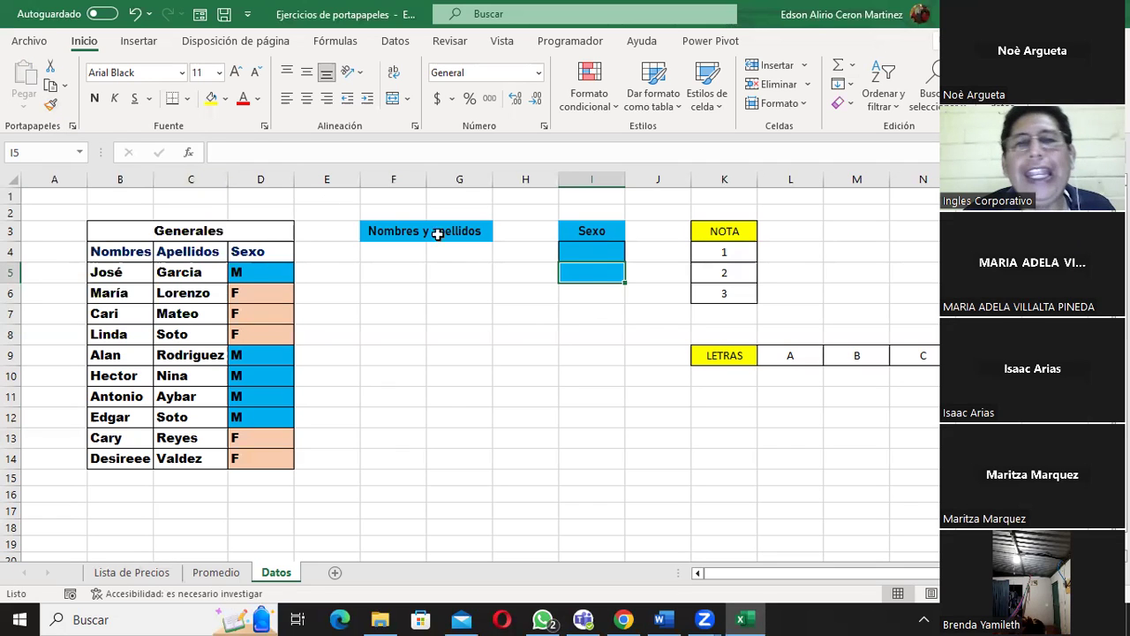
pyautogui.click(600, 301)
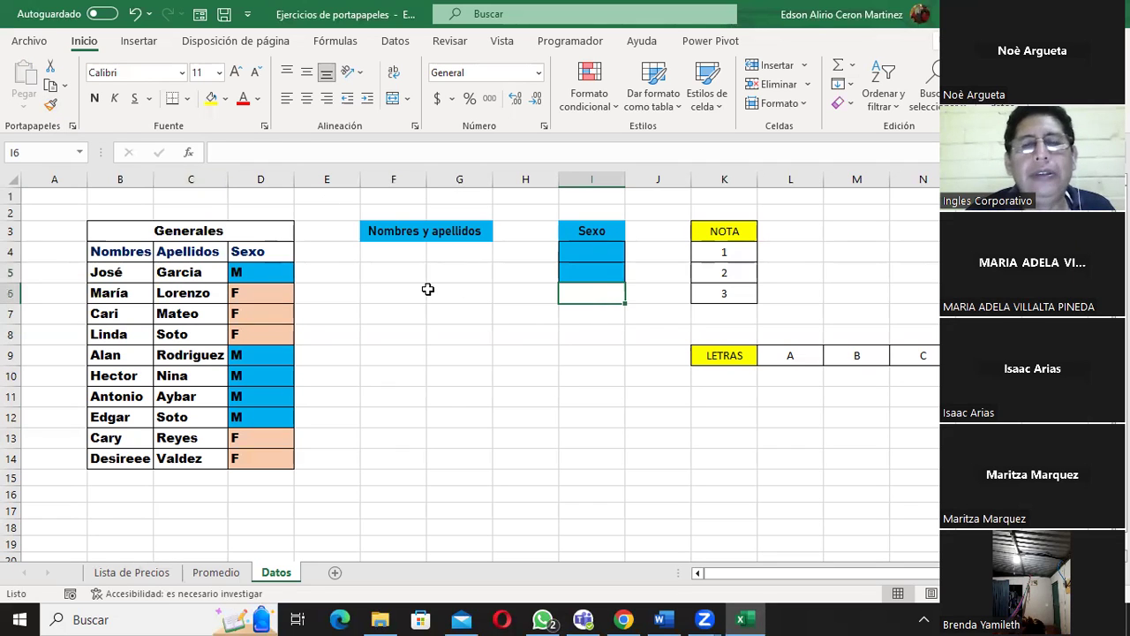
pyautogui.click(603, 269)
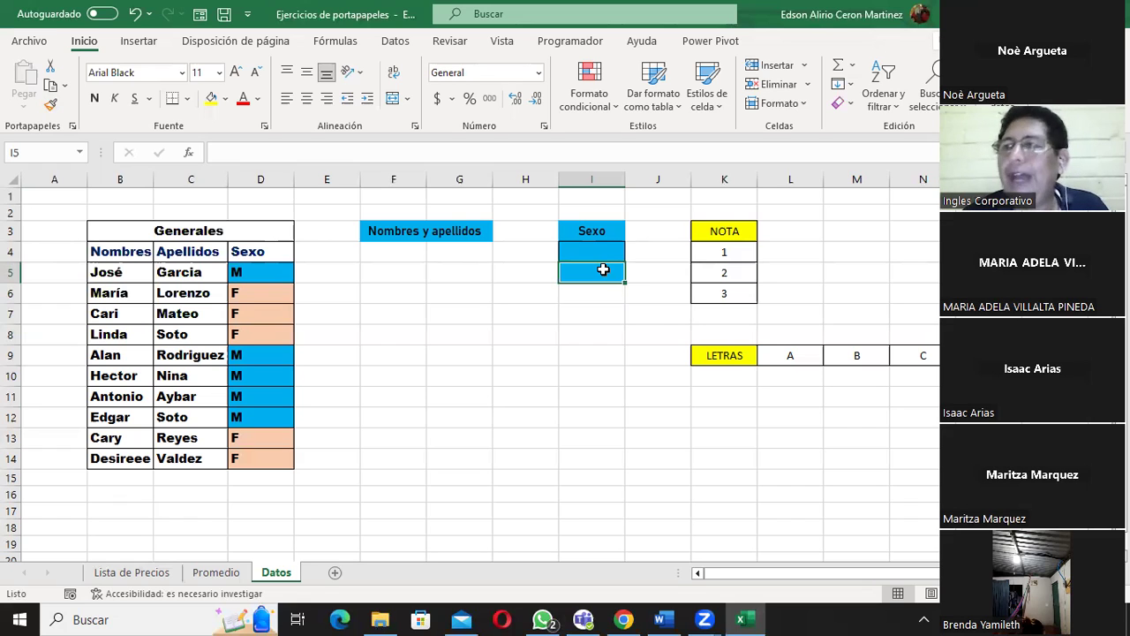
pyautogui.click(51, 106)
pyautogui.click(583, 287)
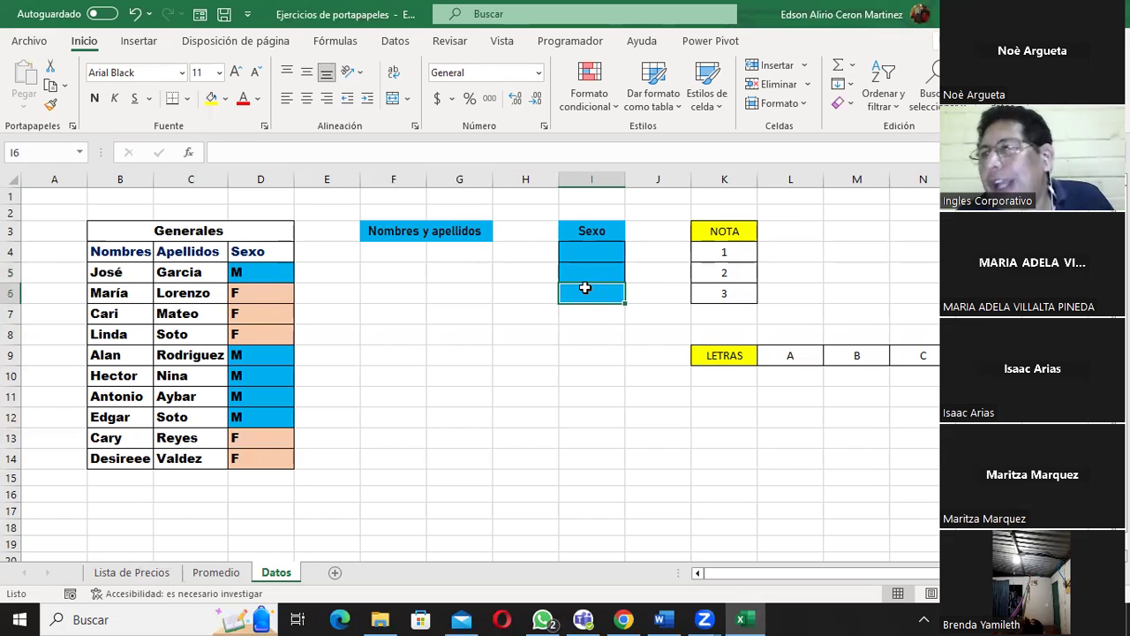
# Step: Paint I6's blue fill and borders across G7:H13, J11:M17 and O2:Q7
pyautogui.click(50, 107)
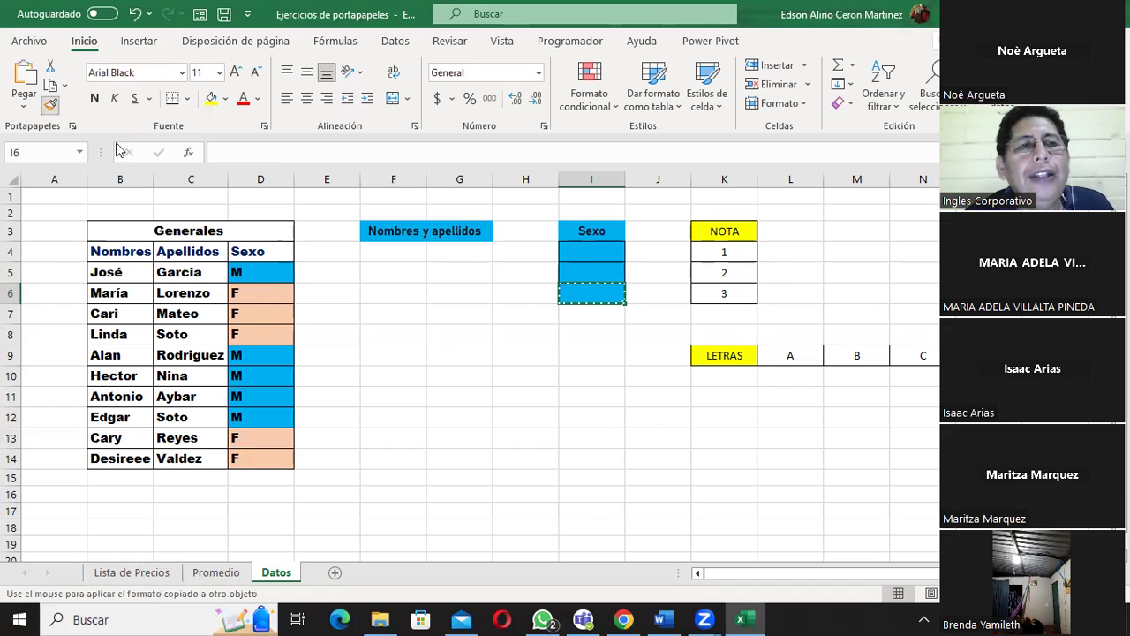
pyautogui.moveTo(459, 313); pyautogui.dragTo(552, 446)
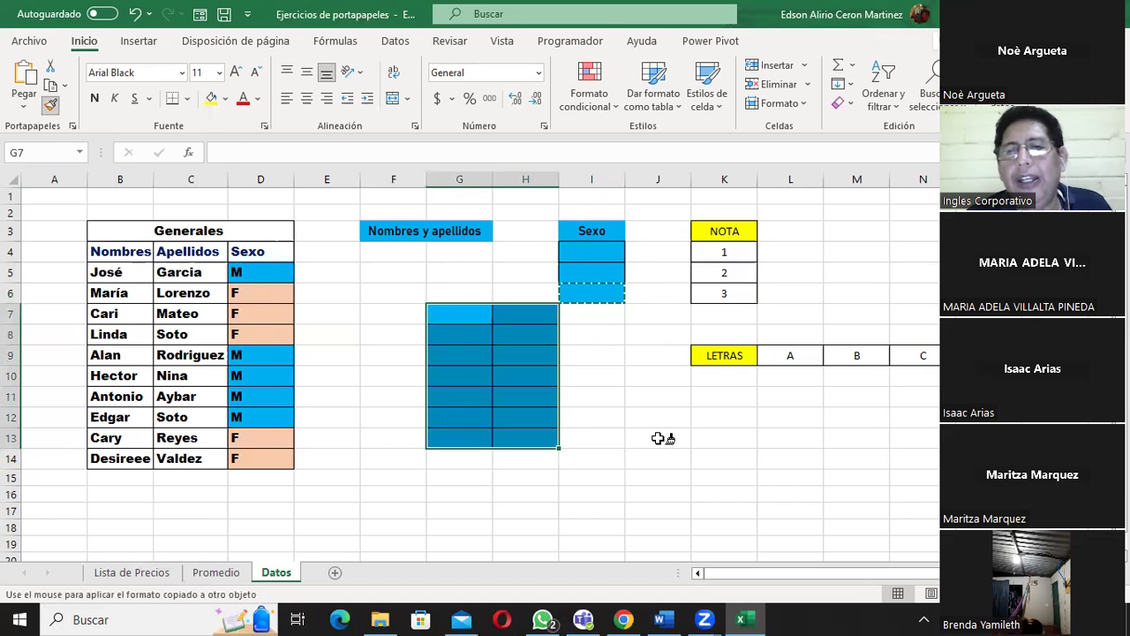
pyautogui.moveTo(660, 395); pyautogui.dragTo(765, 521)
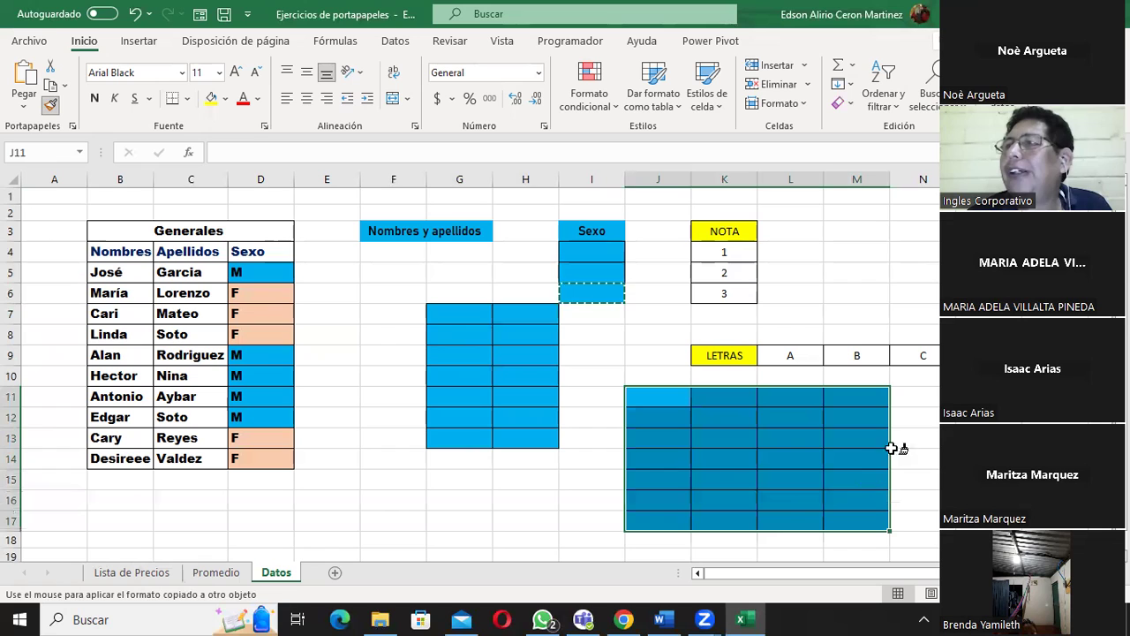
pyautogui.moveTo(980, 231); pyautogui.dragTo(576, 323)
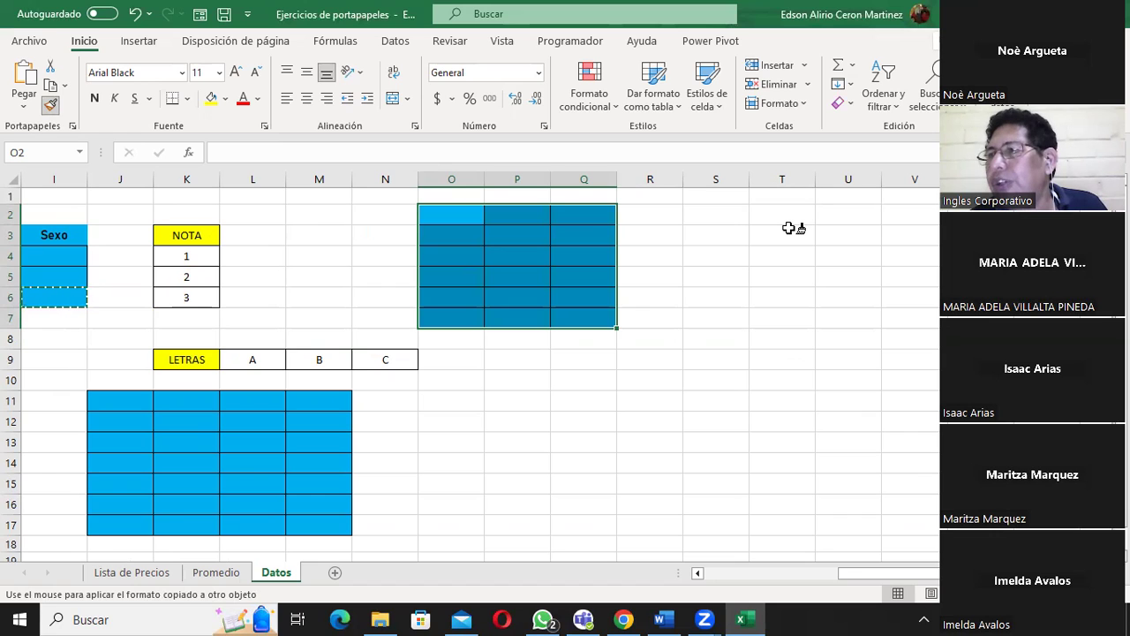
# Step: Paint Q4's blue format onto T2, then onto S5:T11
pyautogui.click(49, 106)
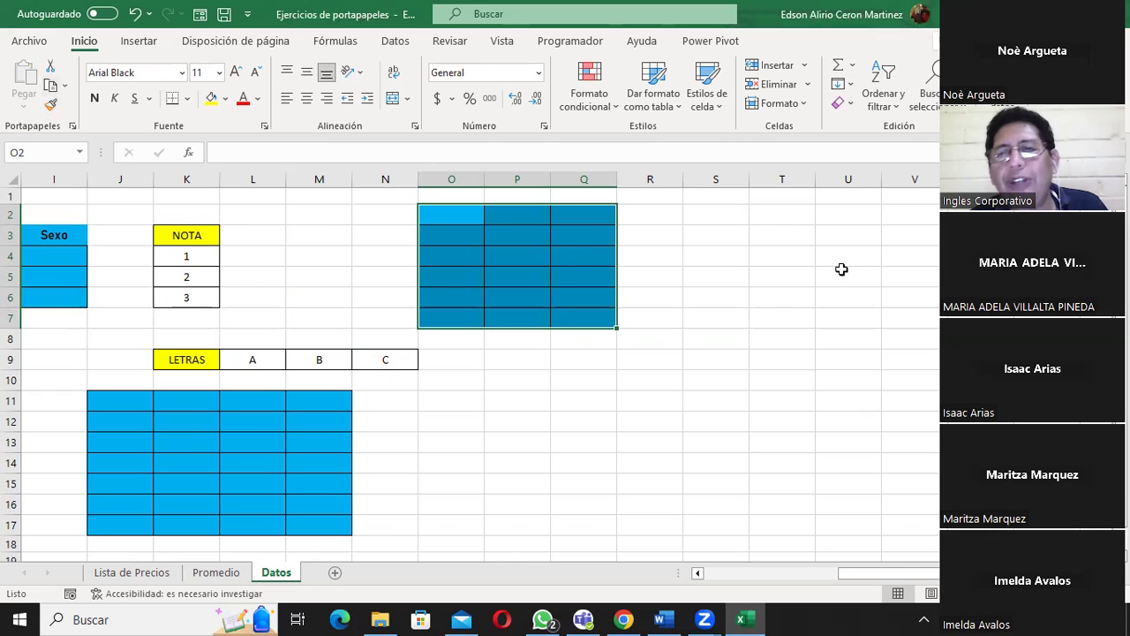
pyautogui.moveTo(849, 242); pyautogui.dragTo(919, 362)
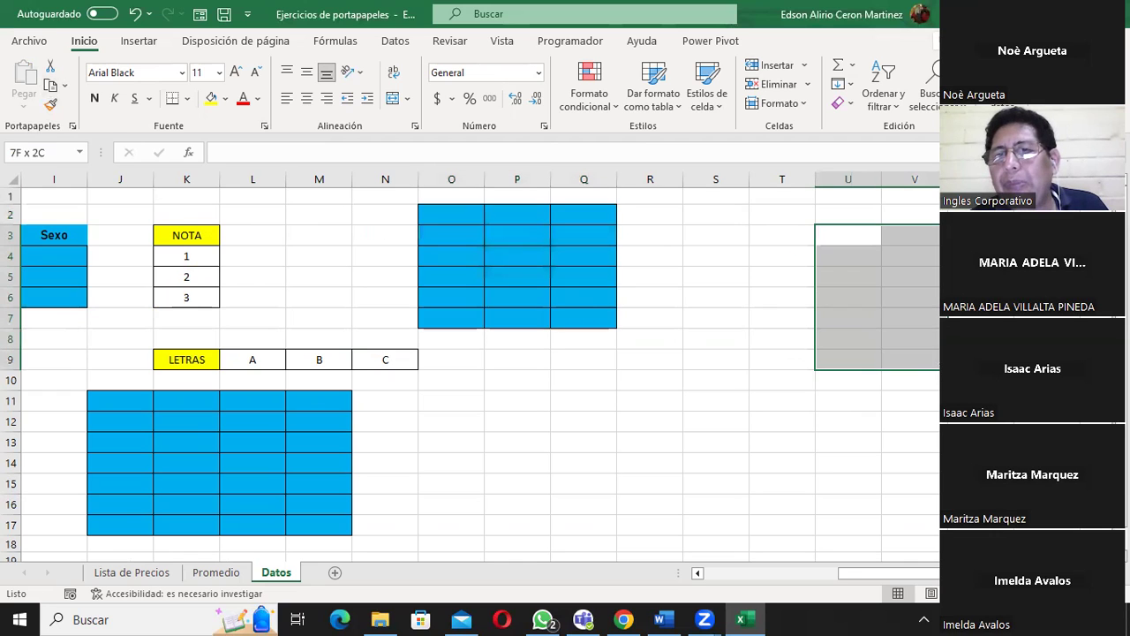
pyautogui.click(934, 404)
pyautogui.moveTo(781, 306); pyautogui.dragTo(783, 364)
pyautogui.click(589, 254)
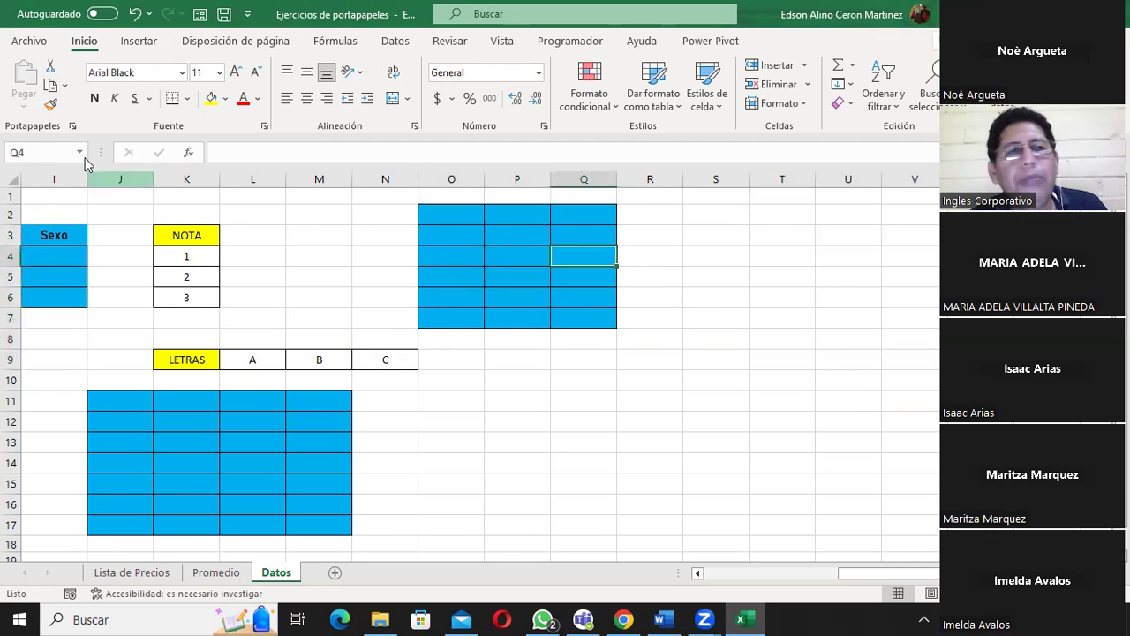
pyautogui.click(51, 104)
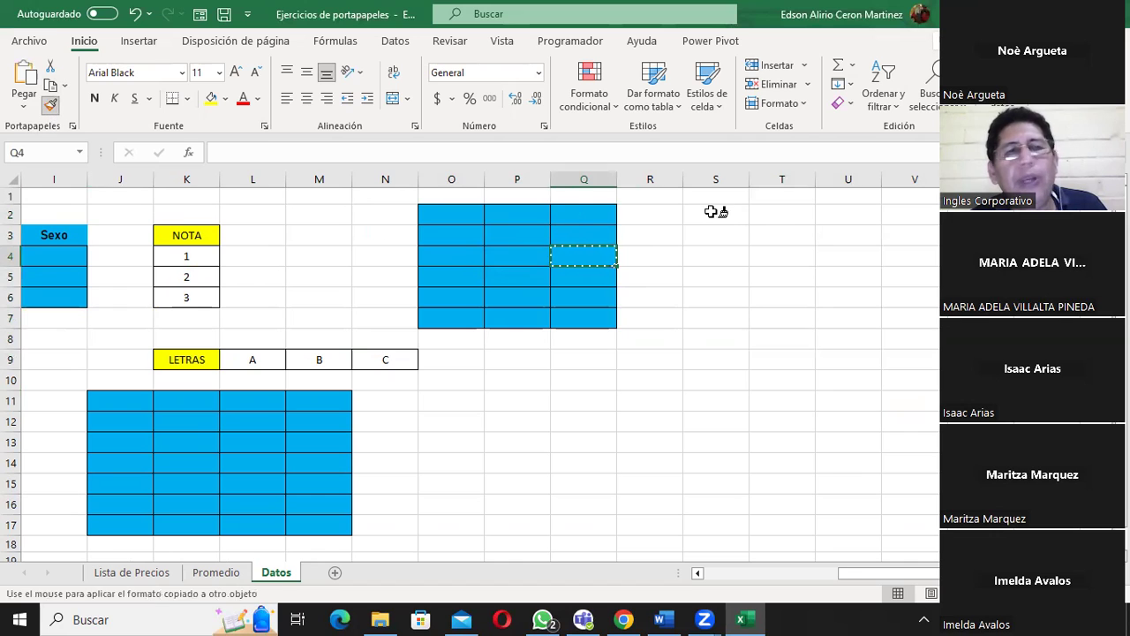
pyautogui.click(782, 219)
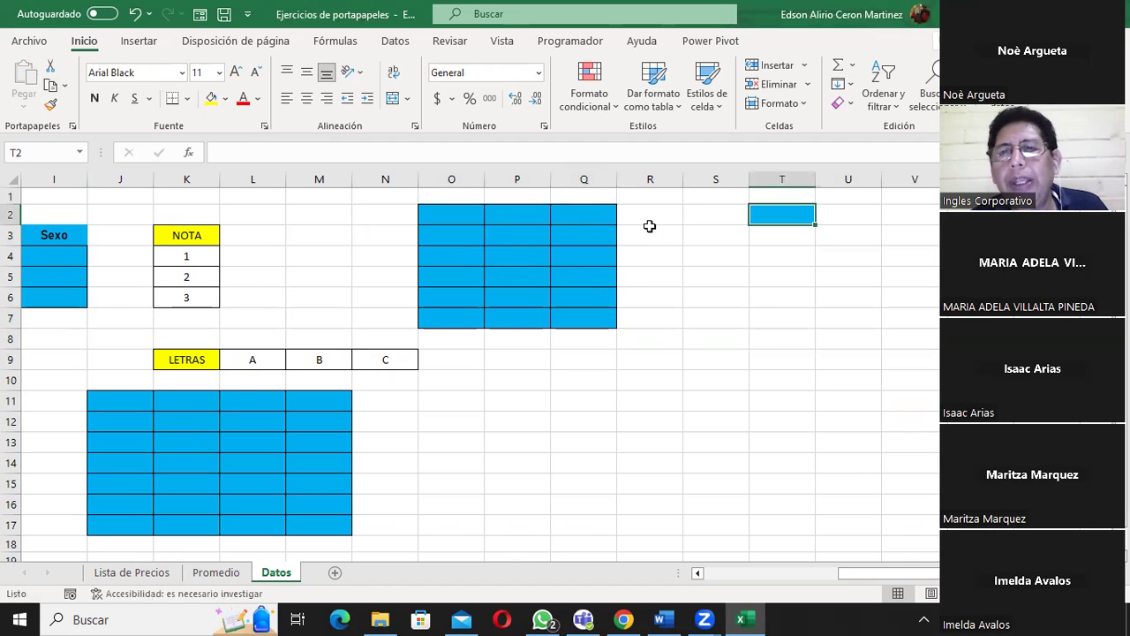
pyautogui.click(50, 104)
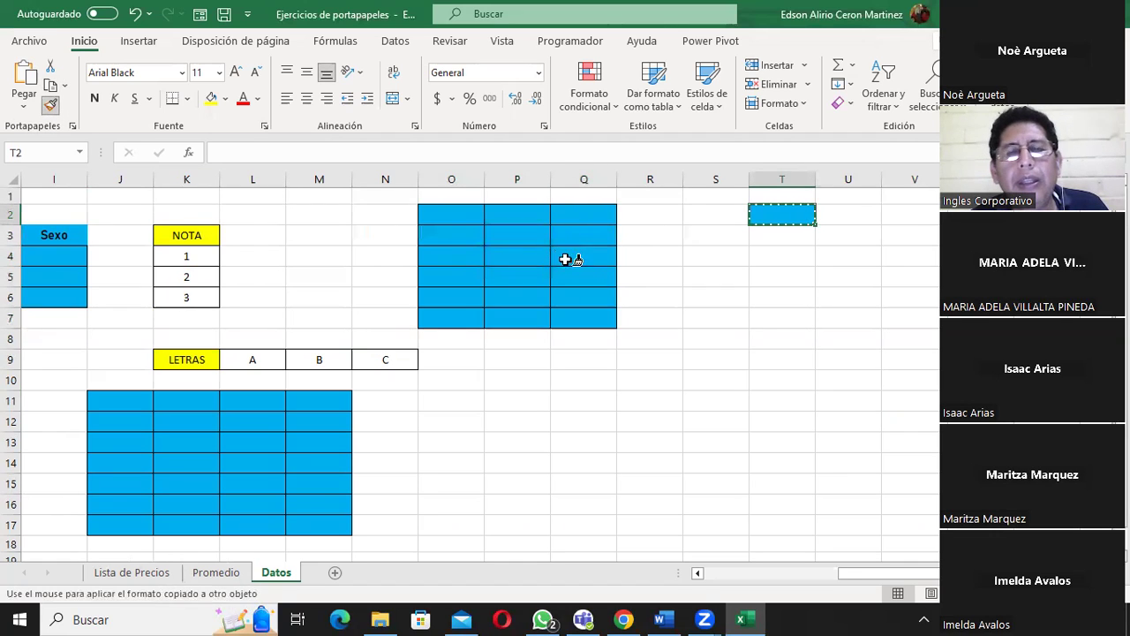
pyautogui.moveTo(711, 278); pyautogui.dragTo(830, 411)
pyautogui.click(890, 375)
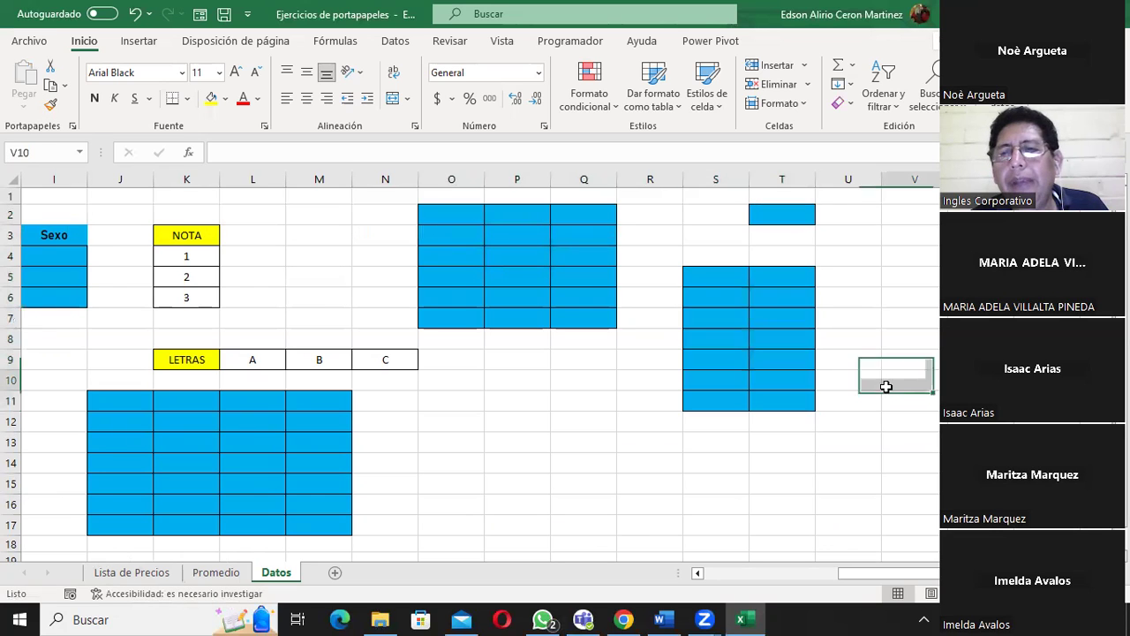
# Step: Paint Q7's bordered blue format onto U4:V10, Q9:S17 and U12:U16
pyautogui.click(592, 313)
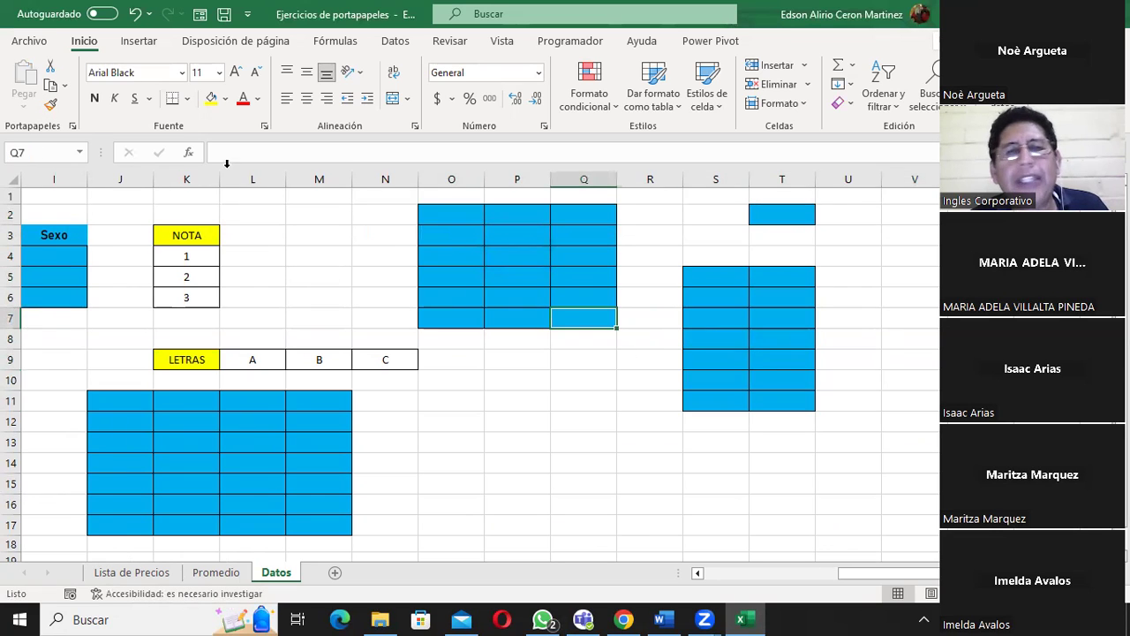
pyautogui.click(48, 108)
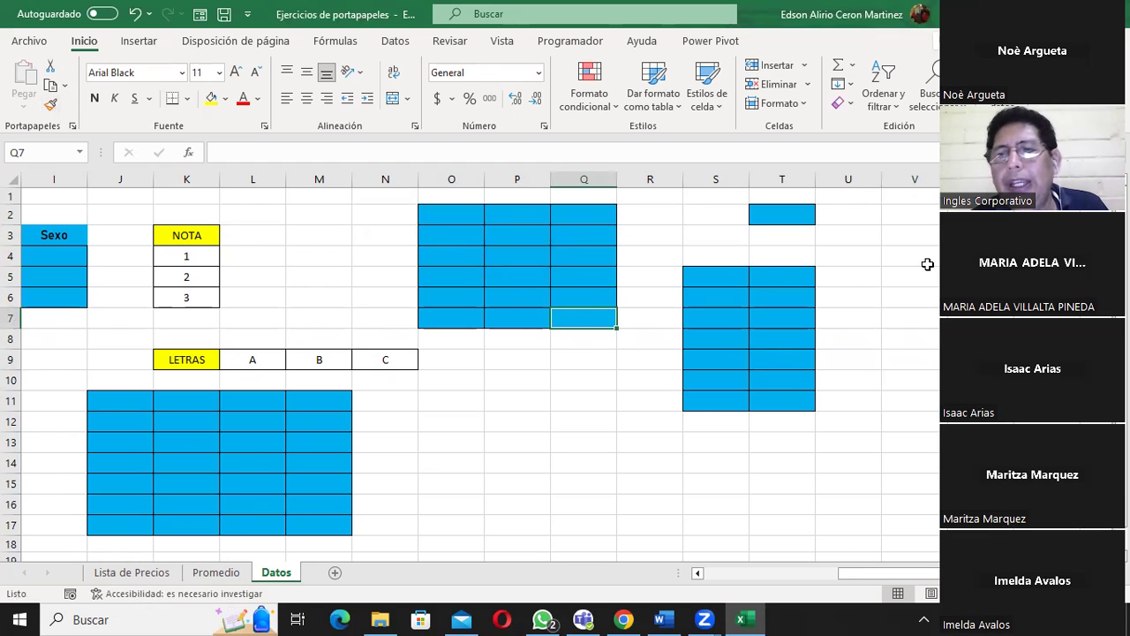
pyautogui.click(50, 106)
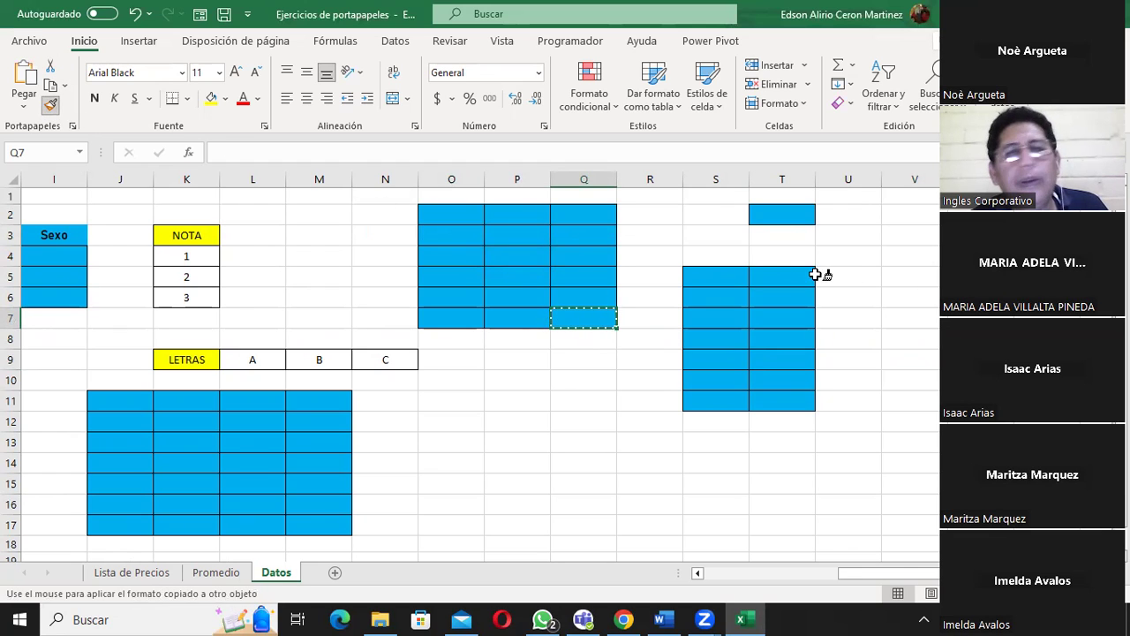
pyautogui.moveTo(881, 256); pyautogui.dragTo(919, 380)
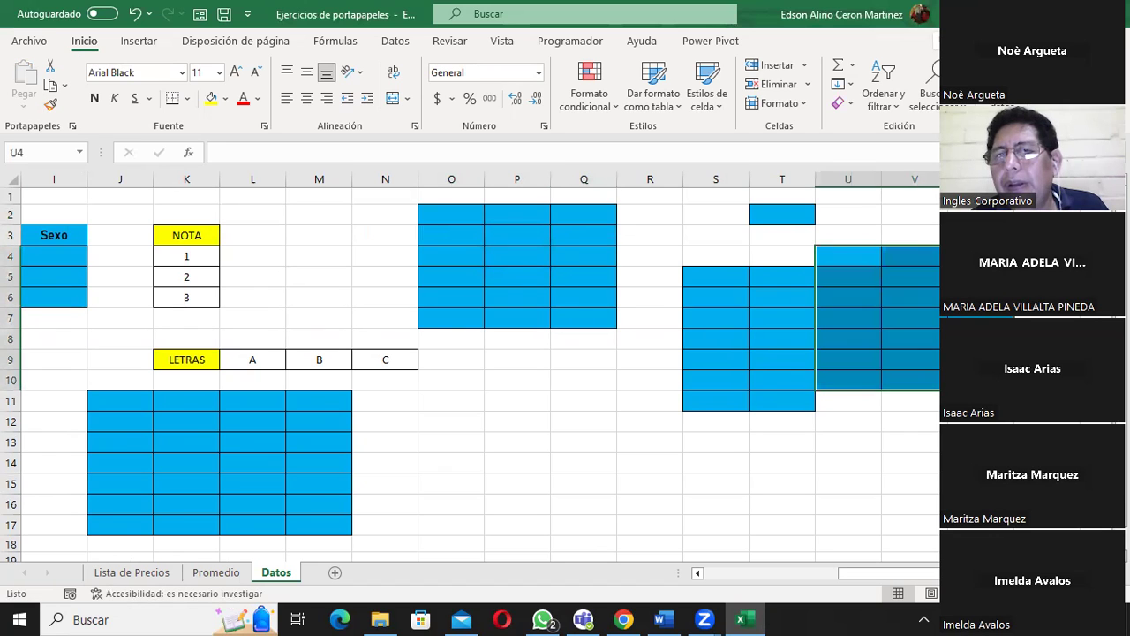
pyautogui.click(50, 106)
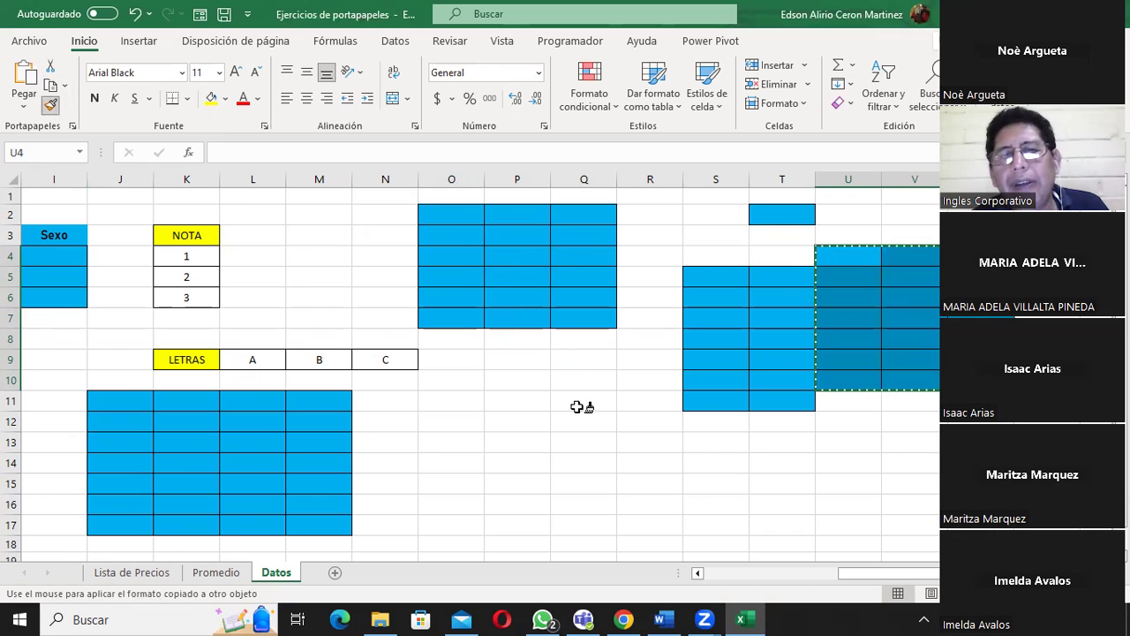
pyautogui.moveTo(565, 355); pyautogui.dragTo(733, 525)
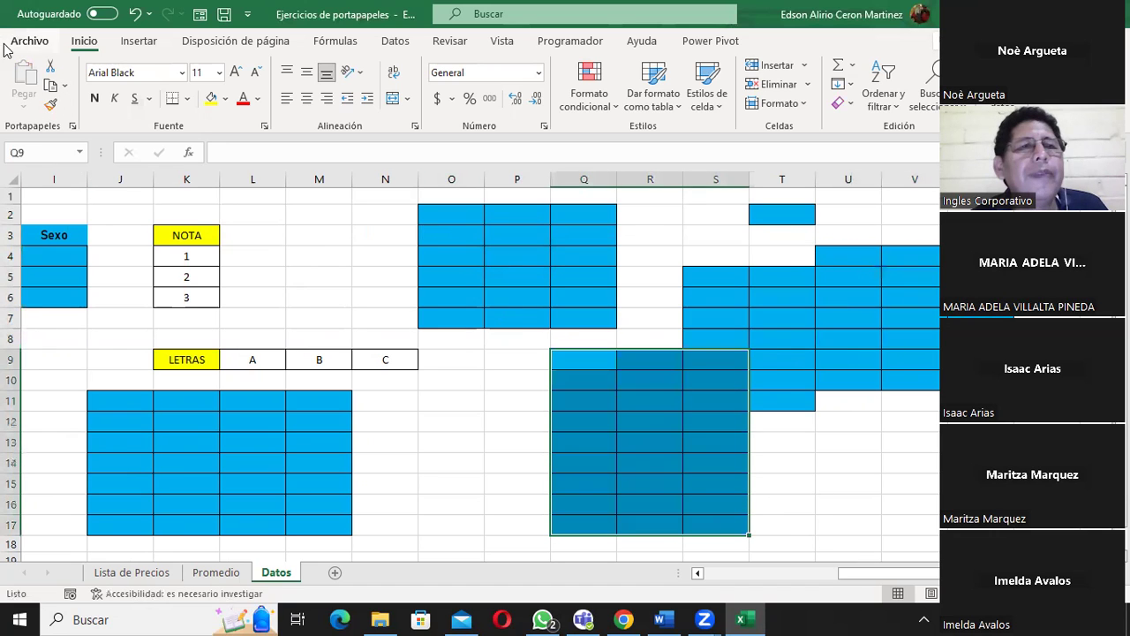
pyautogui.click(50, 107)
pyautogui.click(50, 107)
pyautogui.click(50, 107)
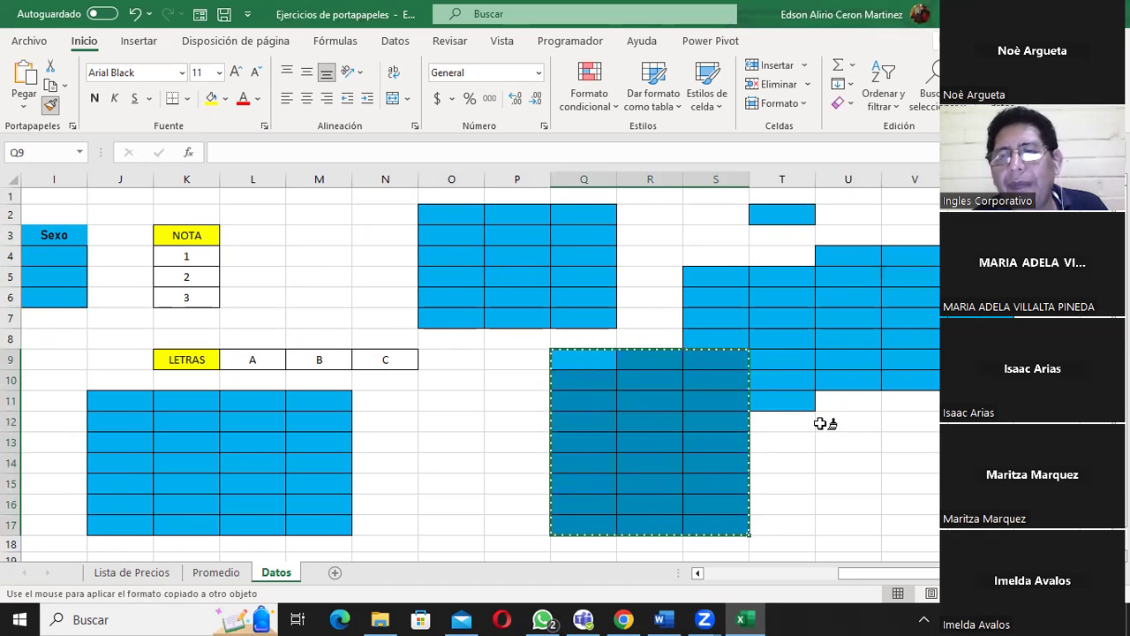
pyautogui.moveTo(821, 424); pyautogui.dragTo(853, 495)
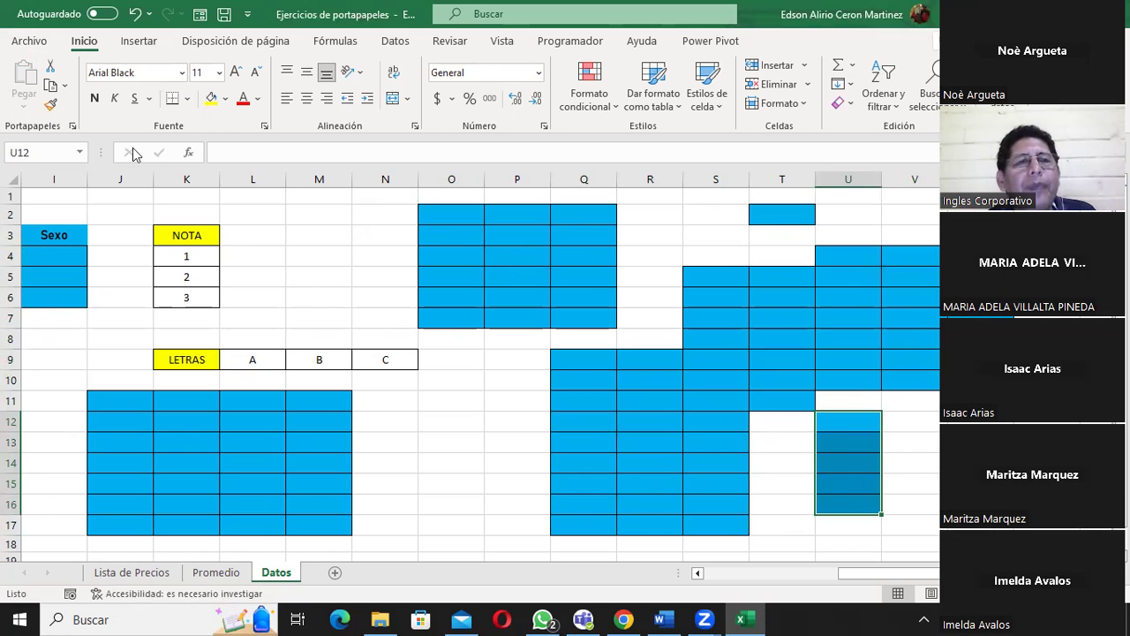
# Step: Copy empty K22's plain format onto J13 to remove its blue fill
pyautogui.click(452, 481)
pyautogui.scroll(-3, 448, 442)
pyautogui.click(186, 411)
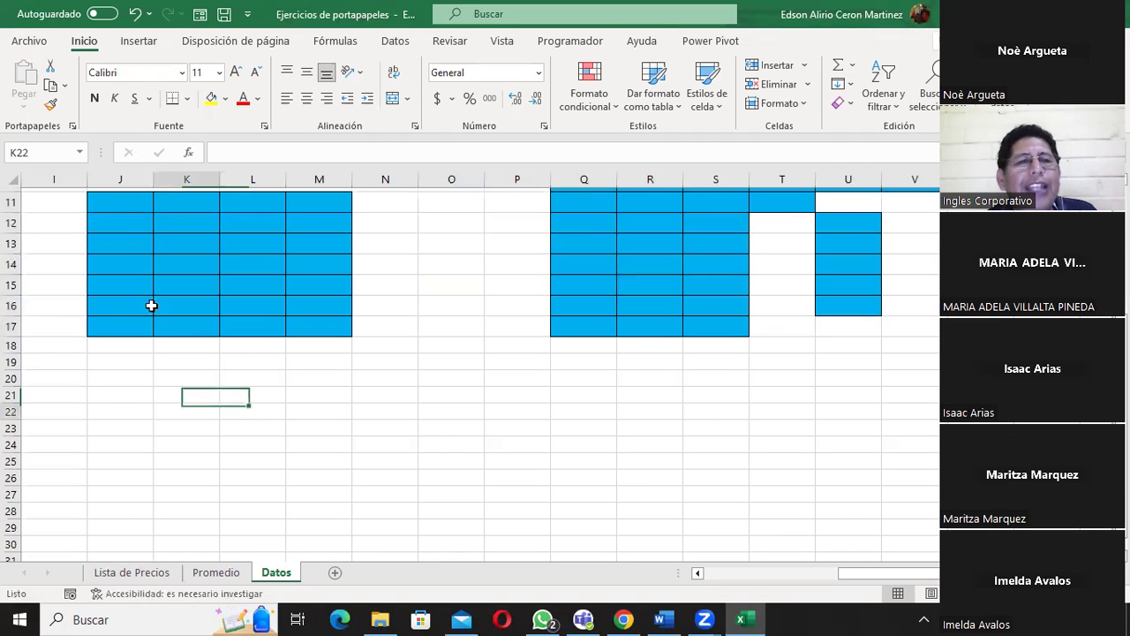
pyautogui.click(50, 106)
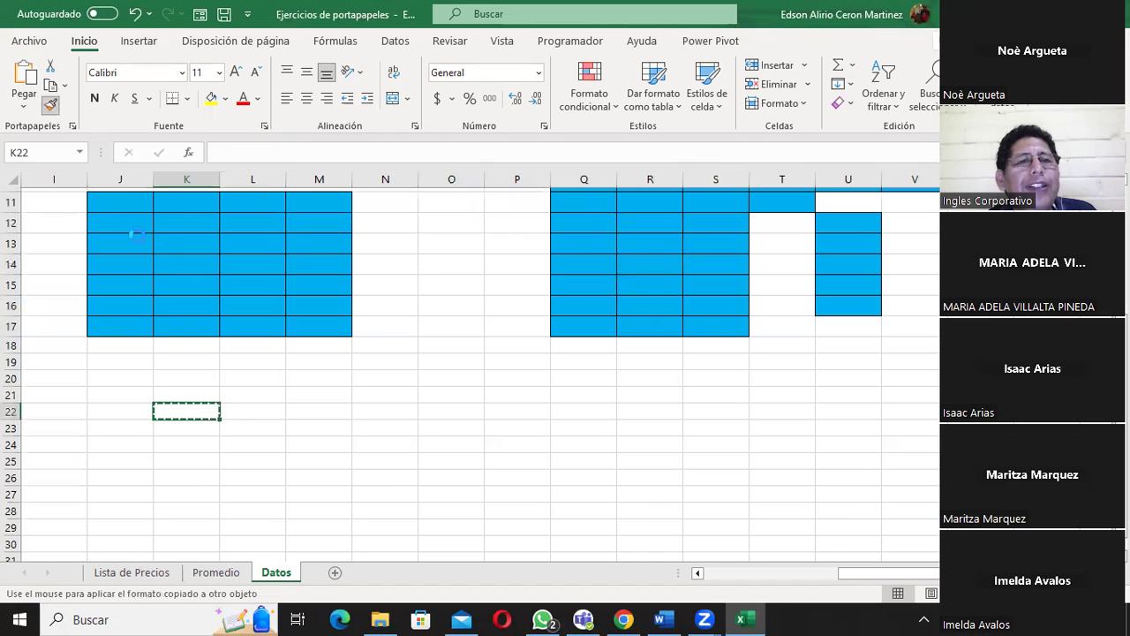
pyautogui.click(137, 234)
pyautogui.click(51, 106)
# Step: Apply the plain format over M22:O26, P22:S28, U20:V27, V20:V28, O22:S27 and U21:V30
pyautogui.moveTo(323, 411); pyautogui.dragTo(517, 452)
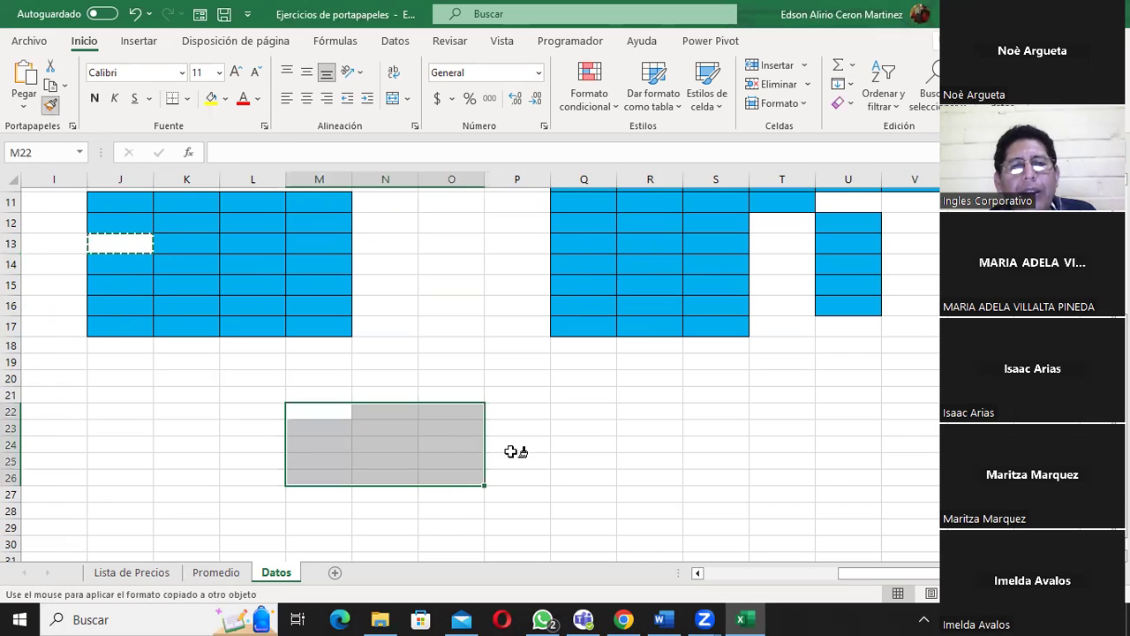
pyautogui.moveTo(530, 411); pyautogui.dragTo(739, 513)
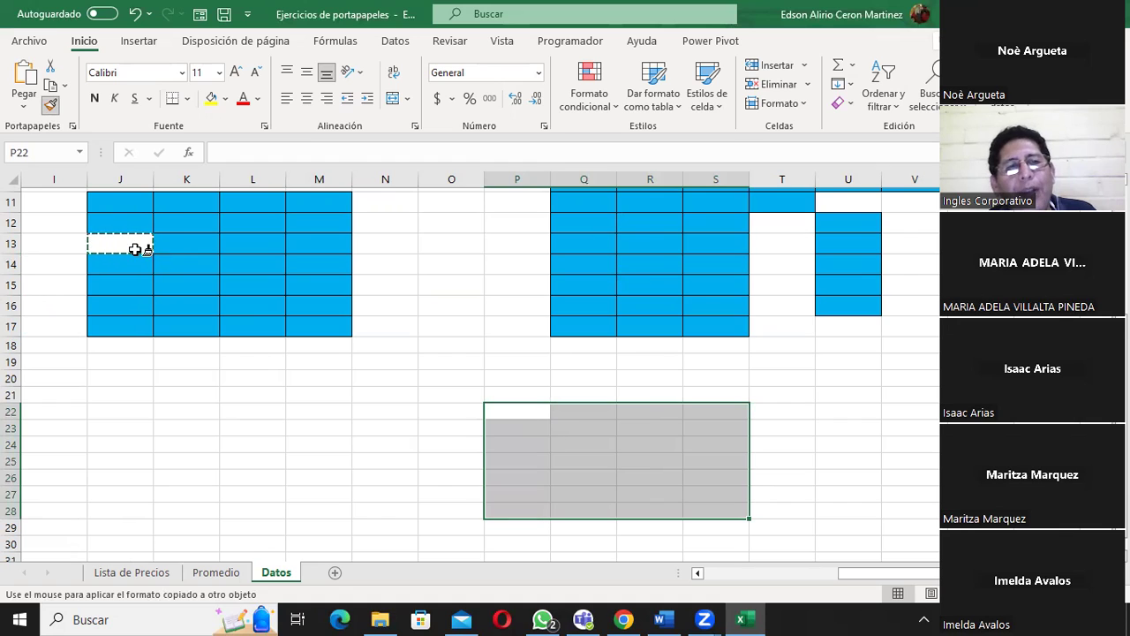
pyautogui.moveTo(835, 378); pyautogui.dragTo(919, 493)
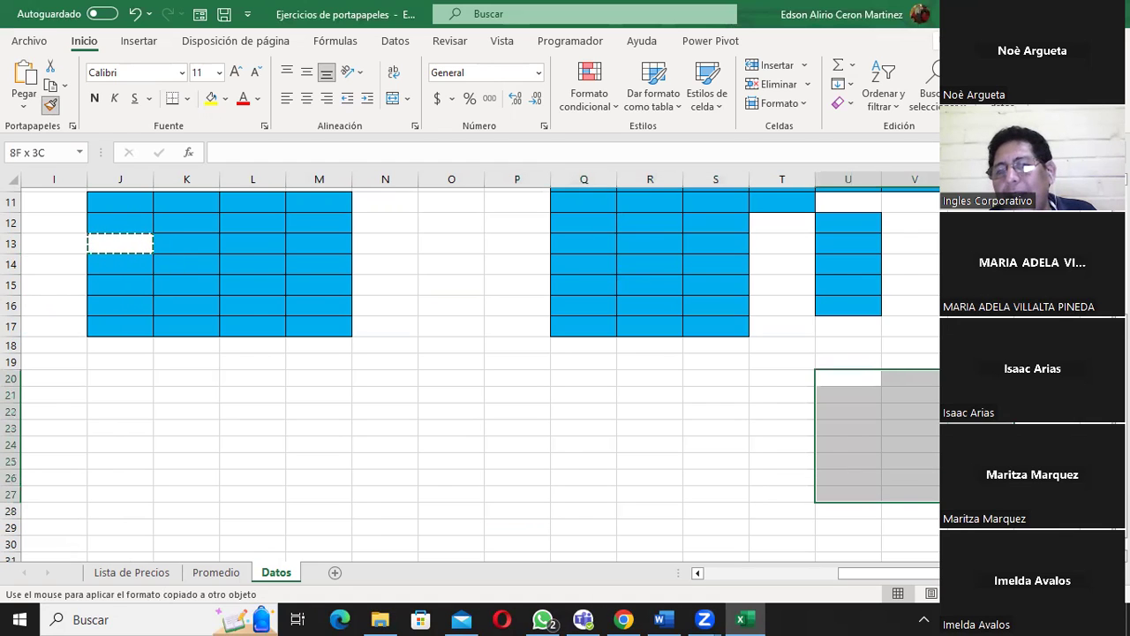
pyautogui.click(980, 243)
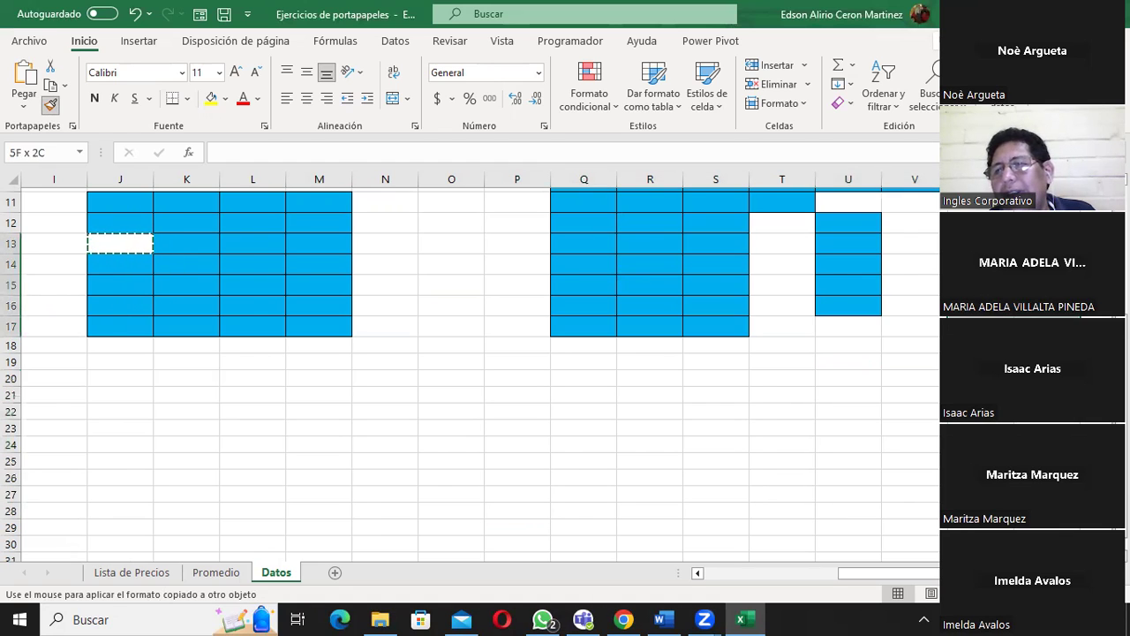
pyautogui.moveTo(924, 380); pyautogui.dragTo(924, 511)
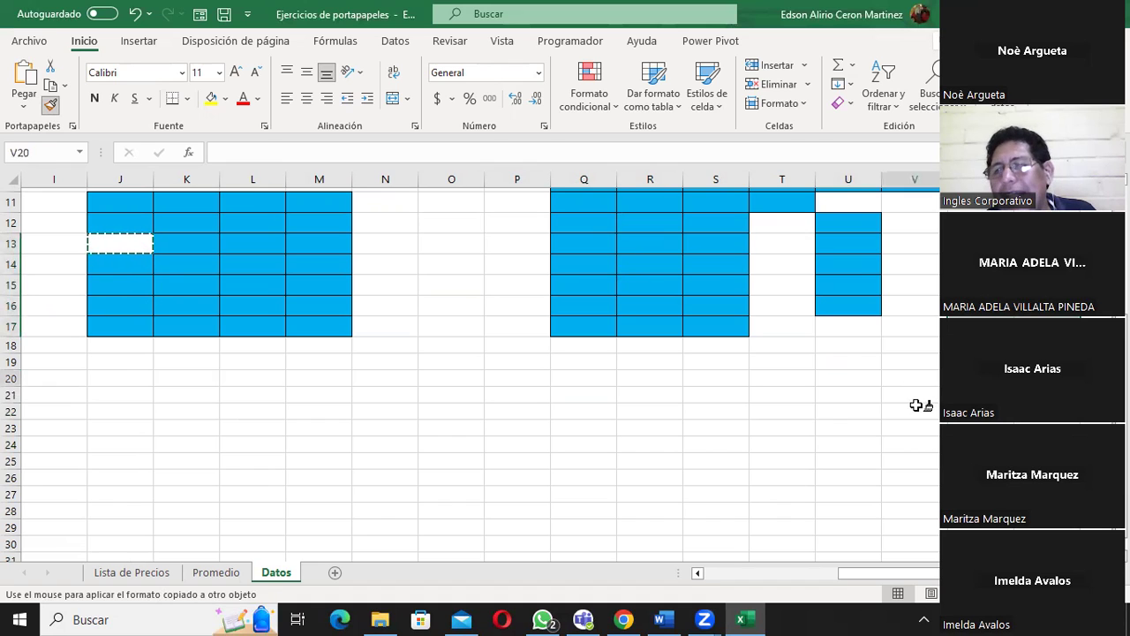
pyautogui.moveTo(477, 413); pyautogui.dragTo(714, 487)
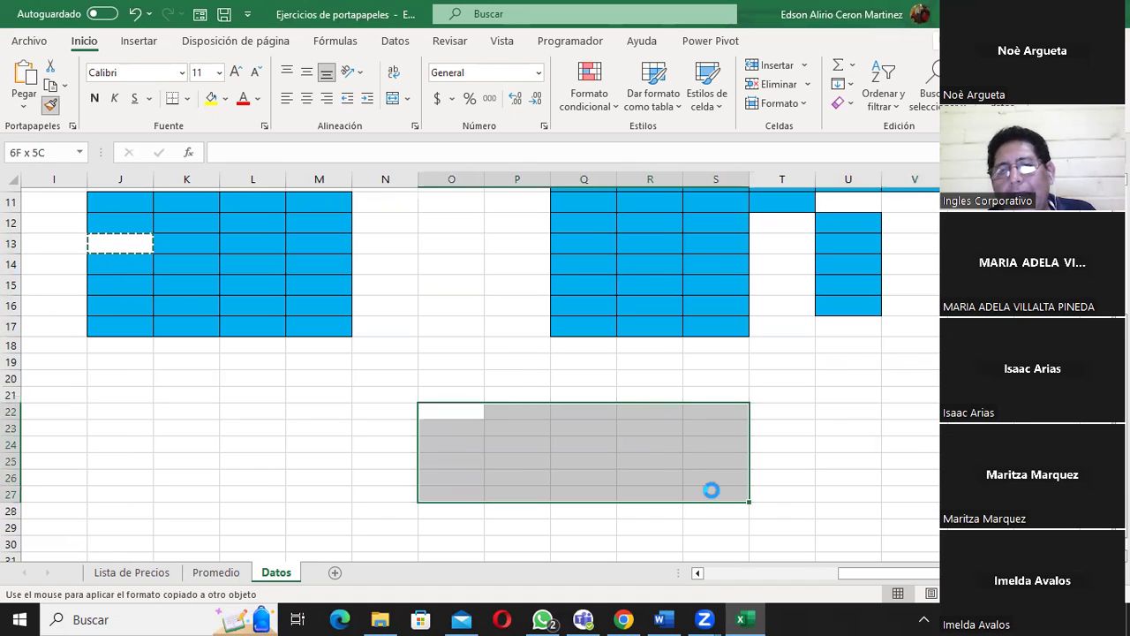
pyautogui.moveTo(828, 395); pyautogui.dragTo(909, 540)
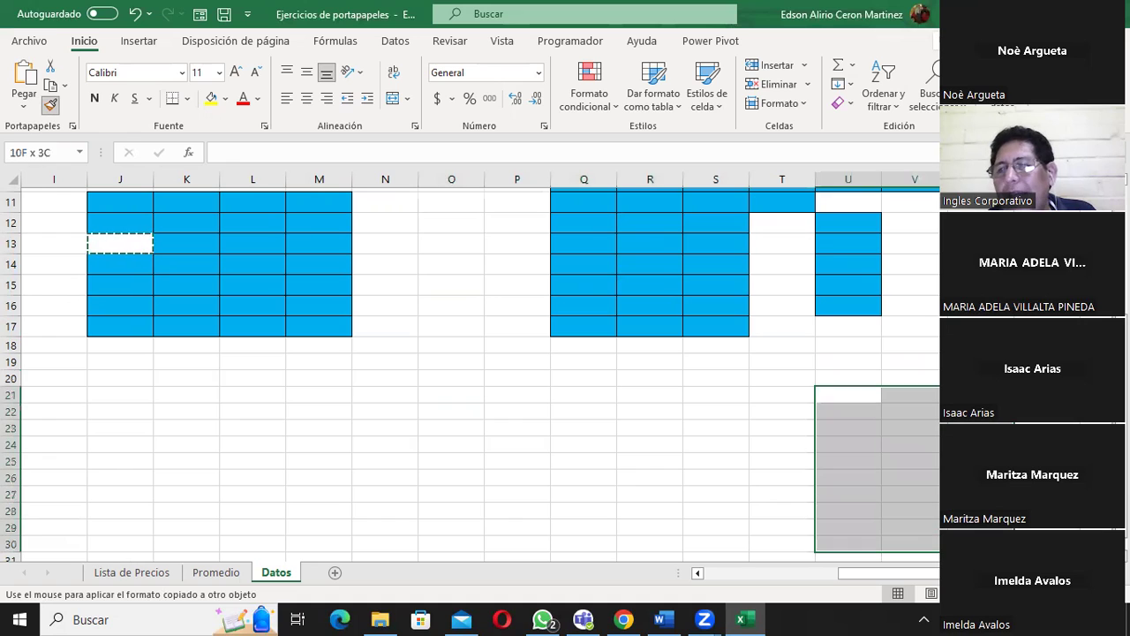
# Step: Repaint J13 with Q16's blue format
pyautogui.click(50, 104)
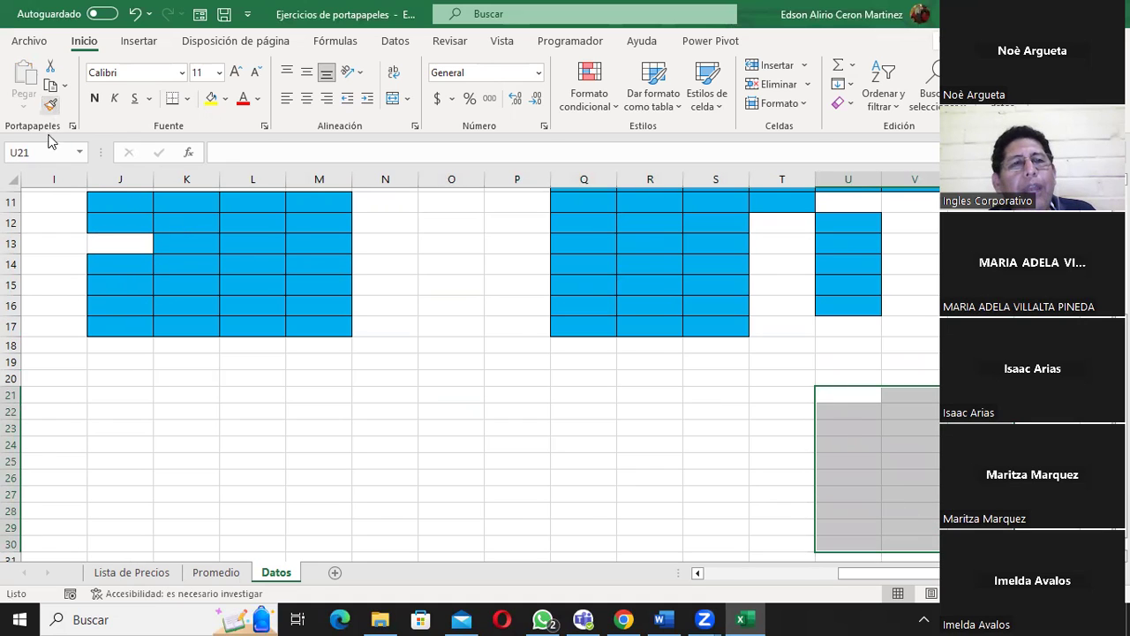
pyautogui.click(285, 391)
pyautogui.click(525, 427)
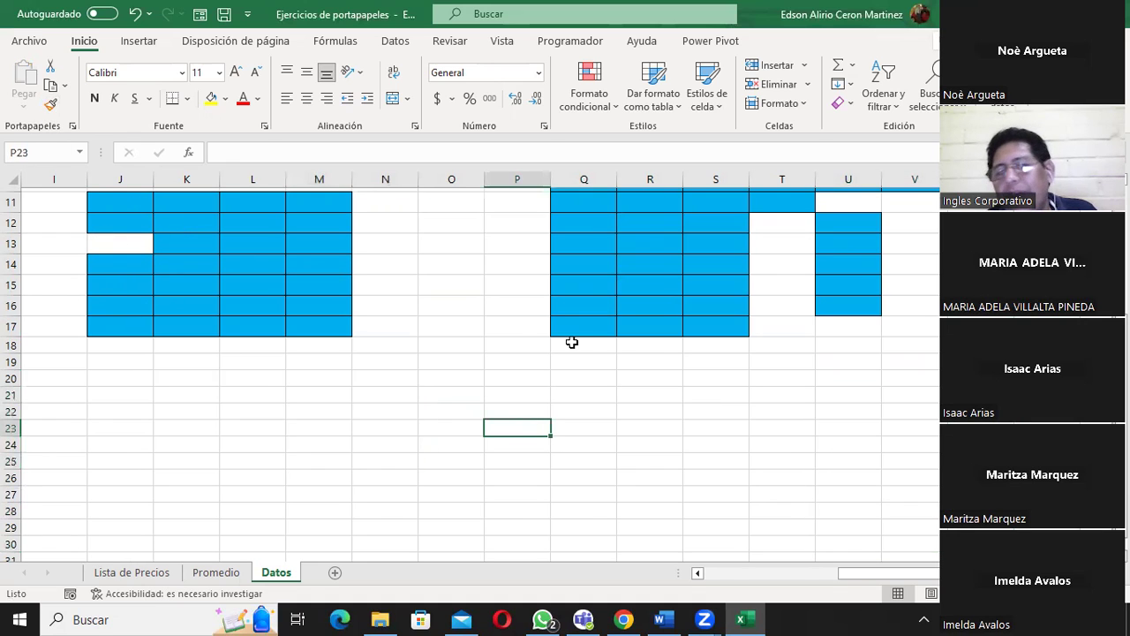
pyautogui.click(587, 312)
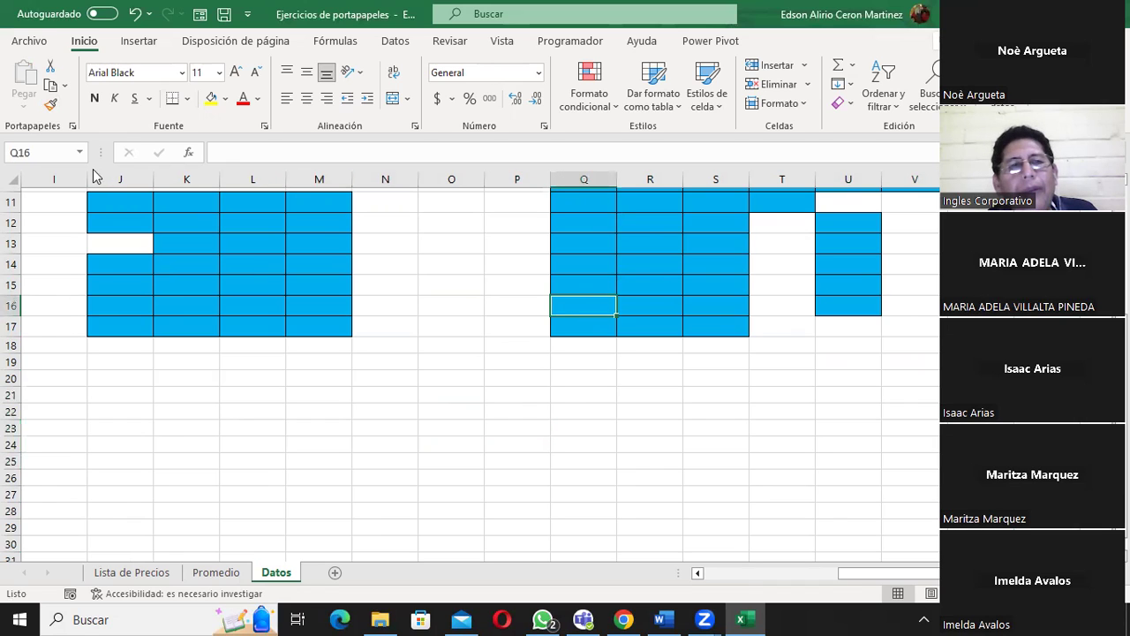
pyautogui.click(50, 105)
pyautogui.click(98, 243)
# Step: Give J20 the blue format of J16 and bring up the Google Sheets attendance sheet
pyautogui.click(136, 296)
pyautogui.click(50, 104)
pyautogui.click(119, 379)
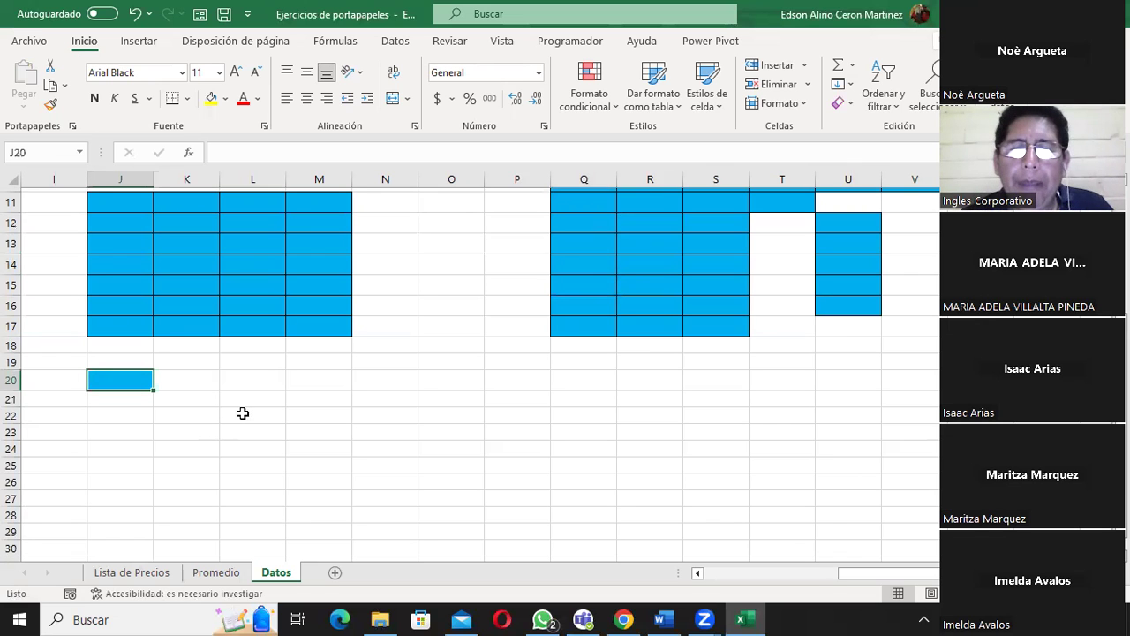
pyautogui.click(624, 619)
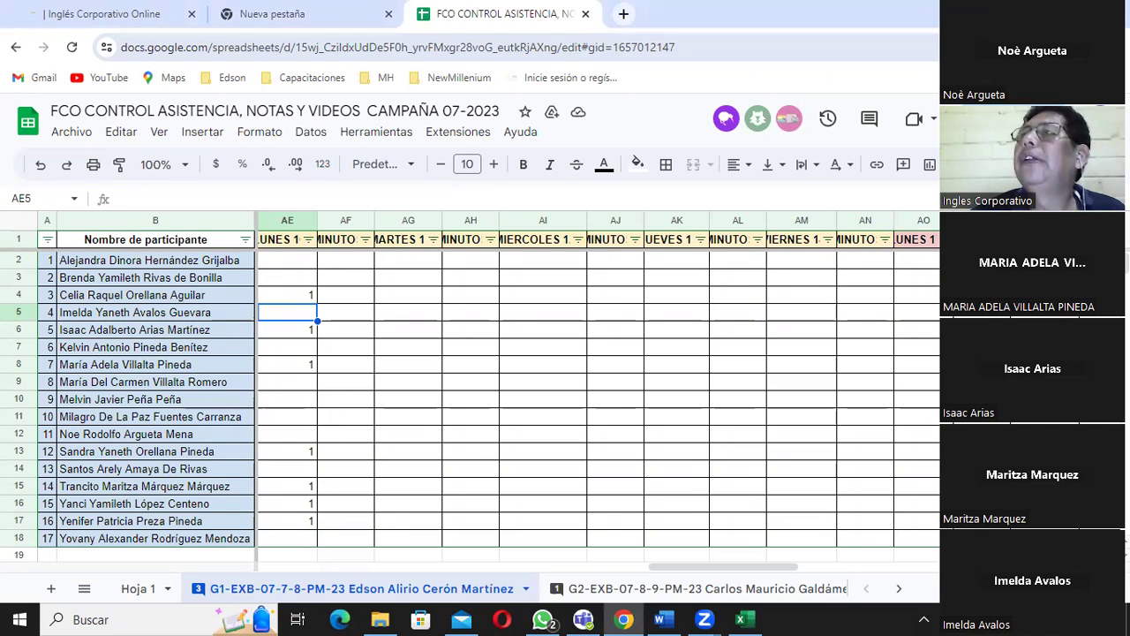
pyautogui.click(287, 260)
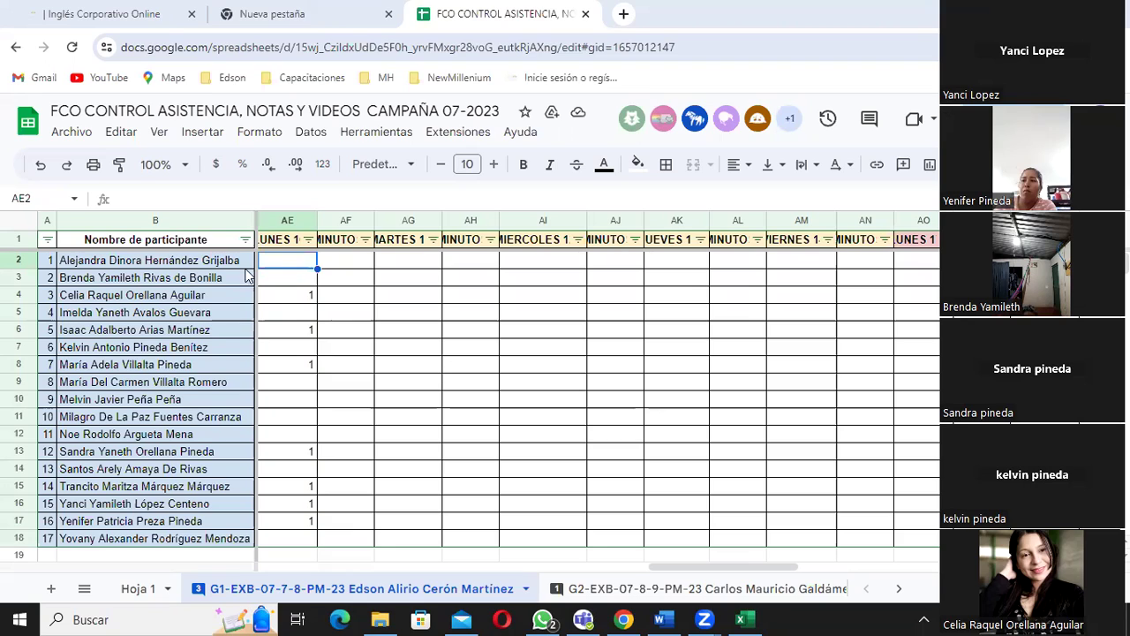
# Step: Enter 0 in AE2 for the first participant and 1 in AE3 to AE5
pyautogui.click(279, 263)
pyautogui.write('0')
pyautogui.press('Return')
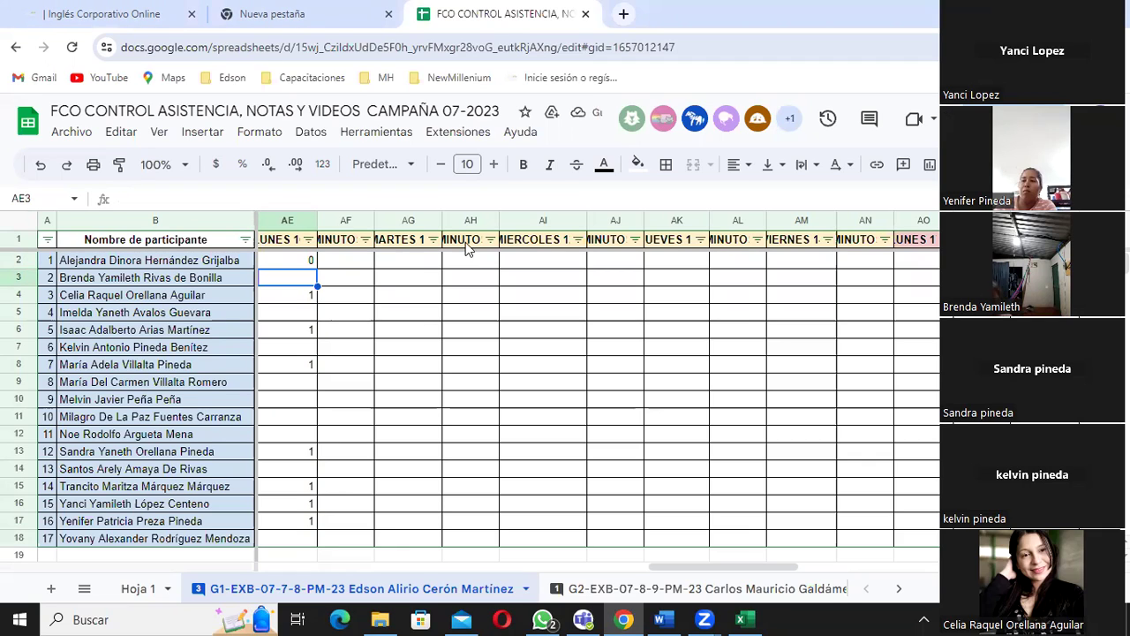
pyautogui.write('1')
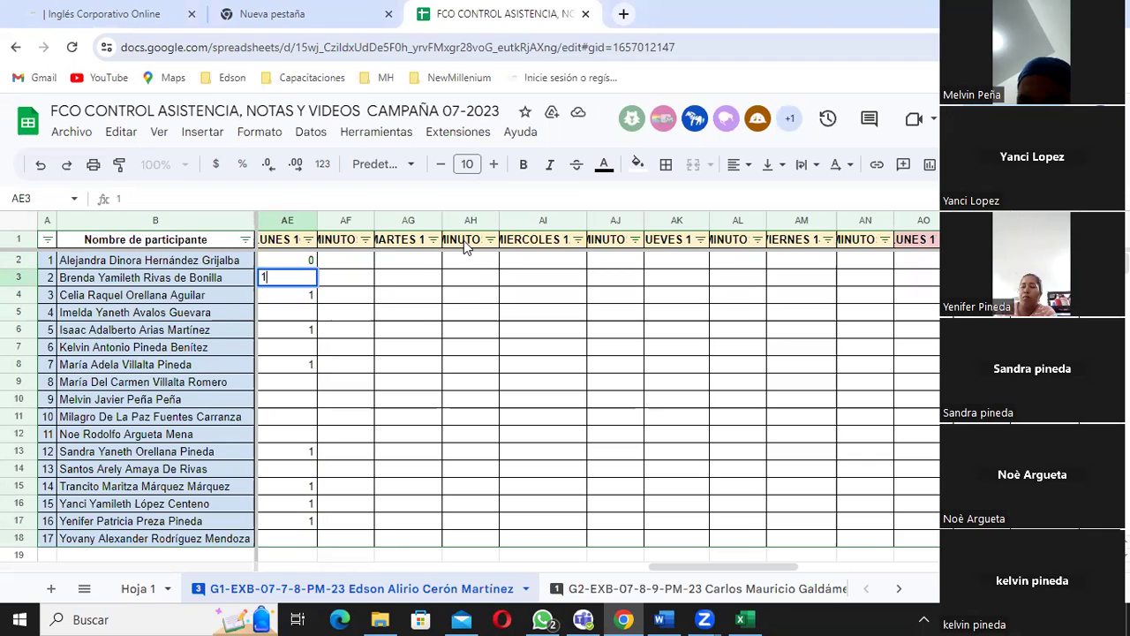
pyautogui.press('Return')
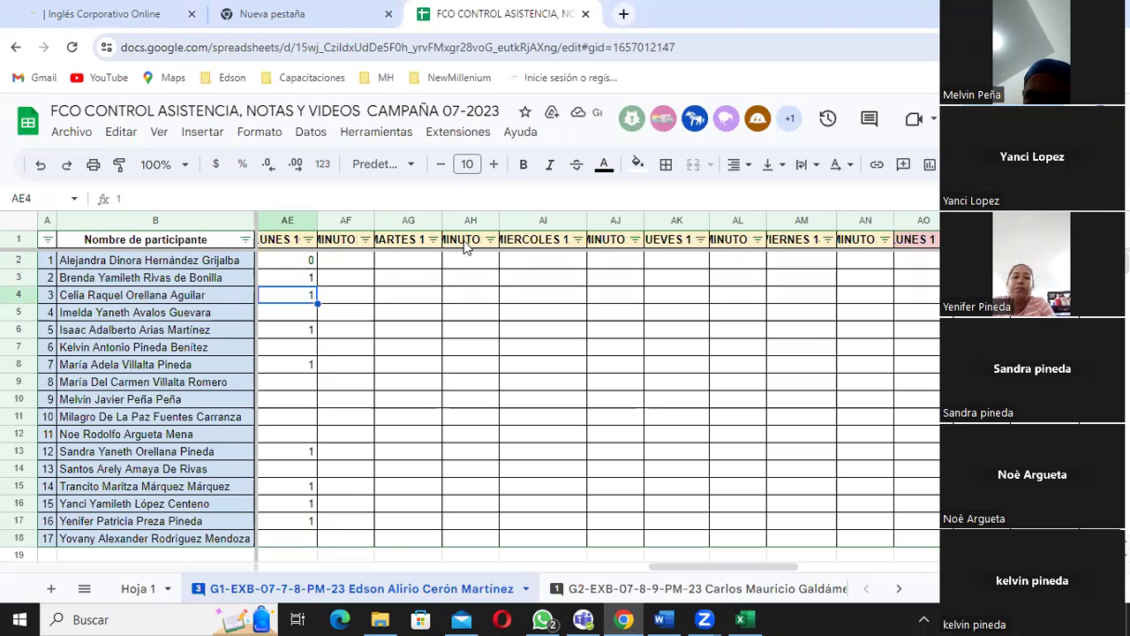
pyautogui.write('1')
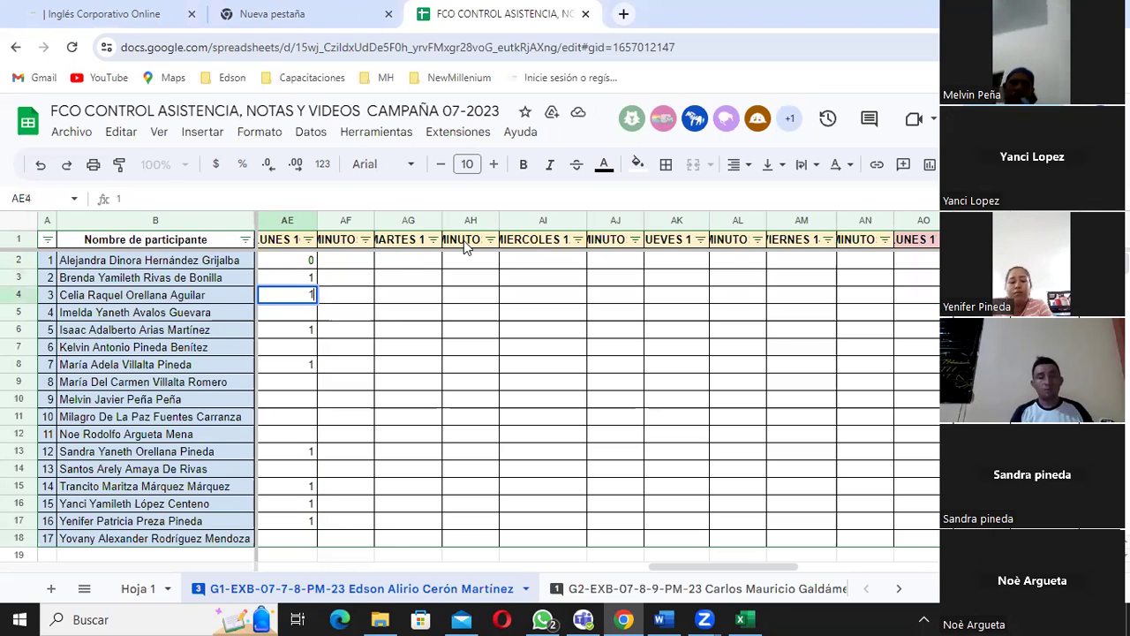
pyautogui.press('Return')
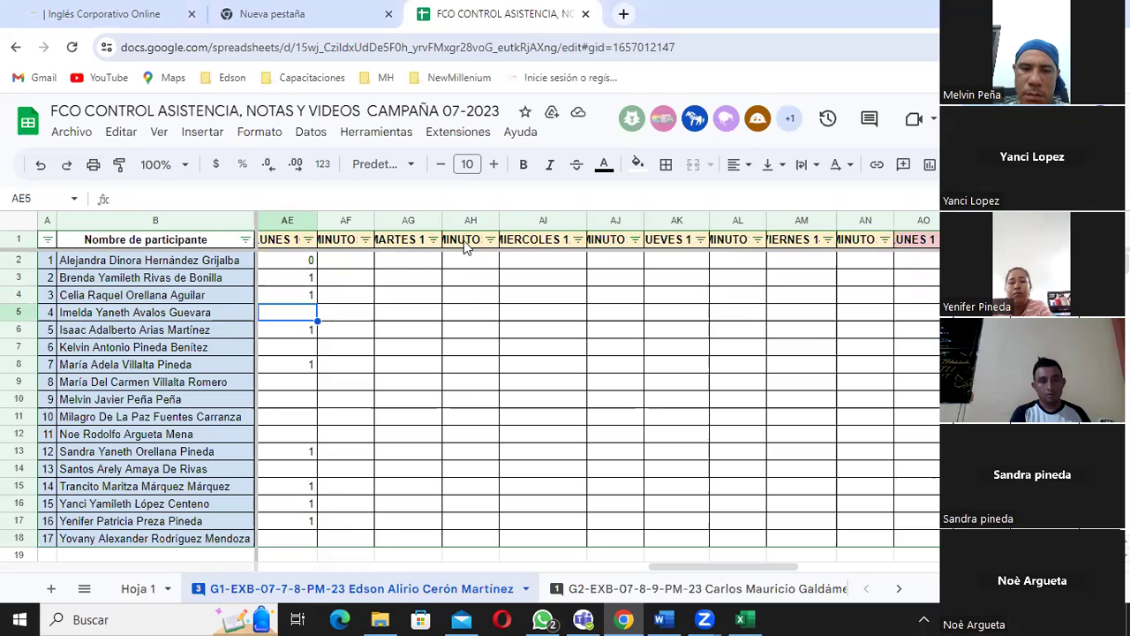
pyautogui.write('1')
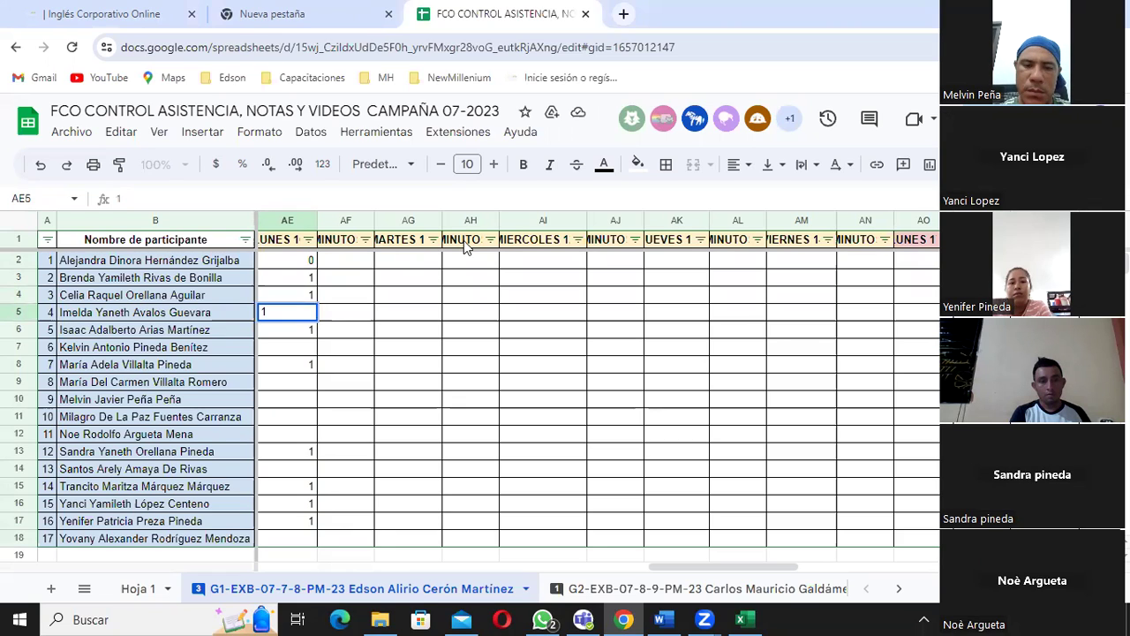
pyautogui.press('Return')
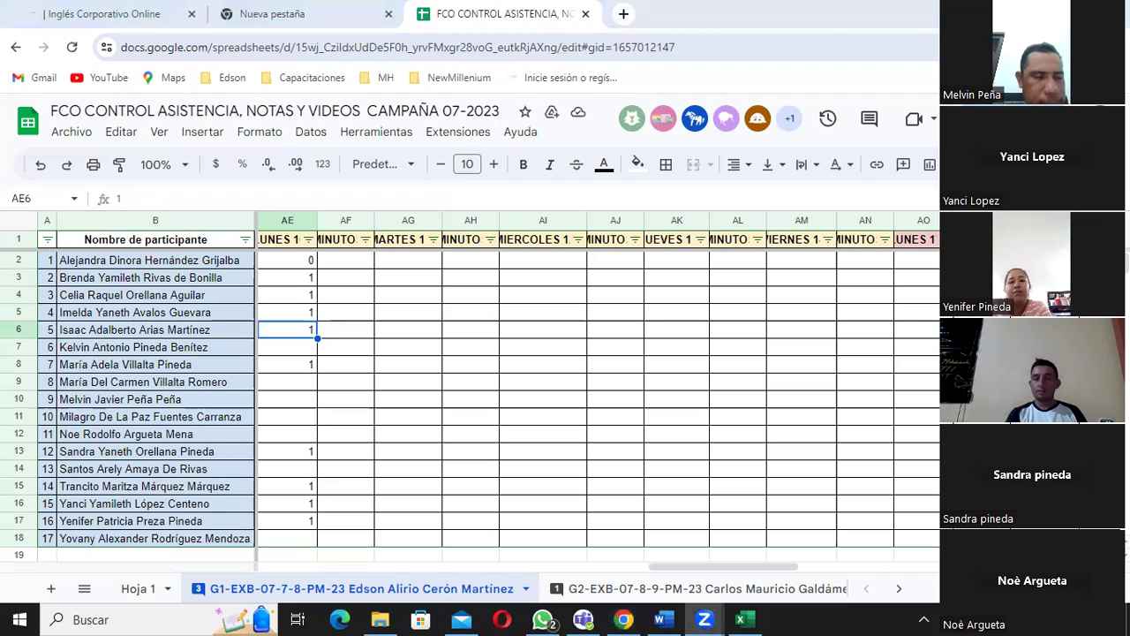
# Step: Enter 1 in AE7, AE8 and AE9 for participants 6, 7 and 8
pyautogui.click(273, 351)
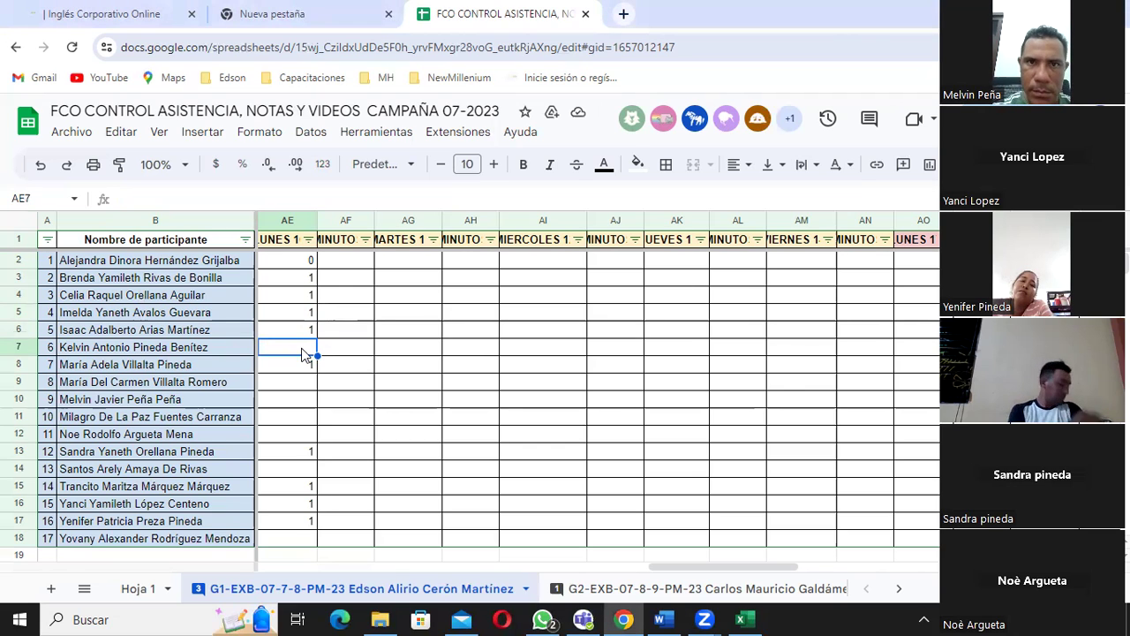
pyautogui.write('1')
pyautogui.press('Return')
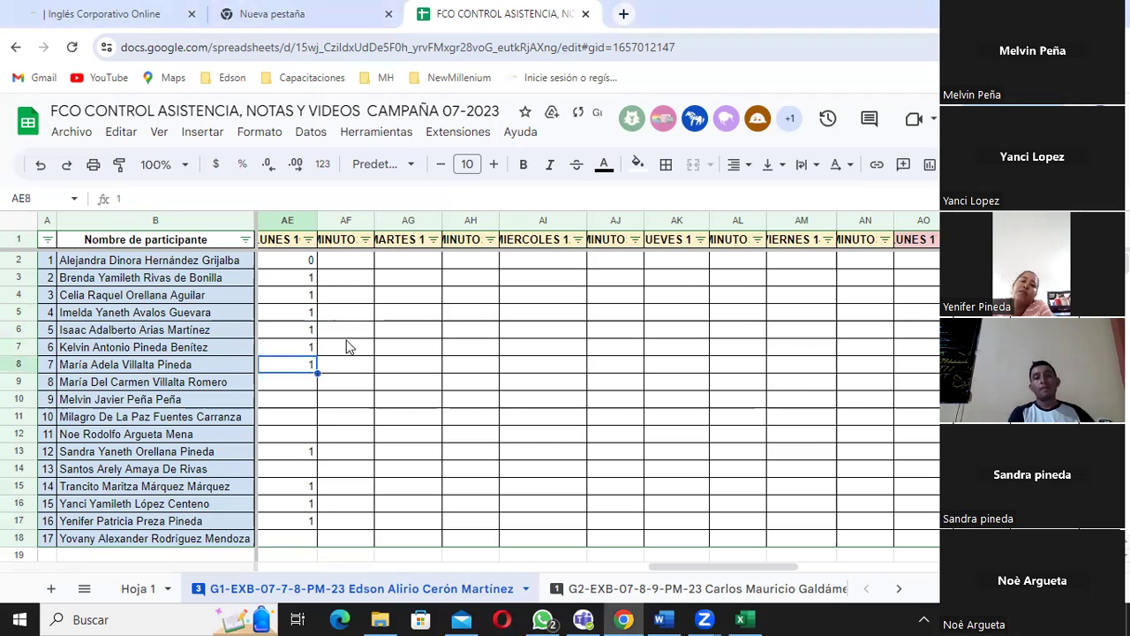
pyautogui.write('1')
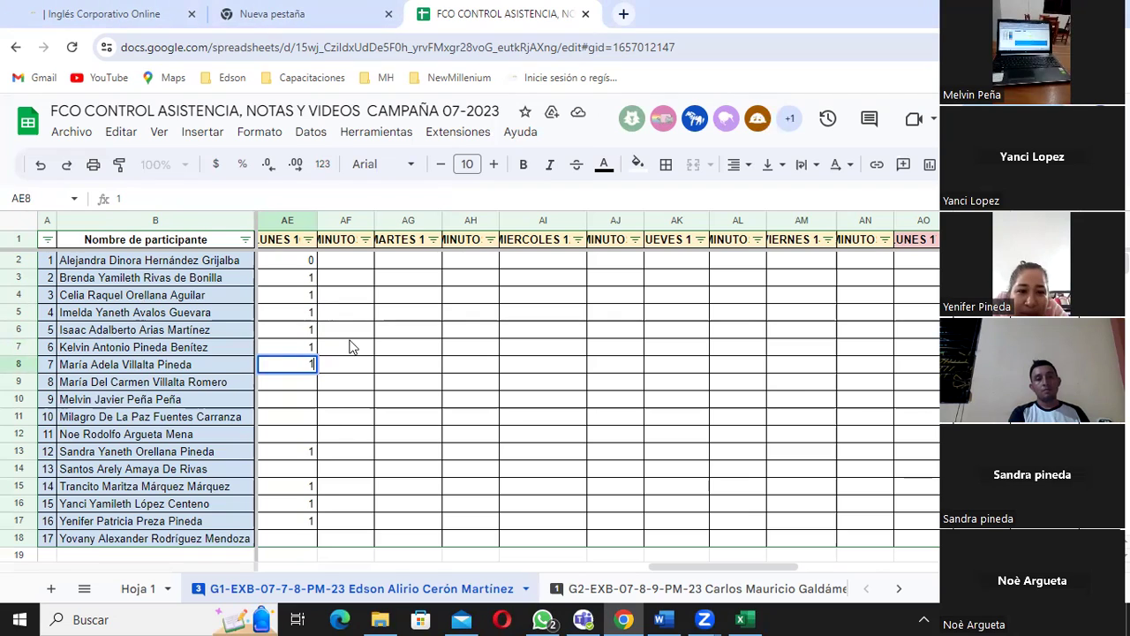
pyautogui.click(288, 382)
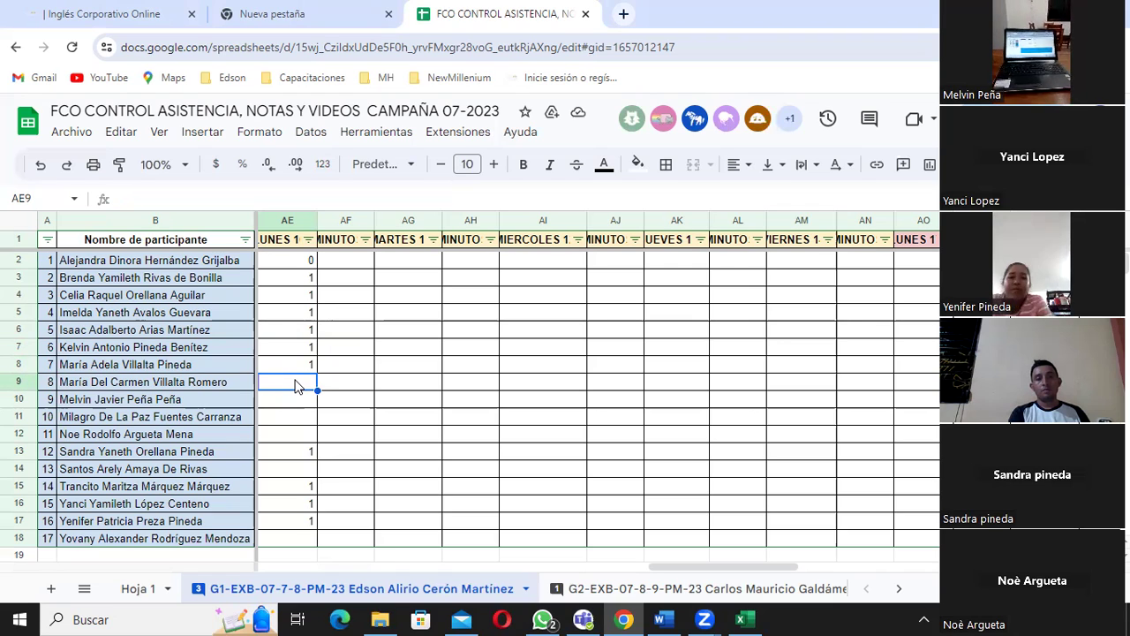
pyautogui.write('1')
pyautogui.press('Return')
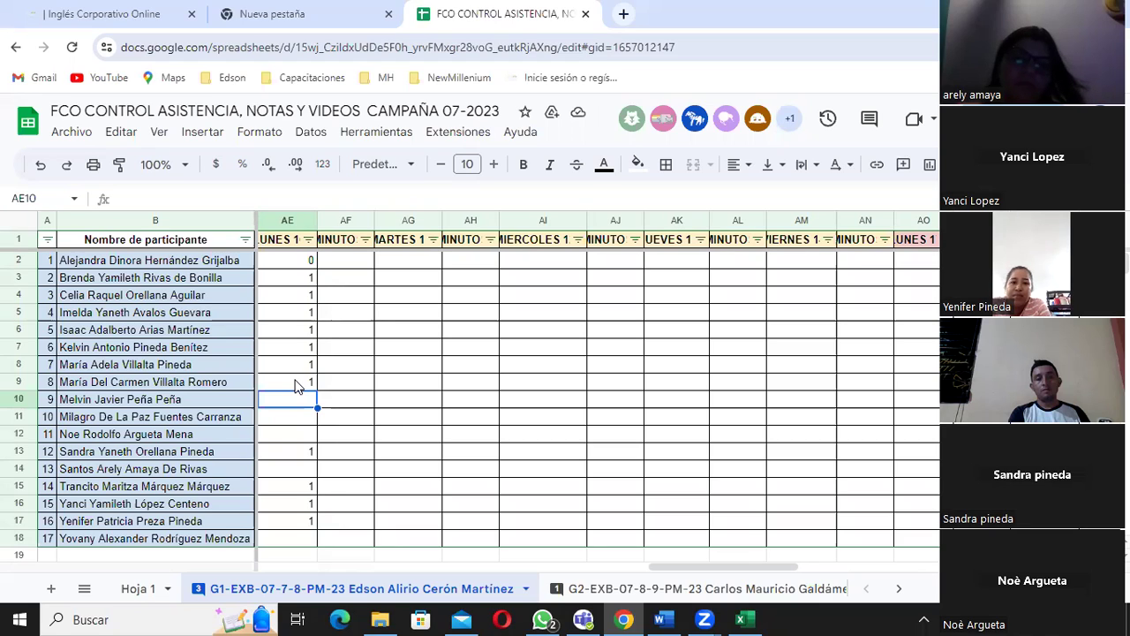
# Step: Enter 1 in AE10 (correcting a 0), 0 in AE11 and 1 in AE12
pyautogui.write('0')
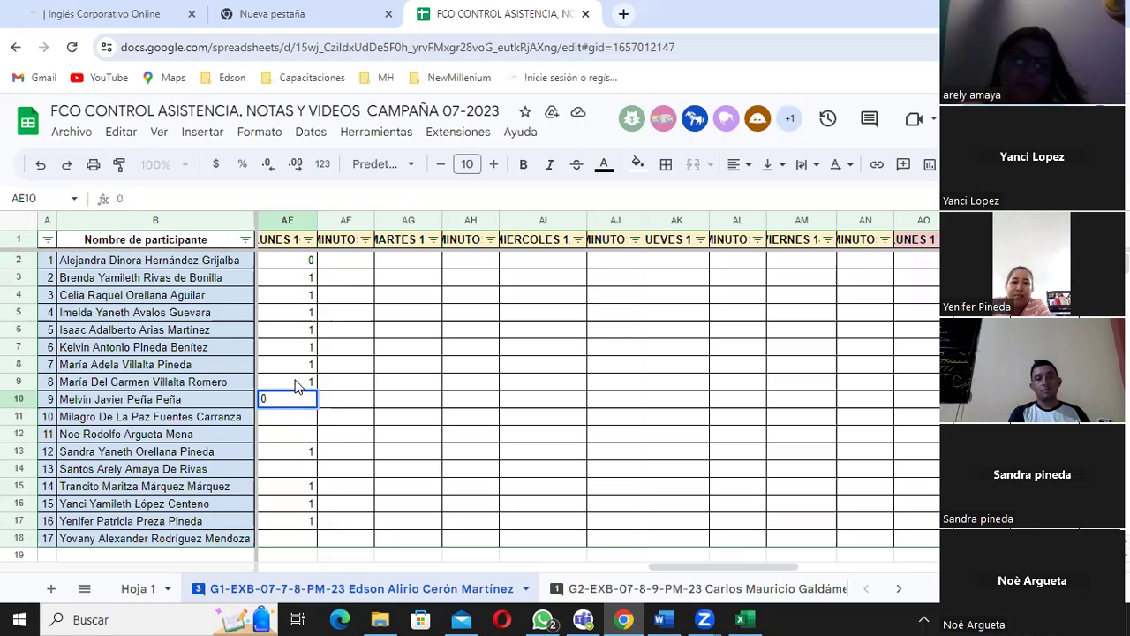
pyautogui.press('Return')
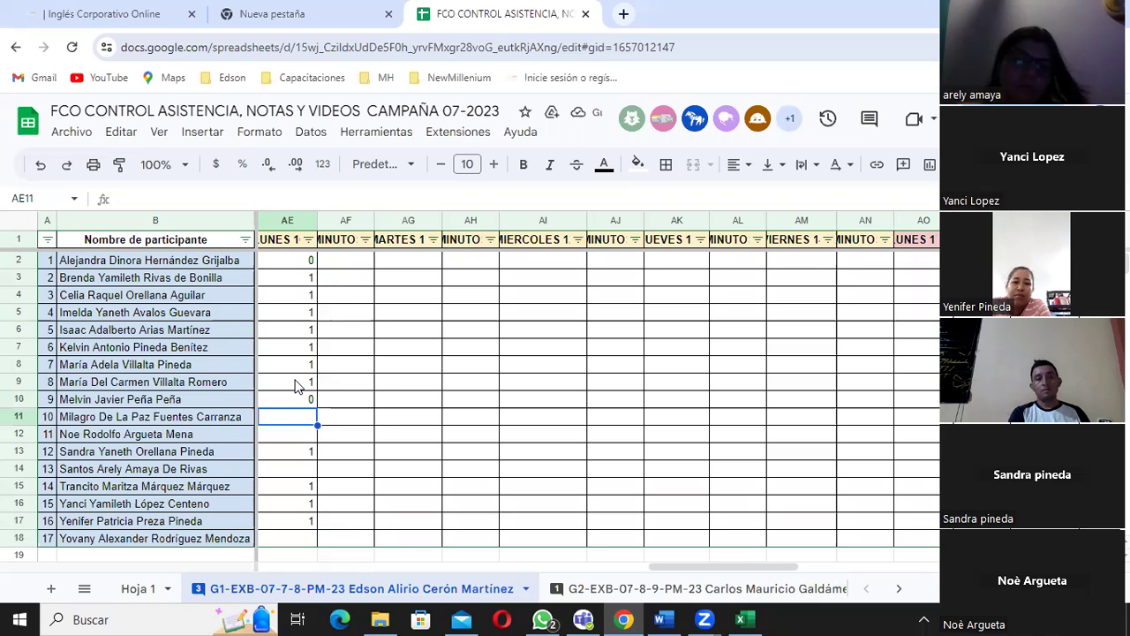
pyautogui.click(289, 403)
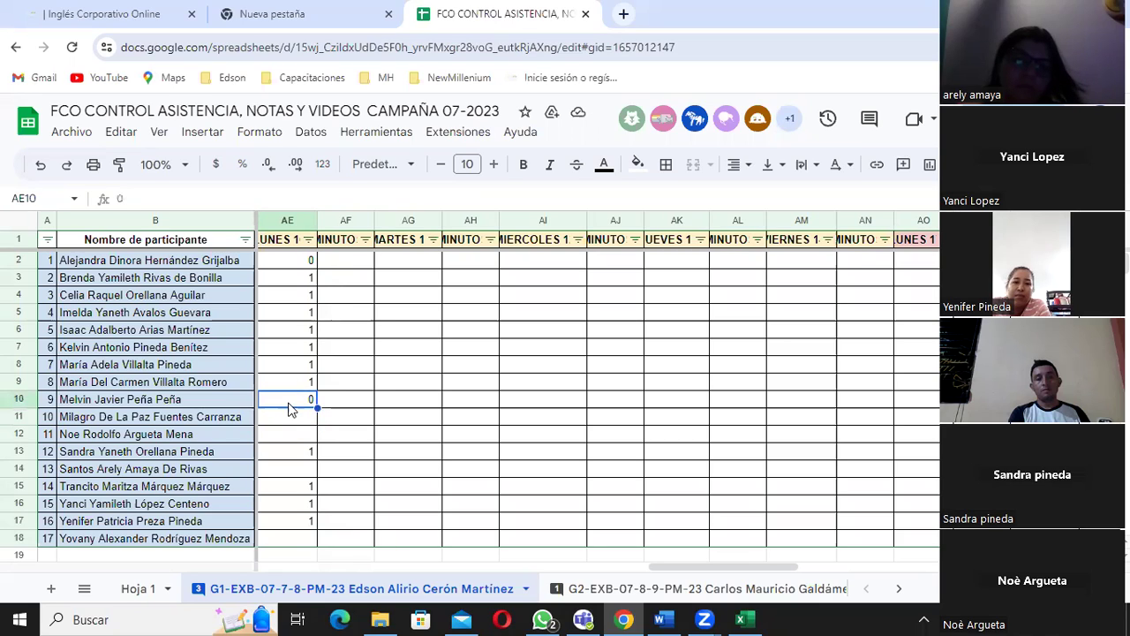
pyautogui.write('1')
pyautogui.press('Return')
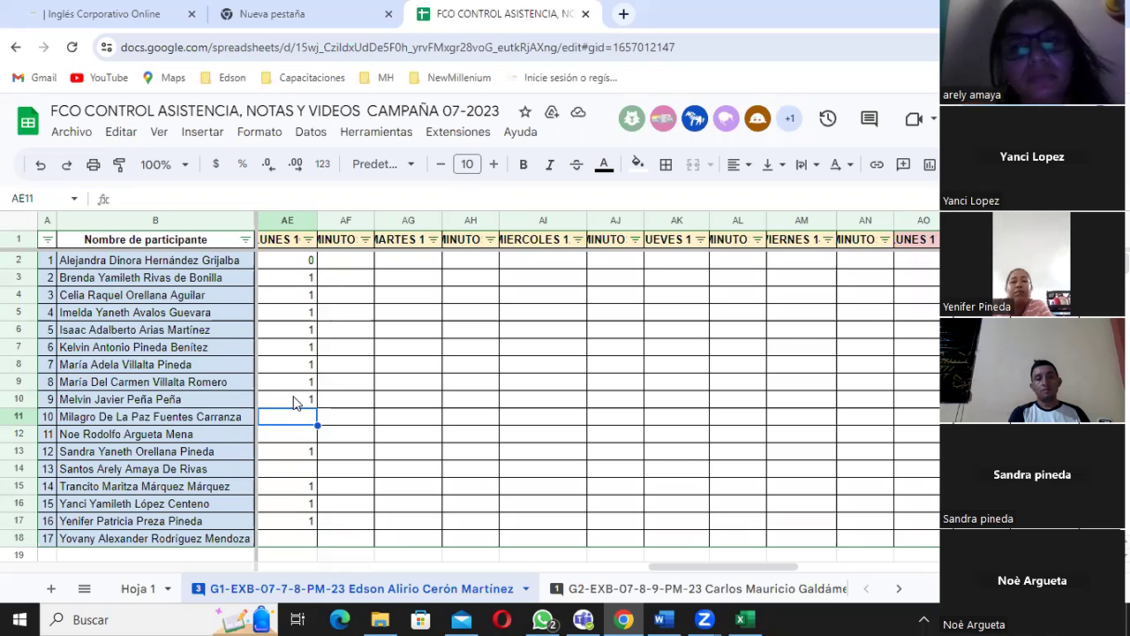
pyautogui.write('0')
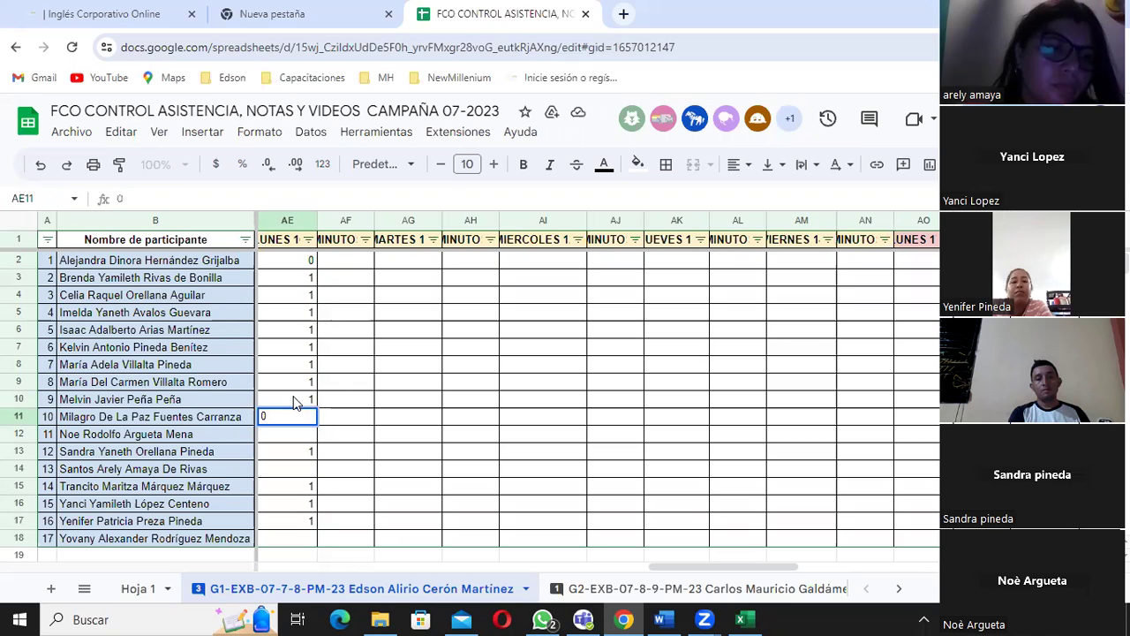
pyautogui.press('Return')
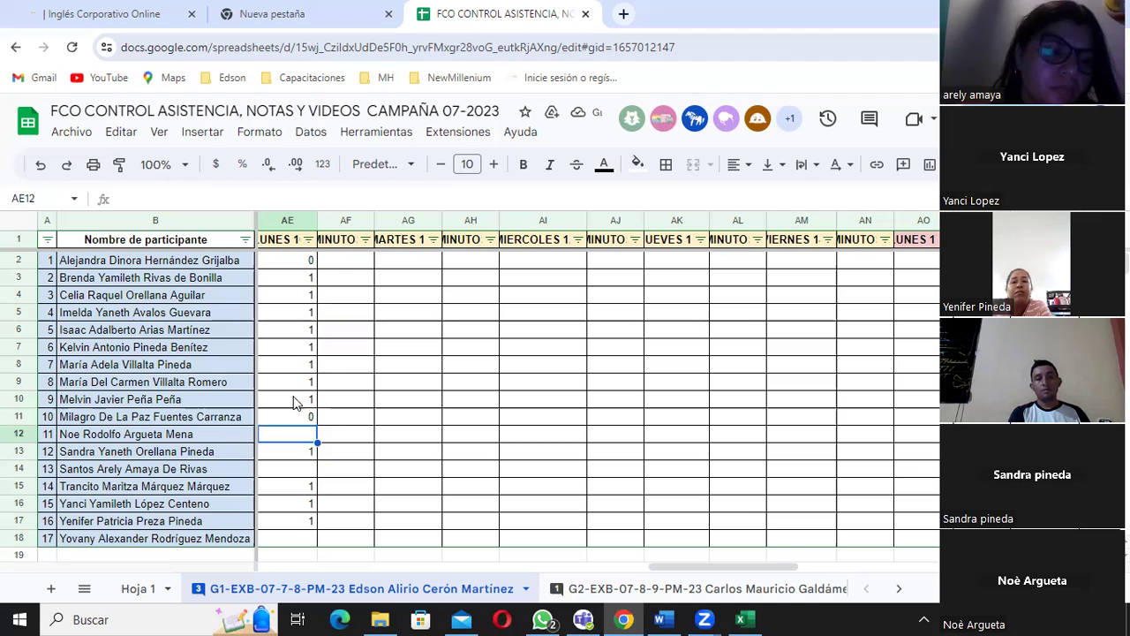
pyautogui.write('1')
pyautogui.press('Return')
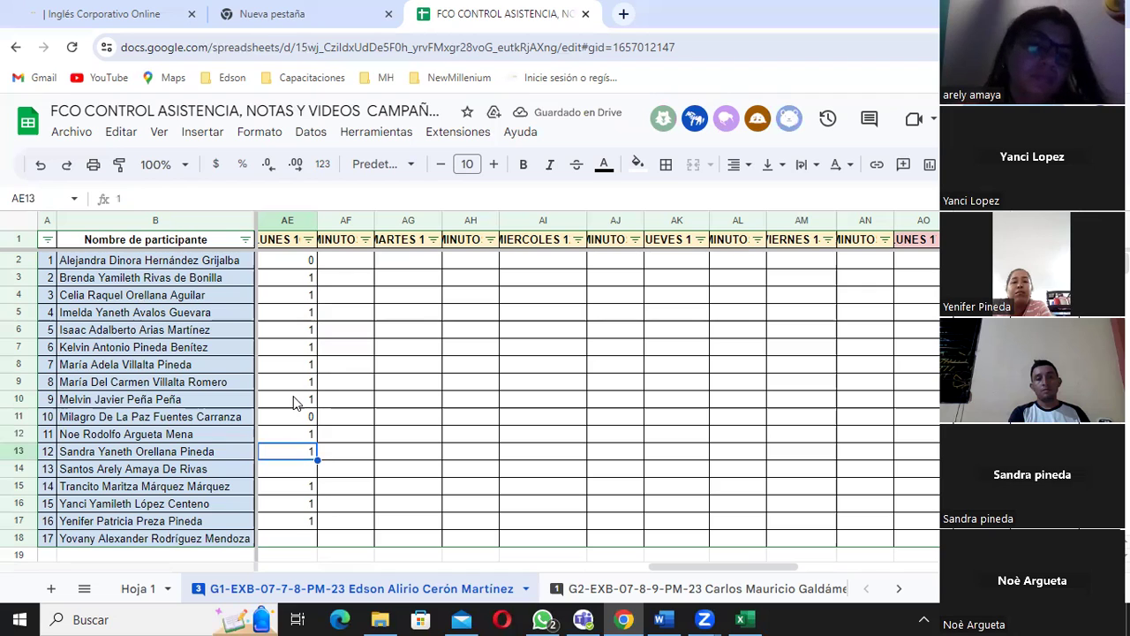
# Step: Mark participants 12 to 17 present with 1 in AE13:AE18
pyautogui.write('1')
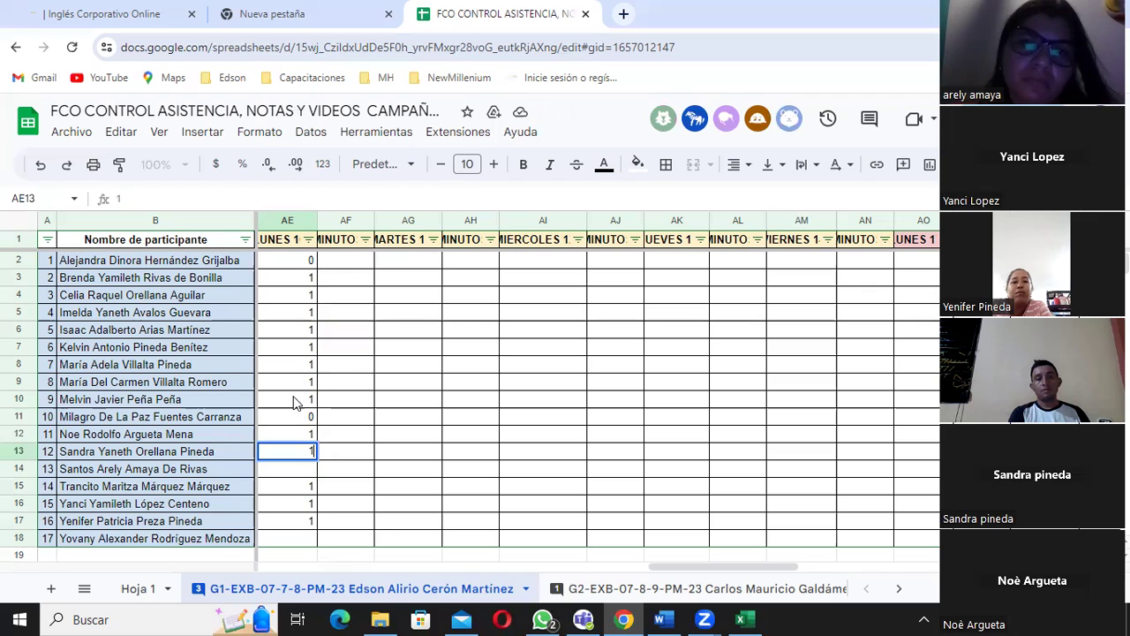
pyautogui.press('Return')
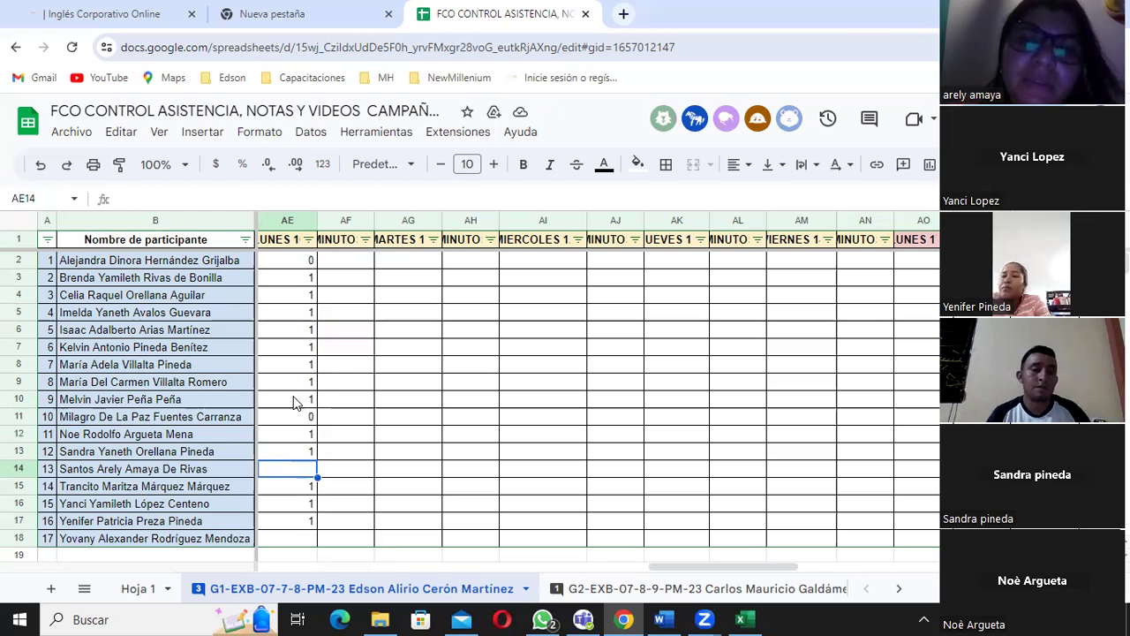
pyautogui.write('1')
pyautogui.press('Return')
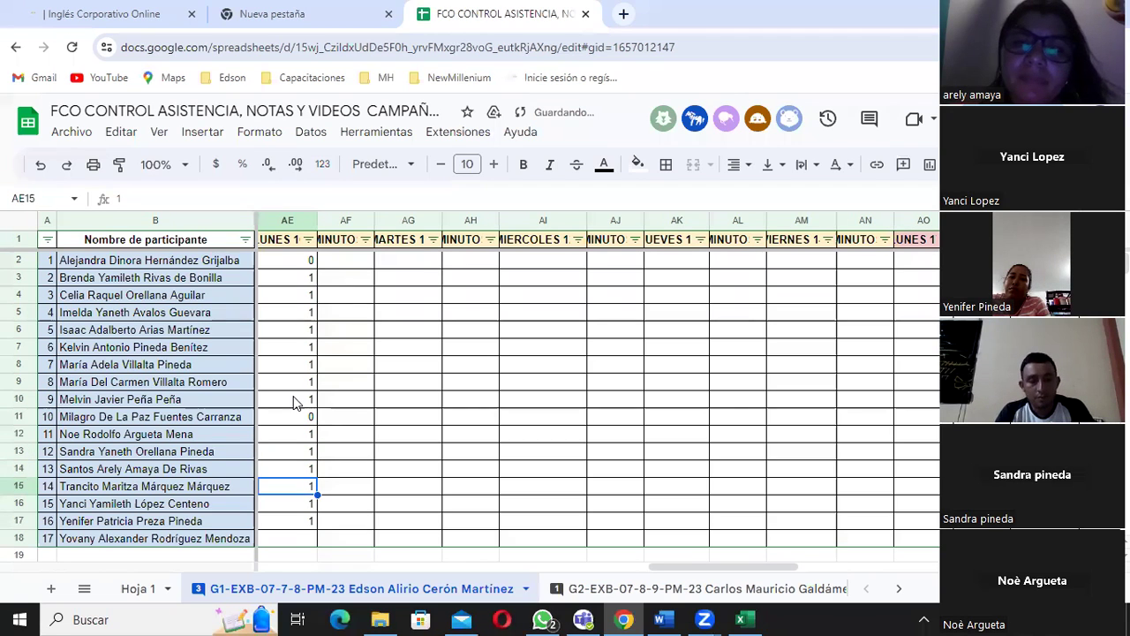
pyautogui.press('Return')
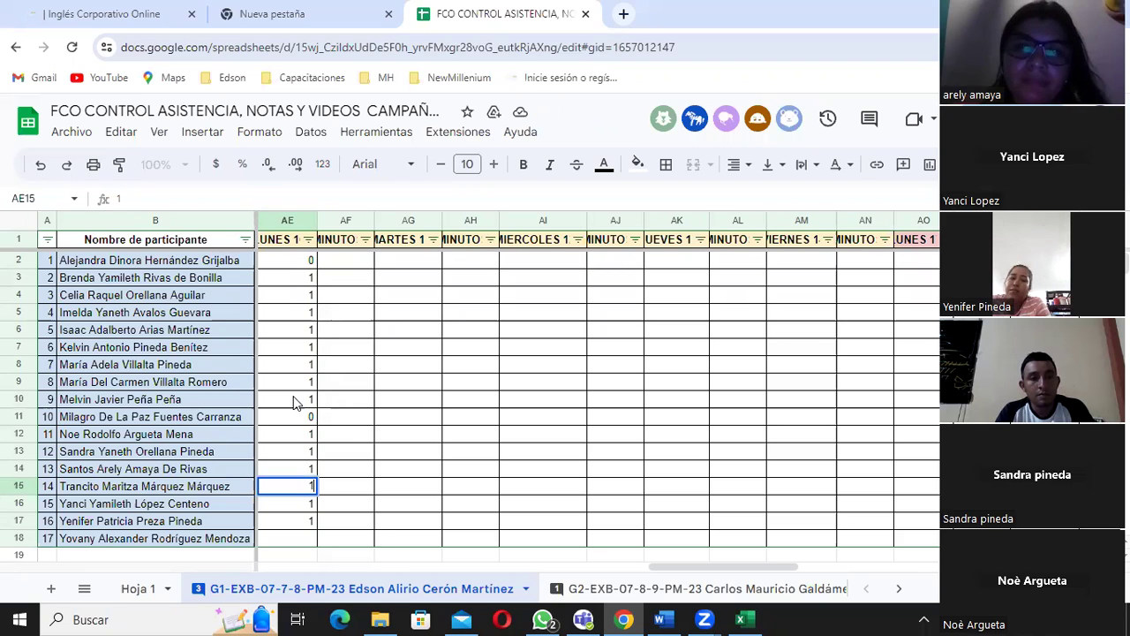
pyautogui.press('Return')
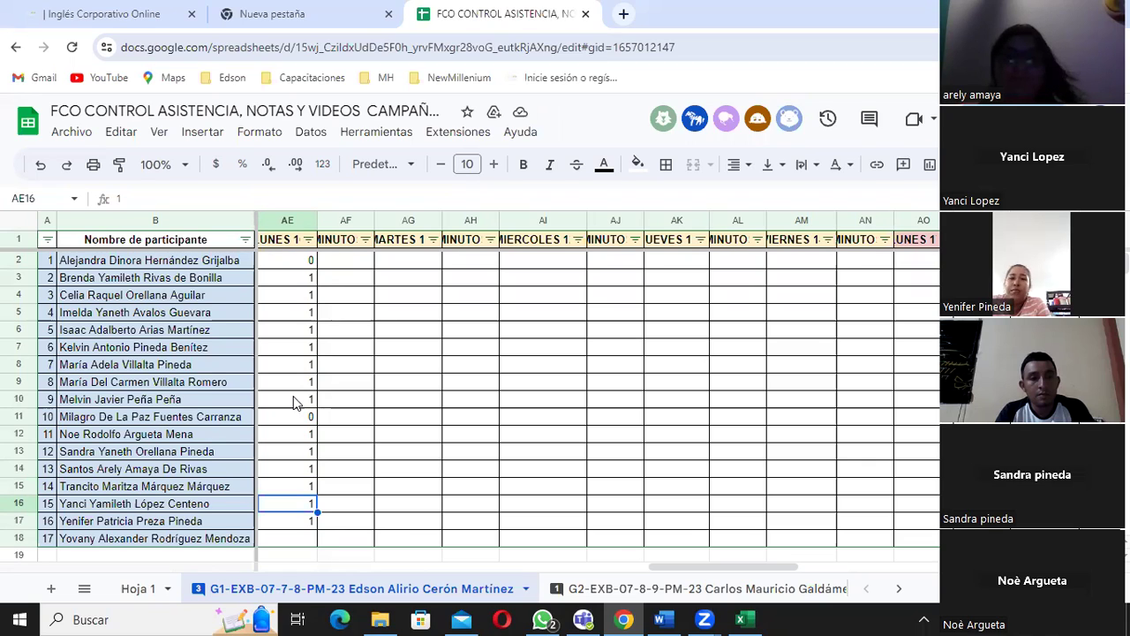
pyautogui.write('1')
pyautogui.press('Return')
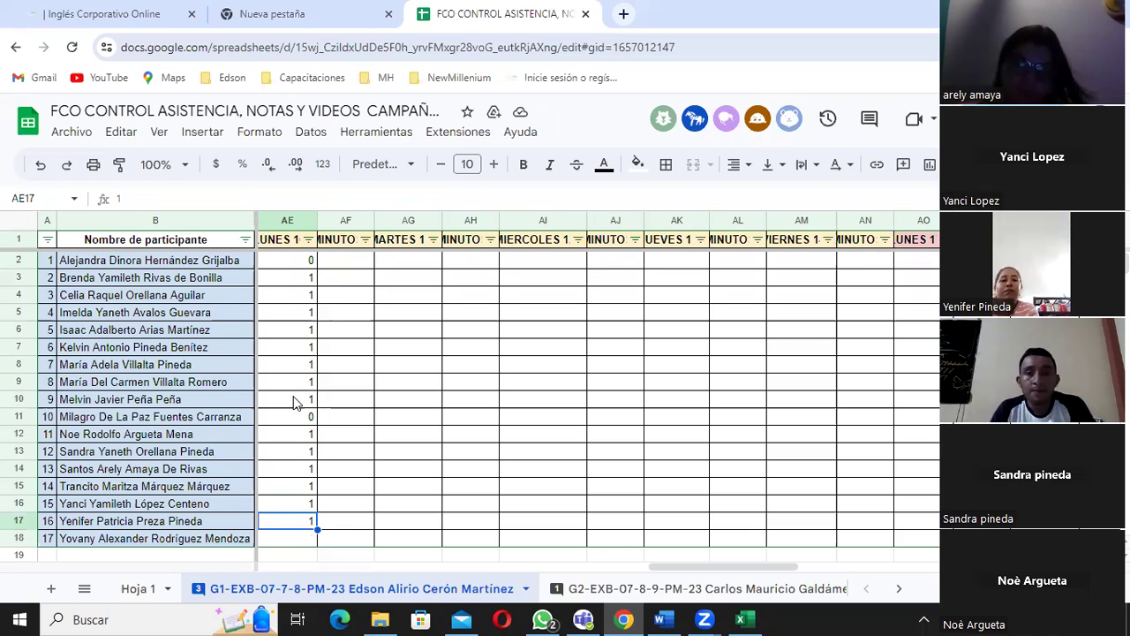
pyautogui.write('1')
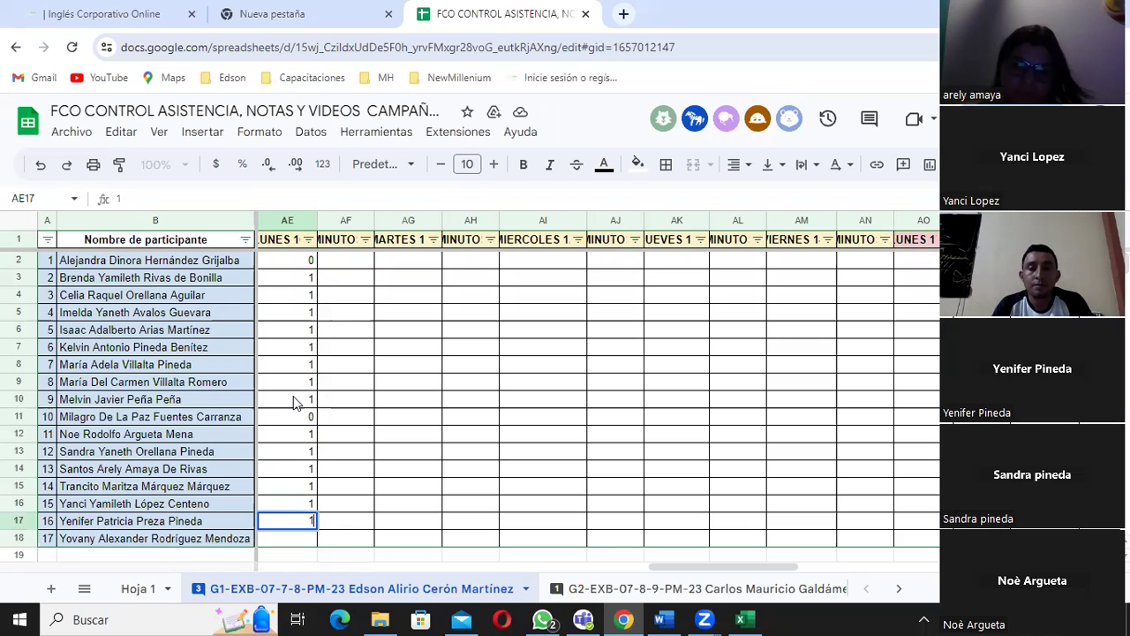
pyautogui.press('Return')
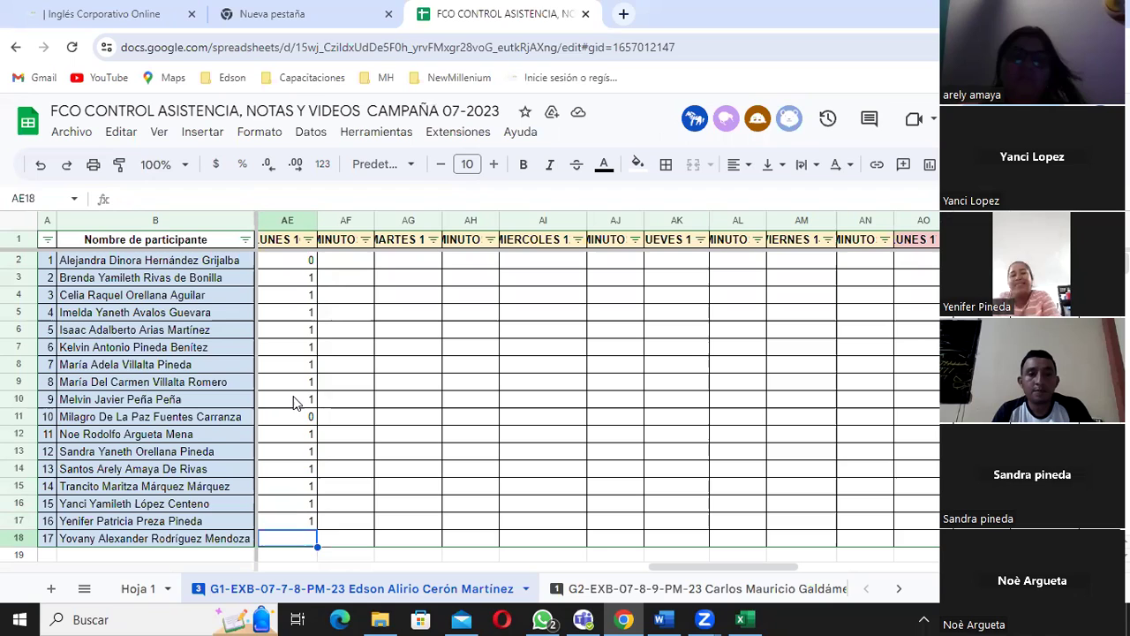
pyautogui.write('1')
pyautogui.press('Return')
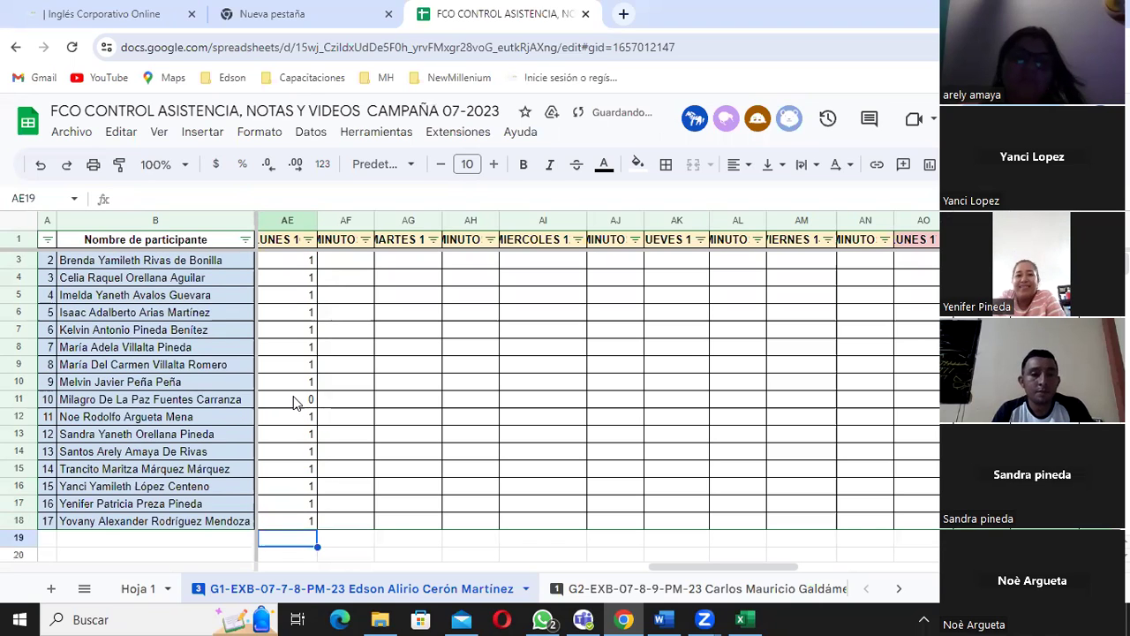
pyautogui.scroll(1, 305, 399)
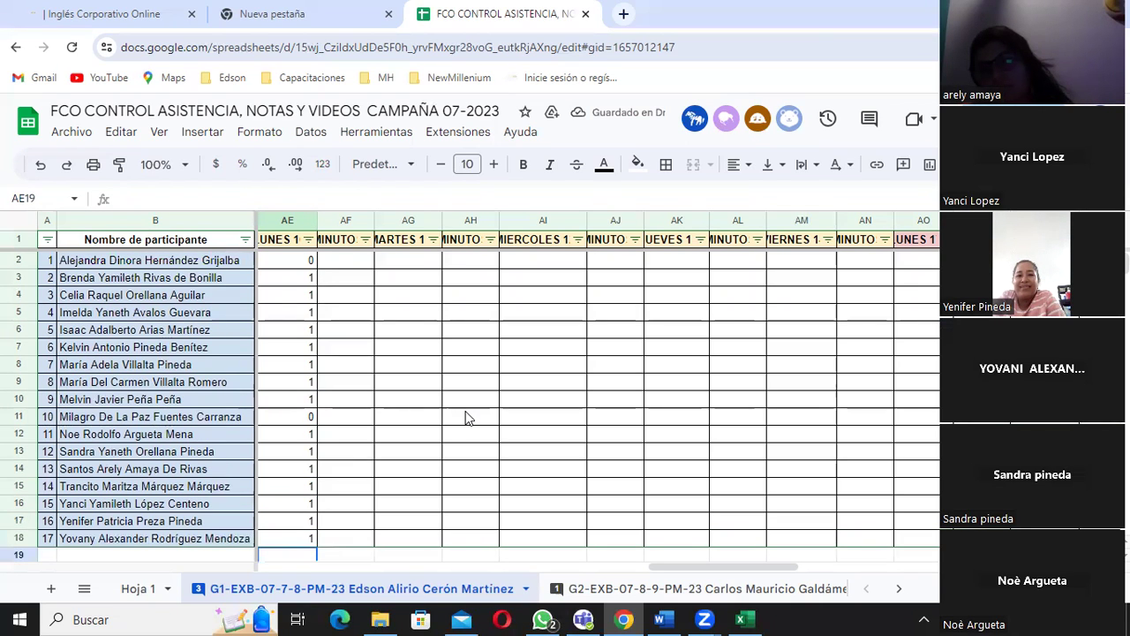
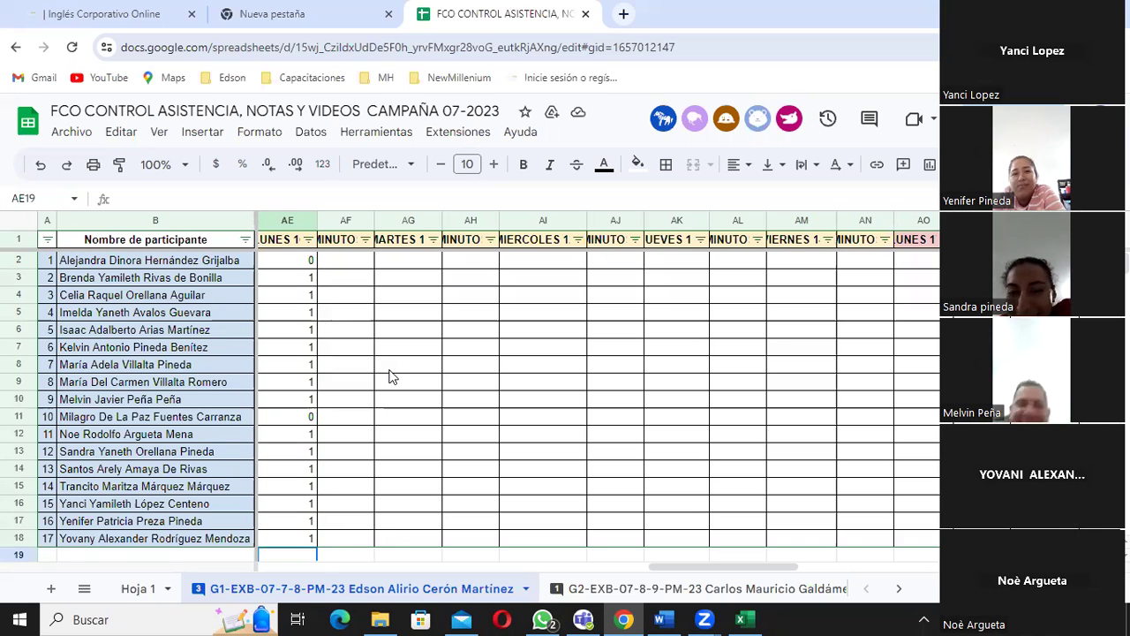
# Step: Check the attendance marks in cells AE10 and AE11, where AE11 shows 0
pyautogui.click(285, 403)
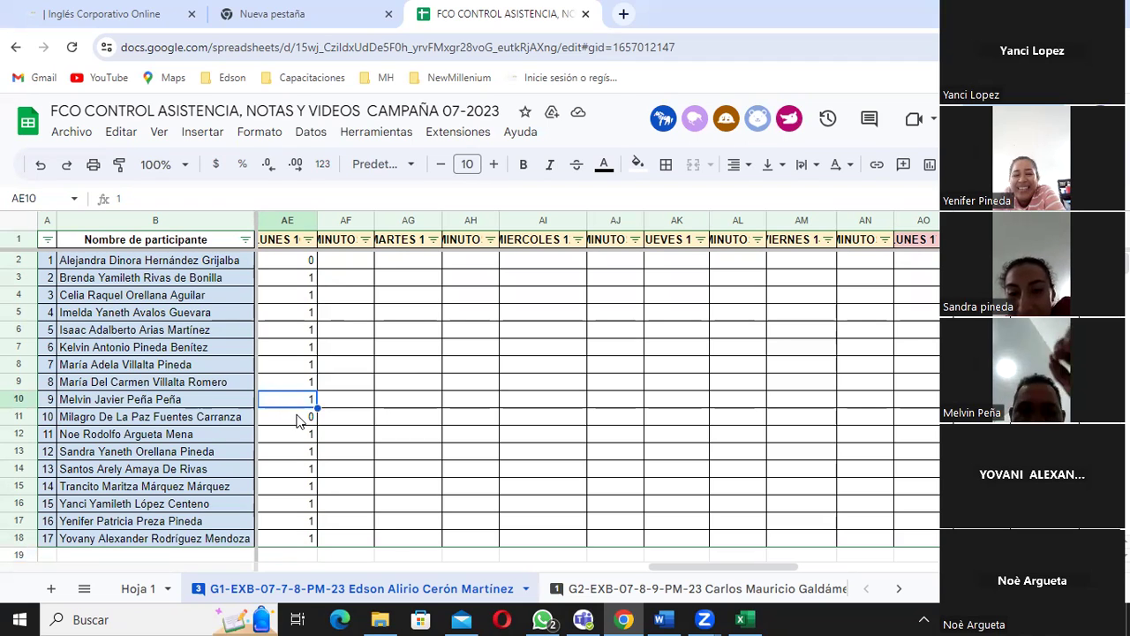
pyautogui.click(298, 420)
pyautogui.click(298, 403)
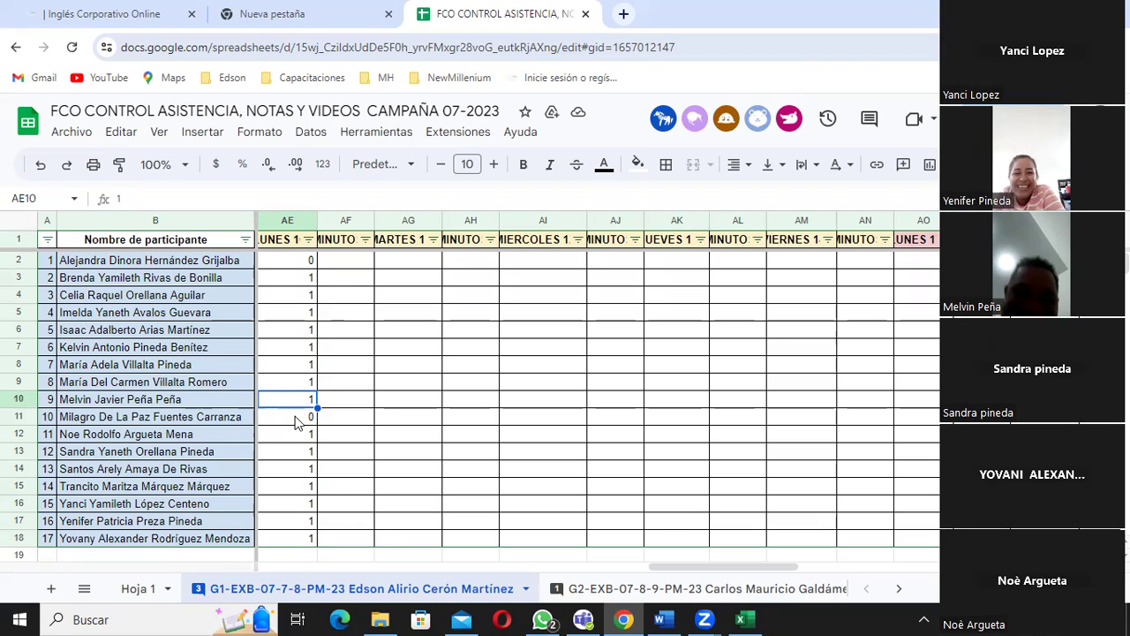
pyautogui.click(298, 419)
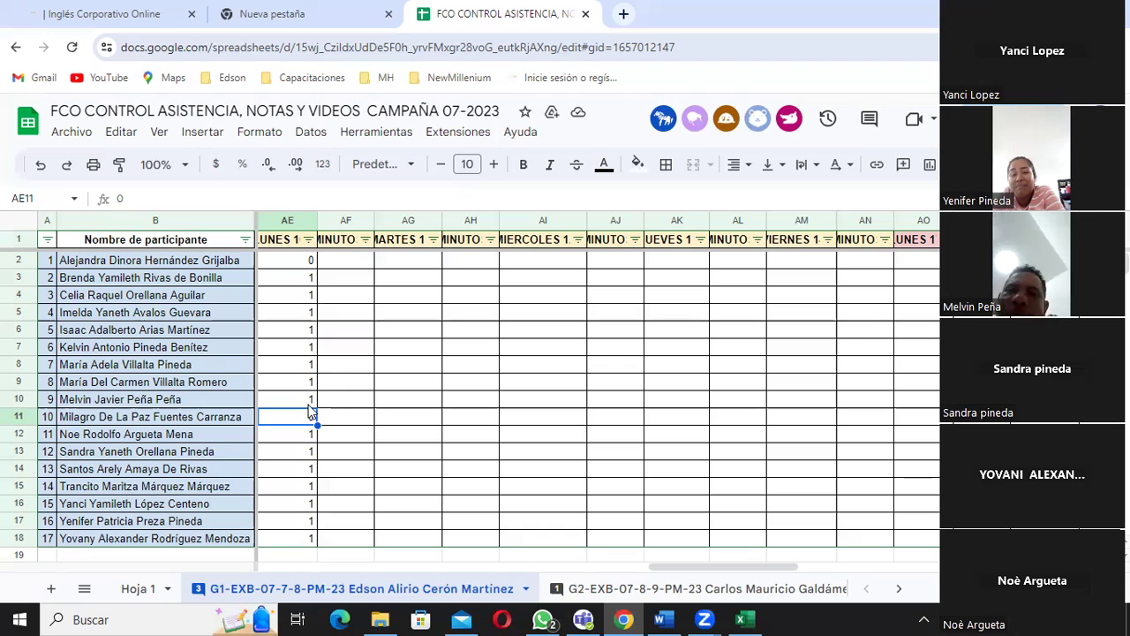
# Step: From the course's instructor view, open CONCEPTOS BÁSICOS Y ENTORNO DE TRABAJO DE EXCEL under SECCIÓN 1
pyautogui.click(103, 18)
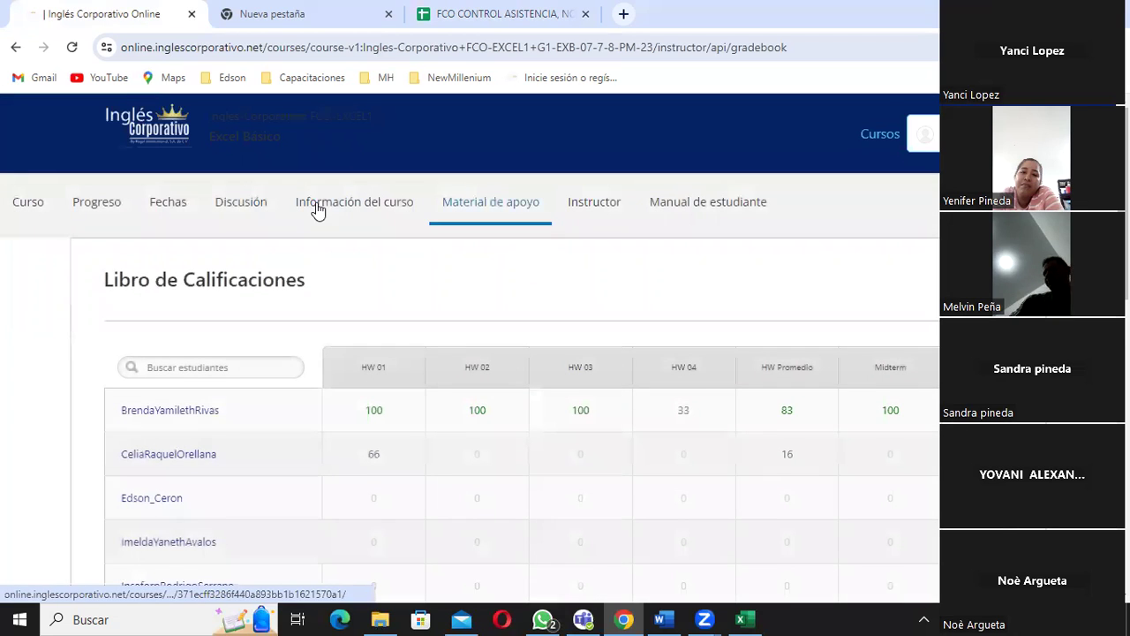
pyautogui.click(584, 206)
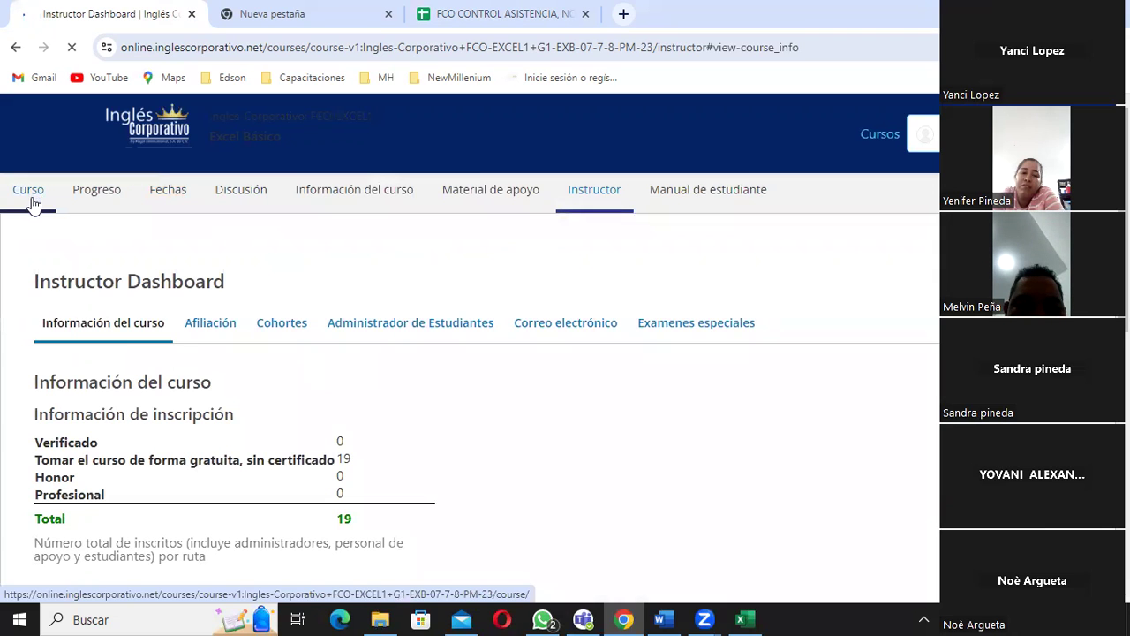
pyautogui.click(33, 204)
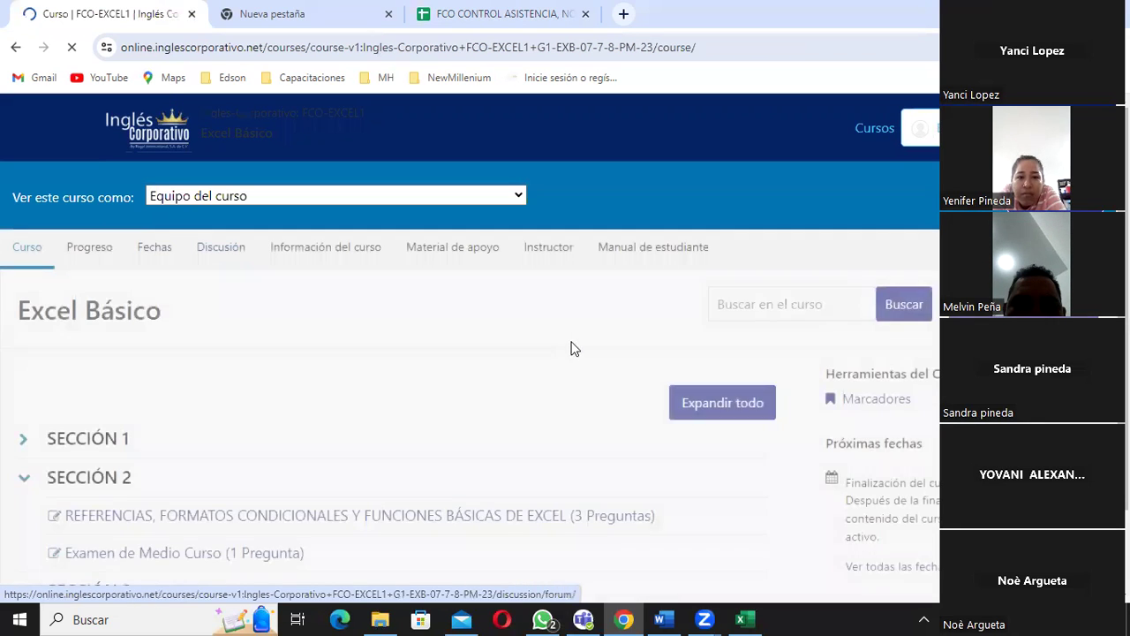
pyautogui.scroll(-2, 582, 330)
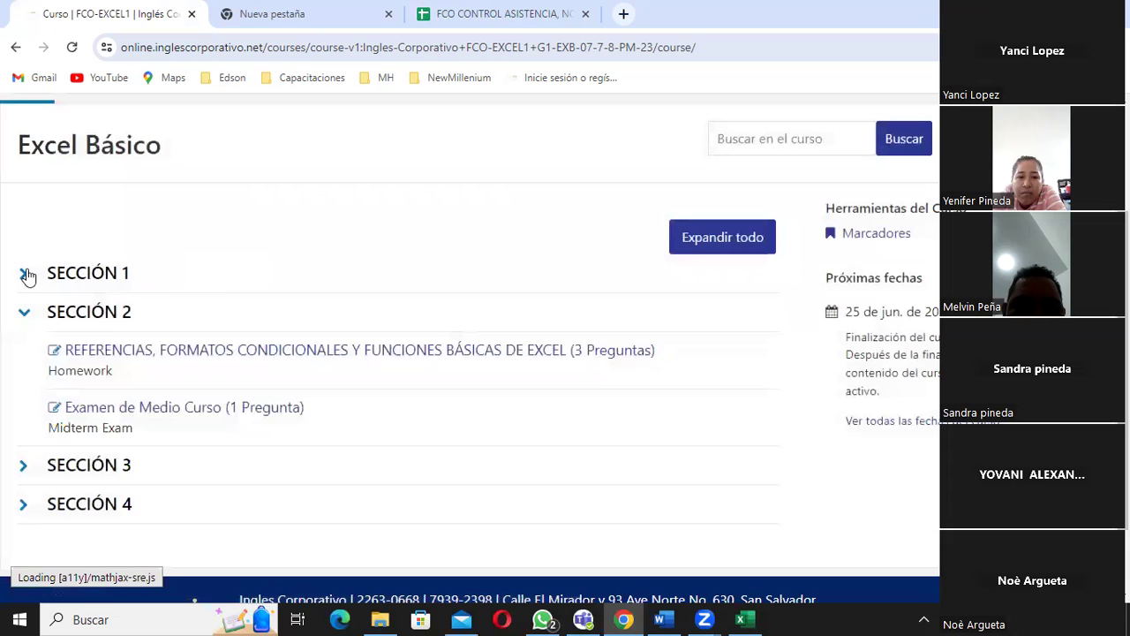
pyautogui.click(80, 279)
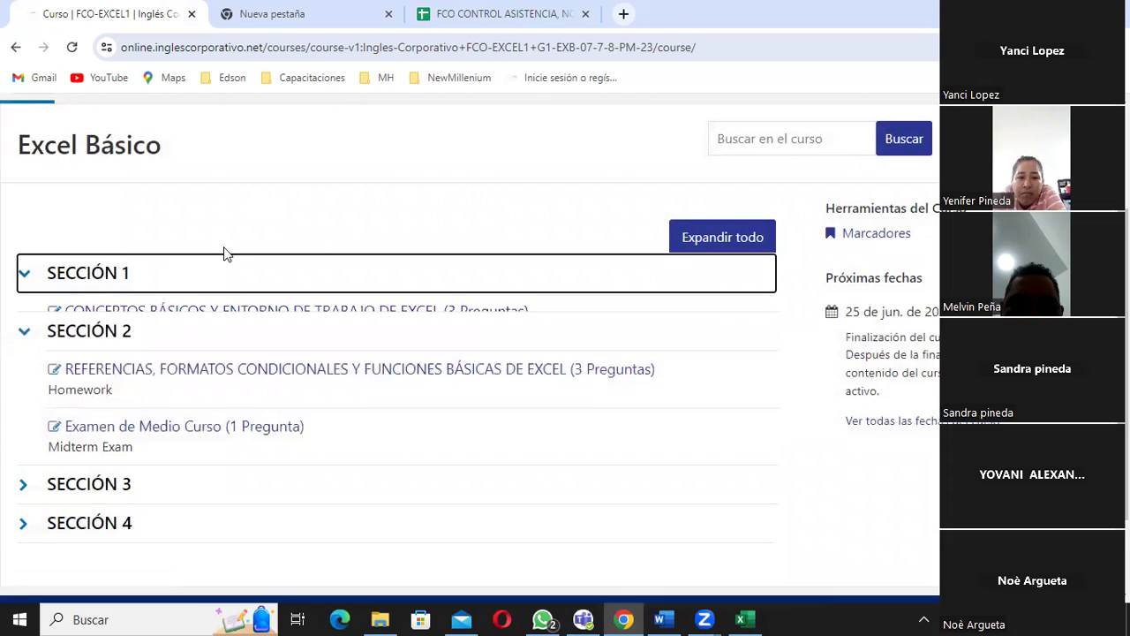
pyautogui.click(249, 320)
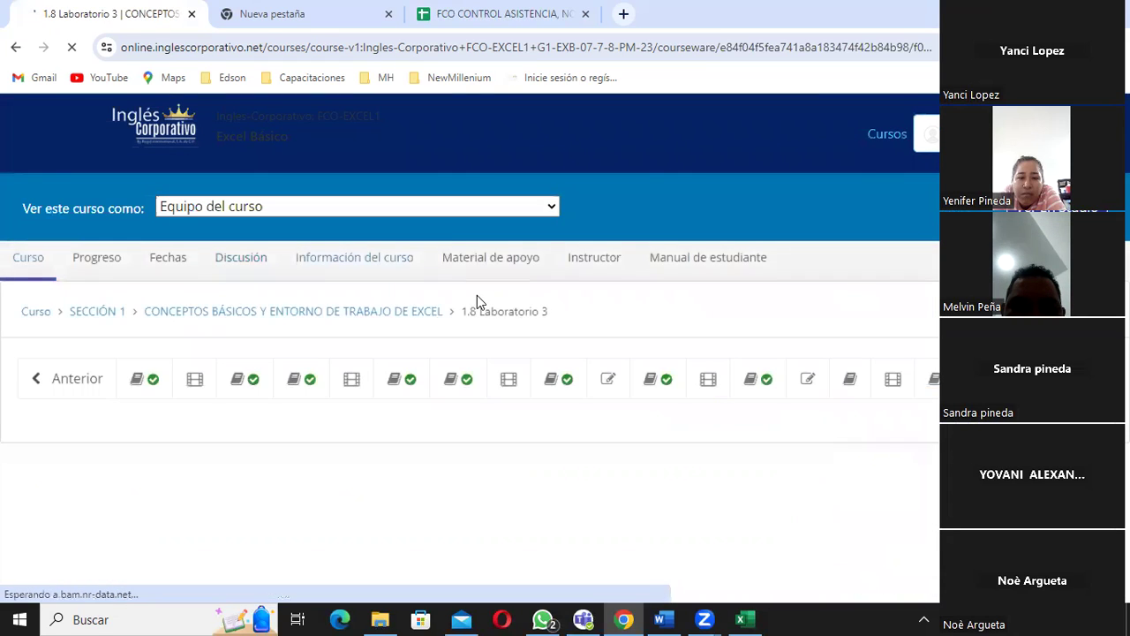
# Step: Go back through the lesson to its first unit, 1.1 Objetivo de la lección
pyautogui.scroll(-1, 353, 340)
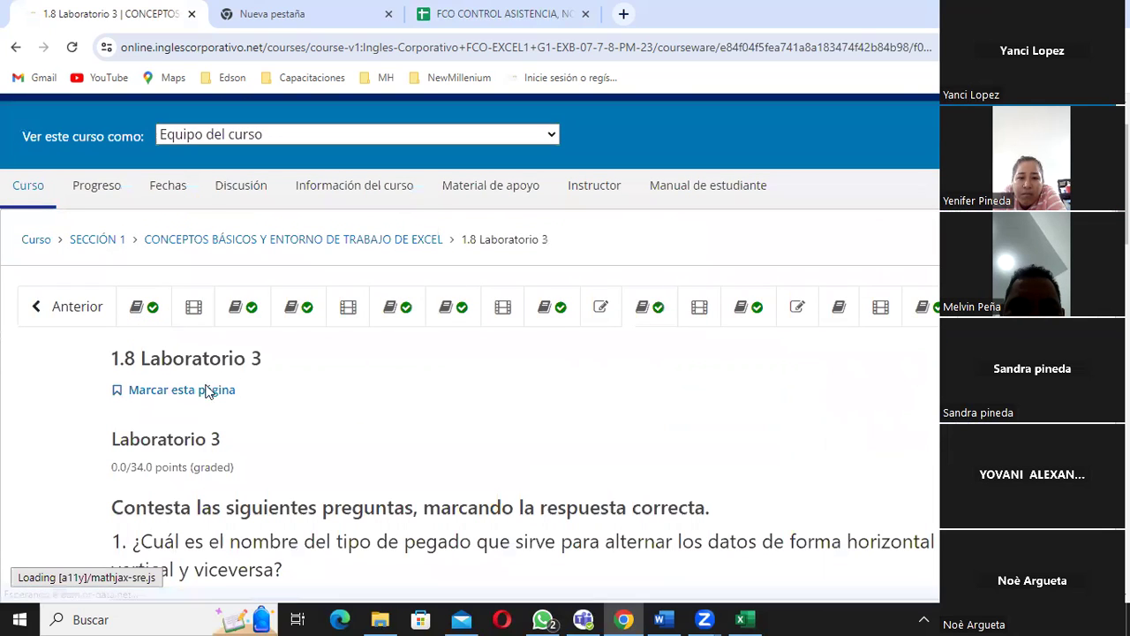
pyautogui.click(82, 314)
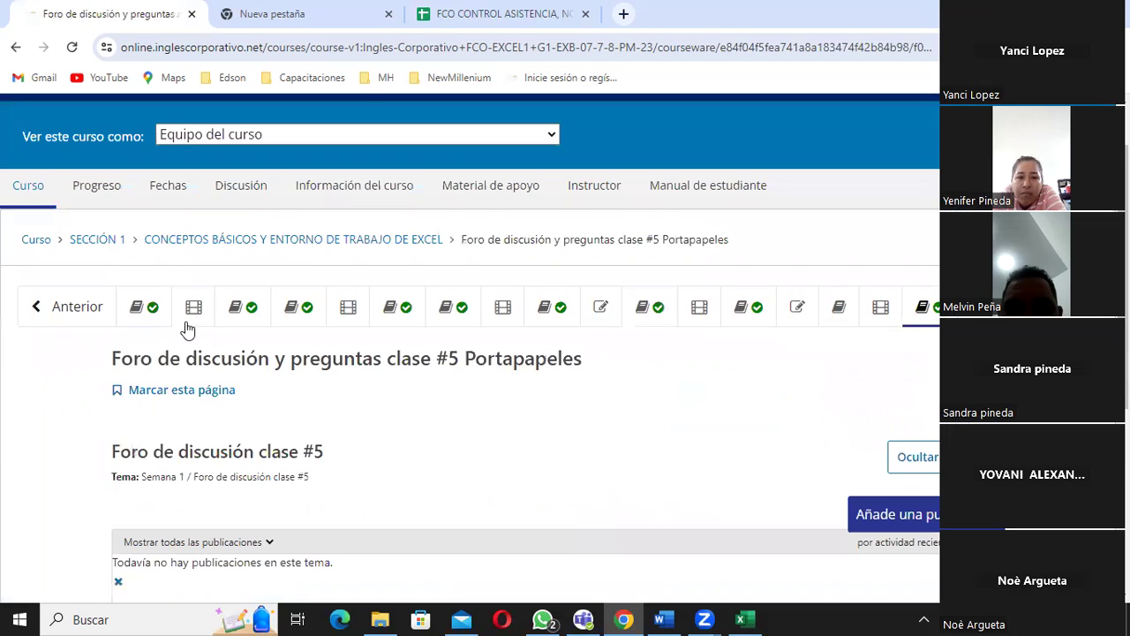
pyautogui.click(152, 315)
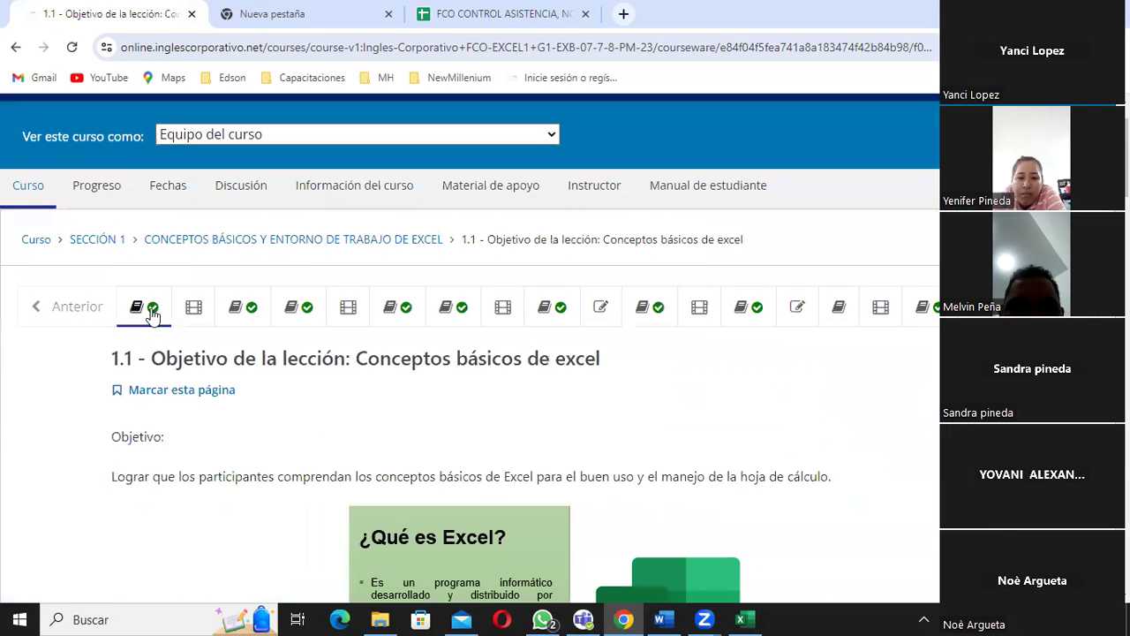
# Step: Scroll up and down through the 1.1 slides on Excel's basic concepts
pyautogui.scroll(-2, 590, 357)
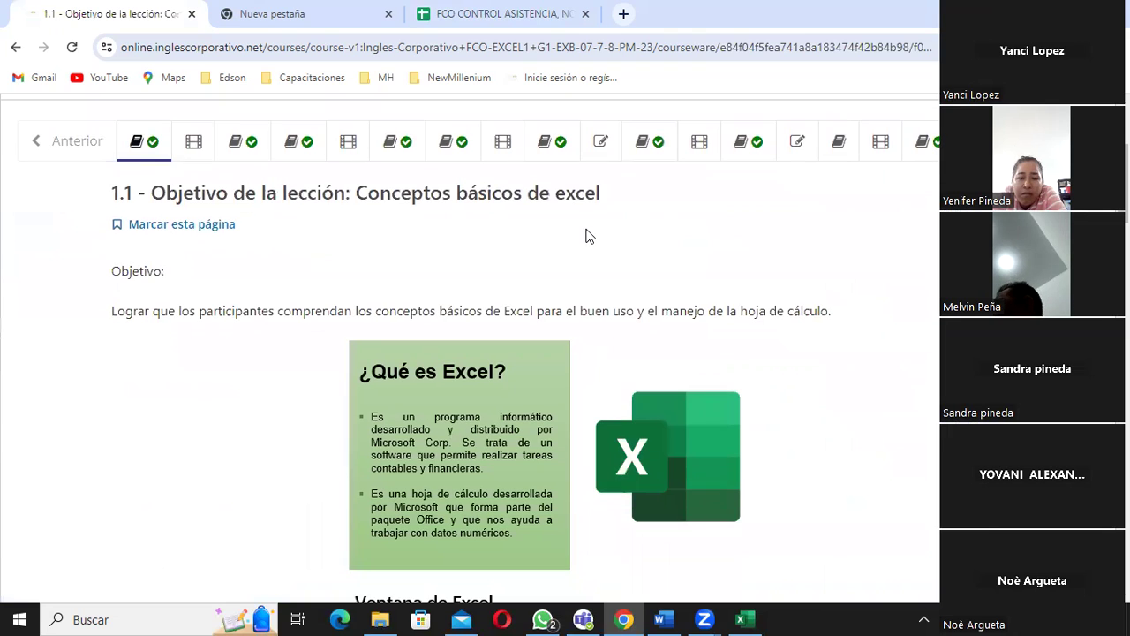
pyautogui.scroll(-6, 590, 237)
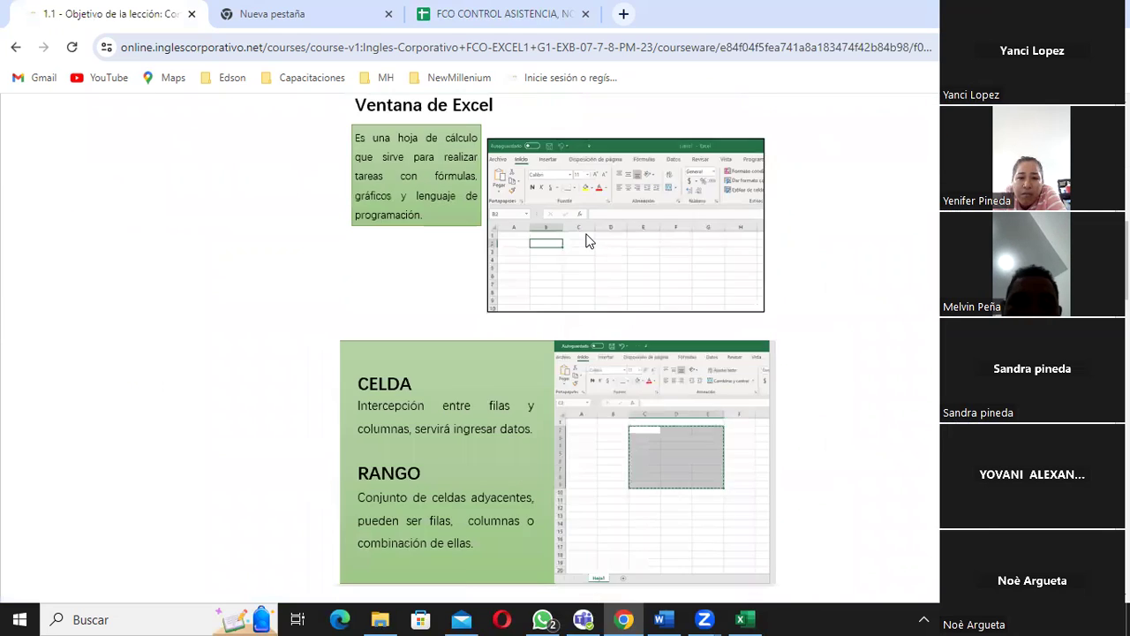
pyautogui.scroll(-2, 587, 236)
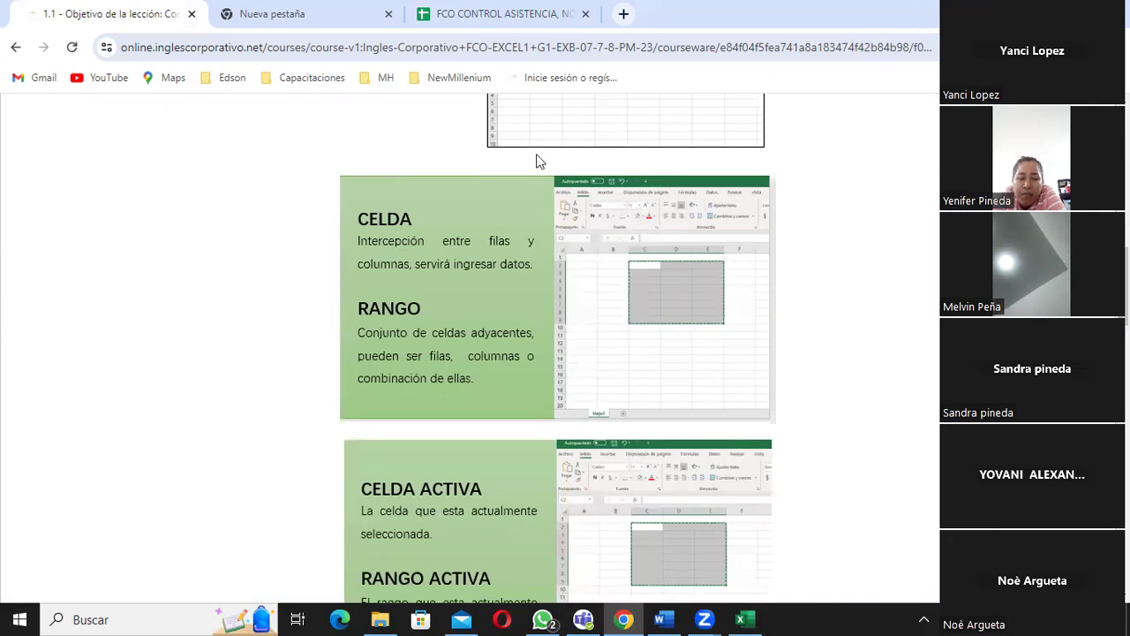
pyautogui.scroll(-7, 536, 185)
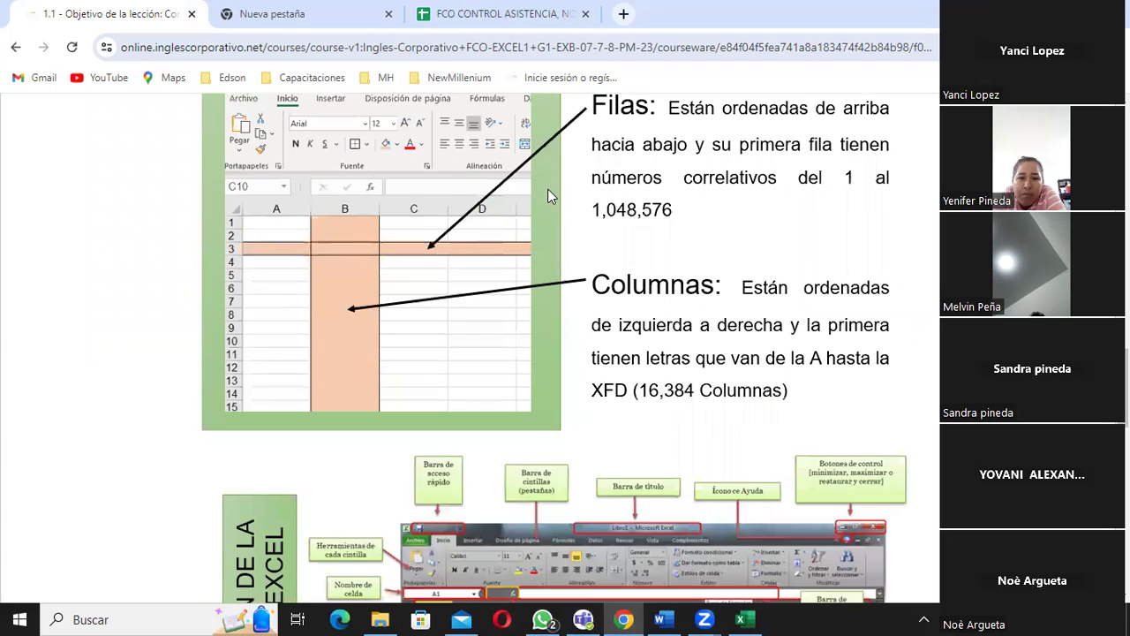
pyautogui.scroll(-3, 618, 265)
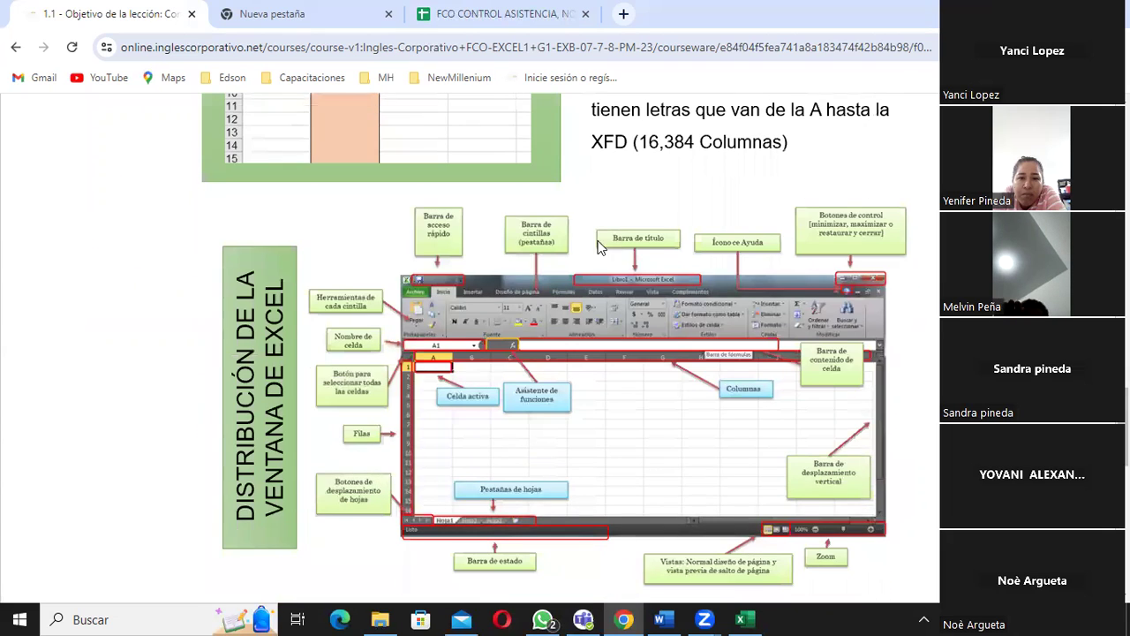
pyautogui.scroll(2, 543, 353)
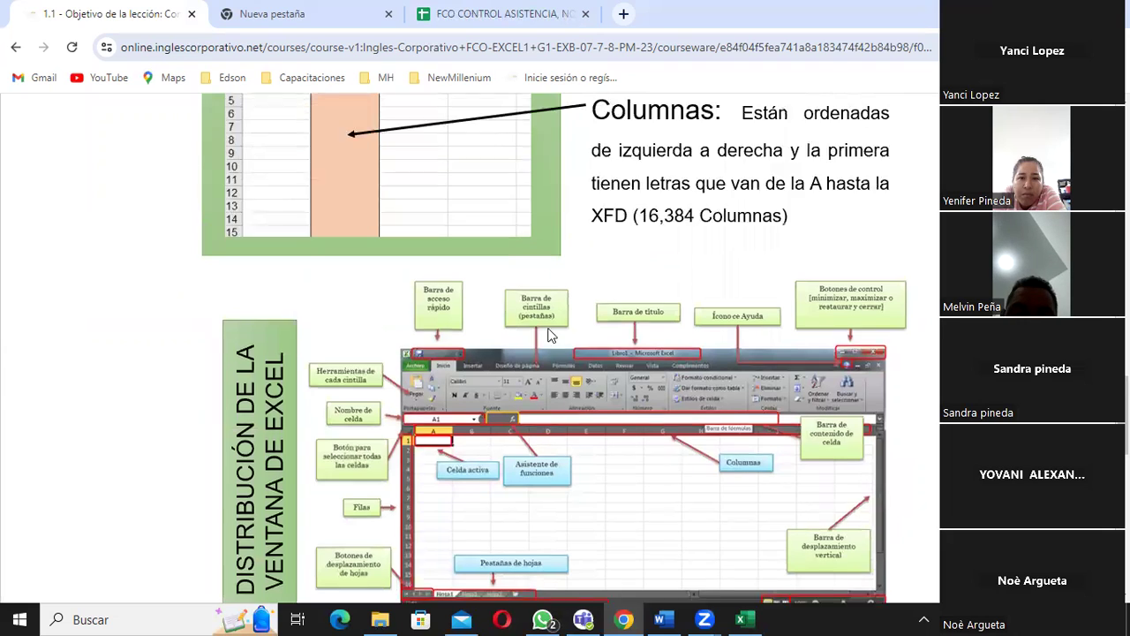
pyautogui.scroll(6, 553, 324)
pyautogui.scroll(7, 553, 323)
pyautogui.scroll(4, 553, 323)
pyautogui.scroll(1, 309, 400)
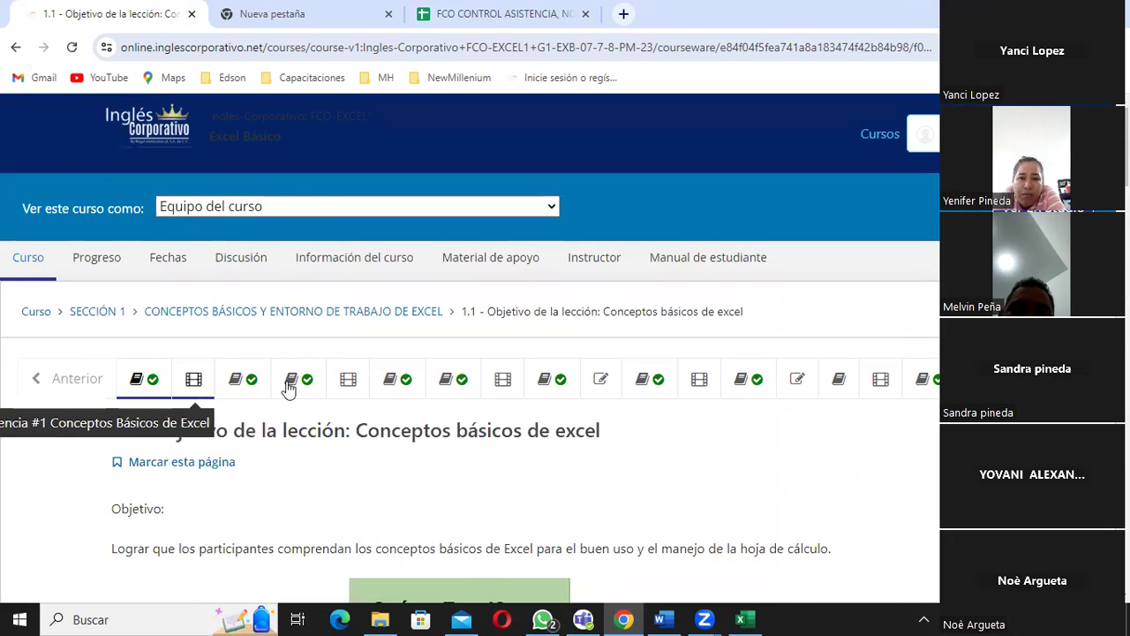
pyautogui.scroll(-3, 707, 402)
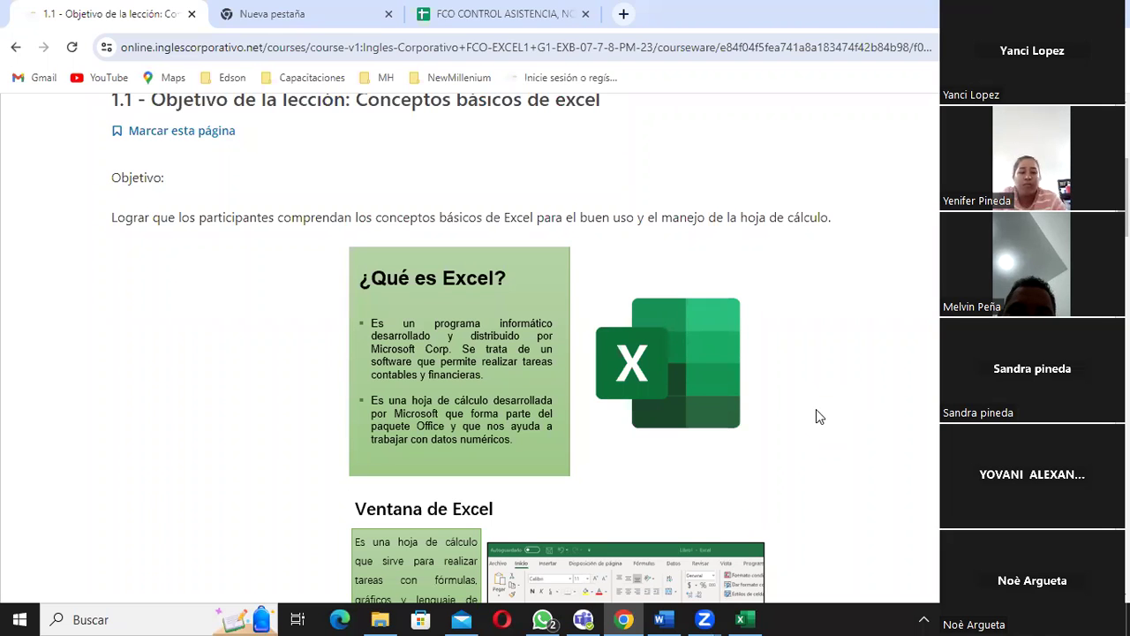
pyautogui.scroll(-3, 817, 416)
pyautogui.scroll(-3, 816, 411)
pyautogui.scroll(6, 816, 410)
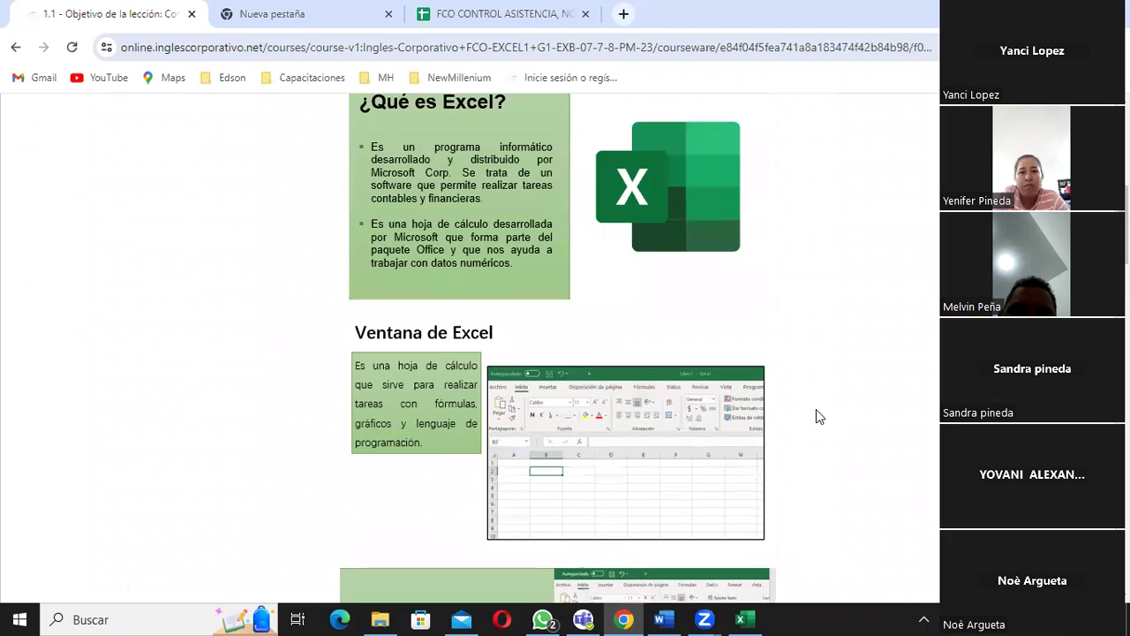
pyautogui.scroll(3, 816, 411)
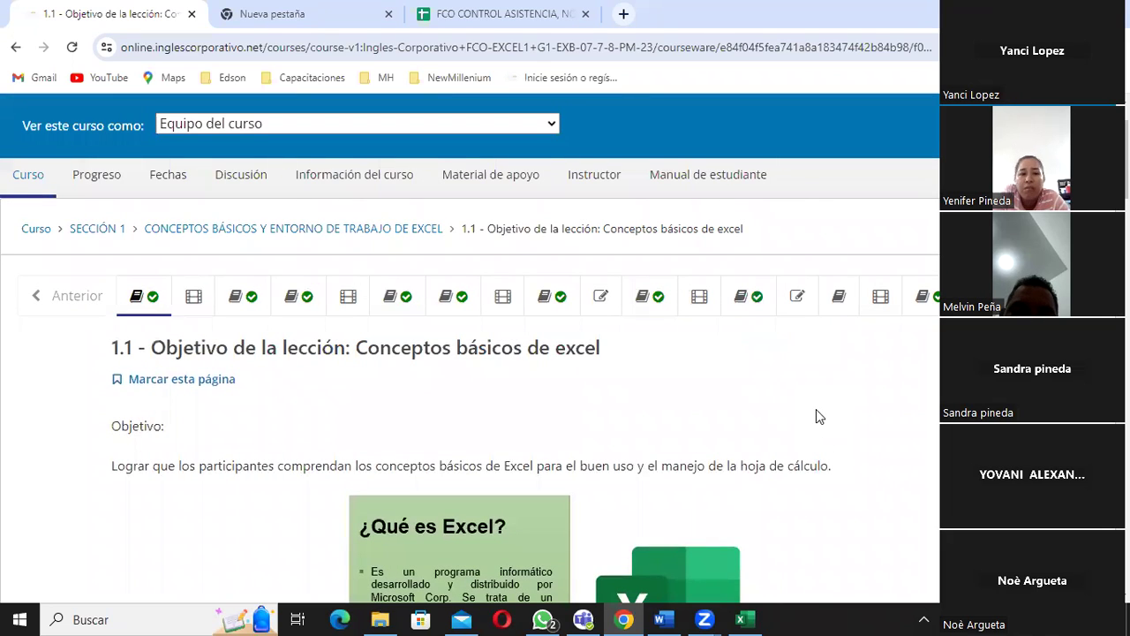
pyautogui.scroll(-3, 816, 416)
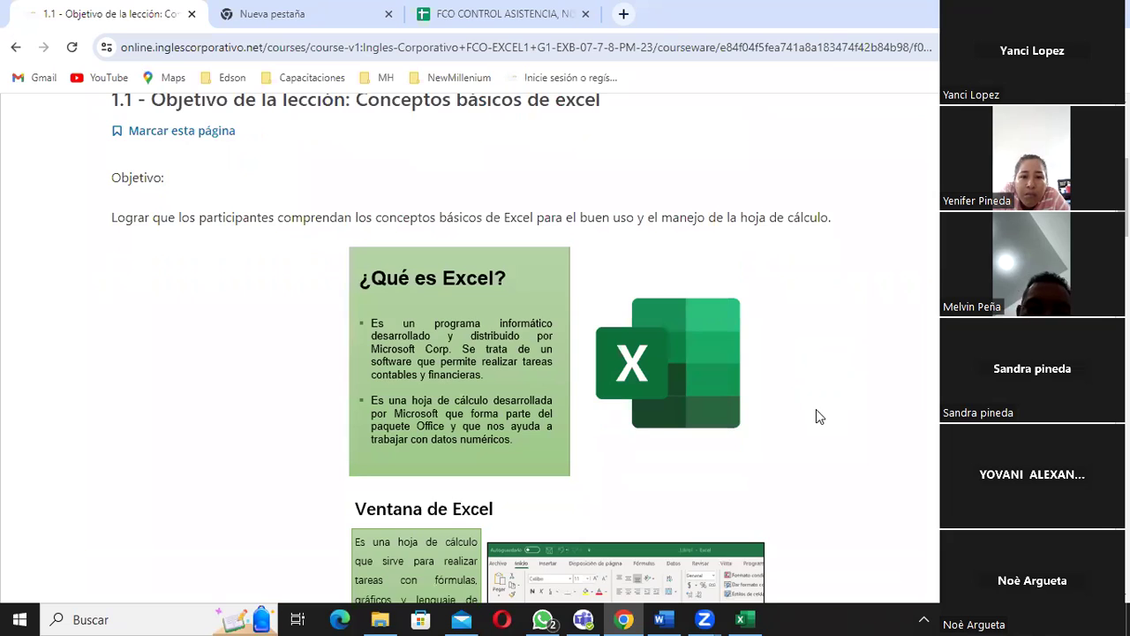
pyautogui.scroll(-4, 816, 411)
pyautogui.scroll(-4, 817, 410)
pyautogui.scroll(-4, 817, 410)
pyautogui.scroll(-1, 817, 410)
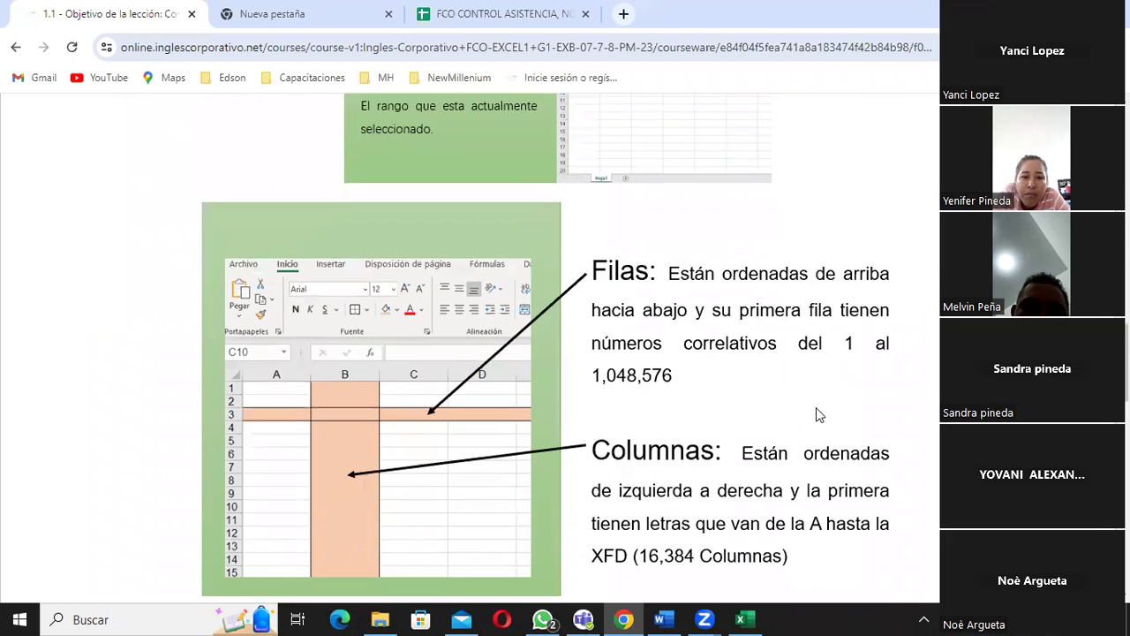
pyautogui.scroll(-1, 817, 412)
pyautogui.scroll(-2, 817, 412)
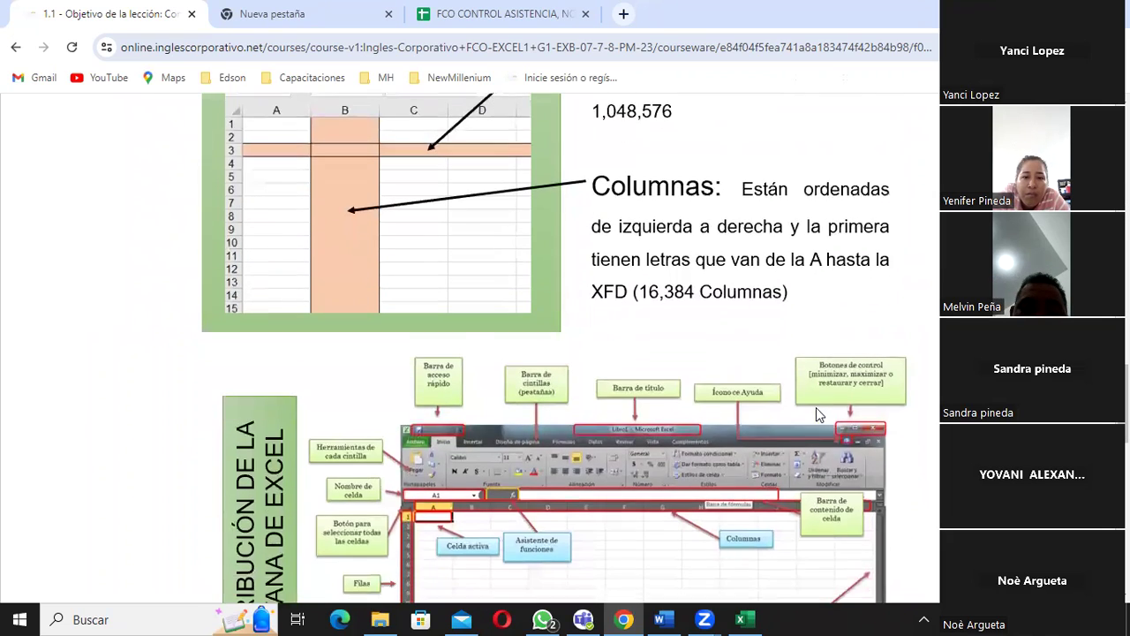
pyautogui.scroll(-3, 817, 412)
pyautogui.scroll(6, 817, 412)
pyautogui.scroll(8, 805, 394)
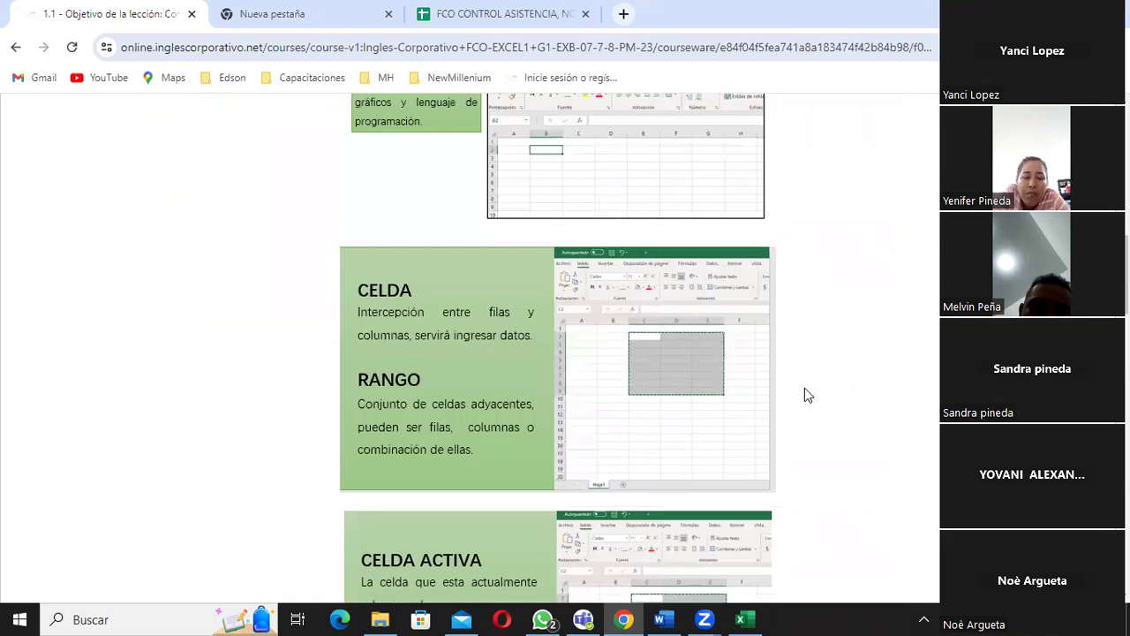
pyautogui.scroll(10, 804, 394)
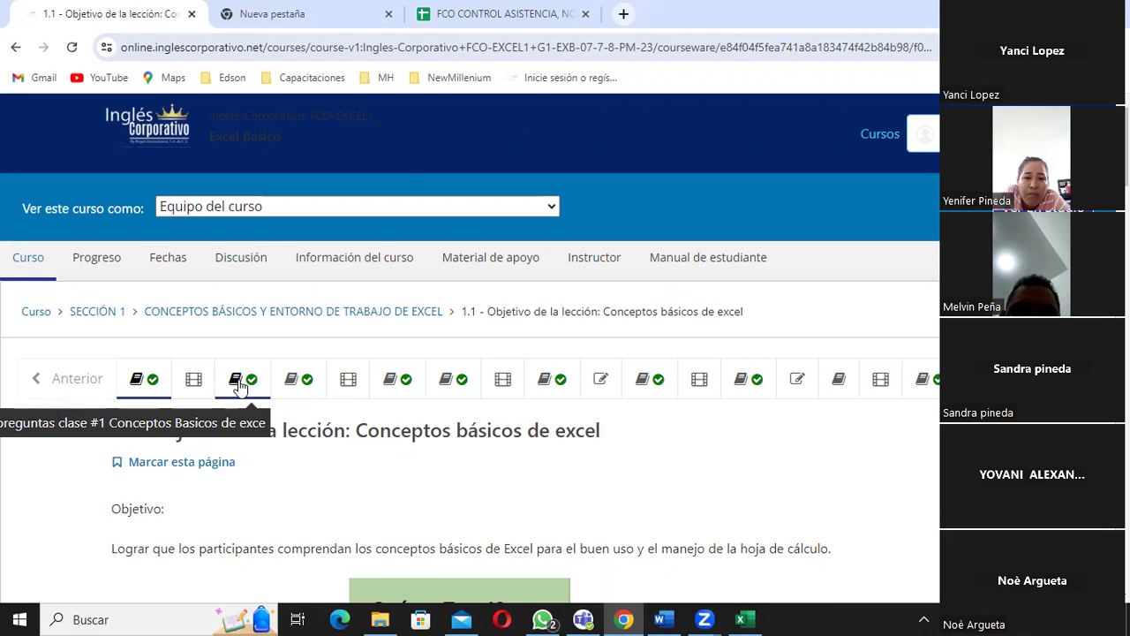
# Step: Scroll the course page to reach the Manual de estudiante Ebook Excel Básico at page 1
pyautogui.scroll(-4, 418, 299)
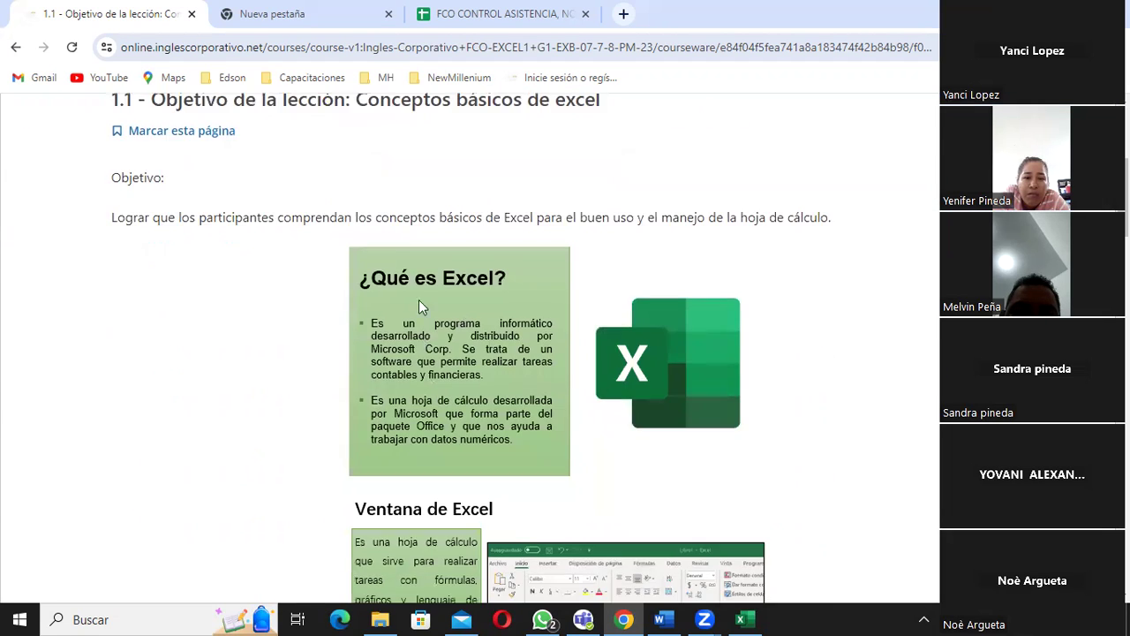
pyautogui.scroll(-2, 418, 299)
pyautogui.scroll(-4, 417, 322)
pyautogui.scroll(-5, 417, 322)
pyautogui.scroll(-2, 417, 322)
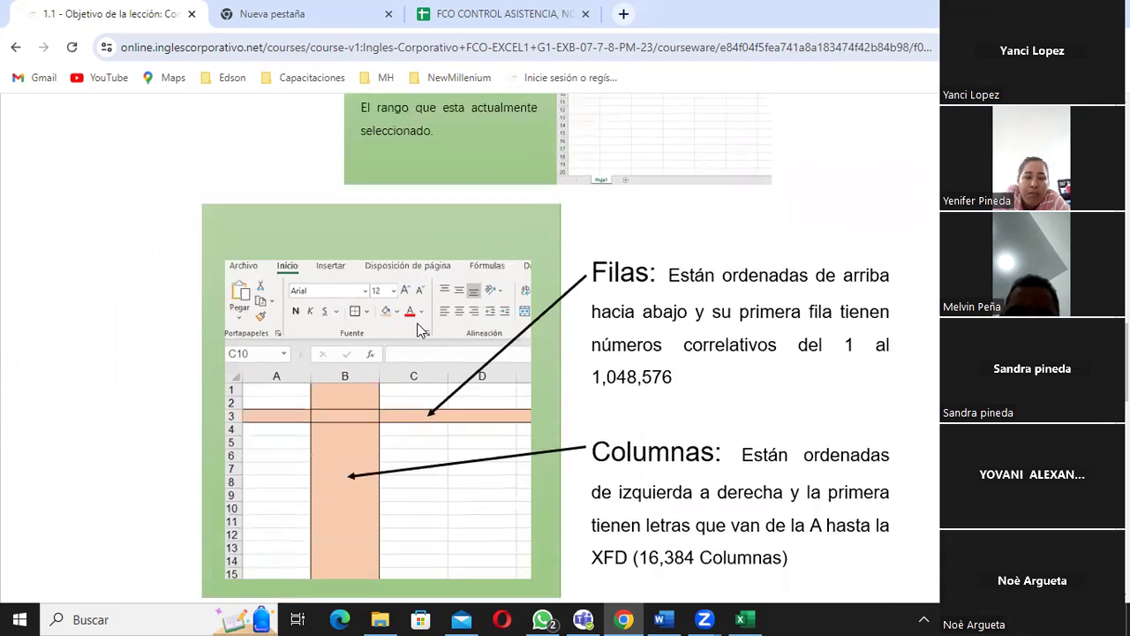
pyautogui.scroll(-4, 419, 327)
pyautogui.scroll(-1, 420, 332)
pyautogui.scroll(-2, 420, 332)
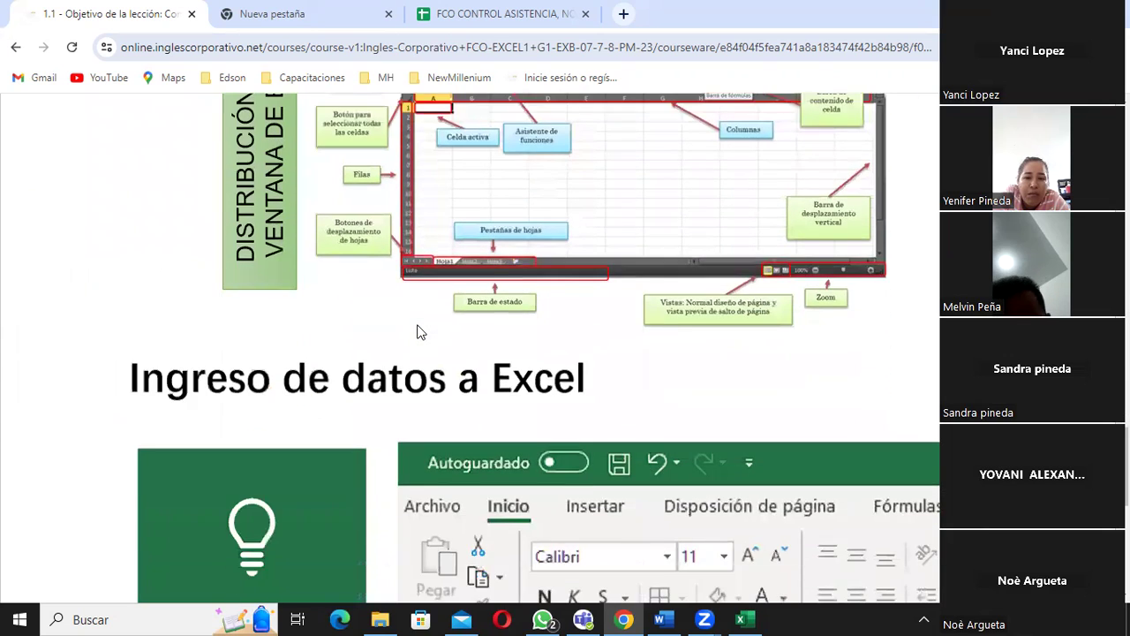
pyautogui.scroll(5, 420, 327)
pyautogui.scroll(5, 420, 316)
pyautogui.scroll(5, 424, 310)
pyautogui.scroll(3, 424, 310)
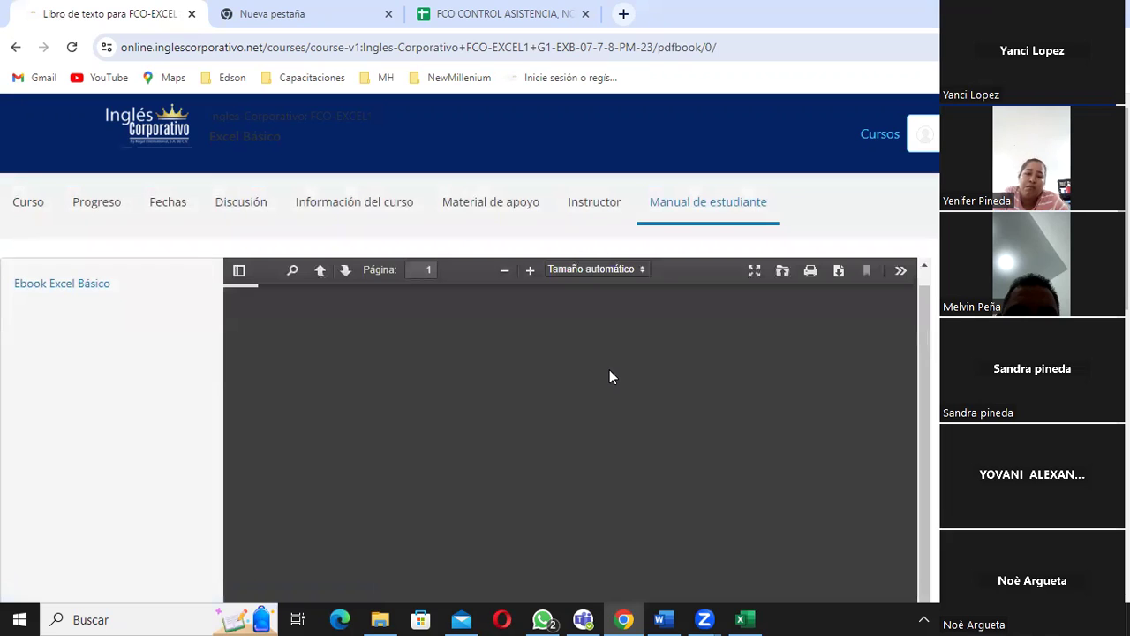
# Step: Read the Ebook Excel Básico from its cover and contents to page 24's custom Kg number format
pyautogui.scroll(-2, 607, 367)
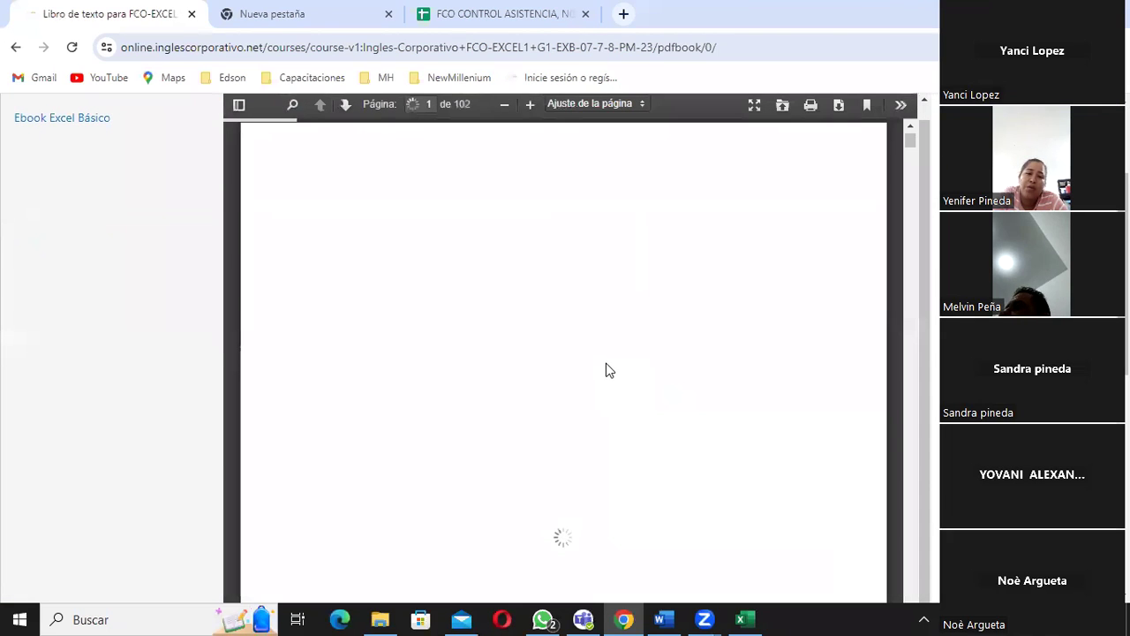
pyautogui.scroll(-3, 608, 367)
pyautogui.scroll(-5, 606, 369)
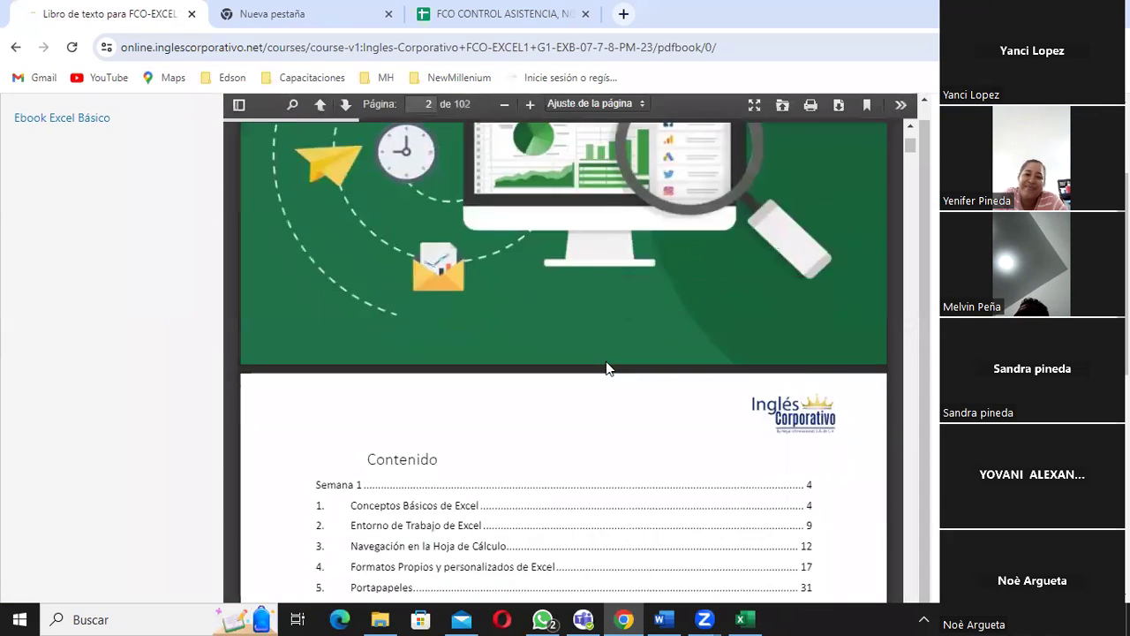
pyautogui.scroll(-2, 605, 371)
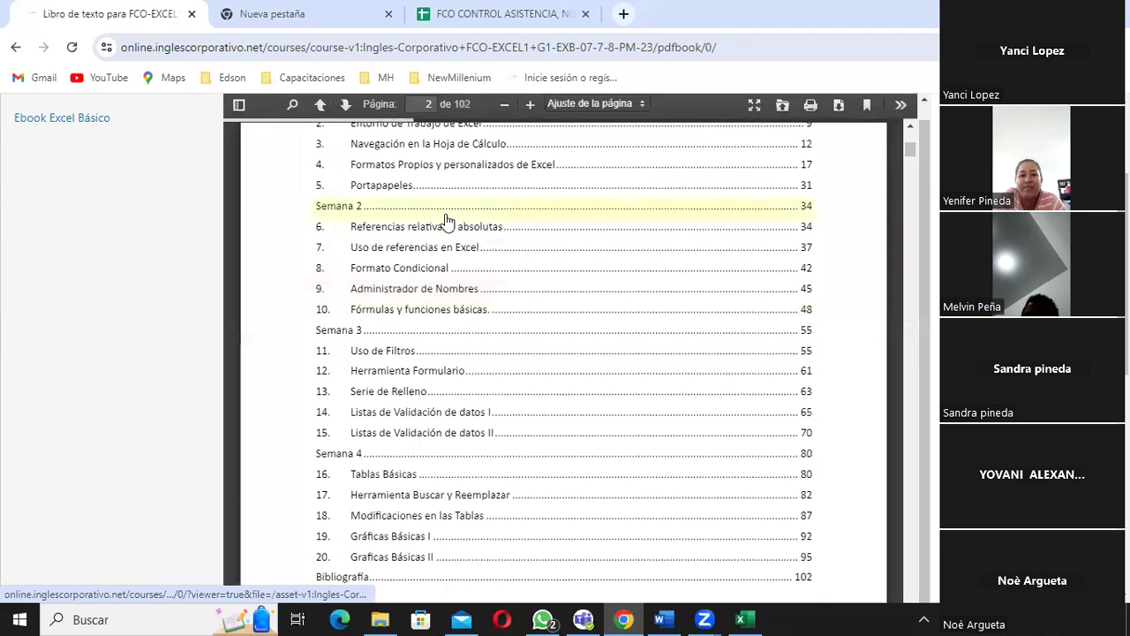
pyautogui.scroll(2, 446, 223)
pyautogui.scroll(1, 444, 227)
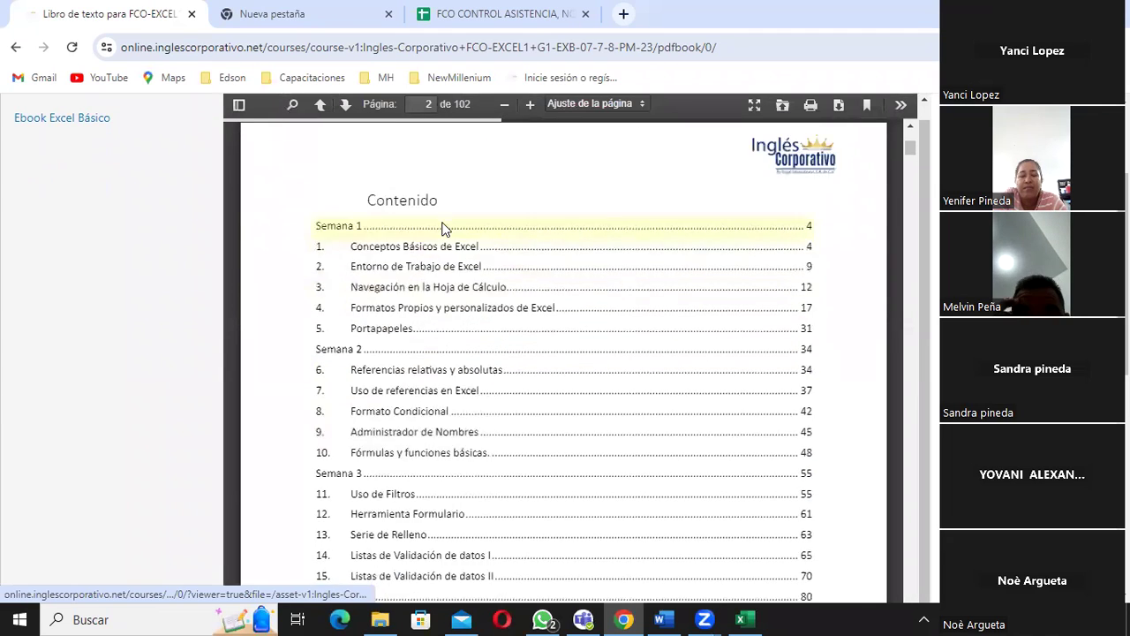
pyautogui.scroll(3, 446, 226)
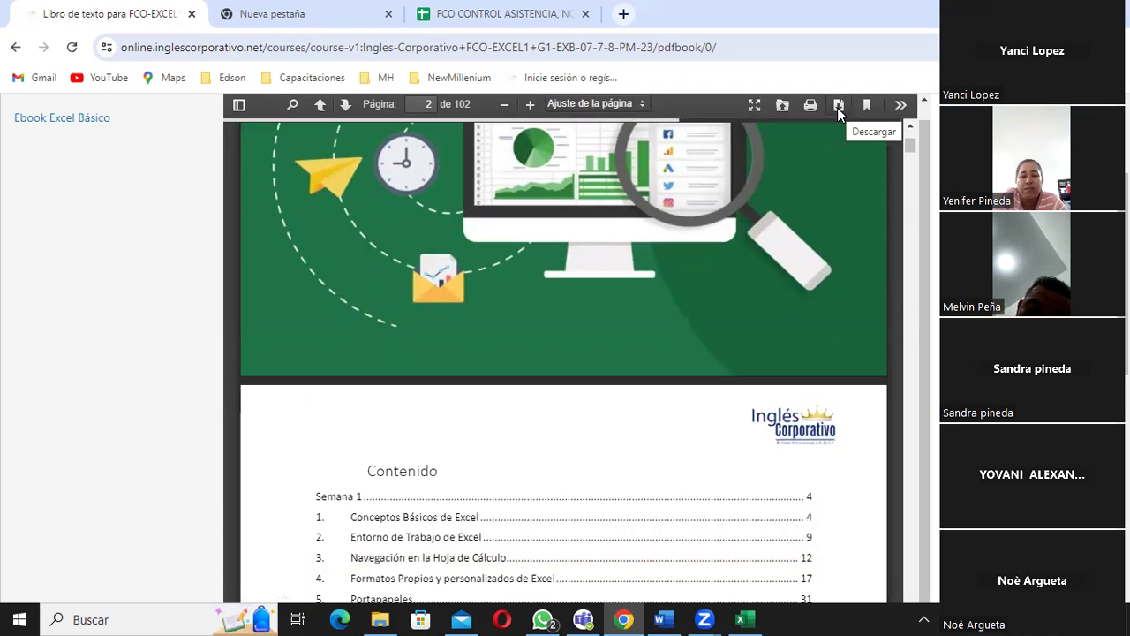
pyautogui.scroll(-1, 577, 299)
pyautogui.scroll(-4, 577, 299)
pyautogui.scroll(-5, 578, 299)
pyautogui.scroll(-3, 579, 305)
pyautogui.scroll(-5, 579, 304)
pyautogui.scroll(-3, 574, 299)
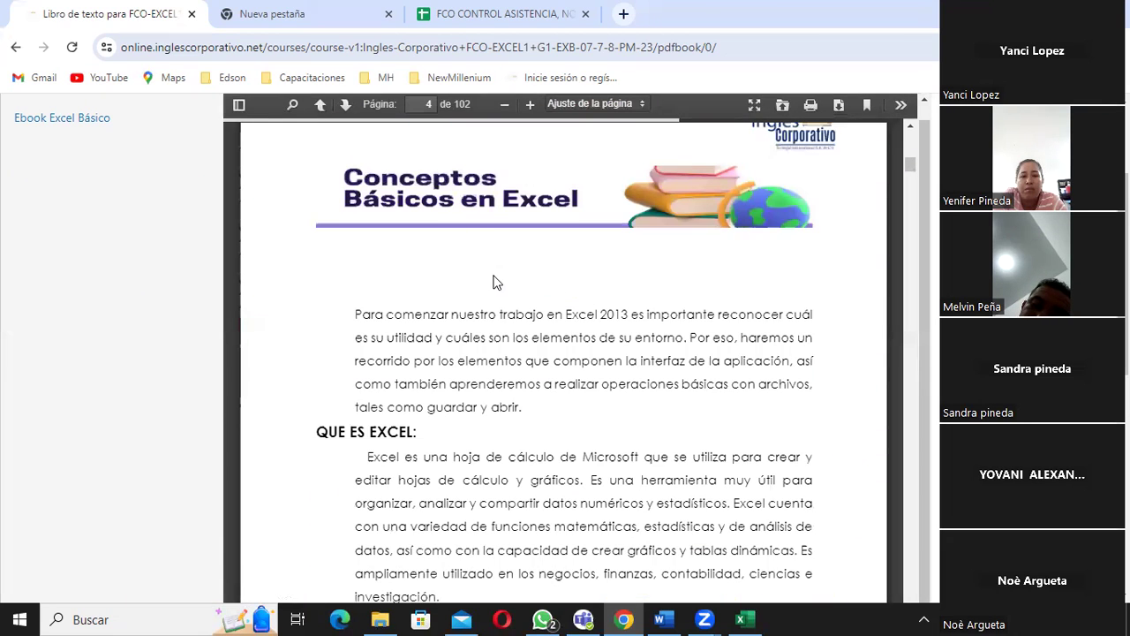
pyautogui.scroll(-4, 494, 282)
pyautogui.scroll(-1, 494, 282)
pyautogui.scroll(-5, 487, 282)
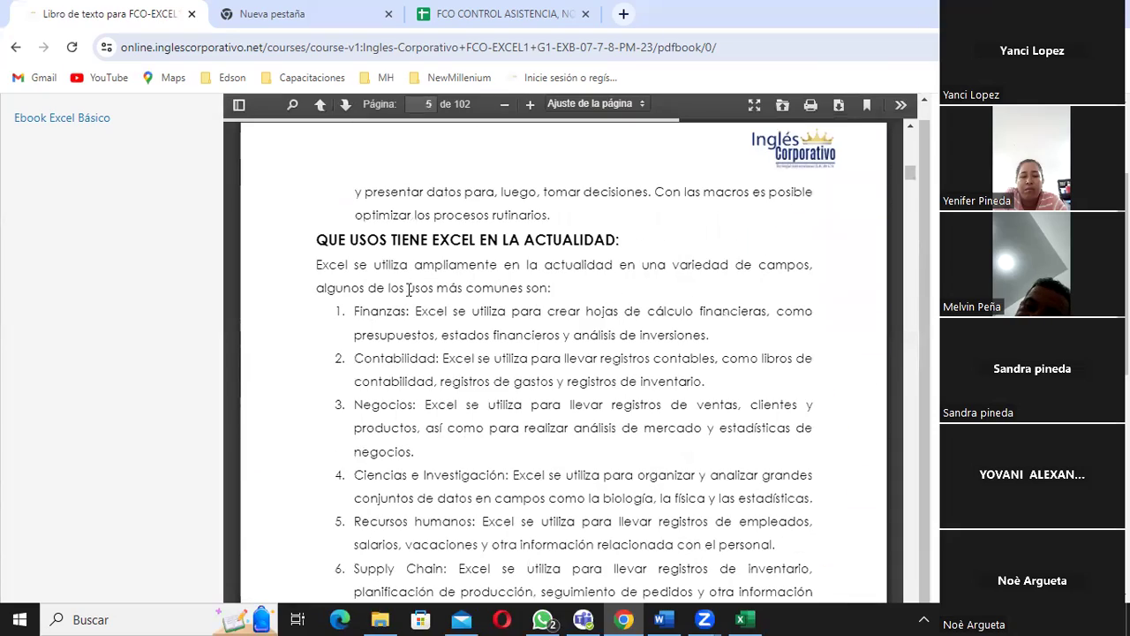
pyautogui.scroll(-5, 388, 263)
pyautogui.scroll(-3, 391, 268)
pyautogui.scroll(-5, 393, 260)
pyautogui.scroll(-3, 392, 259)
pyautogui.scroll(-5, 424, 274)
pyautogui.scroll(-3, 442, 272)
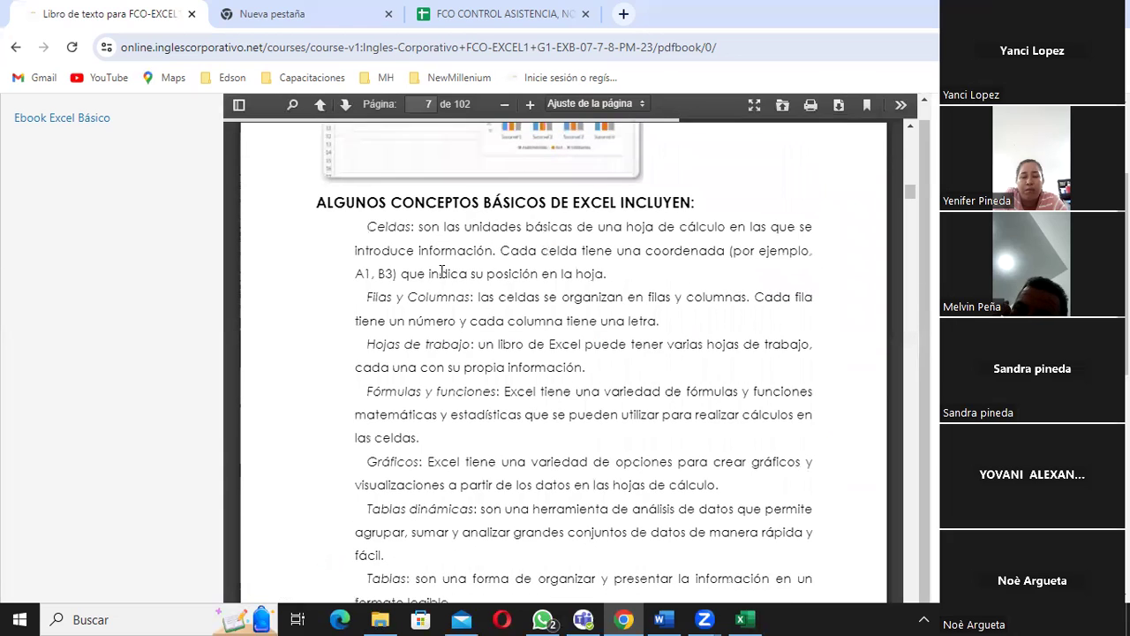
pyautogui.scroll(-3, 441, 283)
pyautogui.scroll(-5, 446, 256)
pyautogui.scroll(-4, 495, 252)
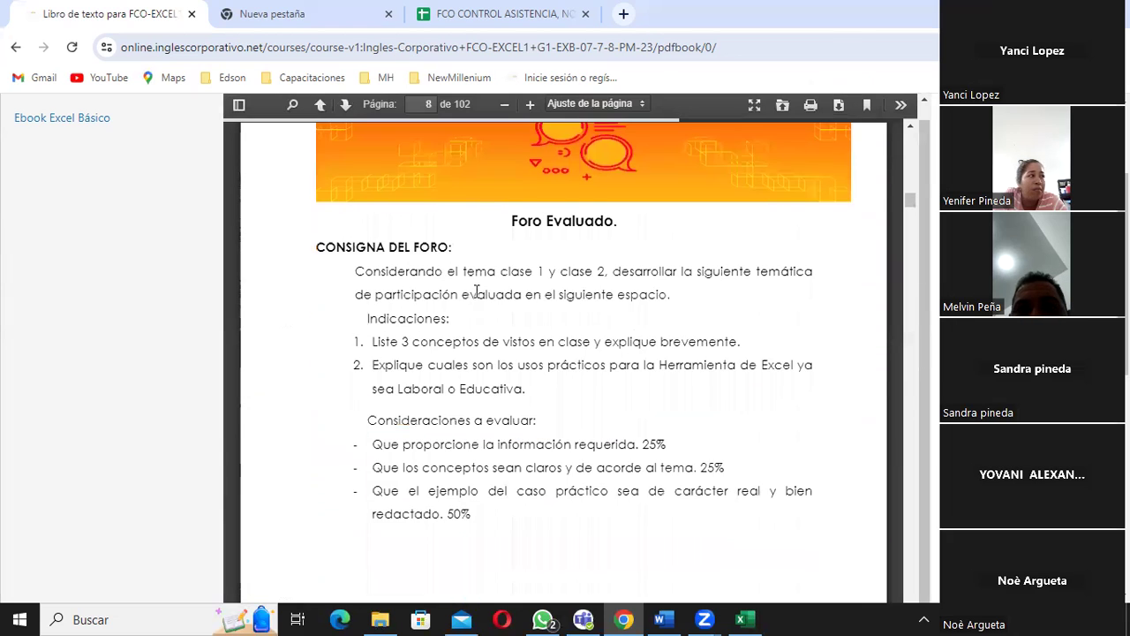
pyautogui.scroll(-5, 557, 247)
pyautogui.scroll(-4, 530, 252)
pyautogui.scroll(3, 499, 265)
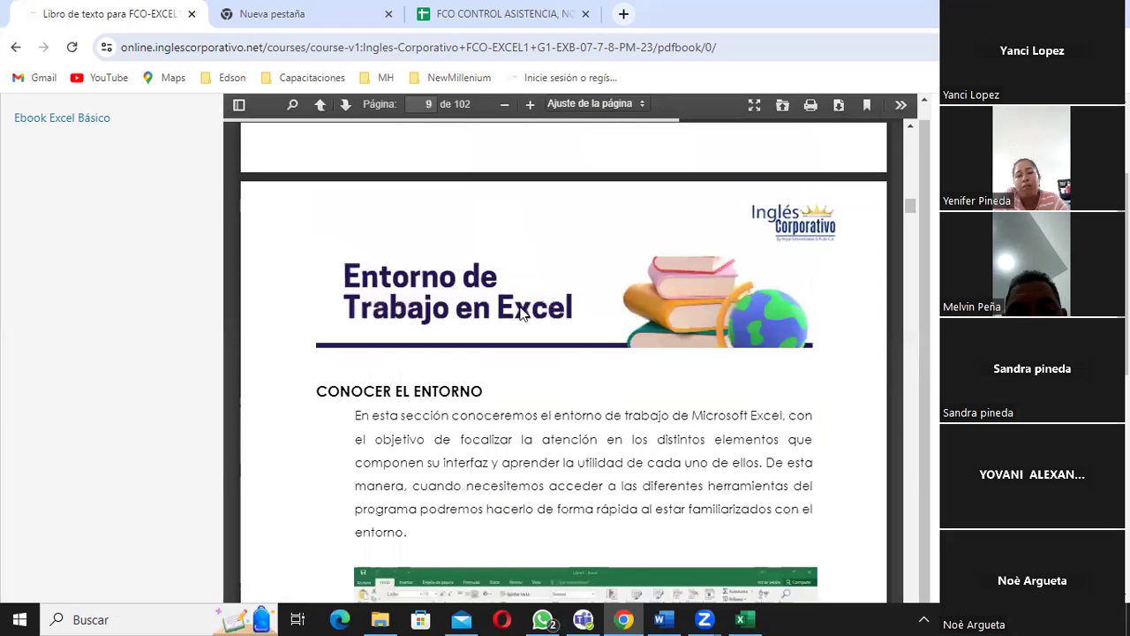
pyautogui.scroll(-2, 523, 309)
pyautogui.scroll(-2, 528, 307)
pyautogui.scroll(-3, 521, 296)
pyautogui.scroll(-6, 519, 292)
pyautogui.scroll(-6, 519, 295)
pyautogui.scroll(-1, 519, 292)
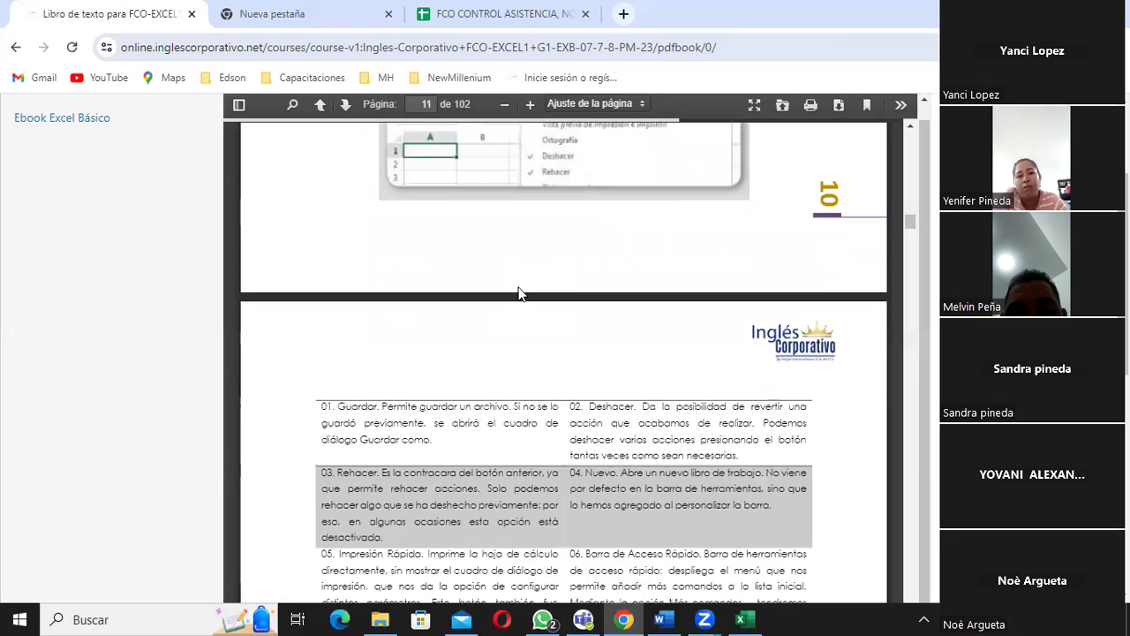
pyautogui.scroll(3, 517, 265)
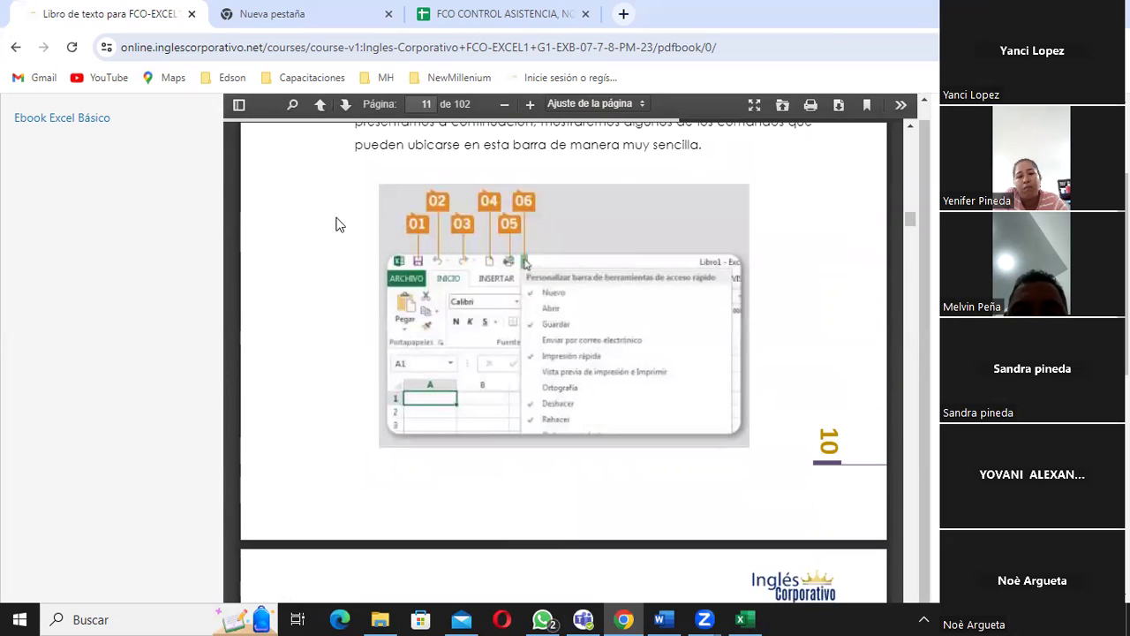
pyautogui.scroll(-2, 530, 259)
pyautogui.scroll(-5, 530, 259)
pyautogui.scroll(-5, 530, 257)
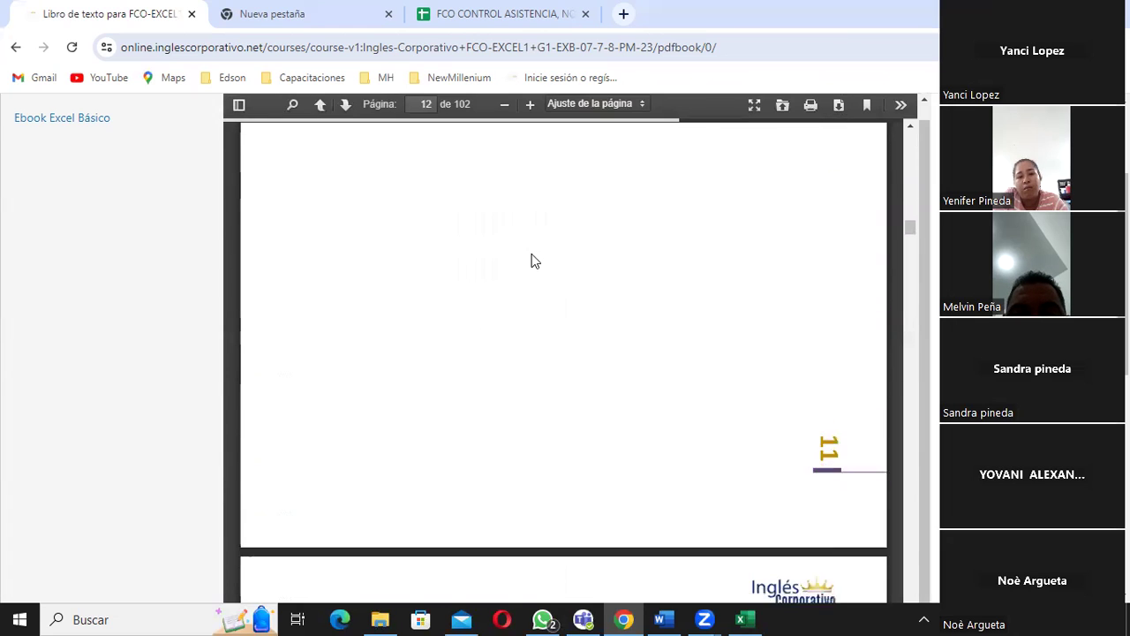
pyautogui.scroll(-4, 532, 260)
pyautogui.scroll(-5, 530, 263)
pyautogui.scroll(-8, 521, 272)
pyautogui.scroll(-7, 521, 276)
pyautogui.scroll(-7, 522, 272)
pyautogui.scroll(-9, 523, 269)
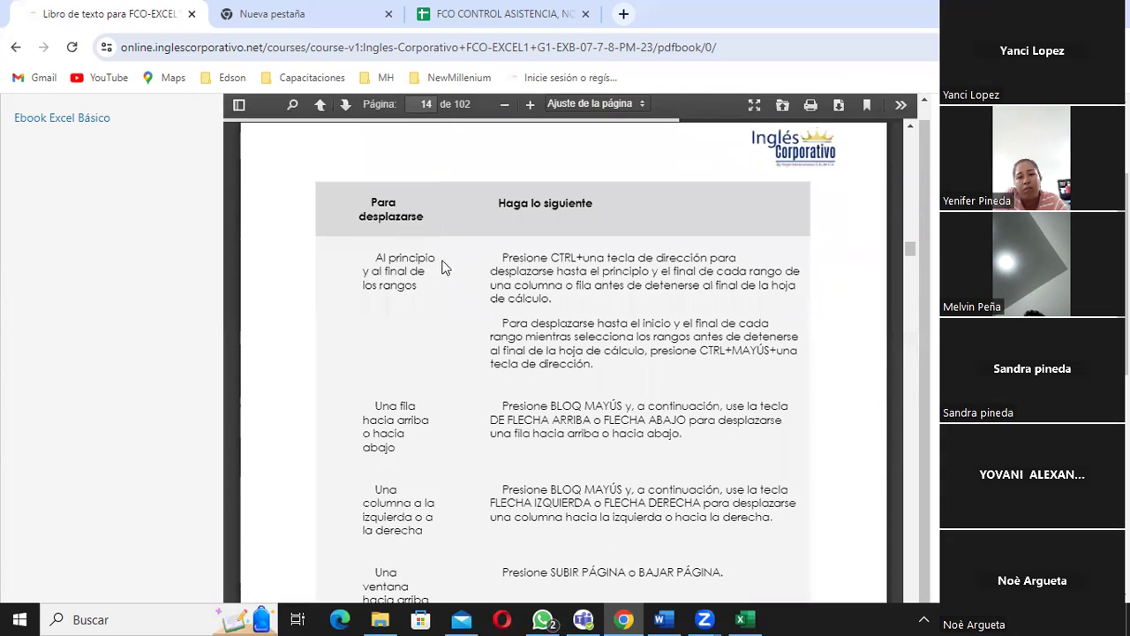
pyautogui.scroll(-1, 442, 264)
pyautogui.scroll(-5, 436, 258)
pyautogui.scroll(-5, 436, 260)
pyautogui.scroll(3, 437, 265)
pyautogui.scroll(3, 436, 265)
pyautogui.scroll(-4, 436, 265)
pyautogui.scroll(-5, 436, 265)
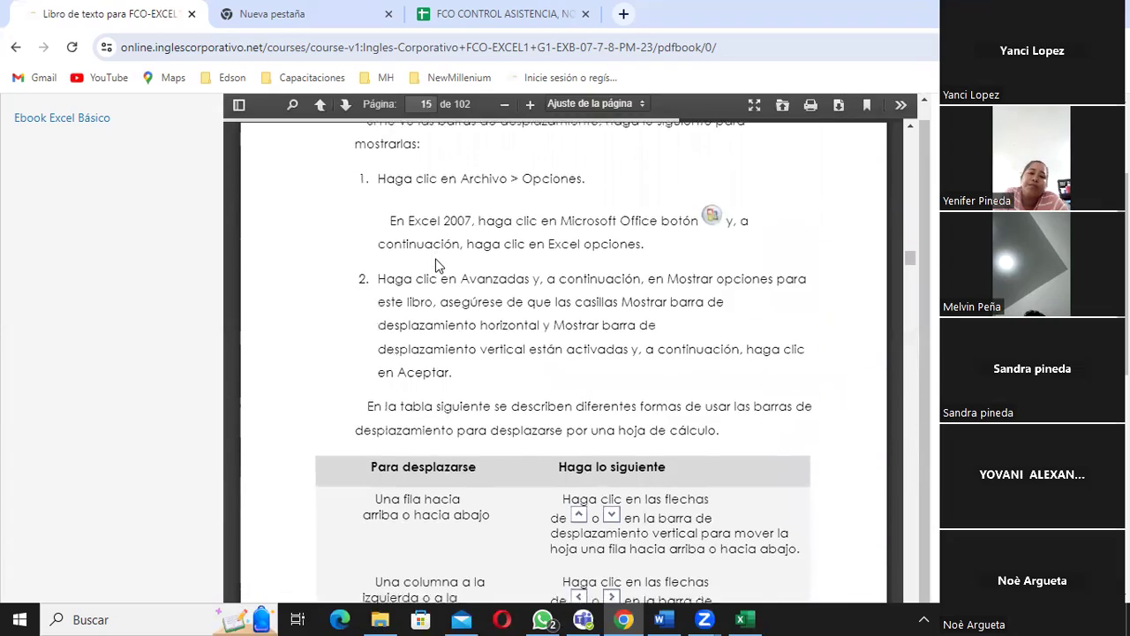
pyautogui.scroll(-3, 435, 265)
pyautogui.scroll(-3, 437, 258)
pyautogui.scroll(-4, 436, 257)
pyautogui.scroll(-4, 436, 265)
pyautogui.scroll(-5, 436, 265)
pyautogui.scroll(3, 456, 218)
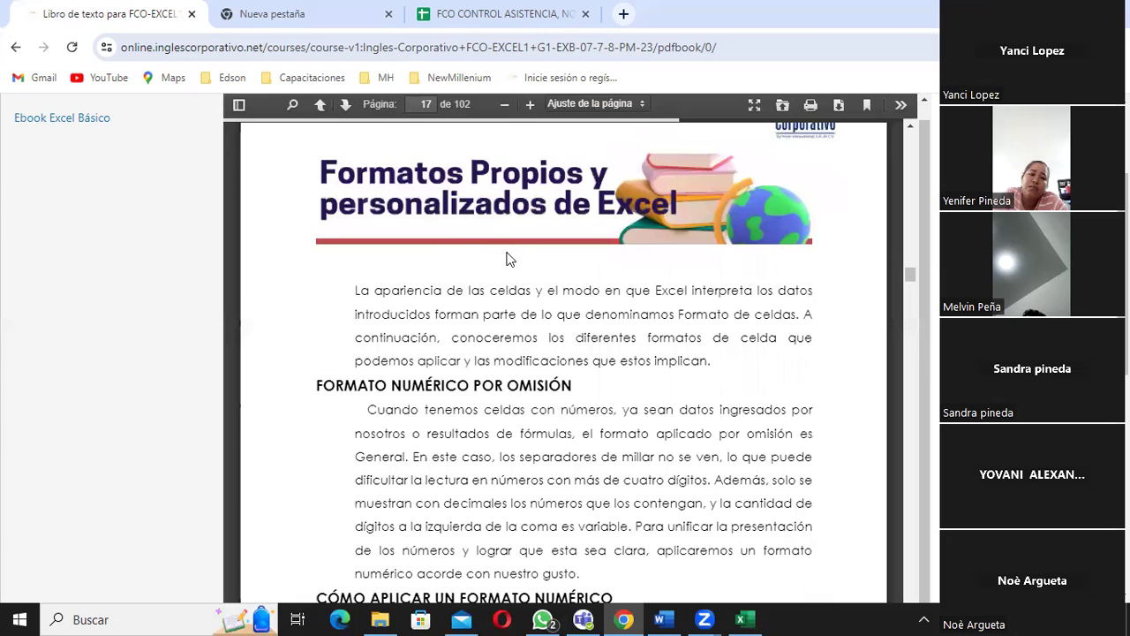
pyautogui.scroll(-3, 506, 256)
pyautogui.scroll(-4, 505, 258)
pyautogui.scroll(-4, 486, 276)
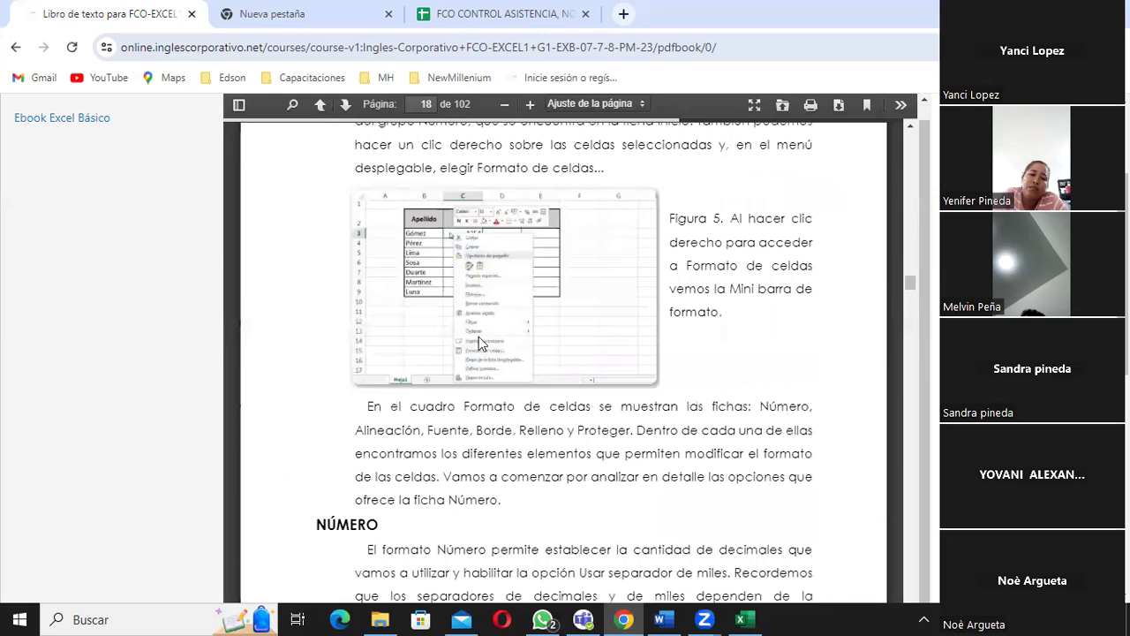
pyautogui.scroll(-5, 477, 369)
pyautogui.scroll(-3, 476, 360)
pyautogui.scroll(-2, 475, 359)
pyautogui.scroll(-3, 475, 359)
pyautogui.scroll(-2, 475, 360)
pyautogui.scroll(-4, 475, 359)
pyautogui.scroll(-1, 476, 359)
pyautogui.scroll(-4, 476, 359)
pyautogui.scroll(-3, 476, 359)
pyautogui.scroll(-3, 476, 359)
pyautogui.scroll(-4, 477, 357)
pyautogui.scroll(-4, 477, 357)
pyautogui.scroll(-4, 477, 358)
pyautogui.scroll(-4, 495, 353)
pyautogui.scroll(-1, 525, 347)
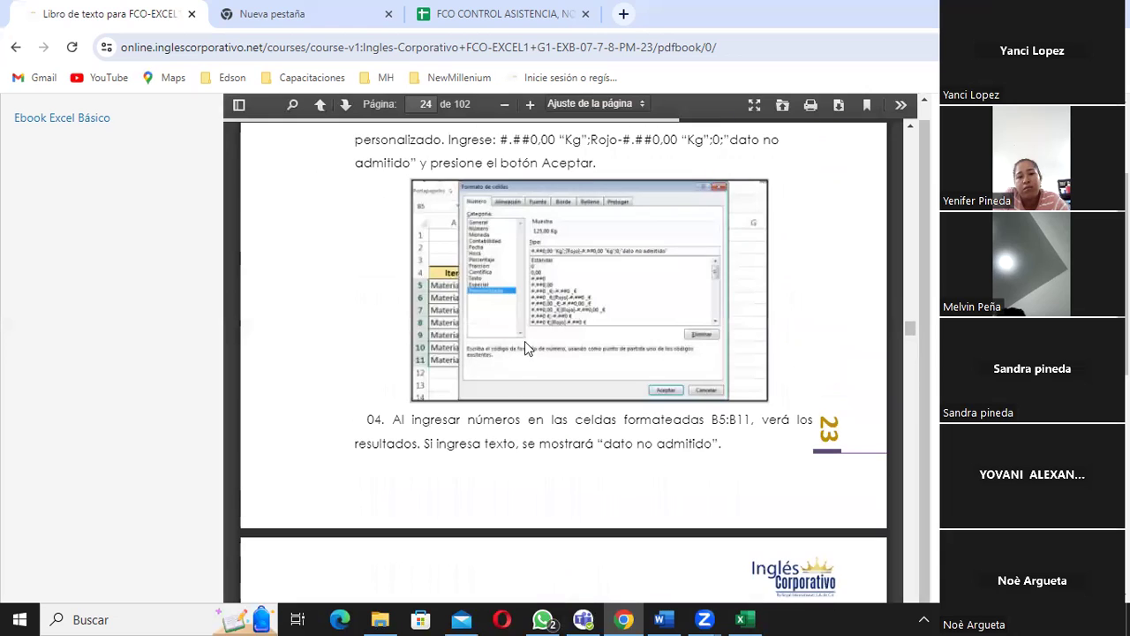
pyautogui.scroll(-5, 505, 432)
pyautogui.scroll(-3, 508, 424)
pyautogui.scroll(5, 520, 403)
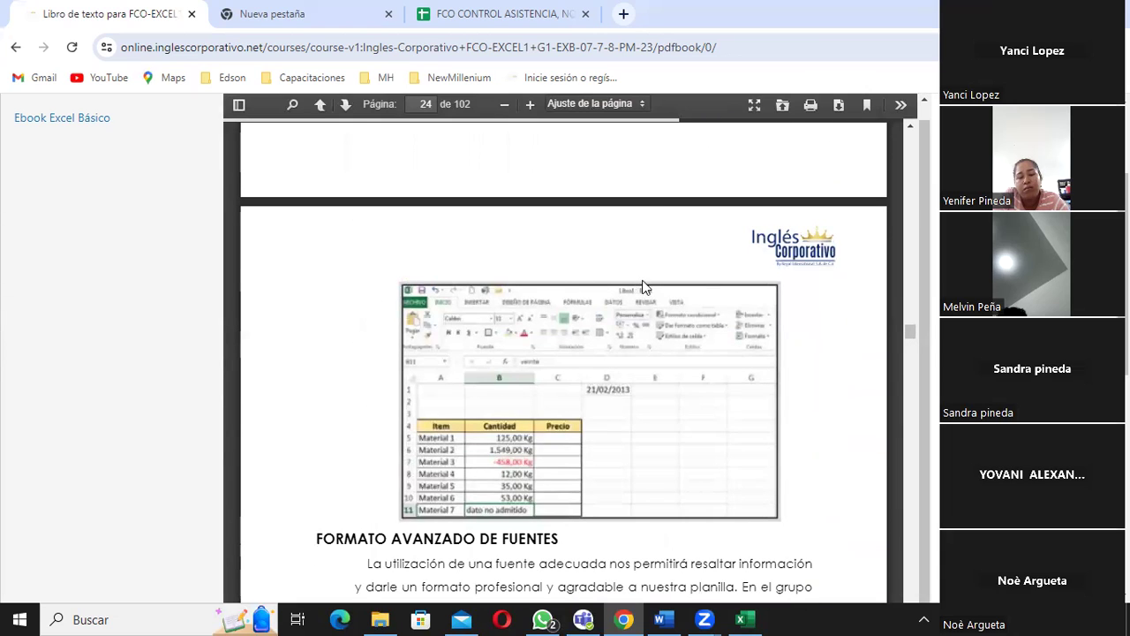
pyautogui.scroll(1, 629, 285)
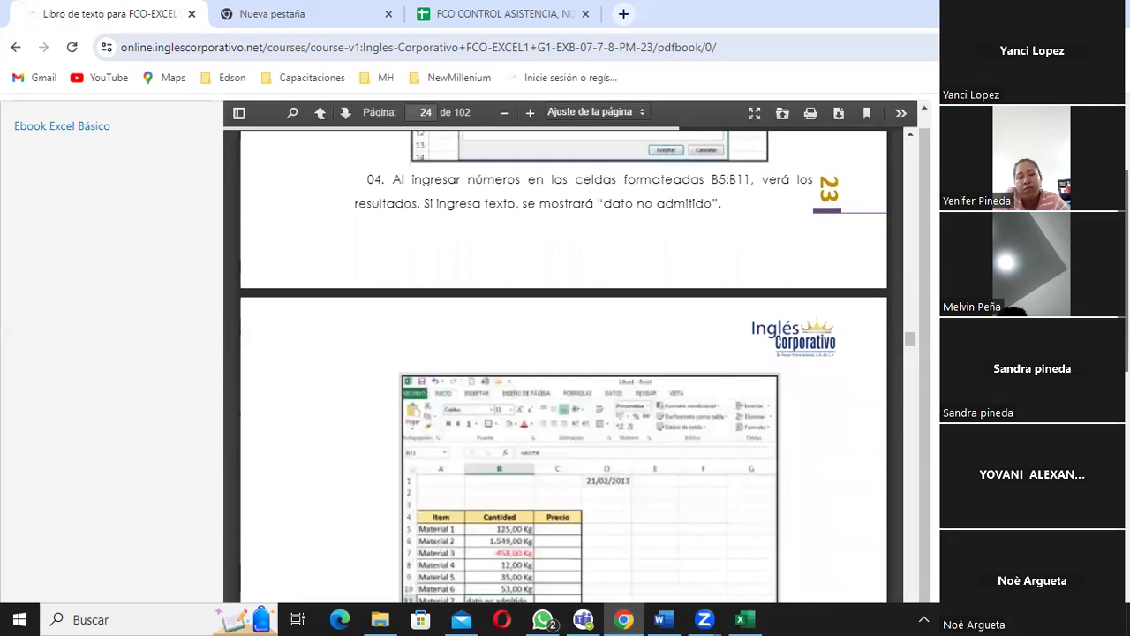
pyautogui.scroll(2, 629, 284)
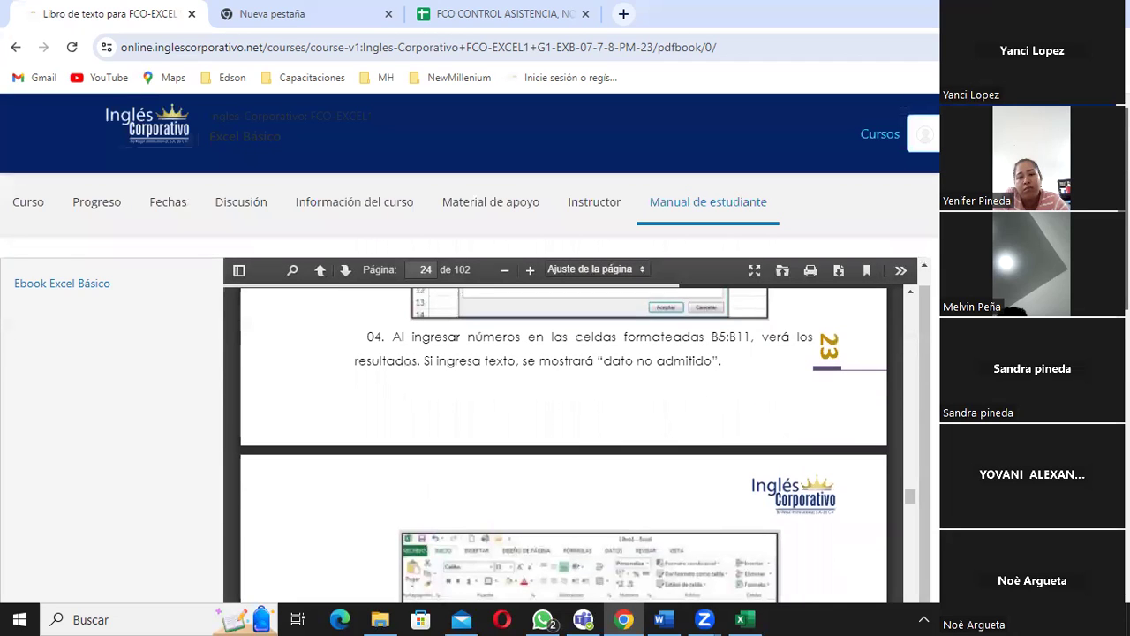
# Step: Check the Progreso page, then return to the Curso outline with SECCIÓN 1 expanded
pyautogui.click(104, 205)
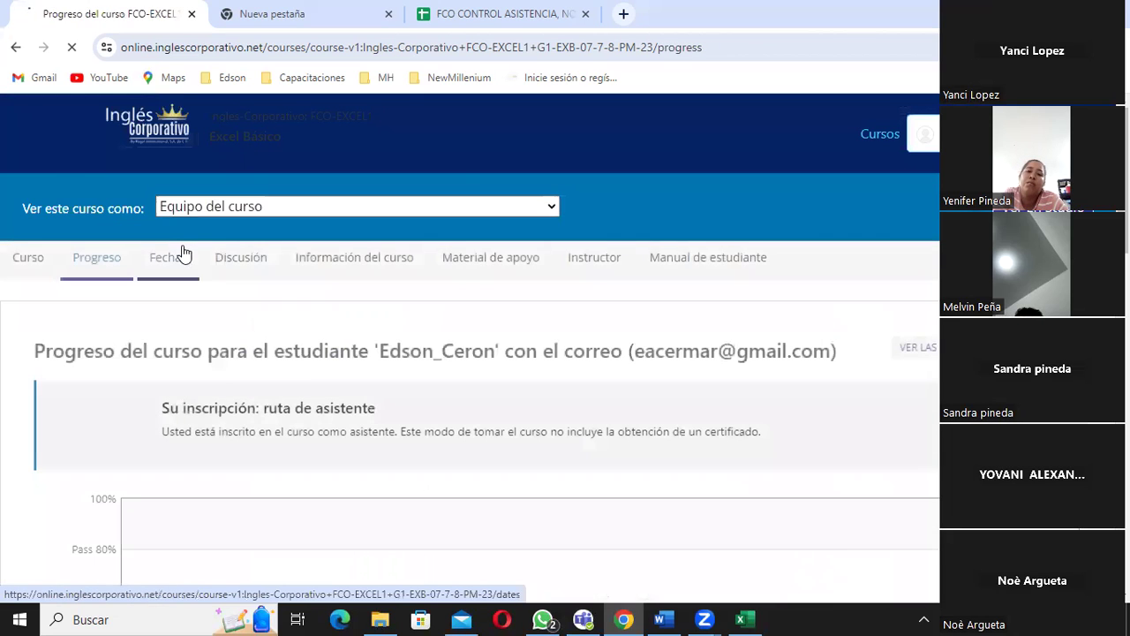
pyautogui.click(27, 265)
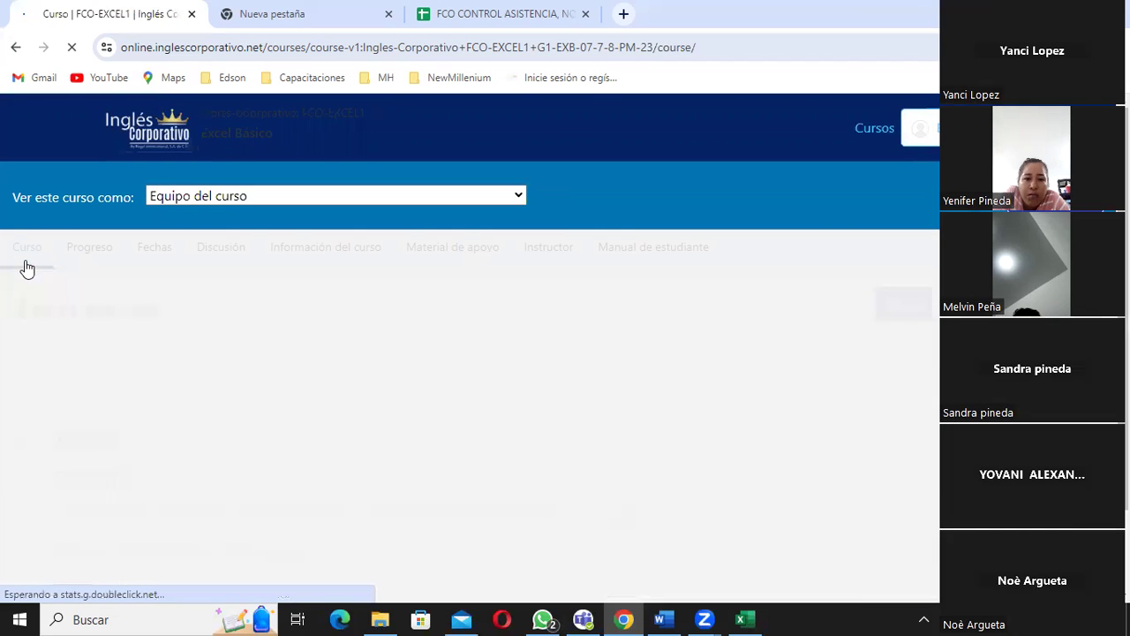
pyautogui.click(98, 446)
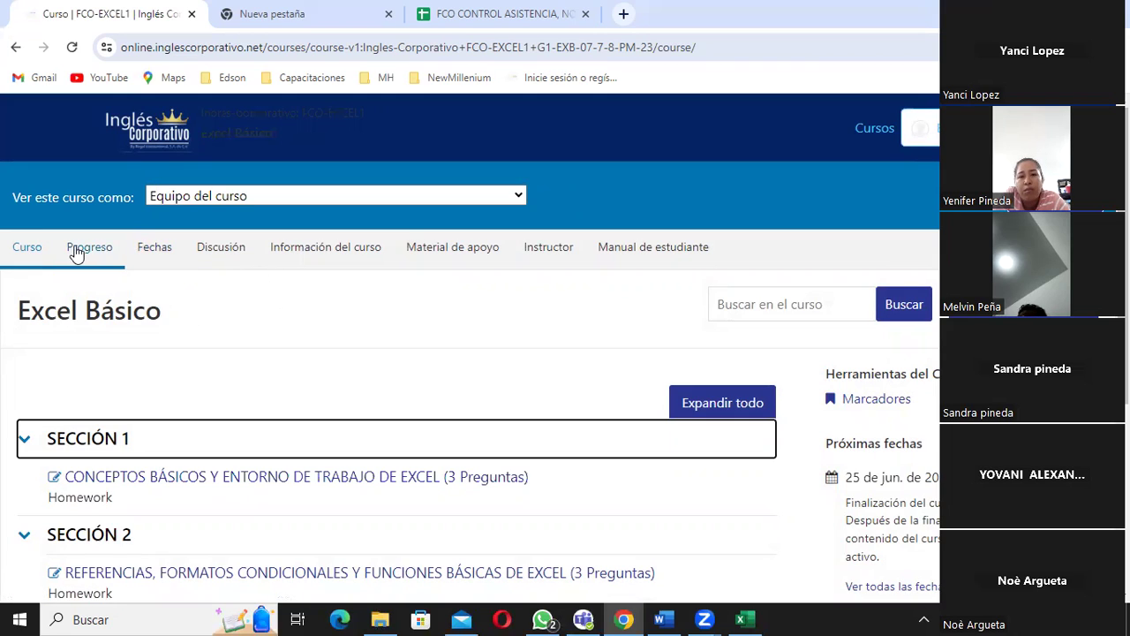
# Step: Open CONCEPTOS BÁSICOS Y ENTORNO DE TRABAJO DE EXCEL and scroll to the ¿Qué es Excel? slide
pyautogui.click(198, 478)
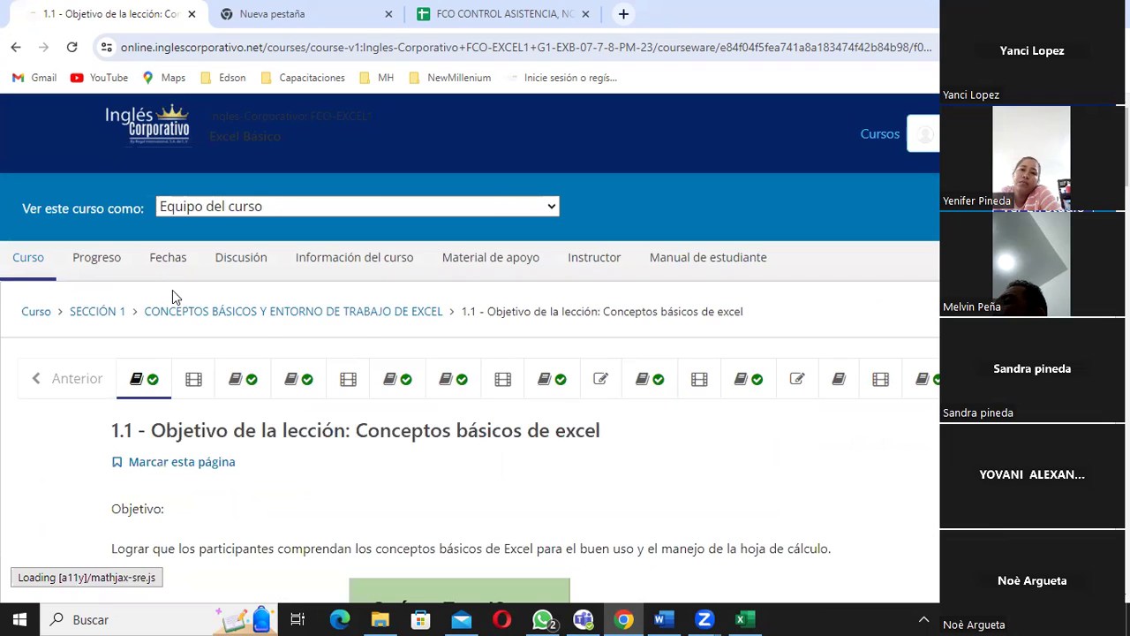
pyautogui.scroll(-2, 353, 331)
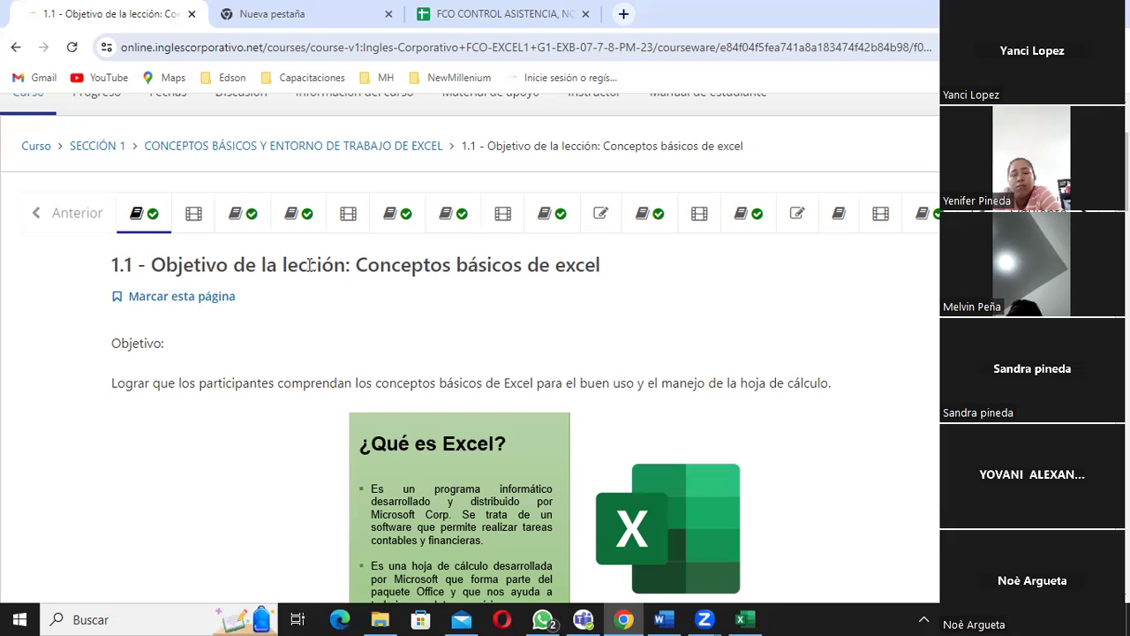
# Step: Move from the class 1 discussion lesson through lesson 1.2 to the class 1 y 2 discussion forum
pyautogui.click(235, 221)
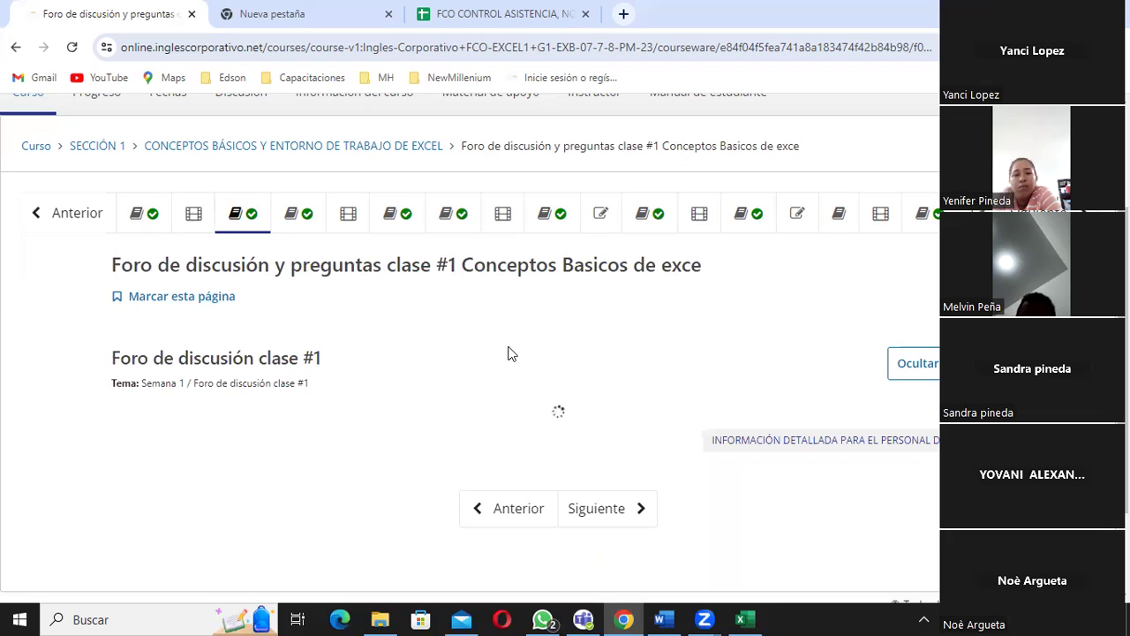
pyautogui.scroll(-3, 475, 423)
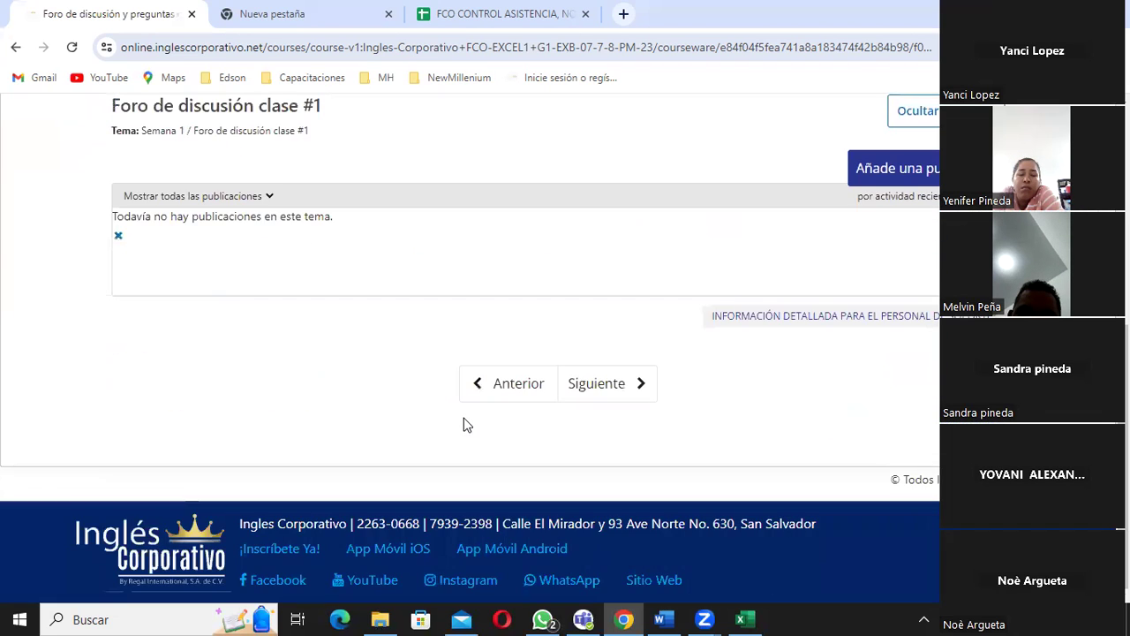
pyautogui.scroll(2, 463, 423)
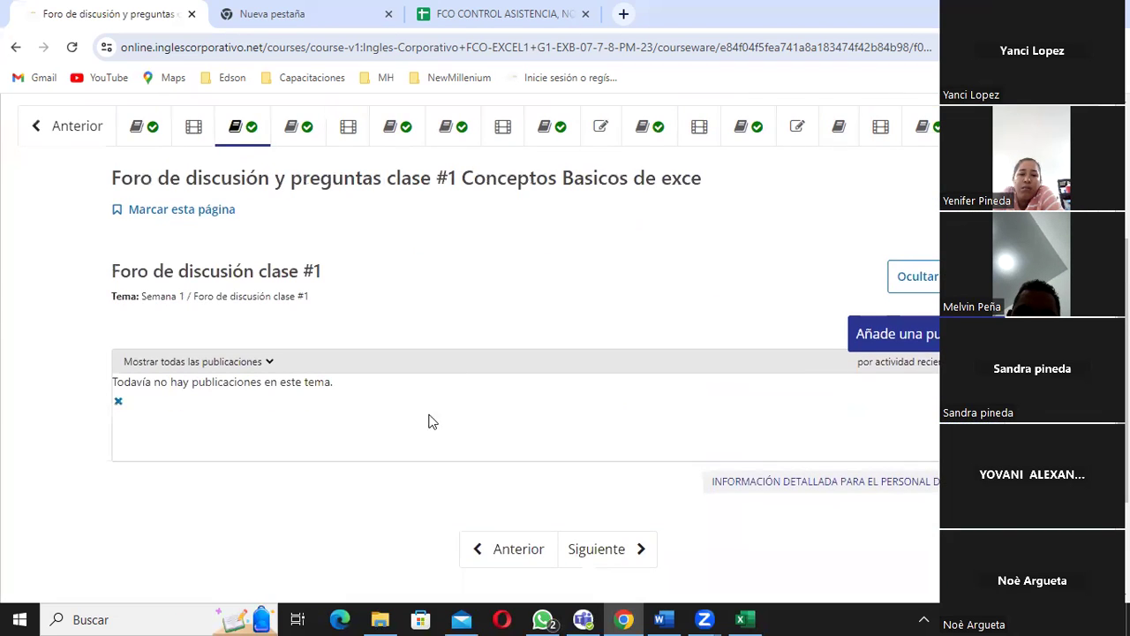
pyautogui.click(298, 139)
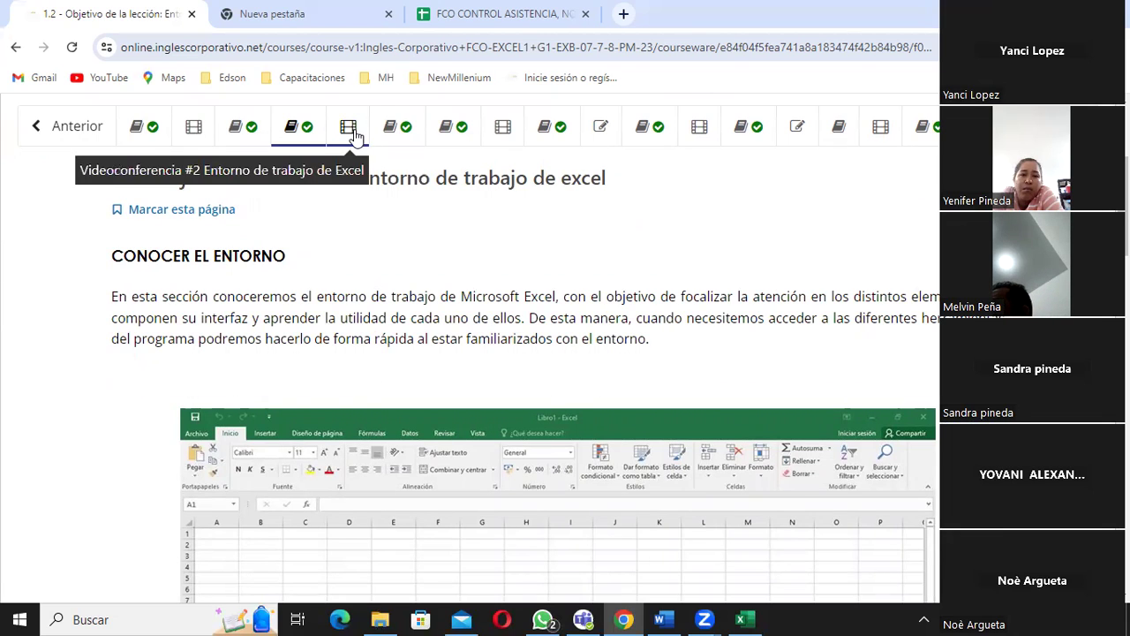
pyautogui.click(391, 131)
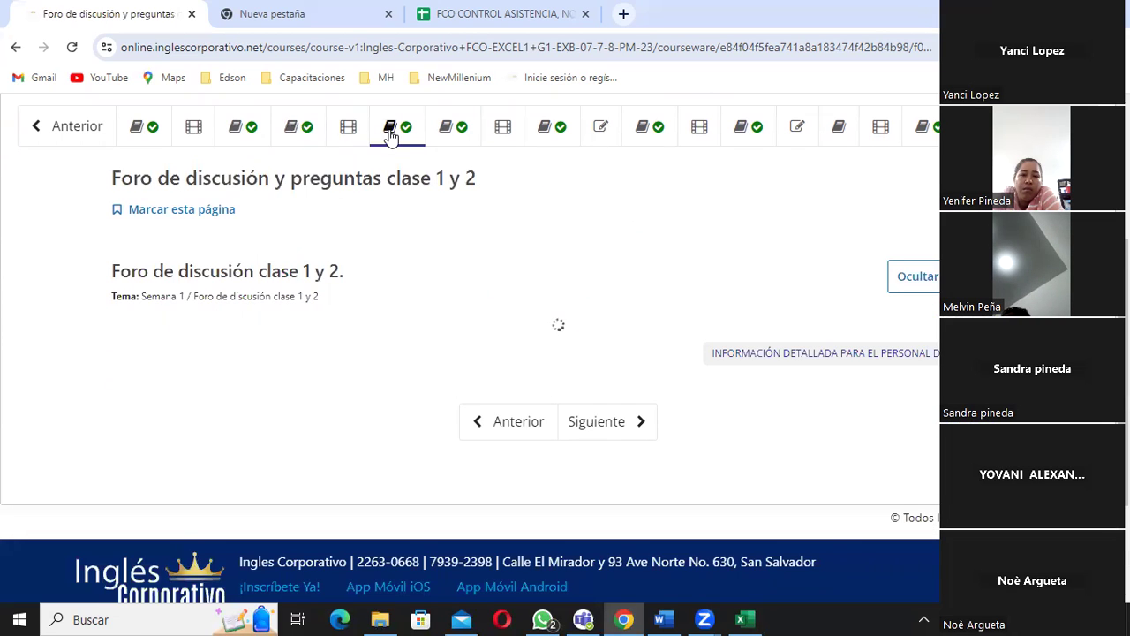
# Step: Open lesson 1.3 on spreadsheet navigation and read through its content
pyautogui.click(451, 131)
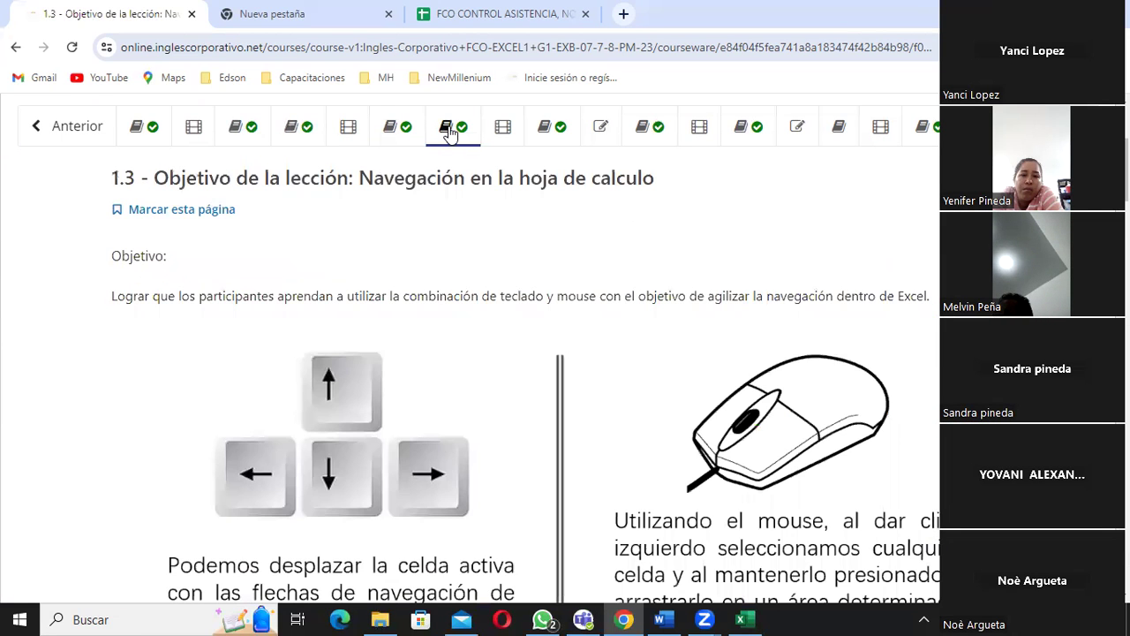
pyautogui.scroll(-4, 545, 371)
pyautogui.scroll(-5, 545, 369)
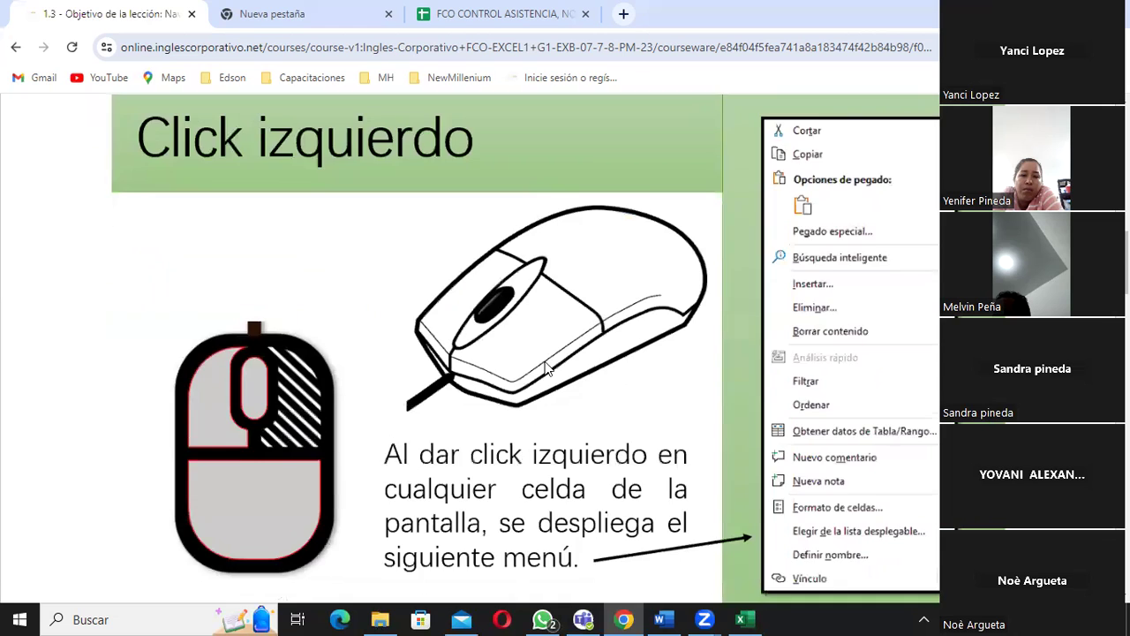
pyautogui.scroll(-4, 545, 369)
pyautogui.scroll(-4, 545, 370)
pyautogui.scroll(-2, 523, 229)
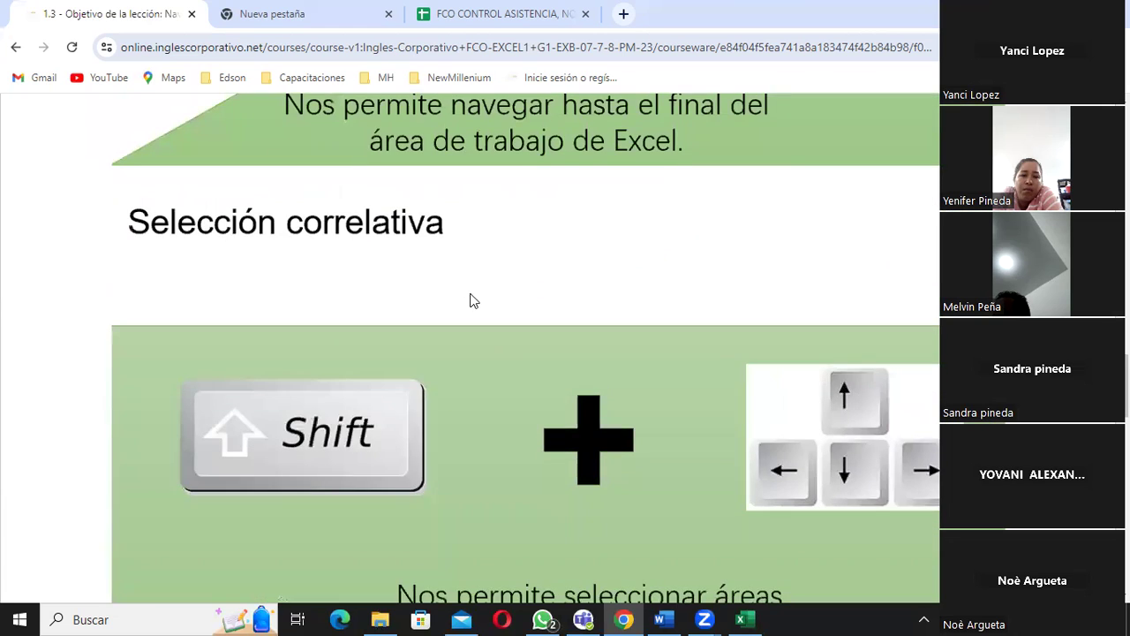
pyautogui.scroll(-3, 472, 302)
pyautogui.scroll(-5, 473, 304)
pyautogui.scroll(1, 479, 295)
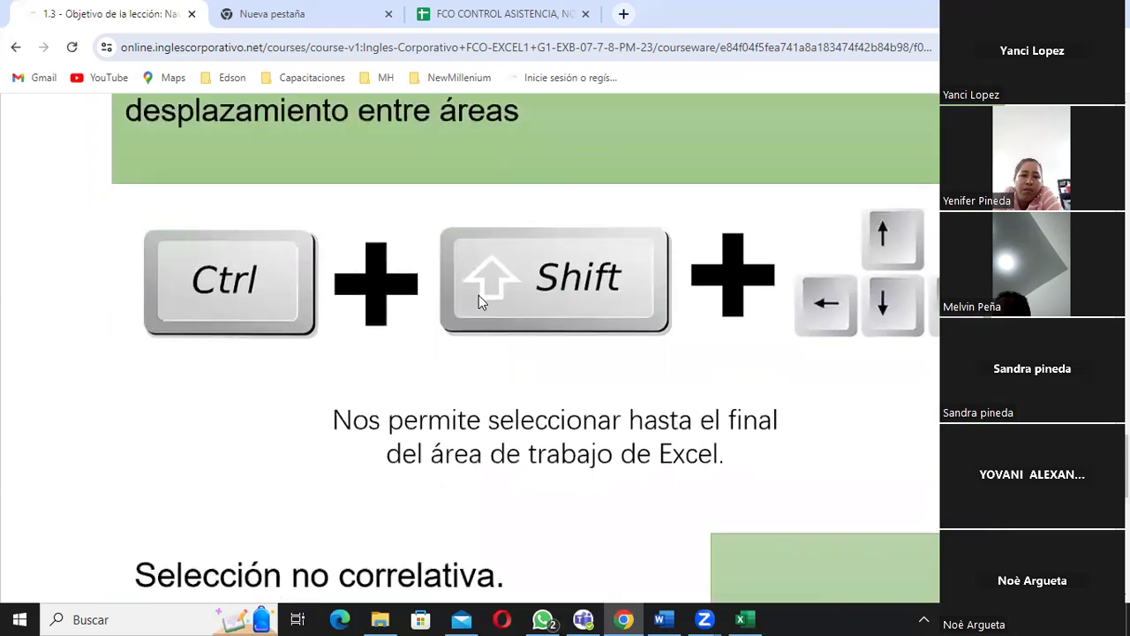
pyautogui.scroll(5, 479, 295)
pyautogui.scroll(5, 482, 298)
pyautogui.scroll(5, 483, 298)
pyautogui.scroll(3, 480, 297)
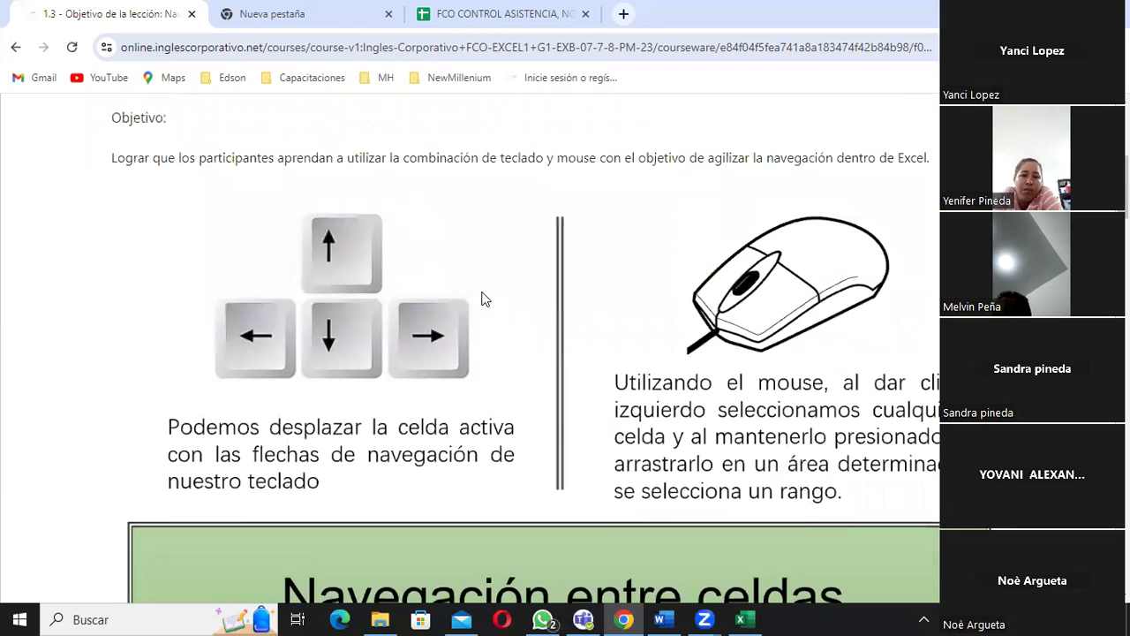
pyautogui.scroll(5, 468, 297)
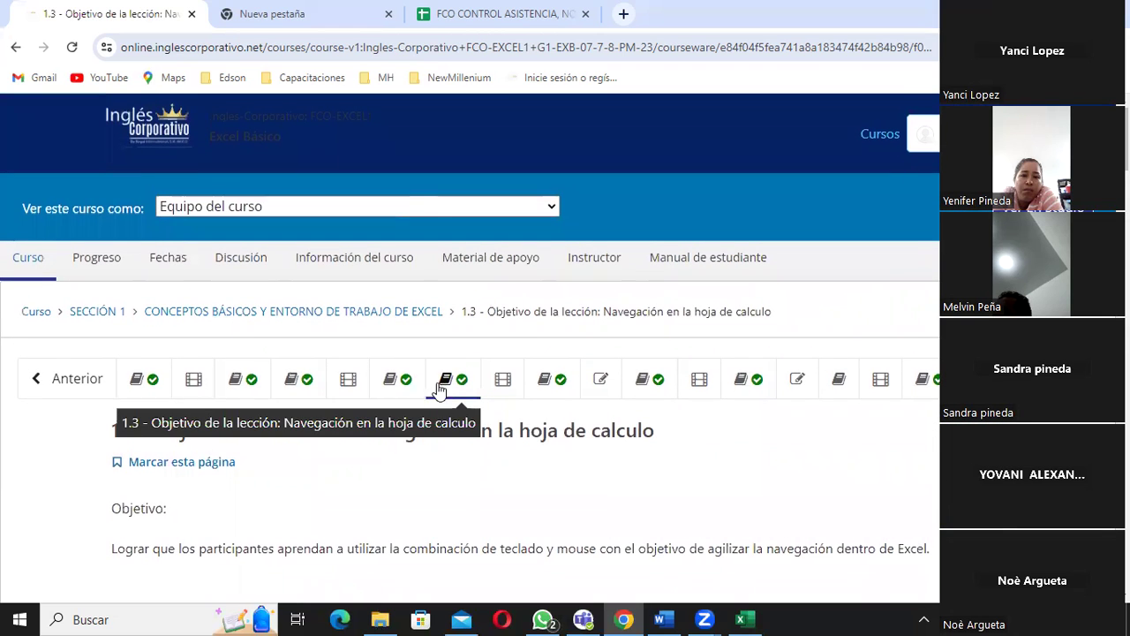
# Step: Look over the Videoconferencia #3 recording page and the class #3 discussion forum
pyautogui.click(502, 387)
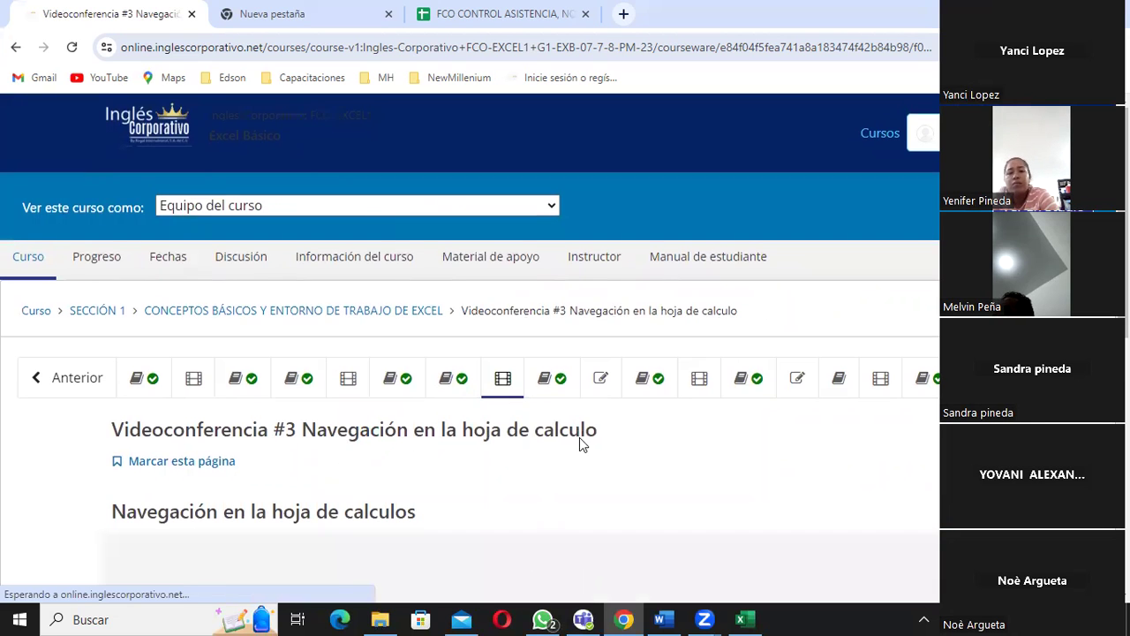
pyautogui.scroll(-4, 579, 437)
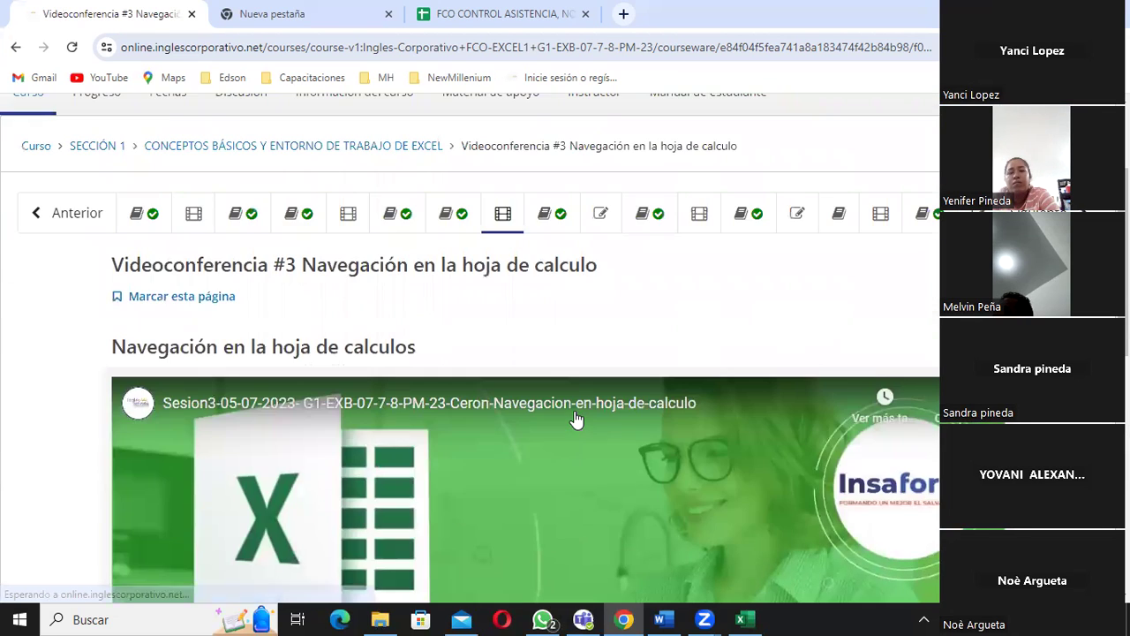
pyautogui.scroll(-4, 530, 410)
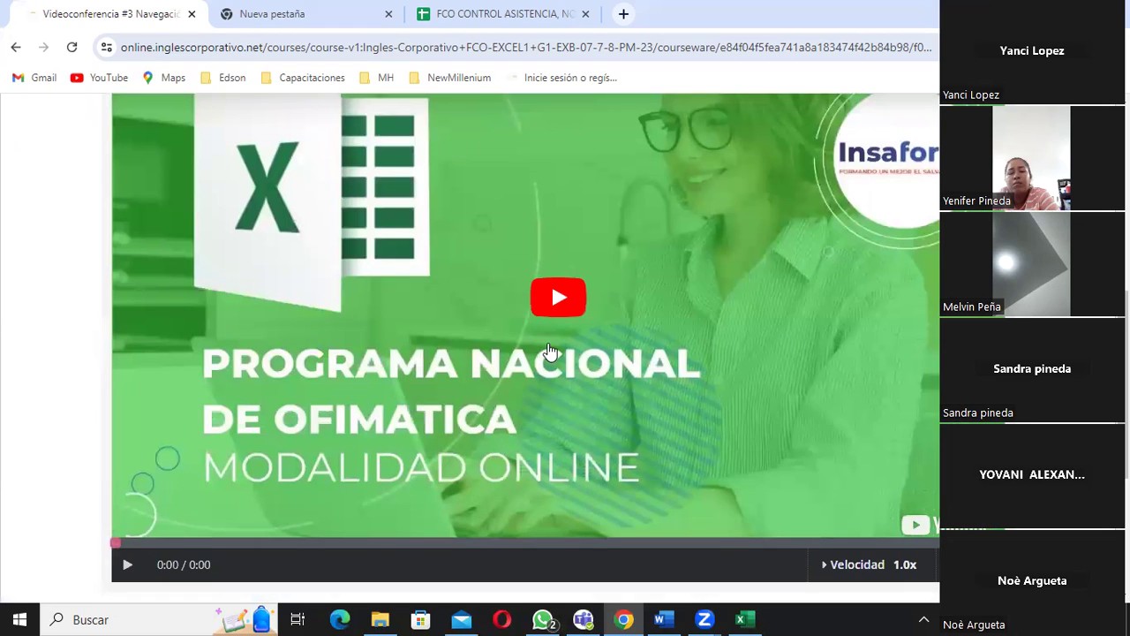
pyautogui.scroll(5, 570, 331)
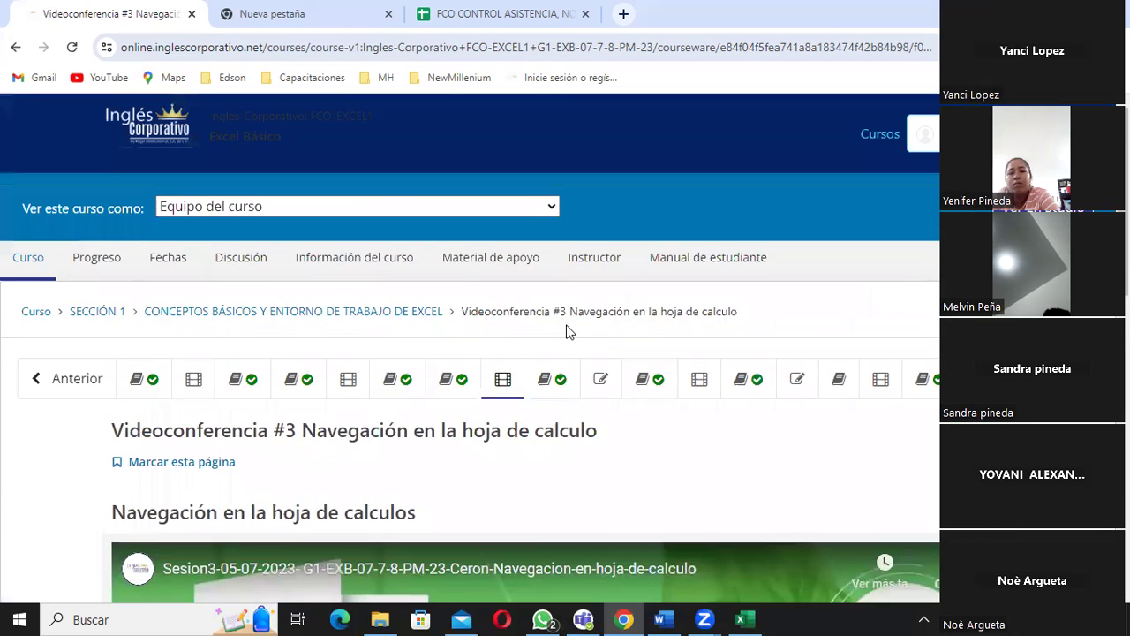
pyautogui.click(551, 380)
pyautogui.scroll(-3, 424, 381)
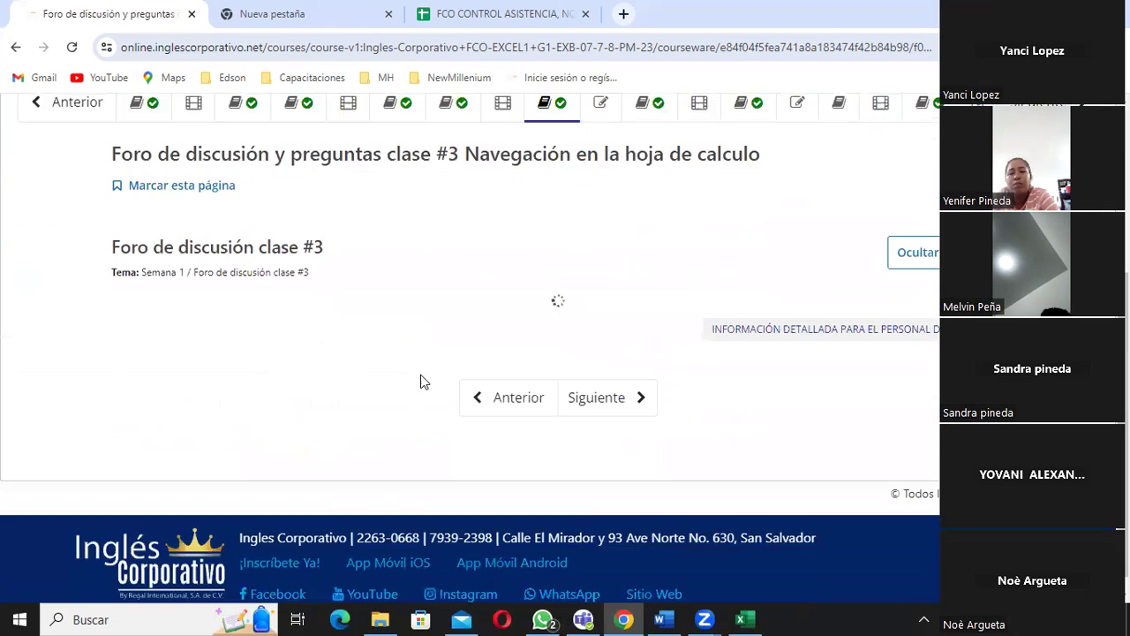
pyautogui.scroll(3, 597, 271)
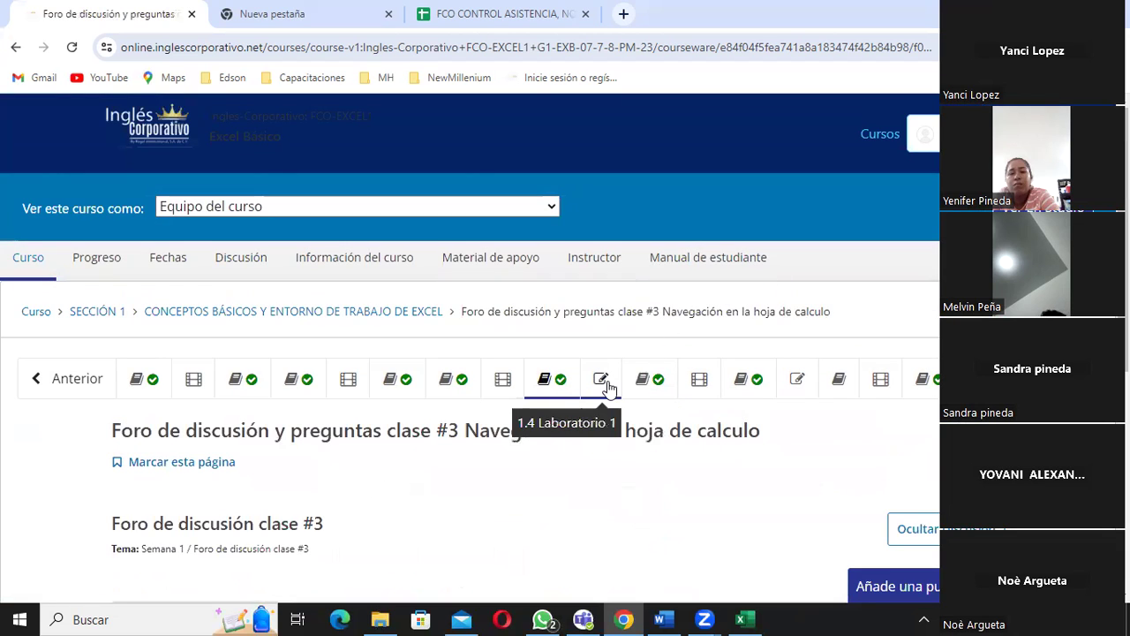
# Step: Open the graded 1.4 Laboratorio 1 quiz (0.0/33.0) and review its unanswered Excel questions
pyautogui.click(601, 380)
pyautogui.scroll(-3, 477, 419)
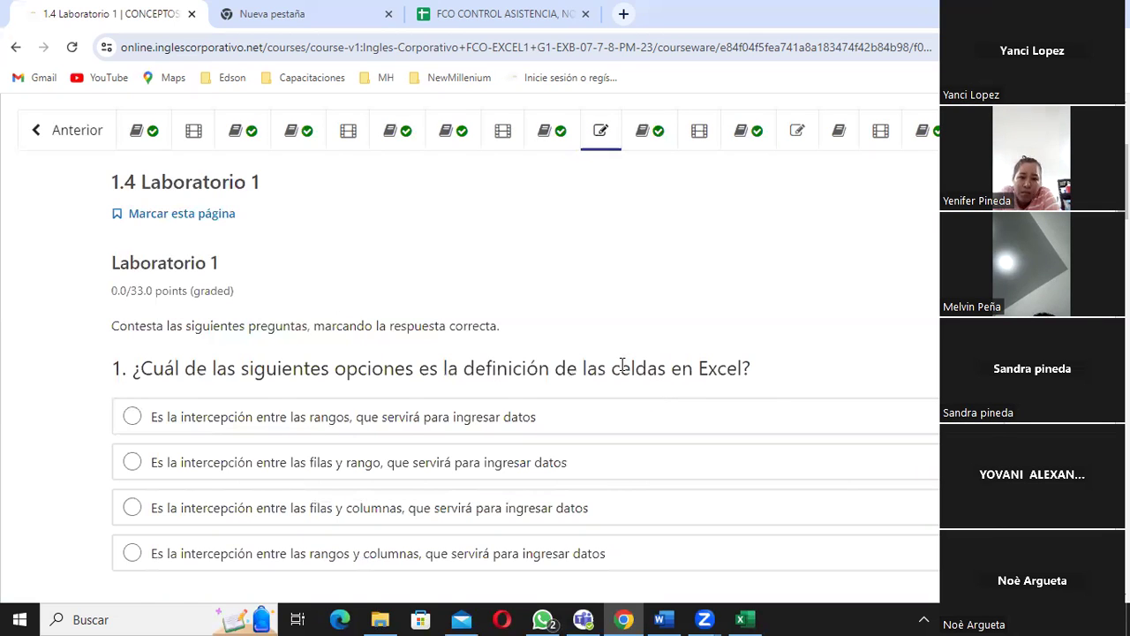
pyautogui.scroll(-1, 622, 365)
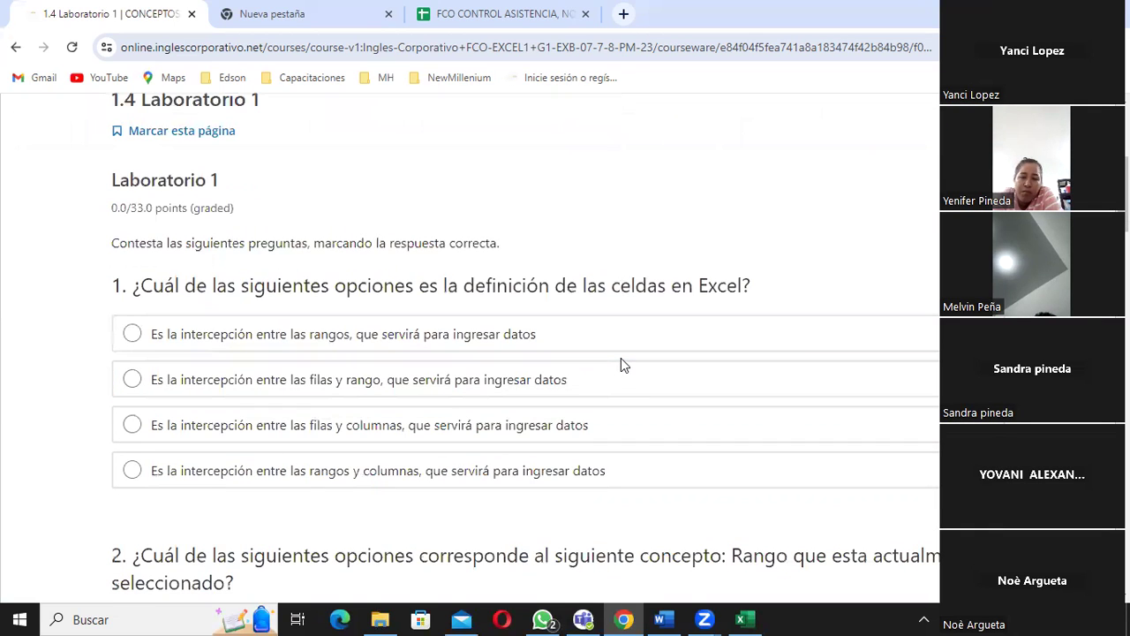
pyautogui.scroll(-1, 623, 358)
pyautogui.scroll(-1, 623, 356)
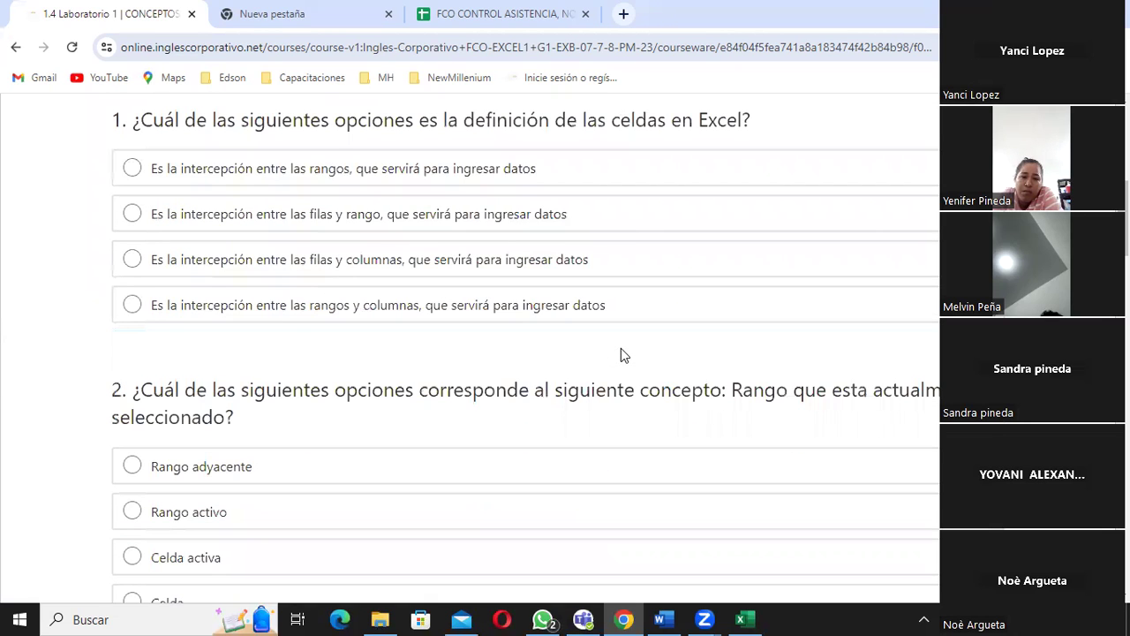
pyautogui.scroll(2, 623, 354)
pyautogui.scroll(2, 621, 354)
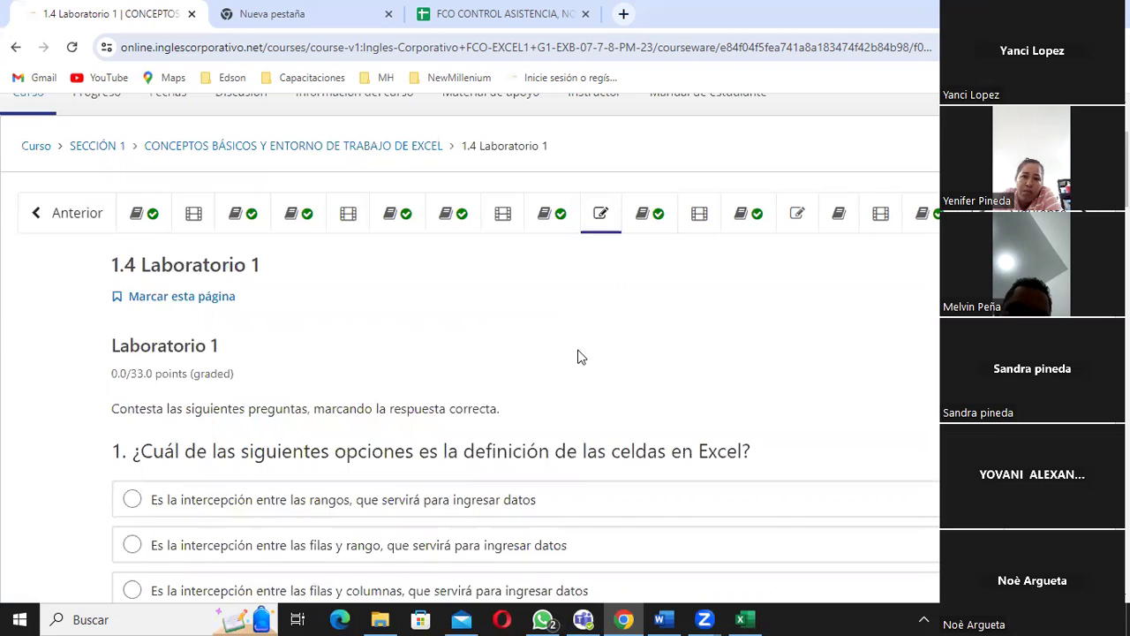
pyautogui.scroll(-2, 504, 397)
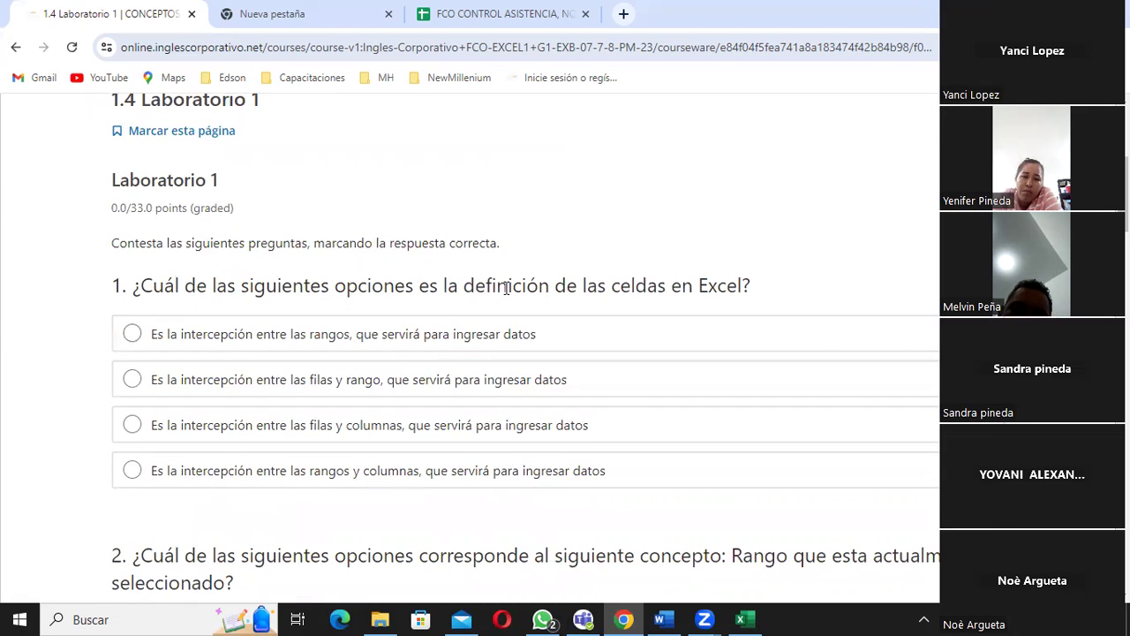
pyautogui.scroll(-5, 279, 325)
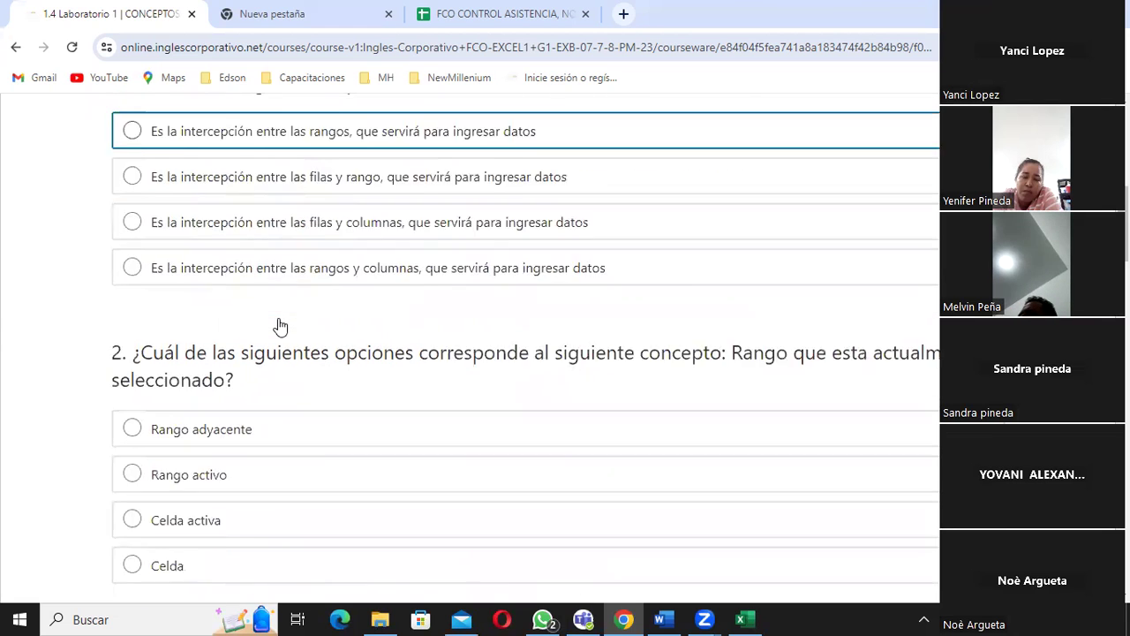
pyautogui.scroll(-4, 279, 325)
pyautogui.scroll(-4, 279, 325)
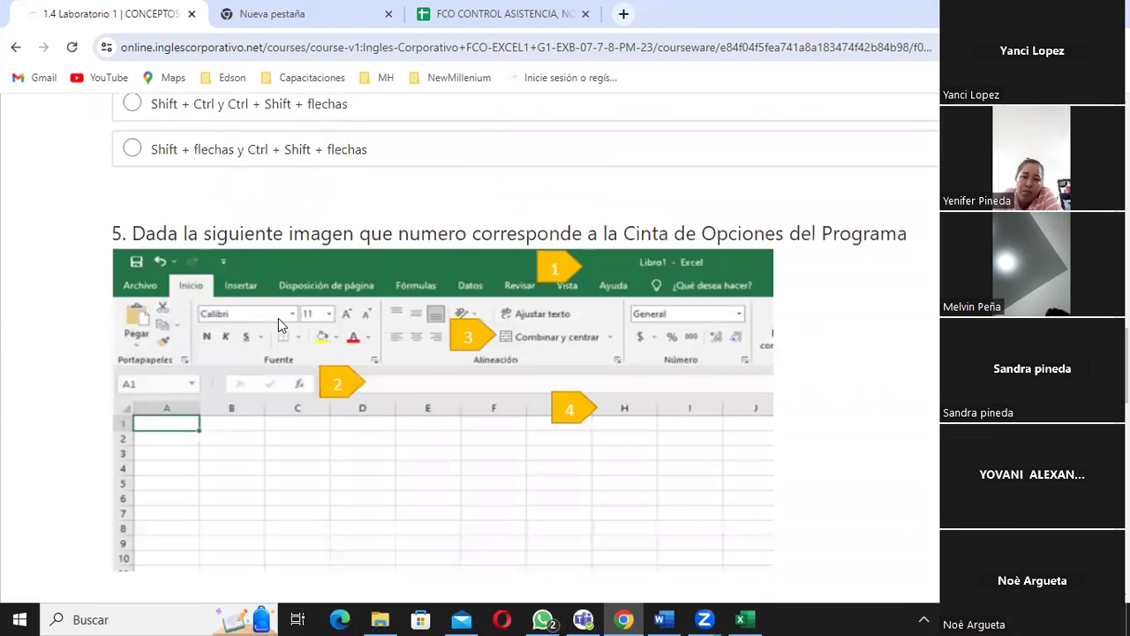
pyautogui.scroll(-1, 279, 325)
pyautogui.scroll(-1, 278, 324)
pyautogui.scroll(-1, 396, 321)
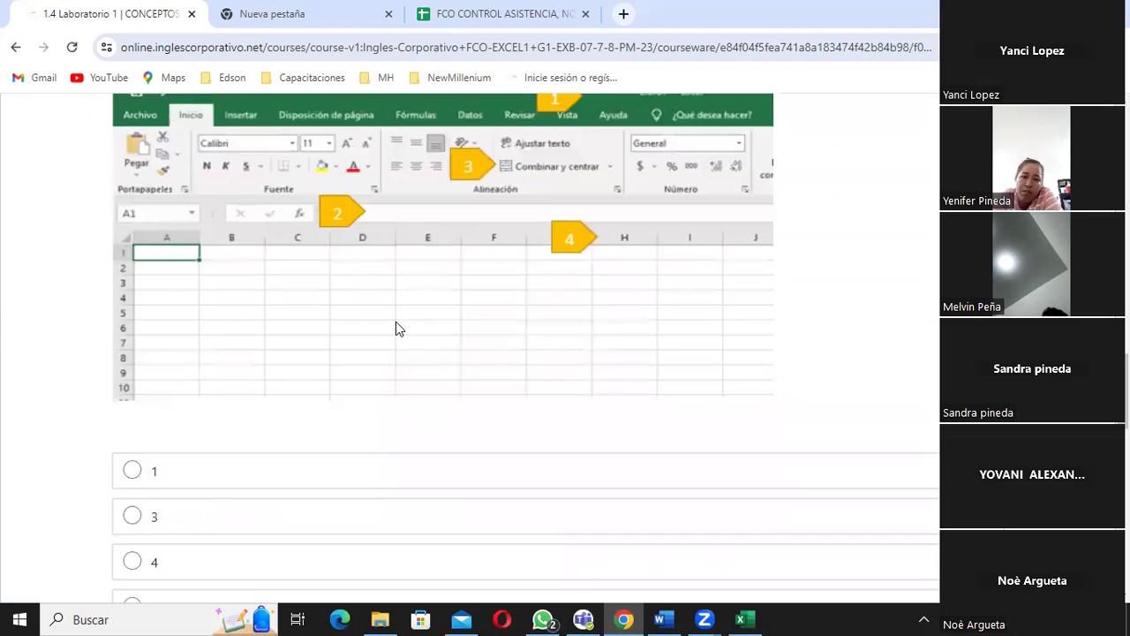
pyautogui.scroll(3, 396, 314)
pyautogui.scroll(5, 396, 313)
pyautogui.scroll(4, 396, 314)
pyautogui.scroll(3, 396, 314)
pyautogui.scroll(4, 396, 315)
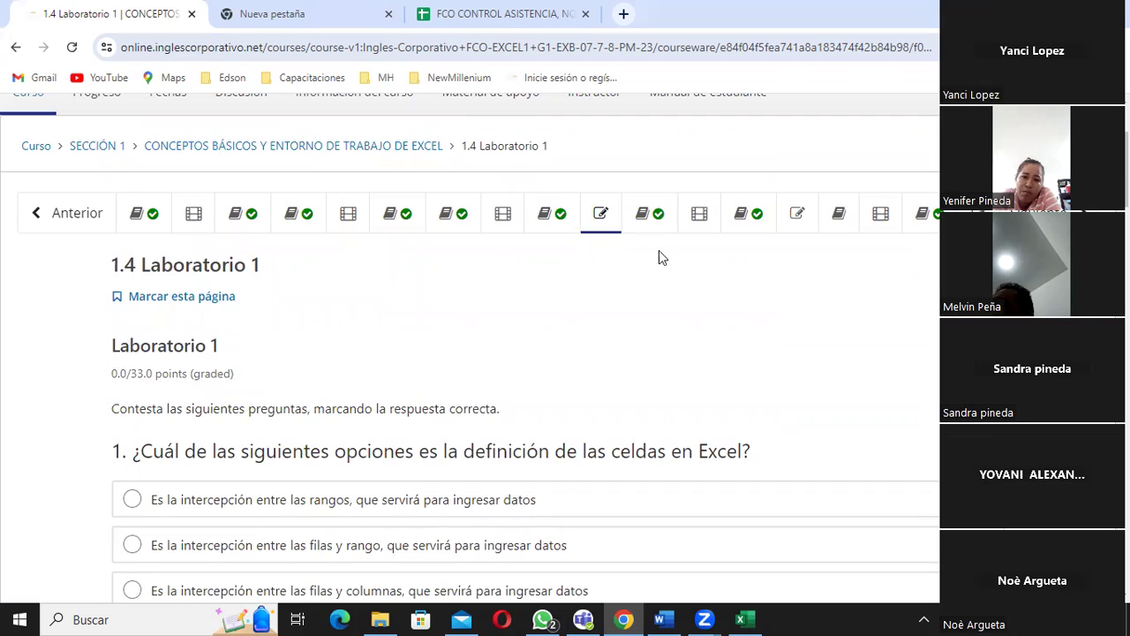
pyautogui.click(797, 213)
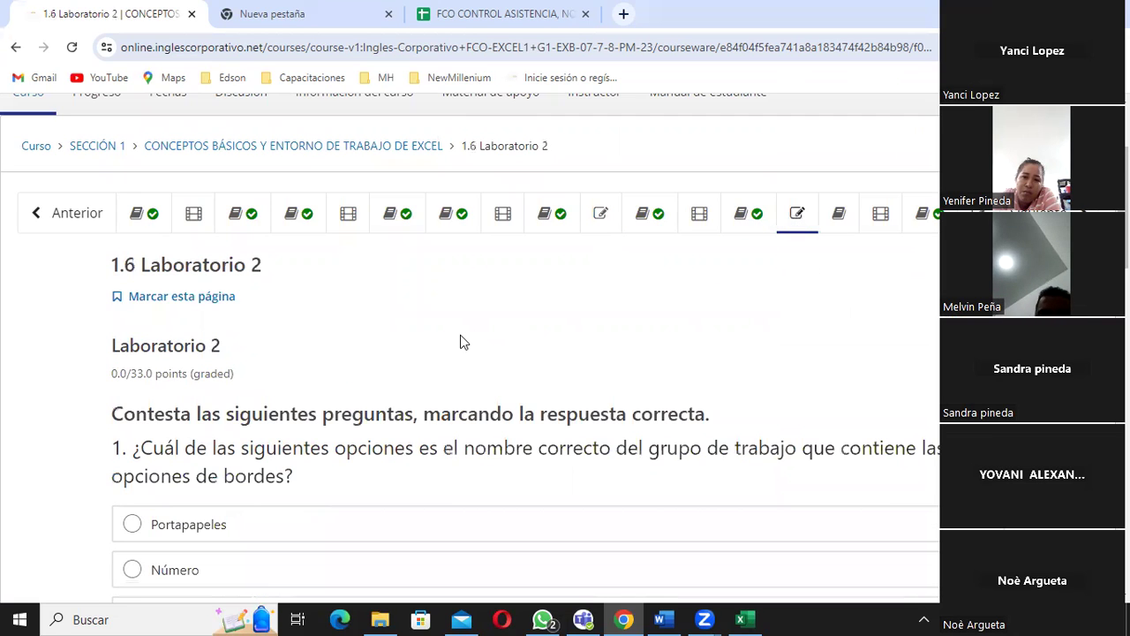
pyautogui.scroll(-2, 462, 344)
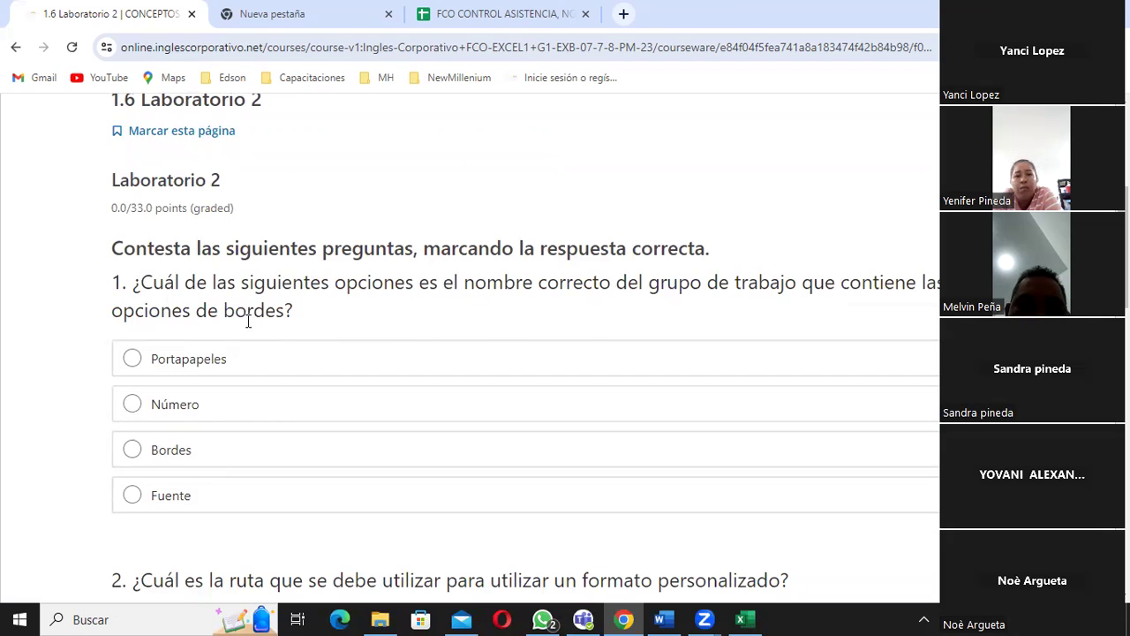
pyautogui.moveTo(249, 322); pyautogui.dragTo(298, 320)
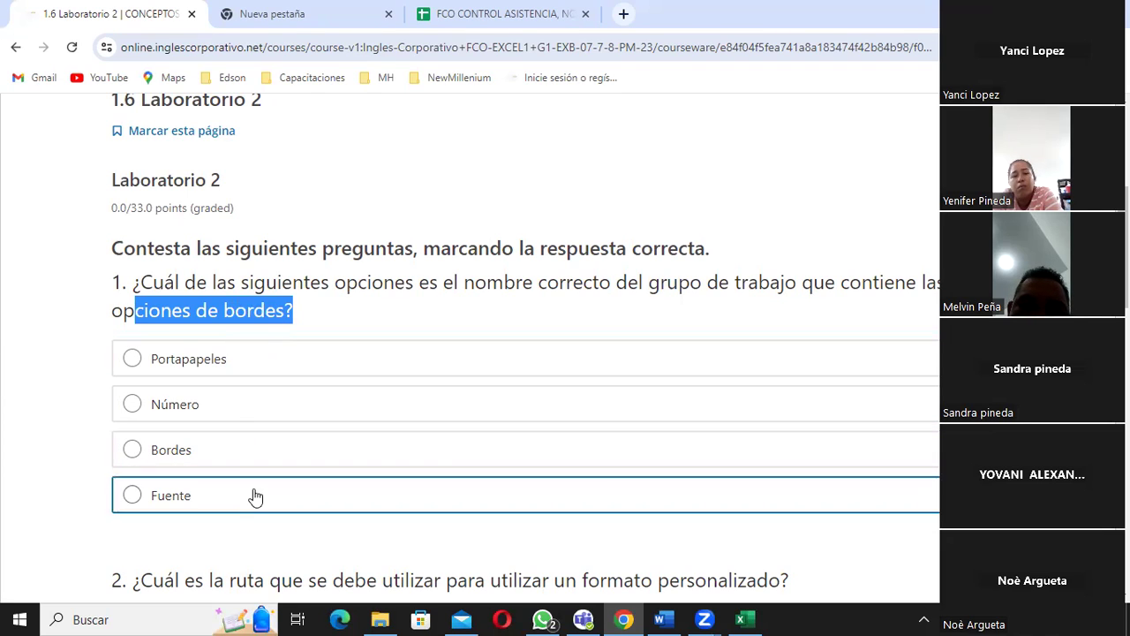
pyautogui.scroll(-4, 688, 292)
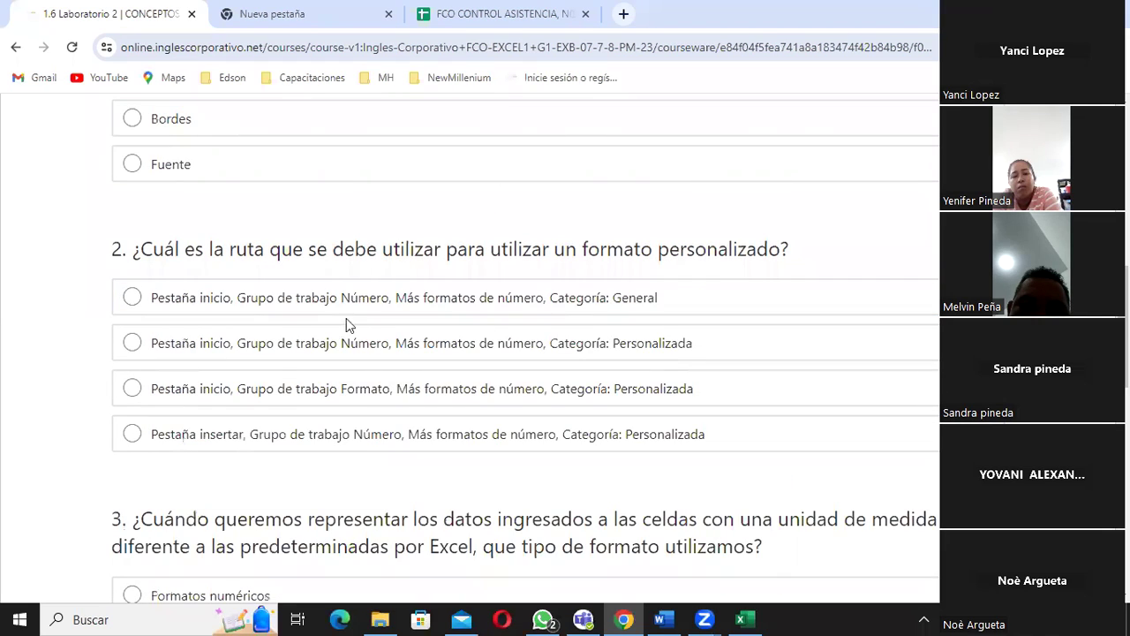
pyautogui.scroll(-5, 442, 290)
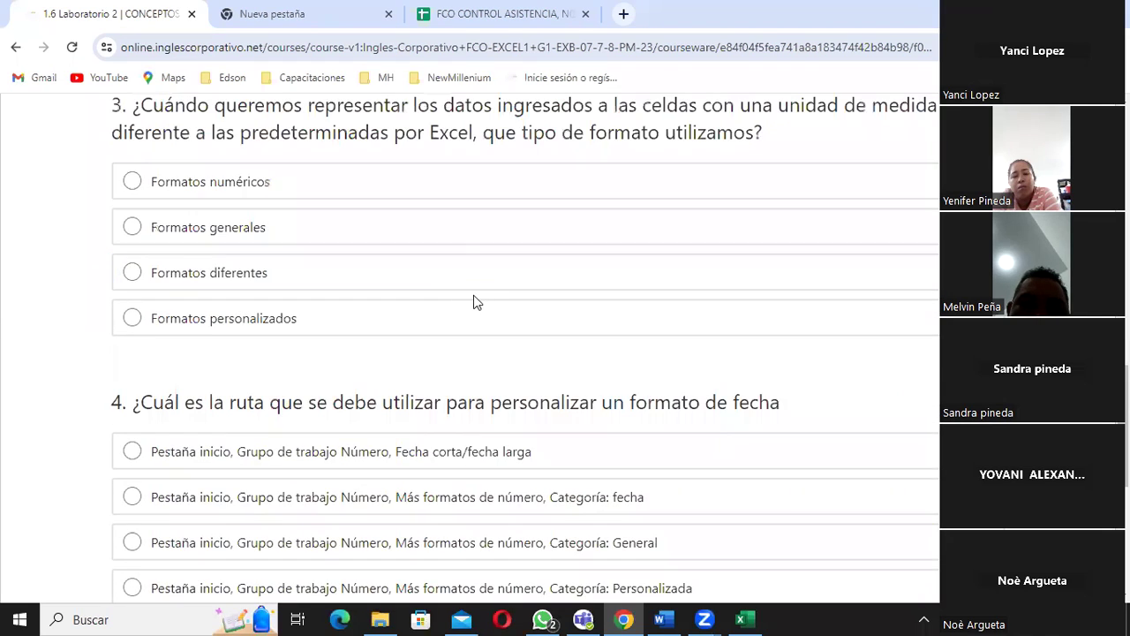
pyautogui.scroll(5, 486, 293)
pyautogui.scroll(10, 497, 278)
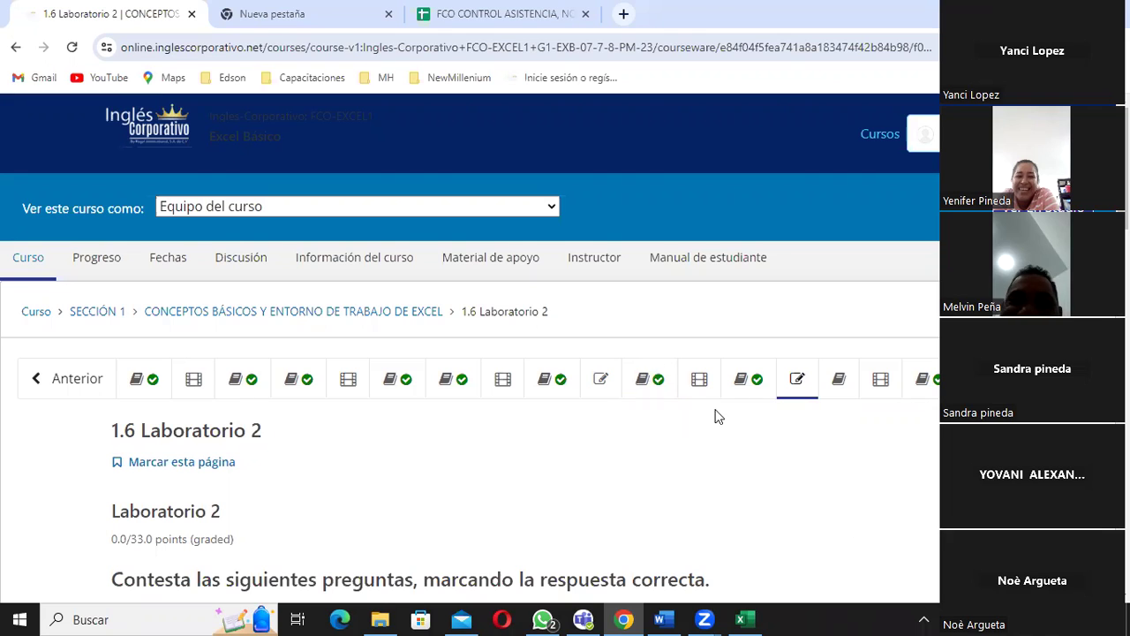
pyautogui.scroll(-2, 866, 416)
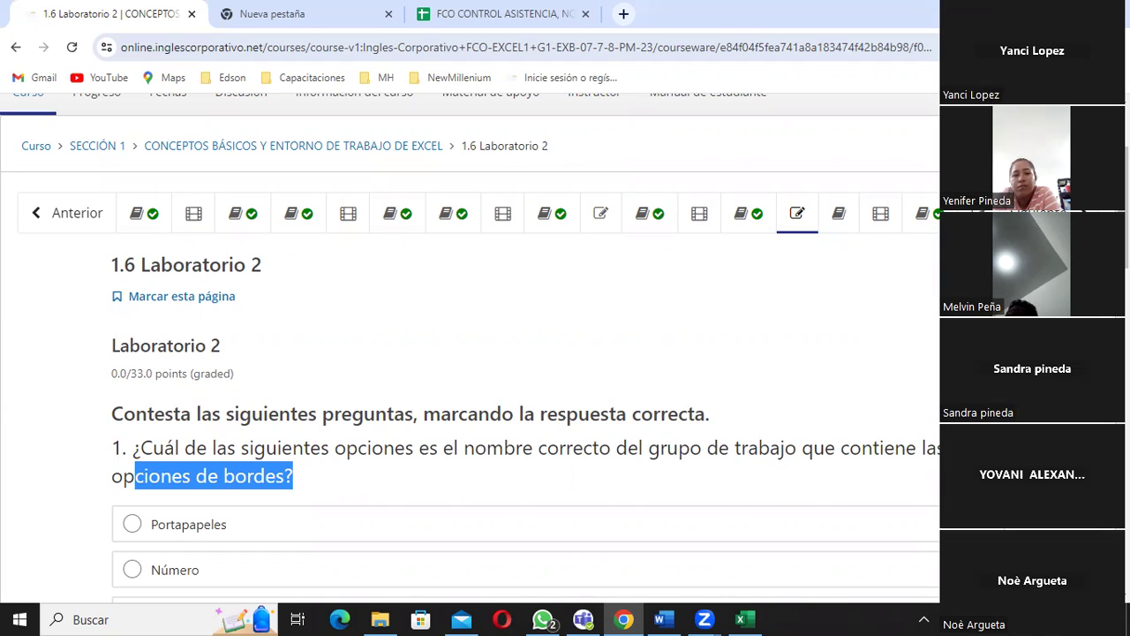
pyautogui.hotkey('alt', 'Tab')
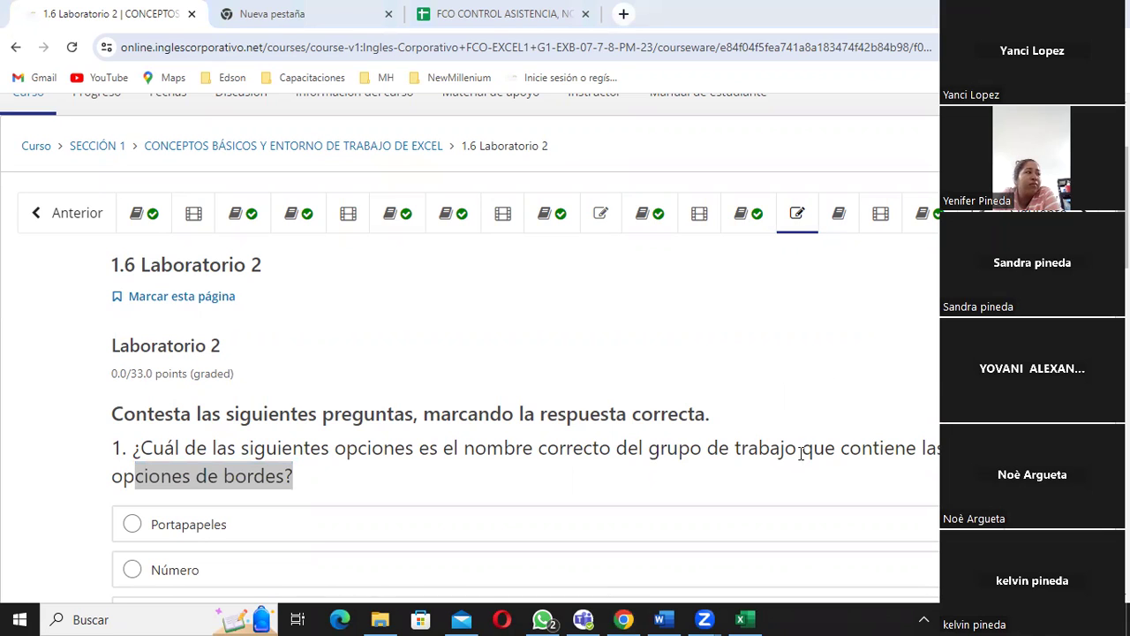
# Step: Scroll through the Videoconferencia #1 recording page, then move to lesson 1.2, Entorno de trabajo de Excel
pyautogui.click(194, 212)
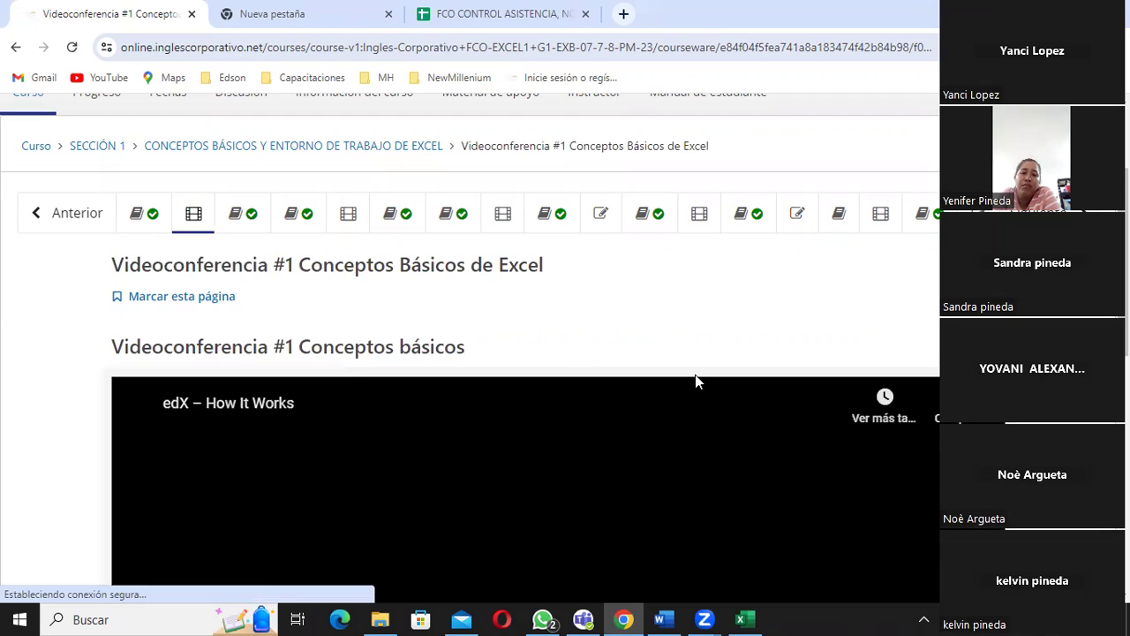
pyautogui.scroll(-3, 695, 375)
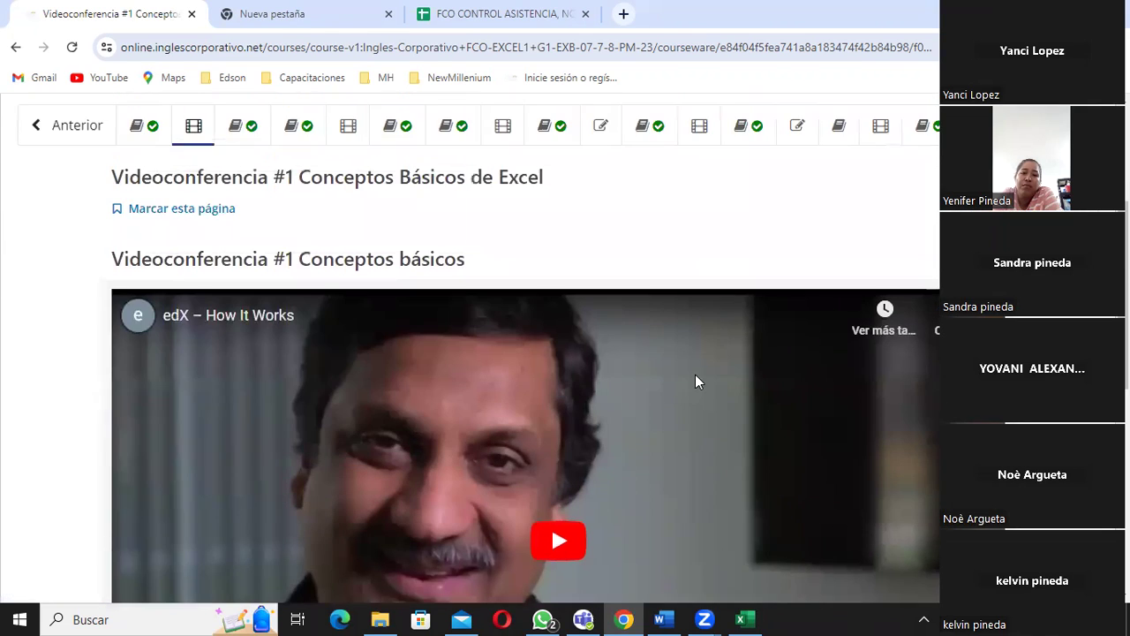
pyautogui.scroll(-3, 696, 375)
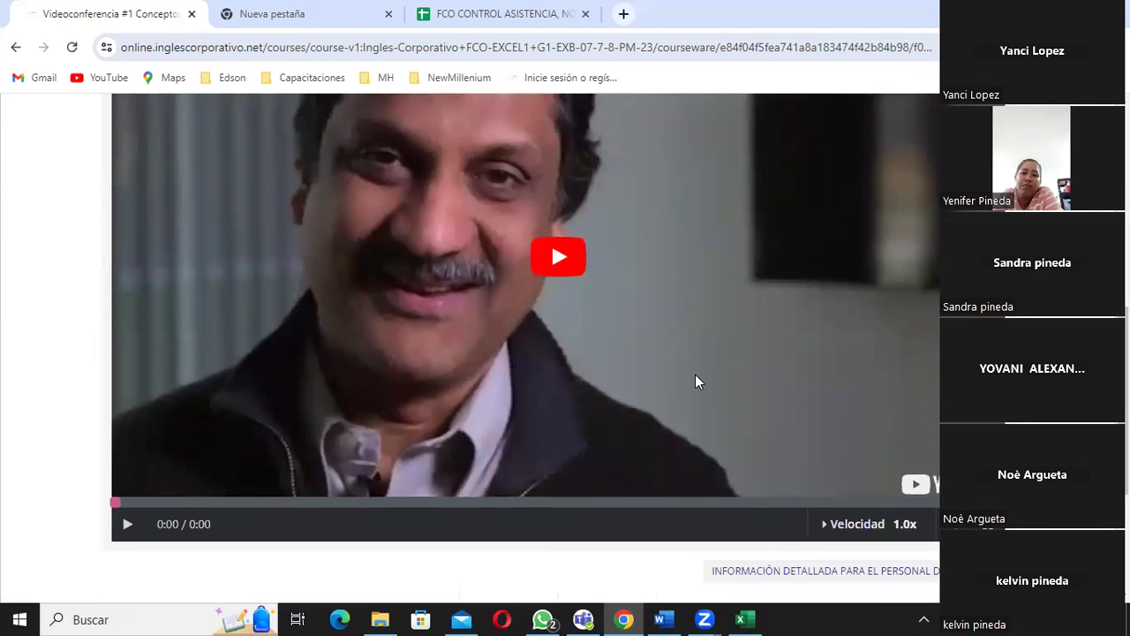
pyautogui.scroll(-1, 696, 380)
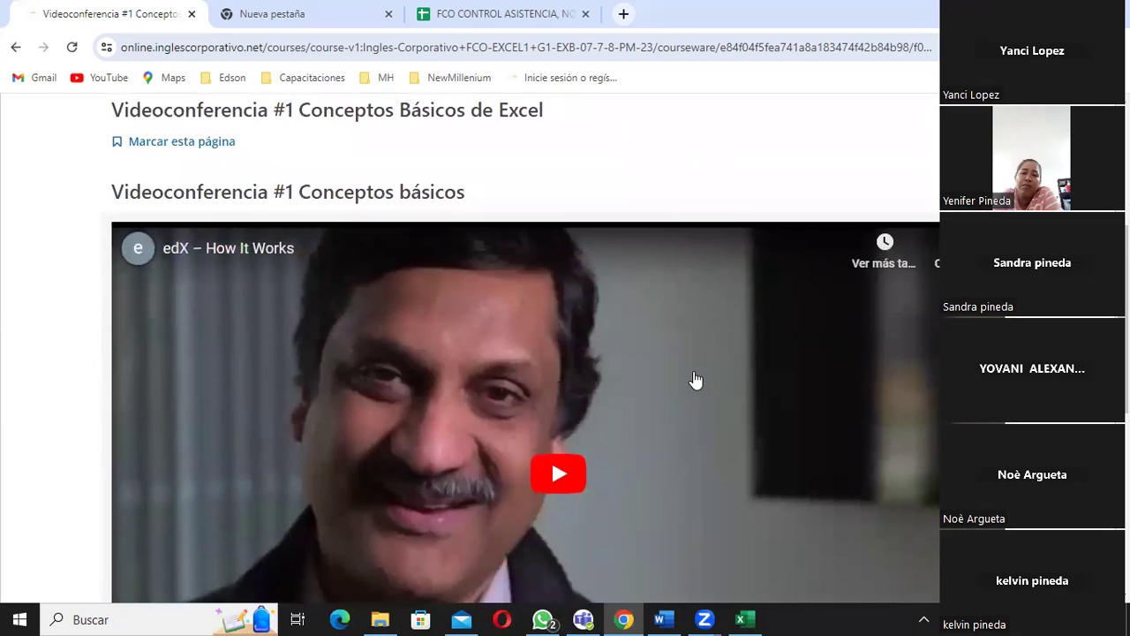
pyautogui.scroll(2, 358, 295)
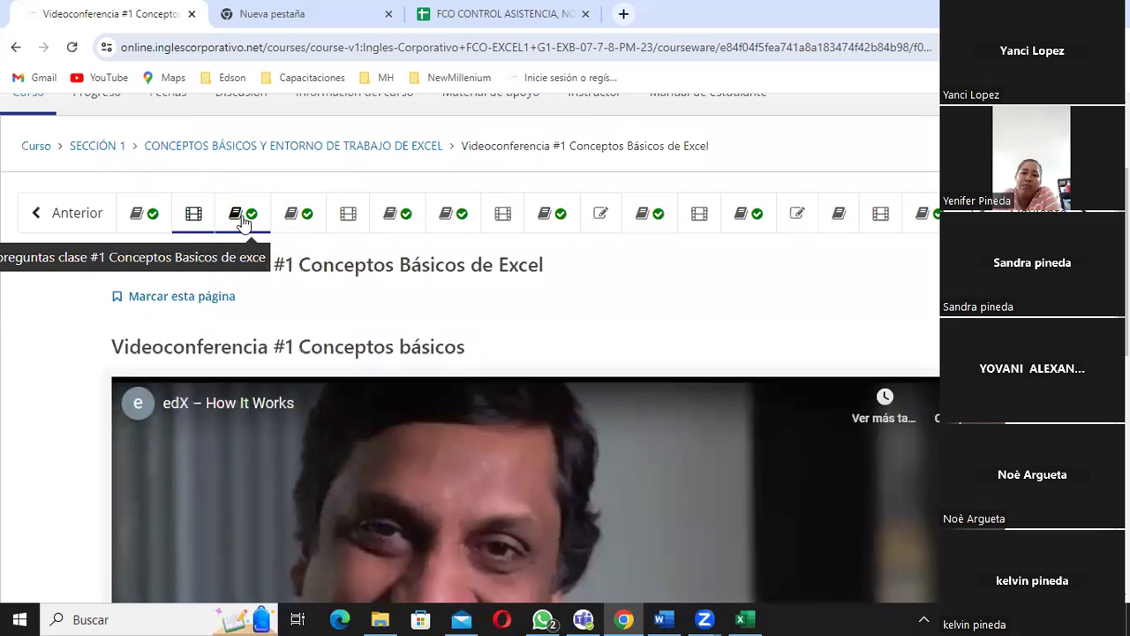
pyautogui.click(296, 214)
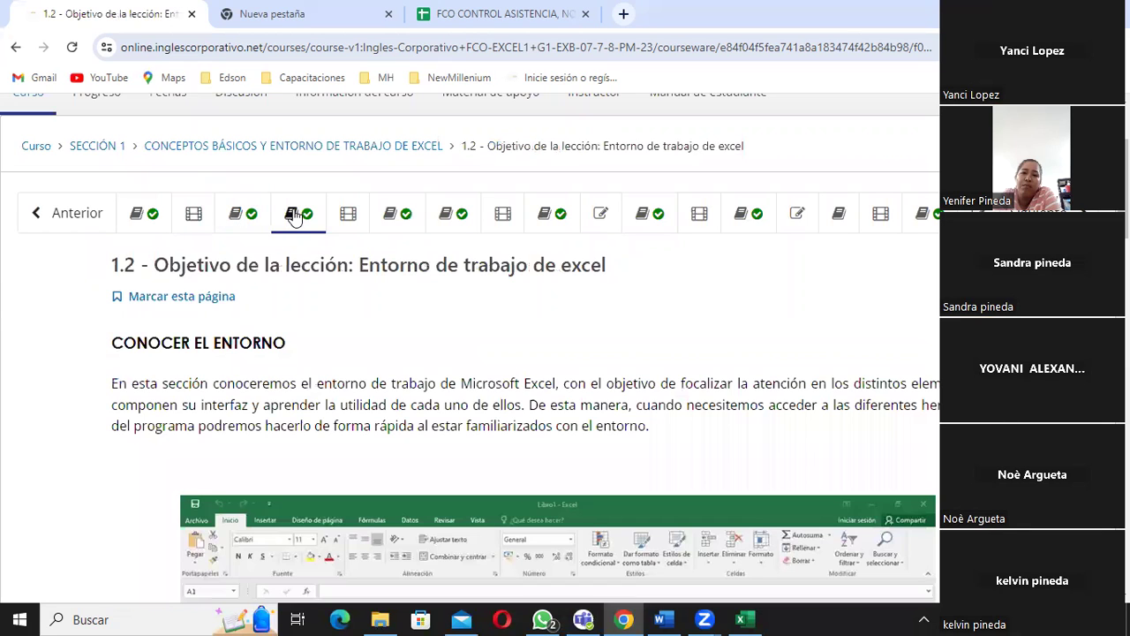
# Step: Play the Videoconferencia #2 Excel environment recording, then continue to the class 1 y 2 forum and lesson 1.3
pyautogui.click(348, 213)
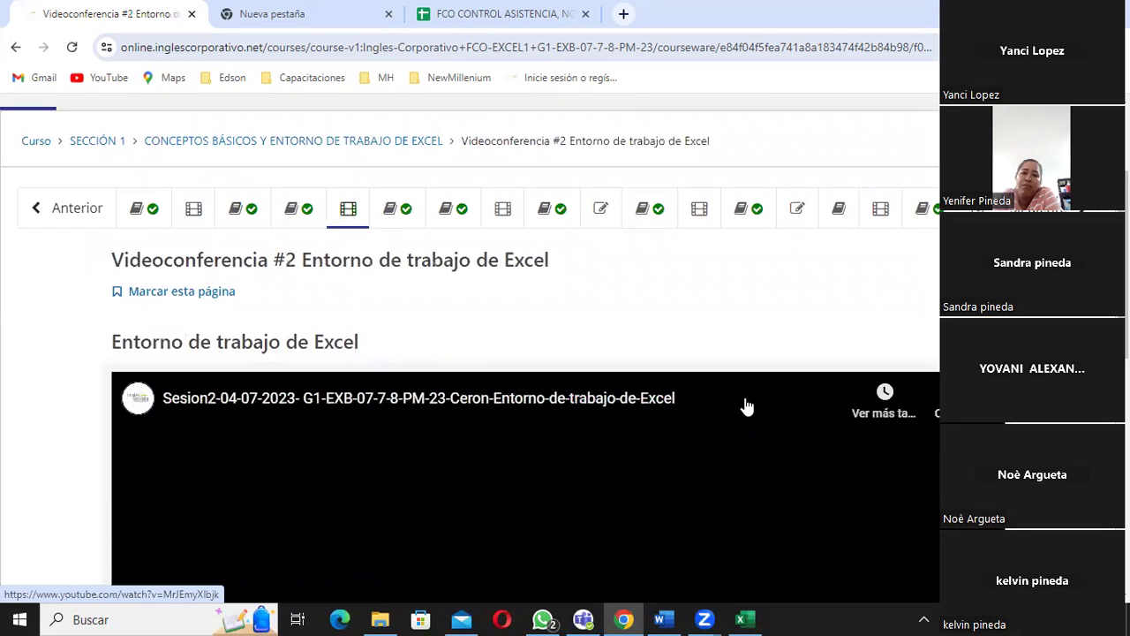
pyautogui.scroll(-3, 744, 404)
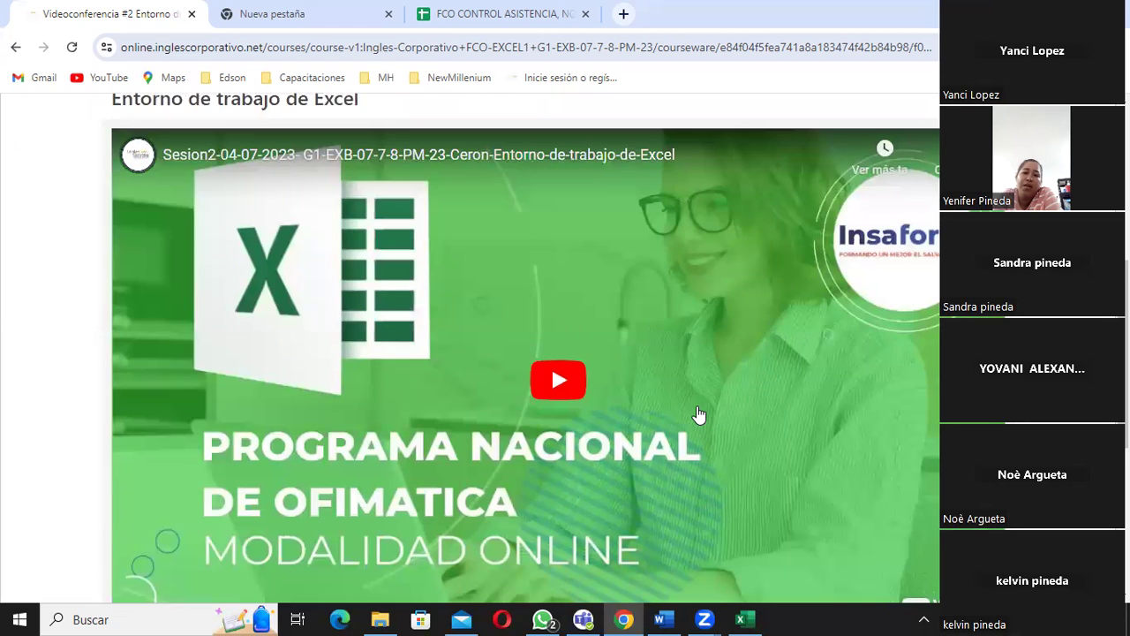
pyautogui.scroll(2, 698, 413)
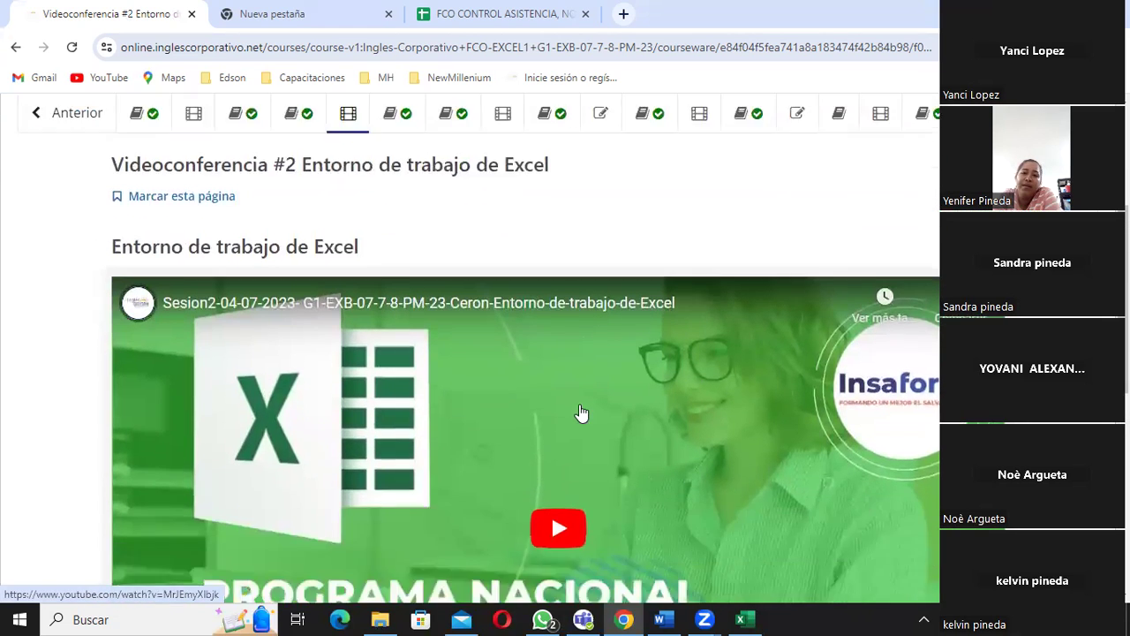
pyautogui.scroll(-2, 582, 414)
pyautogui.click(558, 386)
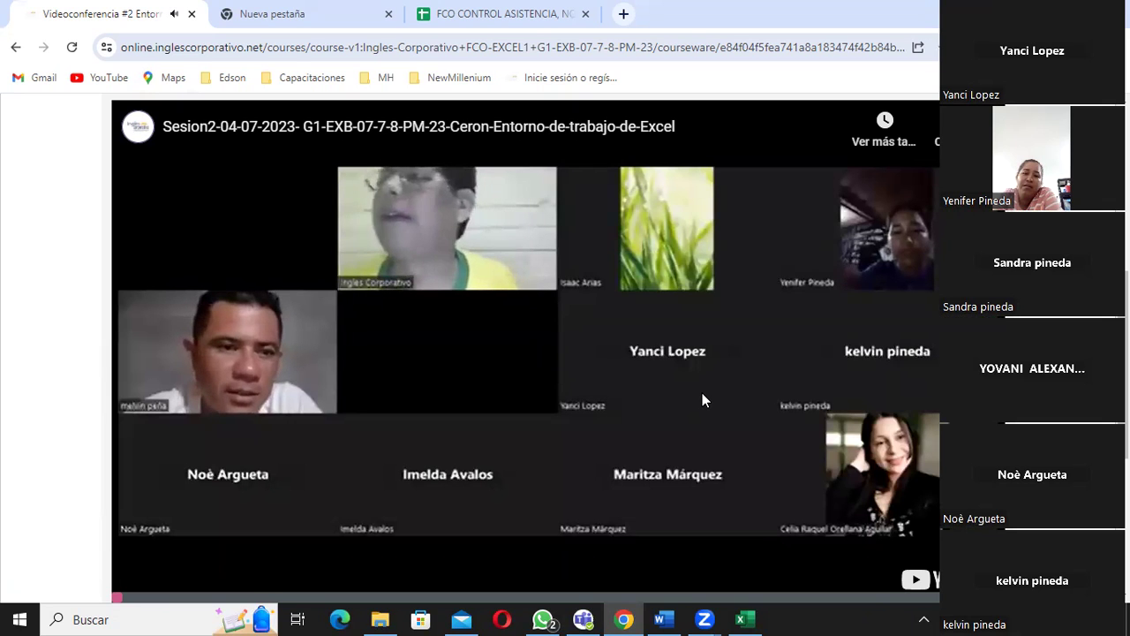
pyautogui.scroll(1, 191, 223)
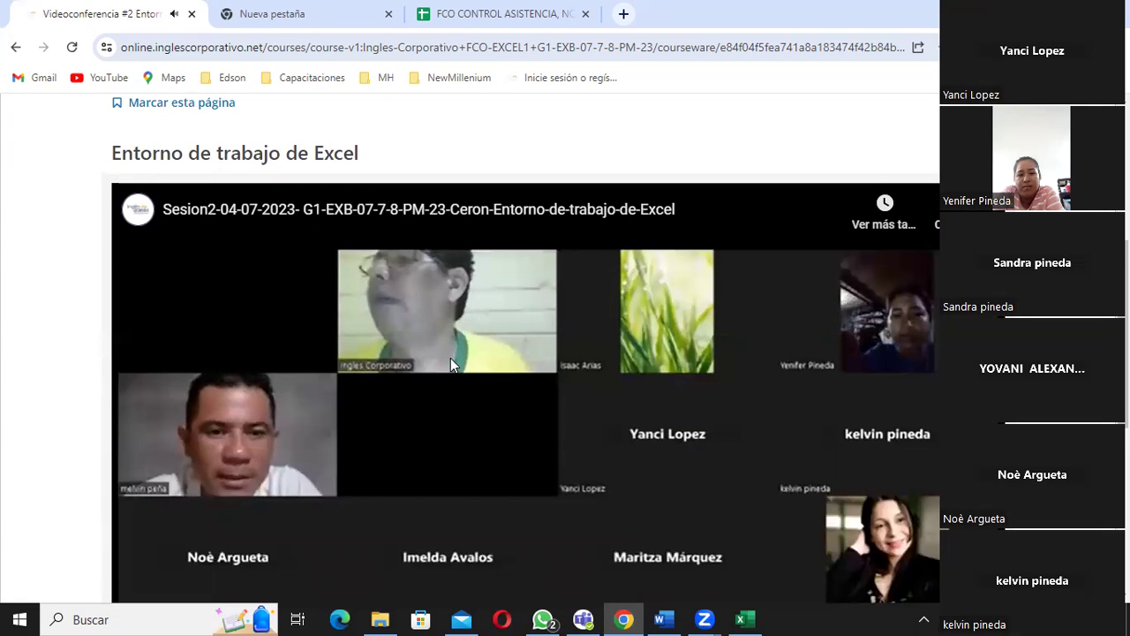
pyautogui.scroll(3, 451, 358)
pyautogui.scroll(-1, 451, 365)
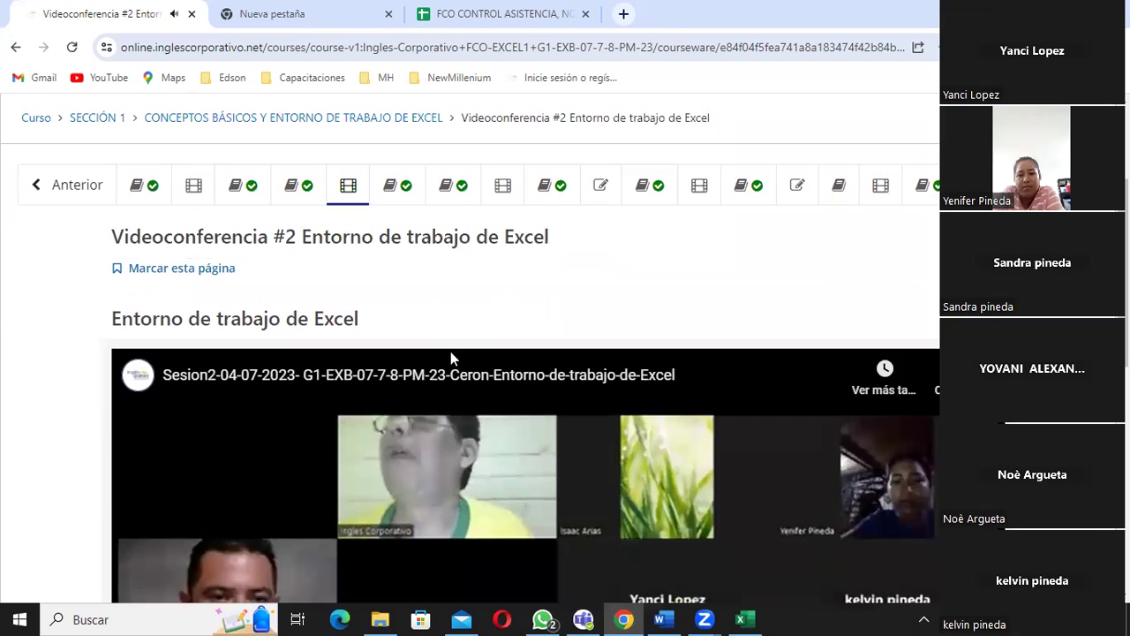
pyautogui.click(397, 193)
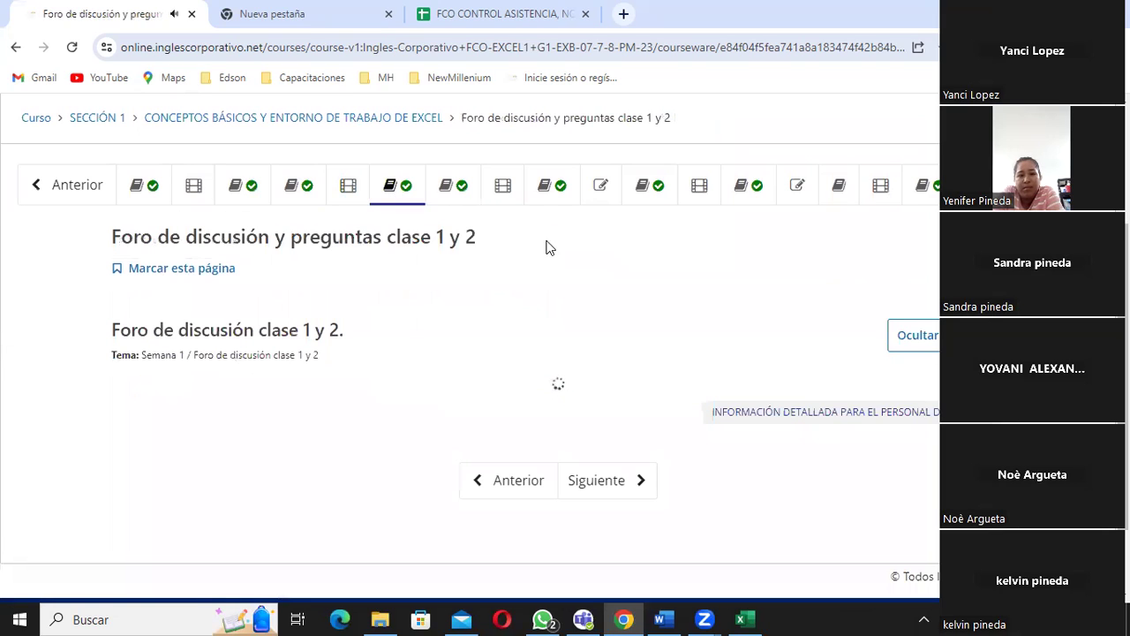
pyautogui.click(466, 189)
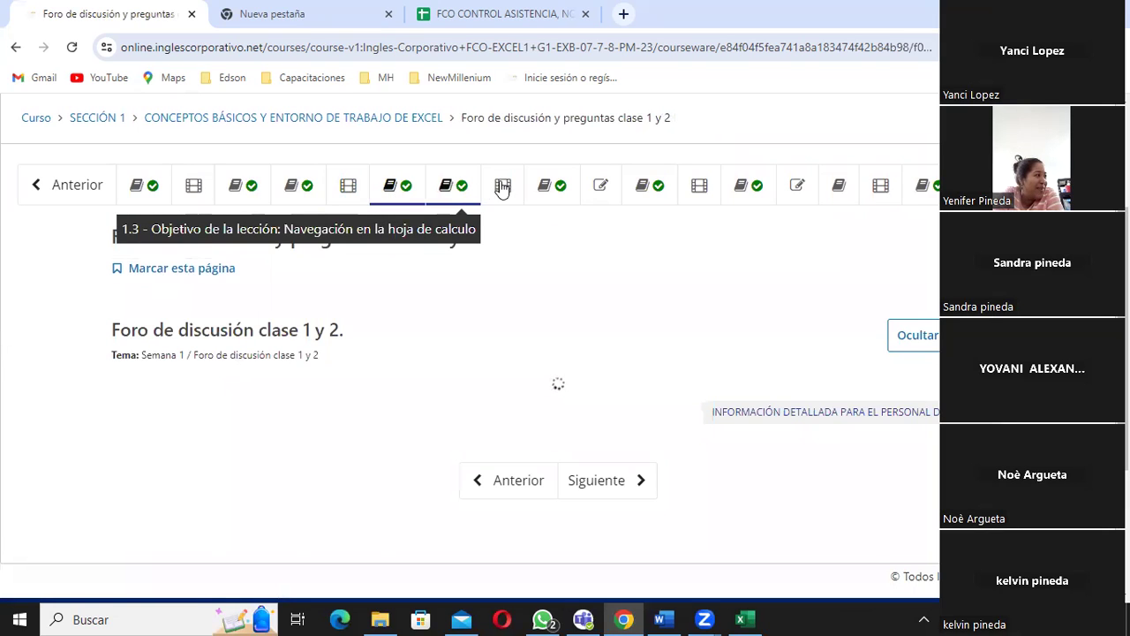
# Step: Play and pause the Videoconferencia #3 recording, then switch to the Ejercicios de portapapeles Excel workbook
pyautogui.click(521, 192)
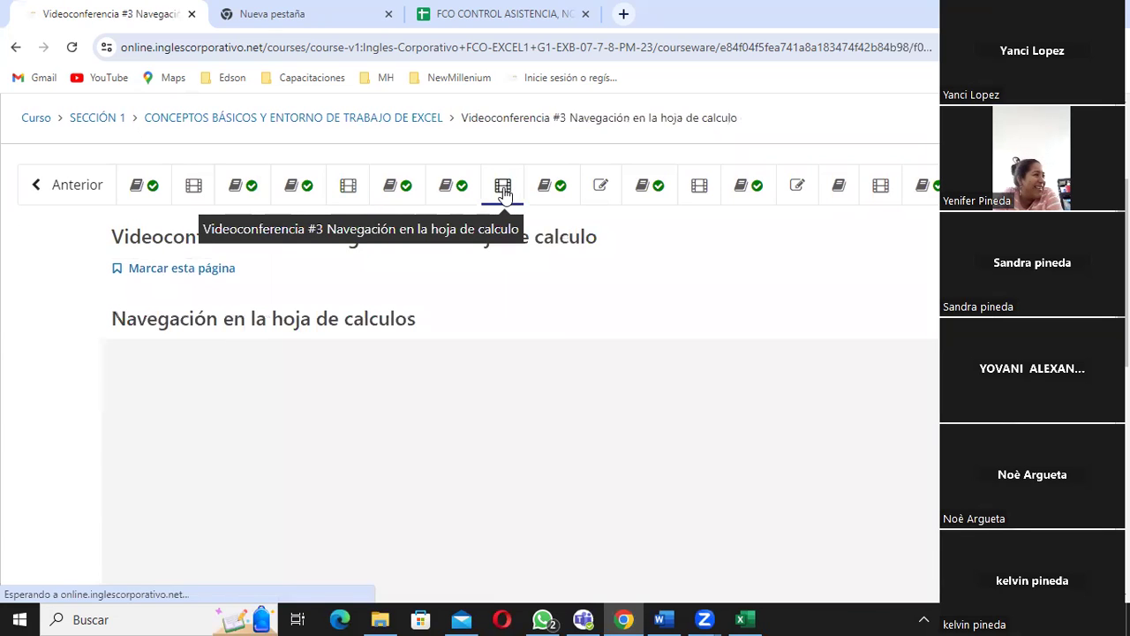
pyautogui.scroll(-3, 618, 336)
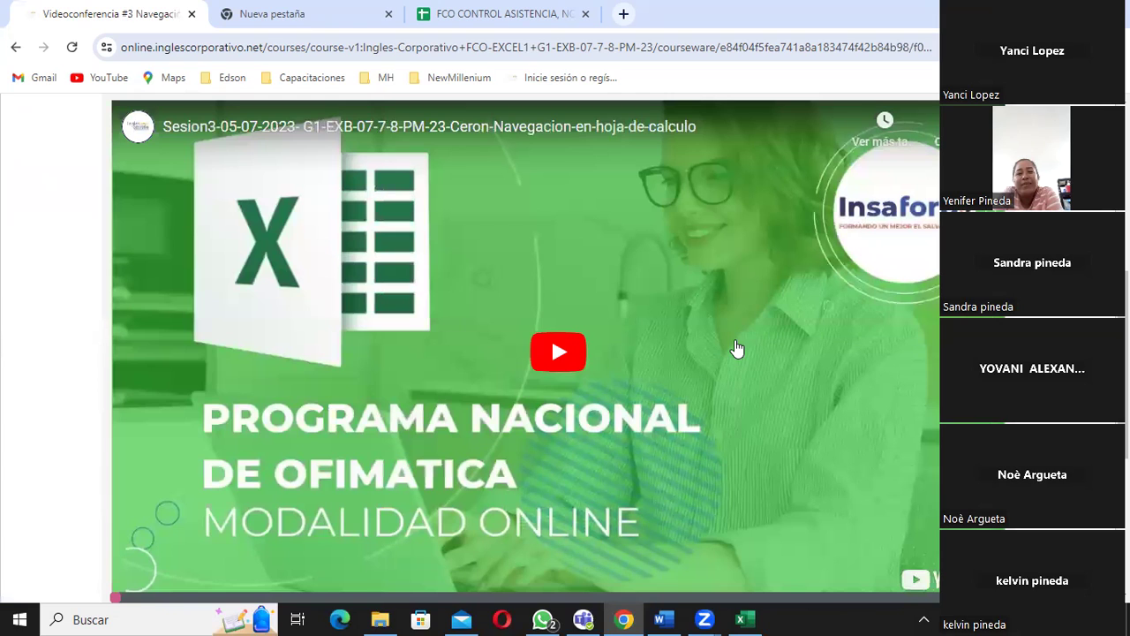
pyautogui.click(555, 360)
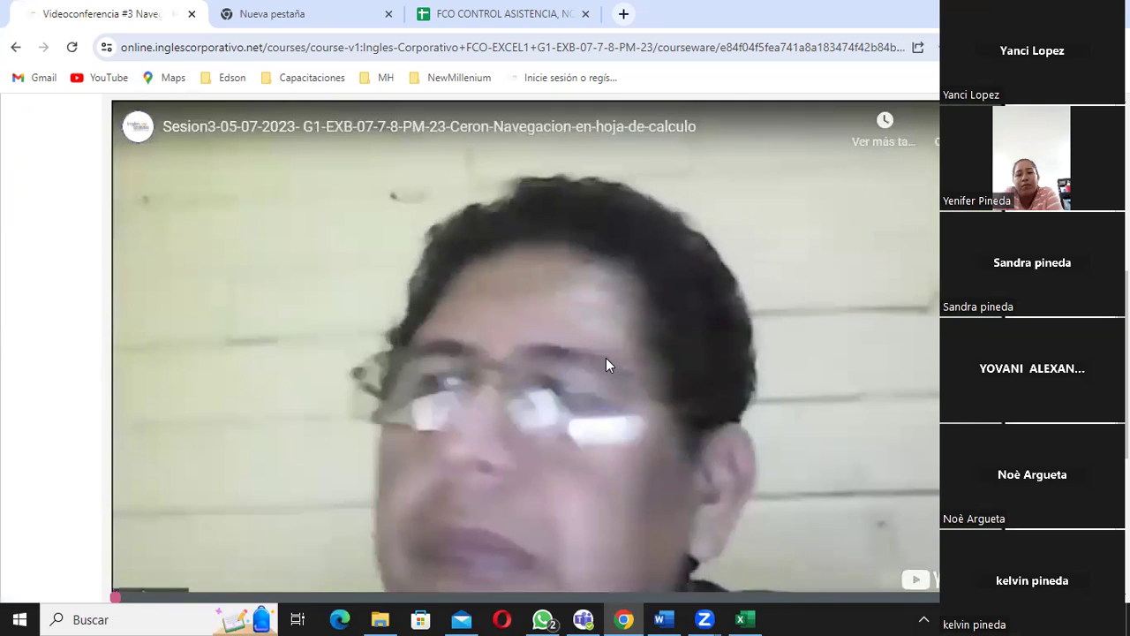
pyautogui.scroll(-2, 606, 364)
pyautogui.scroll(2, 606, 358)
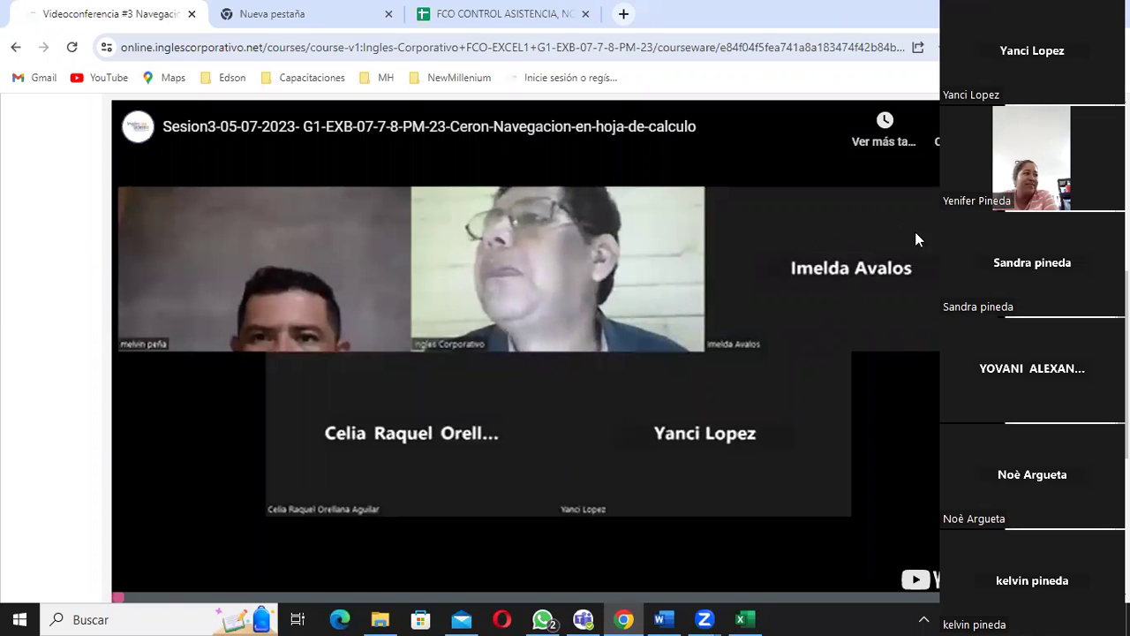
pyautogui.scroll(4, 931, 250)
pyautogui.scroll(-4, 932, 251)
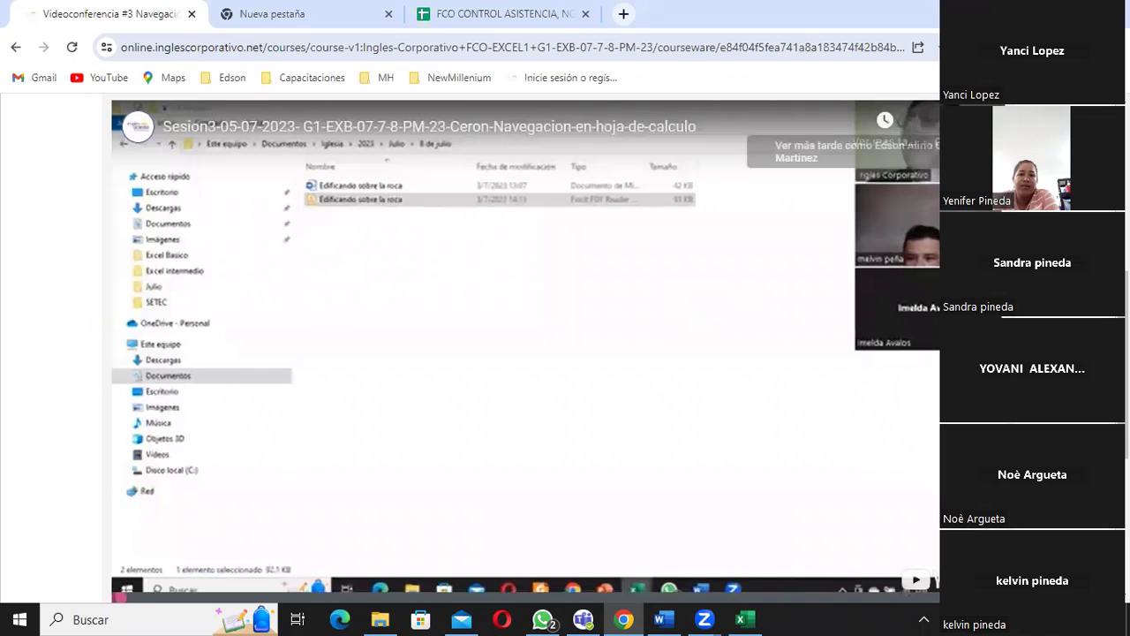
pyautogui.click(657, 301)
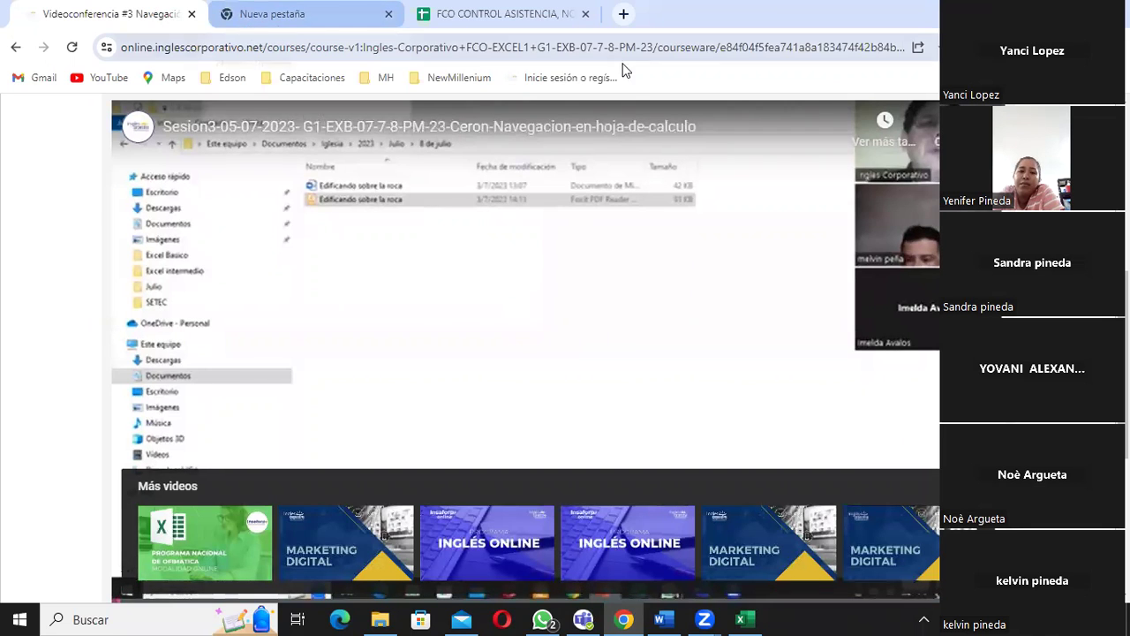
pyautogui.click(744, 620)
pyautogui.click(533, 478)
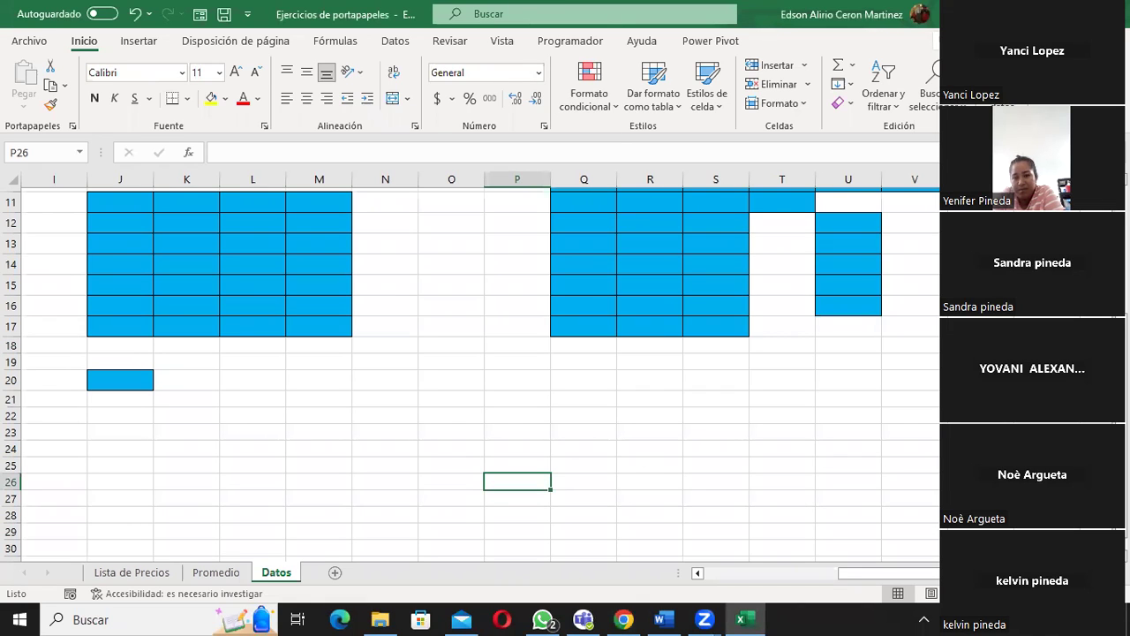
pyautogui.hotkey('alt', 'Tab')
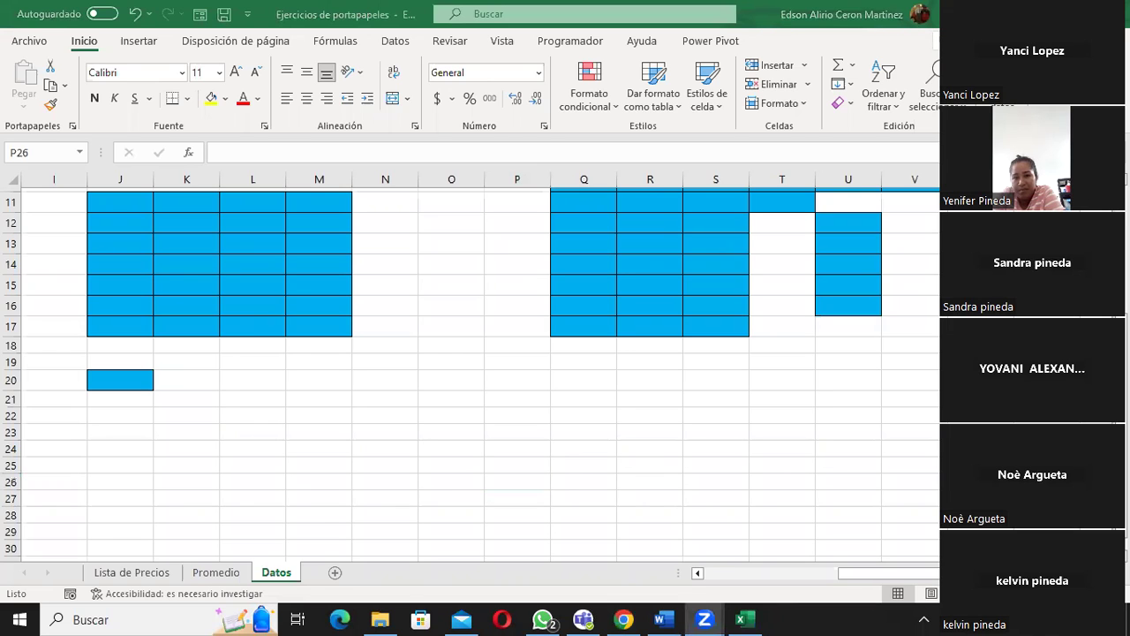